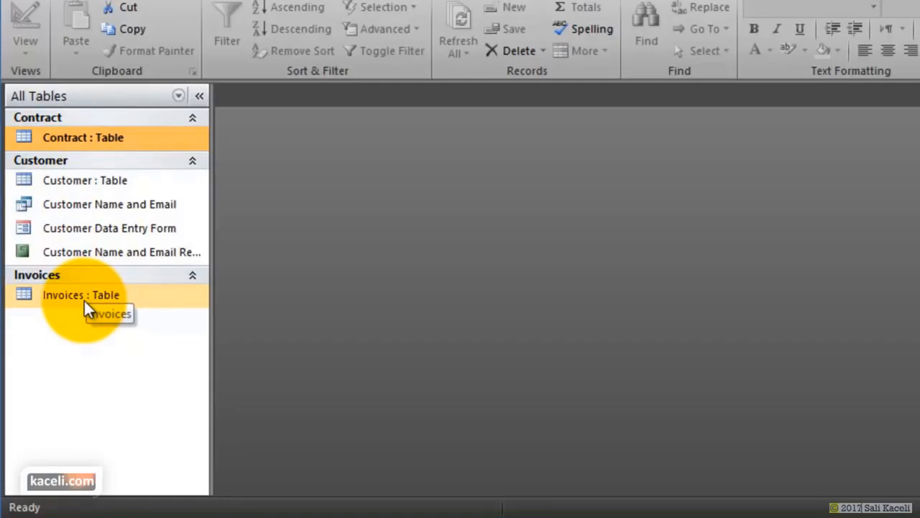
- Open the Customer table at full width and scroll through its 38 customer records
{"action": "double_click", "coordinate": [76, 184]}
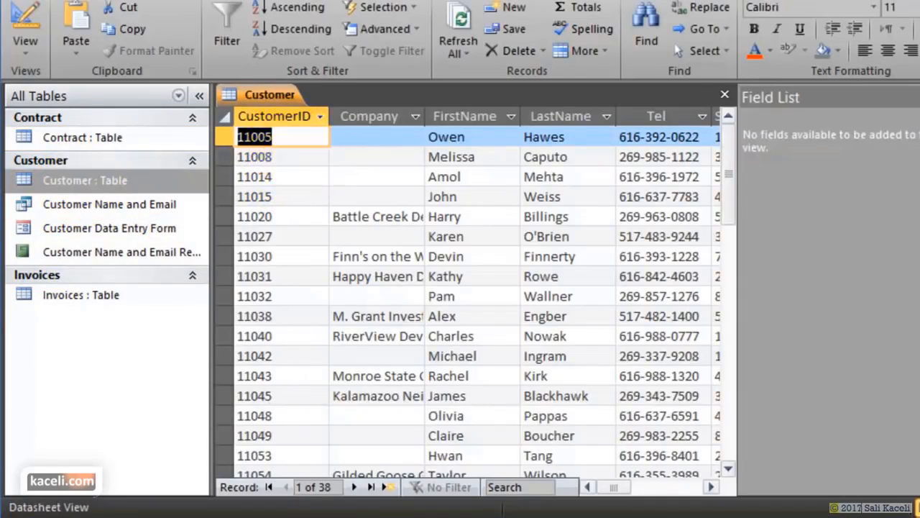
{"action": "left_click", "coordinate": [919, 97]}
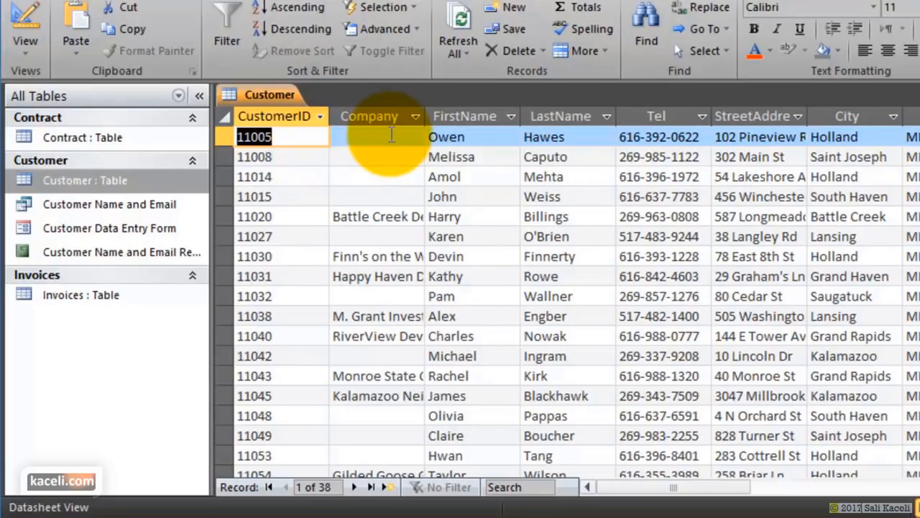
{"action": "left_click", "coordinate": [335, 157]}
{"action": "scroll", "coordinate": [343, 209], "scroll_direction": "down", "scroll_amount": 13}
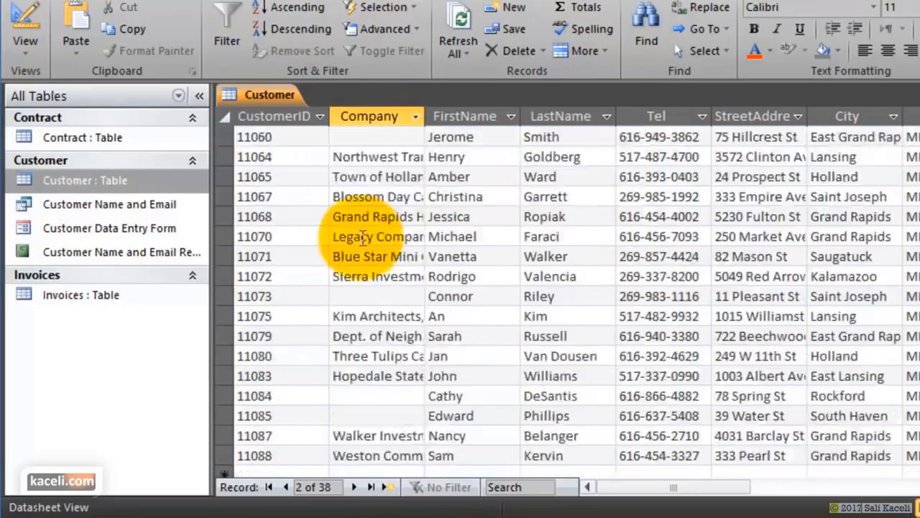
{"action": "scroll", "coordinate": [439, 311], "scroll_direction": "up", "scroll_amount": 13}
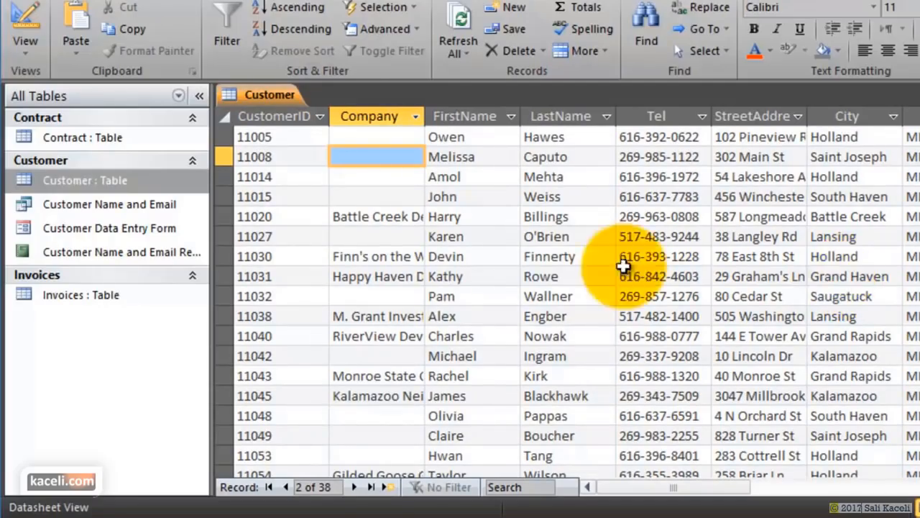
- Open the Contract table and look over its 65 contracts' amounts, dates and contract types
{"action": "double_click", "coordinate": [73, 135]}
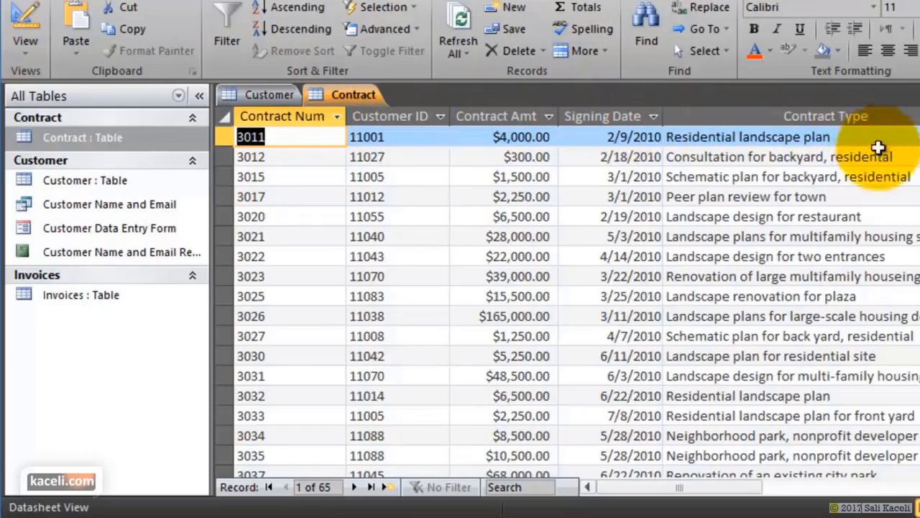
{"action": "left_click", "coordinate": [848, 201]}
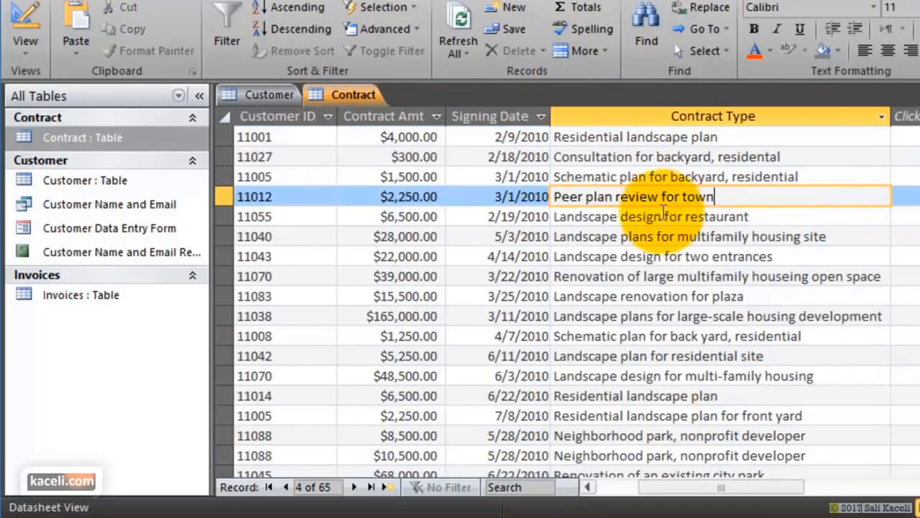
{"action": "left_click", "coordinate": [72, 294]}
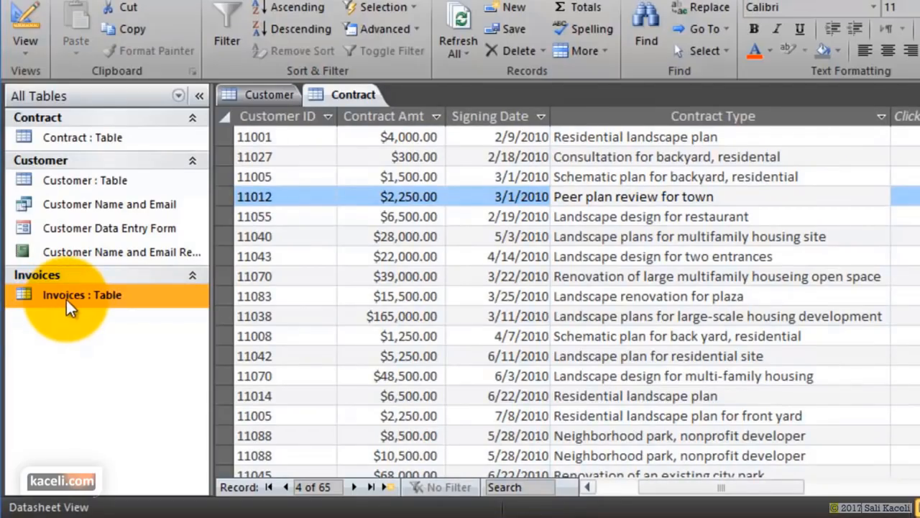
- Open the Invoices table and widen the Invoice Item column to show full item names
{"action": "double_click", "coordinate": [65, 298]}
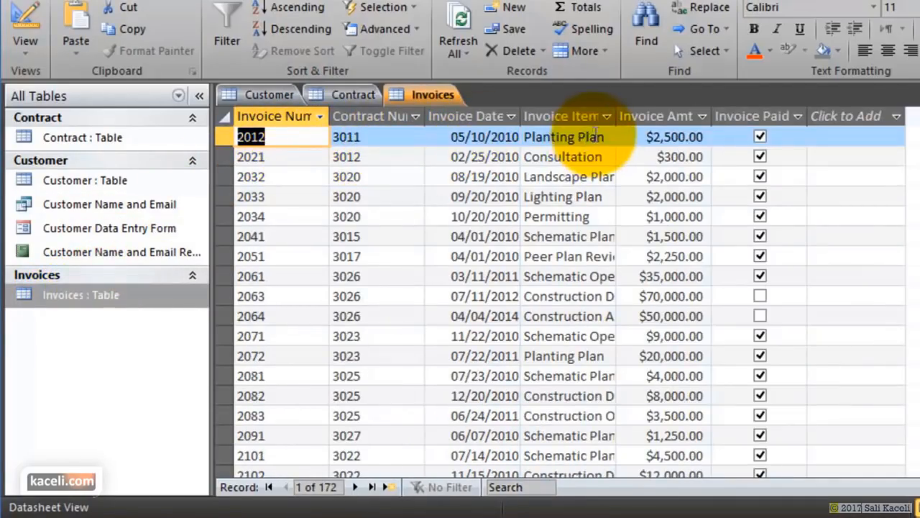
{"action": "left_click_drag", "start_coordinate": [616, 116], "coordinate": [668, 126]}
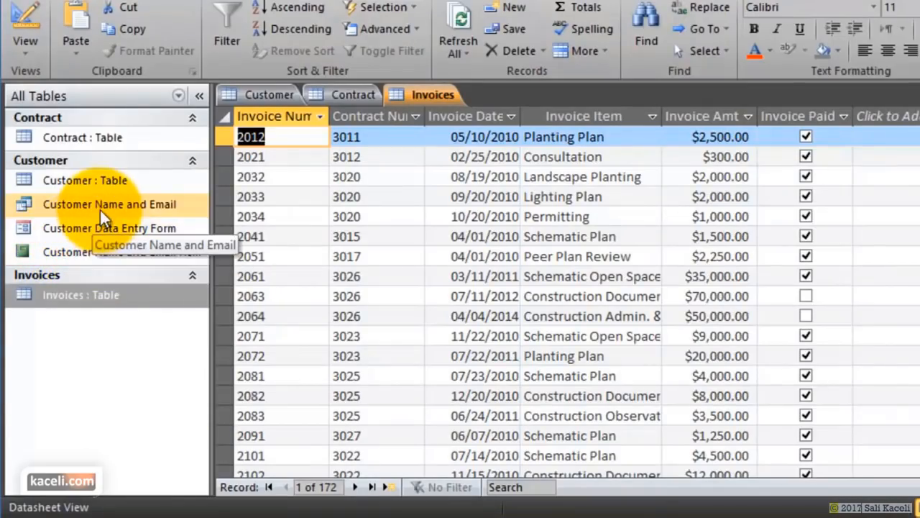
- Switch back to the Customer table and scroll across its name, phone and address columns to Email
{"action": "double_click", "coordinate": [85, 182]}
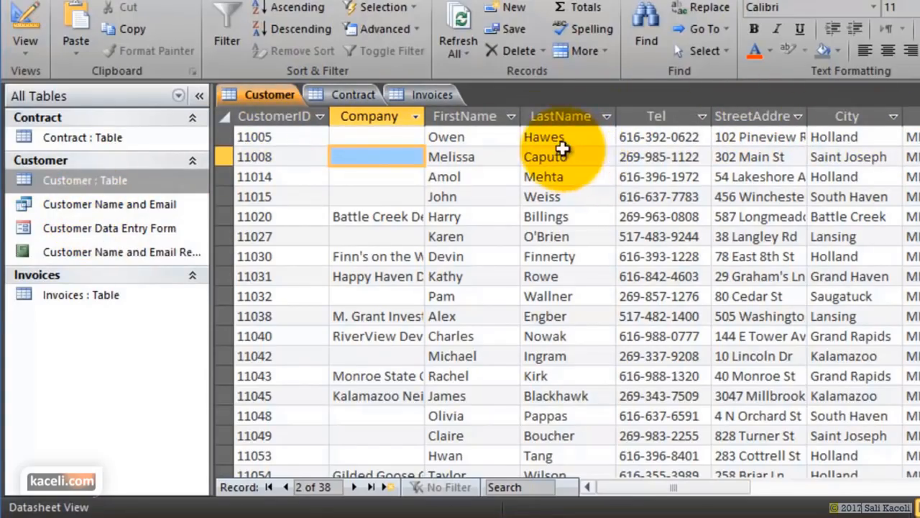
{"action": "left_click", "coordinate": [475, 117]}
{"action": "left_click", "coordinate": [565, 116]}
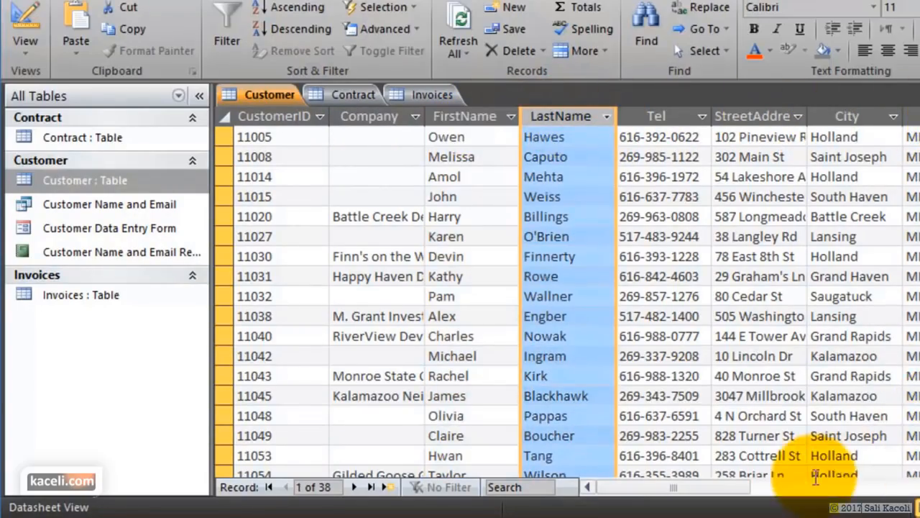
{"action": "left_click_drag", "start_coordinate": [751, 488], "coordinate": [821, 487]}
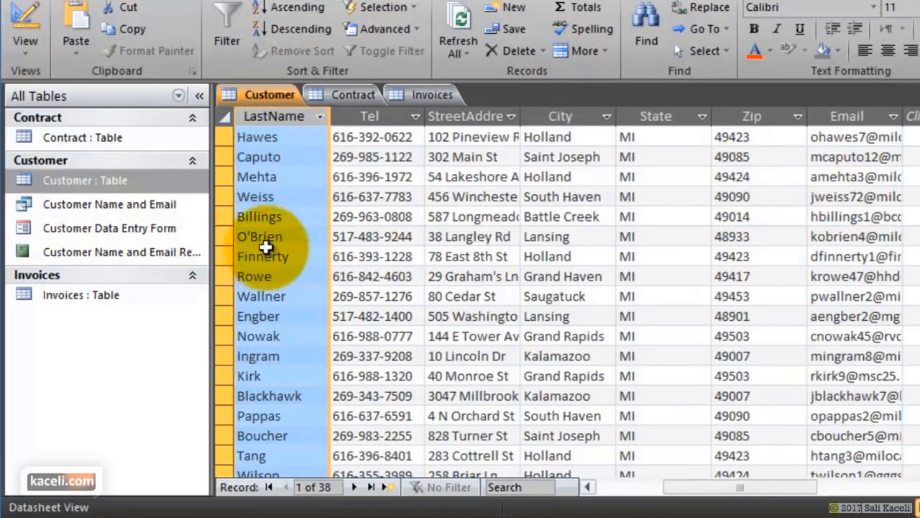
- View the Customer Name and Email query, then go to the Customer table's new-record row at Zip
{"action": "double_click", "coordinate": [66, 206]}
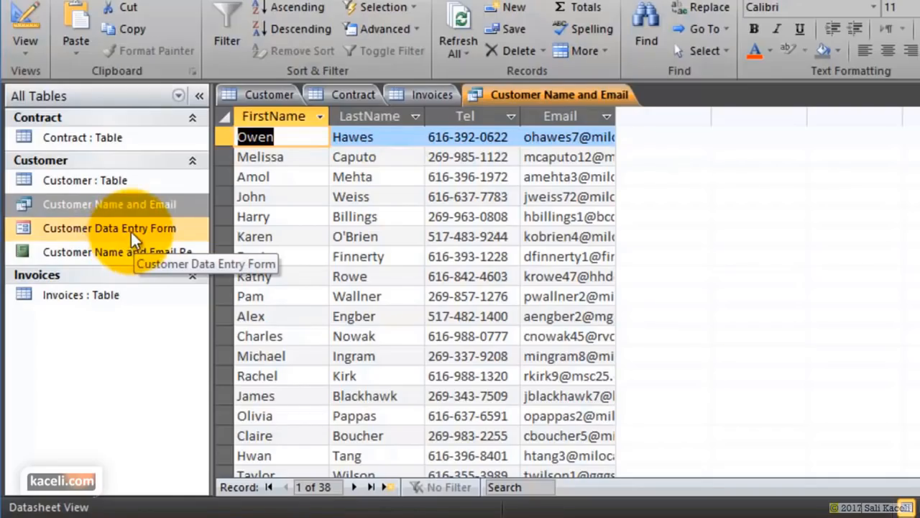
{"action": "double_click", "coordinate": [123, 181]}
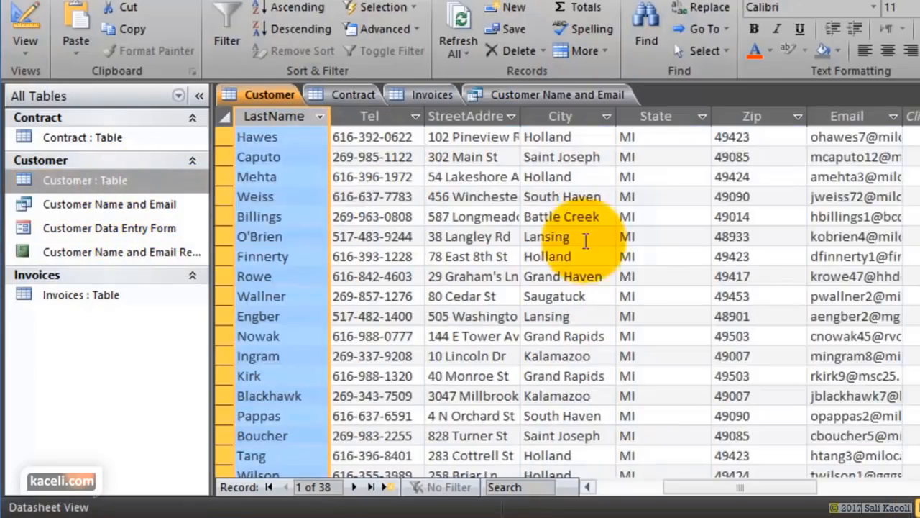
{"action": "scroll", "coordinate": [504, 273], "scroll_direction": "down", "scroll_amount": 3}
{"action": "scroll", "coordinate": [480, 297], "scroll_direction": "down", "scroll_amount": 8}
{"action": "scroll", "coordinate": [297, 210], "scroll_direction": "up", "scroll_amount": 2}
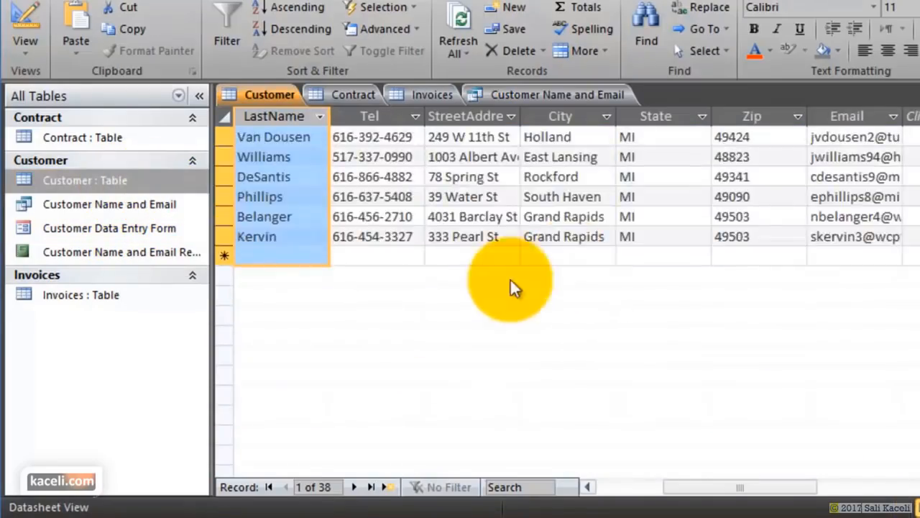
{"action": "left_click", "coordinate": [297, 255]}
{"action": "key", "text": "Tab"}
{"action": "key", "text": "Tab"}
{"action": "key", "text": "Tab"}
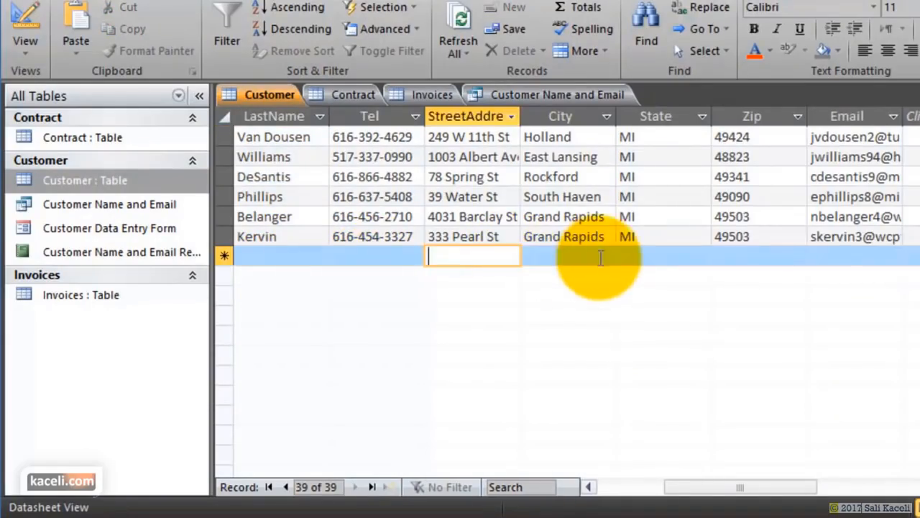
{"action": "left_click", "coordinate": [755, 259]}
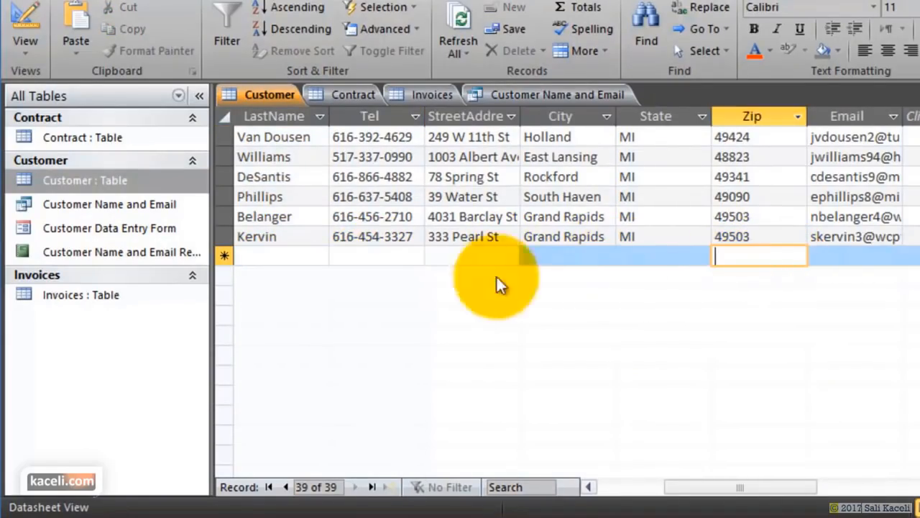
- Open the Customer Data Entry Form and go to blank new record 39, focusing Company and FirstName
{"action": "double_click", "coordinate": [98, 230]}
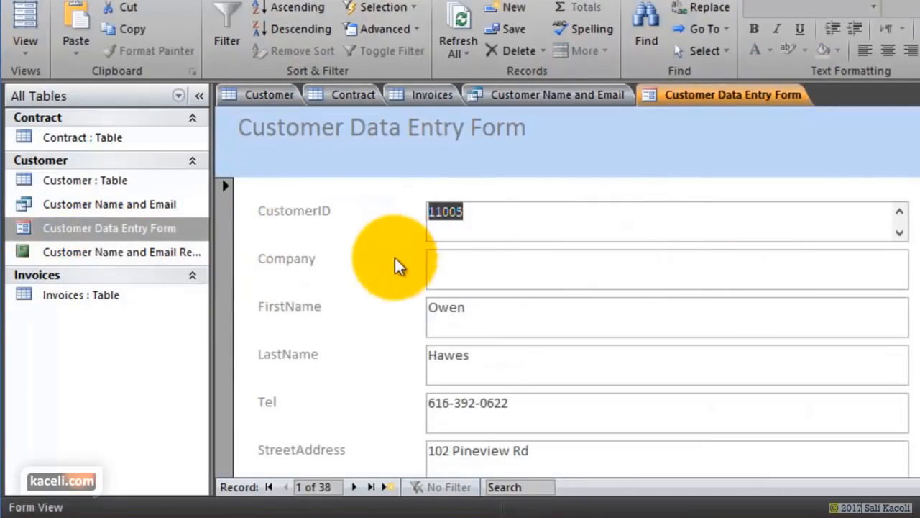
{"action": "scroll", "coordinate": [395, 256], "scroll_direction": "down", "scroll_amount": 3}
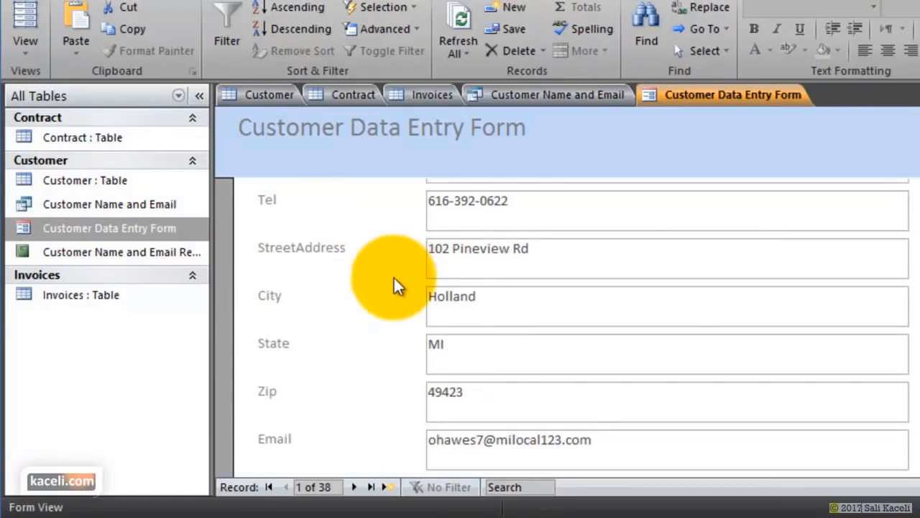
{"action": "scroll", "coordinate": [374, 317], "scroll_direction": "up", "scroll_amount": 3}
{"action": "scroll", "coordinate": [361, 309], "scroll_direction": "down", "scroll_amount": 3}
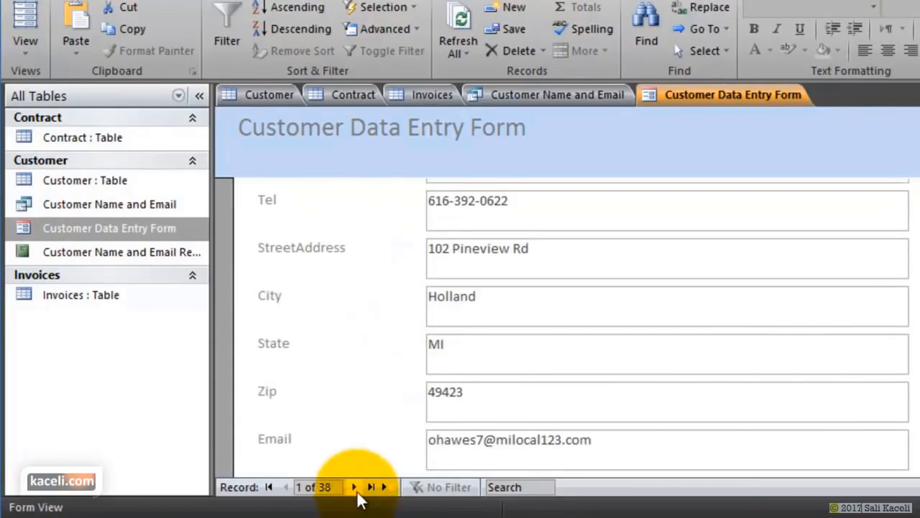
{"action": "left_click", "coordinate": [356, 487]}
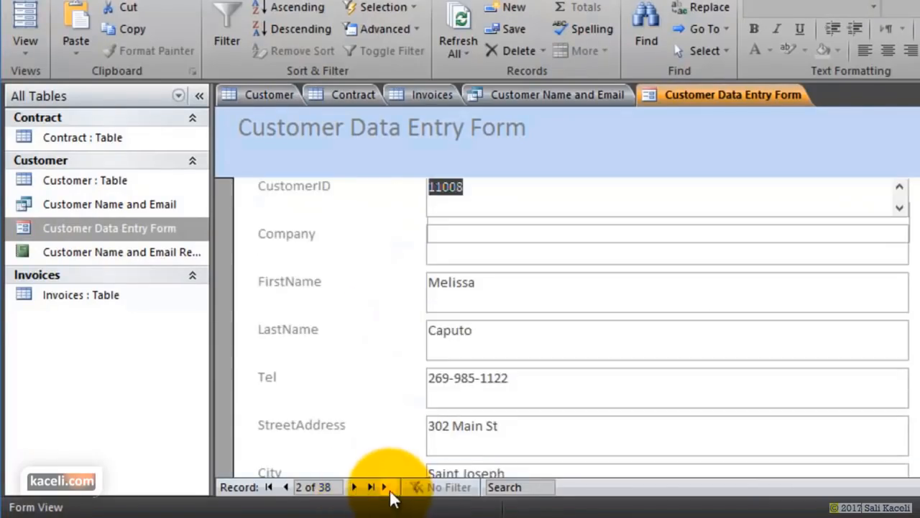
{"action": "left_click", "coordinate": [387, 488]}
{"action": "scroll", "coordinate": [553, 295], "scroll_direction": "up", "scroll_amount": 1}
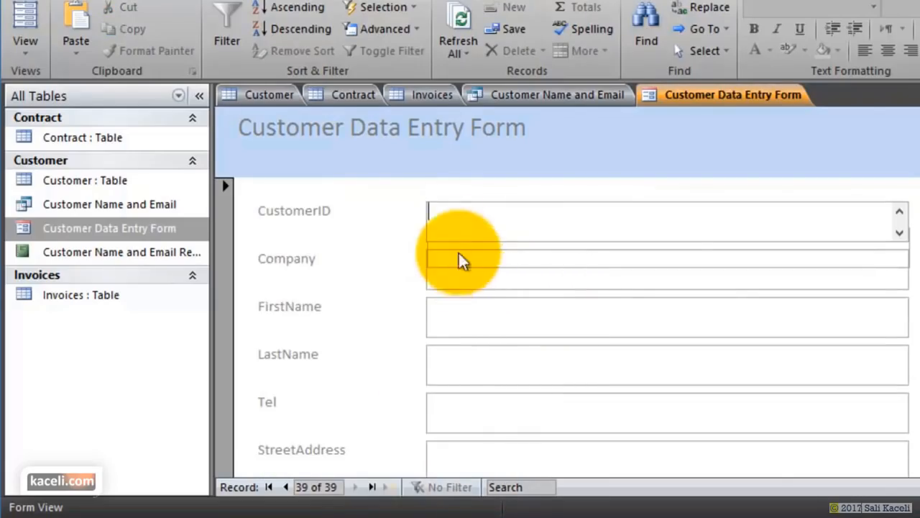
{"action": "left_click", "coordinate": [454, 280]}
{"action": "left_click", "coordinate": [466, 317]}
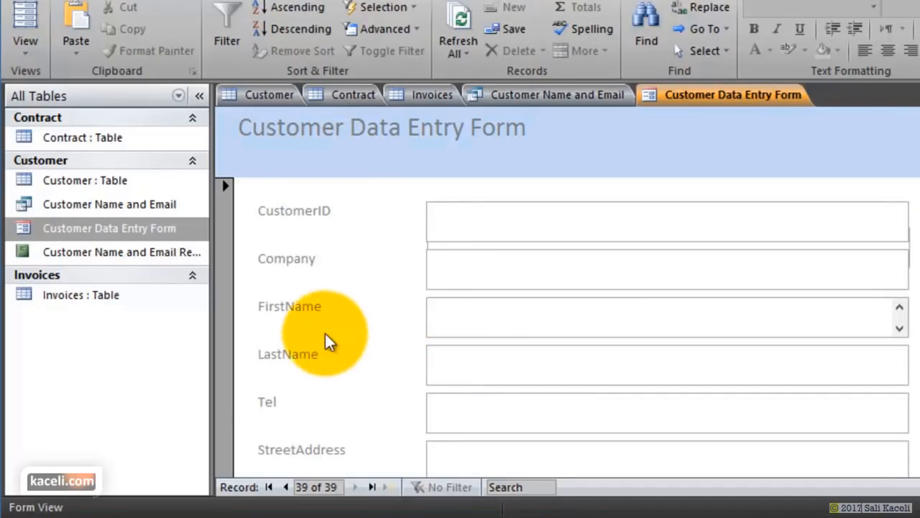
{"action": "left_click", "coordinate": [126, 252]}
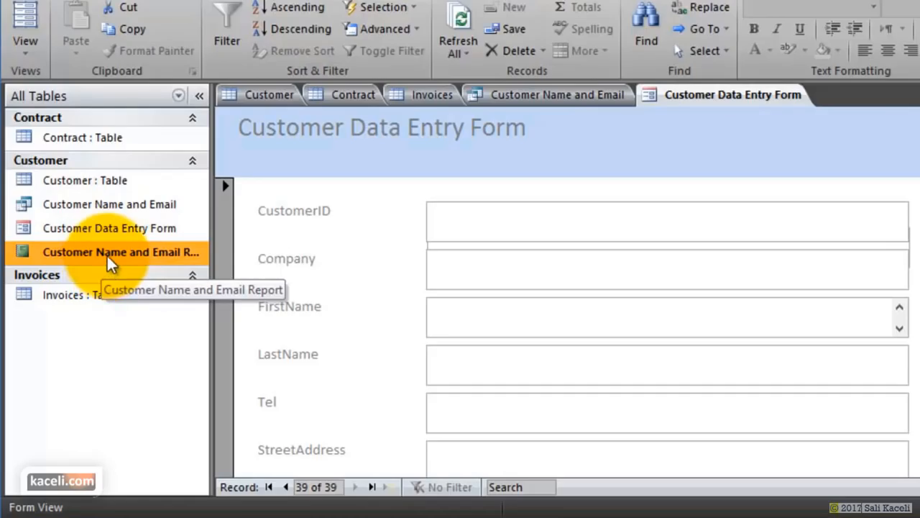
- Open the Customer Name and Email Report, then select each table, query, form and report in turn
{"action": "double_click", "coordinate": [107, 254]}
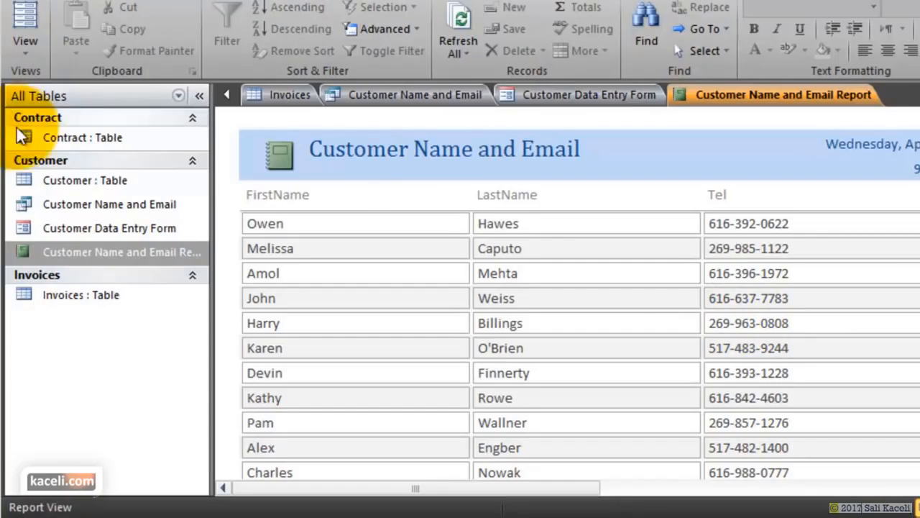
{"action": "left_click", "coordinate": [89, 138]}
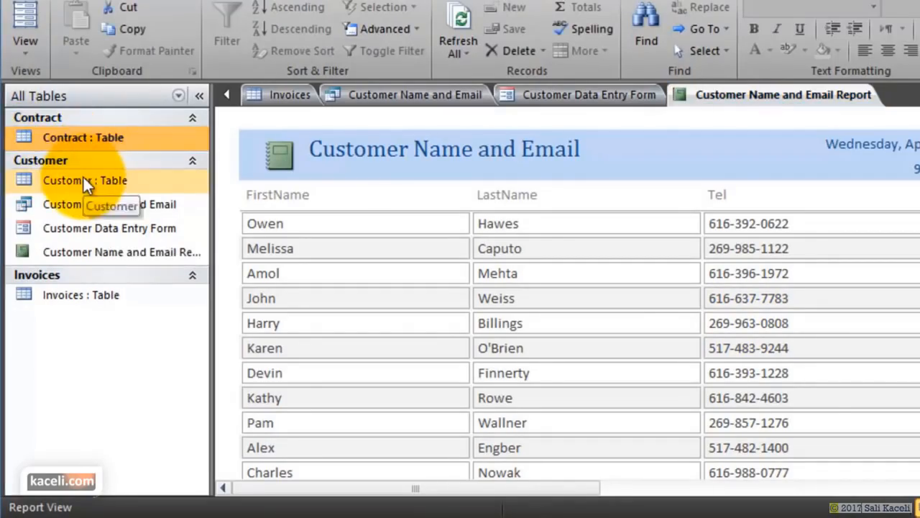
{"action": "left_click", "coordinate": [85, 181]}
{"action": "left_click", "coordinate": [96, 206]}
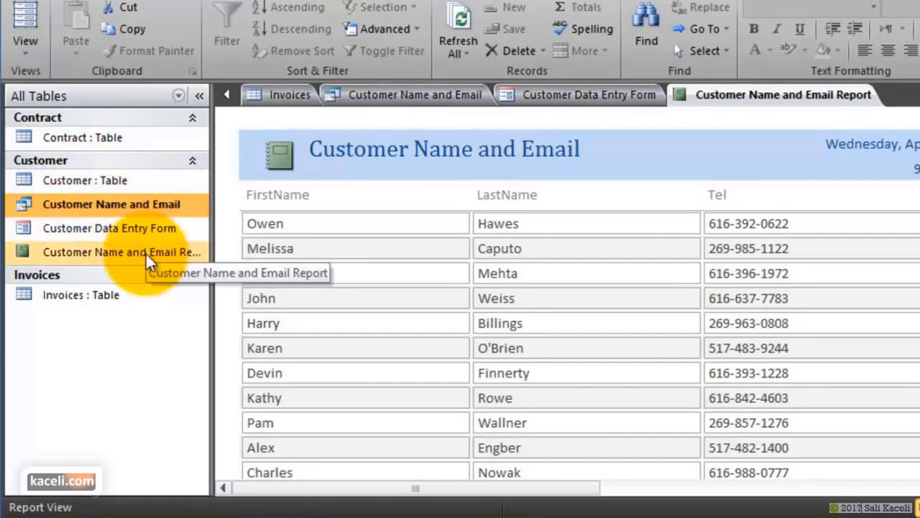
{"action": "left_click", "coordinate": [98, 232]}
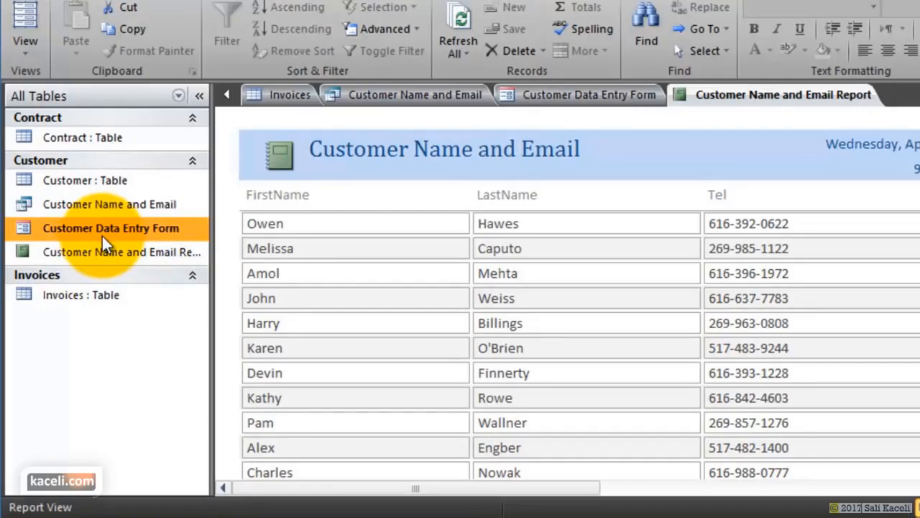
{"action": "left_click", "coordinate": [101, 251]}
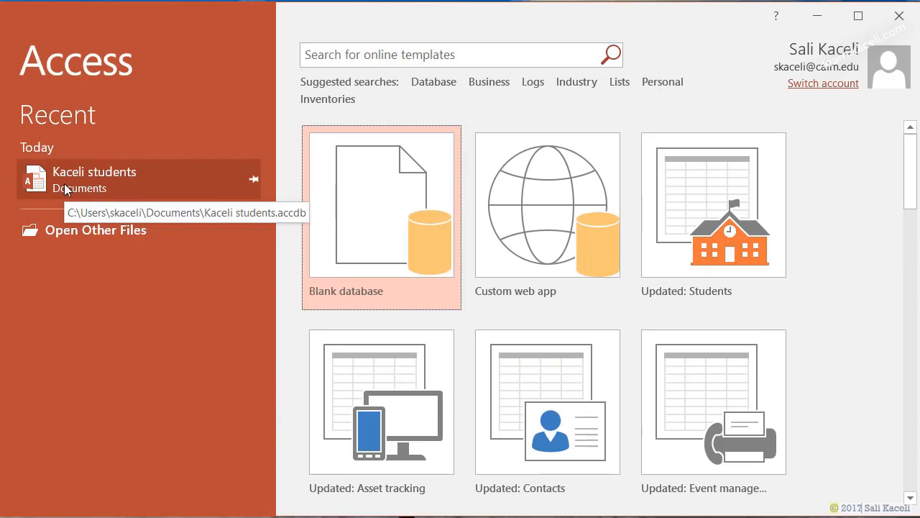
- Leave the Open page for the start screen and scroll through the database template gallery
{"action": "left_click", "coordinate": [93, 242]}
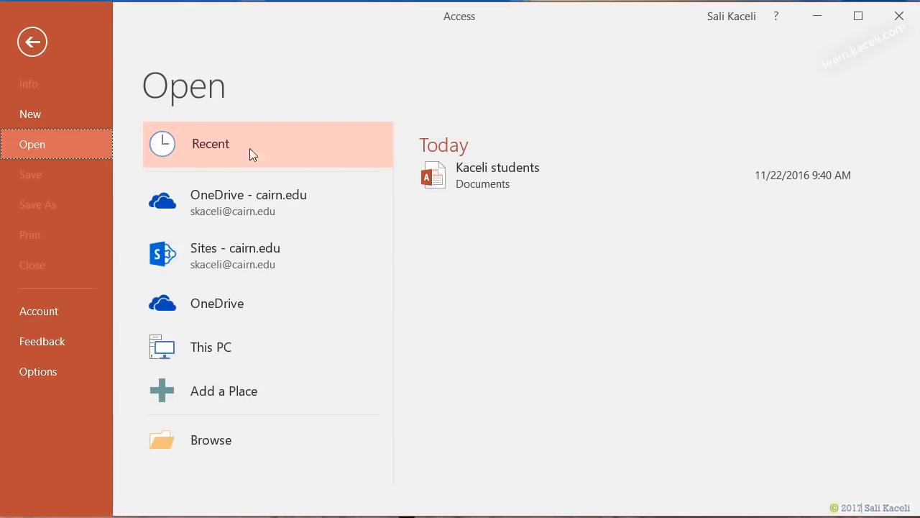
{"action": "left_click", "coordinate": [44, 41]}
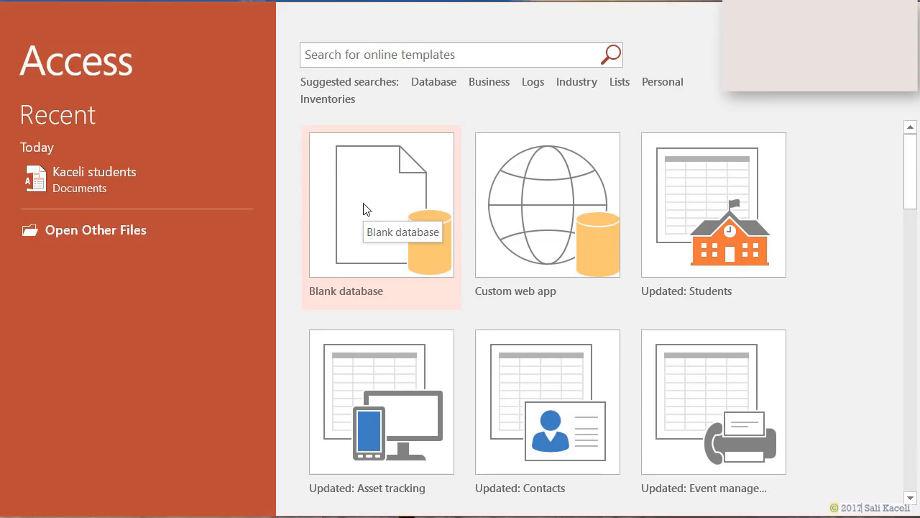
{"action": "scroll", "coordinate": [834, 300], "scroll_direction": "down", "scroll_amount": 1}
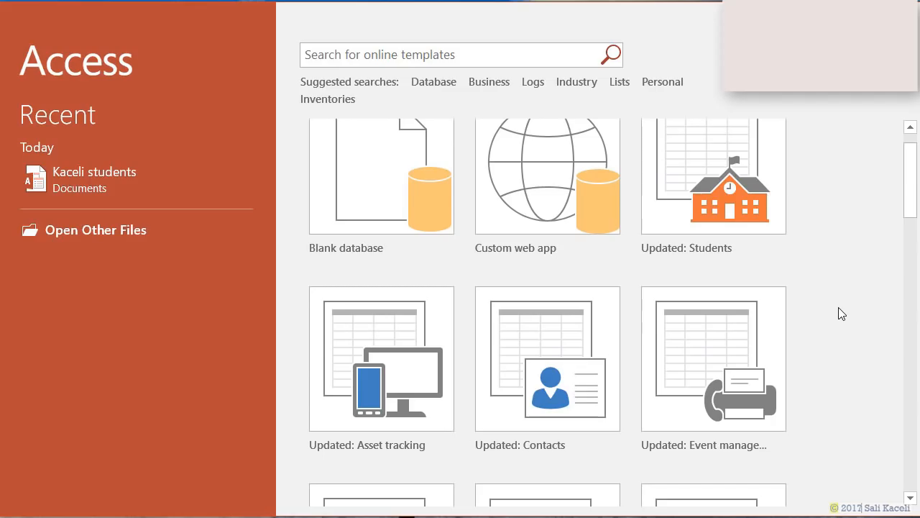
{"action": "scroll", "coordinate": [827, 308], "scroll_direction": "up", "scroll_amount": 1}
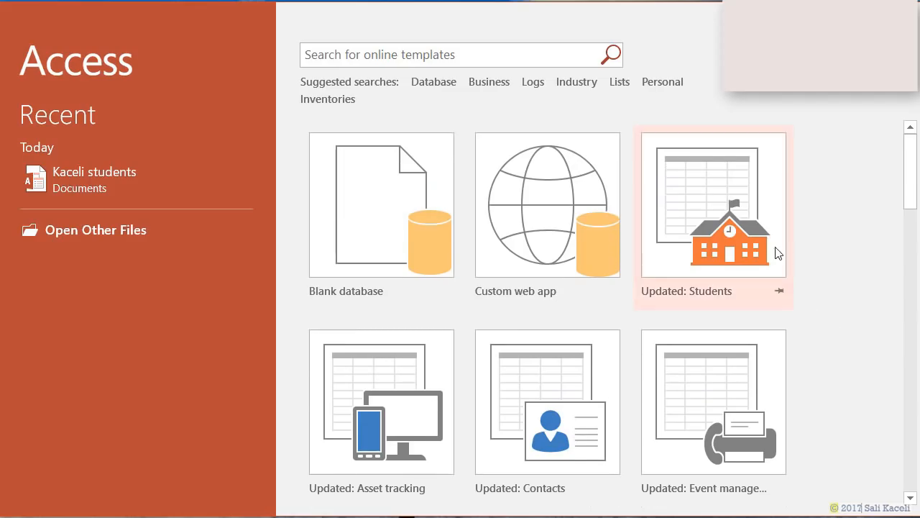
- Create a database named Kaceli-Students from the Updated: Students template and dismiss its welcome screen
{"action": "left_click", "coordinate": [726, 217]}
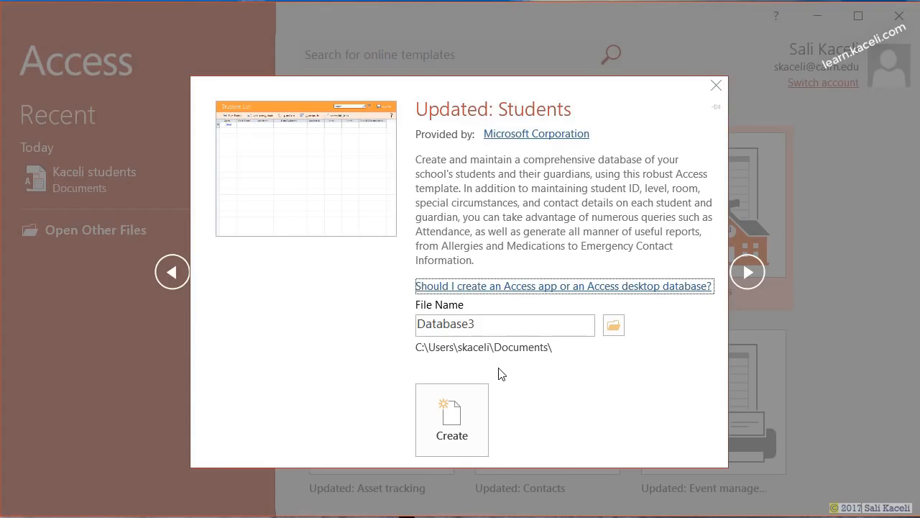
{"action": "double_click", "coordinate": [506, 324]}
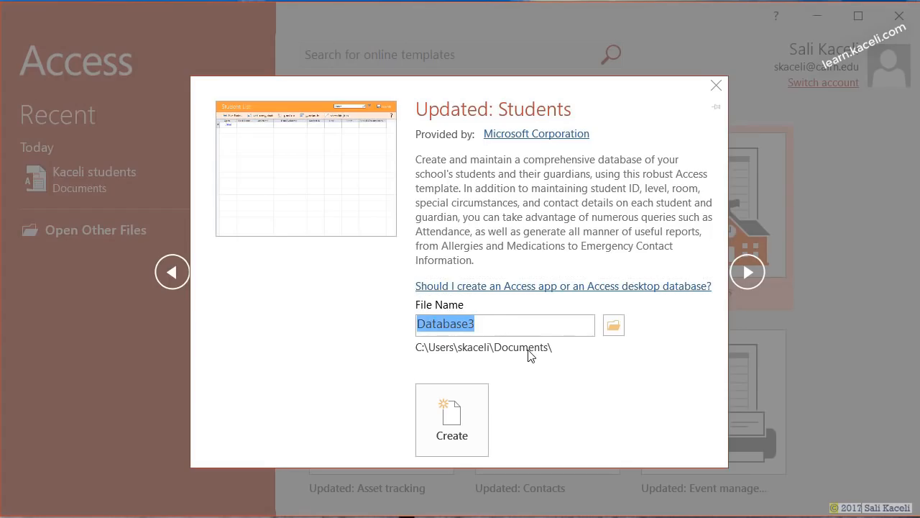
{"action": "type", "text": "Kaceli-Students"}
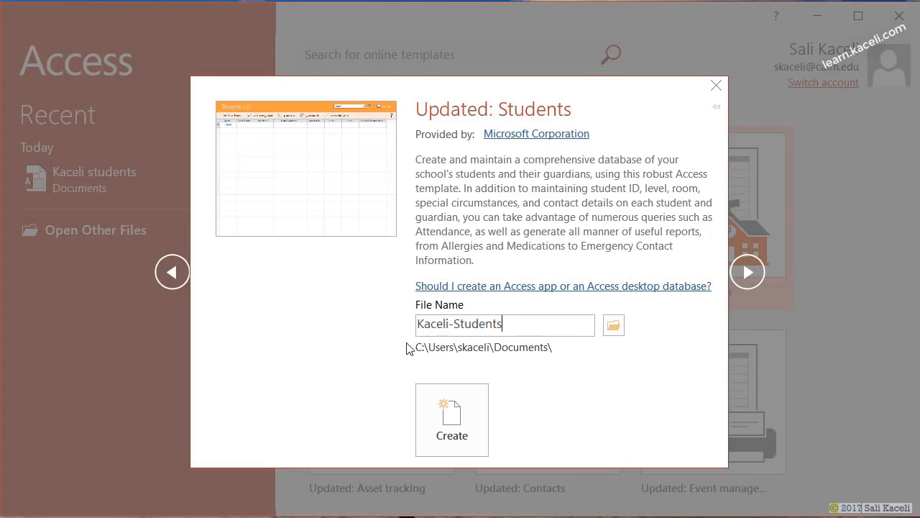
{"action": "left_click", "coordinate": [444, 435]}
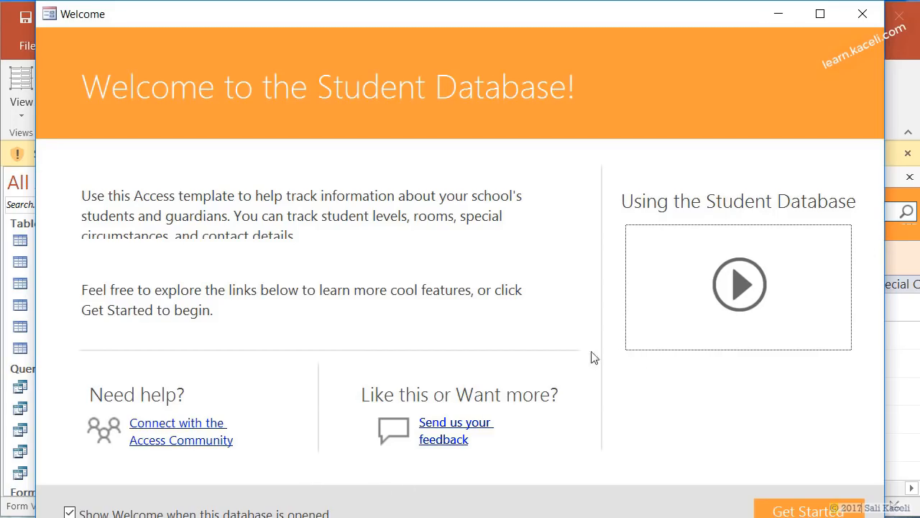
{"action": "left_click", "coordinate": [815, 512]}
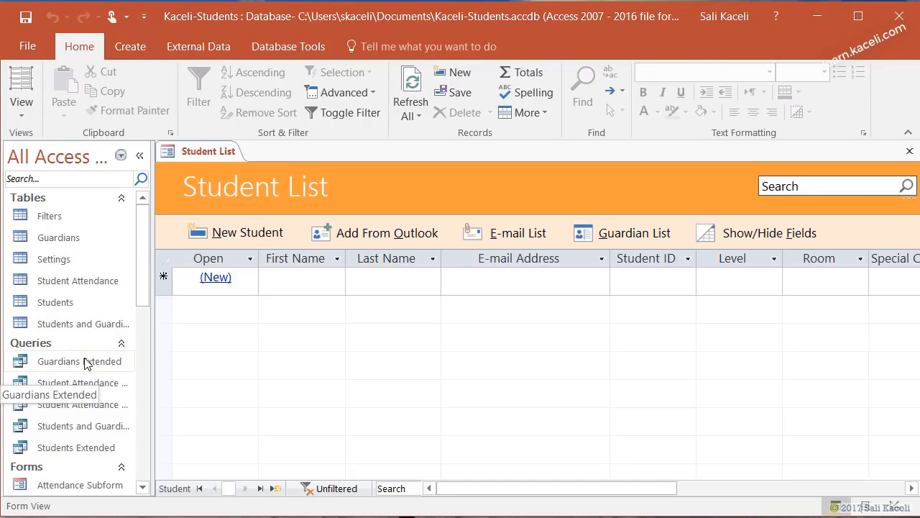
- Scroll the Navigation Pane through the template's tables, queries, forms and reports, then start a new student record
{"action": "scroll", "coordinate": [84, 361], "scroll_direction": "down", "scroll_amount": 2}
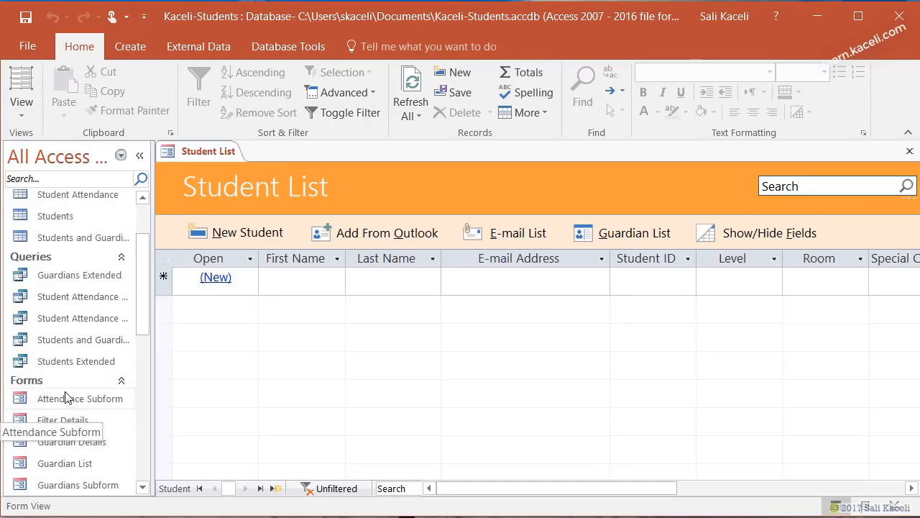
{"action": "scroll", "coordinate": [41, 392], "scroll_direction": "down", "scroll_amount": 1}
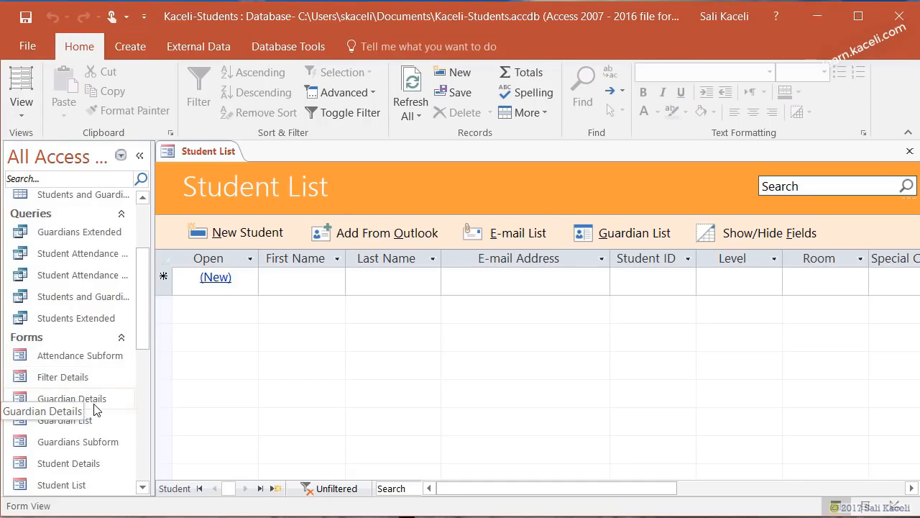
{"action": "scroll", "coordinate": [94, 409], "scroll_direction": "down", "scroll_amount": 2}
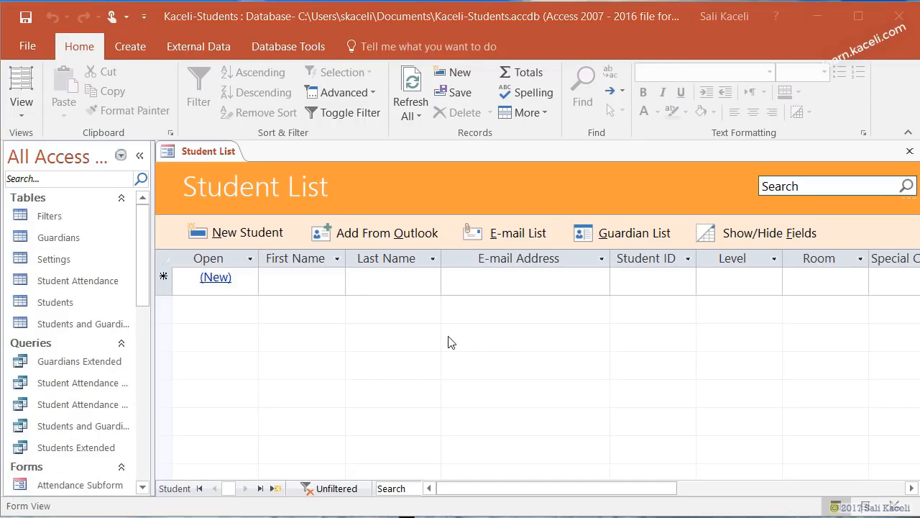
{"action": "left_click", "coordinate": [229, 233]}
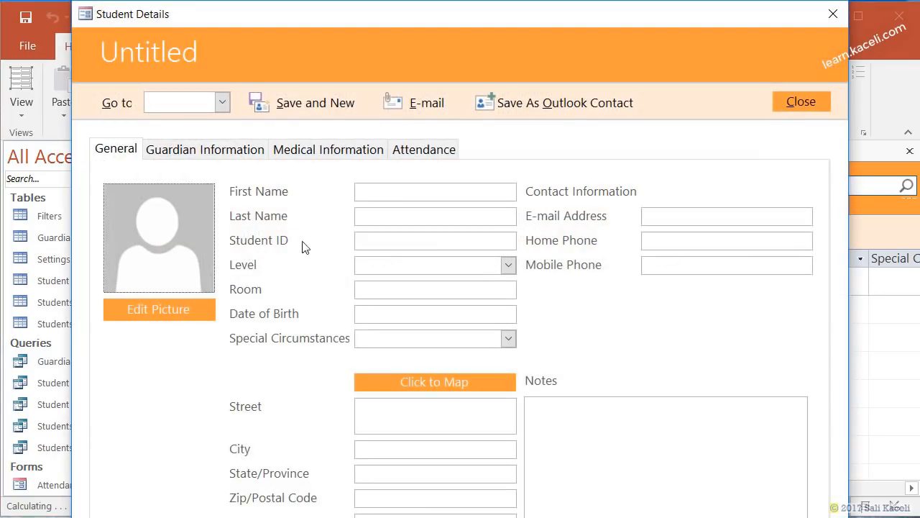
- Enter the new student's first and last name, save the record, and close the Student Details form
{"action": "left_click", "coordinate": [399, 196]}
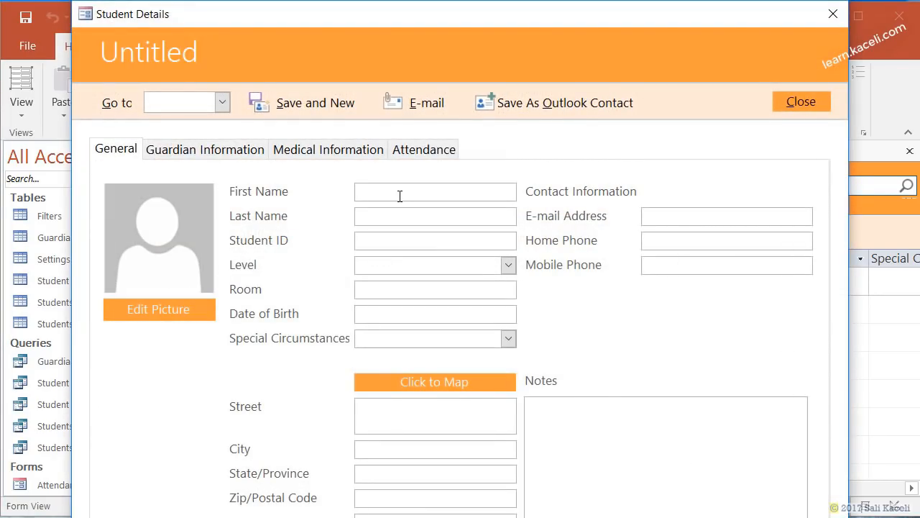
{"action": "type", "text": "Sali"}
{"action": "key", "text": "Tab"}
{"action": "type", "text": "Kaceli"}
{"action": "left_click", "coordinate": [311, 106]}
{"action": "left_click", "coordinate": [793, 107]}
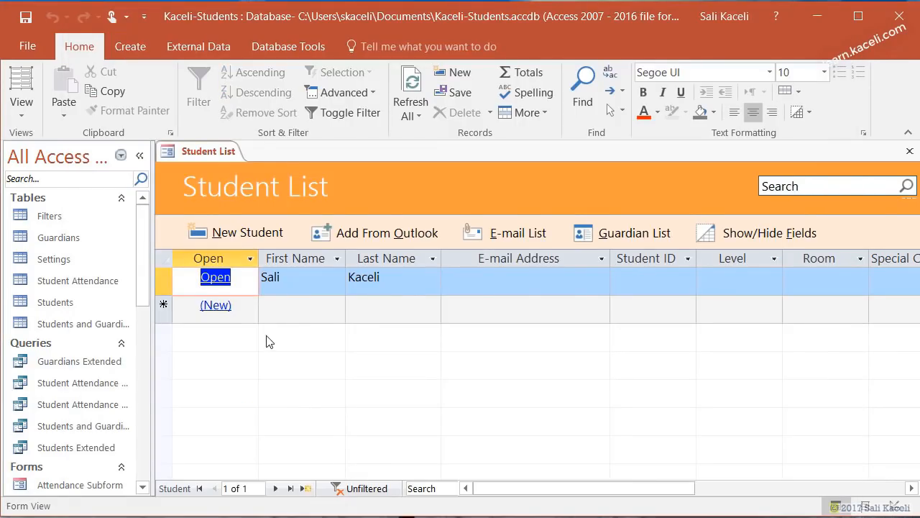
{"action": "left_click", "coordinate": [59, 303]}
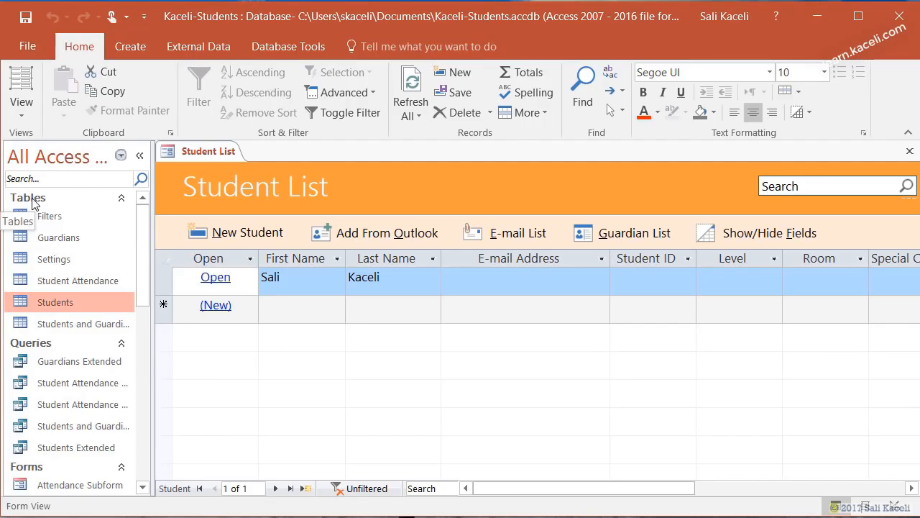
- Open the Students table datasheet and select the new student's First Name cell
{"action": "double_click", "coordinate": [43, 301]}
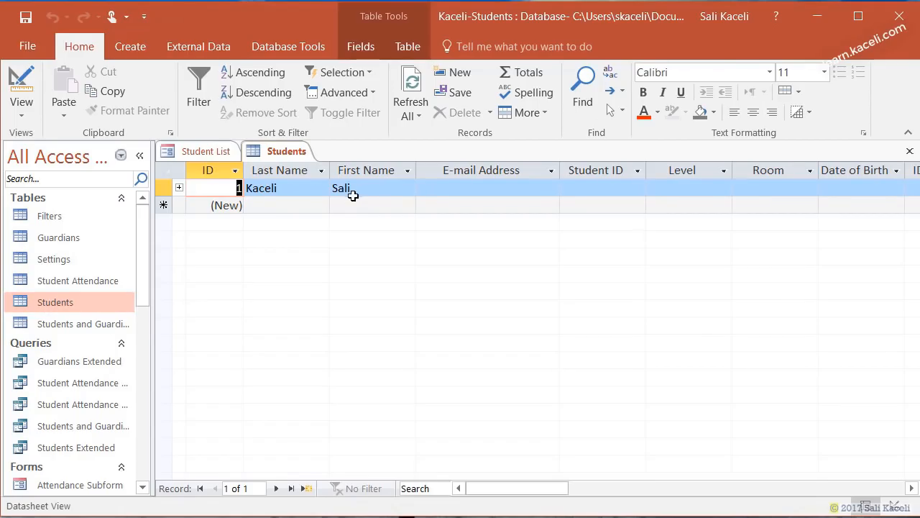
{"action": "left_click", "coordinate": [348, 189]}
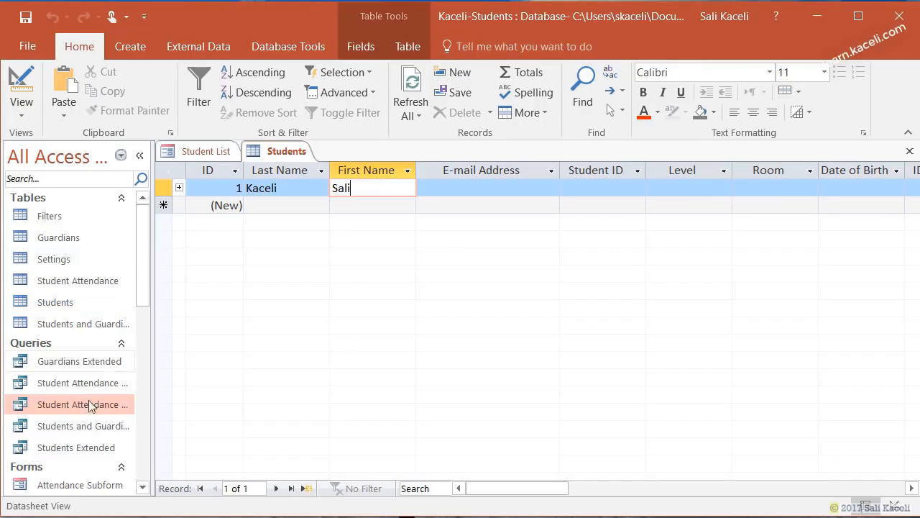
- Scroll down the Navigation Pane and open the All Students report
{"action": "scroll", "coordinate": [72, 435], "scroll_direction": "down", "scroll_amount": 2}
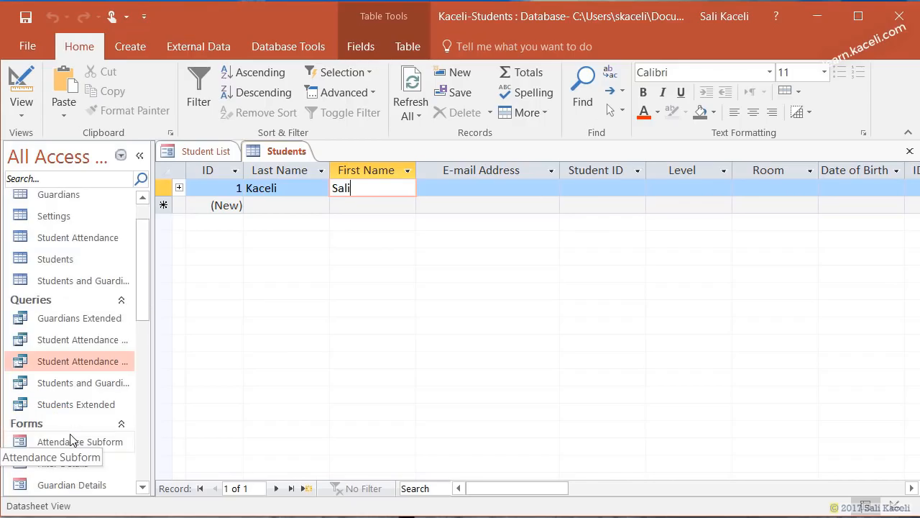
{"action": "scroll", "coordinate": [72, 453], "scroll_direction": "down", "scroll_amount": 4}
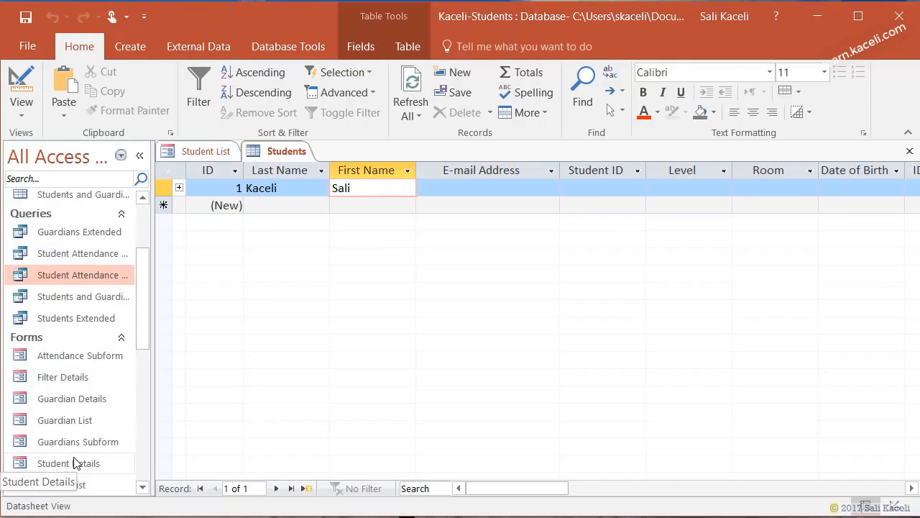
{"action": "scroll", "coordinate": [71, 450], "scroll_direction": "down", "scroll_amount": 2}
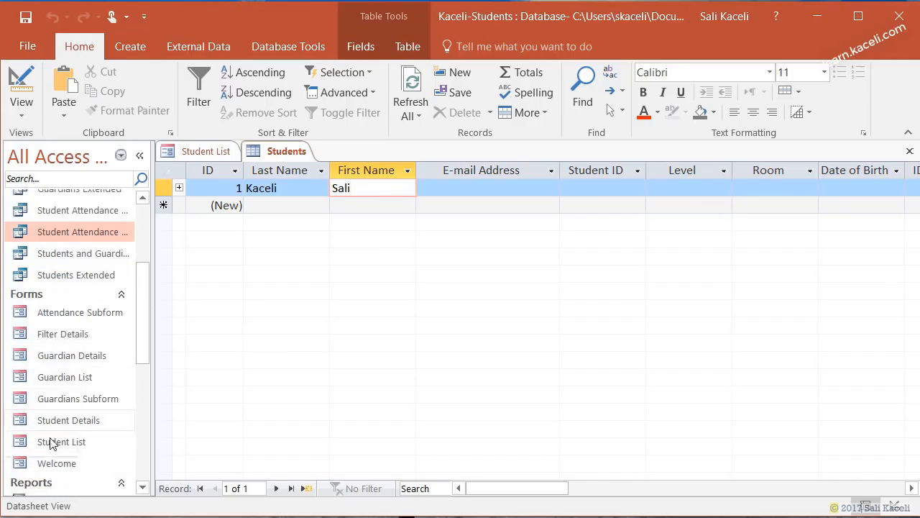
{"action": "scroll", "coordinate": [81, 461], "scroll_direction": "down", "scroll_amount": 2}
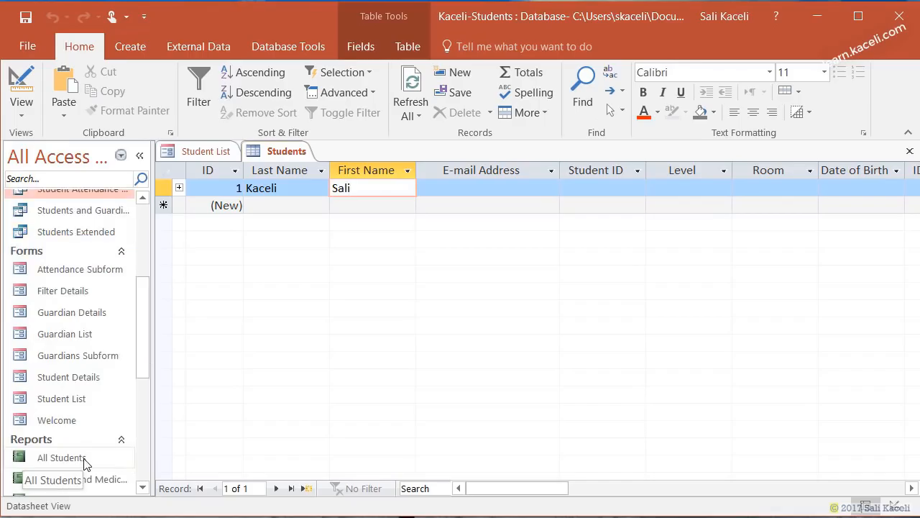
{"action": "scroll", "coordinate": [83, 462], "scroll_direction": "down", "scroll_amount": 2}
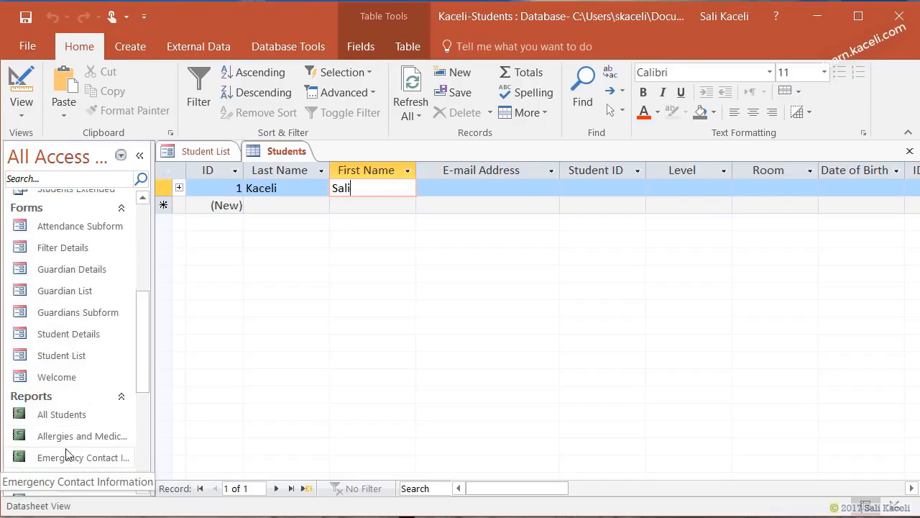
{"action": "double_click", "coordinate": [50, 415]}
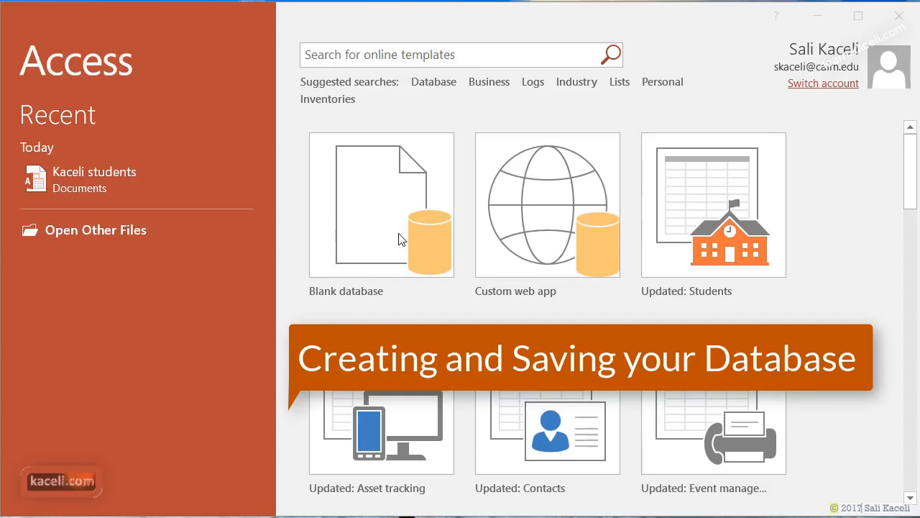
- Create a blank database with the file name Kaceli-Database
{"action": "left_click", "coordinate": [401, 239]}
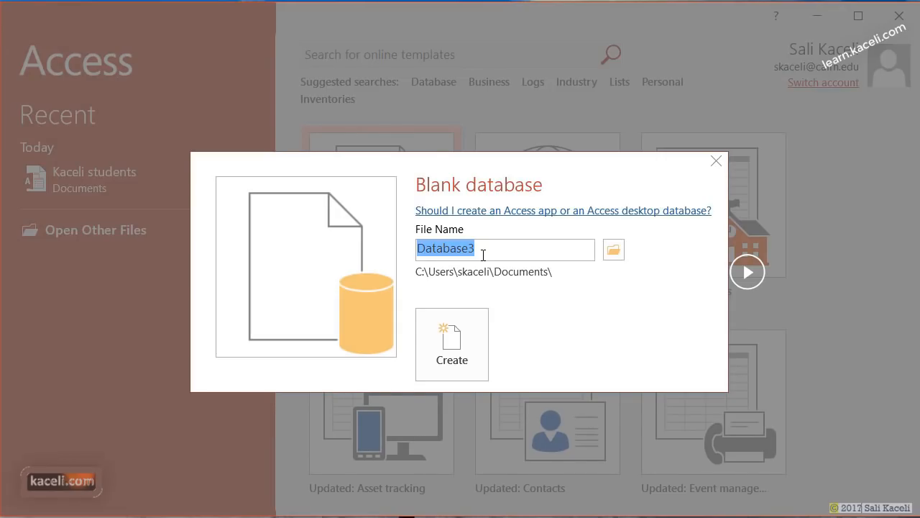
{"action": "type", "text": "Kaceli-Database"}
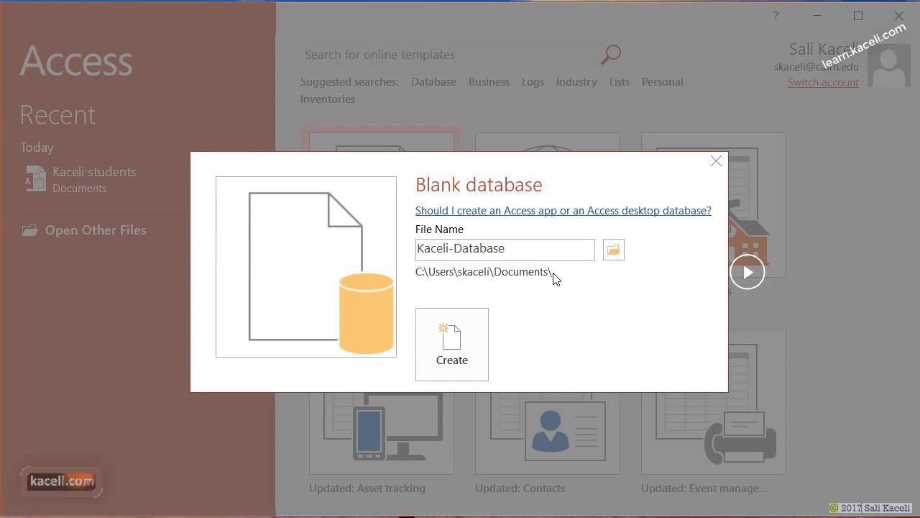
{"action": "left_click", "coordinate": [460, 361]}
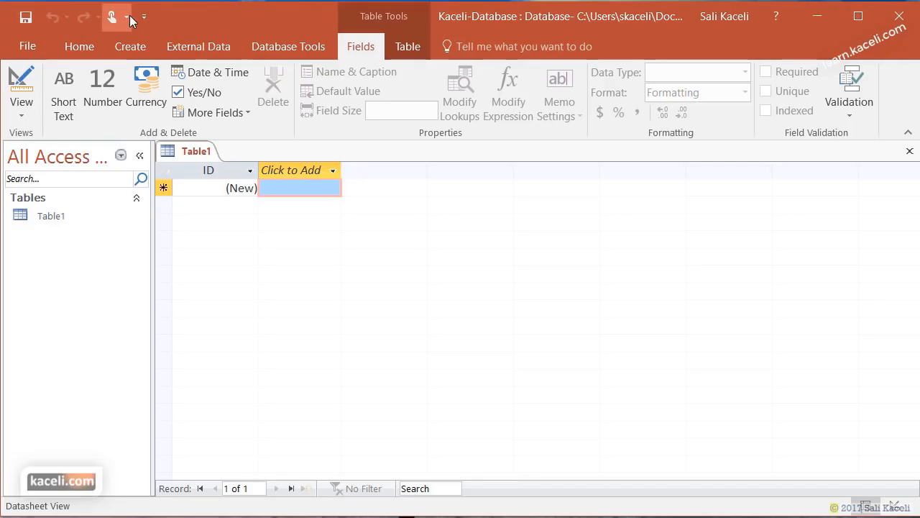
- Look through the File, Home and Create ribbons, ending on External Data's import and export options
{"action": "left_click", "coordinate": [28, 46]}
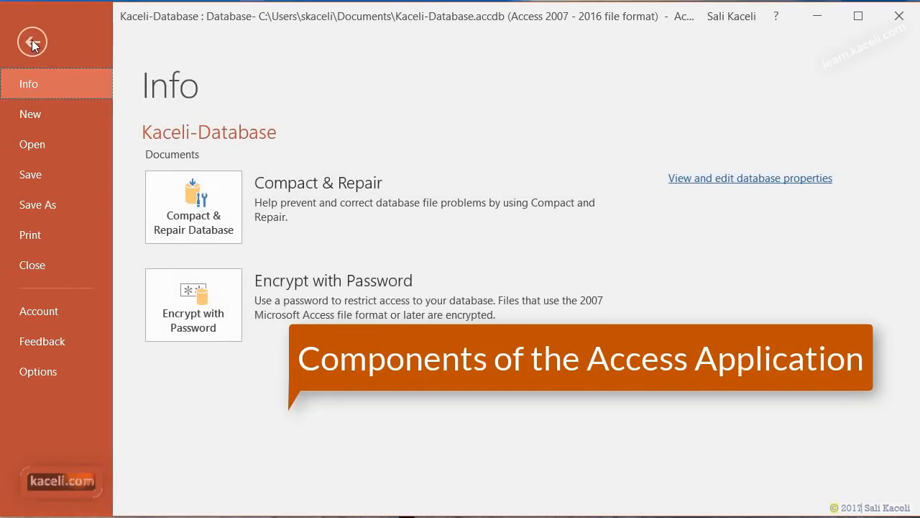
{"action": "left_click", "coordinate": [32, 43]}
{"action": "left_click", "coordinate": [75, 50]}
{"action": "left_click", "coordinate": [120, 45]}
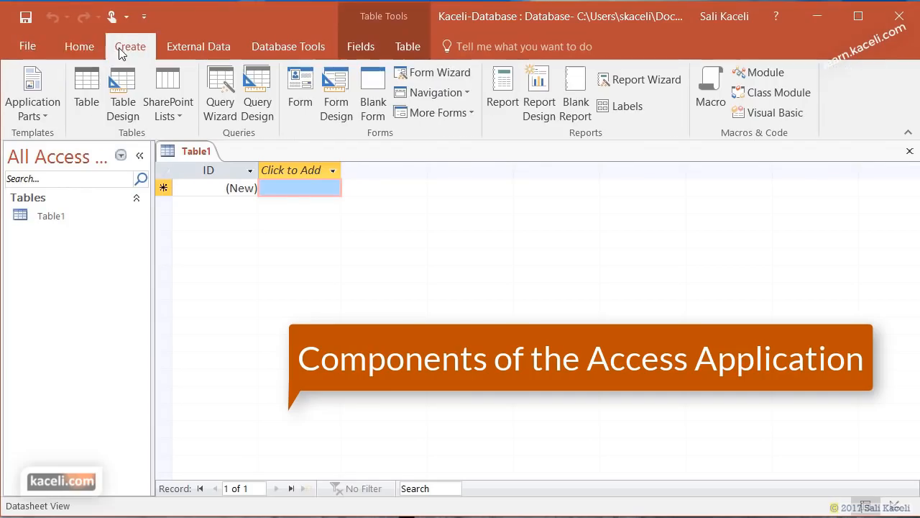
{"action": "left_click", "coordinate": [75, 43]}
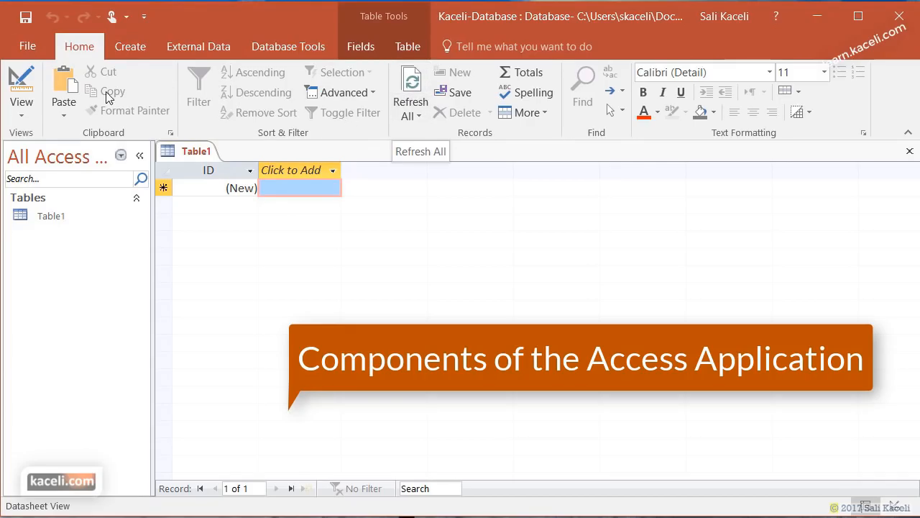
{"action": "left_click", "coordinate": [128, 48]}
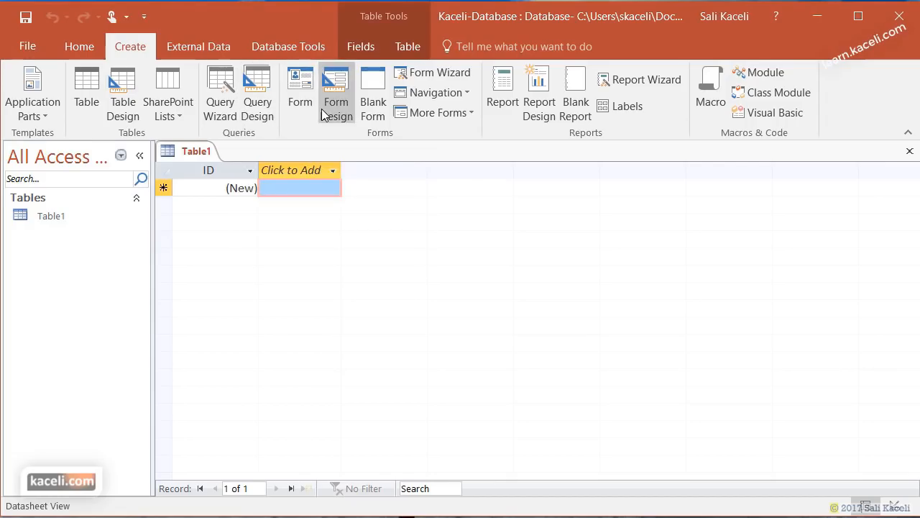
{"action": "left_click", "coordinate": [182, 44]}
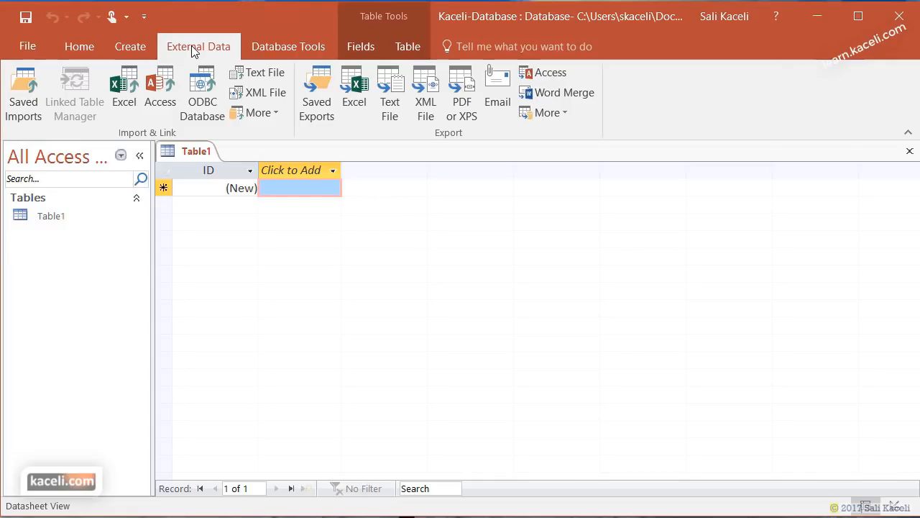
- Review the Database Tools and Table ribbons, then return to the Fields ribbon for Table1
{"action": "left_click", "coordinate": [276, 46]}
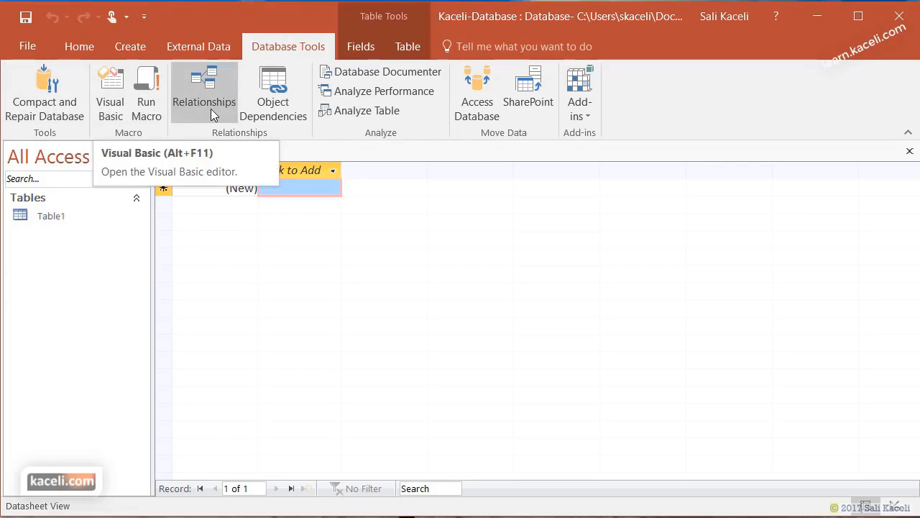
{"action": "left_click", "coordinate": [372, 45]}
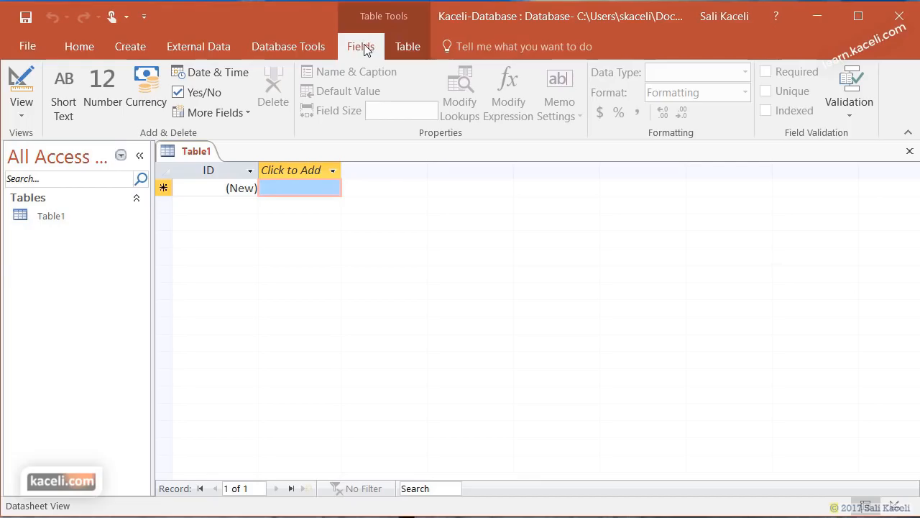
{"action": "left_click", "coordinate": [401, 46]}
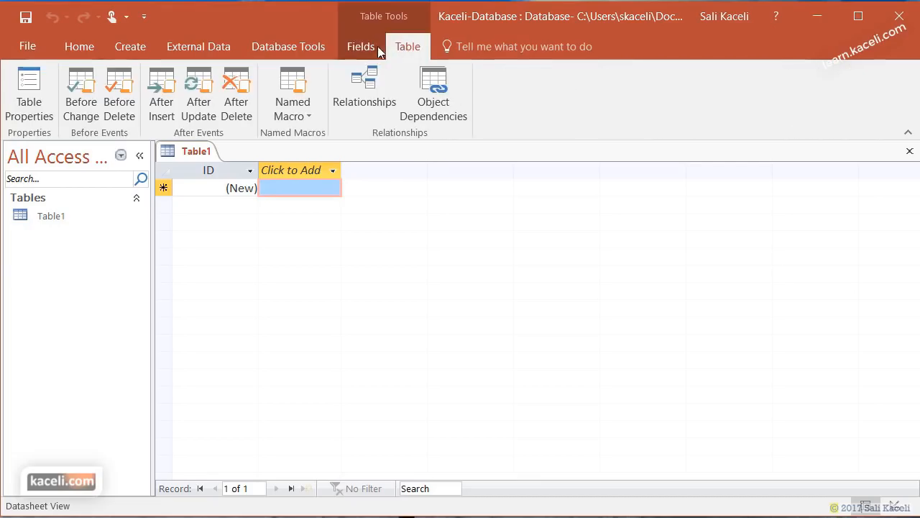
{"action": "left_click", "coordinate": [367, 43]}
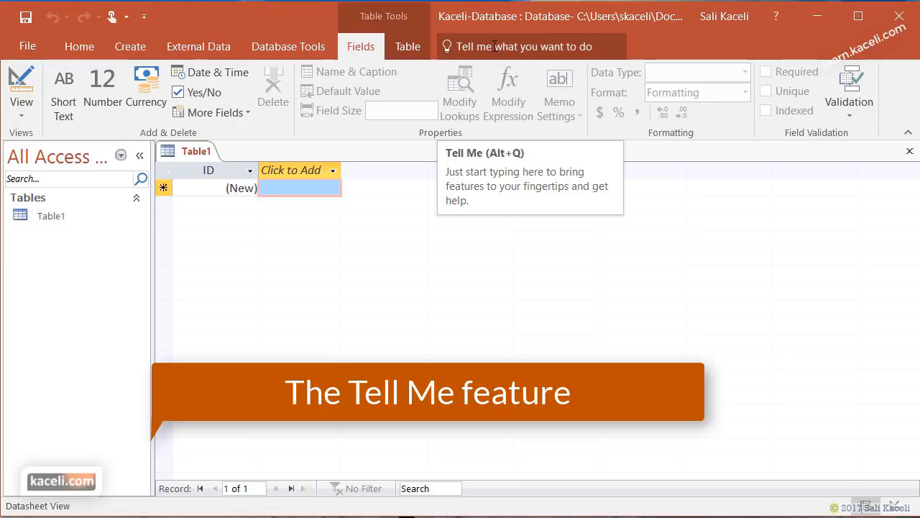
{"action": "left_click", "coordinate": [495, 46]}
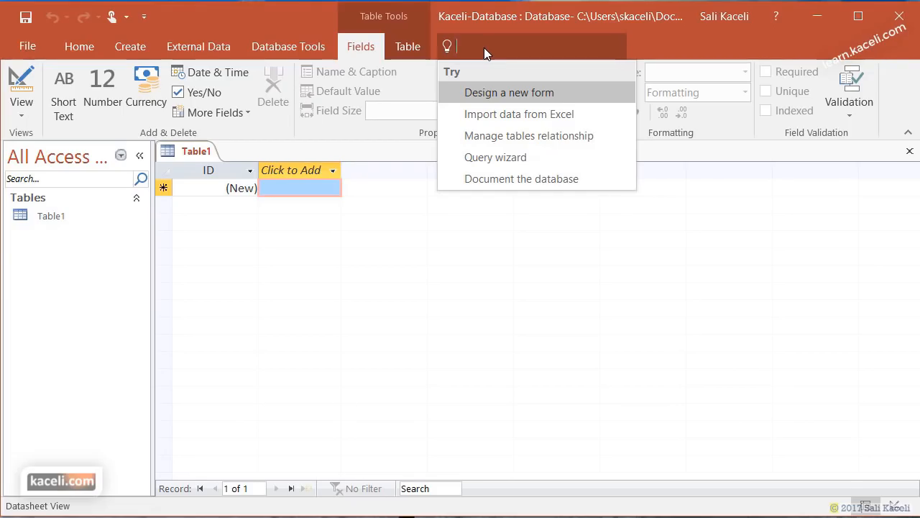
{"action": "type", "text": "query"}
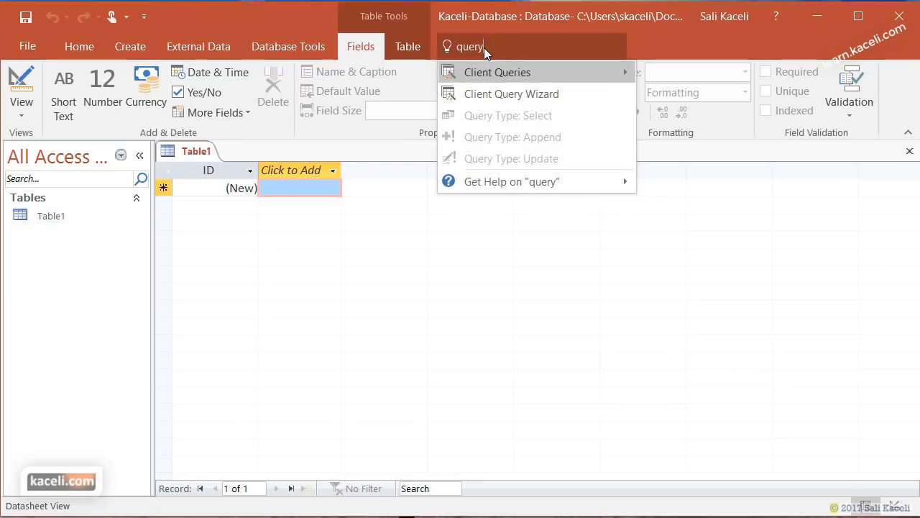
{"action": "left_click", "coordinate": [525, 94]}
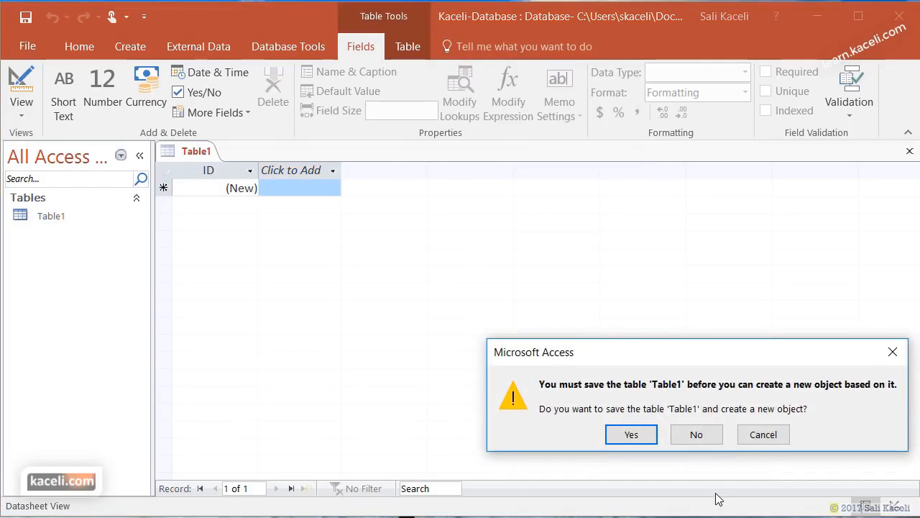
{"action": "left_click", "coordinate": [759, 440]}
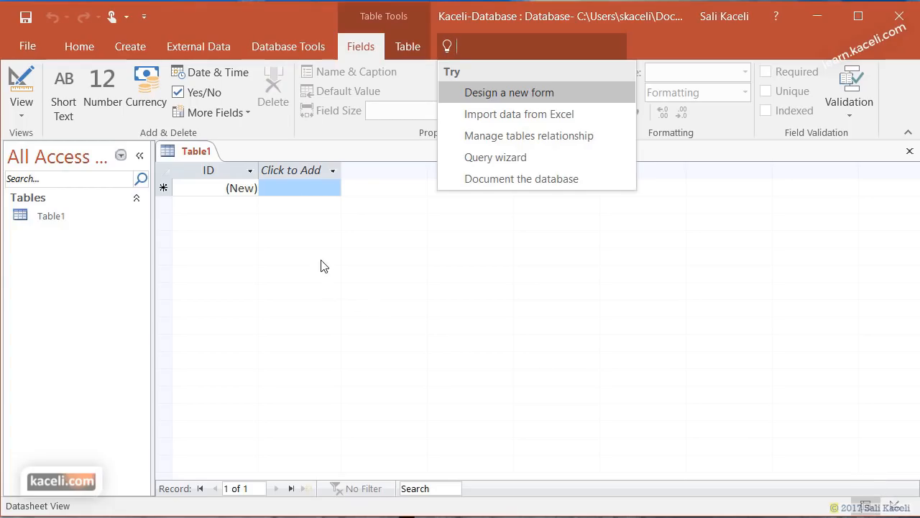
{"action": "left_click", "coordinate": [287, 187]}
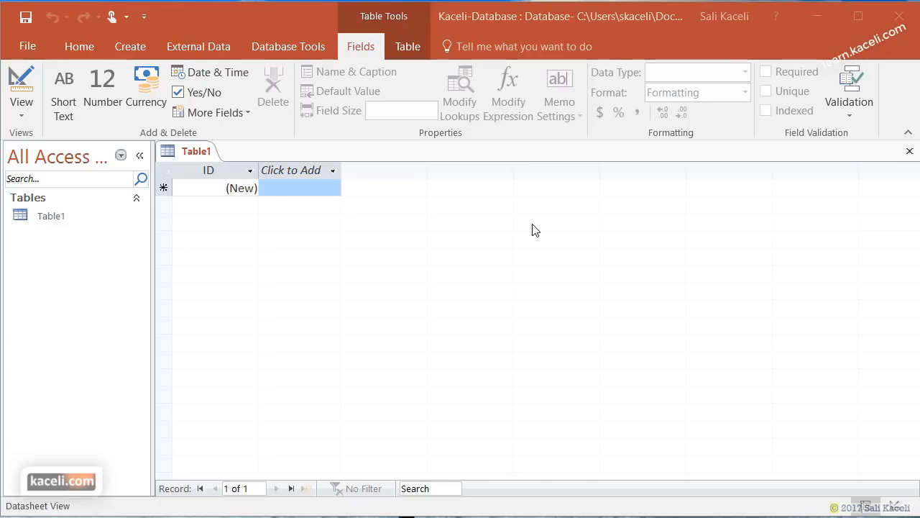
- Select the ID column to see that it is an AutoNumber field
{"action": "left_click", "coordinate": [206, 170]}
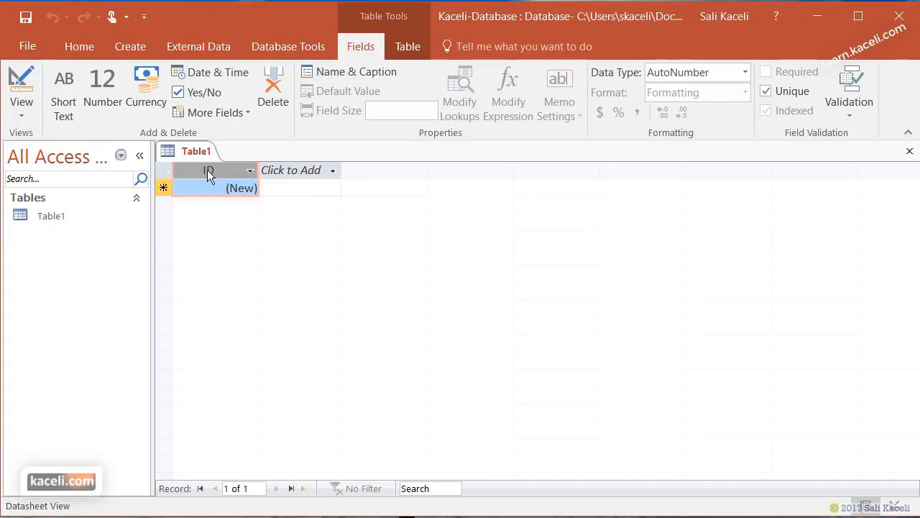
{"action": "left_click", "coordinate": [208, 170]}
- Rename the ID field to CustomerID and check that its data type stays AutoNumber
{"action": "double_click", "coordinate": [212, 170]}
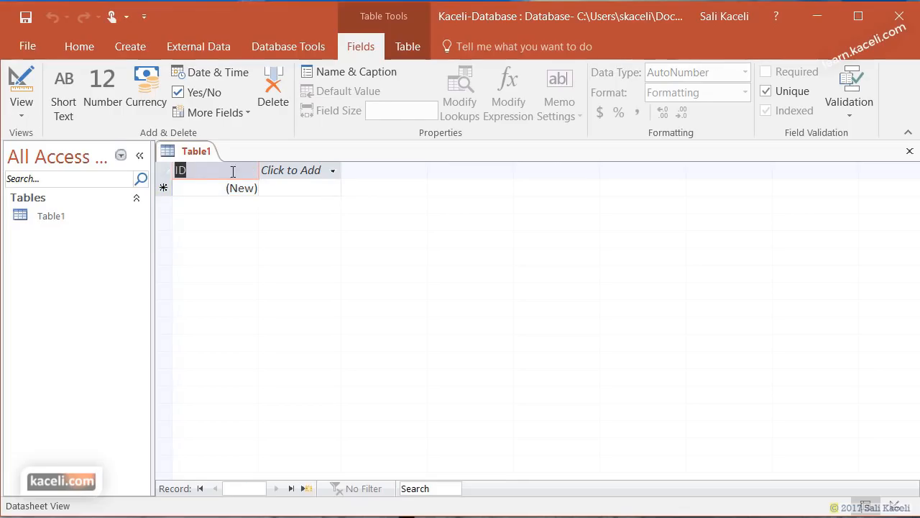
{"action": "type", "text": "CustomerID"}
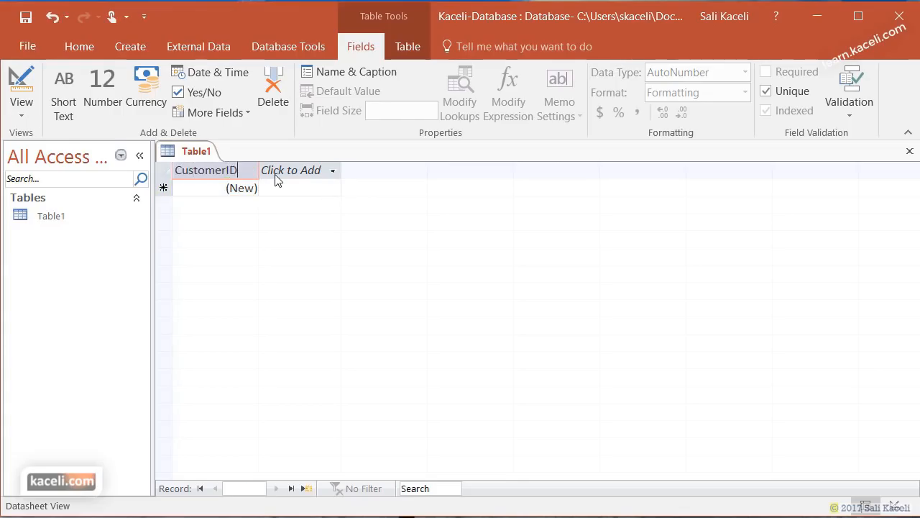
{"action": "key", "text": "Return"}
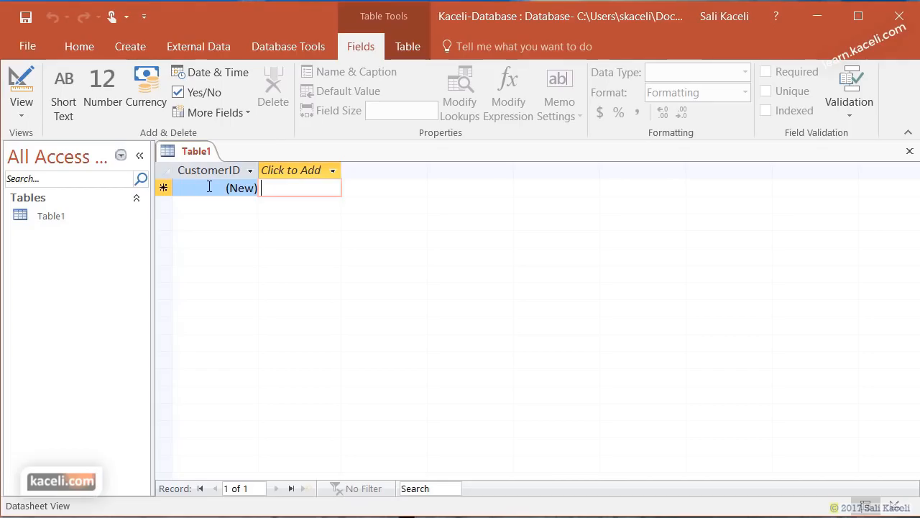
{"action": "left_click", "coordinate": [216, 188]}
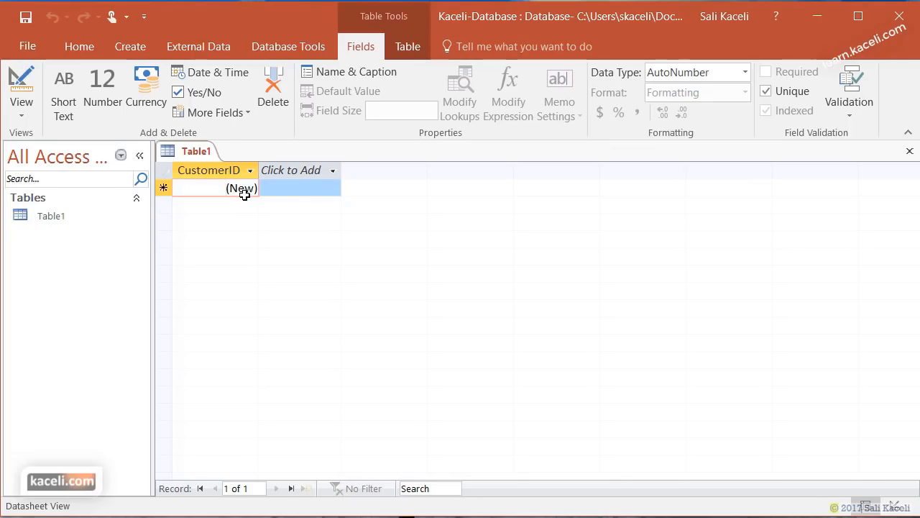
{"action": "left_click", "coordinate": [745, 73]}
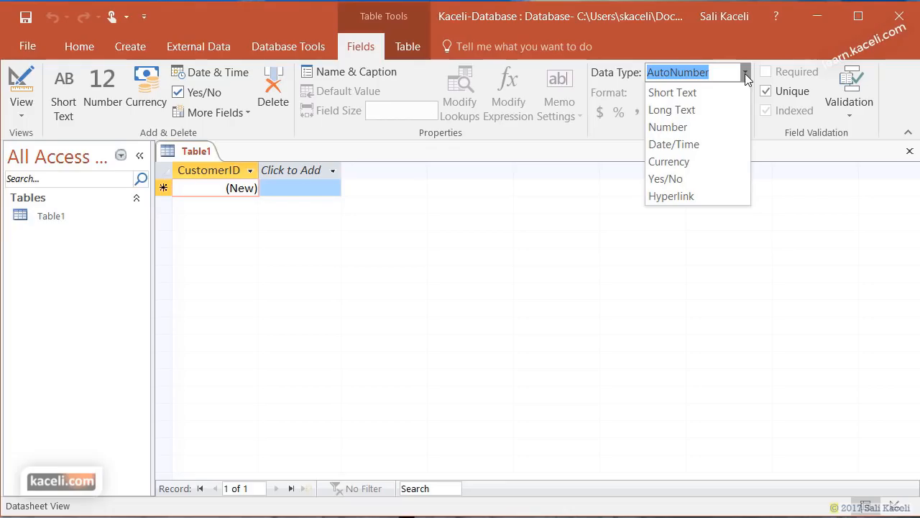
{"action": "left_click", "coordinate": [292, 171]}
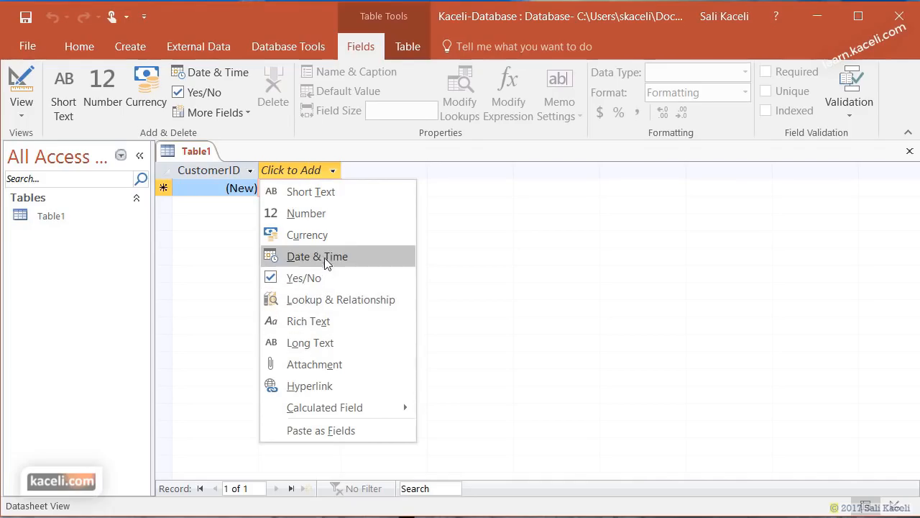
- Add Short Text fields FirstName and LastName after CustomerID
{"action": "left_click", "coordinate": [327, 194]}
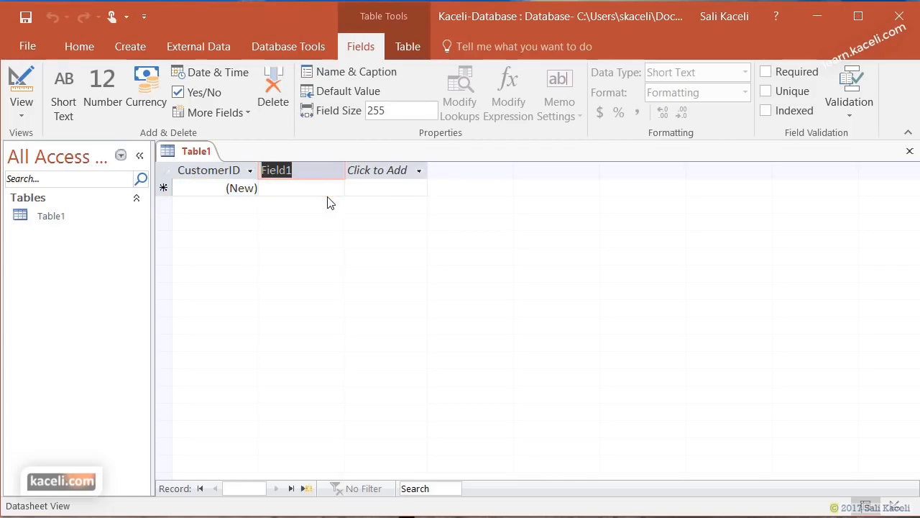
{"action": "type", "text": "FirstName"}
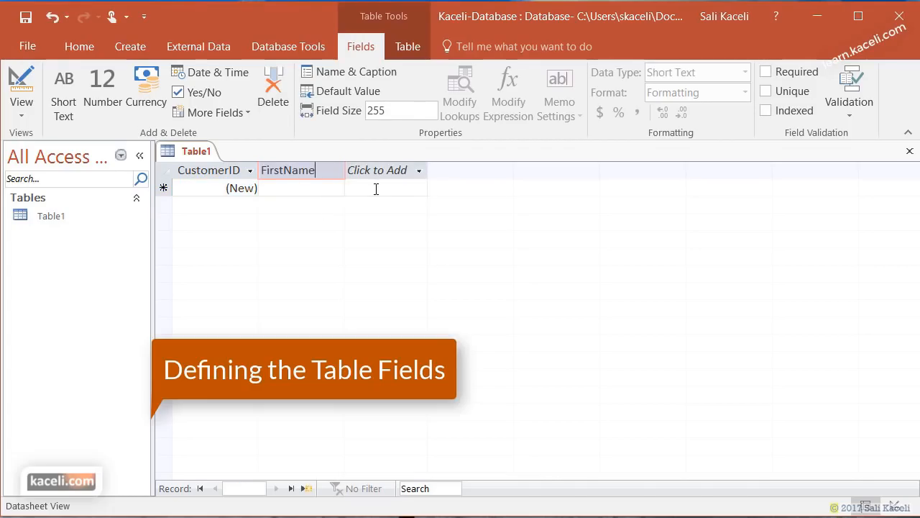
{"action": "left_click", "coordinate": [380, 173]}
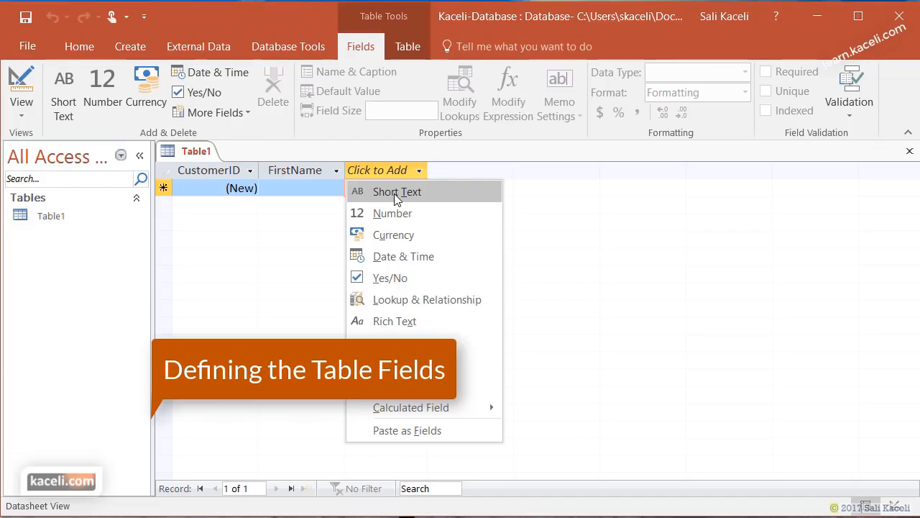
{"action": "left_click", "coordinate": [396, 192]}
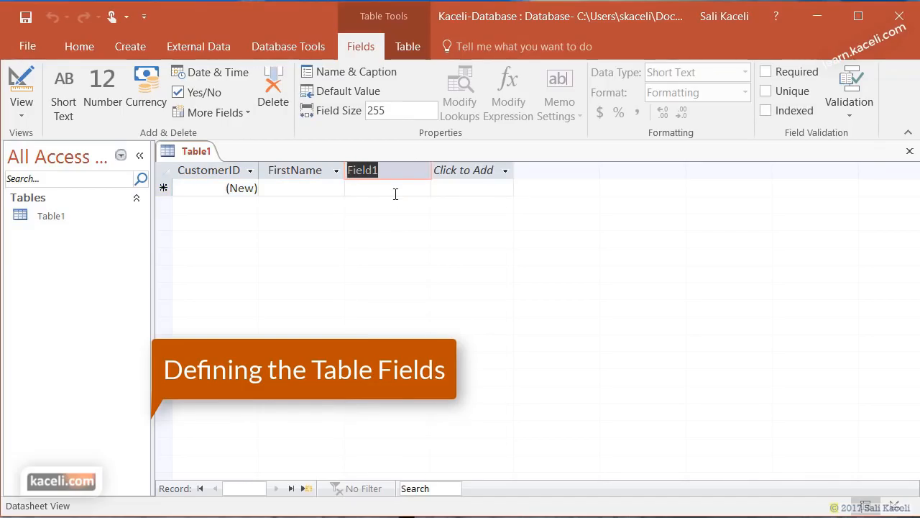
{"action": "type", "text": "LastName"}
{"action": "key", "text": "Return"}
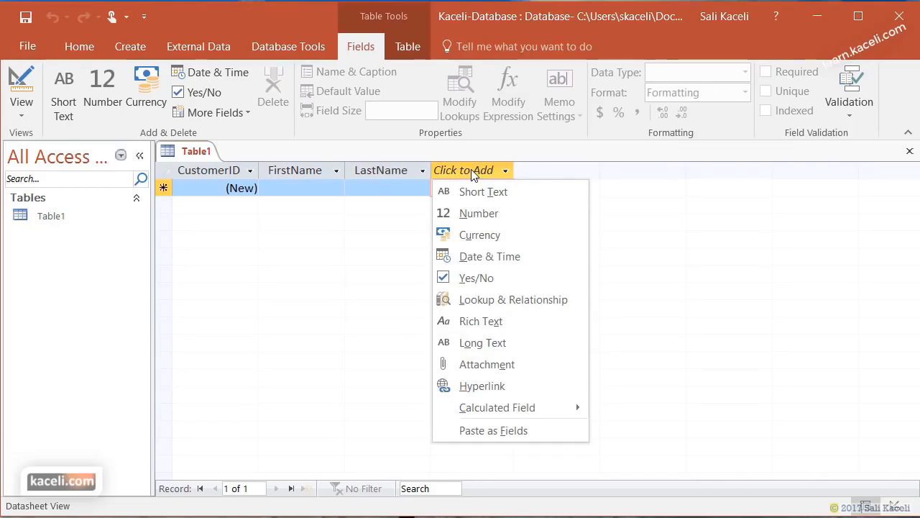
- Add Short Text fields StreetAddress, City and State, then a Number field for ZipCode
{"action": "left_click", "coordinate": [479, 195]}
{"action": "type", "text": "StreetAddress"}
{"action": "key", "text": "Return"}
{"action": "left_click", "coordinate": [555, 189]}
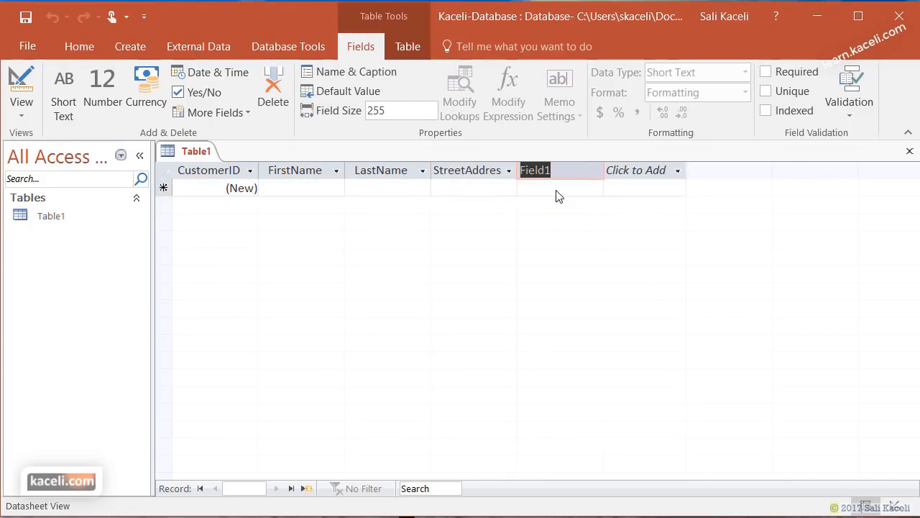
{"action": "type", "text": "City"}
{"action": "key", "text": "Return"}
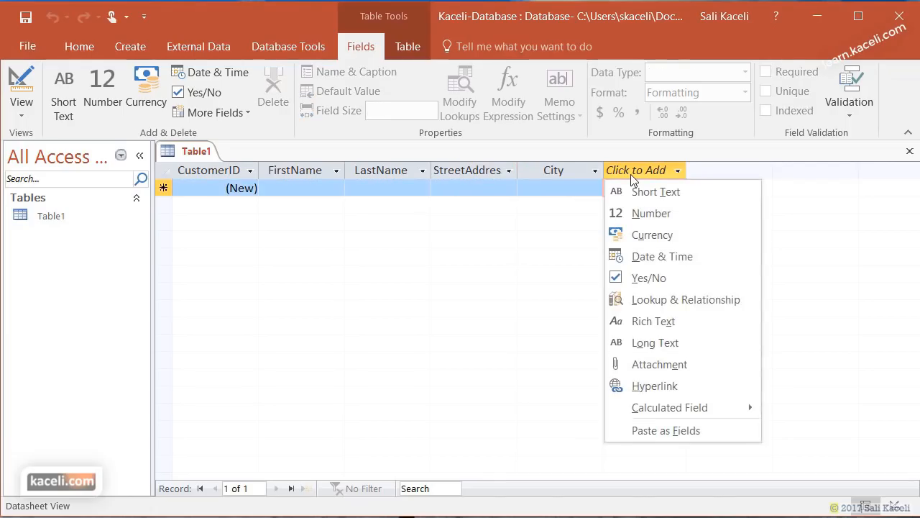
{"action": "left_click", "coordinate": [644, 190]}
{"action": "type", "text": "State"}
{"action": "key", "text": "Return"}
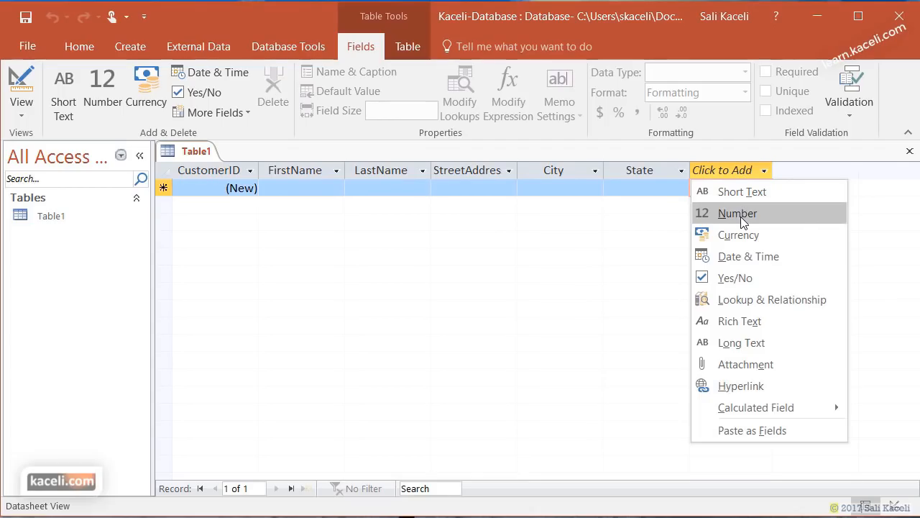
{"action": "left_click", "coordinate": [742, 214]}
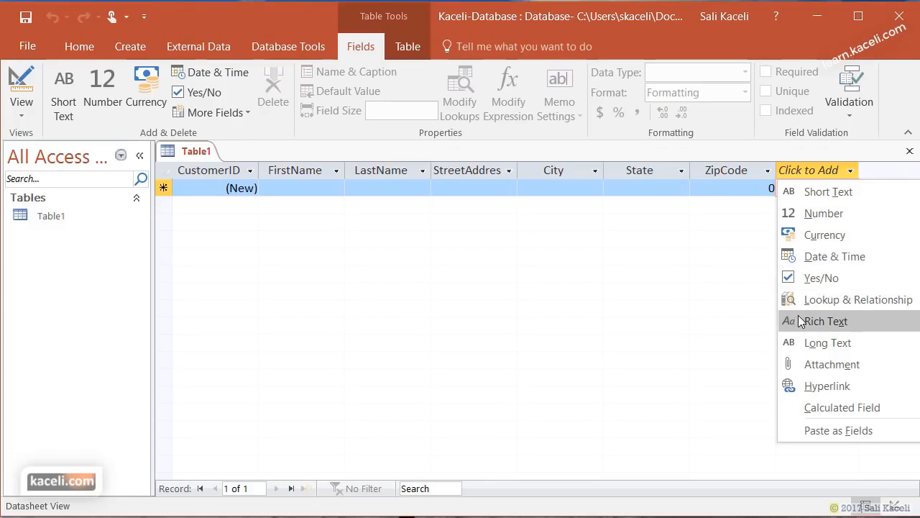
{"action": "left_click", "coordinate": [824, 370]}
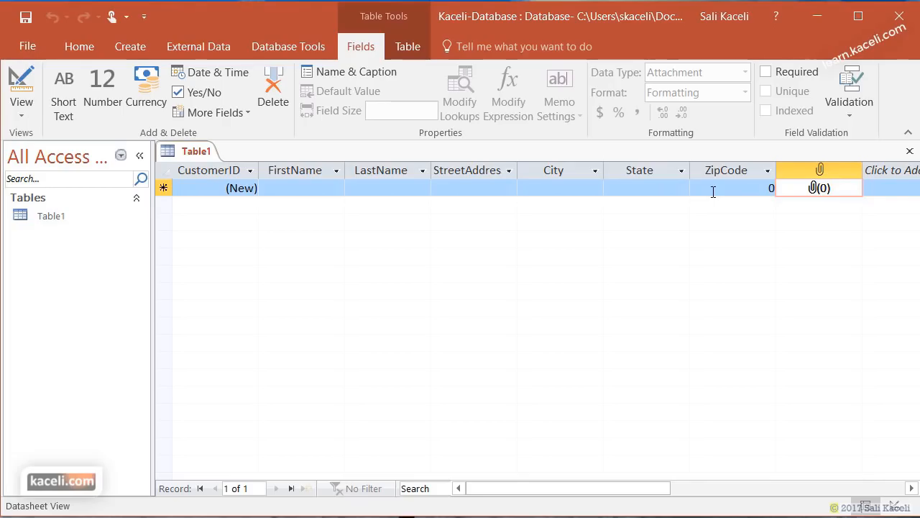
{"action": "key", "text": "Tab"}
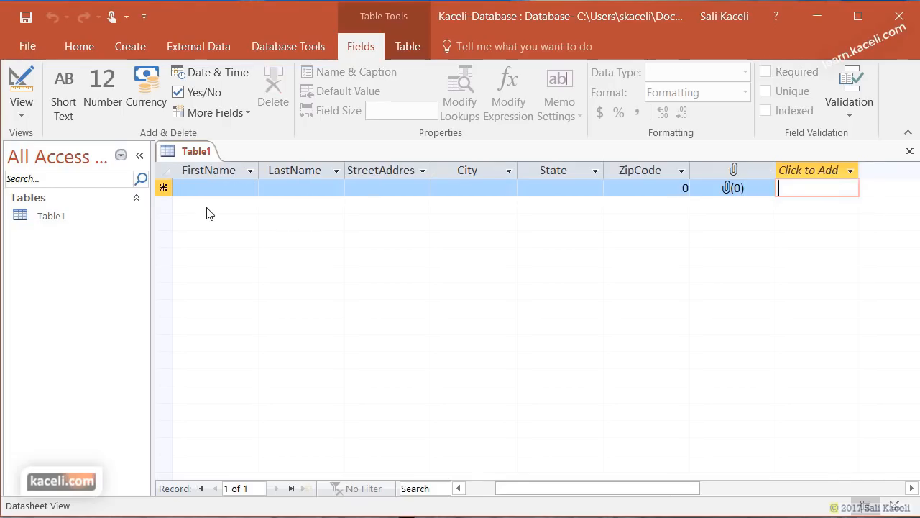
{"action": "left_click", "coordinate": [219, 191]}
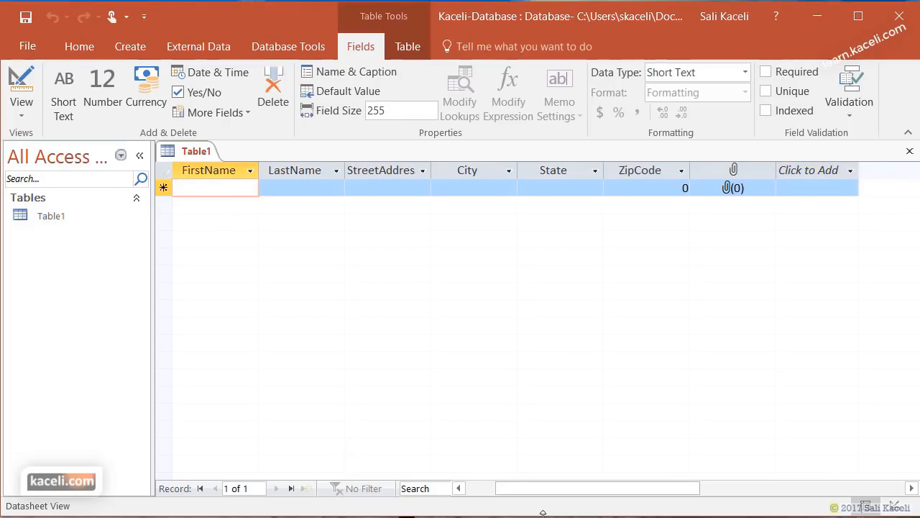
{"action": "left_click_drag", "start_coordinate": [494, 488], "coordinate": [476, 488]}
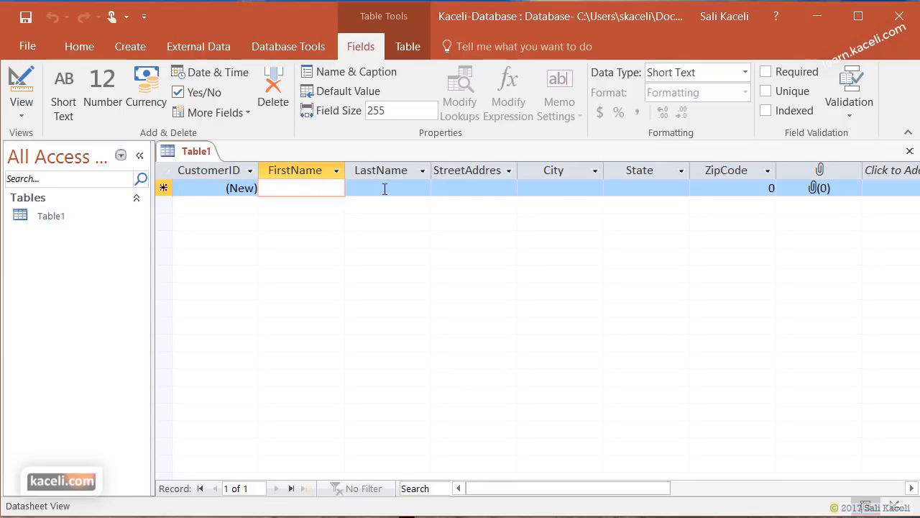
{"action": "left_click", "coordinate": [720, 190]}
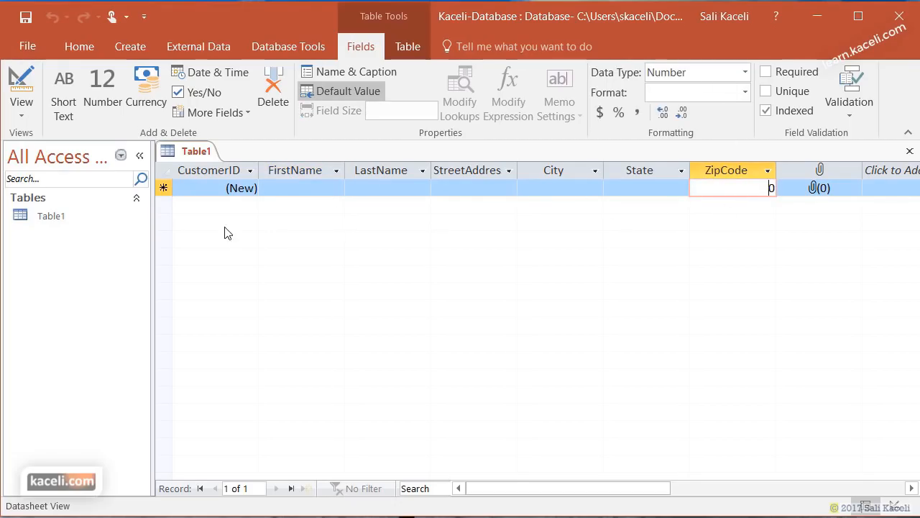
{"action": "left_click", "coordinate": [286, 187]}
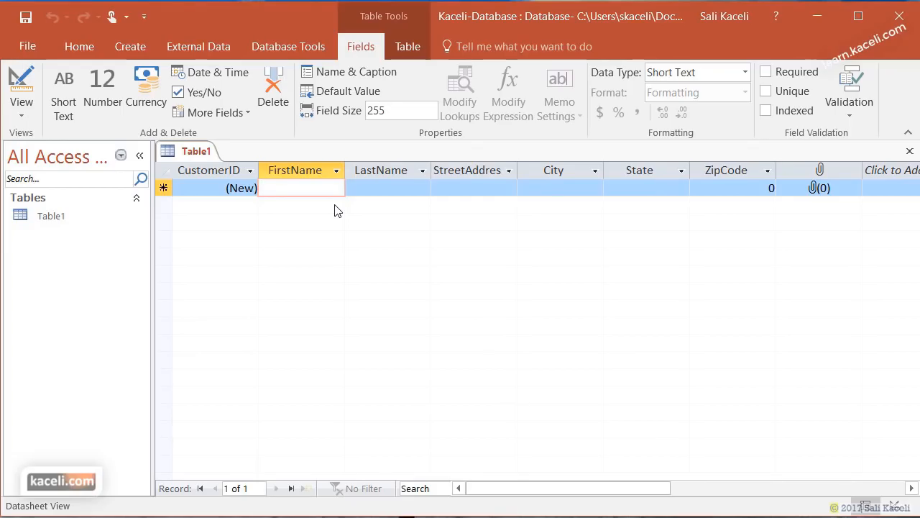
- Enter the first customer's first and last name, street address, city, state and zip code
{"action": "type", "text": "Sa"}
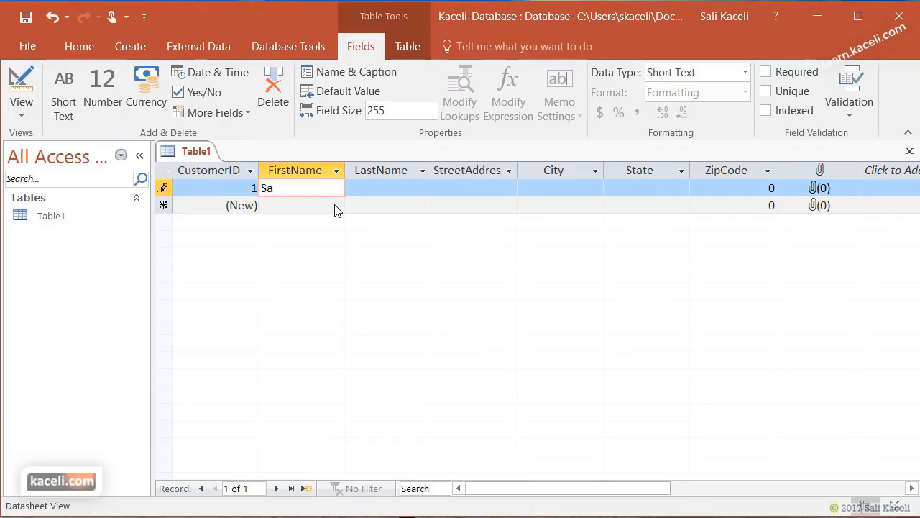
{"action": "type", "text": "li"}
{"action": "key", "text": "Tab"}
{"action": "type", "text": "Kaceli"}
{"action": "key", "text": "Tab"}
{"action": "type", "text": "1 Street Rd."}
{"action": "key", "text": "Tab"}
{"action": "type", "text": "New York"}
{"action": "key", "text": "Tab"}
{"action": "type", "text": "NY"}
{"action": "key", "text": "Tab"}
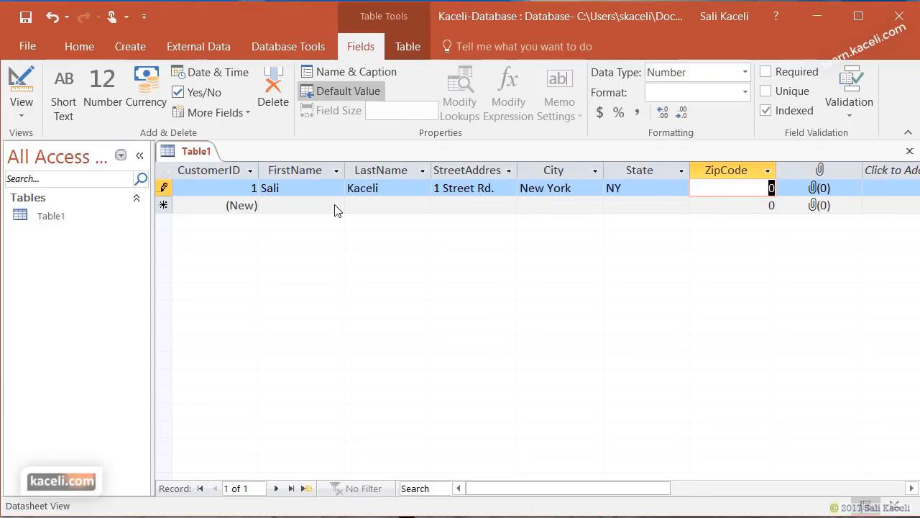
{"action": "type", "text": "12345"}
{"action": "key", "text": "Tab"}
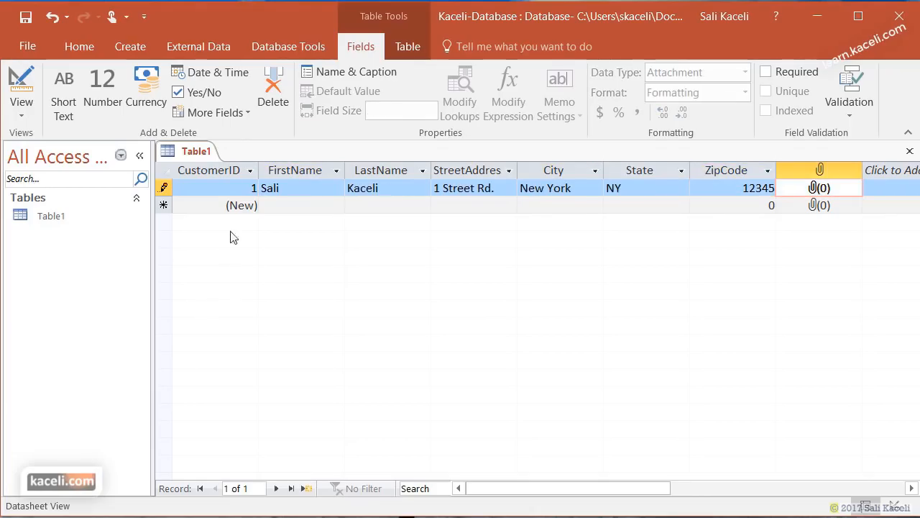
- Start a second customer record containing only a first and last name
{"action": "left_click", "coordinate": [275, 211]}
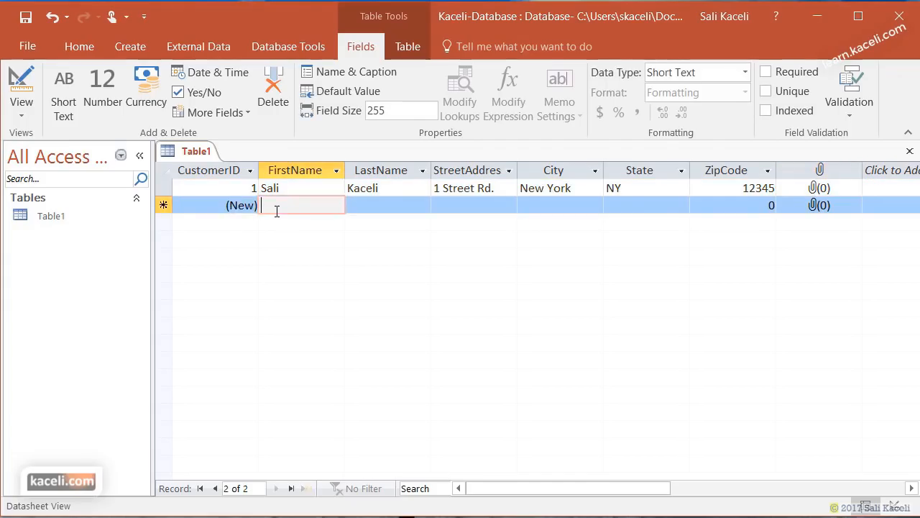
{"action": "key", "text": "Tab"}
{"action": "key", "text": "Tab"}
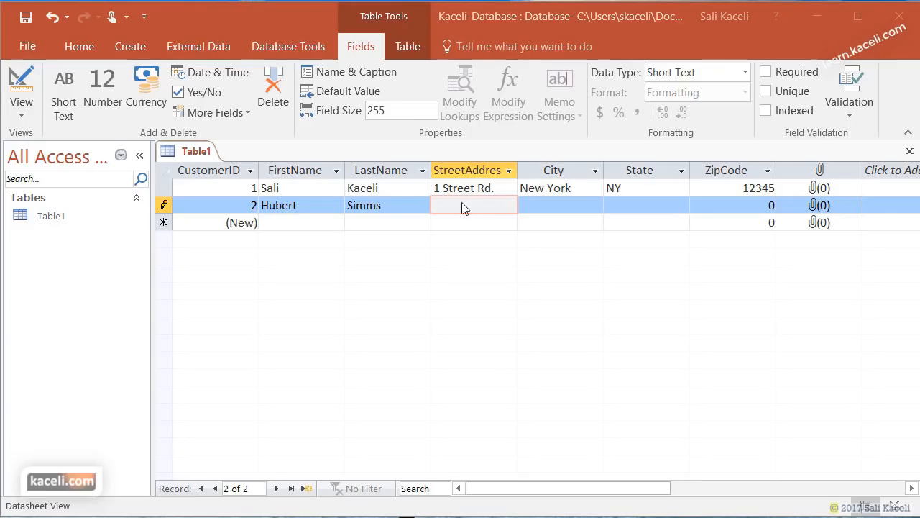
{"action": "left_click", "coordinate": [585, 189]}
{"action": "left_click", "coordinate": [641, 193]}
{"action": "left_click", "coordinate": [729, 189]}
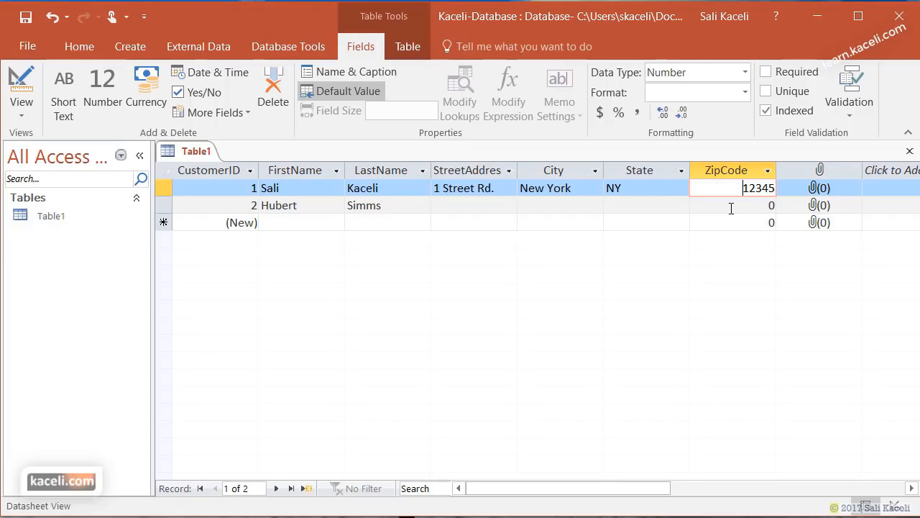
{"action": "left_click", "coordinate": [291, 223]}
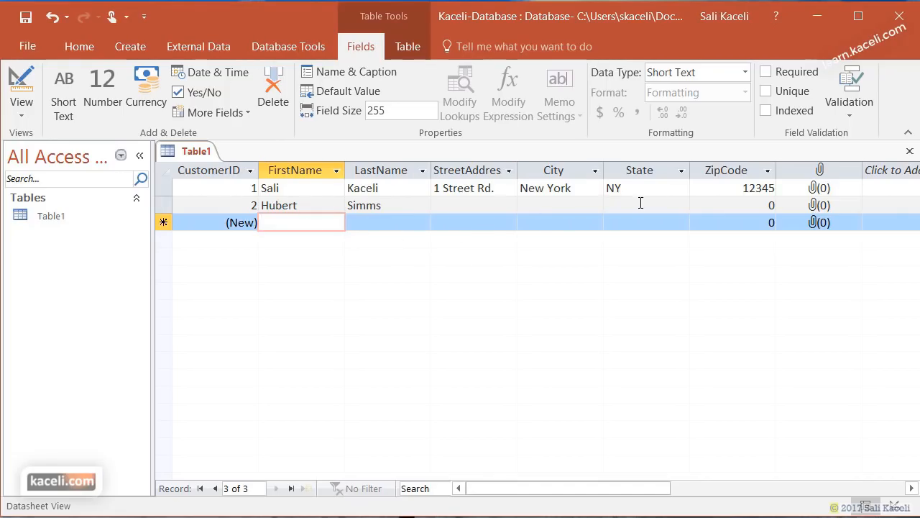
- Close Table1 and save its design as the Customer Information table
{"action": "left_click", "coordinate": [910, 152]}
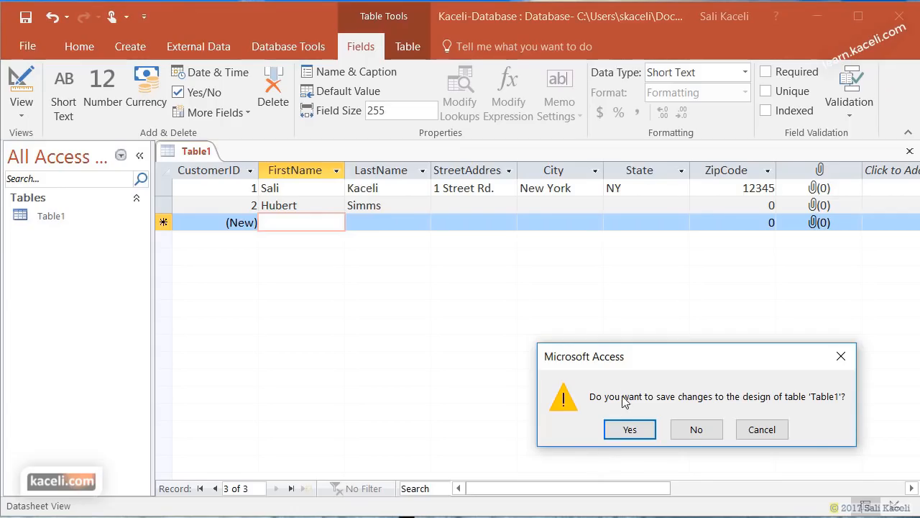
{"action": "left_click", "coordinate": [631, 430]}
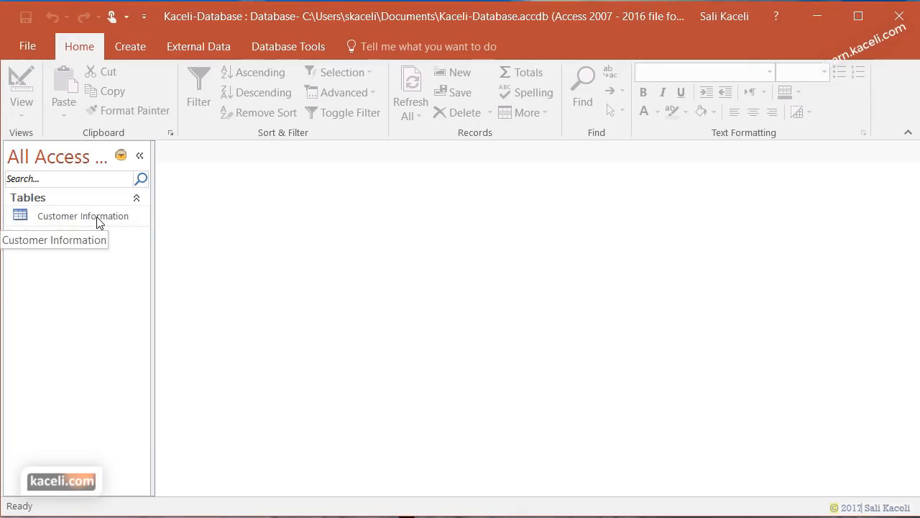
- Open Customer Information in Datasheet View, then choose Design View from the View menu
{"action": "left_click", "coordinate": [72, 219]}
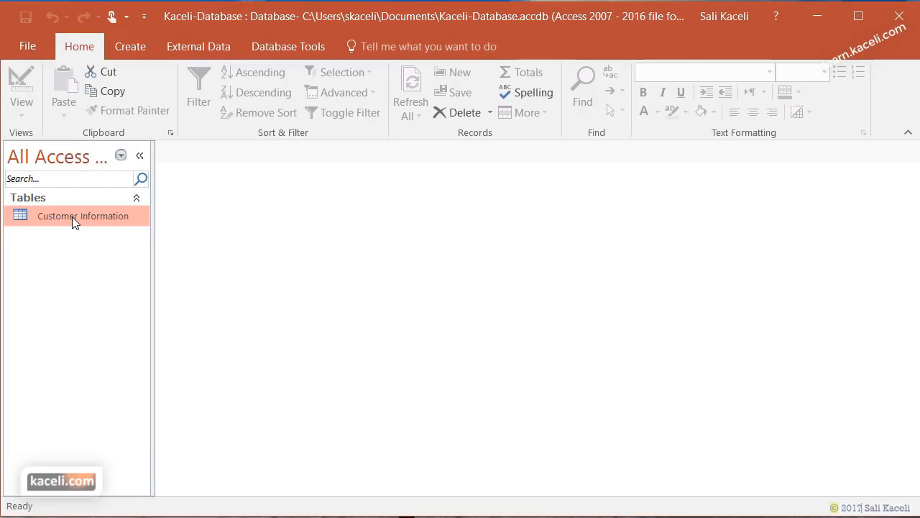
{"action": "double_click", "coordinate": [73, 219]}
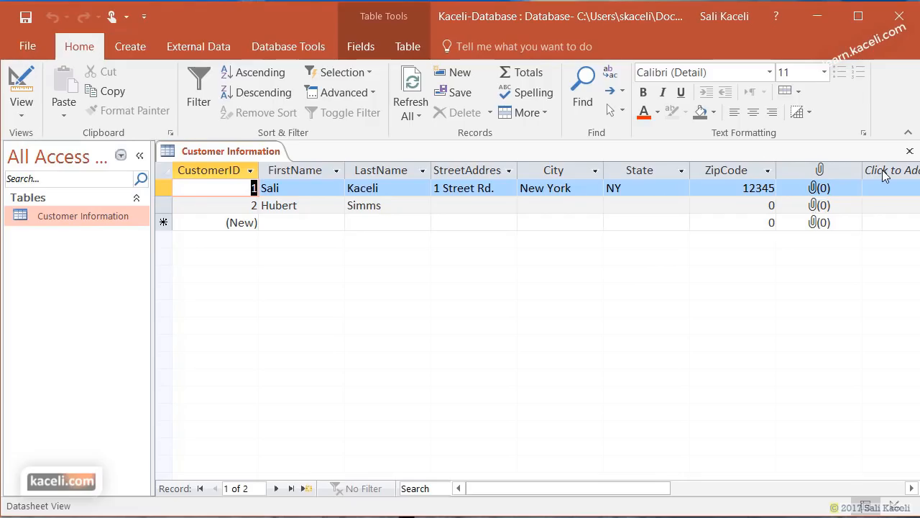
{"action": "left_click", "coordinate": [911, 488]}
{"action": "left_click", "coordinate": [911, 488]}
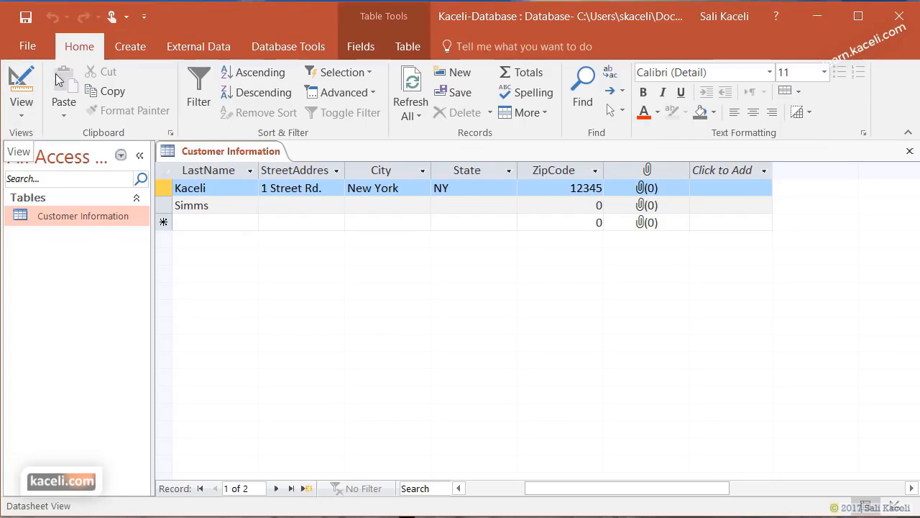
{"action": "left_click", "coordinate": [24, 117]}
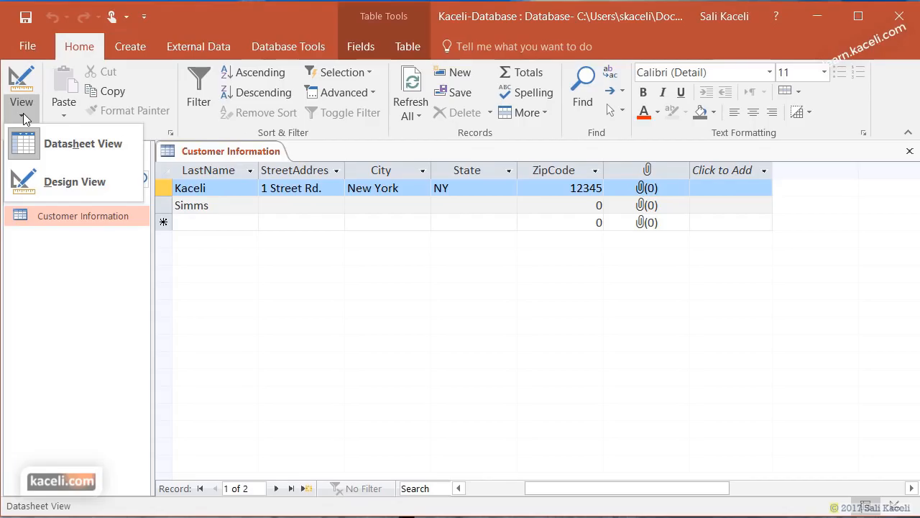
{"action": "left_click", "coordinate": [54, 183]}
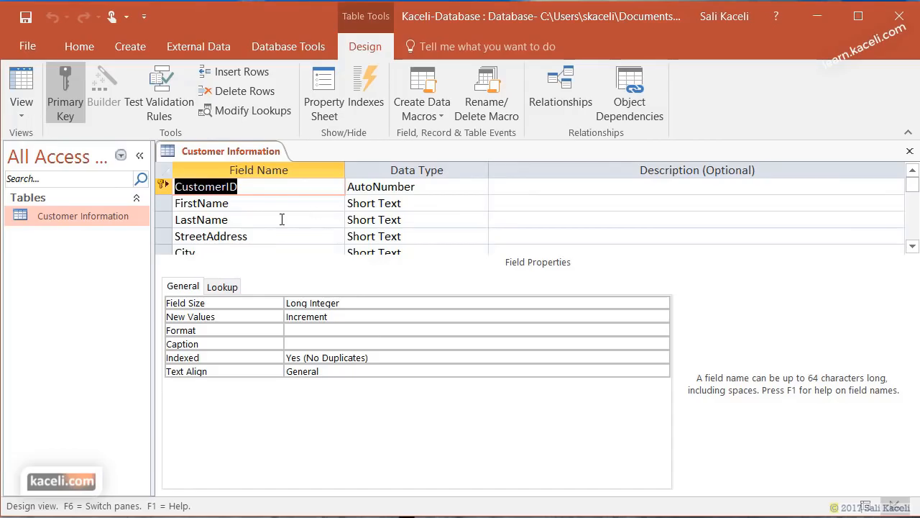
- Inspect the FirstName, LastName and ZipCode data types, noting ZipCode is a Long Integer Number
{"action": "left_click", "coordinate": [379, 203]}
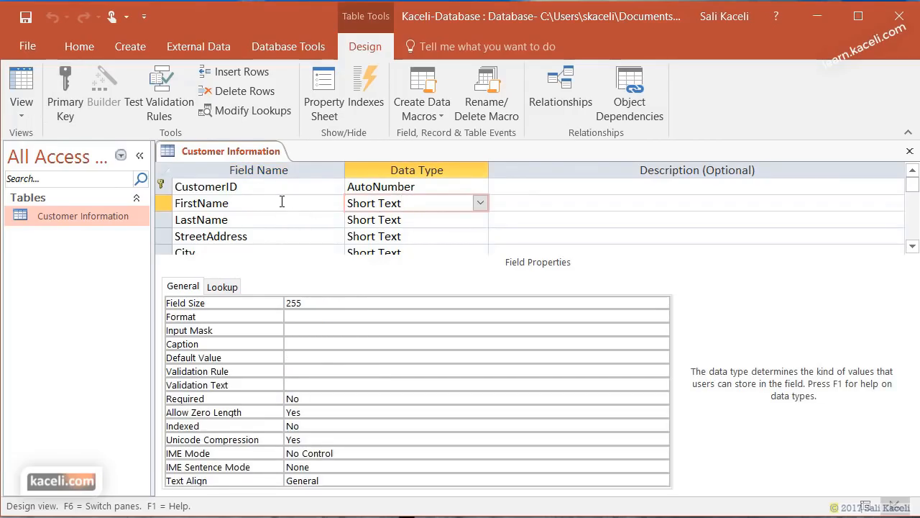
{"action": "left_click", "coordinate": [282, 202]}
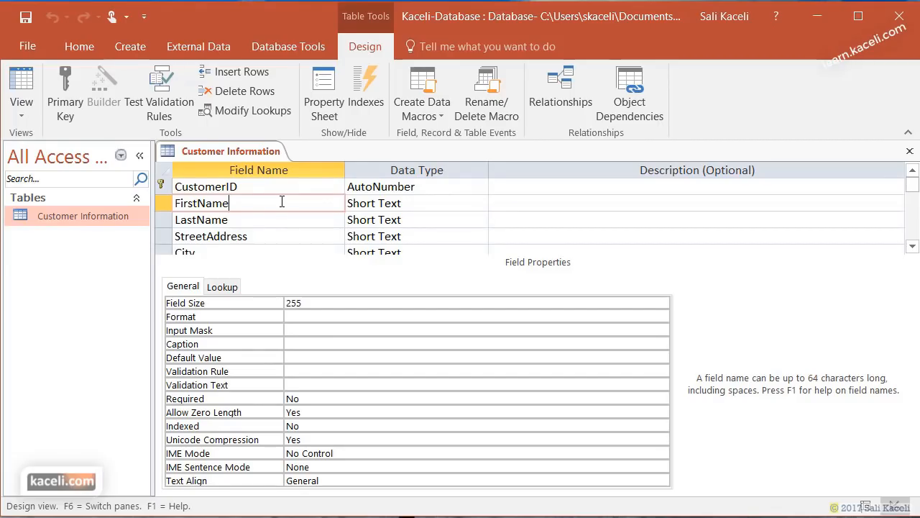
{"action": "left_click", "coordinate": [251, 223]}
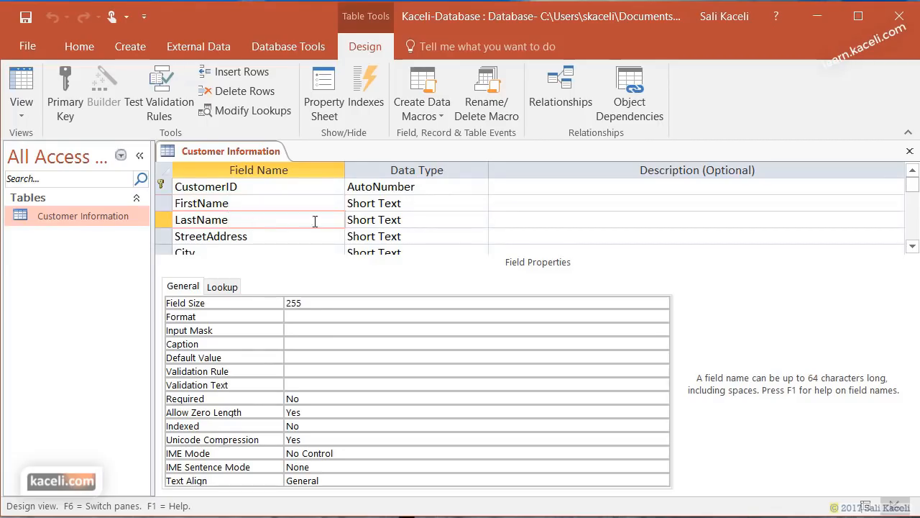
{"action": "left_click", "coordinate": [390, 220]}
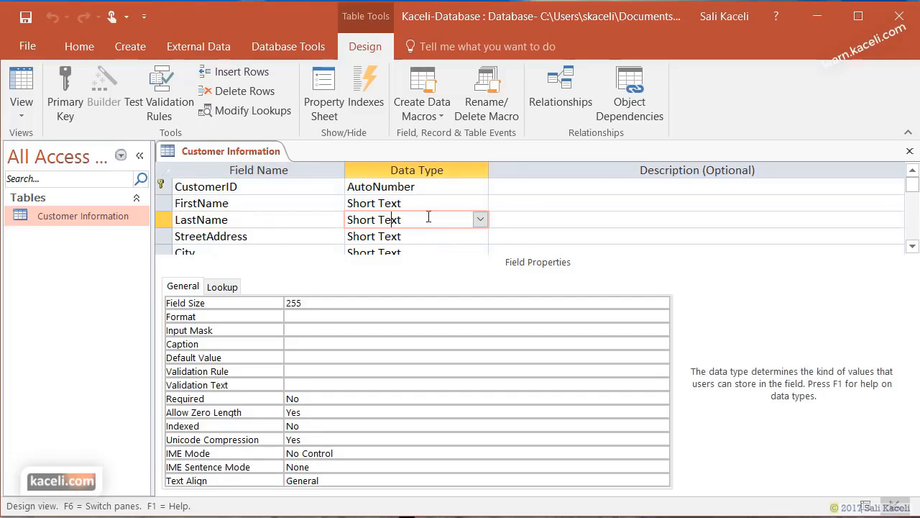
{"action": "scroll", "coordinate": [448, 216], "scroll_direction": "down", "scroll_amount": 1}
{"action": "left_click", "coordinate": [395, 238]}
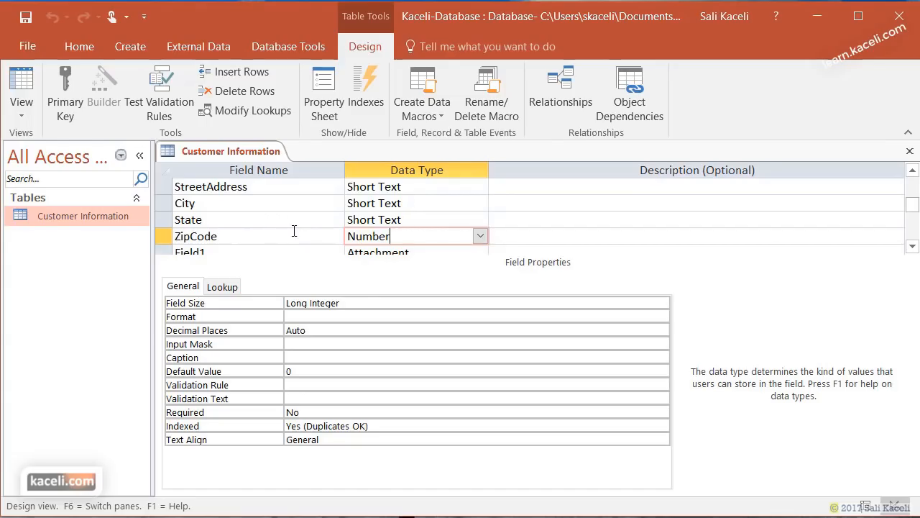
- Reduce the State field's Field Size from 255 to 40 characters
{"action": "key", "text": "Up"}
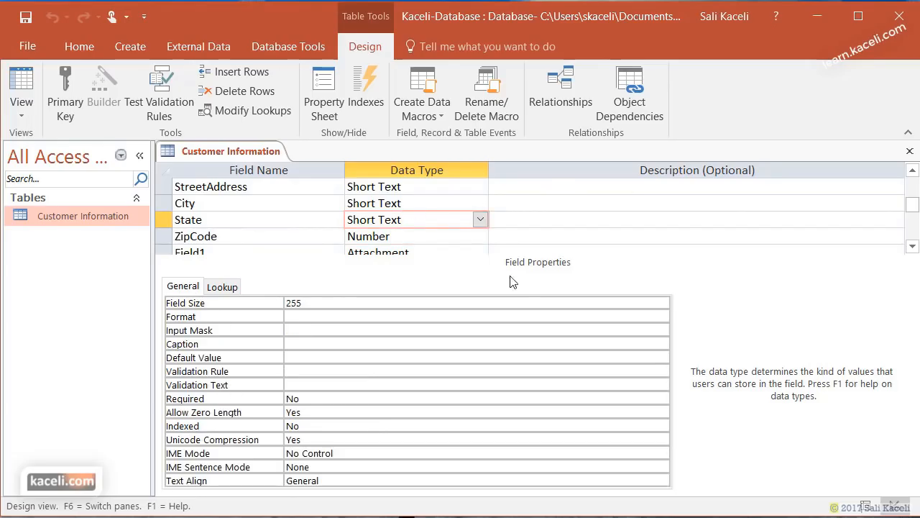
{"action": "left_click", "coordinate": [425, 201]}
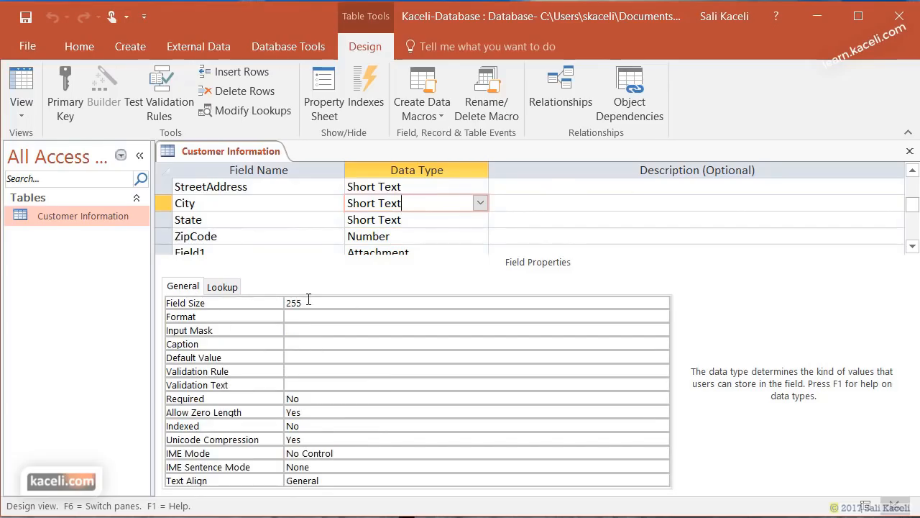
{"action": "left_click", "coordinate": [322, 303]}
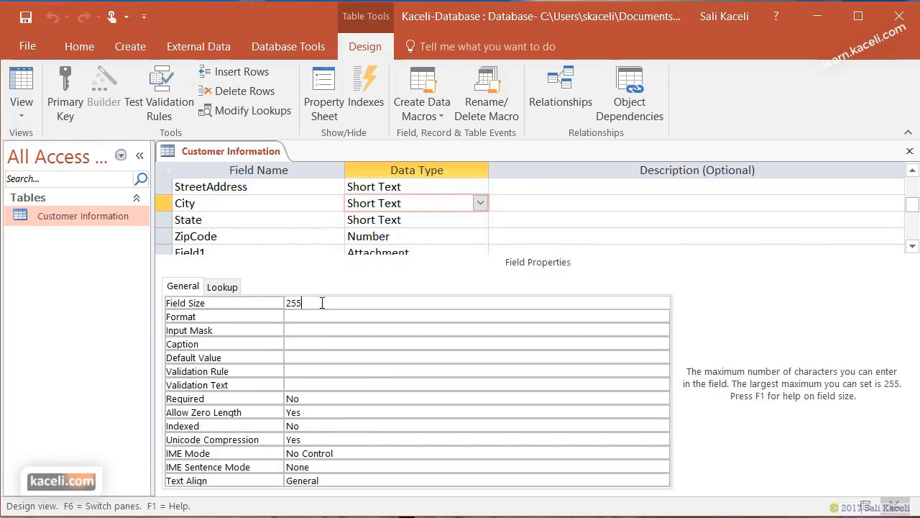
{"action": "left_click", "coordinate": [419, 221]}
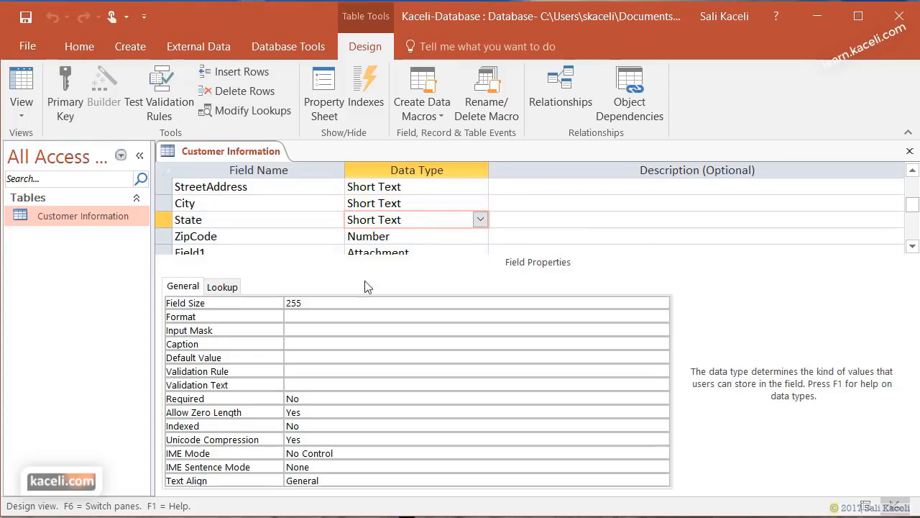
{"action": "left_click_drag", "start_coordinate": [322, 307], "coordinate": [285, 302]}
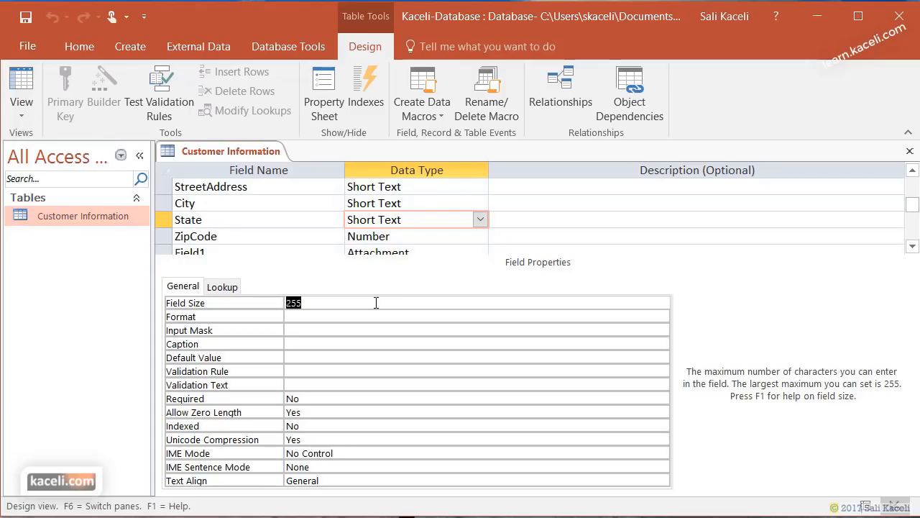
{"action": "type", "text": "40"}
{"action": "left_click", "coordinate": [289, 317]}
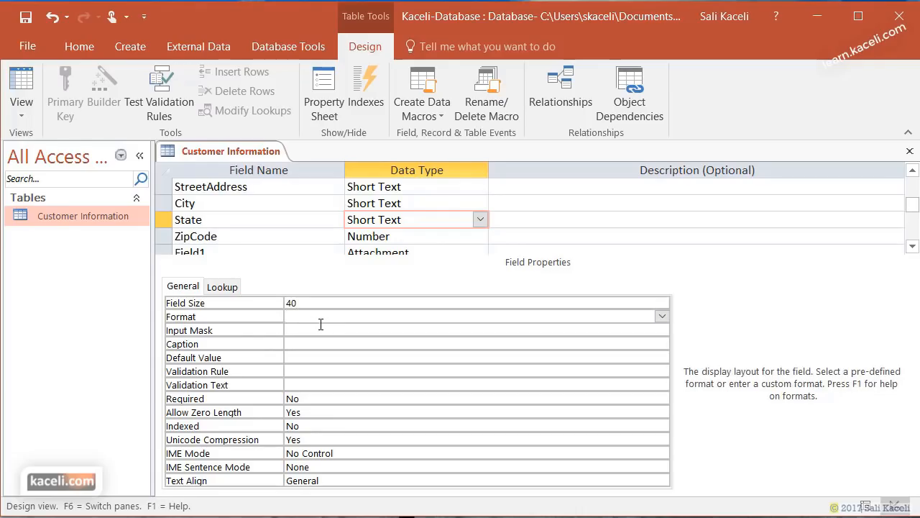
{"action": "left_click", "coordinate": [309, 329]}
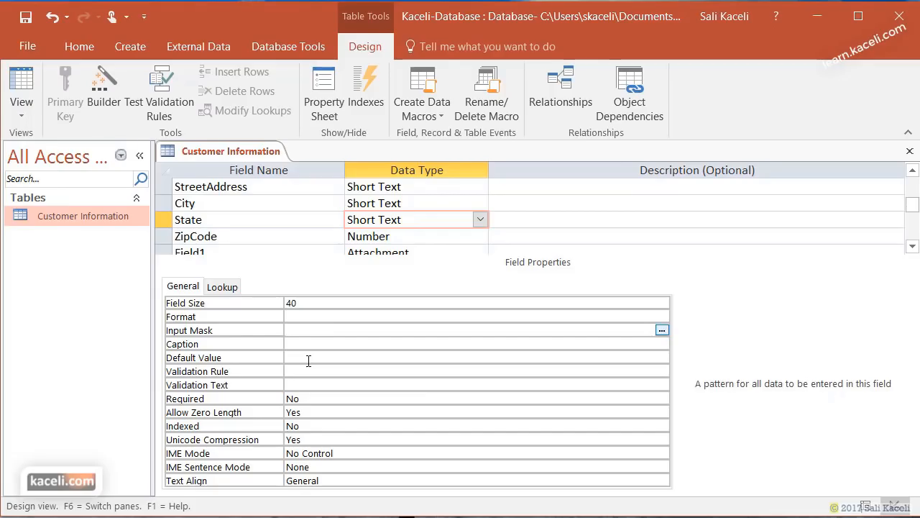
{"action": "left_click", "coordinate": [309, 360]}
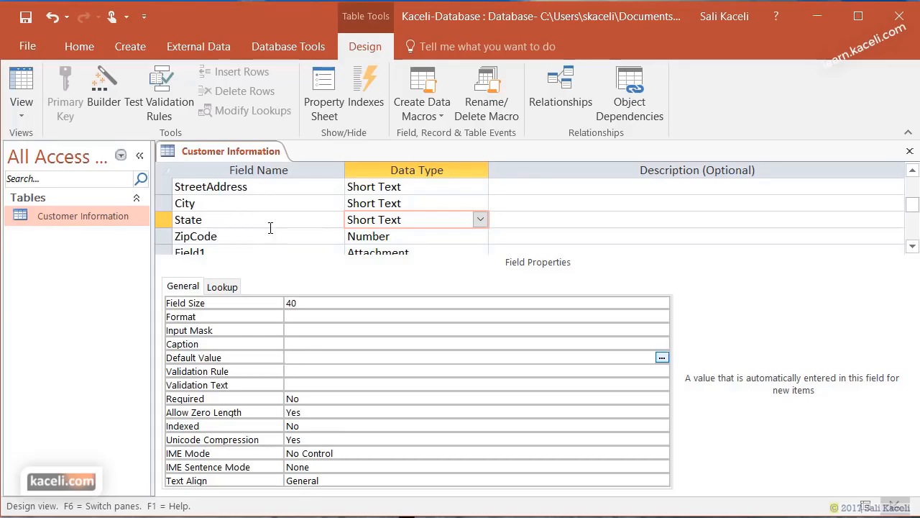
{"action": "scroll", "coordinate": [263, 232], "scroll_direction": "up", "scroll_amount": 1}
{"action": "scroll", "coordinate": [216, 237], "scroll_direction": "down", "scroll_amount": 1}
- Drag the State field row below City
{"action": "left_click", "coordinate": [165, 217]}
{"action": "left_click_drag", "start_coordinate": [165, 220], "coordinate": [167, 209]}
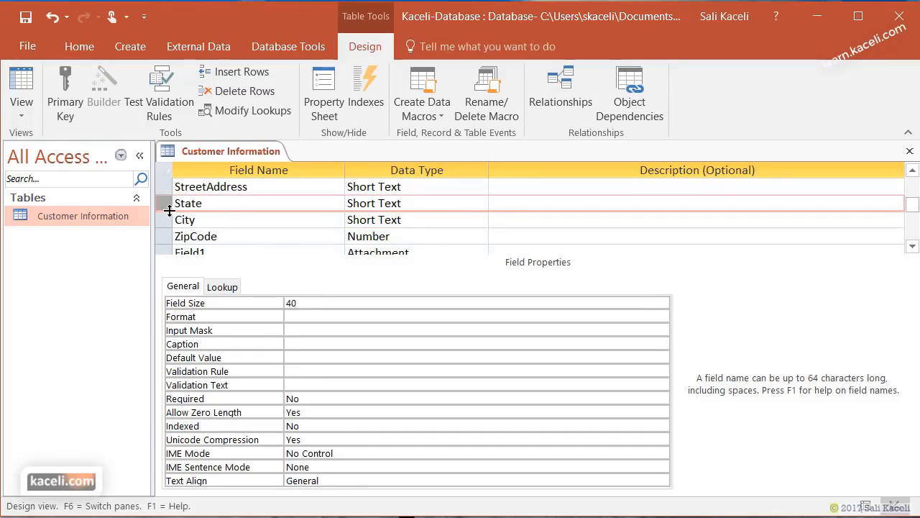
{"action": "left_click_drag", "start_coordinate": [167, 204], "coordinate": [173, 237]}
- Add a Comments field with the Long Text data type after Field1
{"action": "scroll", "coordinate": [310, 228], "scroll_direction": "down", "scroll_amount": 1}
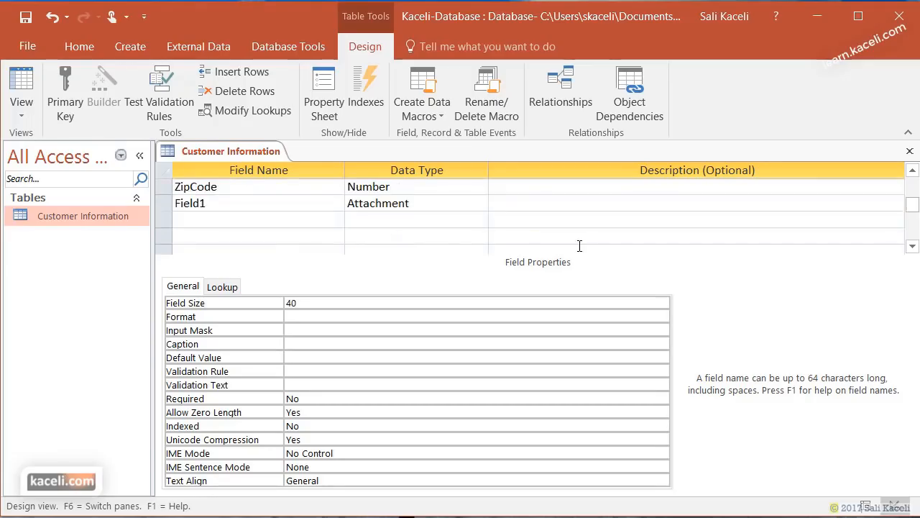
{"action": "left_click", "coordinate": [204, 225]}
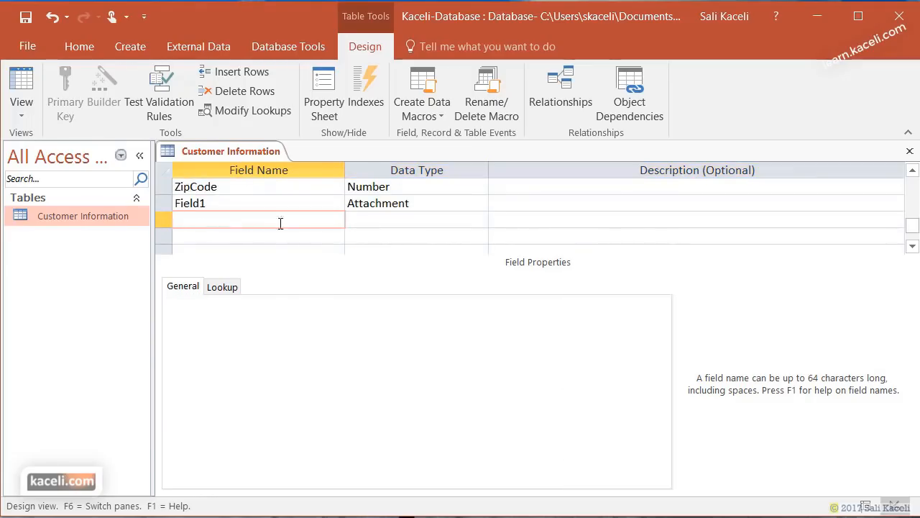
{"action": "type", "text": "Comments"}
{"action": "key", "text": "Tab"}
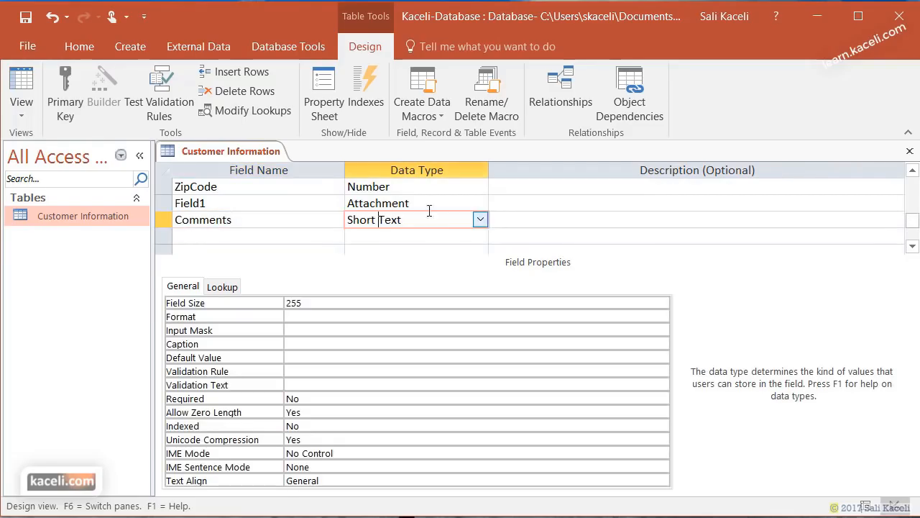
{"action": "left_click", "coordinate": [480, 220]}
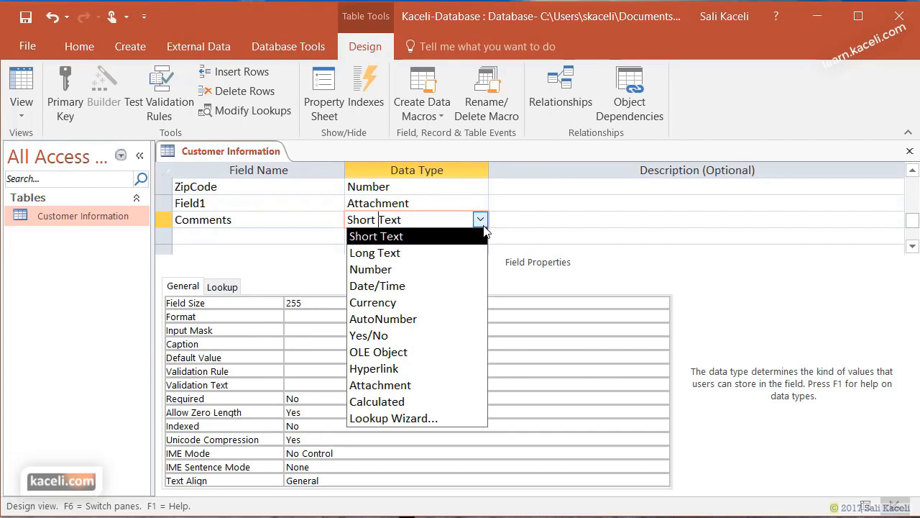
{"action": "left_click", "coordinate": [416, 255]}
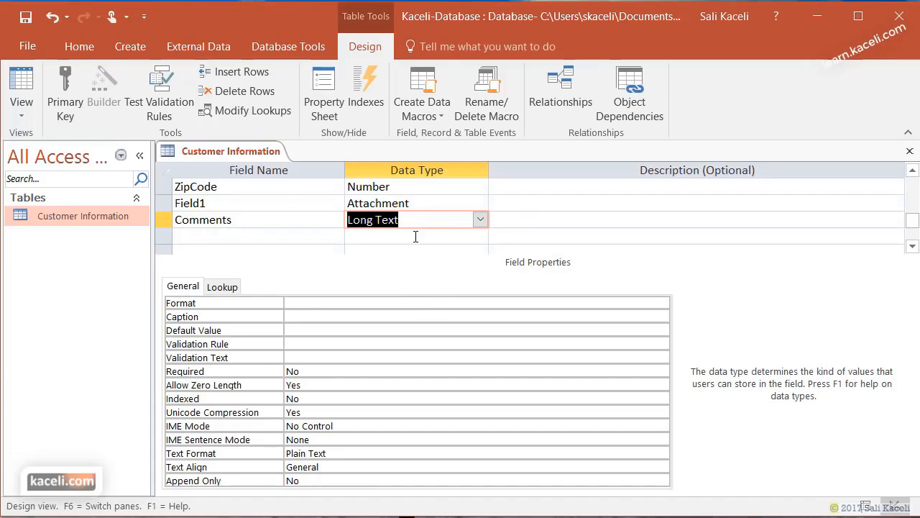
{"action": "left_click", "coordinate": [549, 234]}
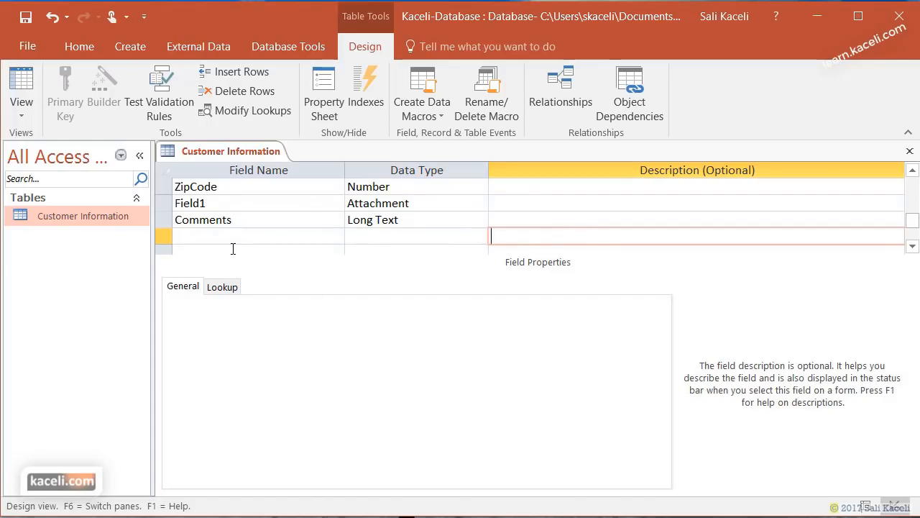
{"action": "scroll", "coordinate": [329, 200], "scroll_direction": "up", "scroll_amount": 2}
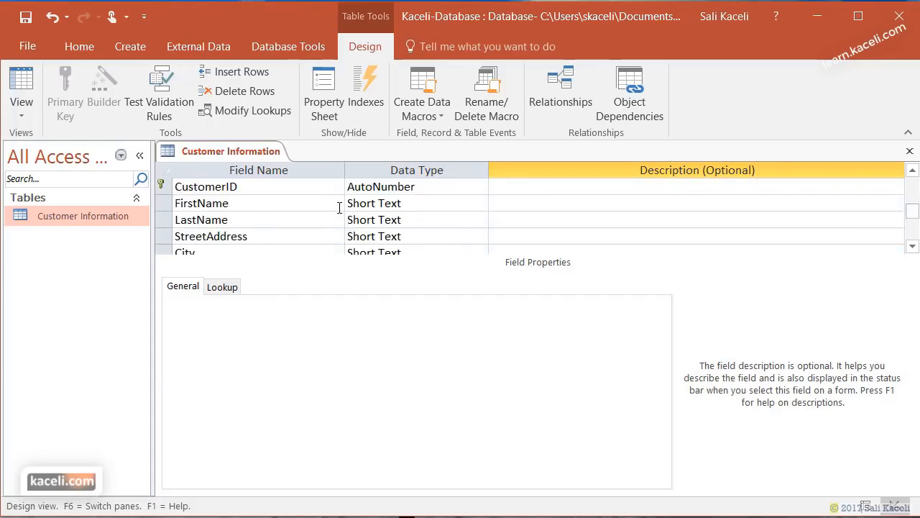
- Close the table design and save it, accepting the 'Some data may be lost' warning
{"action": "left_click", "coordinate": [910, 152]}
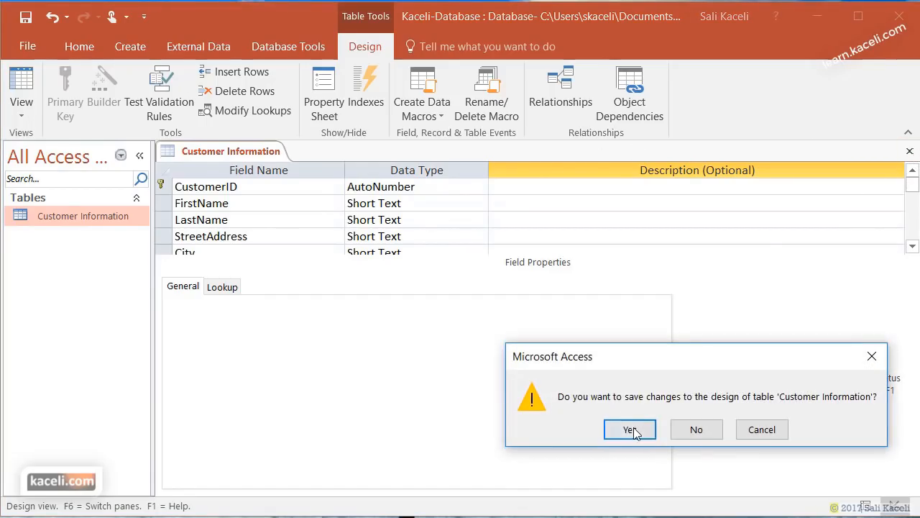
{"action": "left_click", "coordinate": [630, 430]}
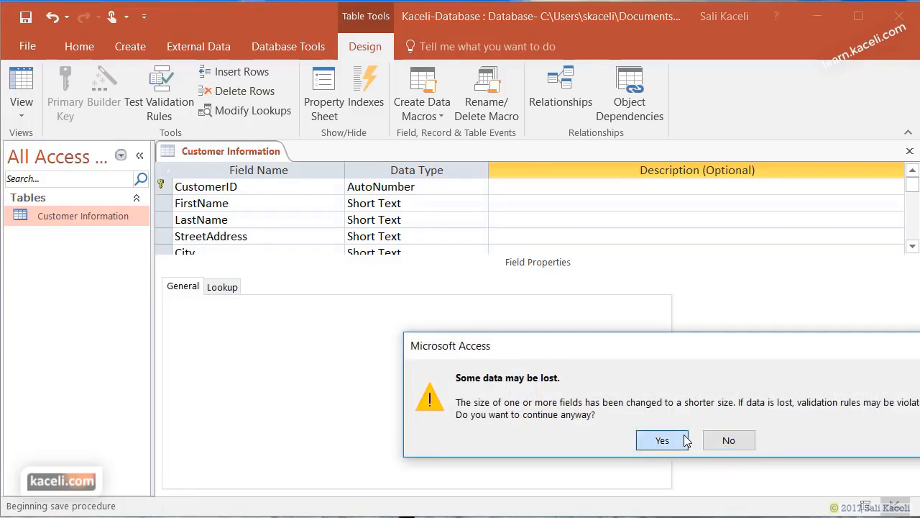
{"action": "left_click", "coordinate": [662, 440]}
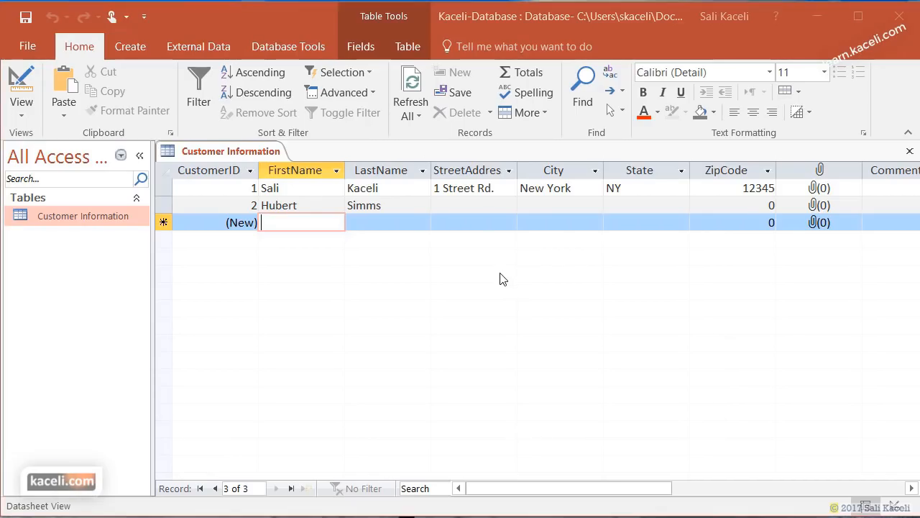
- Scroll to Click to Add and look over the new column's field types without adding one
{"action": "left_click", "coordinate": [911, 488]}
{"action": "left_click", "coordinate": [912, 488]}
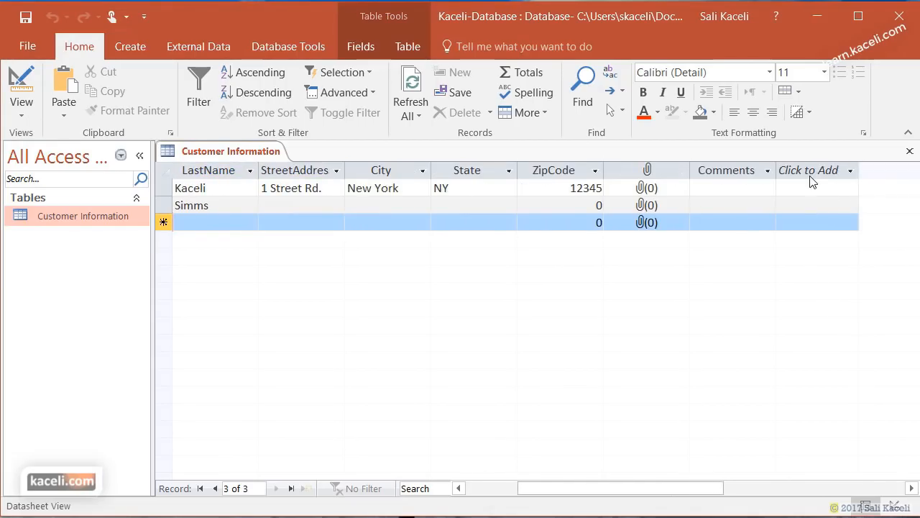
{"action": "left_click", "coordinate": [831, 167]}
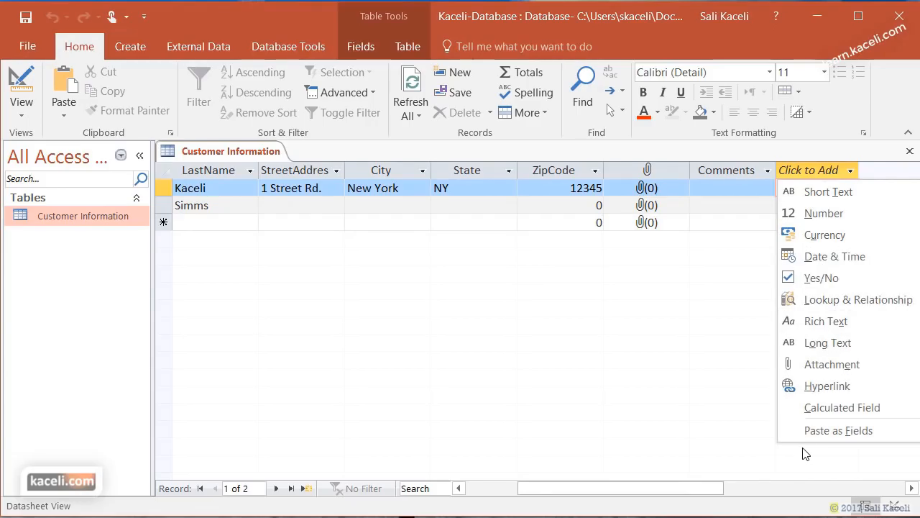
{"action": "left_click", "coordinate": [523, 370]}
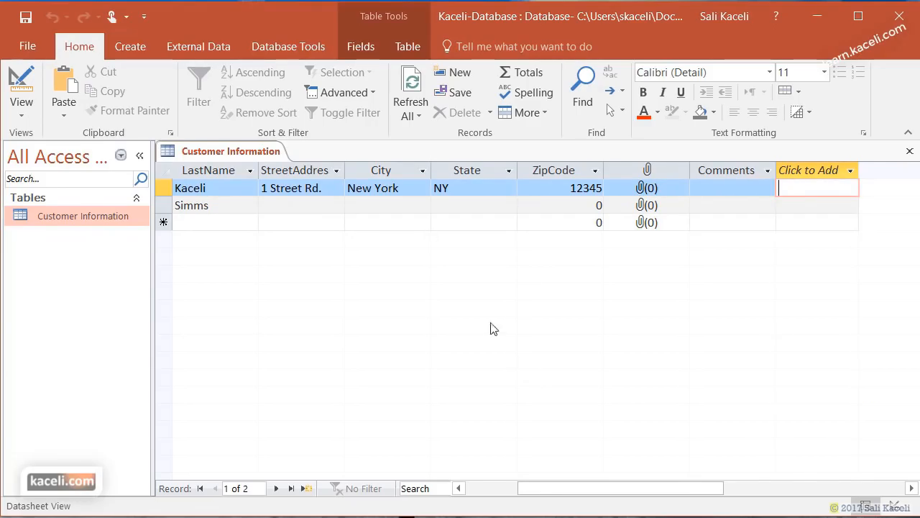
- Switch the table to Design View and select the empty row below Comments
{"action": "left_click", "coordinate": [29, 86]}
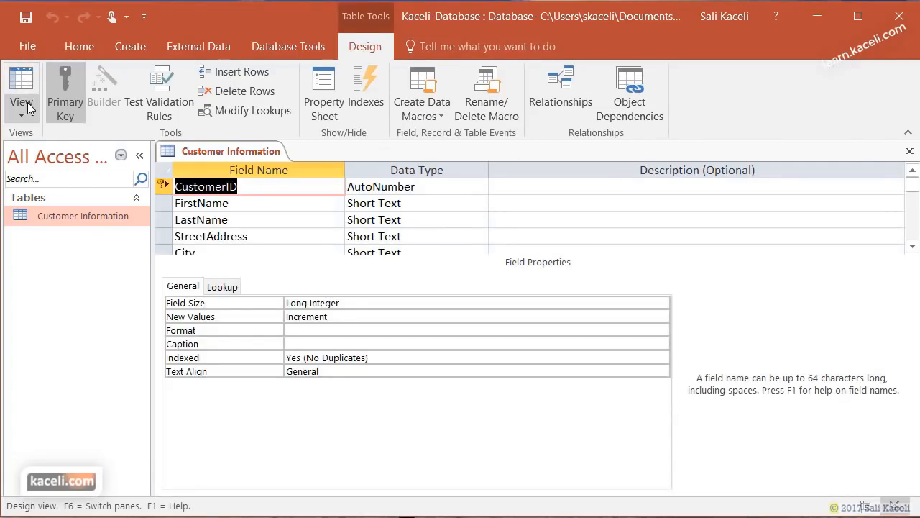
{"action": "left_click", "coordinate": [30, 108]}
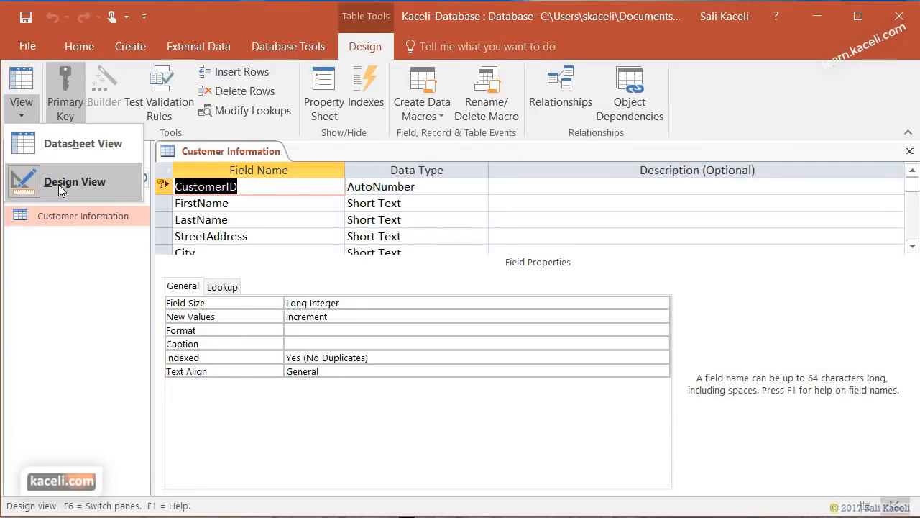
{"action": "left_click", "coordinate": [914, 247]}
{"action": "left_click", "coordinate": [913, 247]}
{"action": "left_click", "coordinate": [913, 246]}
{"action": "left_click", "coordinate": [913, 246]}
{"action": "left_click", "coordinate": [913, 247]}
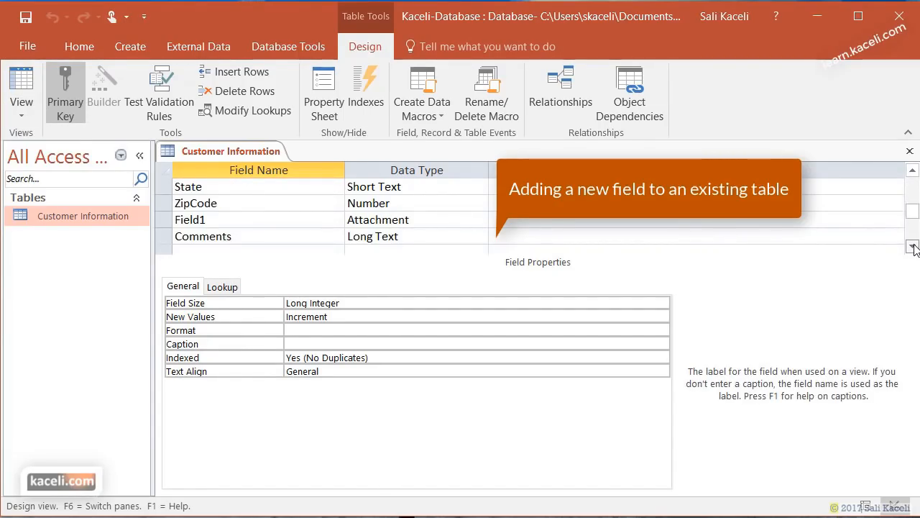
{"action": "left_click", "coordinate": [913, 246]}
{"action": "left_click", "coordinate": [212, 236]}
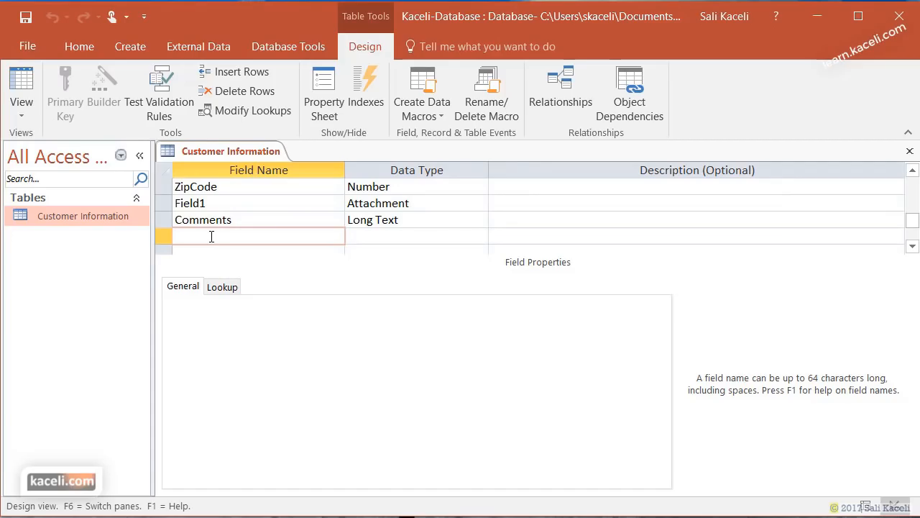
- Add a NewCustomer field with the Yes/No data type after Comments
{"action": "type", "text": "NewCustomer"}
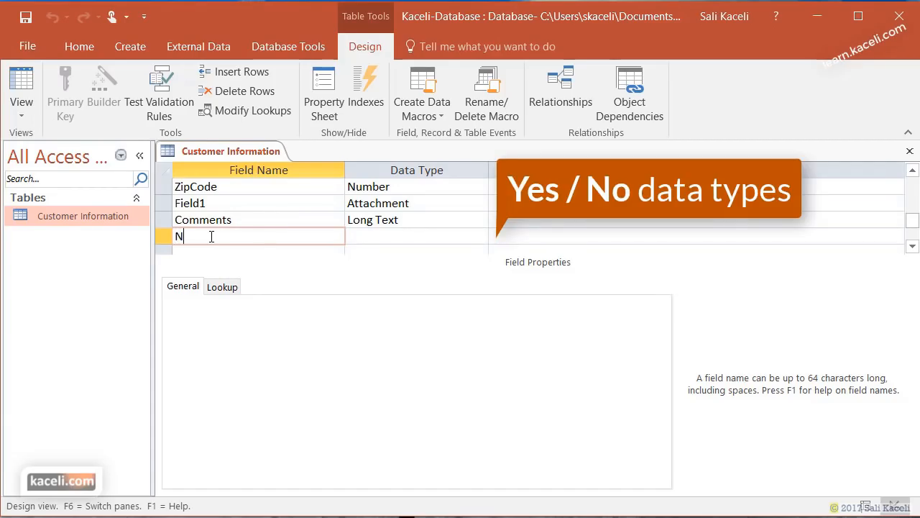
{"action": "key", "text": "Tab"}
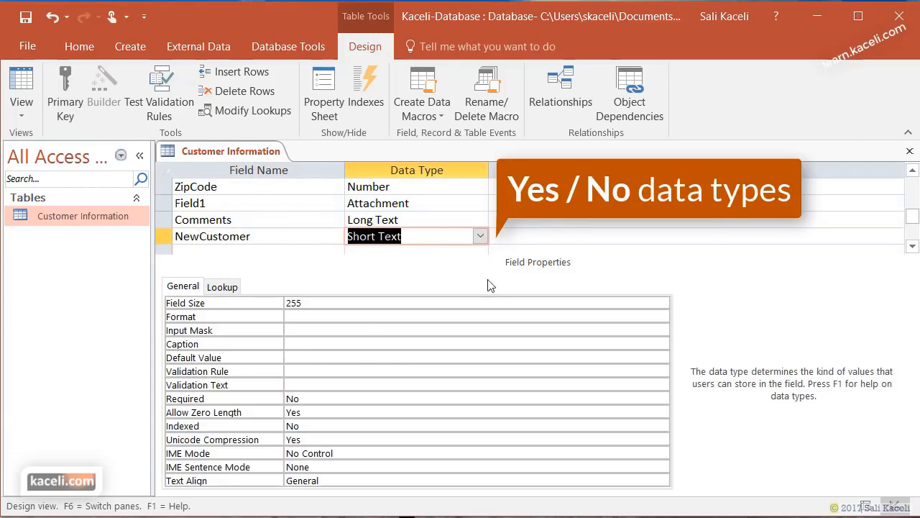
{"action": "left_click", "coordinate": [481, 239]}
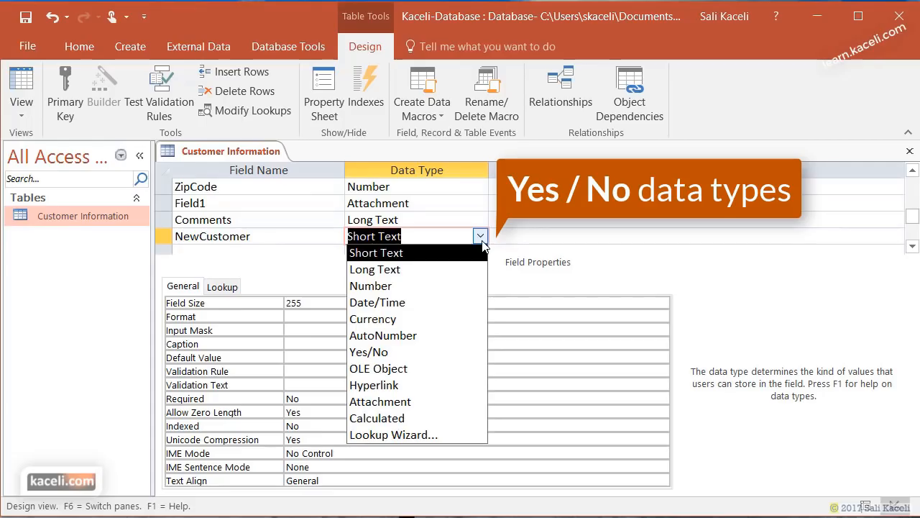
{"action": "left_click", "coordinate": [403, 352]}
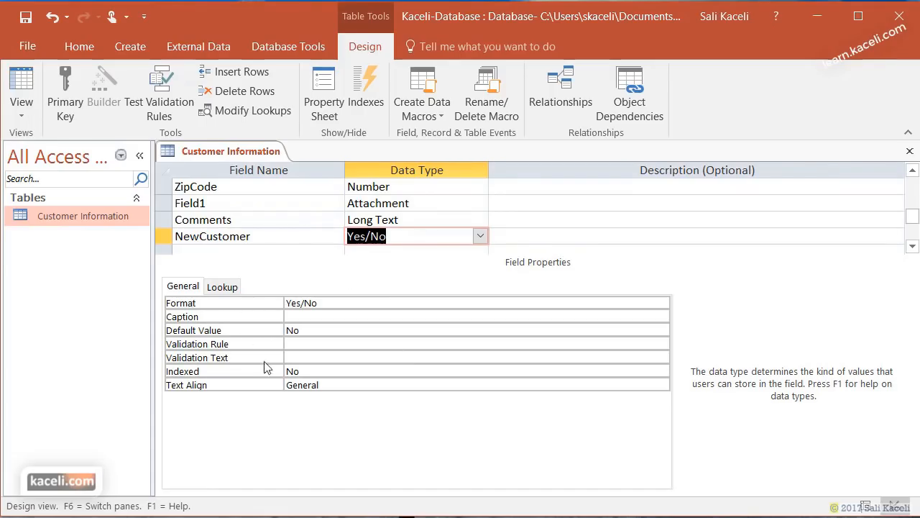
{"action": "scroll", "coordinate": [695, 267], "scroll_direction": "up", "scroll_amount": 2}
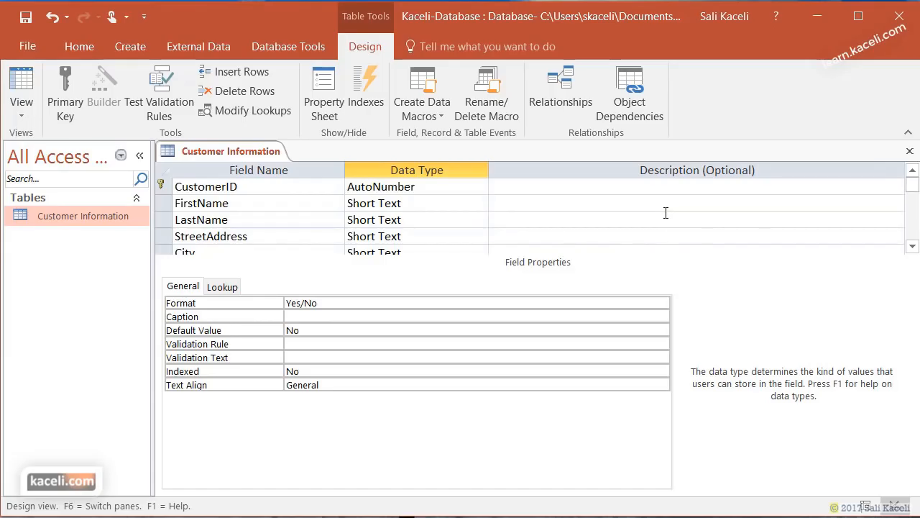
{"action": "left_click", "coordinate": [613, 186]}
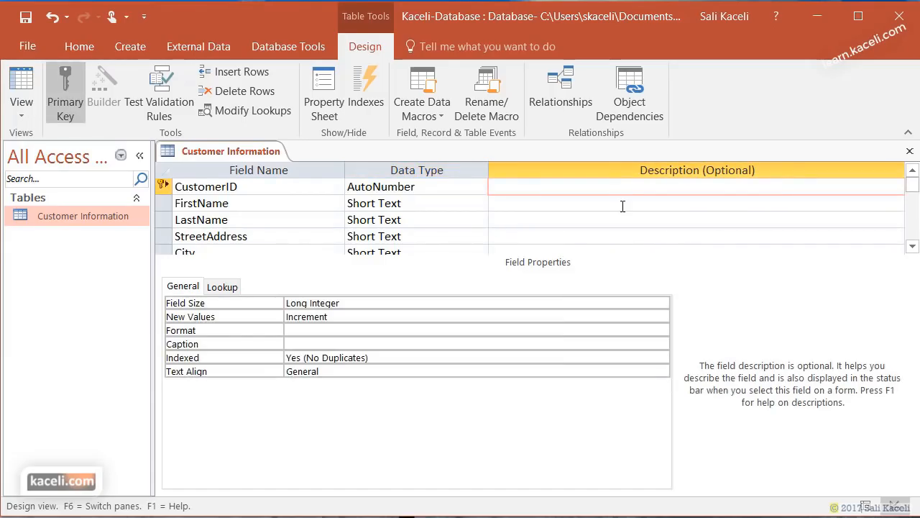
{"action": "scroll", "coordinate": [623, 206], "scroll_direction": "down", "scroll_amount": 1}
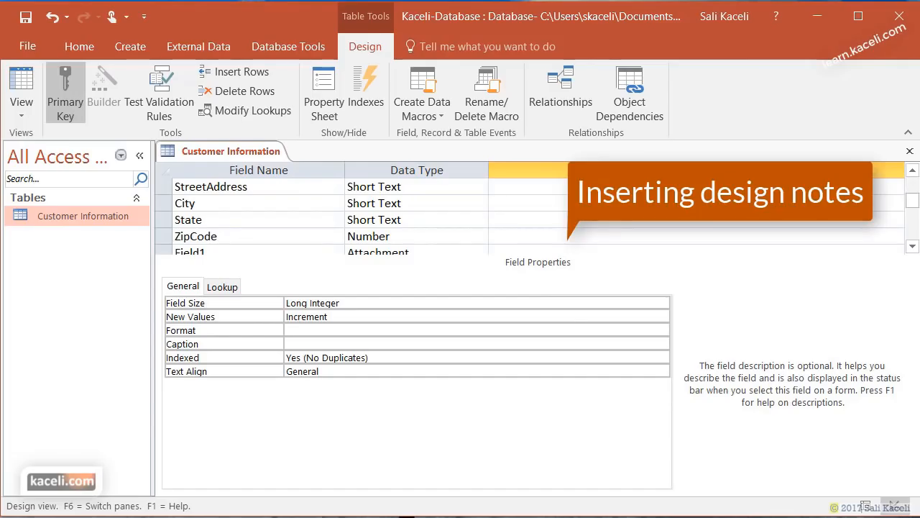
- Enter 'This is the primary key for this table' as CustomerID's description
{"action": "scroll", "coordinate": [576, 216], "scroll_direction": "down", "scroll_amount": 1}
{"action": "left_click", "coordinate": [573, 236]}
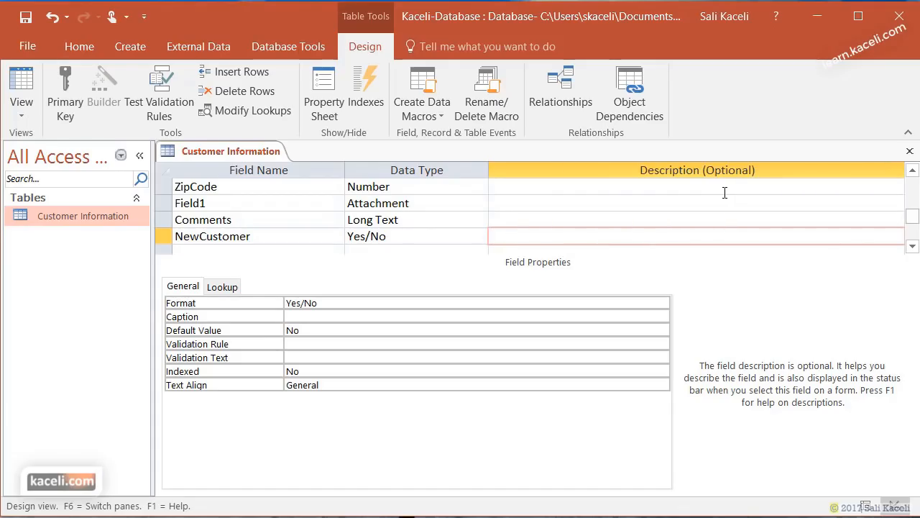
{"action": "scroll", "coordinate": [726, 208], "scroll_direction": "up", "scroll_amount": 3}
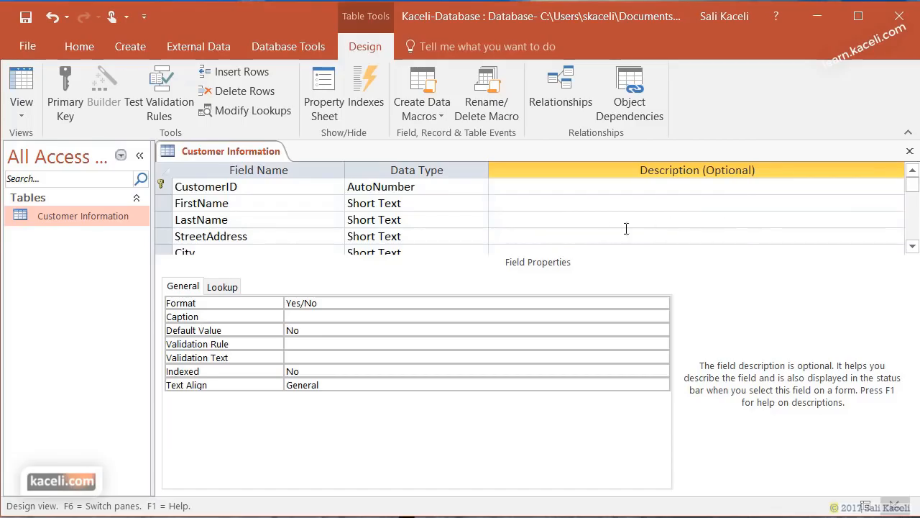
{"action": "left_click", "coordinate": [551, 189]}
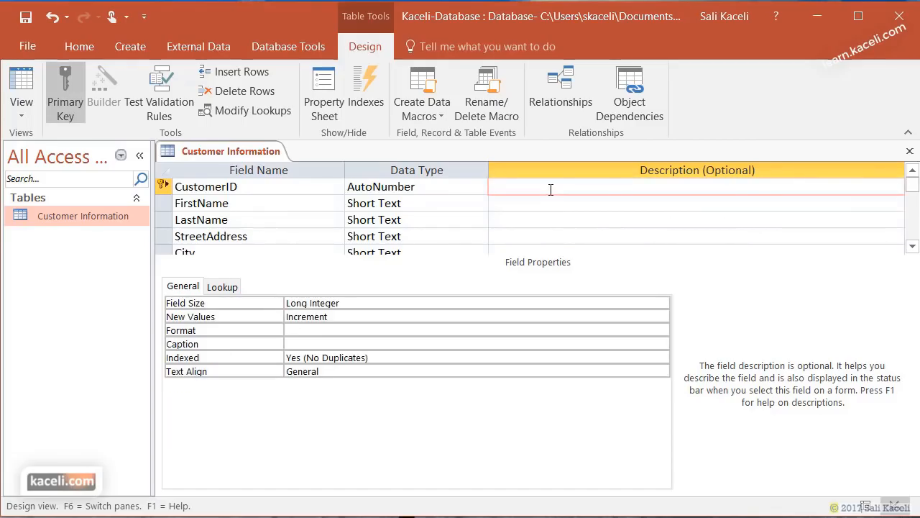
{"action": "type", "text": "This is the primary key for this table"}
{"action": "left_click", "coordinate": [555, 208]}
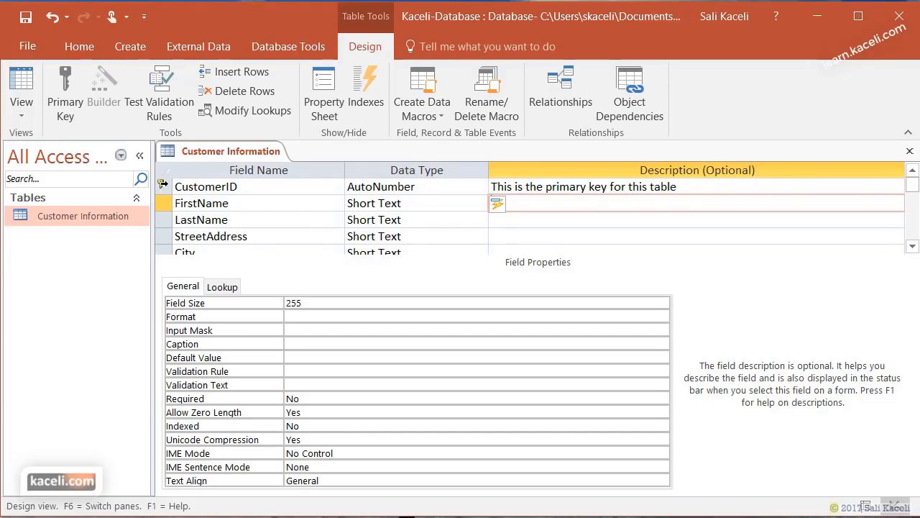
{"action": "left_click", "coordinate": [238, 187]}
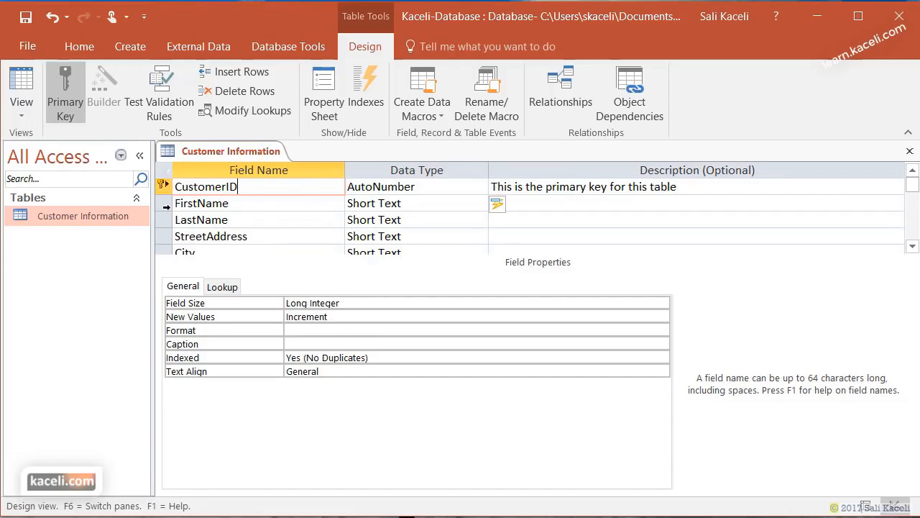
- Make FirstName the table's primary key from its right-click menu
{"action": "left_click", "coordinate": [165, 205]}
{"action": "right_click", "coordinate": [163, 204]}
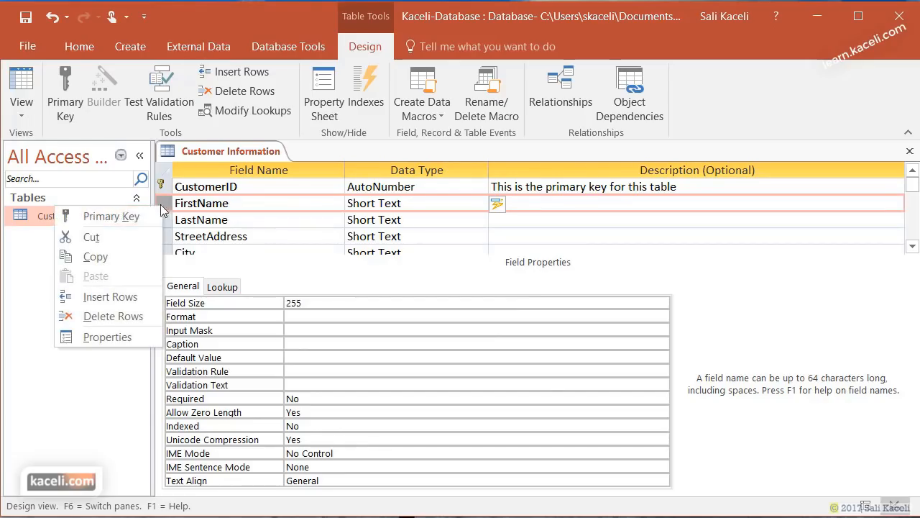
{"action": "left_click", "coordinate": [118, 216]}
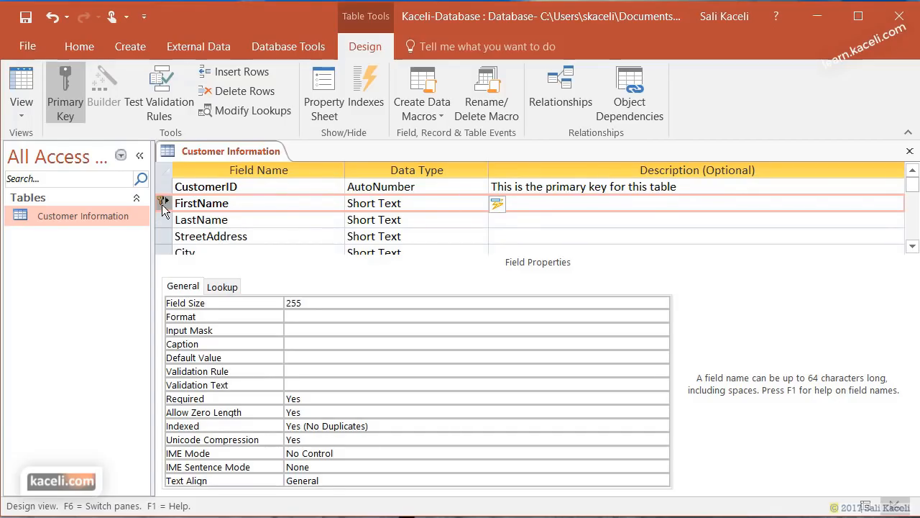
{"action": "left_click", "coordinate": [219, 218]}
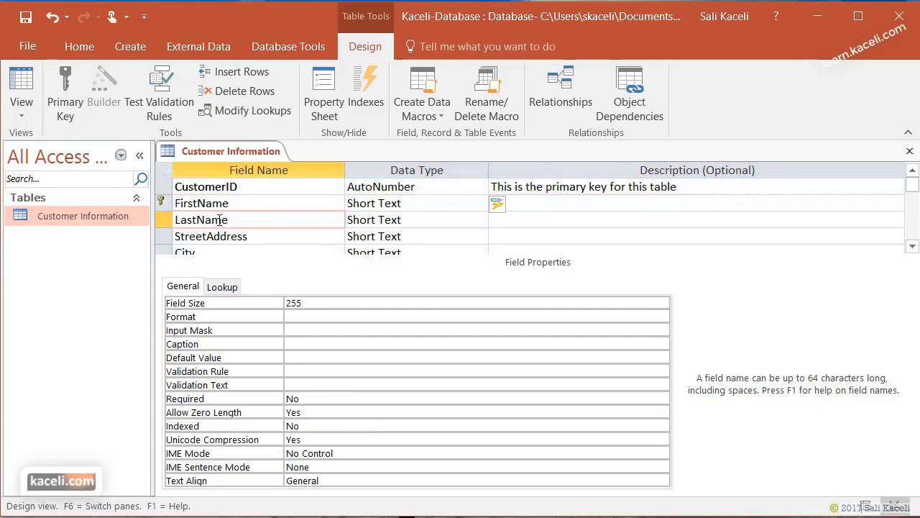
{"action": "left_click", "coordinate": [215, 204]}
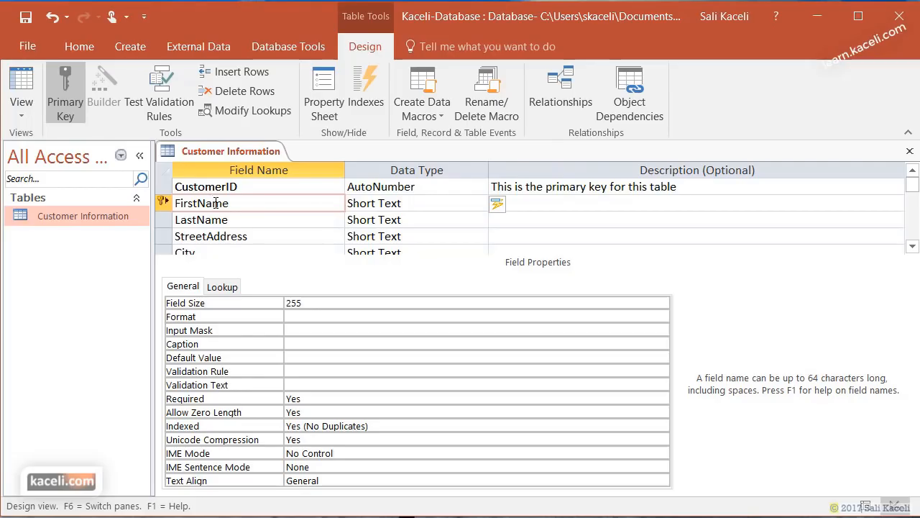
- Make CustomerID the primary key again
{"action": "left_click", "coordinate": [166, 186]}
{"action": "right_click", "coordinate": [166, 188]}
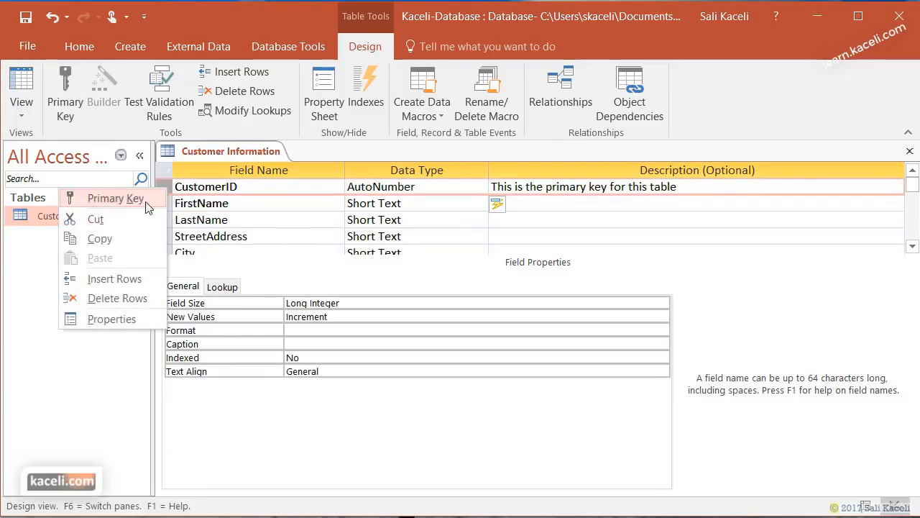
{"action": "left_click", "coordinate": [108, 197]}
{"action": "scroll", "coordinate": [623, 226], "scroll_direction": "down", "scroll_amount": 5}
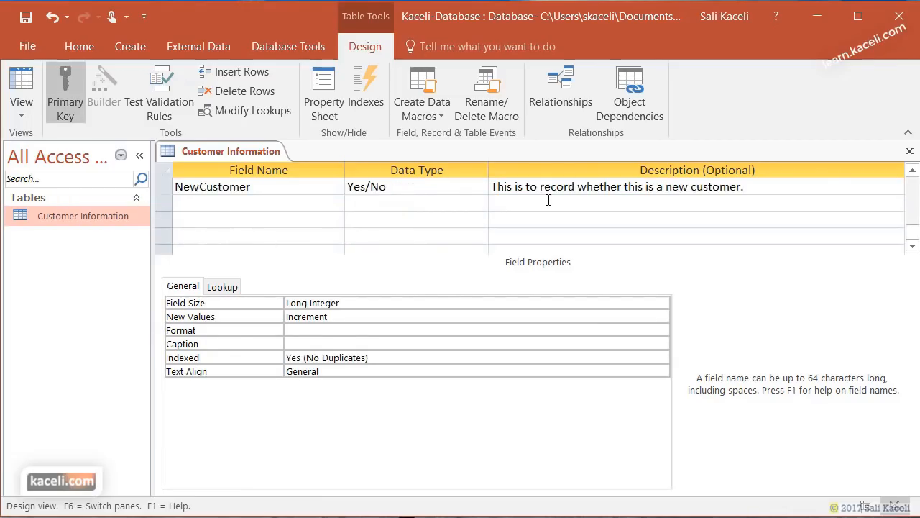
{"action": "scroll", "coordinate": [698, 228], "scroll_direction": "up", "scroll_amount": 5}
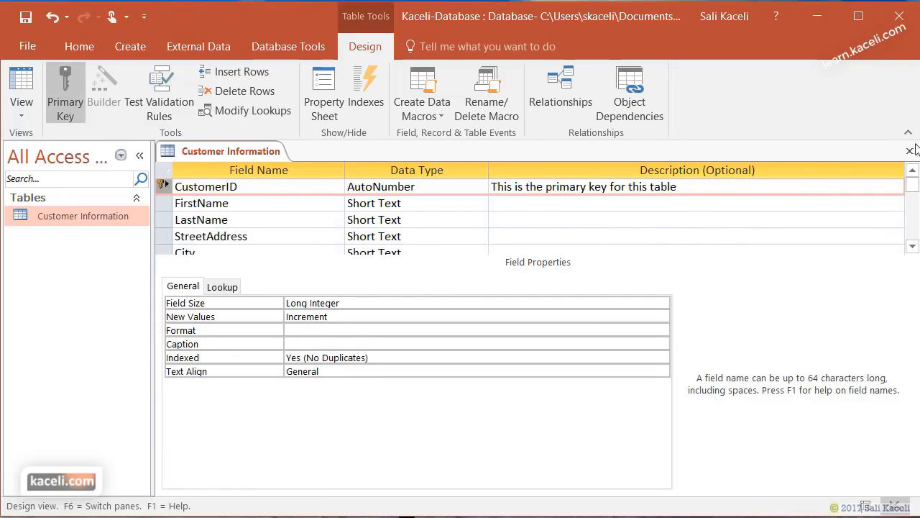
- Save the Customer Information design changes and reopen the table to show its two records
{"action": "left_click", "coordinate": [910, 150]}
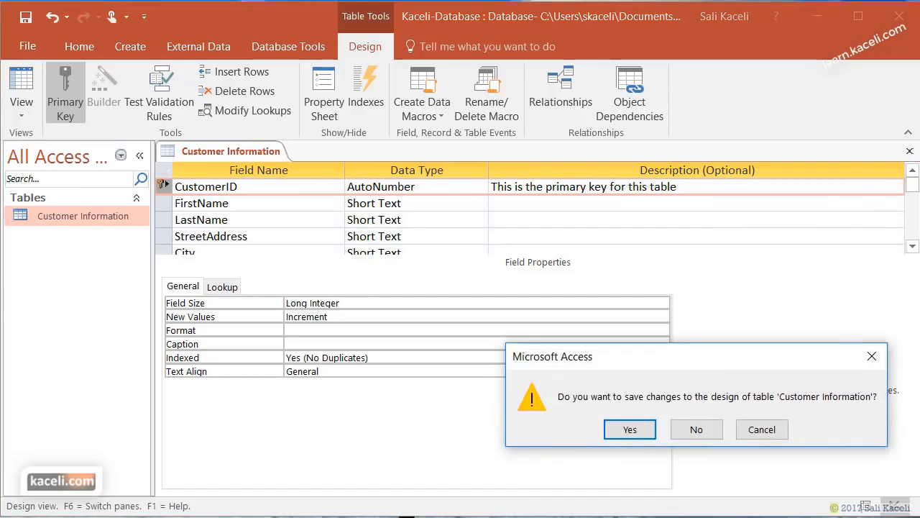
{"action": "left_click", "coordinate": [630, 429]}
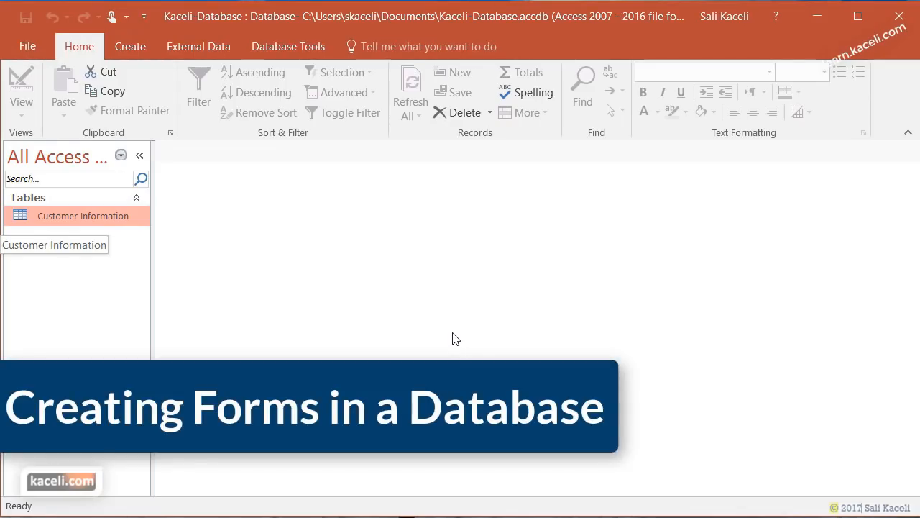
{"action": "double_click", "coordinate": [92, 217]}
{"action": "left_click", "coordinate": [295, 222]}
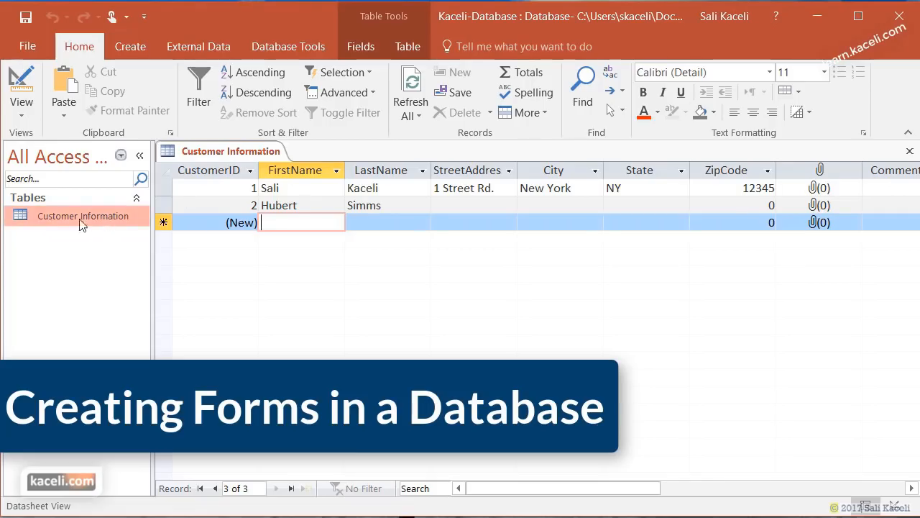
{"action": "left_click", "coordinate": [124, 49]}
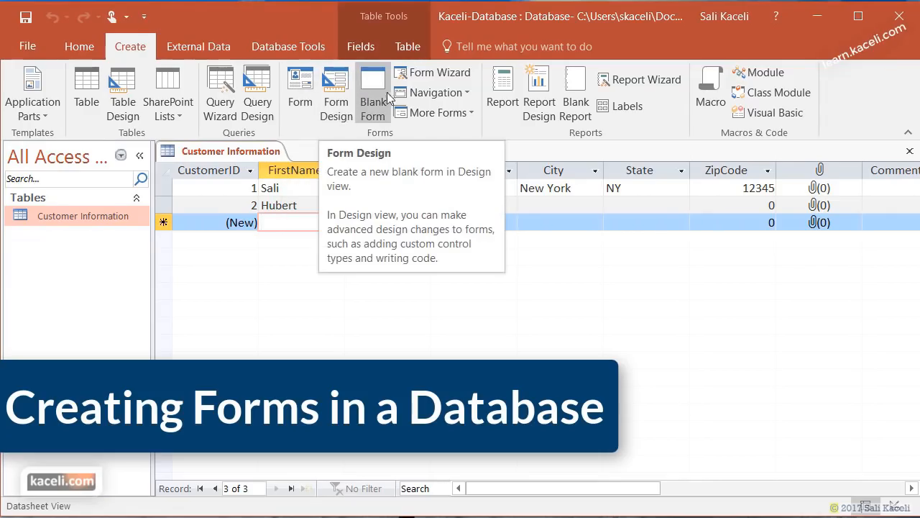
- In the Form Wizard, add all Customer Information table fields and advance to the layout page
{"action": "left_click", "coordinate": [439, 75]}
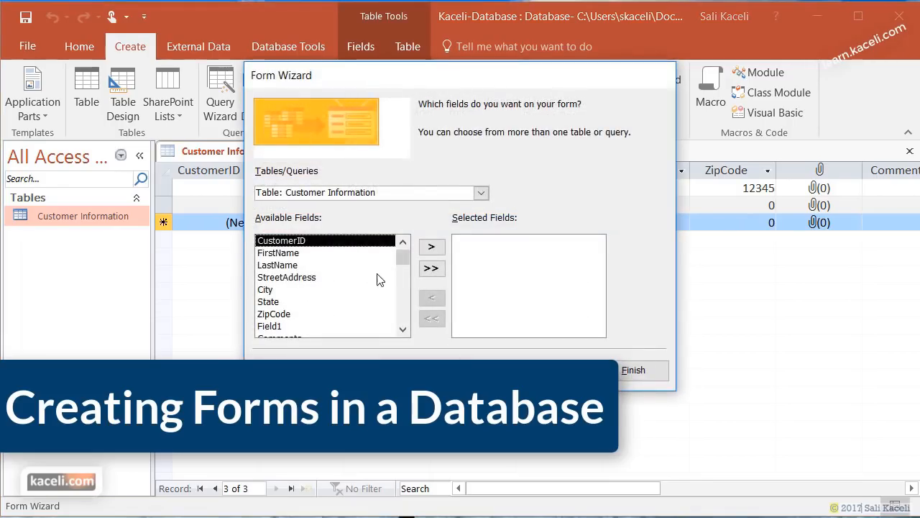
{"action": "left_click", "coordinate": [482, 196]}
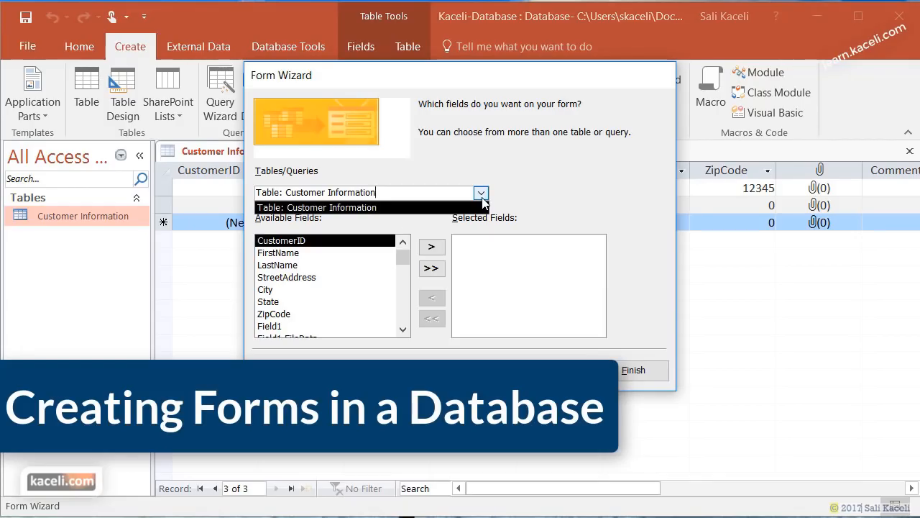
{"action": "left_click", "coordinate": [479, 207]}
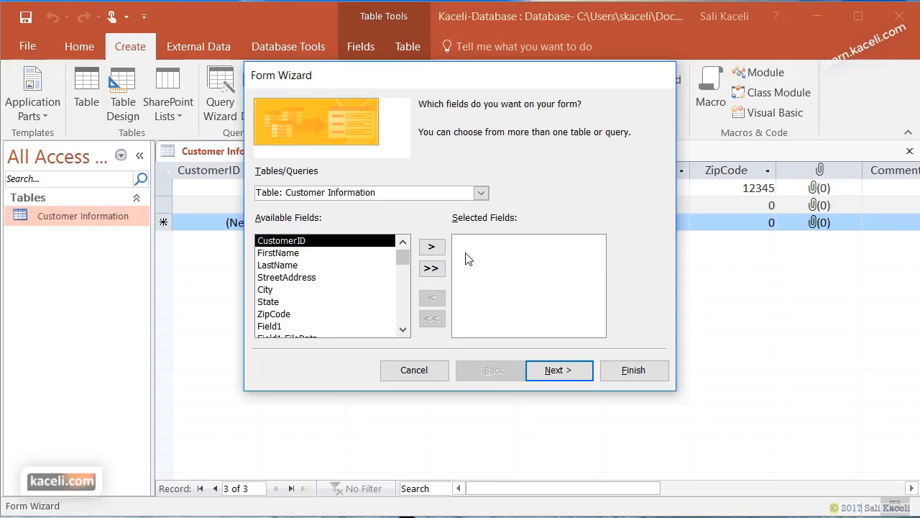
{"action": "left_click", "coordinate": [431, 248]}
{"action": "left_click", "coordinate": [431, 248]}
{"action": "left_click", "coordinate": [432, 248]}
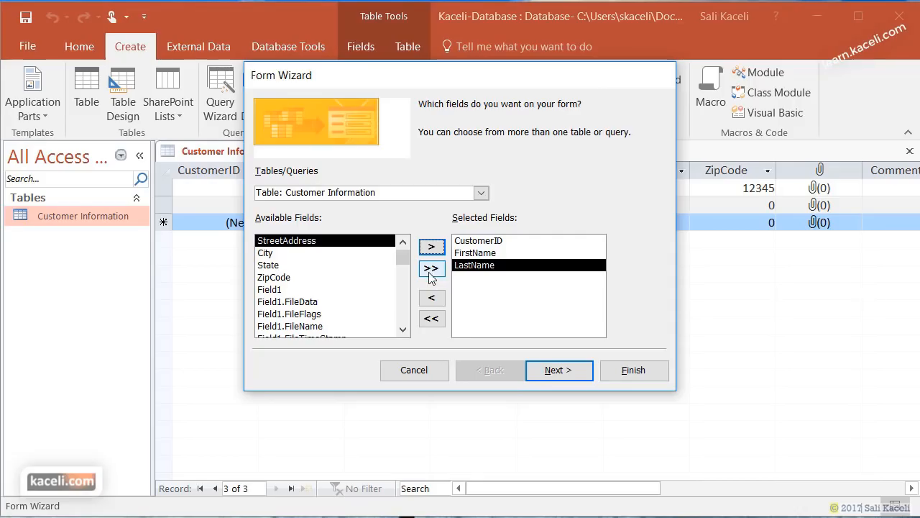
{"action": "left_click", "coordinate": [430, 275]}
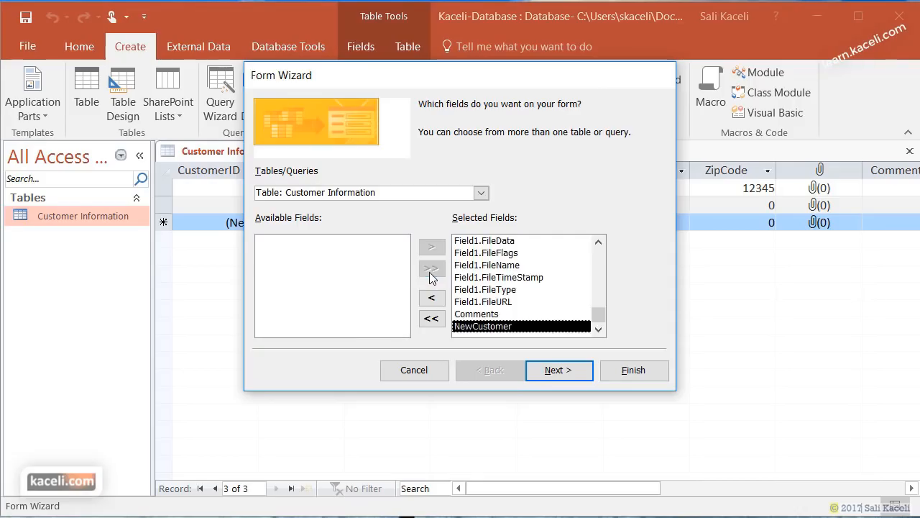
{"action": "left_click", "coordinate": [580, 375]}
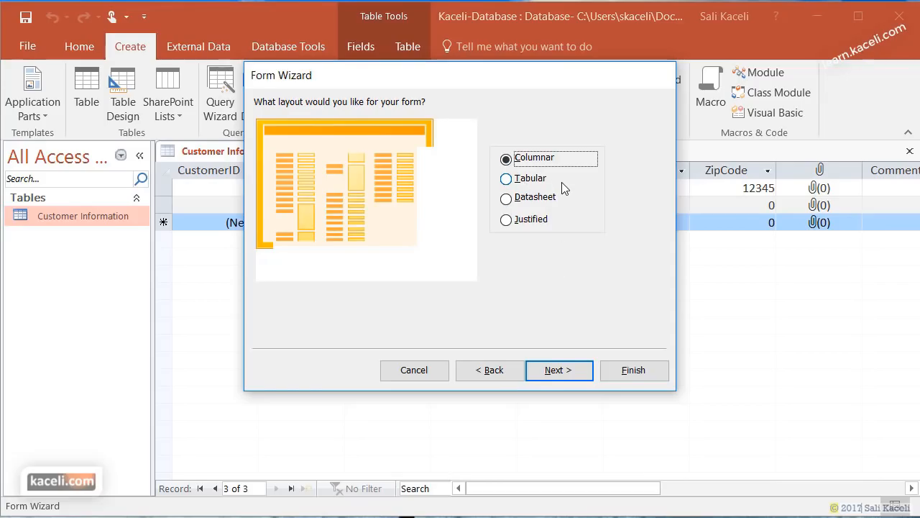
- Keep the Columnar layout, title the form 'Customer Information Form', and finish the wizard
{"action": "left_click", "coordinate": [582, 370]}
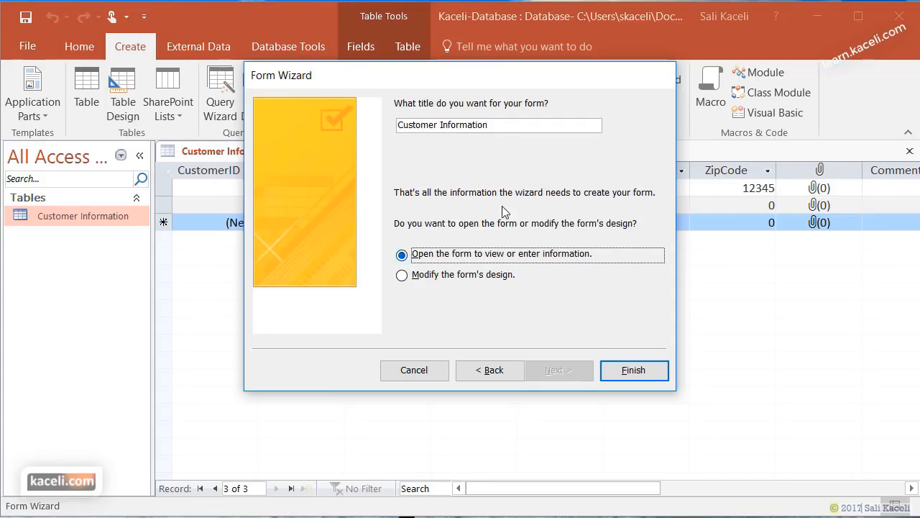
{"action": "left_click", "coordinate": [563, 125]}
{"action": "type", "text": "Form"}
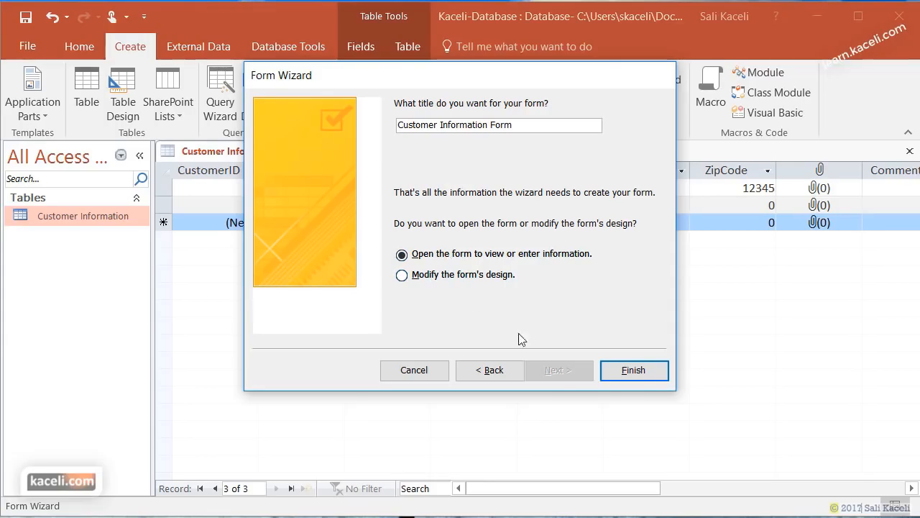
{"action": "left_click", "coordinate": [637, 371]}
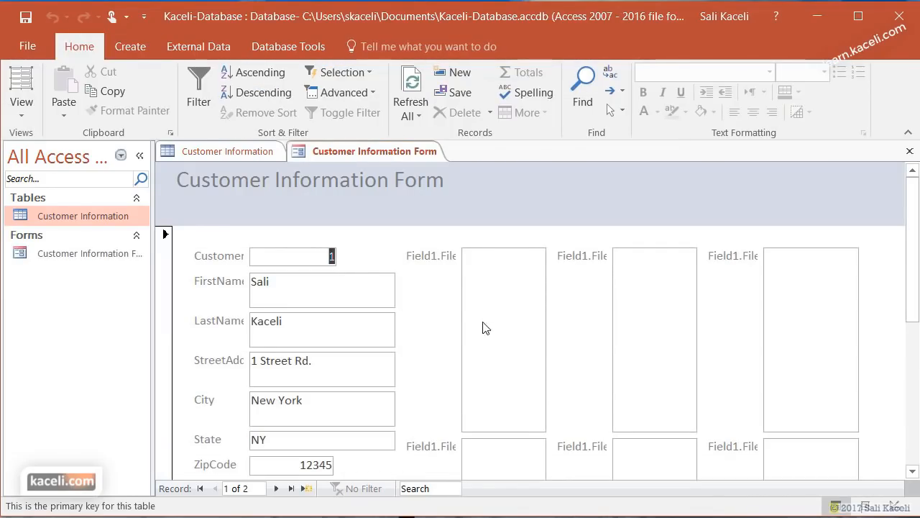
- Scroll through record 1 to review the name, address, attachment and Comments fields
{"action": "scroll", "coordinate": [474, 325], "scroll_direction": "down", "scroll_amount": 1}
{"action": "scroll", "coordinate": [437, 341], "scroll_direction": "down", "scroll_amount": 1}
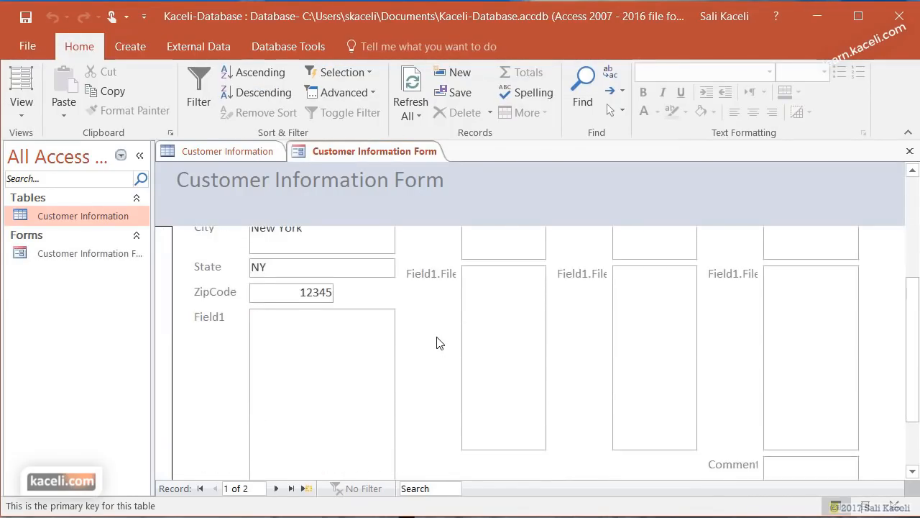
{"action": "scroll", "coordinate": [436, 343], "scroll_direction": "up", "scroll_amount": 2}
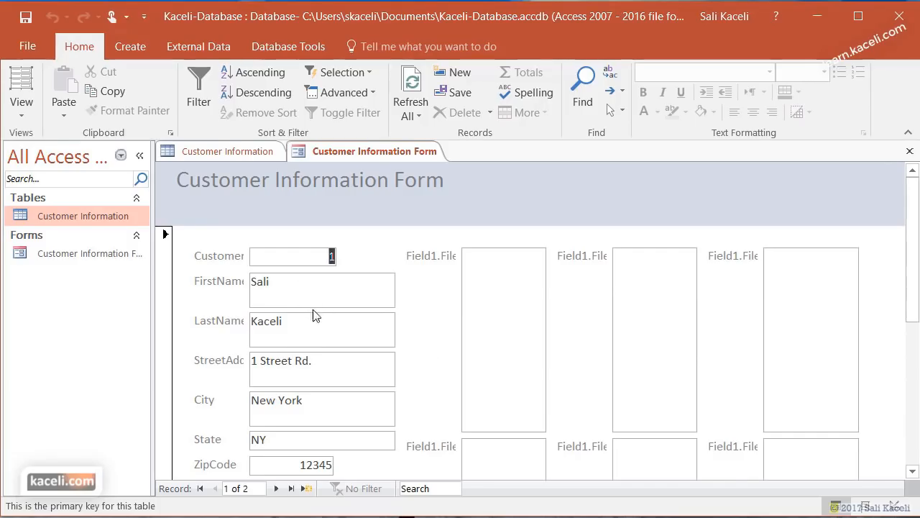
{"action": "scroll", "coordinate": [312, 374], "scroll_direction": "down", "scroll_amount": 1}
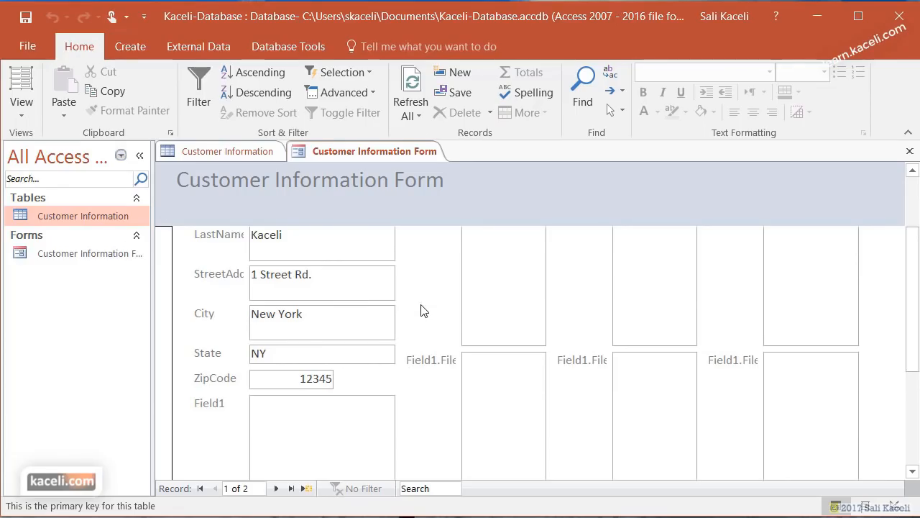
{"action": "scroll", "coordinate": [456, 316], "scroll_direction": "up", "scroll_amount": 1}
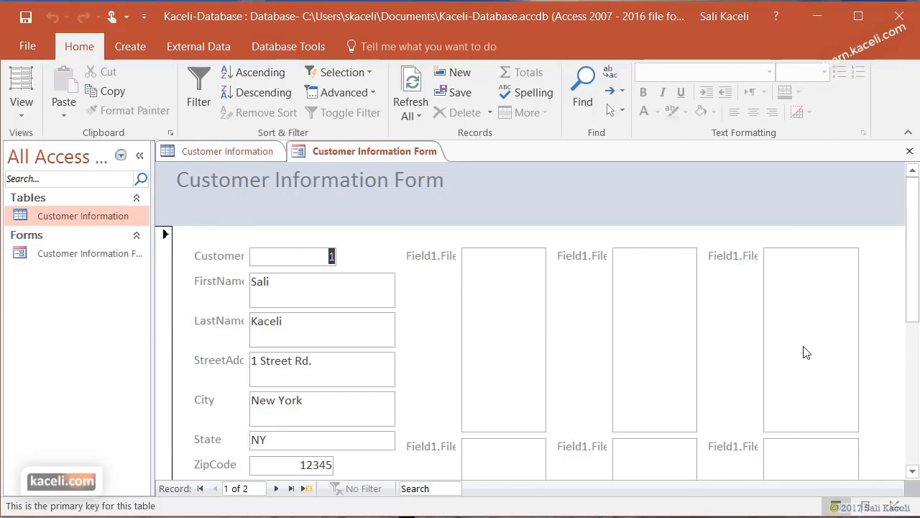
{"action": "scroll", "coordinate": [755, 365], "scroll_direction": "down", "scroll_amount": 1}
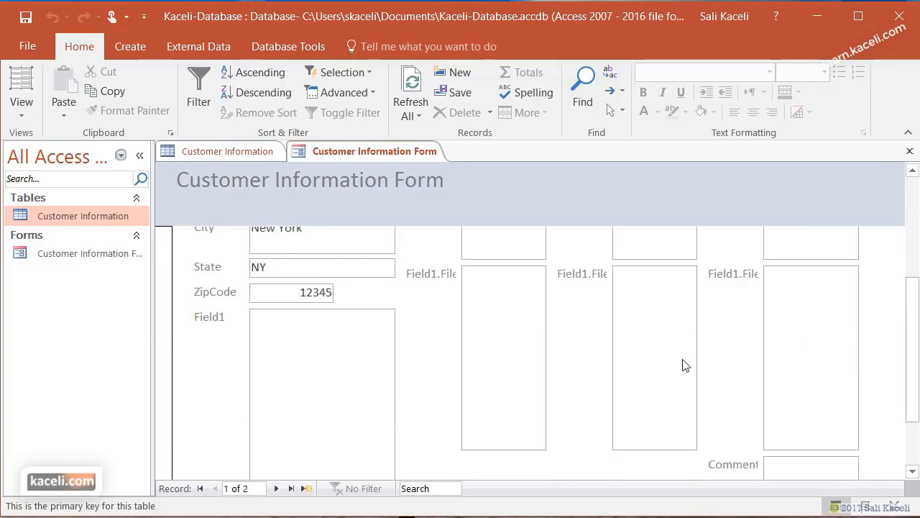
{"action": "scroll", "coordinate": [633, 353], "scroll_direction": "up", "scroll_amount": 2}
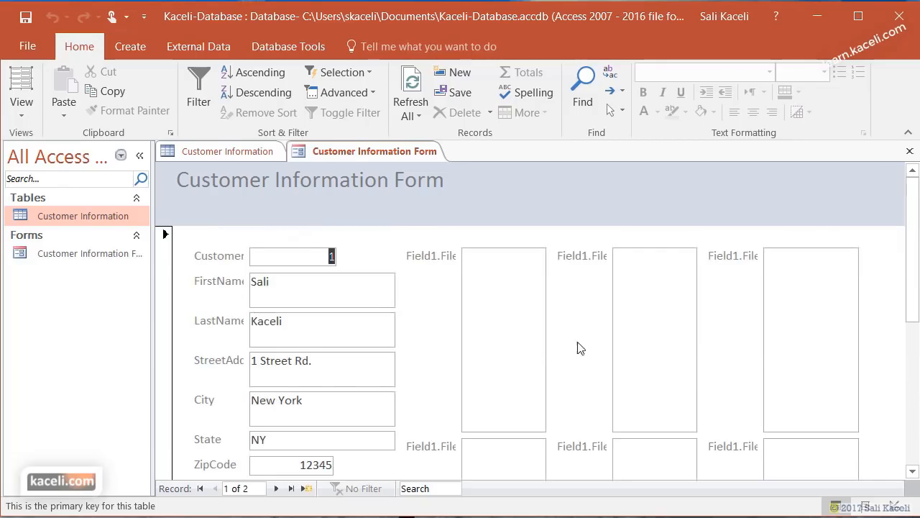
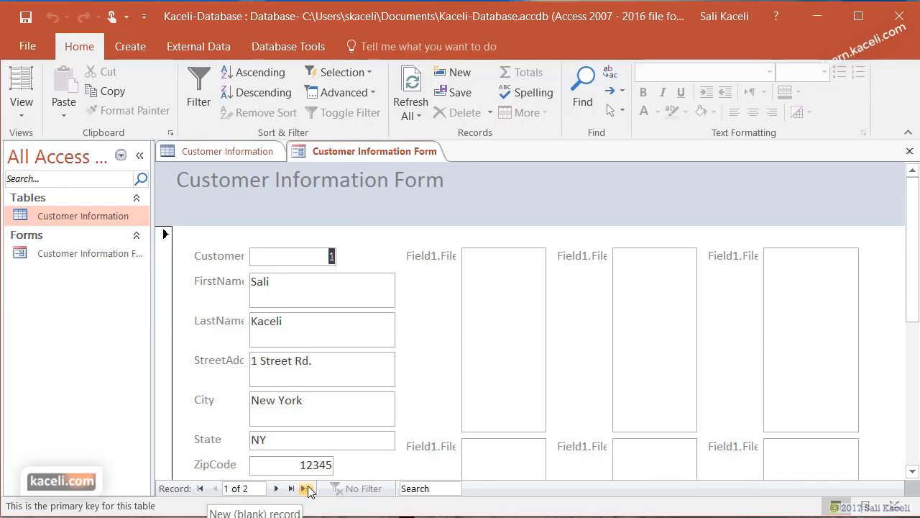
- Enter a third customer record with first name, last name and street address, then return to it
{"action": "left_click", "coordinate": [307, 488]}
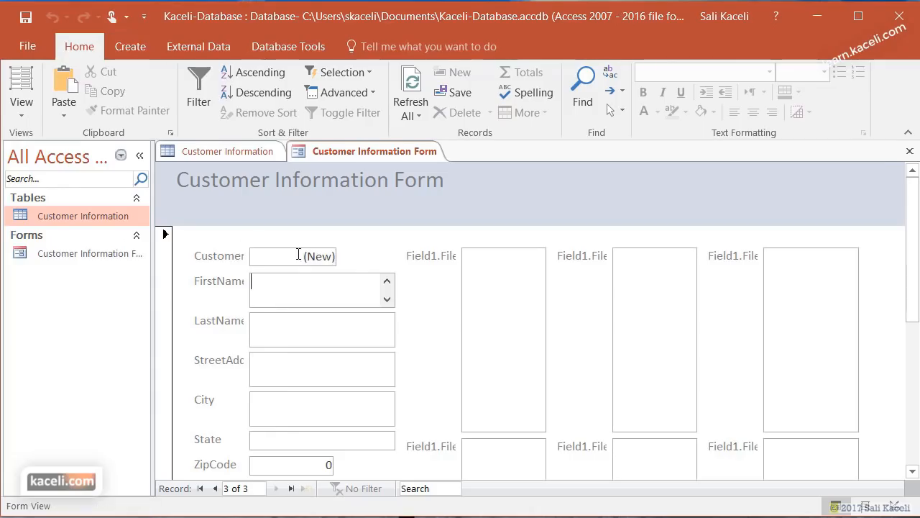
{"action": "left_click", "coordinate": [288, 288]}
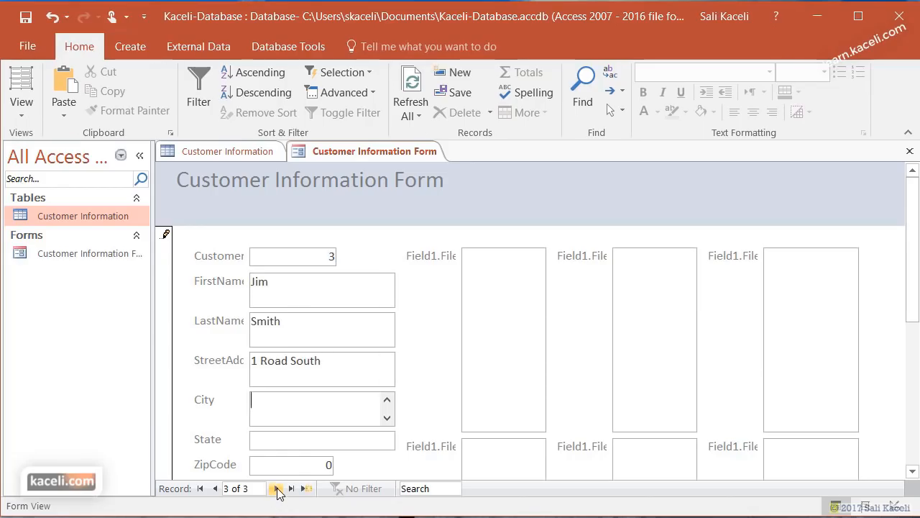
{"action": "left_click", "coordinate": [277, 488]}
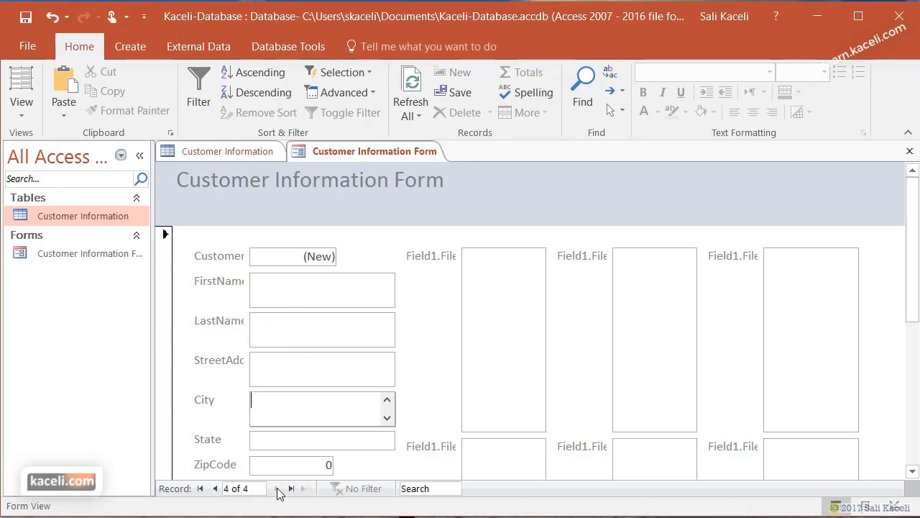
{"action": "left_click", "coordinate": [214, 489]}
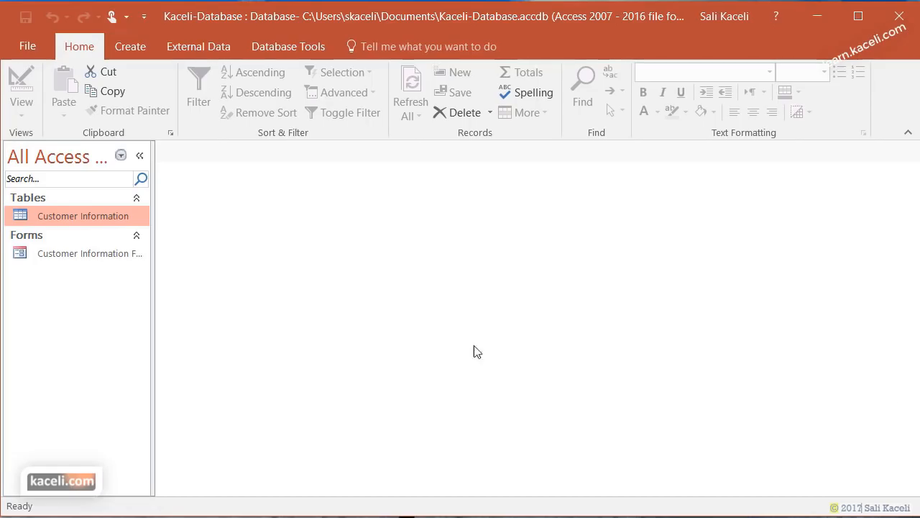
{"action": "double_click", "coordinate": [70, 215]}
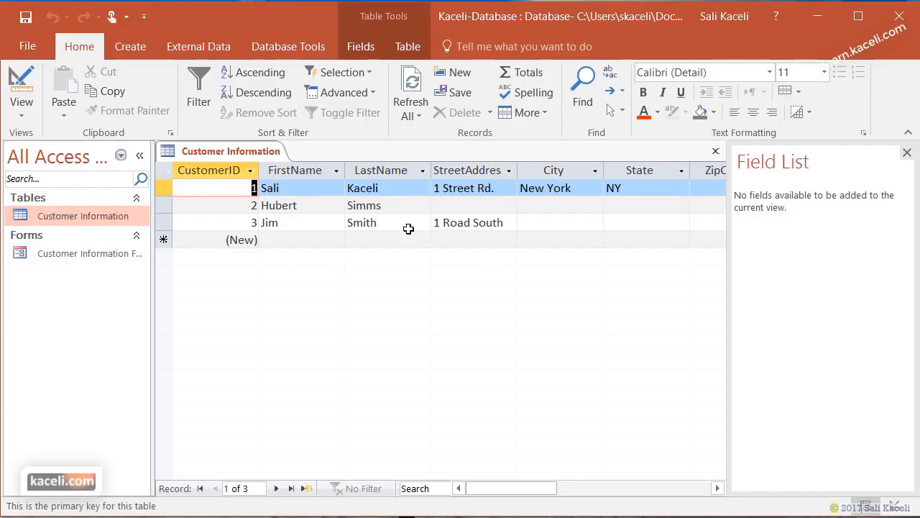
{"action": "left_click", "coordinate": [319, 221]}
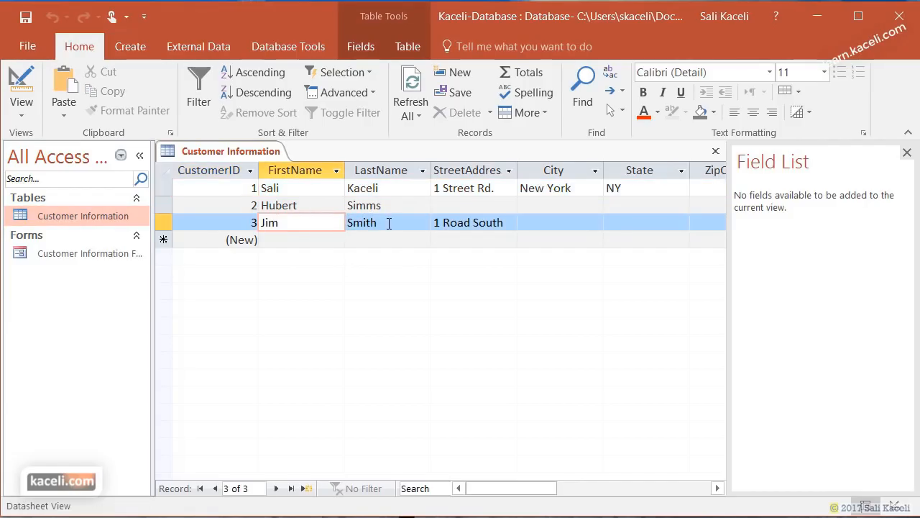
{"action": "left_click", "coordinate": [907, 154]}
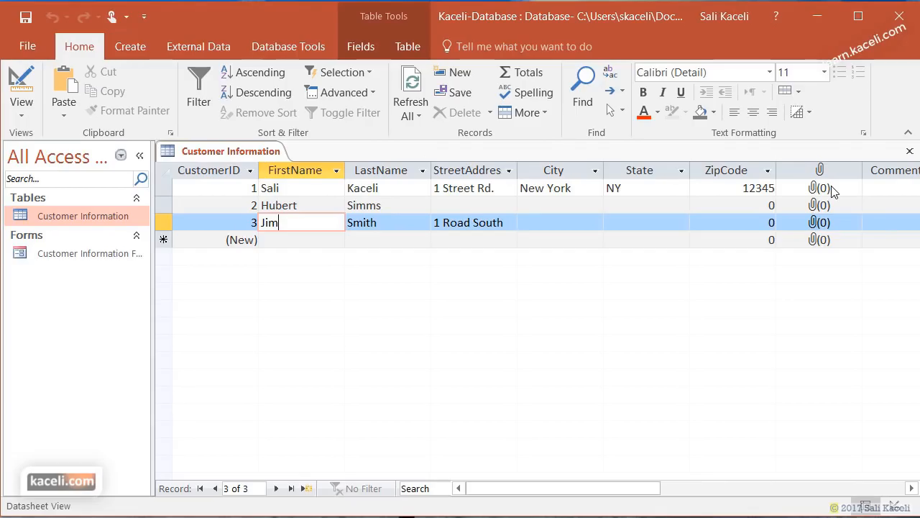
{"action": "left_click", "coordinate": [909, 151]}
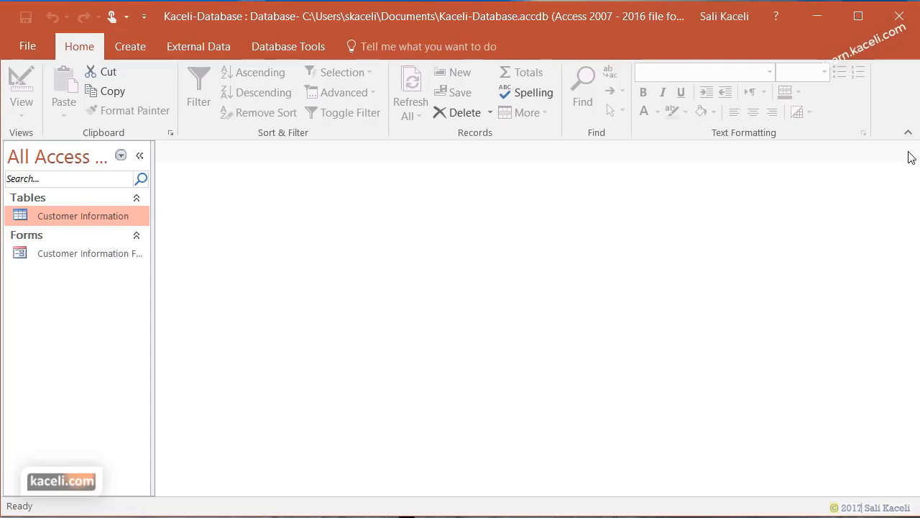
- Open the Customer Information Form in Layout View
{"action": "double_click", "coordinate": [119, 254]}
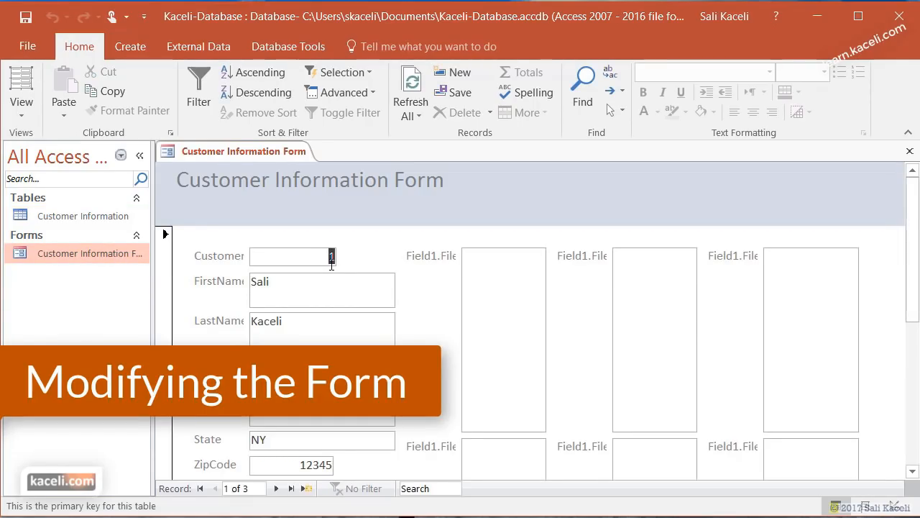
{"action": "left_click", "coordinate": [28, 104]}
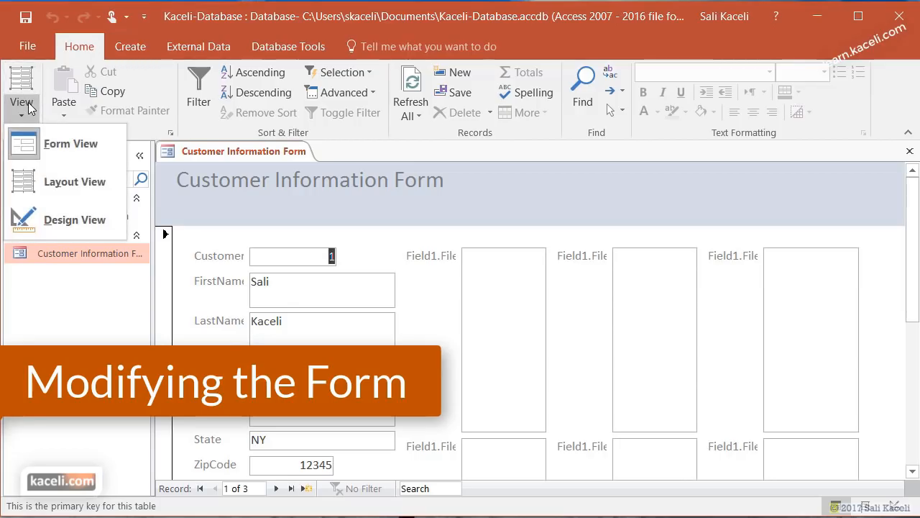
{"action": "left_click", "coordinate": [76, 182]}
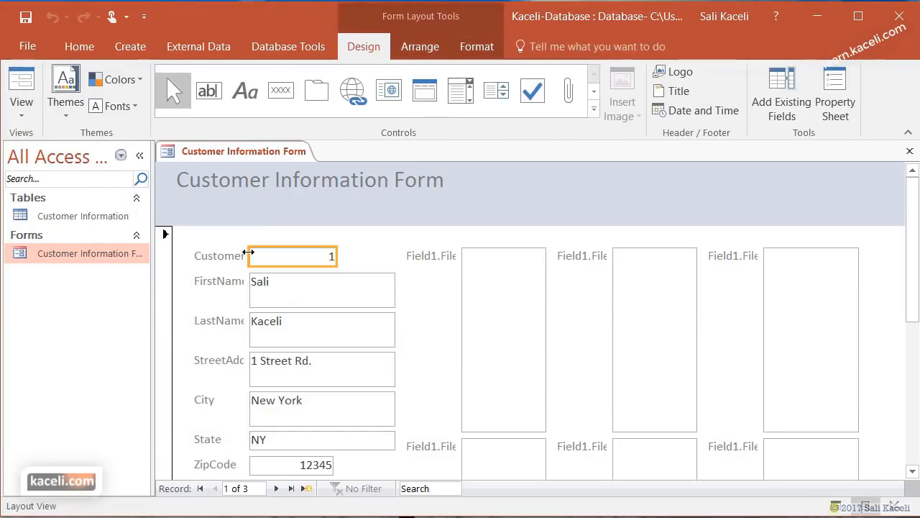
- Narrow the CustomerID, FirstName and LastName boxes and widen their labels to show full names
{"action": "left_click_drag", "start_coordinate": [248, 252], "coordinate": [274, 254]}
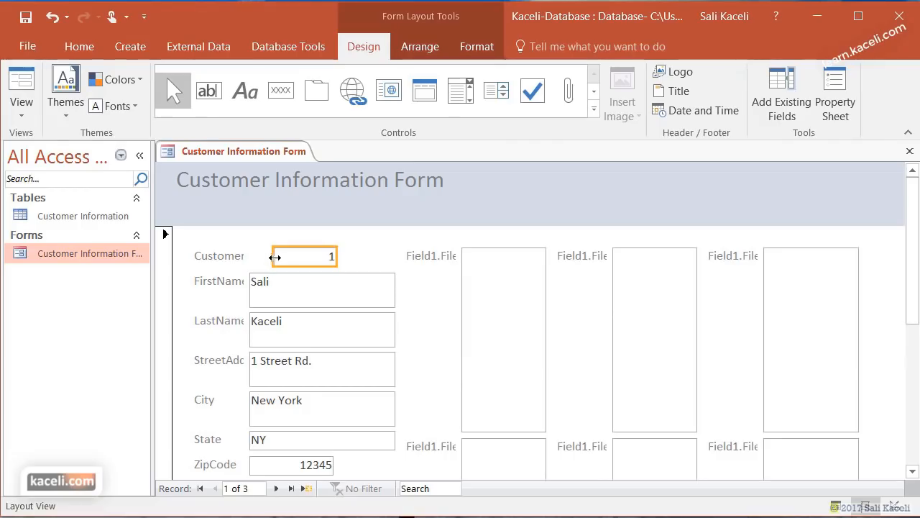
{"action": "left_click", "coordinate": [232, 255]}
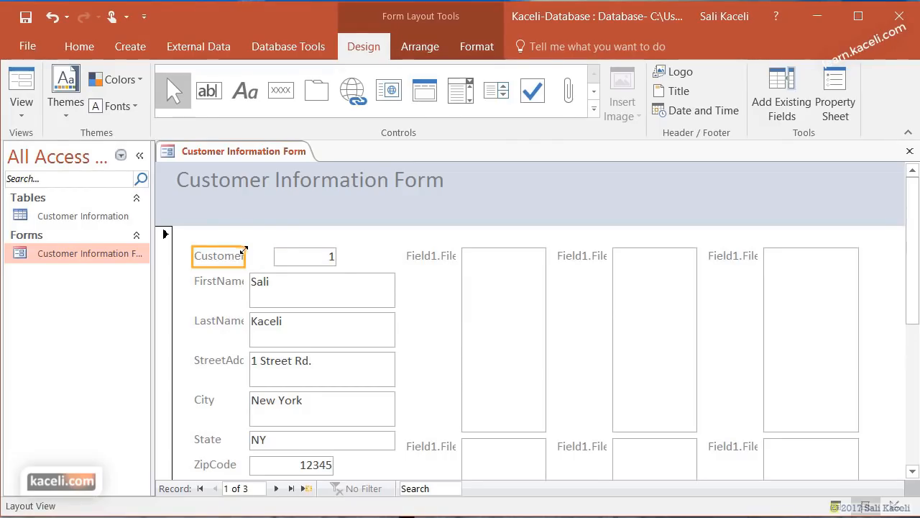
{"action": "left_click_drag", "start_coordinate": [245, 251], "coordinate": [272, 253]}
{"action": "left_click", "coordinate": [259, 302]}
{"action": "left_click_drag", "start_coordinate": [249, 295], "coordinate": [270, 286]}
{"action": "left_click", "coordinate": [233, 286]}
{"action": "left_click", "coordinate": [262, 312]}
{"action": "left_click_drag", "start_coordinate": [245, 318], "coordinate": [265, 319]}
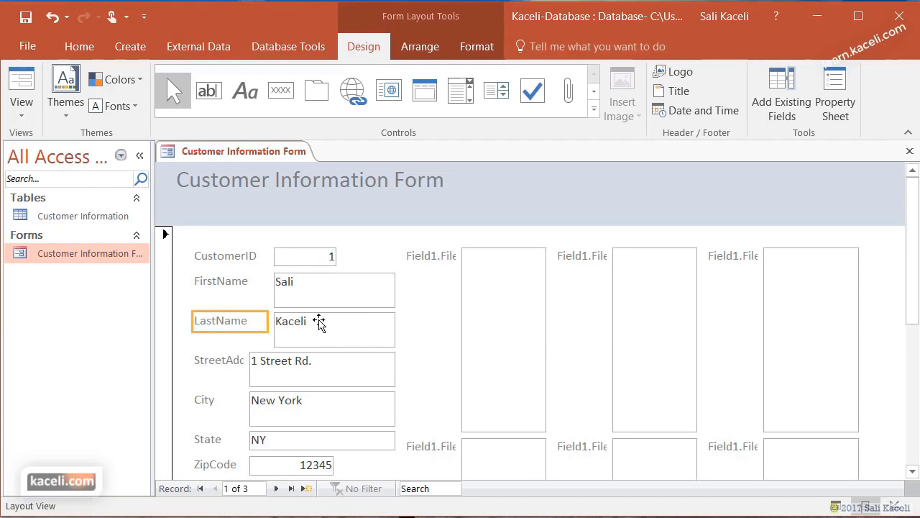
{"action": "left_click", "coordinate": [320, 323]}
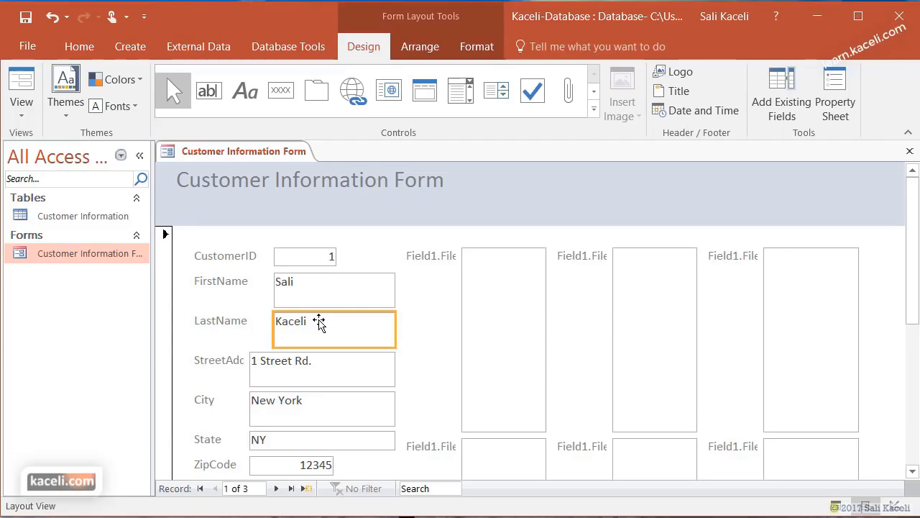
{"action": "left_click", "coordinate": [20, 119]}
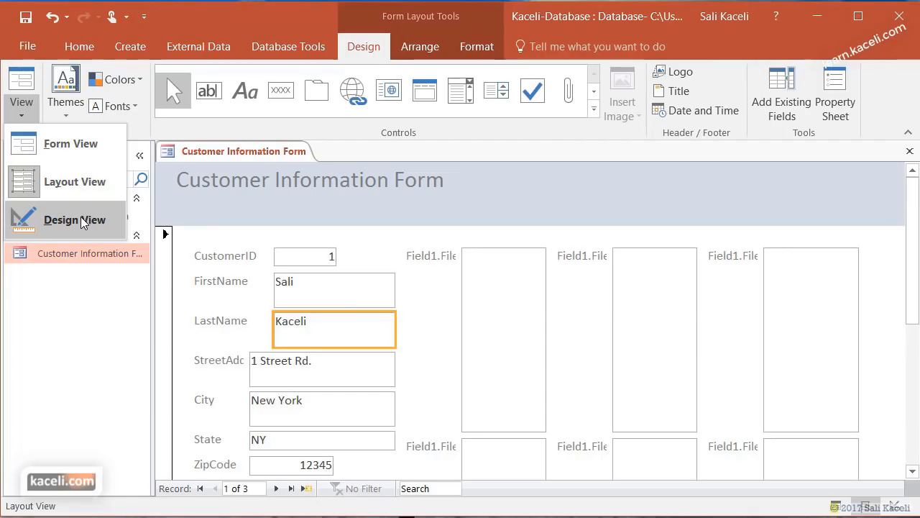
- In Design View, widen the StreetAddress label so its full name shows
{"action": "left_click", "coordinate": [83, 222]}
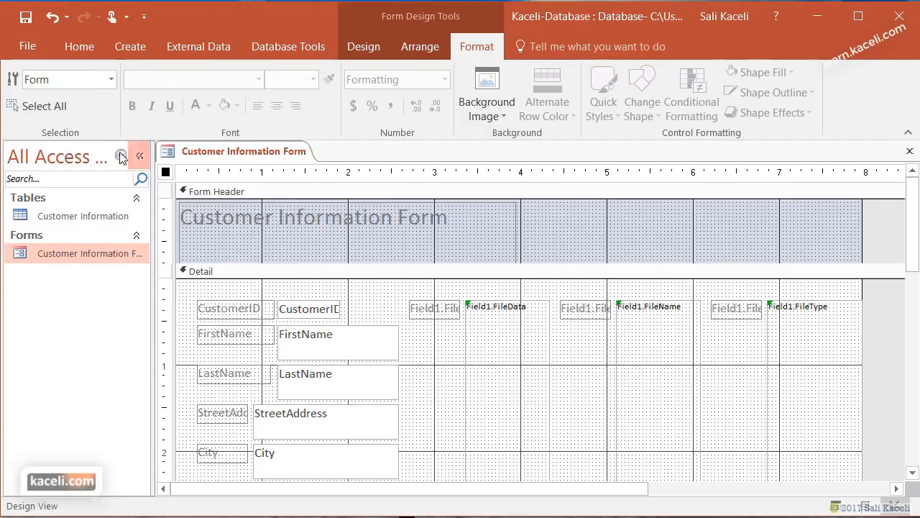
{"action": "left_click", "coordinate": [241, 413]}
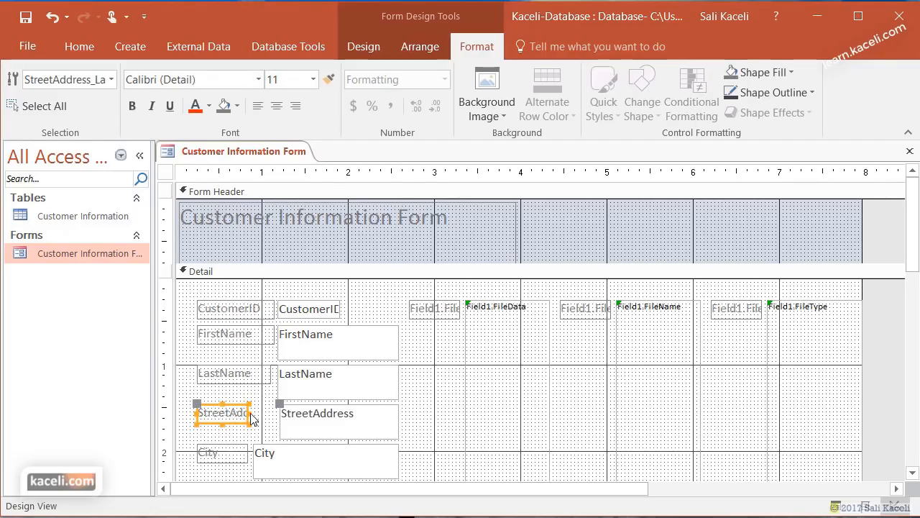
{"action": "left_click_drag", "start_coordinate": [251, 416], "coordinate": [275, 416]}
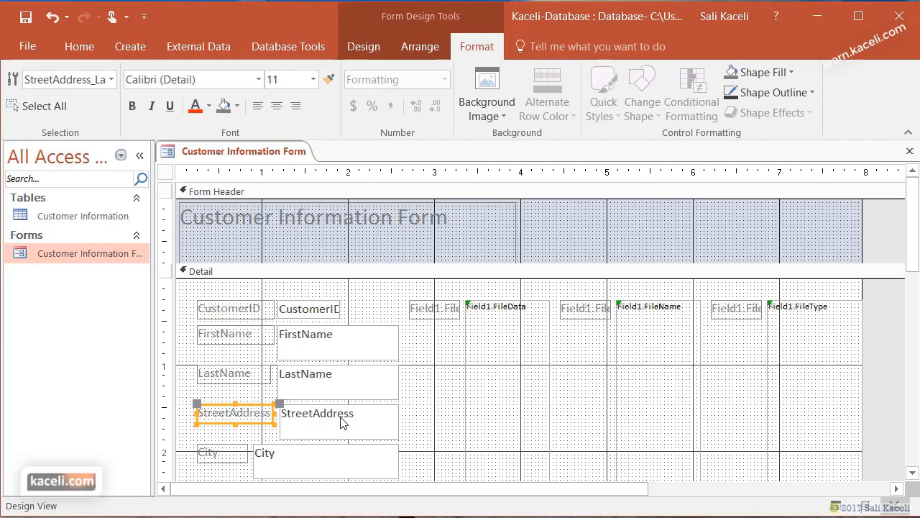
- Change the FirstName label to read 'First Name' and make it bold
{"action": "left_click", "coordinate": [225, 335]}
{"action": "left_click", "coordinate": [225, 335]}
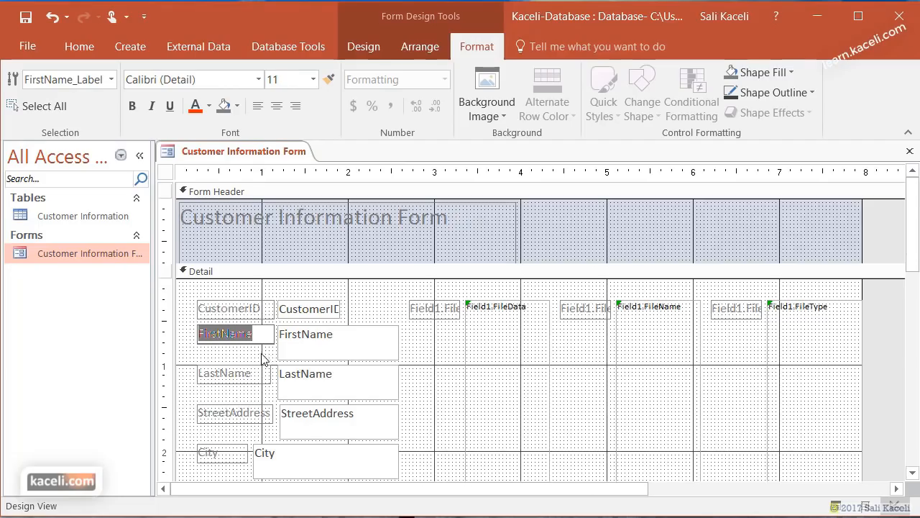
{"action": "left_click", "coordinate": [220, 334]}
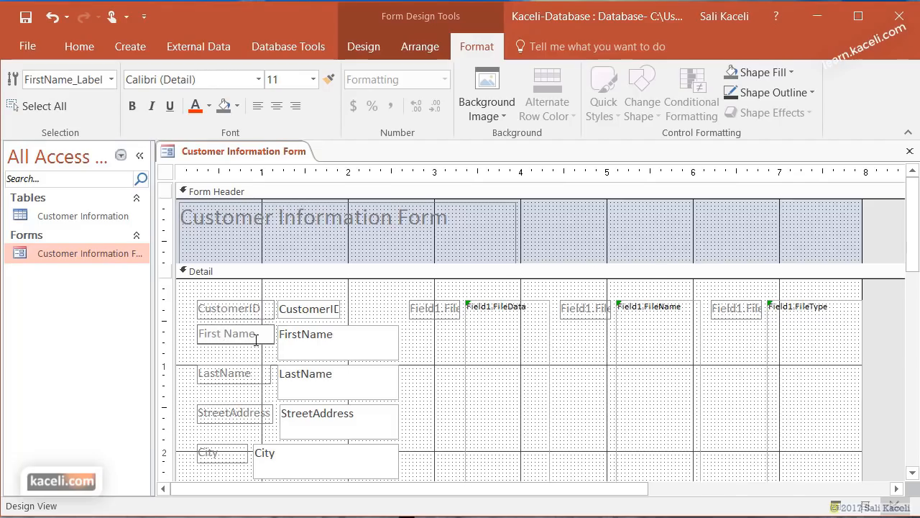
{"action": "left_click_drag", "start_coordinate": [255, 334], "coordinate": [151, 325]}
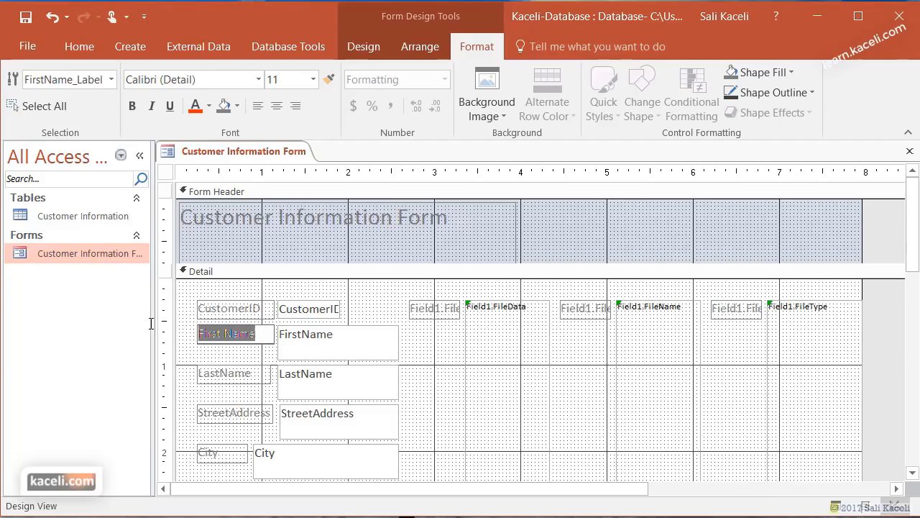
{"action": "left_click", "coordinate": [132, 106]}
{"action": "left_click", "coordinate": [232, 359]}
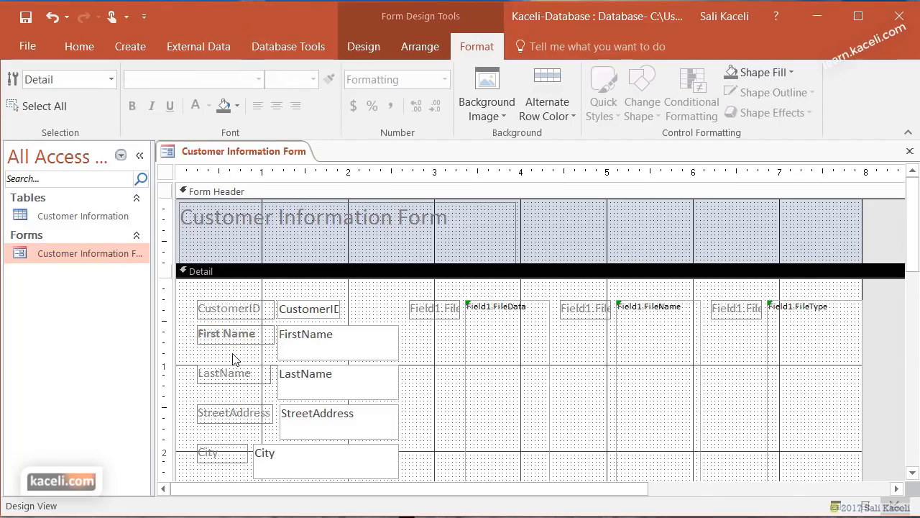
- Select the FirstName, LastName and StreetAddress value boxes, then edit inside the FirstName box
{"action": "left_click", "coordinate": [312, 347]}
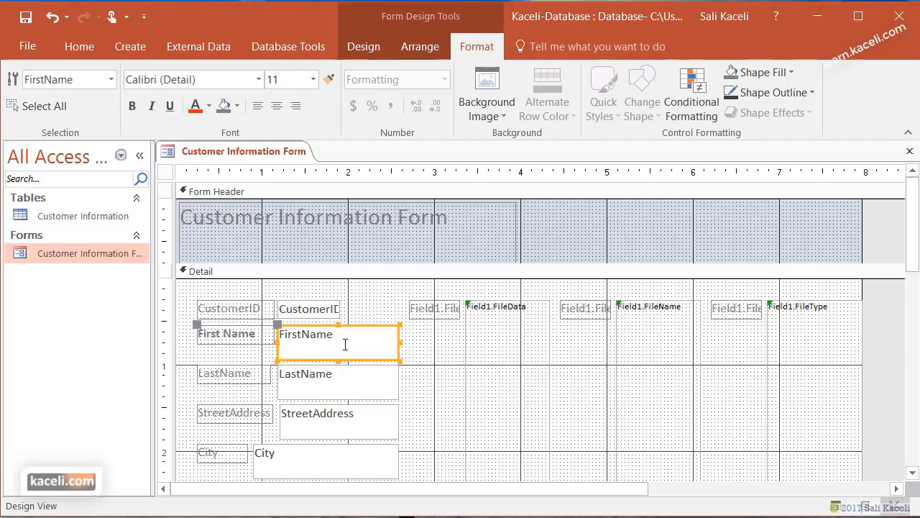
{"action": "left_click", "coordinate": [328, 383]}
{"action": "left_click", "coordinate": [322, 423]}
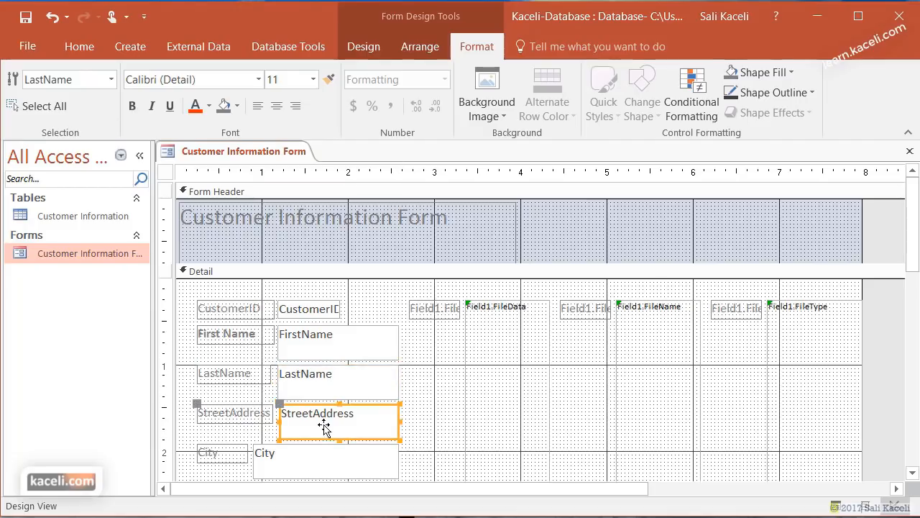
{"action": "left_click", "coordinate": [343, 338]}
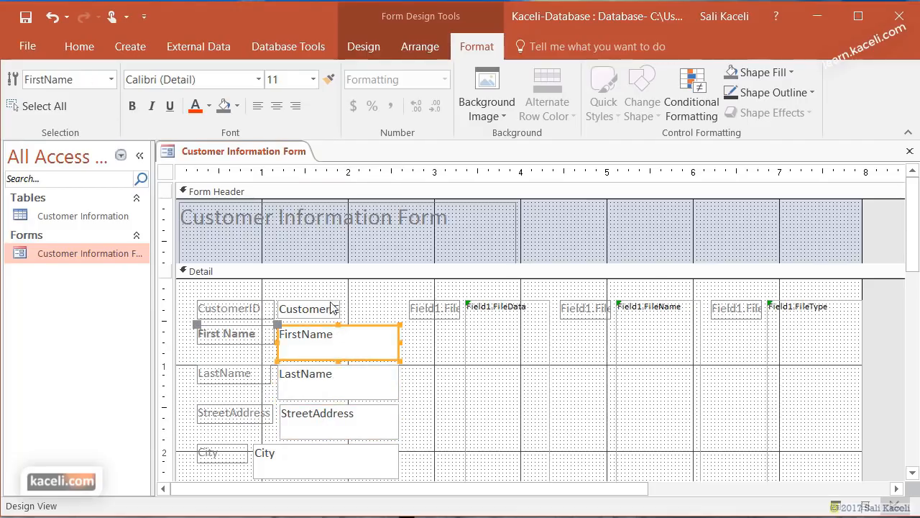
{"action": "left_click", "coordinate": [302, 334]}
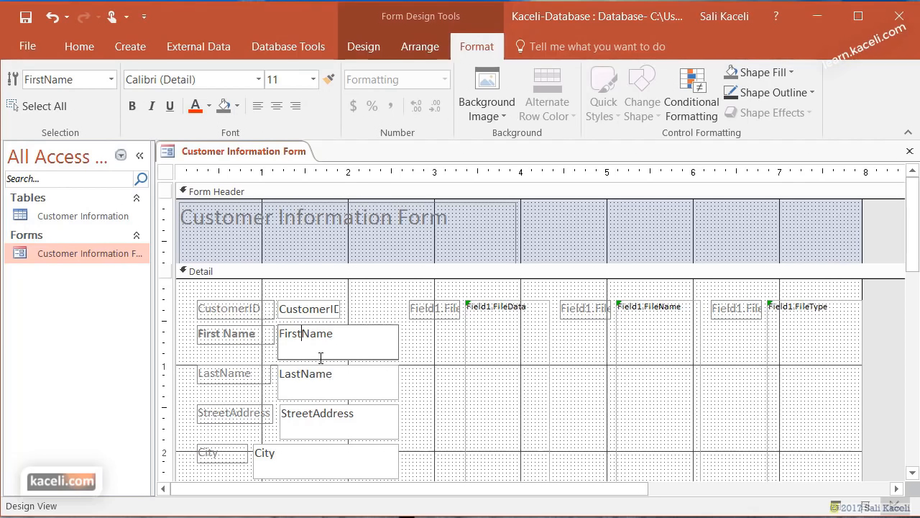
{"action": "right_click", "coordinate": [360, 349]}
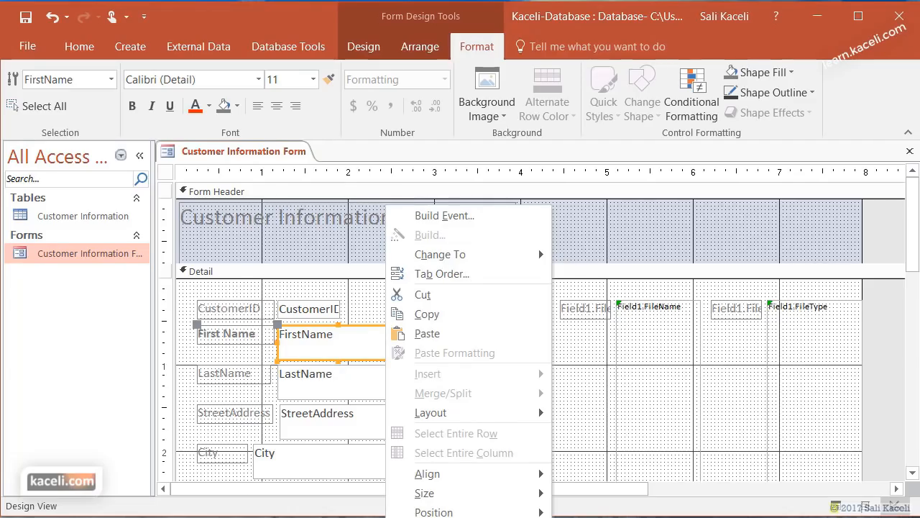
{"action": "left_click", "coordinate": [440, 517]}
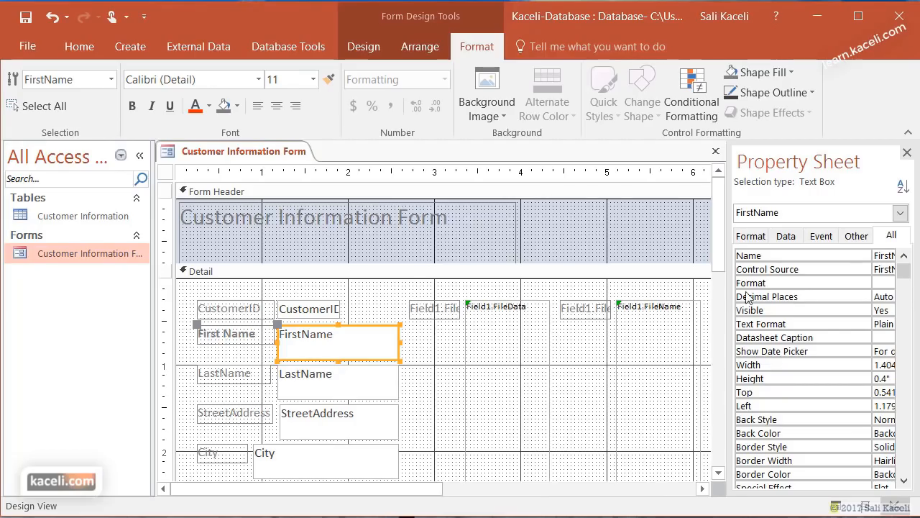
{"action": "left_click_drag", "start_coordinate": [727, 296], "coordinate": [628, 296]}
{"action": "left_click", "coordinate": [687, 236]}
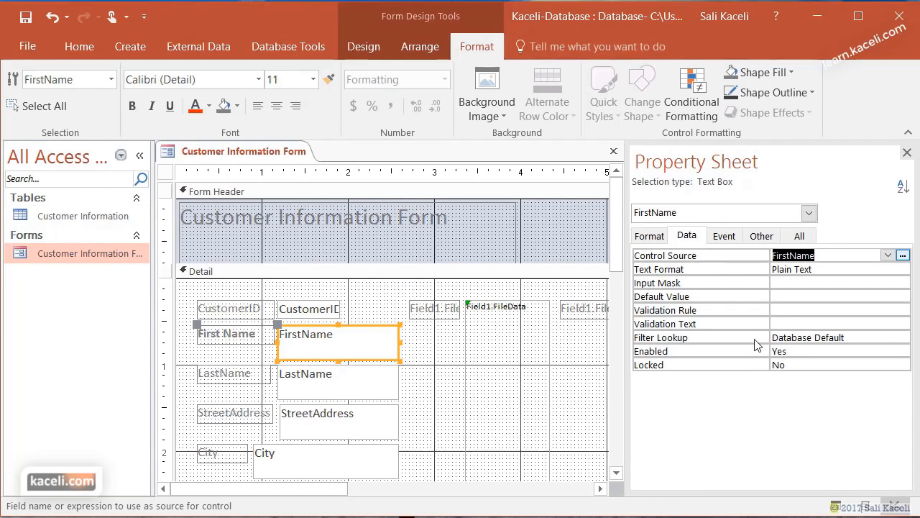
{"action": "left_click", "coordinate": [889, 255]}
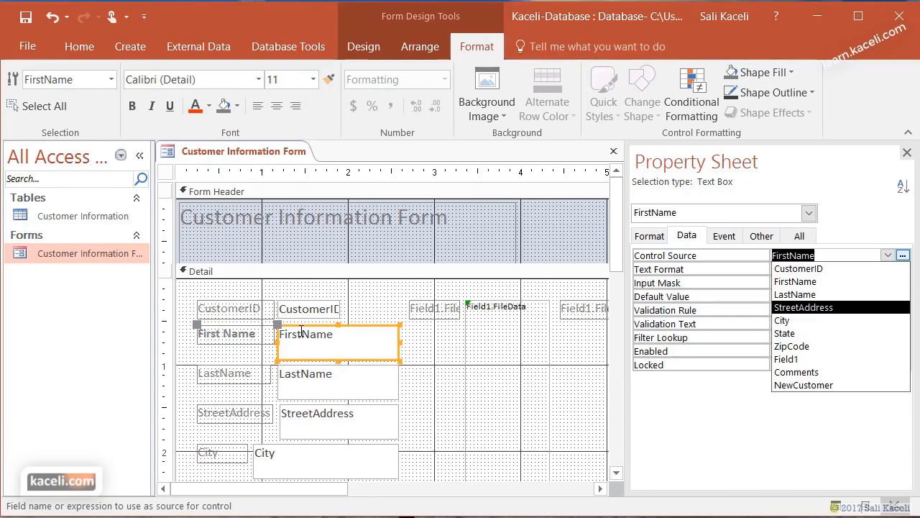
{"action": "left_click", "coordinate": [907, 152]}
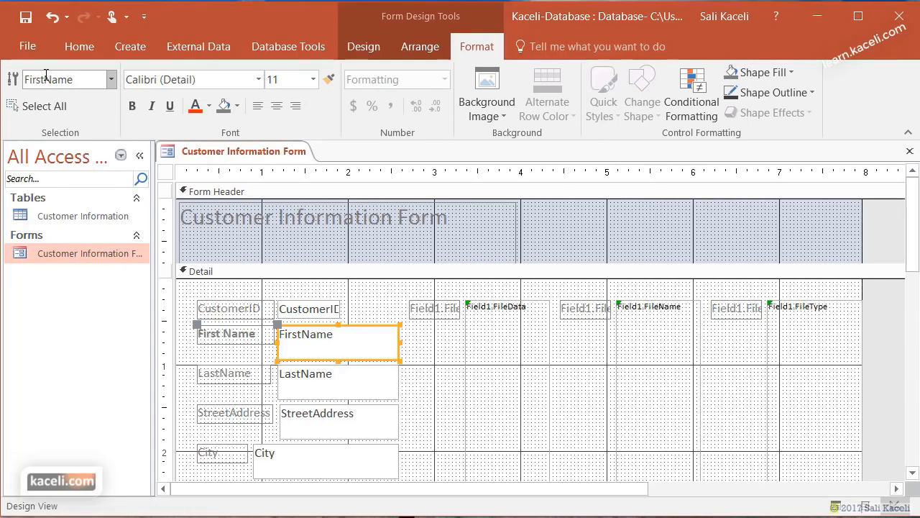
- Save the form design changes, reopen the form to check its records, then close it
{"action": "left_click", "coordinate": [910, 151]}
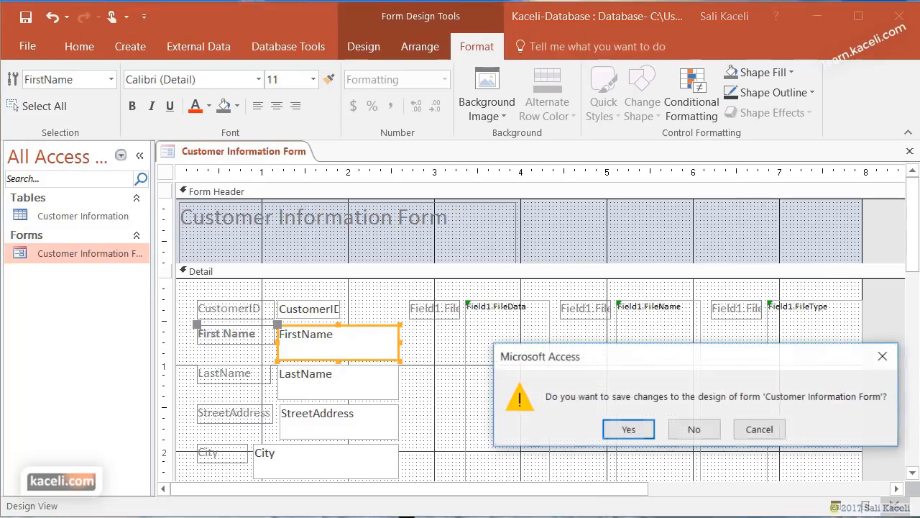
{"action": "left_click", "coordinate": [630, 430]}
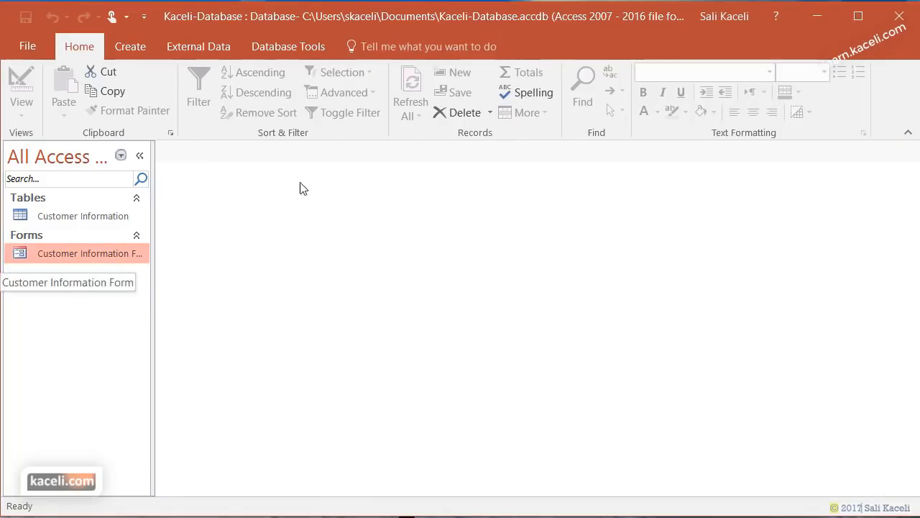
{"action": "double_click", "coordinate": [83, 252]}
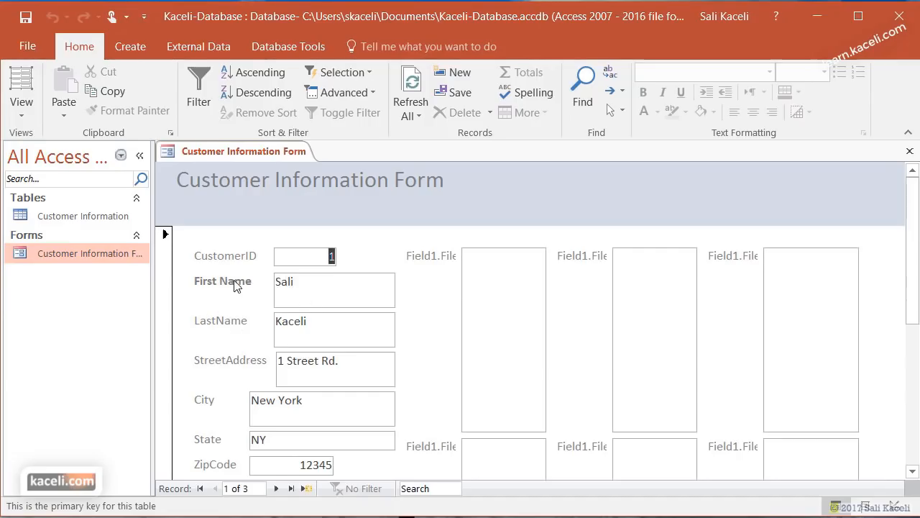
{"action": "left_click", "coordinate": [494, 294]}
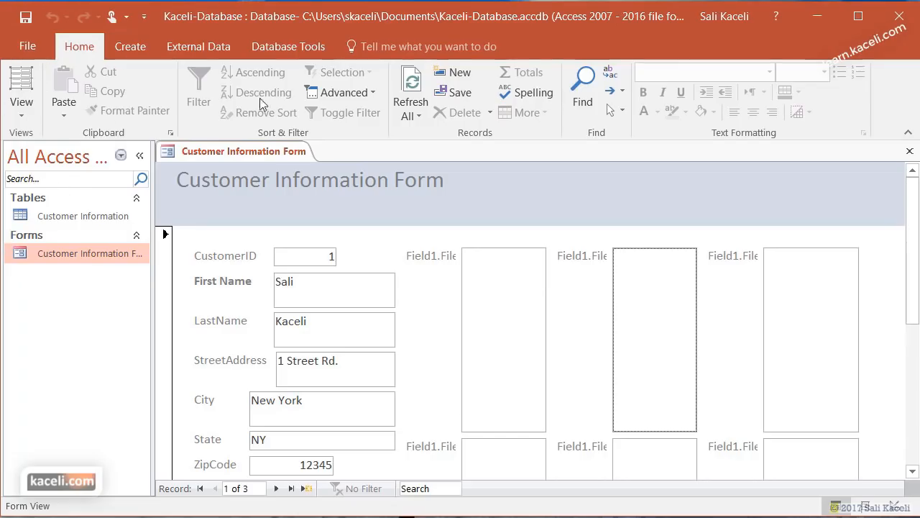
{"action": "left_click", "coordinate": [908, 153]}
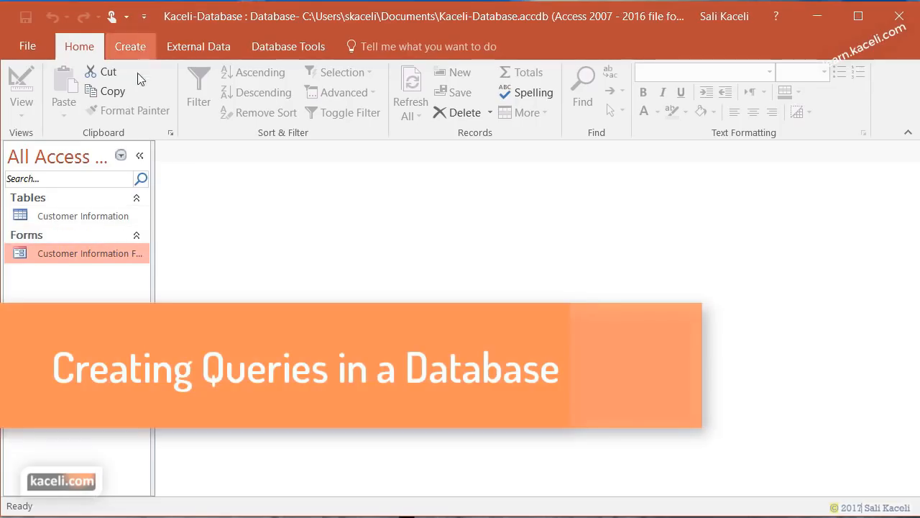
- Start the Simple Query Wizard on the Customer Information table
{"action": "left_click", "coordinate": [92, 218]}
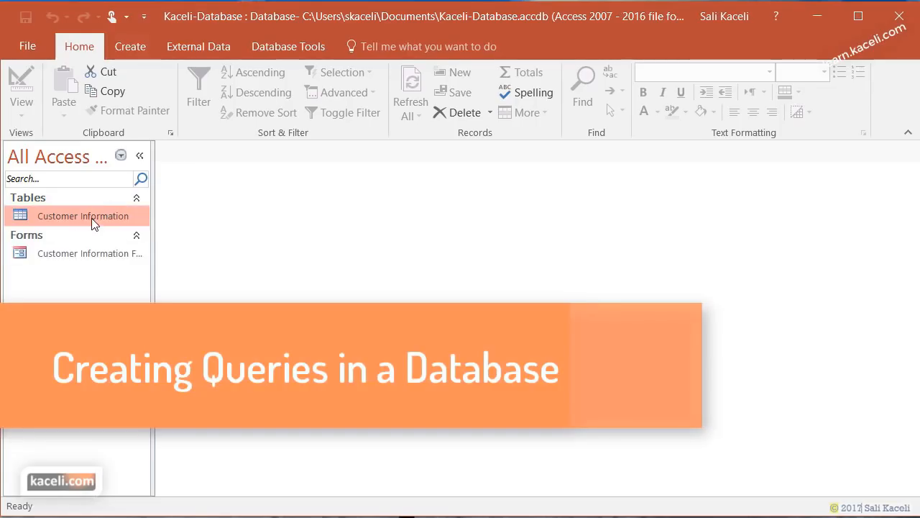
{"action": "left_click", "coordinate": [131, 44]}
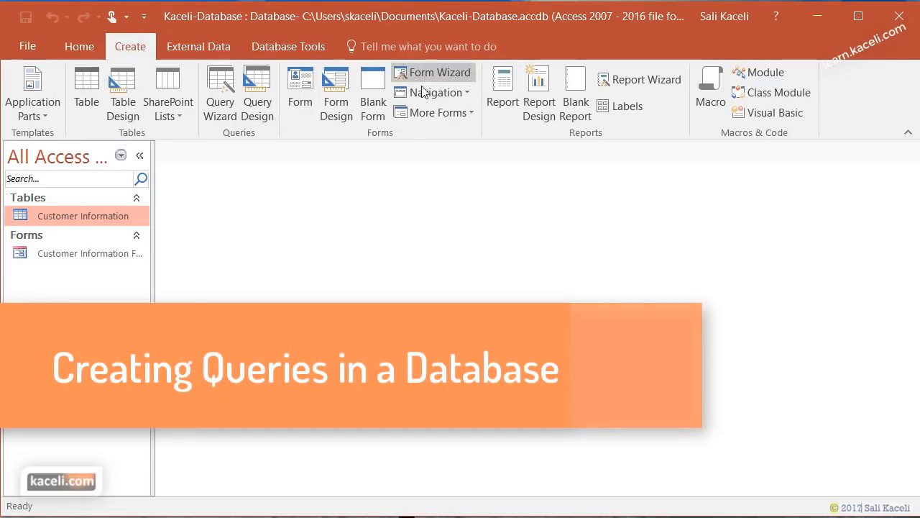
{"action": "left_click", "coordinate": [220, 92]}
{"action": "left_click", "coordinate": [523, 355]}
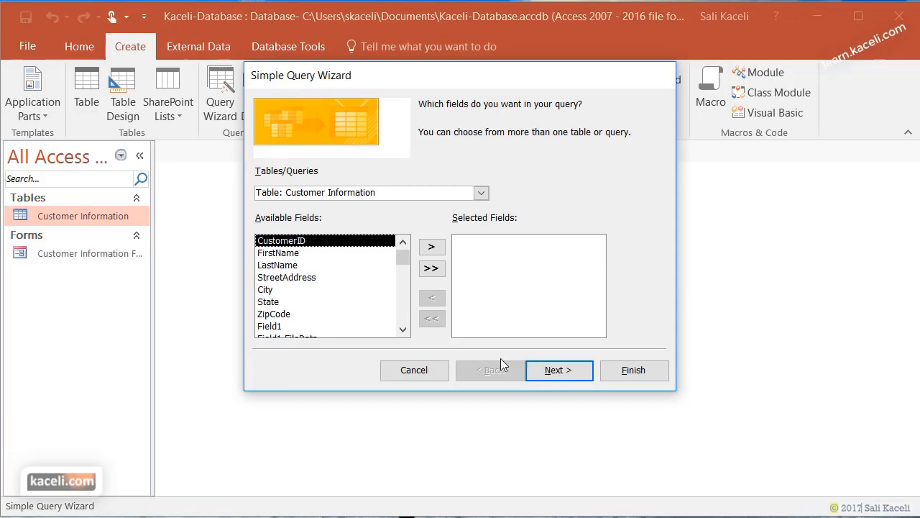
- Add FirstName, LastName, StreetAddress, City and ZipCode as a detail query titled Customer Information Query
{"action": "left_click", "coordinate": [295, 253]}
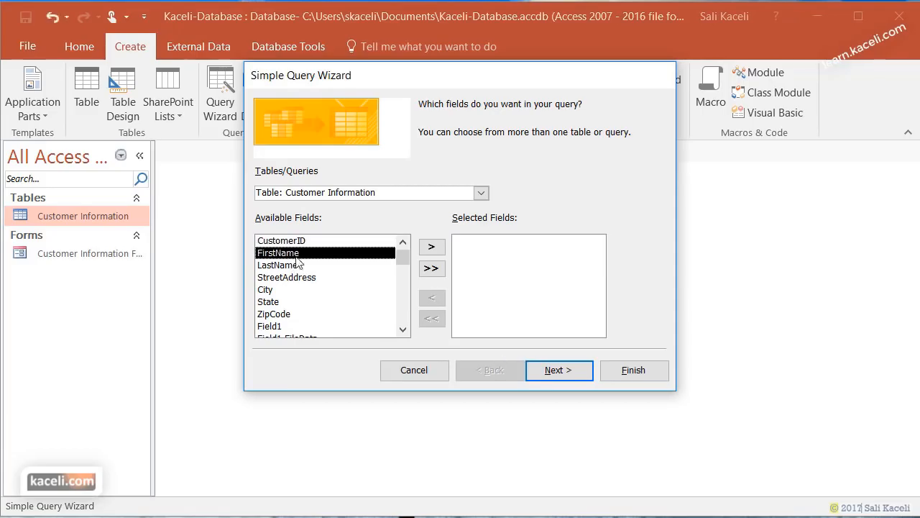
{"action": "left_click", "coordinate": [432, 247]}
{"action": "left_click", "coordinate": [434, 247]}
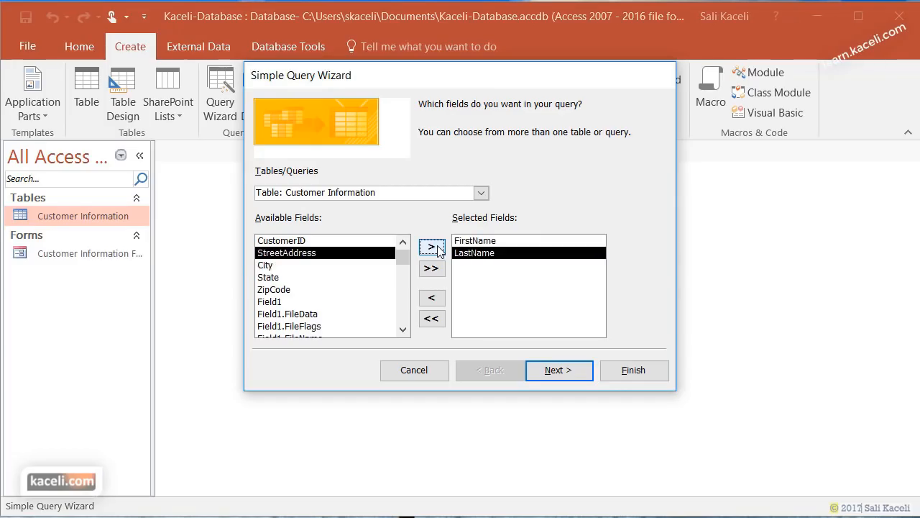
{"action": "left_click", "coordinate": [432, 247]}
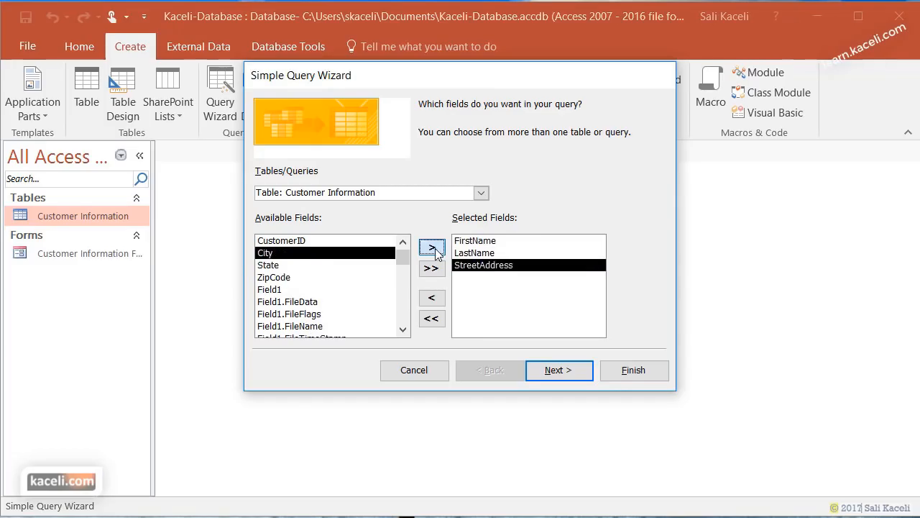
{"action": "left_click", "coordinate": [432, 247]}
{"action": "left_click", "coordinate": [319, 265]}
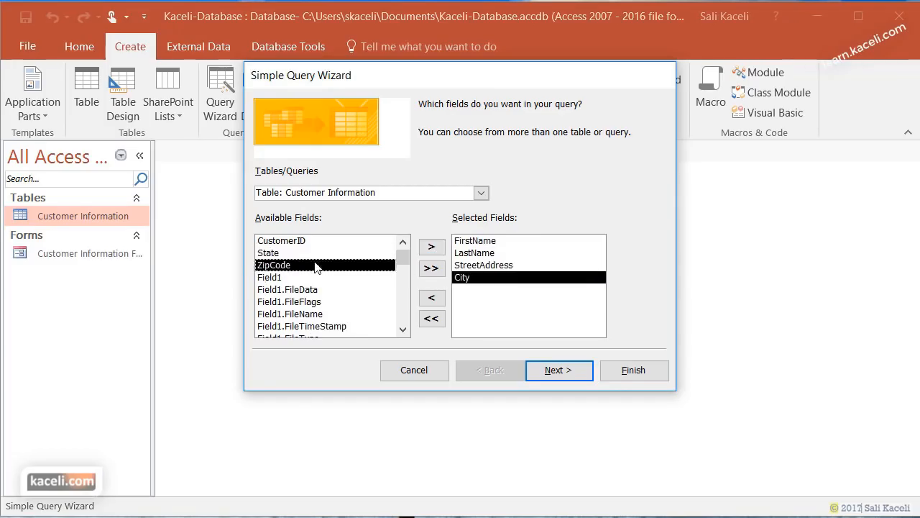
{"action": "left_click", "coordinate": [432, 247]}
{"action": "left_click", "coordinate": [566, 373]}
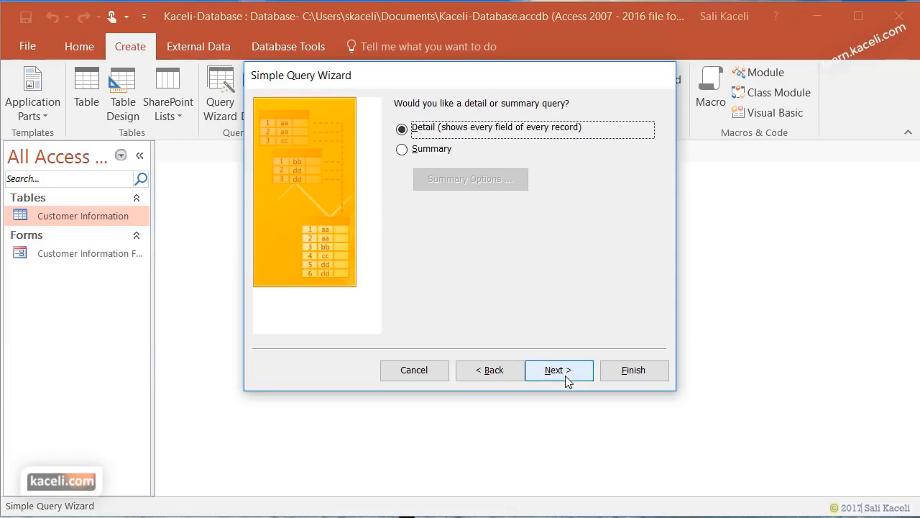
{"action": "left_click", "coordinate": [566, 376]}
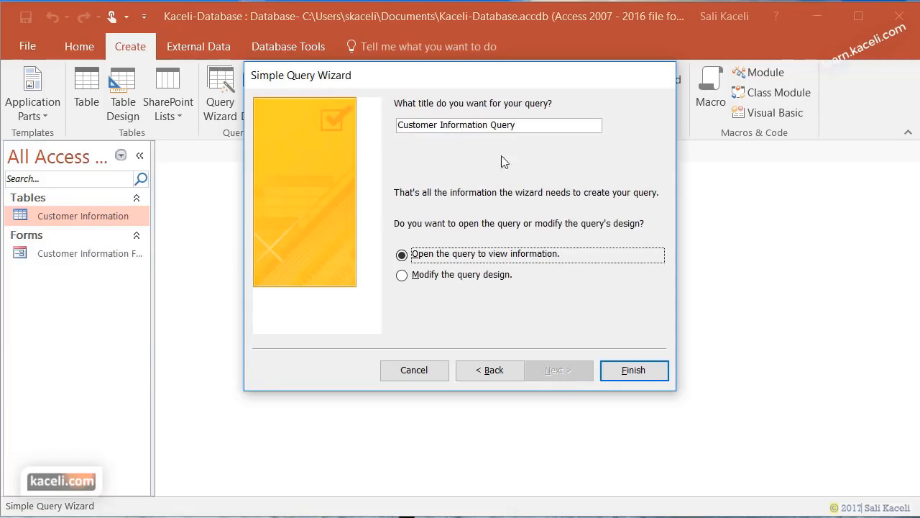
{"action": "left_click", "coordinate": [522, 129]}
- Finish the wizard, review the FirstName, LastName, StreetAddress and City columns, then close the results
{"action": "left_click", "coordinate": [624, 371]}
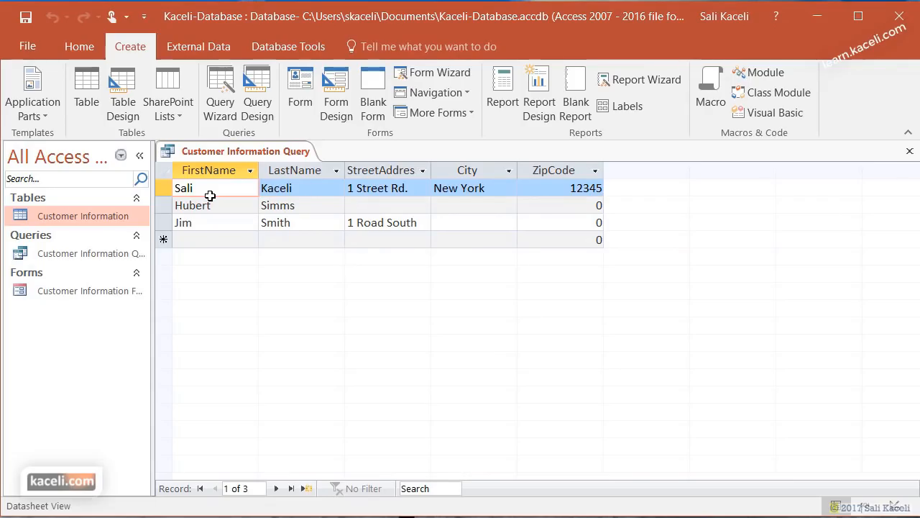
{"action": "left_click", "coordinate": [229, 271]}
{"action": "left_click", "coordinate": [287, 167]}
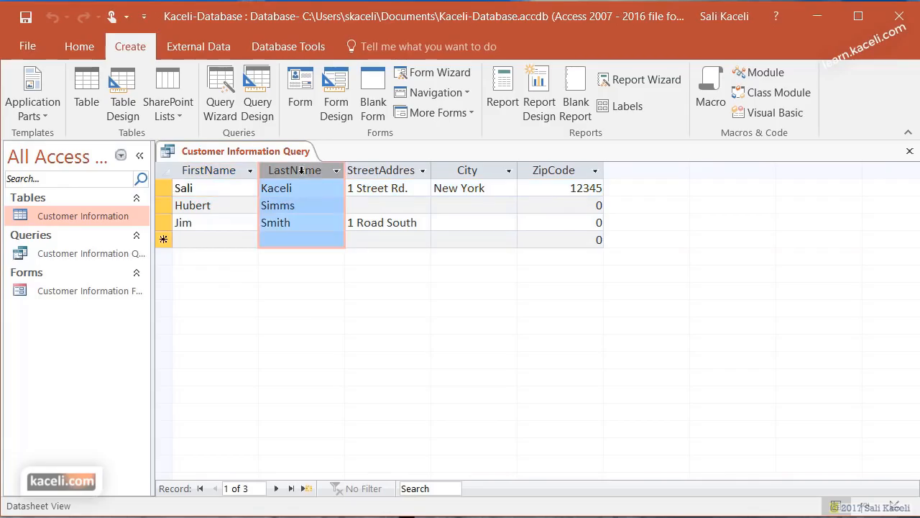
{"action": "left_click", "coordinate": [400, 170]}
{"action": "left_click", "coordinate": [482, 170]}
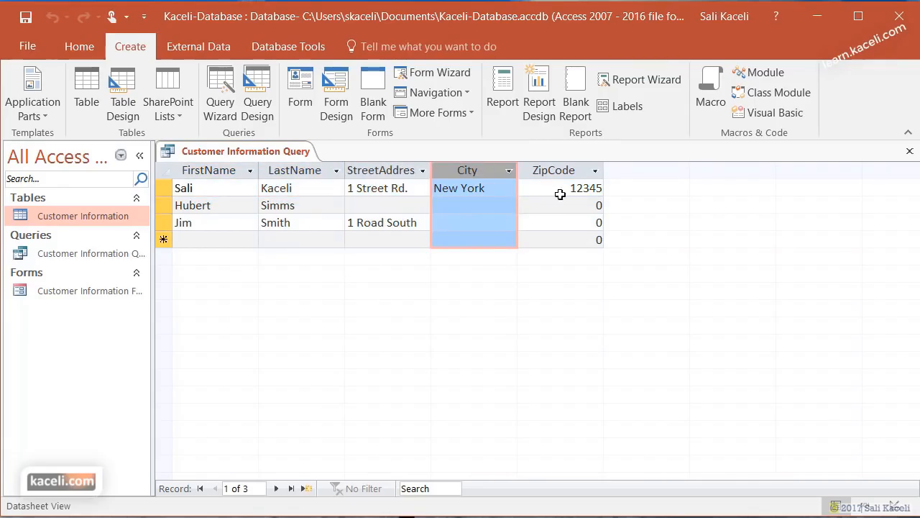
{"action": "key", "text": "ctrl+w"}
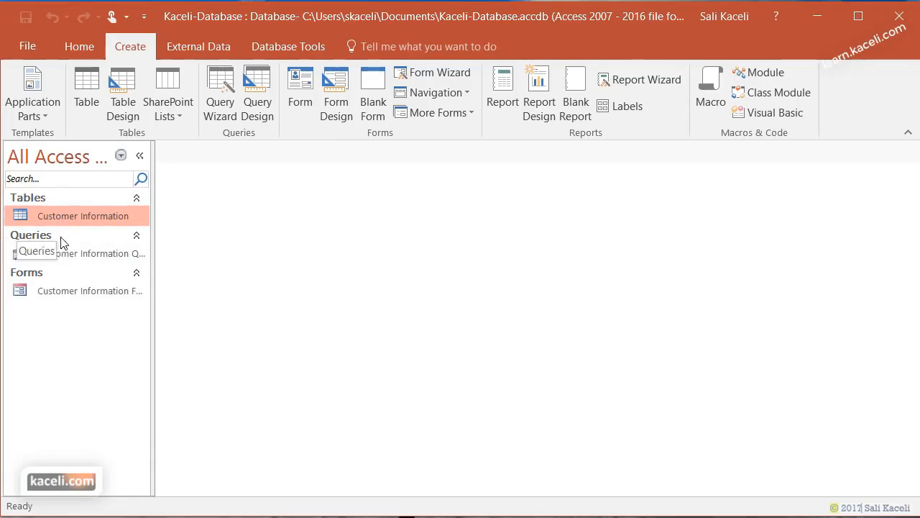
- Reopen the Customer Information Query from the navigation pane and close it again
{"action": "left_click", "coordinate": [67, 254]}
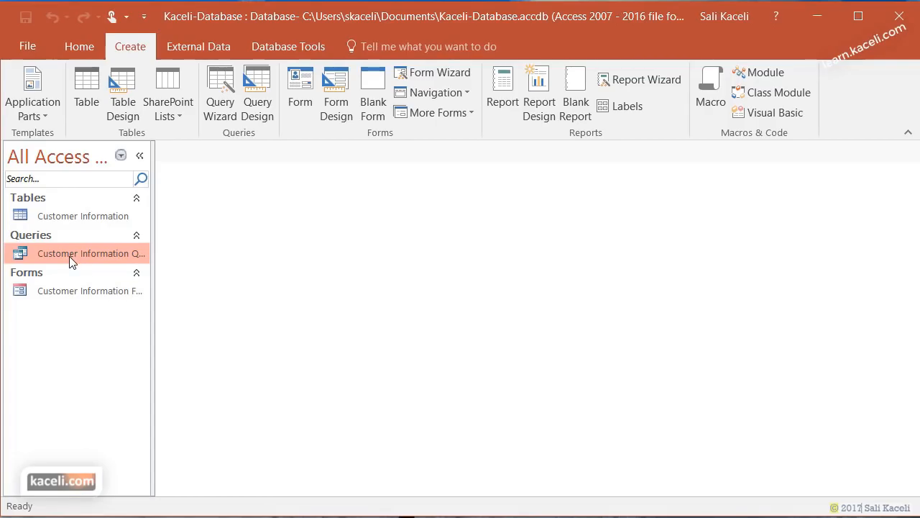
{"action": "double_click", "coordinate": [69, 256]}
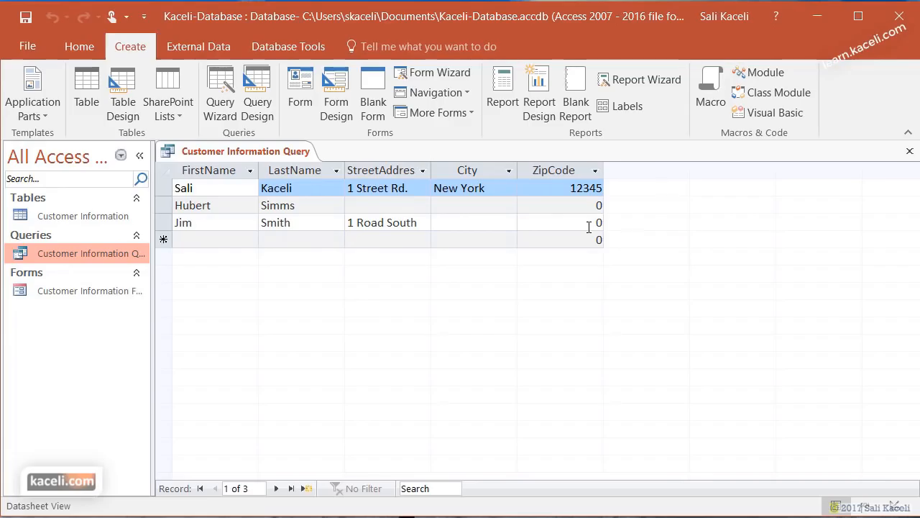
{"action": "left_click", "coordinate": [910, 151]}
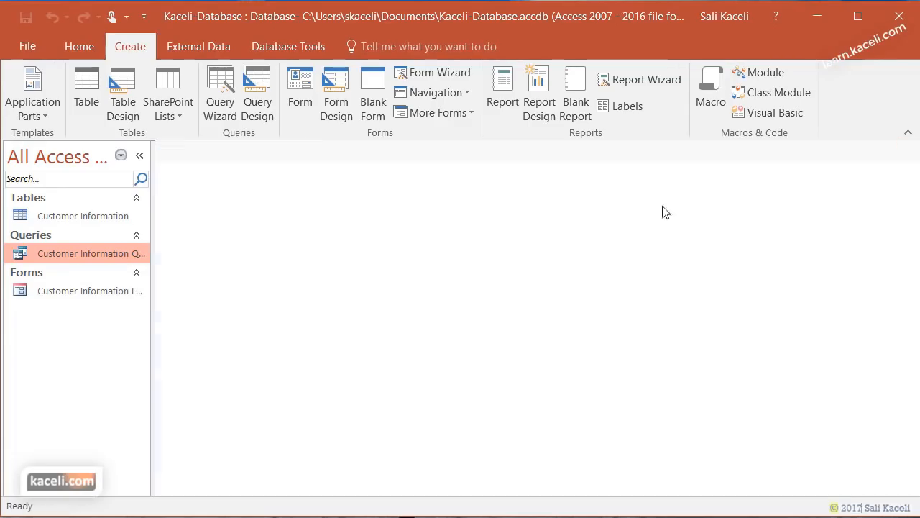
- Add a new record 'Customer' 'Number 4' in the form, then open the query to confirm it
{"action": "double_click", "coordinate": [68, 292]}
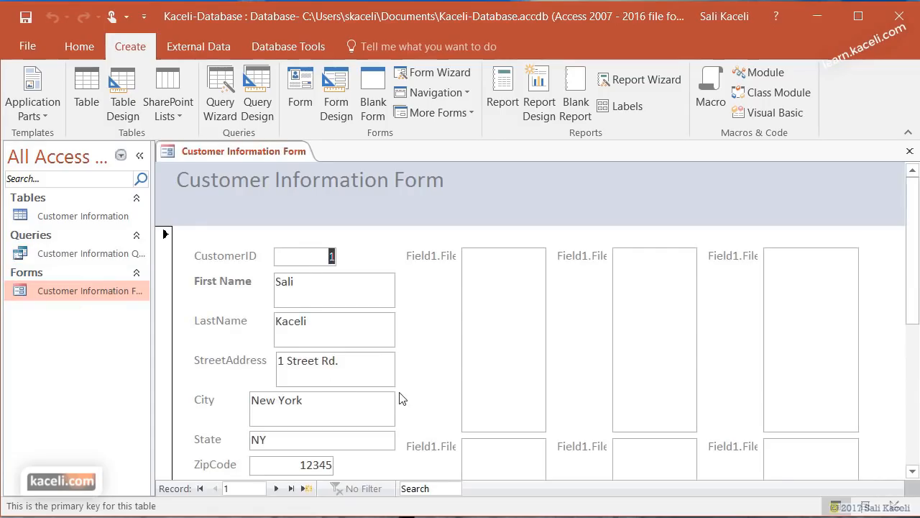
{"action": "scroll", "coordinate": [341, 384], "scroll_direction": "down", "scroll_amount": 2}
{"action": "scroll", "coordinate": [288, 471], "scroll_direction": "down", "scroll_amount": 1}
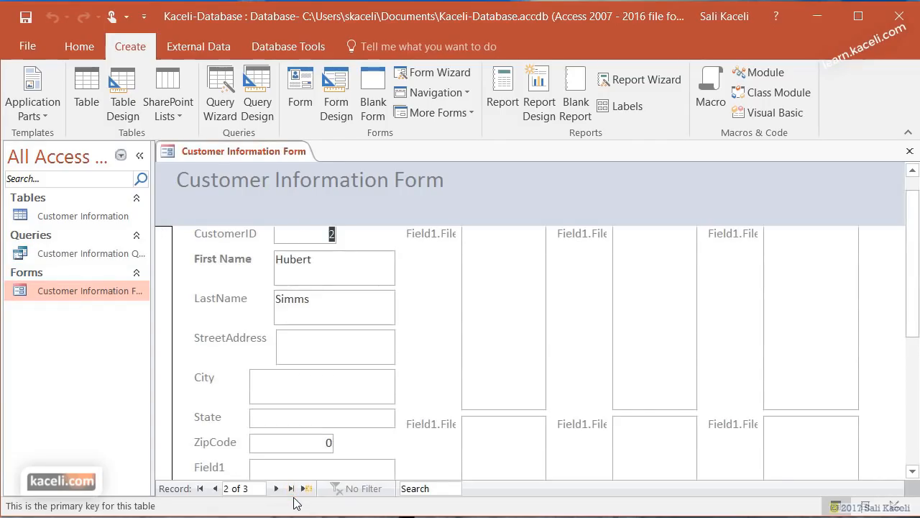
{"action": "left_click", "coordinate": [291, 489]}
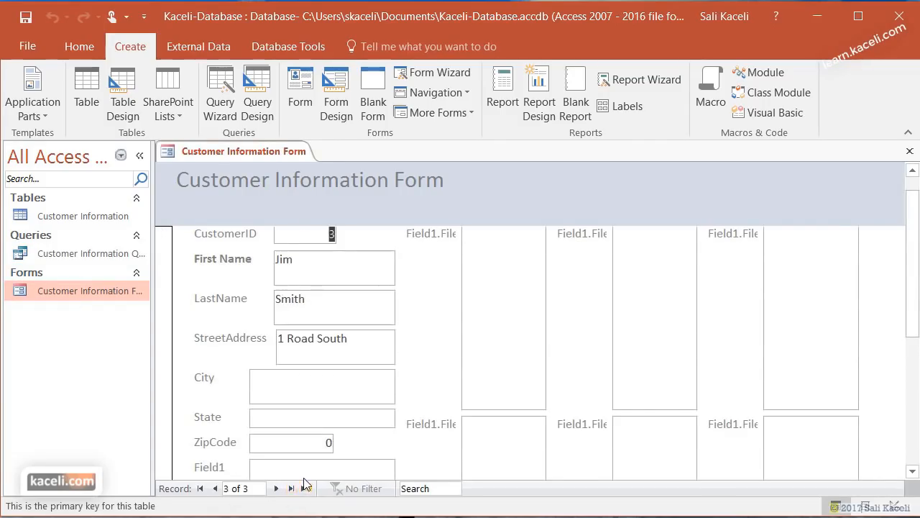
{"action": "left_click", "coordinate": [306, 489]}
{"action": "left_click", "coordinate": [317, 260]}
{"action": "type", "text": "Customer"}
{"action": "key", "text": "Tab"}
{"action": "type", "text": "Number 4"}
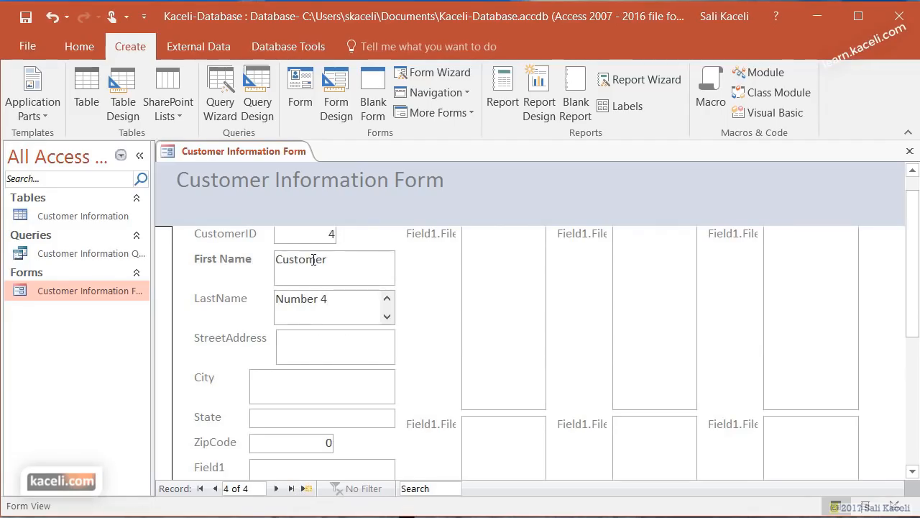
{"action": "left_click", "coordinate": [911, 151]}
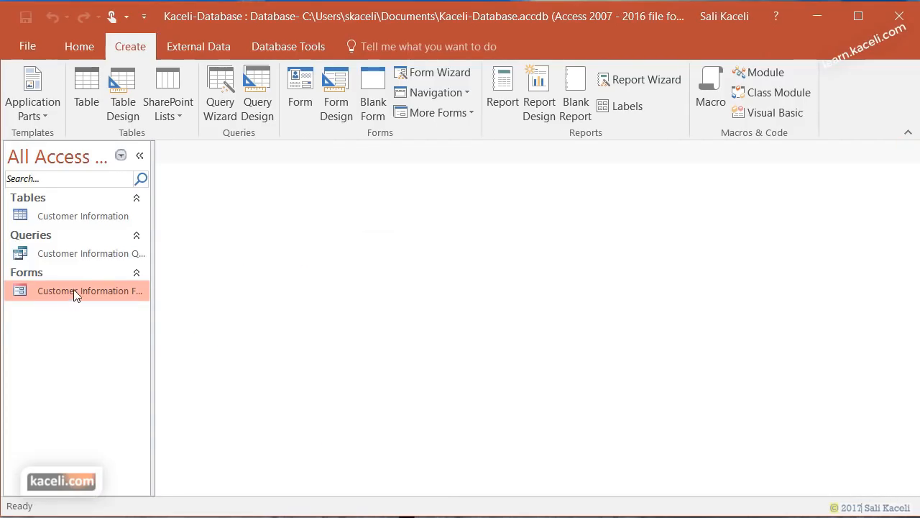
{"action": "double_click", "coordinate": [66, 254]}
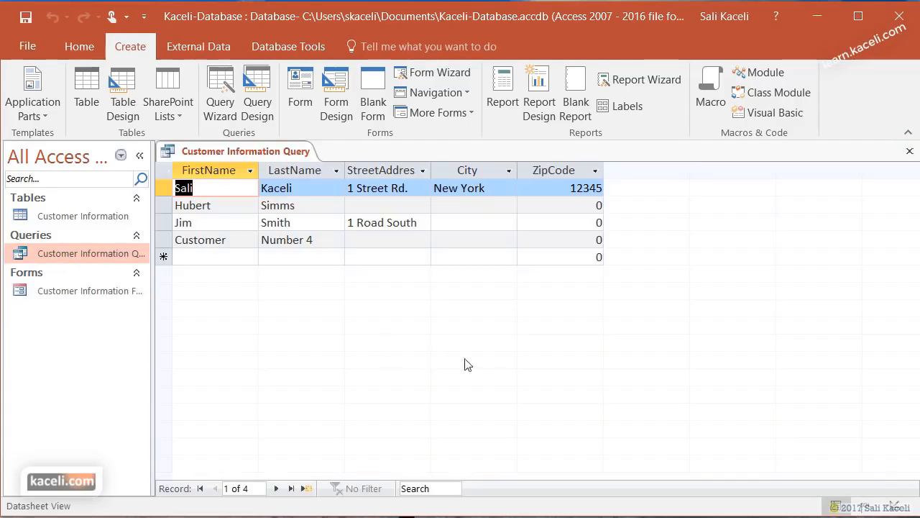
{"action": "left_click", "coordinate": [217, 256]}
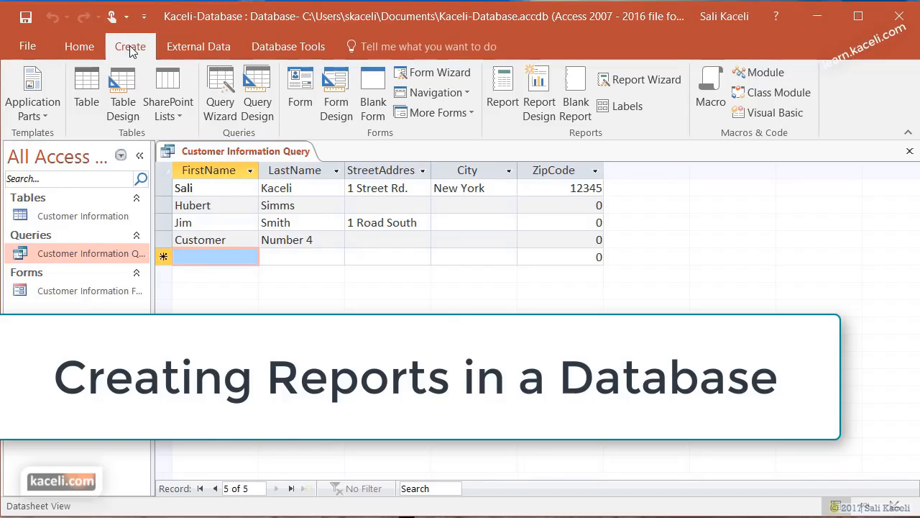
- Start the Report Wizard with the Customer Information table as its source
{"action": "left_click", "coordinate": [67, 222]}
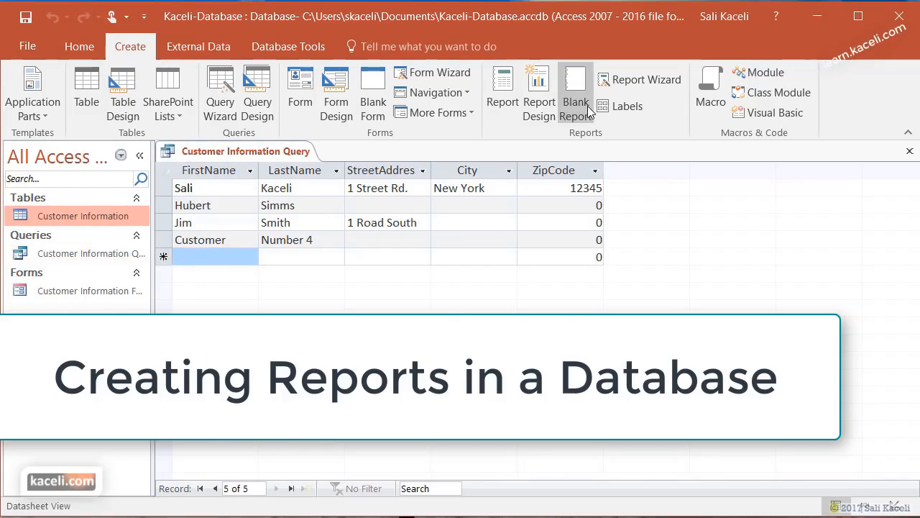
{"action": "left_click", "coordinate": [619, 80]}
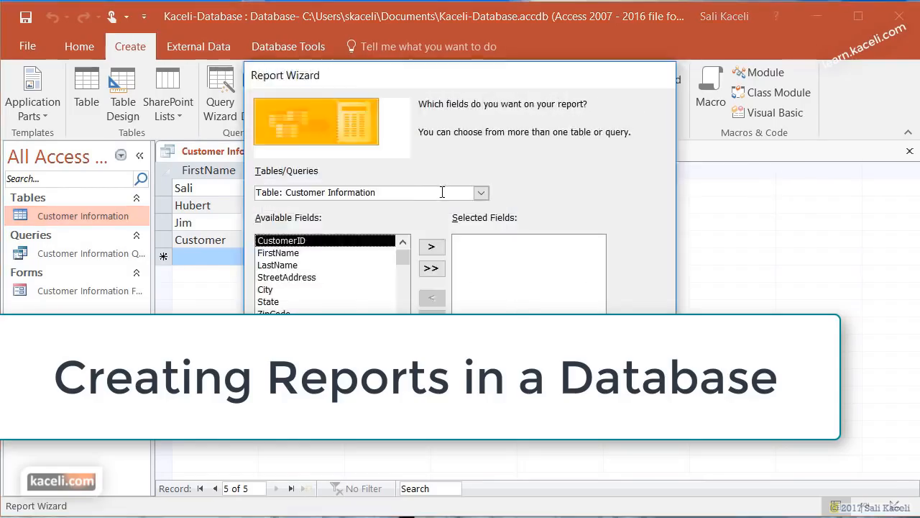
{"action": "left_click", "coordinate": [480, 194]}
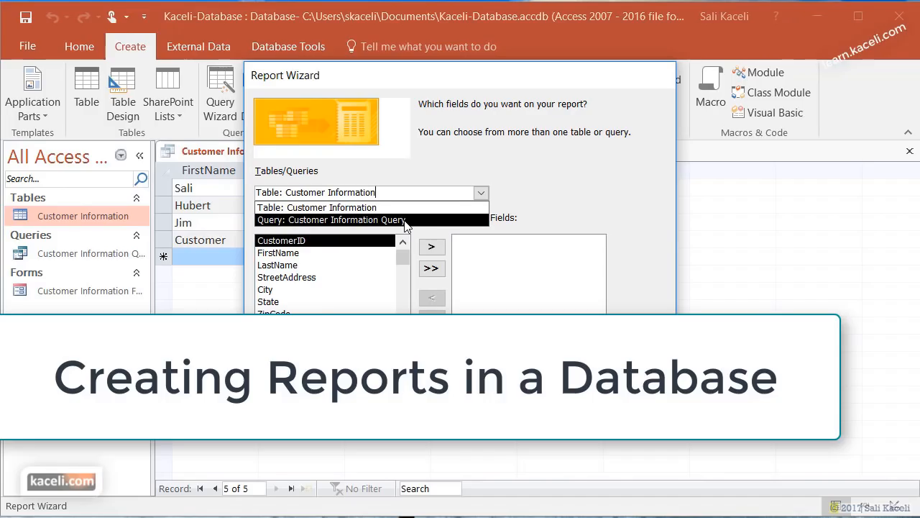
{"action": "left_click", "coordinate": [324, 207]}
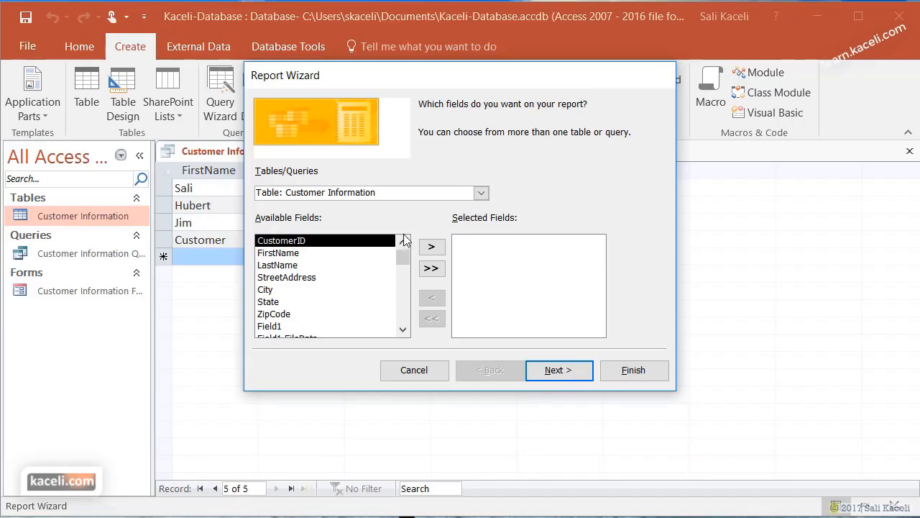
- Add CustomerID, FirstName, LastName, StreetAddress, City, State and ZipCode to the report
{"action": "left_click", "coordinate": [337, 255]}
{"action": "left_click", "coordinate": [334, 241]}
{"action": "left_click", "coordinate": [432, 248]}
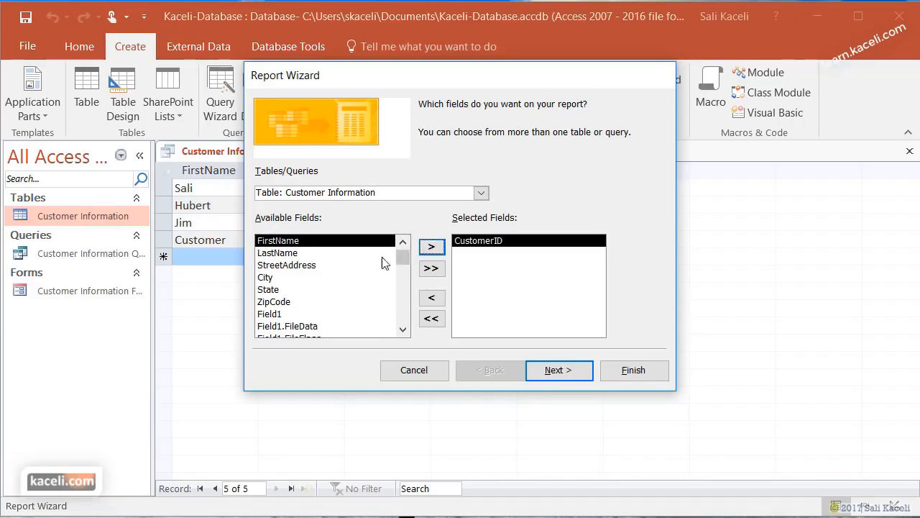
{"action": "left_click", "coordinate": [433, 248]}
{"action": "left_click", "coordinate": [432, 248]}
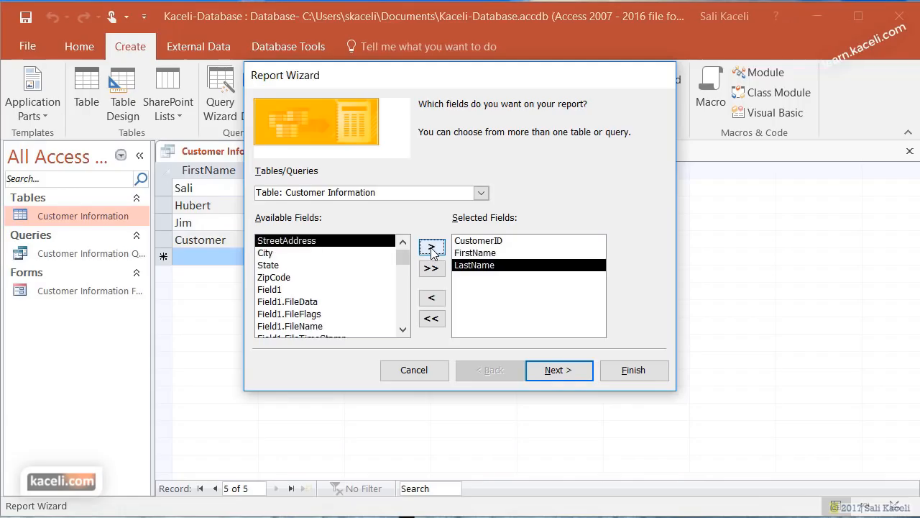
{"action": "left_click", "coordinate": [432, 248]}
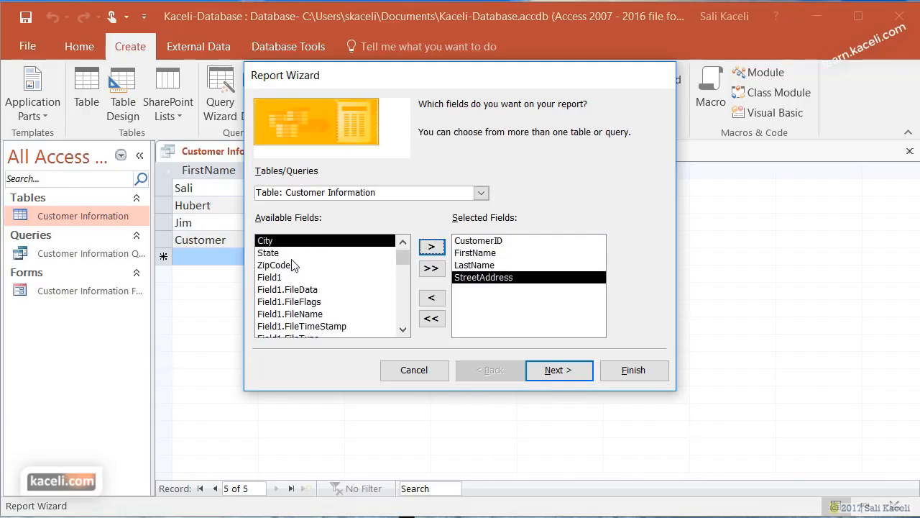
{"action": "left_click", "coordinate": [431, 248]}
{"action": "left_click", "coordinate": [432, 248]}
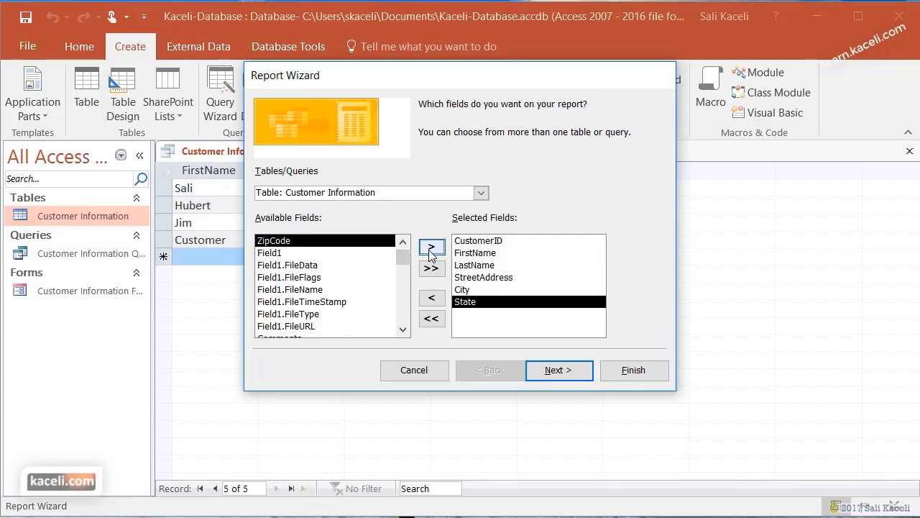
{"action": "left_click", "coordinate": [431, 249]}
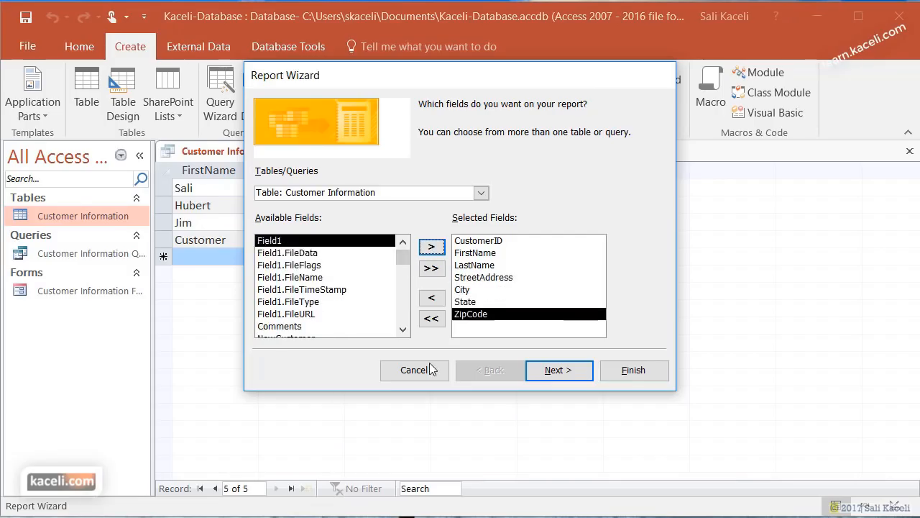
{"action": "left_click", "coordinate": [572, 374]}
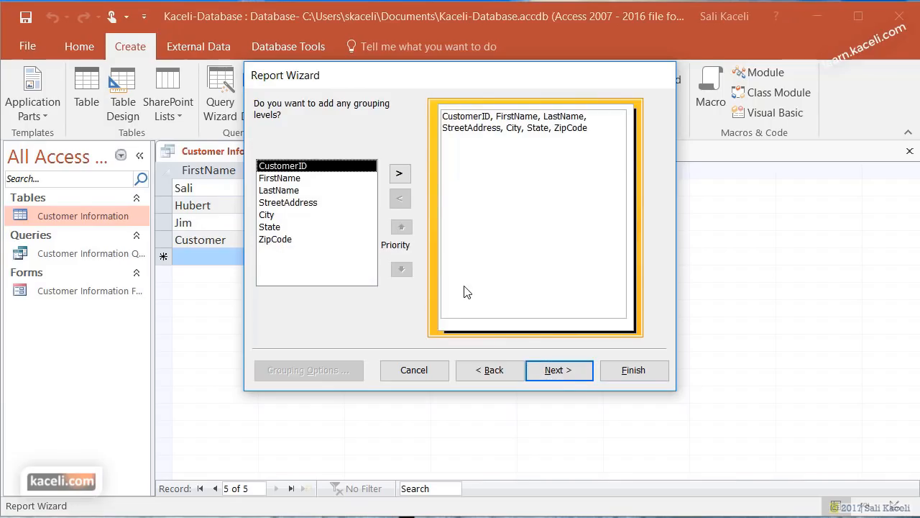
- Skip grouping, sort by FirstName, keep the title Customer Information, and finish to preview
{"action": "left_click", "coordinate": [569, 374]}
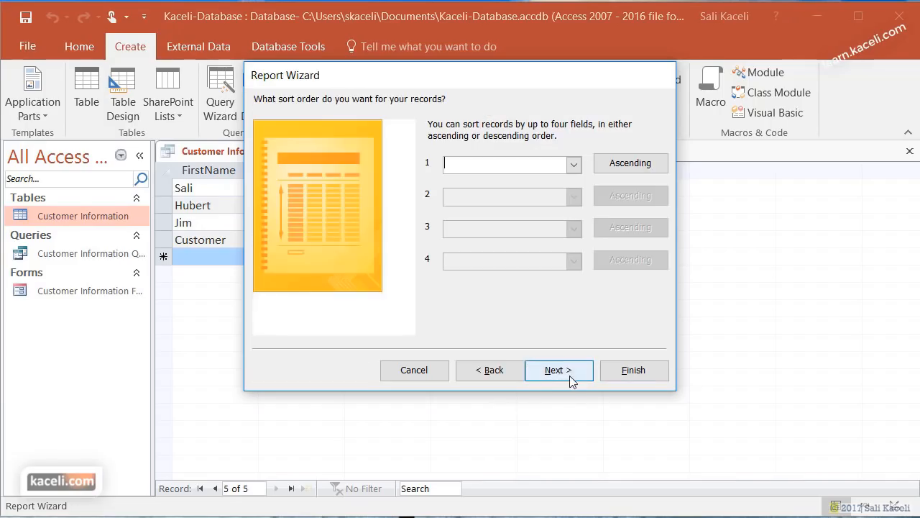
{"action": "left_click", "coordinate": [574, 164]}
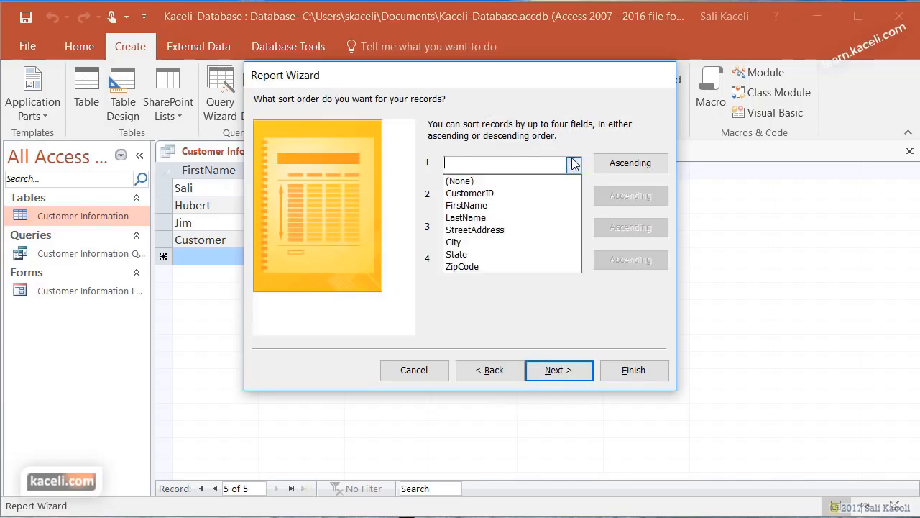
{"action": "left_click", "coordinate": [492, 206]}
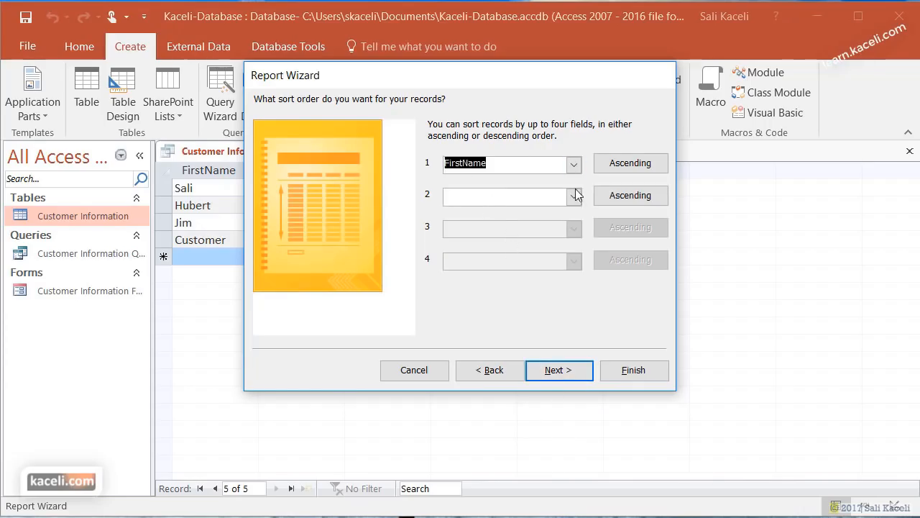
{"action": "left_click", "coordinate": [565, 371]}
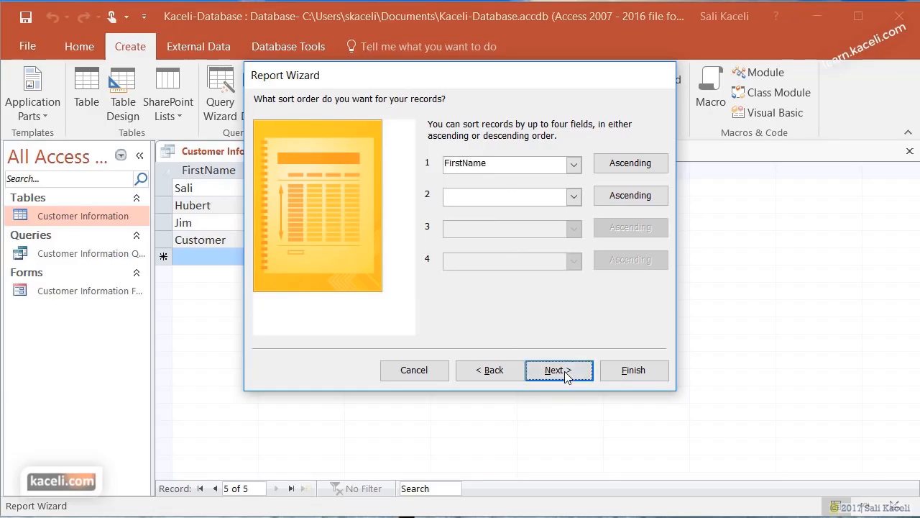
{"action": "left_click", "coordinate": [567, 372]}
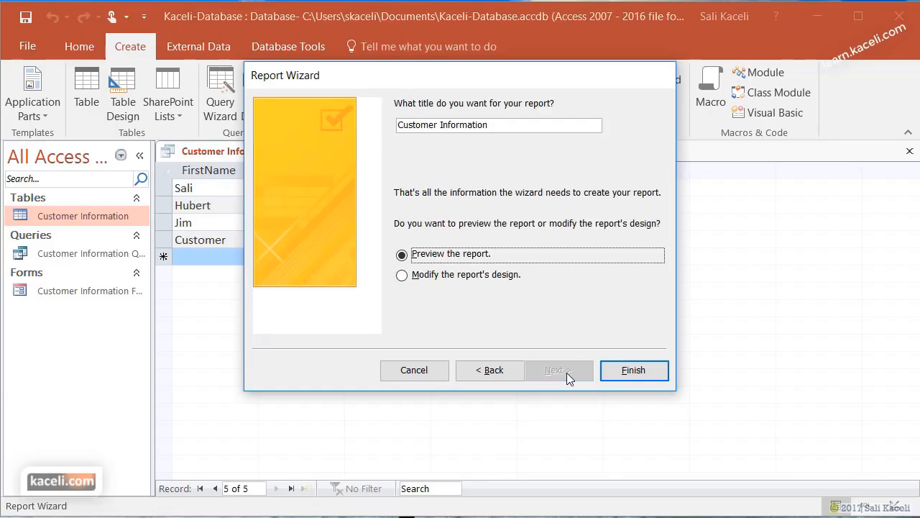
{"action": "left_click", "coordinate": [633, 371]}
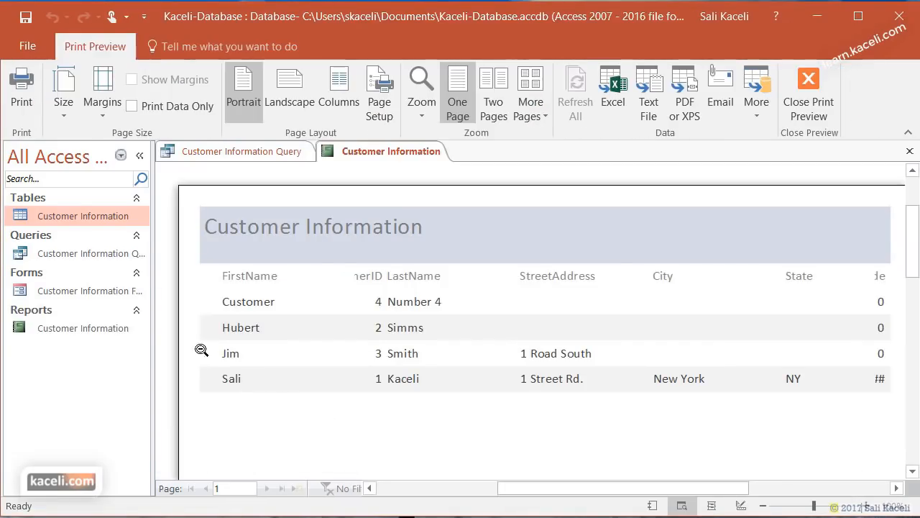
{"action": "left_click", "coordinate": [97, 333]}
{"action": "scroll", "coordinate": [446, 305], "scroll_direction": "down", "scroll_amount": 5}
{"action": "scroll", "coordinate": [536, 391], "scroll_direction": "down", "scroll_amount": 5}
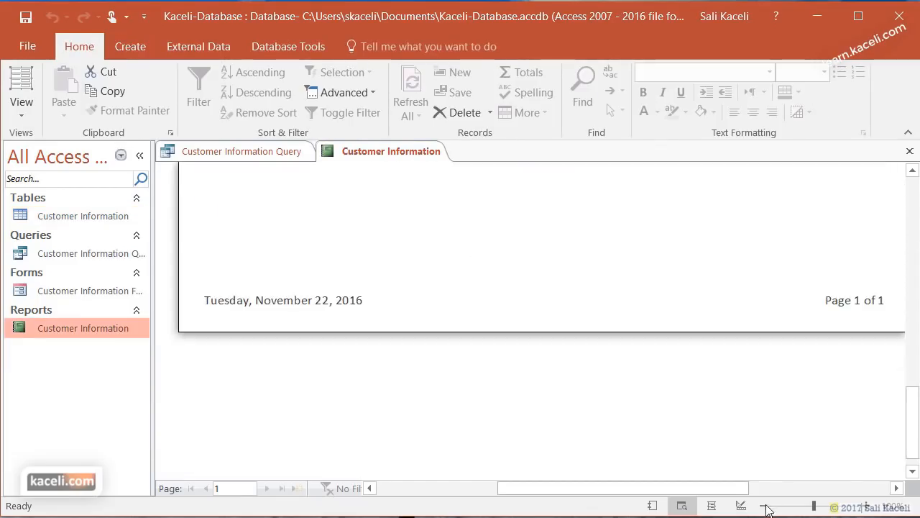
{"action": "left_click", "coordinate": [768, 506]}
{"action": "left_click", "coordinate": [768, 506]}
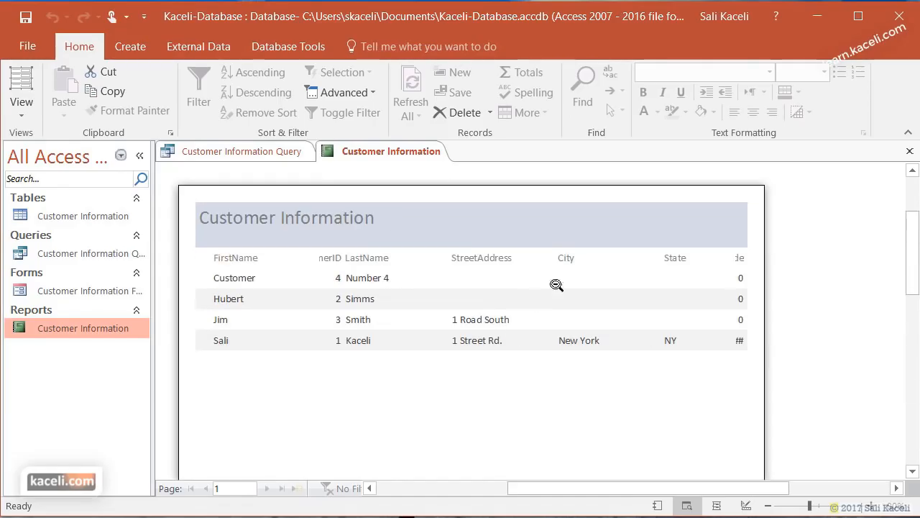
{"action": "left_click", "coordinate": [876, 508]}
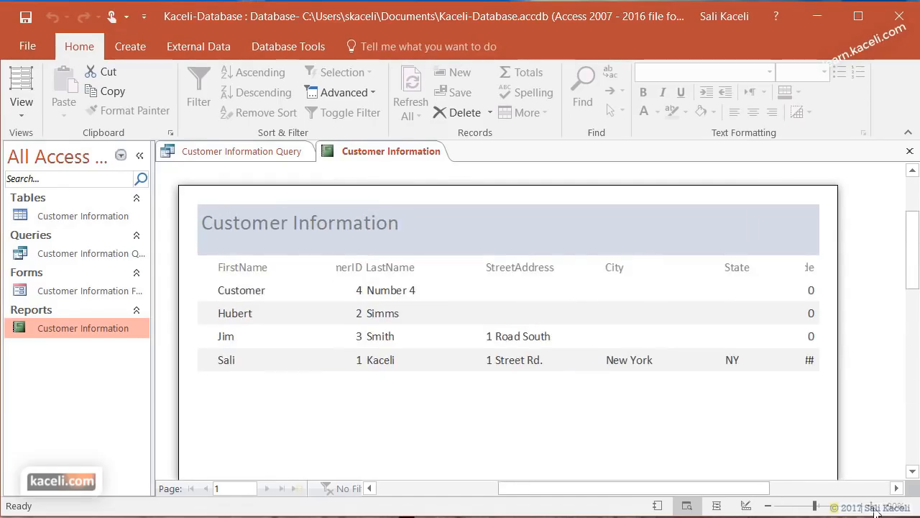
{"action": "left_click", "coordinate": [876, 508]}
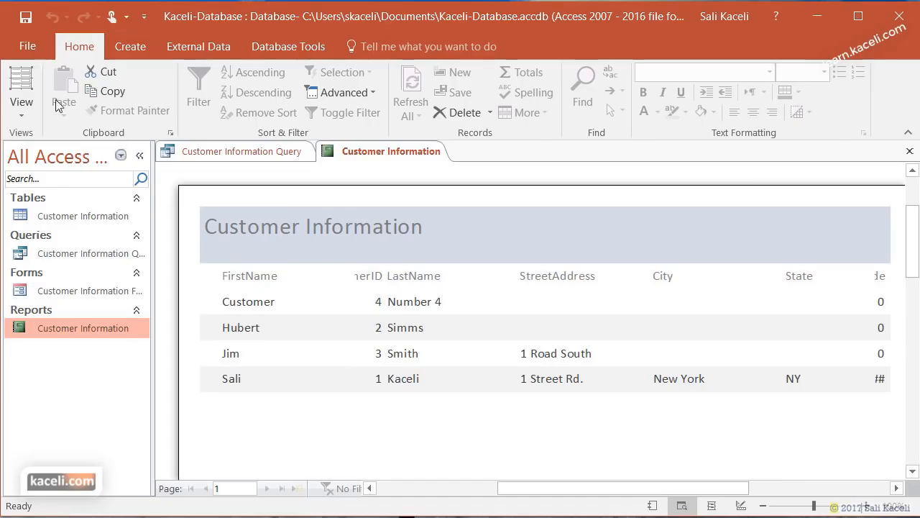
{"action": "left_click", "coordinate": [22, 111]}
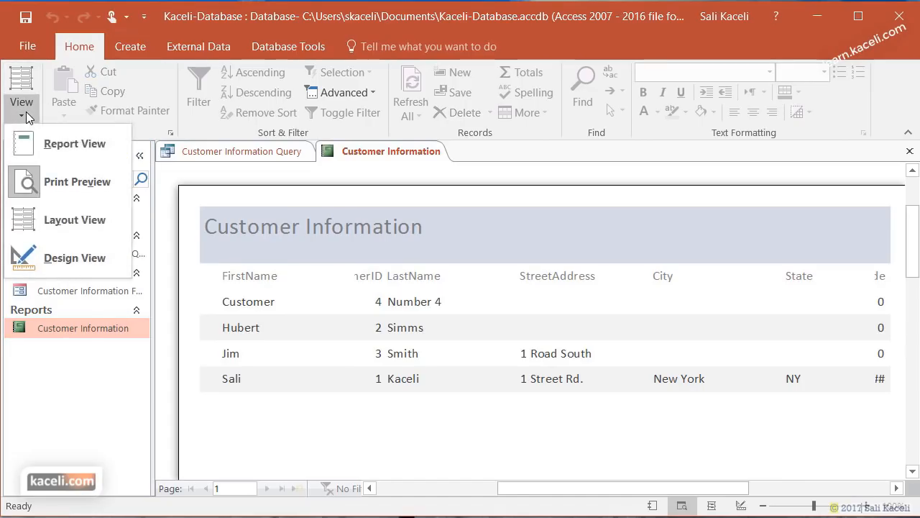
- In Layout View, make the FirstName and LastName columns narrower
{"action": "left_click", "coordinate": [72, 219]}
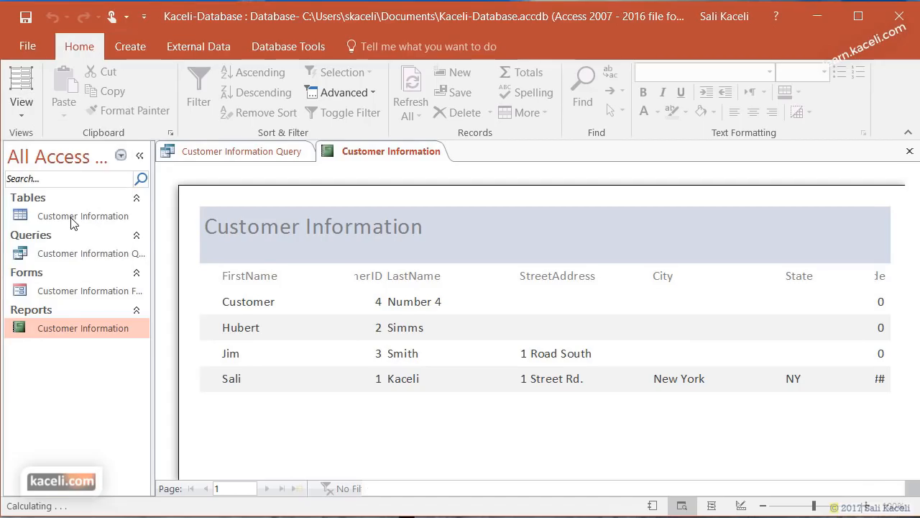
{"action": "left_click_drag", "start_coordinate": [325, 277], "coordinate": [306, 279]}
{"action": "left_click", "coordinate": [379, 261]}
{"action": "left_click_drag", "start_coordinate": [494, 252], "coordinate": [434, 255]}
- Select the ZipCode and State columns and the detail rows, then clear the selection
{"action": "left_click", "coordinate": [847, 230]}
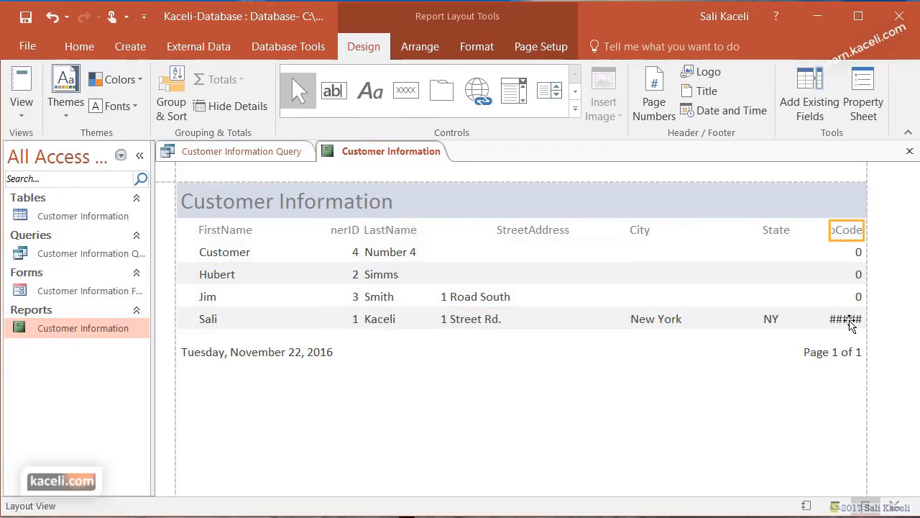
{"action": "left_click", "coordinate": [843, 323]}
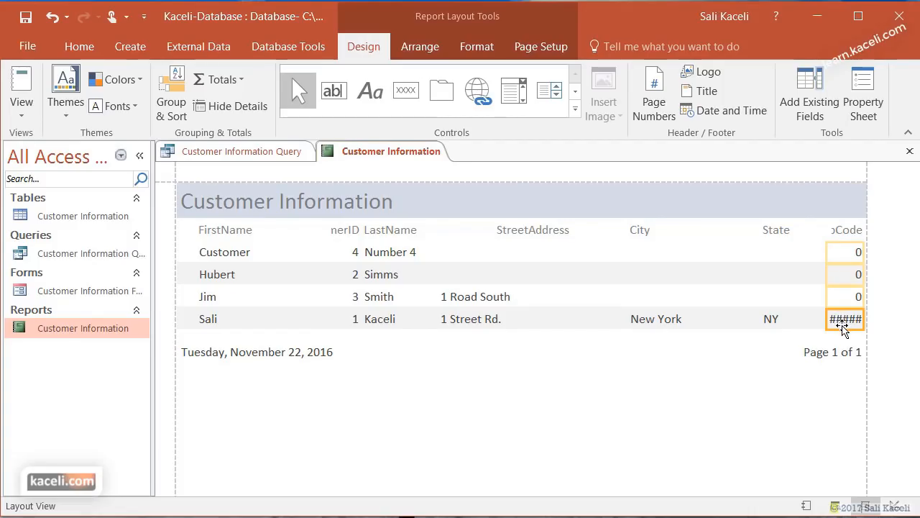
{"action": "left_click", "coordinate": [797, 237]}
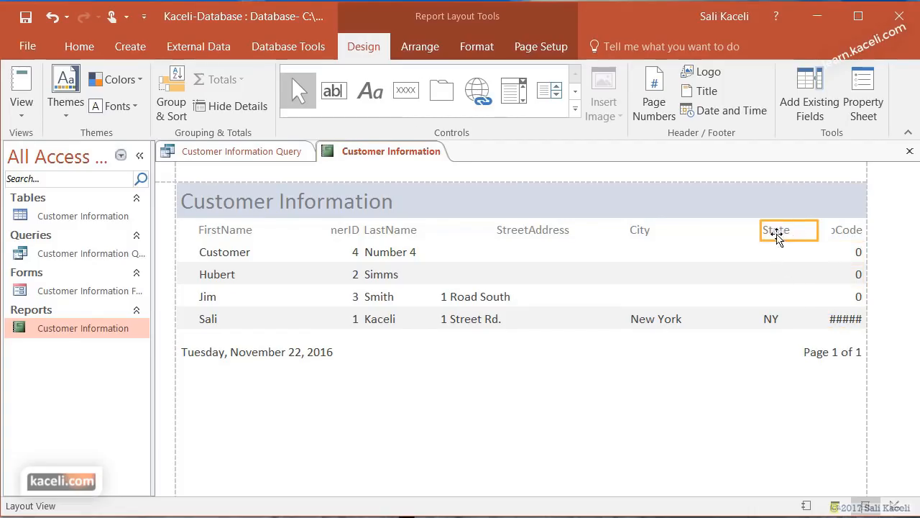
{"action": "left_click", "coordinate": [768, 206]}
{"action": "left_click", "coordinate": [791, 248]}
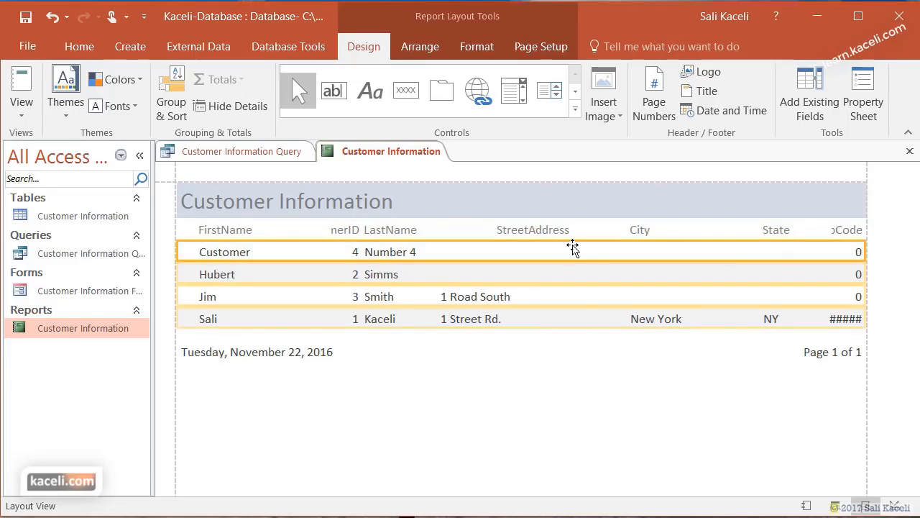
{"action": "left_click", "coordinate": [337, 399]}
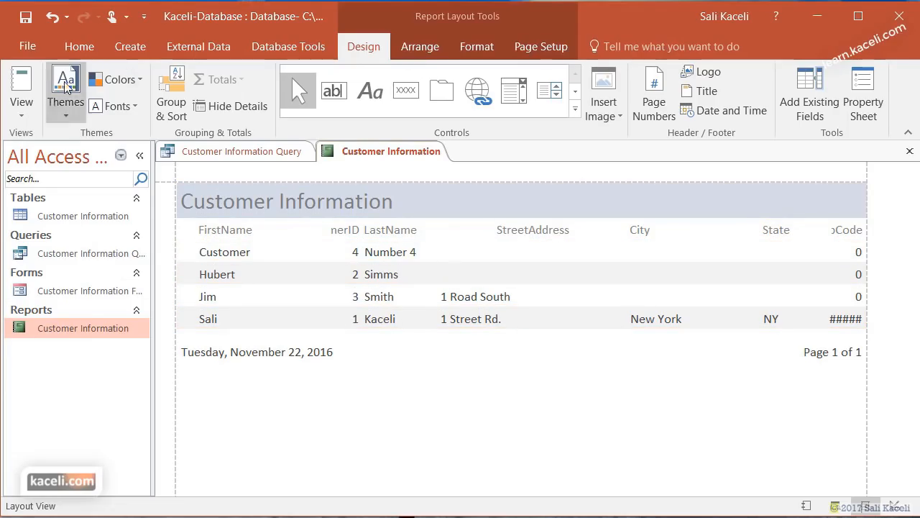
{"action": "left_click", "coordinate": [21, 105]}
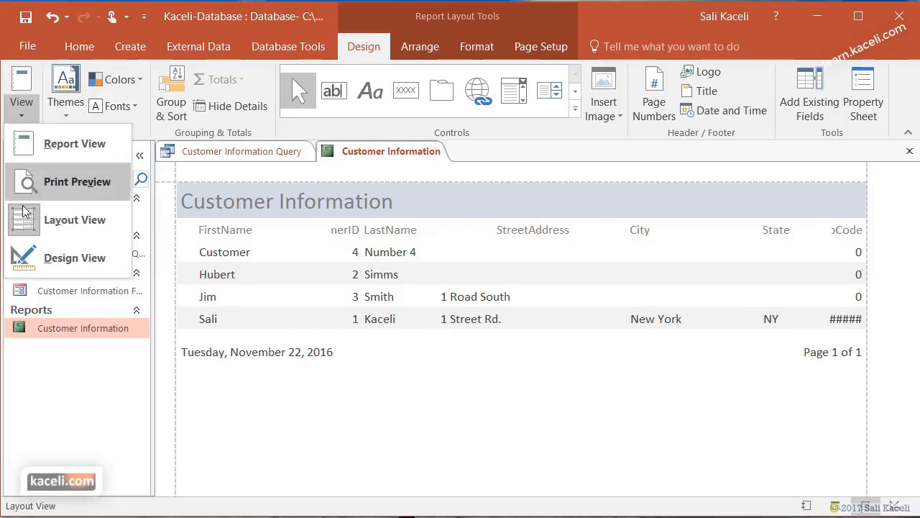
- Switch the Customer Information report to Design View, then close it, saving the design changes
{"action": "left_click", "coordinate": [76, 258]}
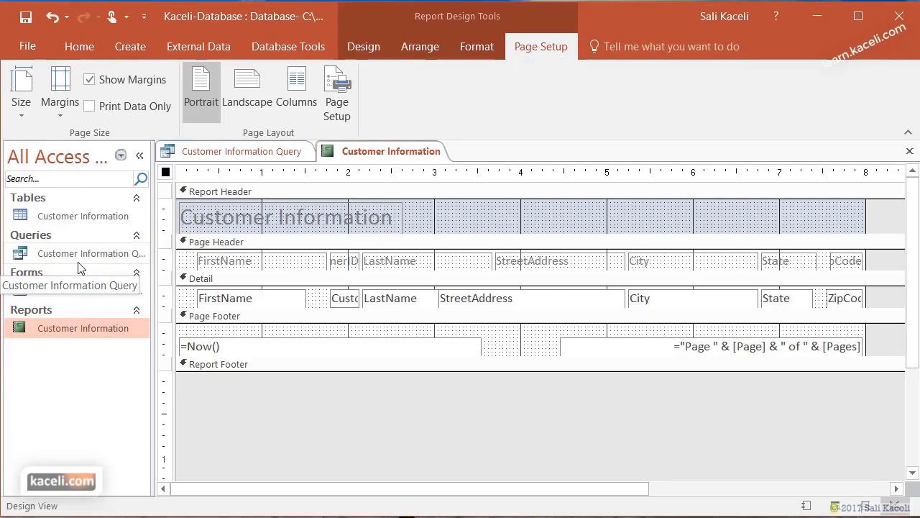
{"action": "left_click", "coordinate": [910, 152]}
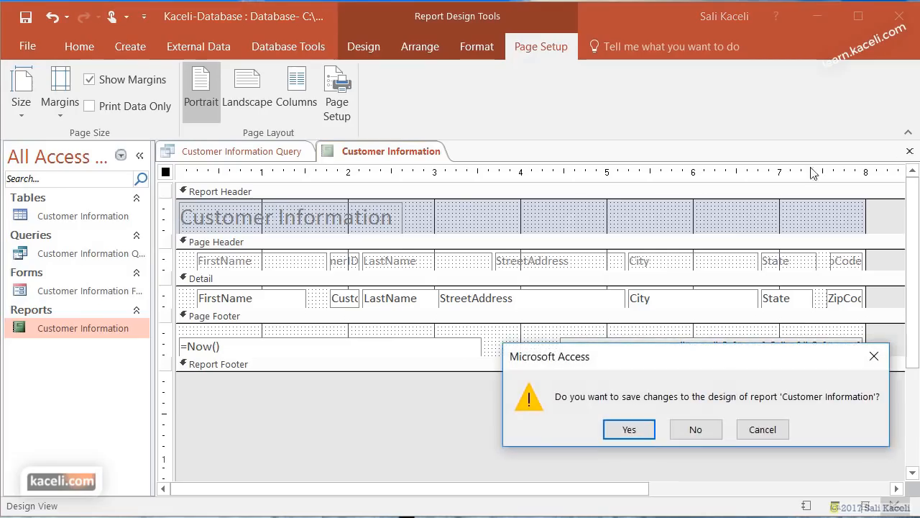
{"action": "left_click", "coordinate": [631, 430]}
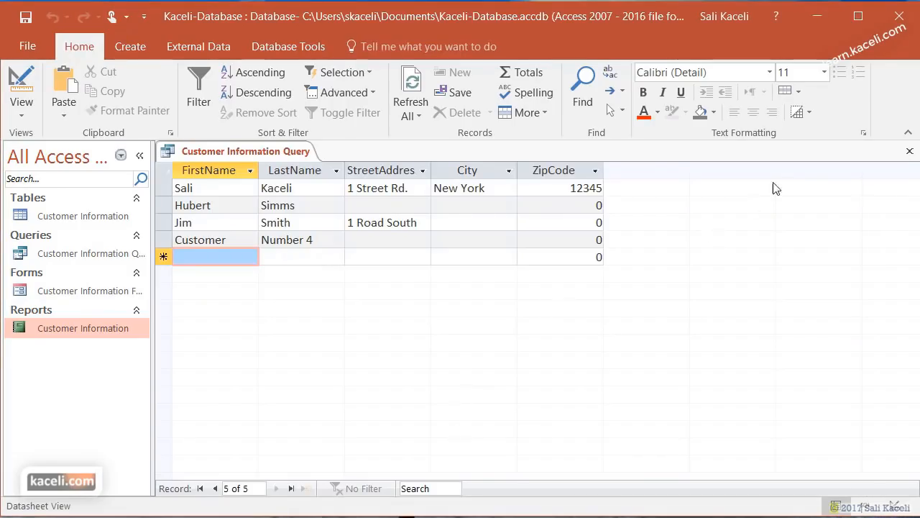
- Close the Customer Information Query and reopen the Customer Information report
{"action": "left_click", "coordinate": [909, 151]}
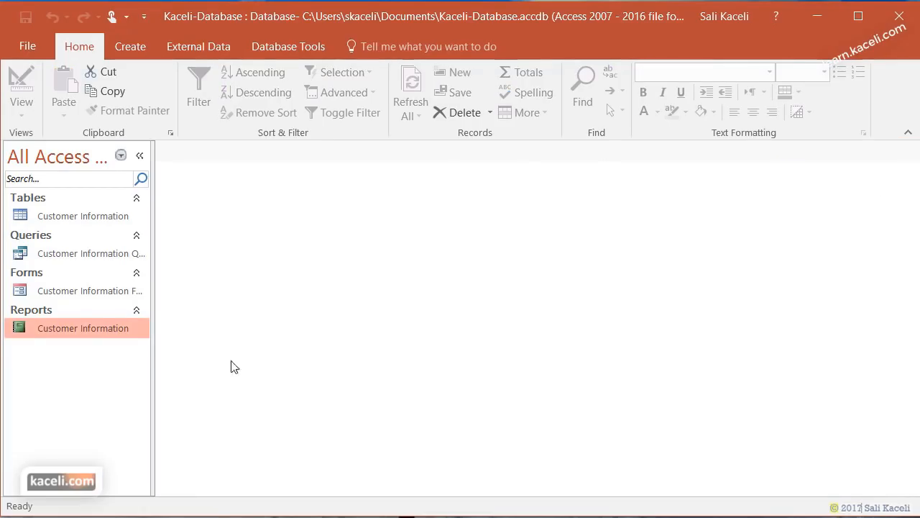
{"action": "double_click", "coordinate": [61, 328]}
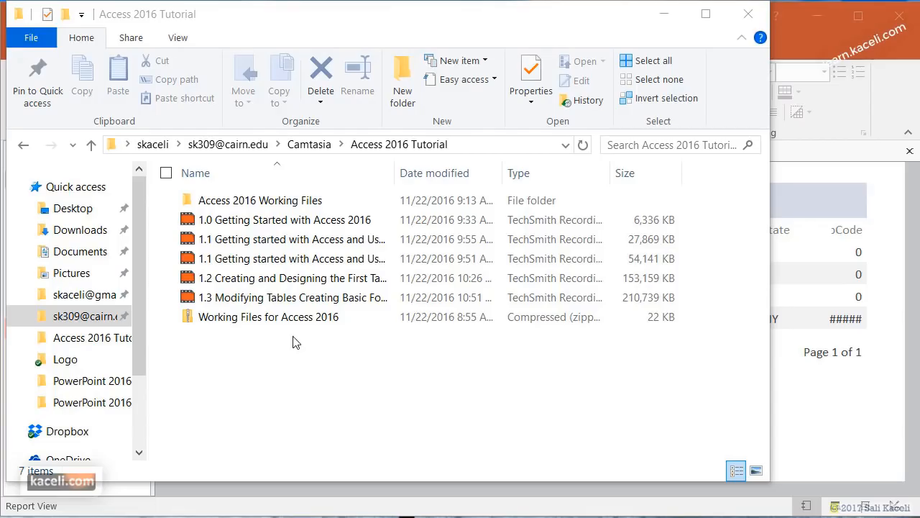
- Extract the Working Files for Access 2016 zip and open the 'Access files for assignment 1' folder
{"action": "left_click", "coordinate": [226, 328]}
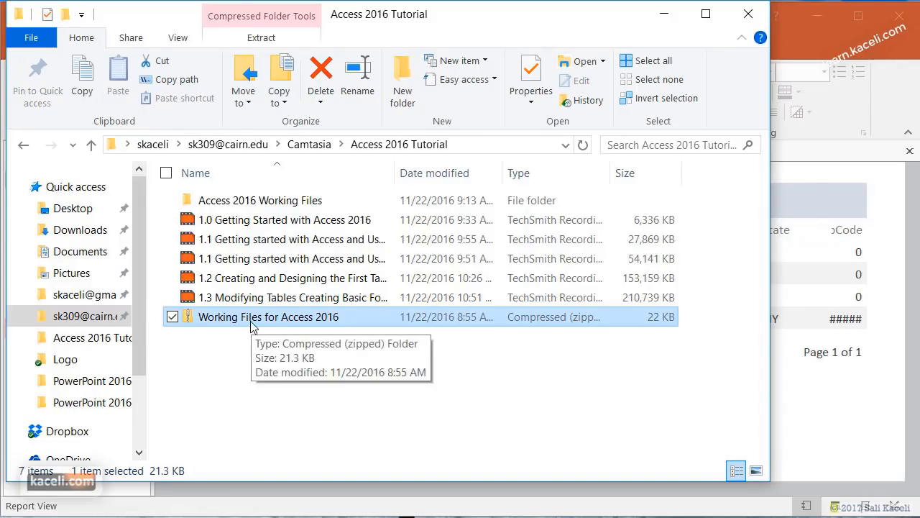
{"action": "double_click", "coordinate": [249, 324]}
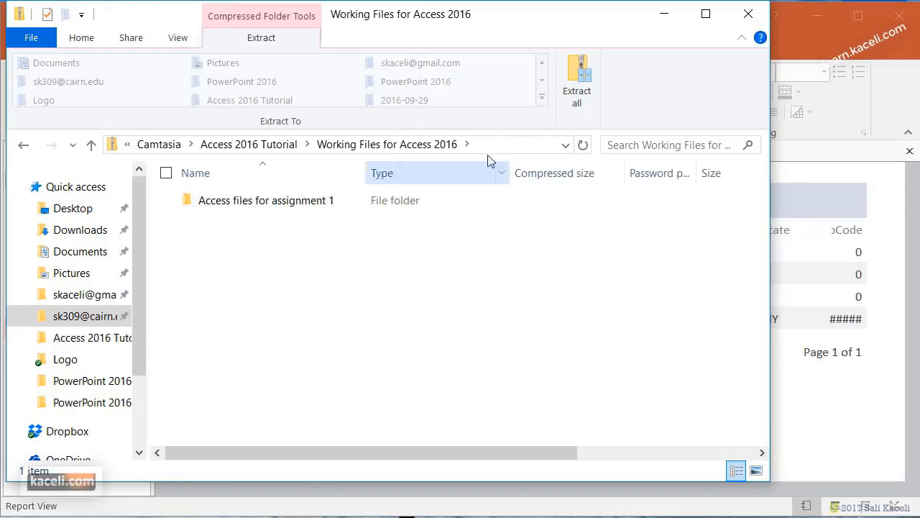
{"action": "left_click", "coordinate": [575, 100]}
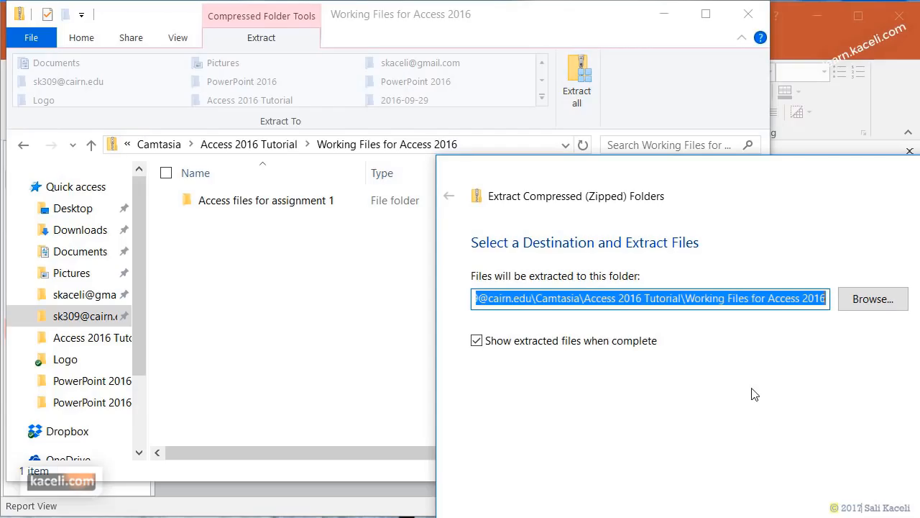
{"action": "left_click", "coordinate": [555, 302]}
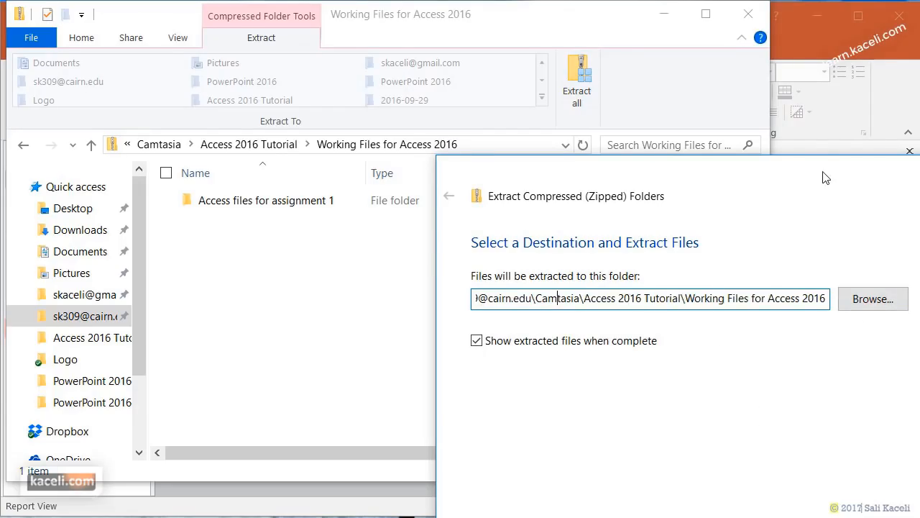
{"action": "left_click_drag", "start_coordinate": [825, 177], "coordinate": [559, 95]}
{"action": "left_click", "coordinate": [559, 480]}
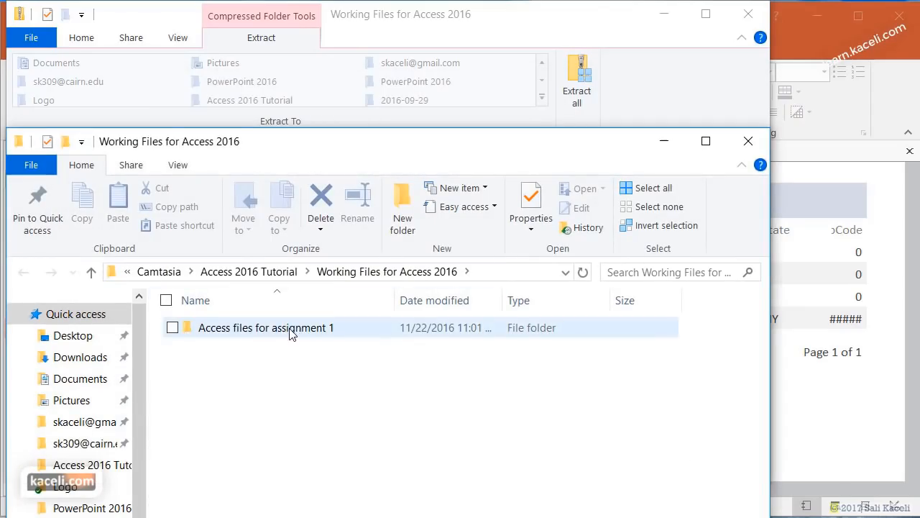
{"action": "left_click", "coordinate": [291, 332]}
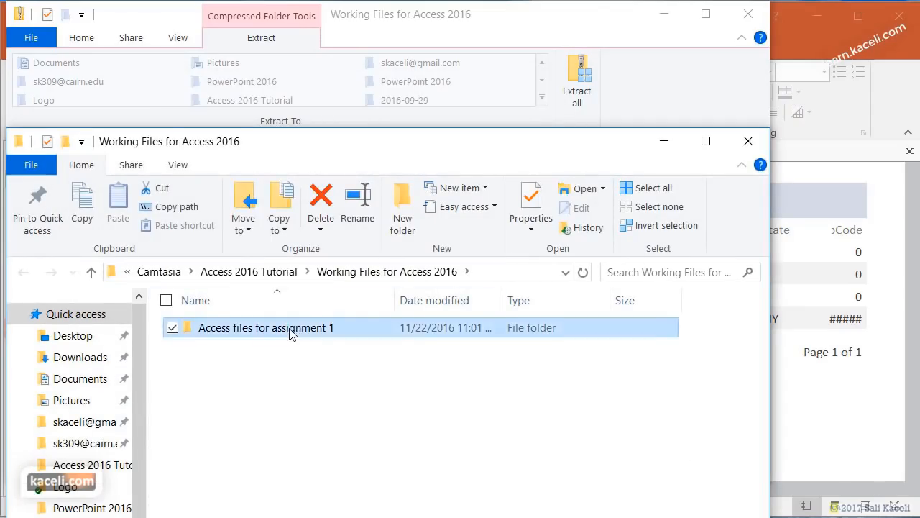
{"action": "double_click", "coordinate": [291, 332]}
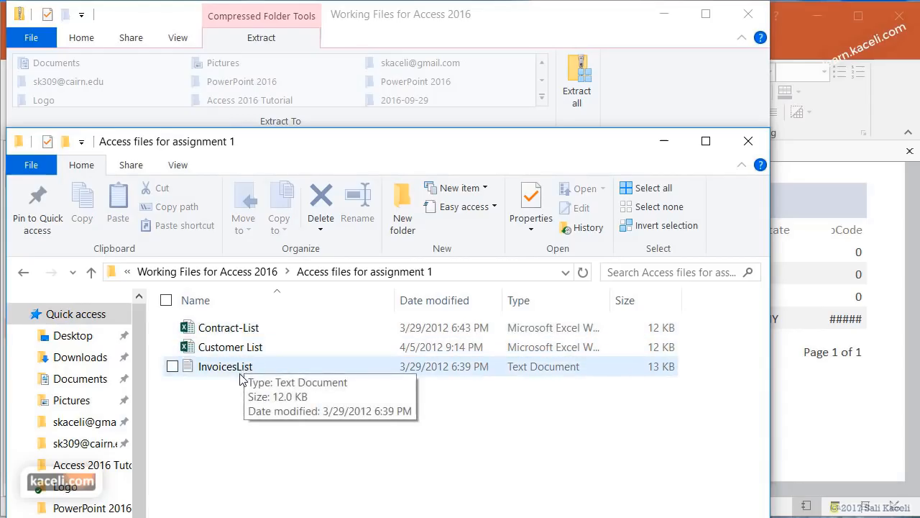
{"action": "left_click_drag", "start_coordinate": [301, 139], "coordinate": [338, 60]}
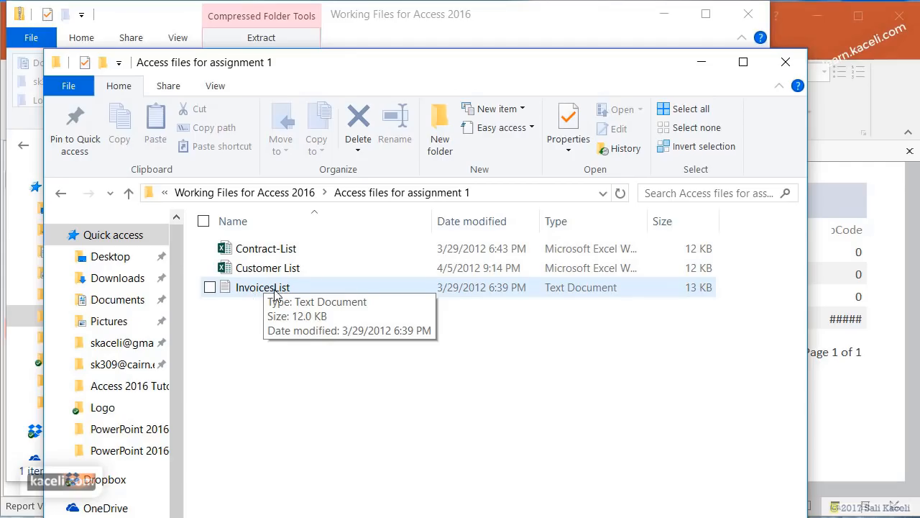
{"action": "double_click", "coordinate": [273, 270]}
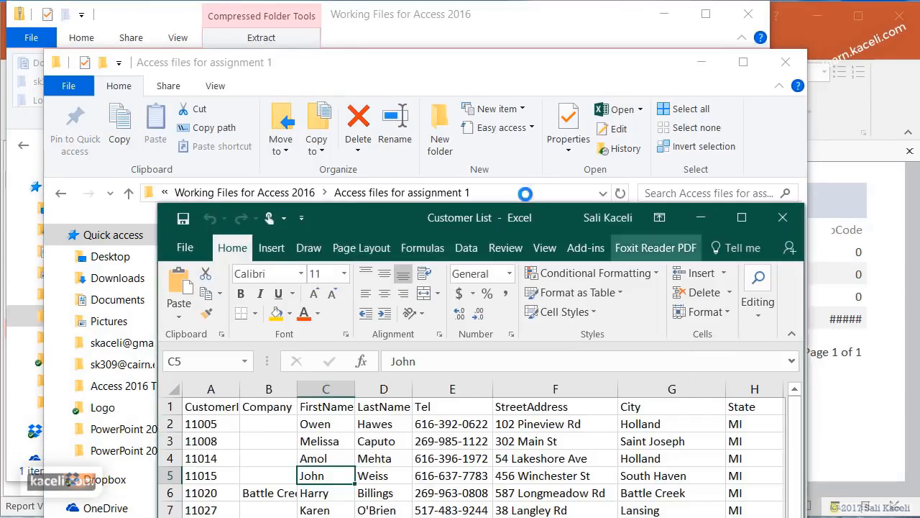
{"action": "left_click_drag", "start_coordinate": [515, 220], "coordinate": [468, 65]}
{"action": "scroll", "coordinate": [445, 350], "scroll_direction": "down", "scroll_amount": 2}
{"action": "scroll", "coordinate": [444, 350], "scroll_direction": "down", "scroll_amount": 9}
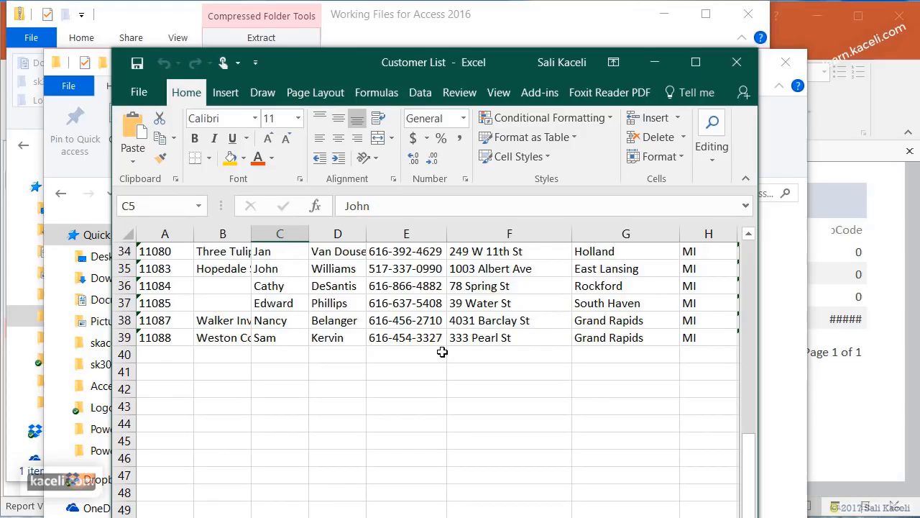
{"action": "scroll", "coordinate": [414, 339], "scroll_direction": "up", "scroll_amount": 11}
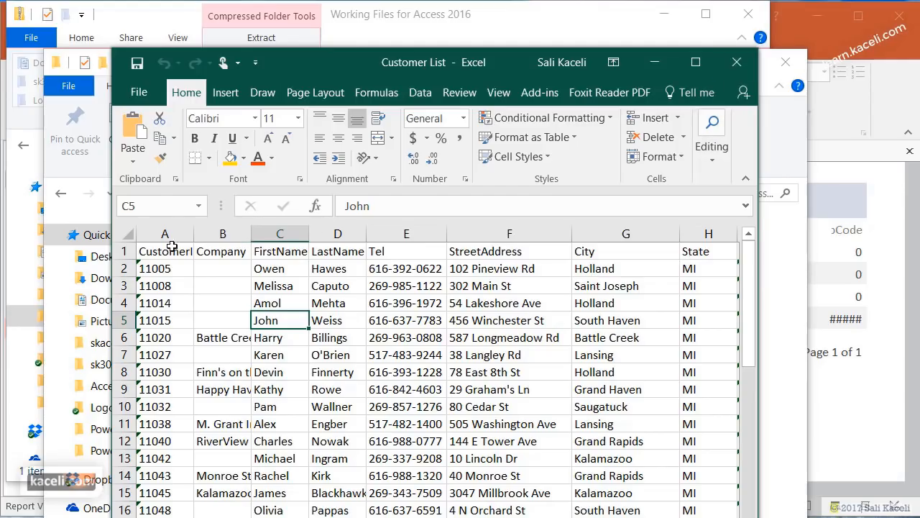
{"action": "left_click_drag", "start_coordinate": [195, 235], "coordinate": [223, 234]}
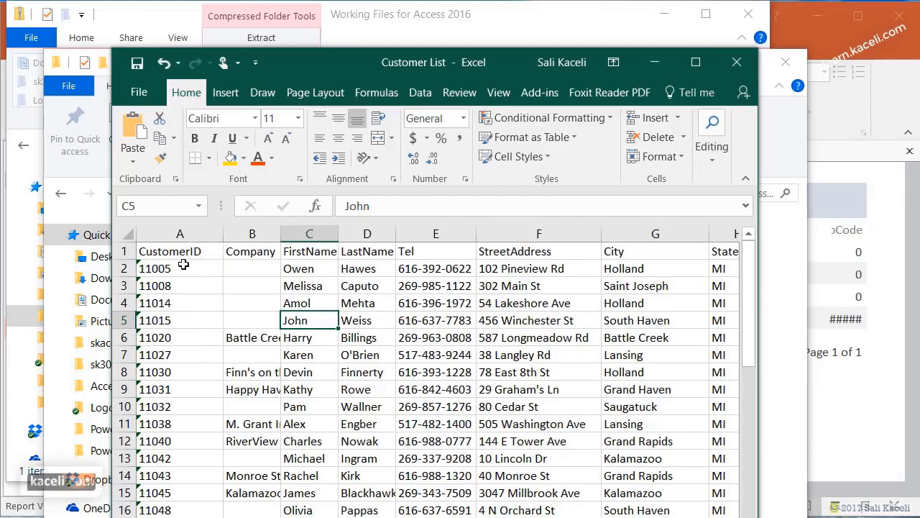
{"action": "left_click", "coordinate": [165, 320]}
{"action": "left_click", "coordinate": [737, 62]}
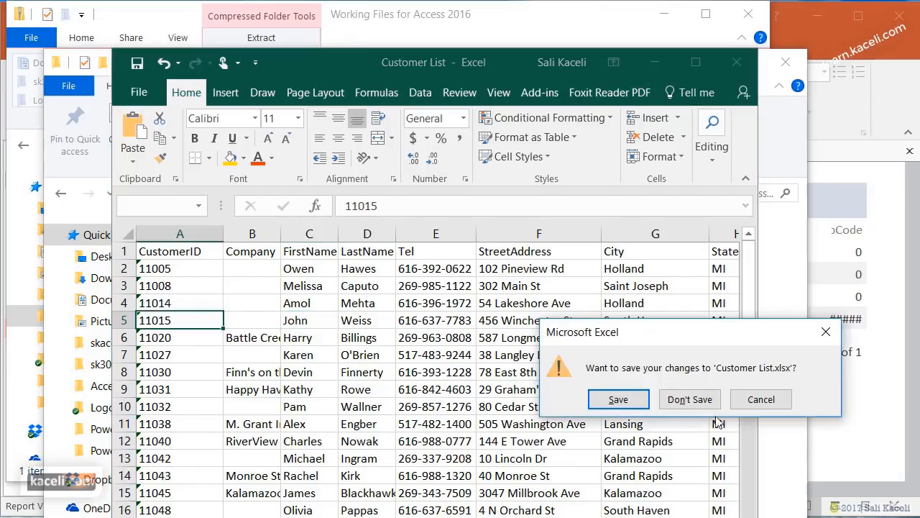
{"action": "left_click", "coordinate": [690, 401]}
{"action": "double_click", "coordinate": [287, 251]}
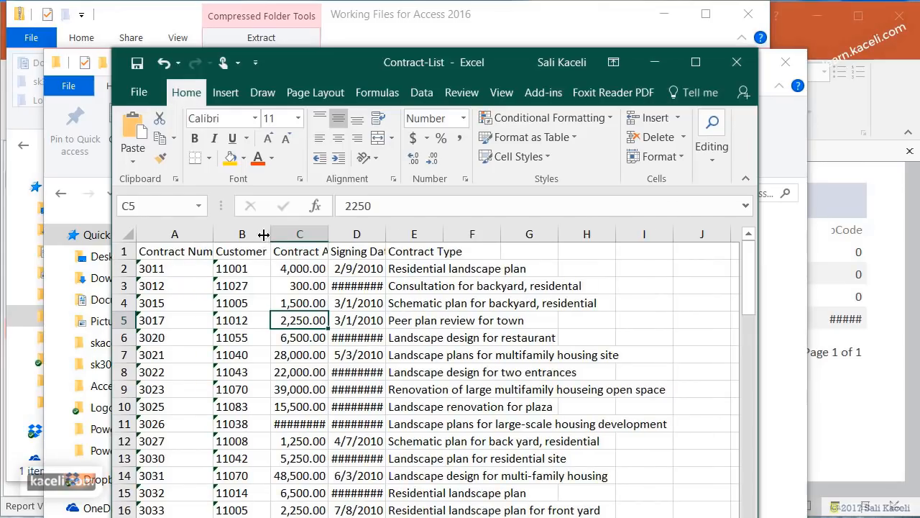
{"action": "left_click_drag", "start_coordinate": [271, 235], "coordinate": [289, 235]}
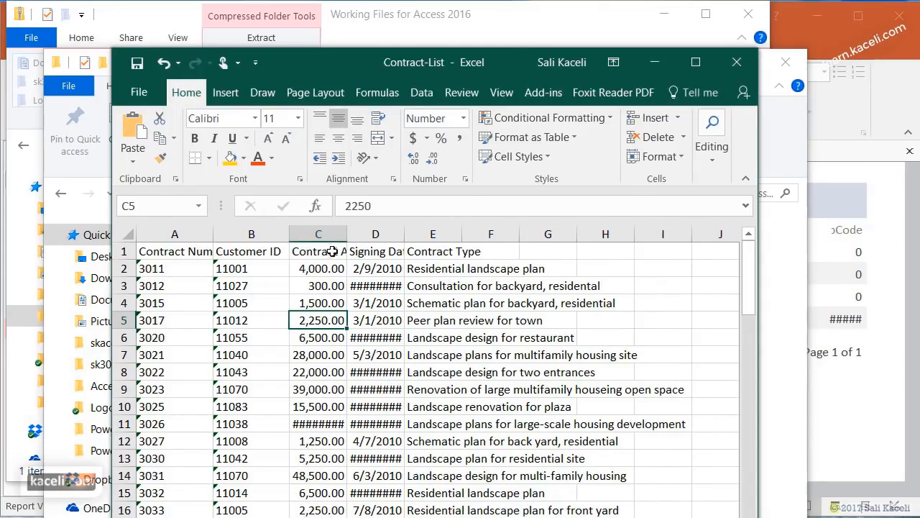
{"action": "left_click_drag", "start_coordinate": [347, 234], "coordinate": [373, 234]}
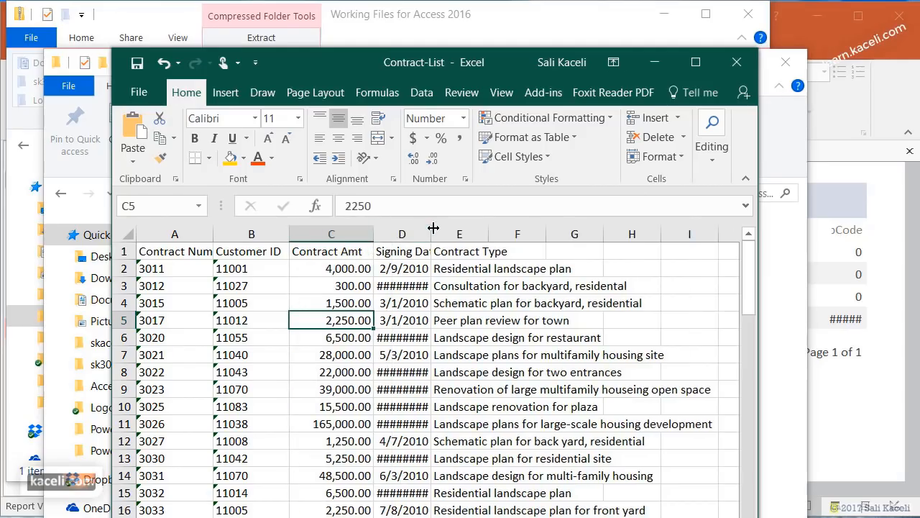
{"action": "left_click_drag", "start_coordinate": [430, 235], "coordinate": [470, 251]}
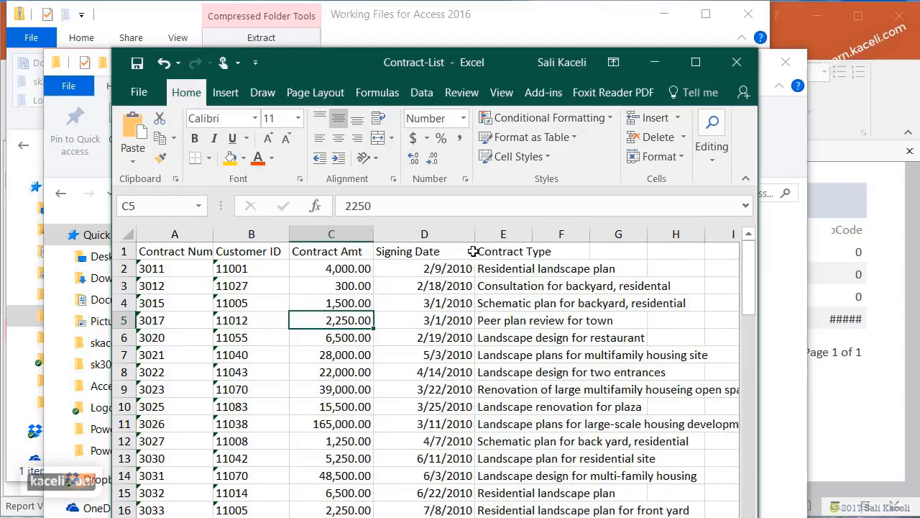
{"action": "left_click", "coordinate": [736, 61]}
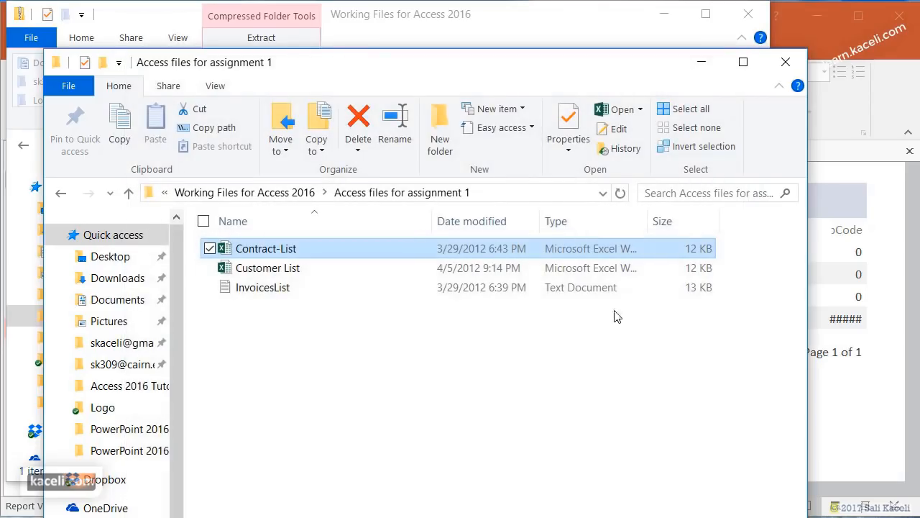
{"action": "left_click", "coordinate": [278, 291]}
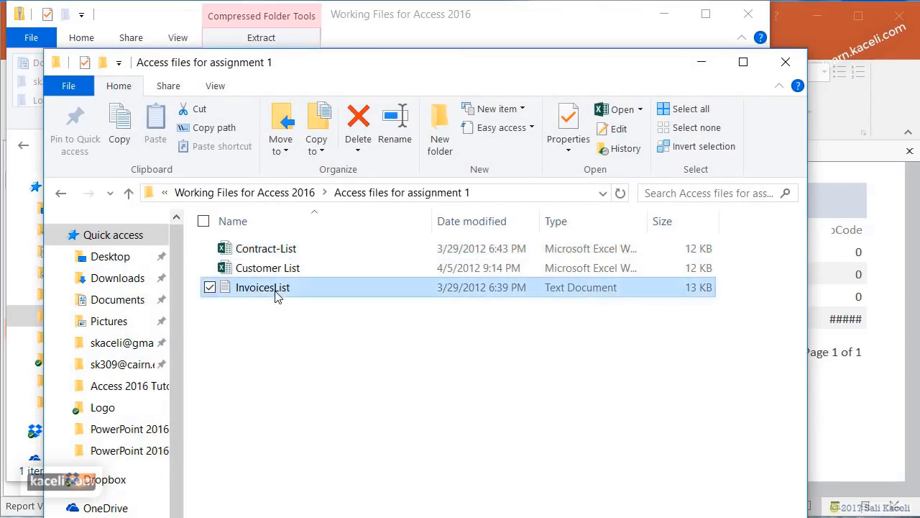
{"action": "left_click_drag", "start_coordinate": [875, 23], "coordinate": [384, 67]}
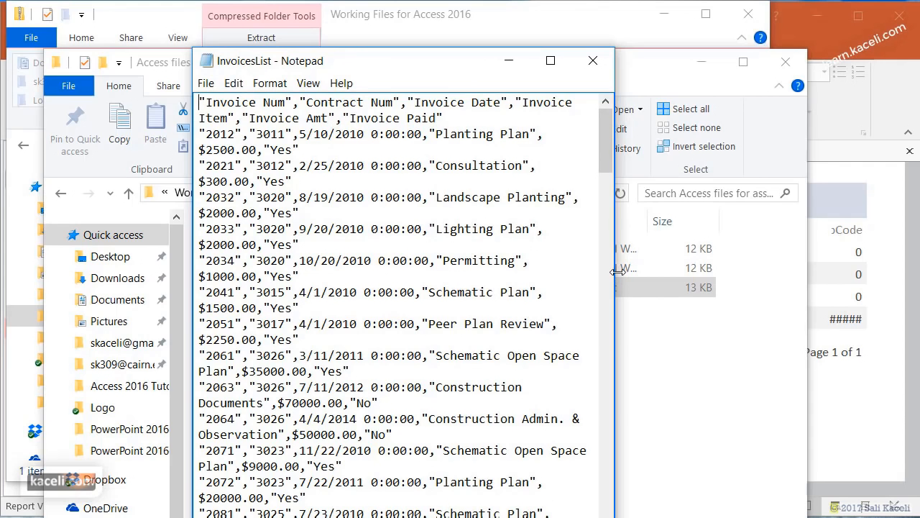
{"action": "left_click_drag", "start_coordinate": [616, 272], "coordinate": [850, 304]}
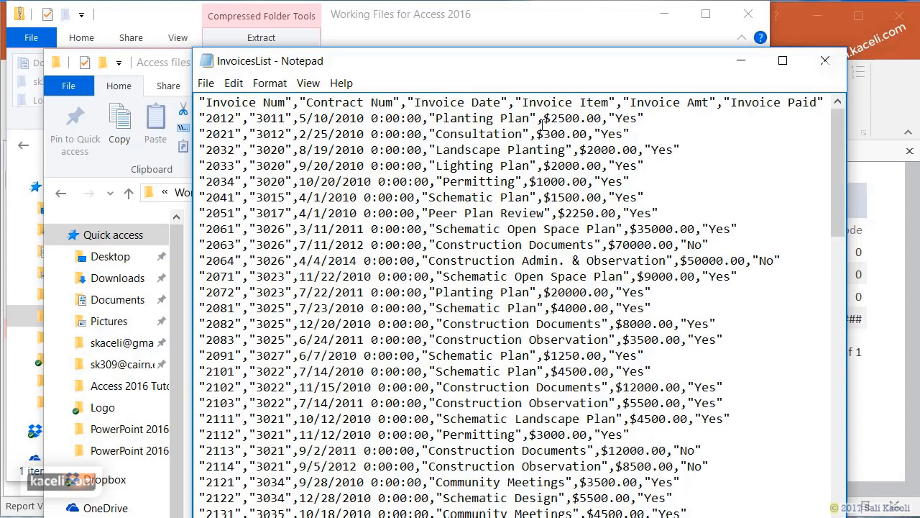
{"action": "left_click", "coordinate": [825, 61]}
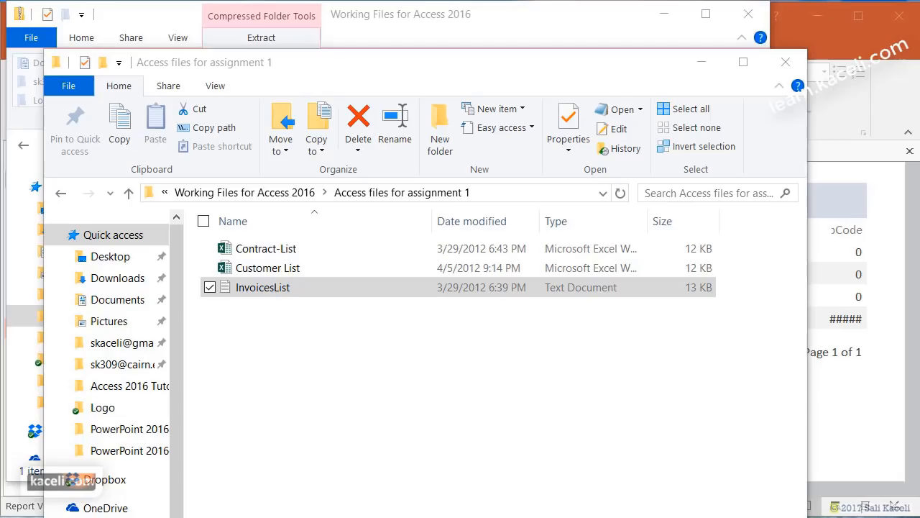
- Back in Access, close the Customer Information report and open the Customer Information table
{"action": "left_click", "coordinate": [702, 62]}
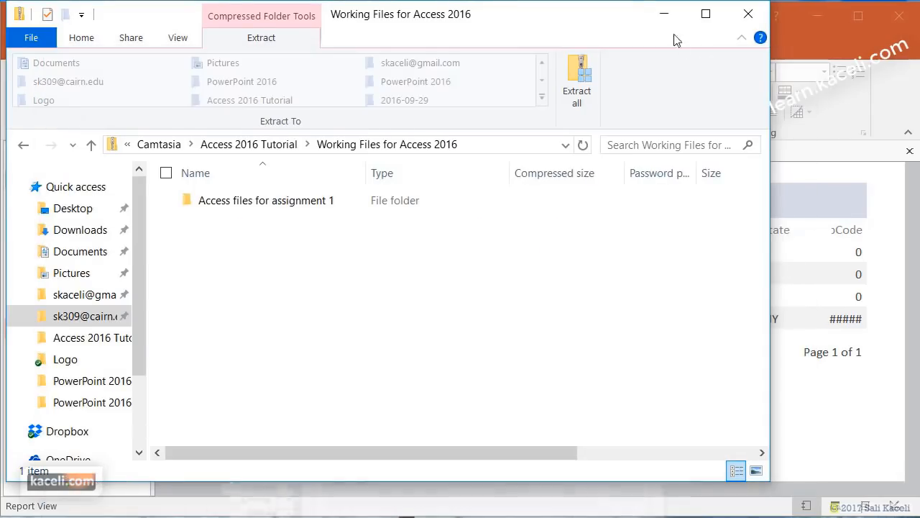
{"action": "left_click", "coordinate": [661, 16]}
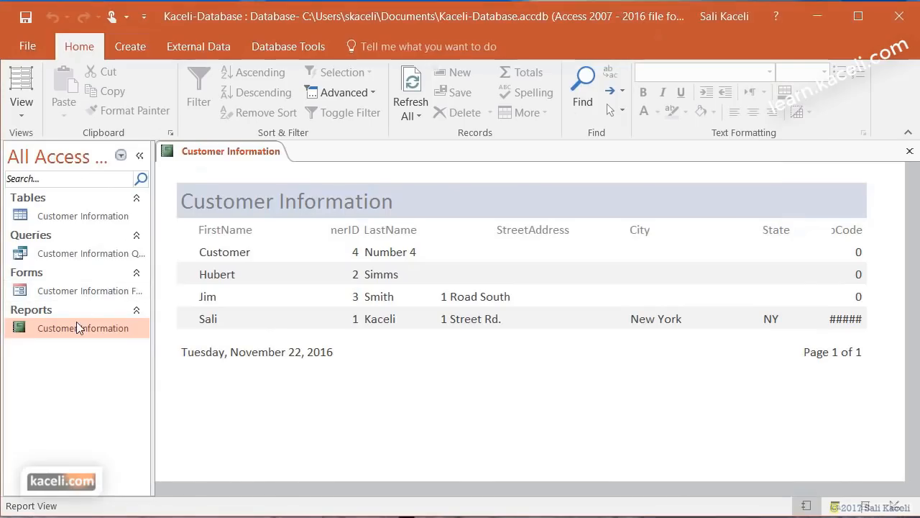
{"action": "left_click", "coordinate": [68, 218]}
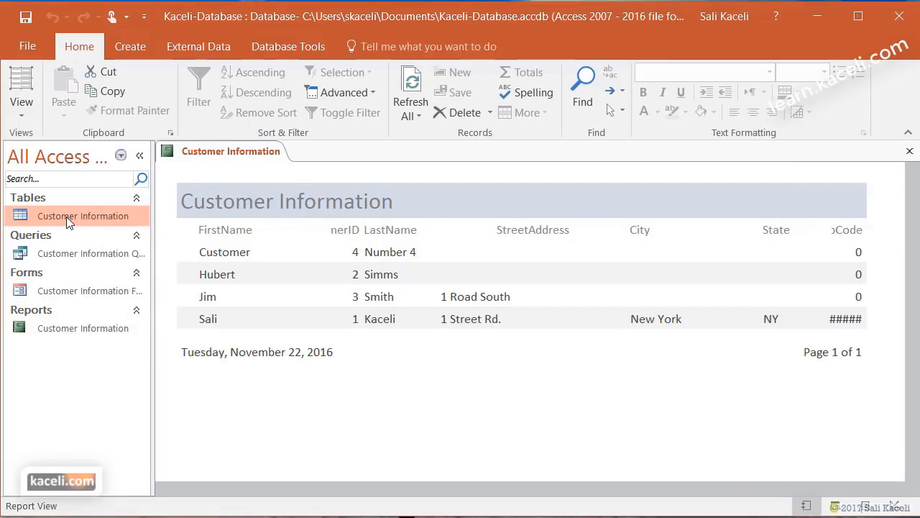
{"action": "left_click", "coordinate": [910, 151]}
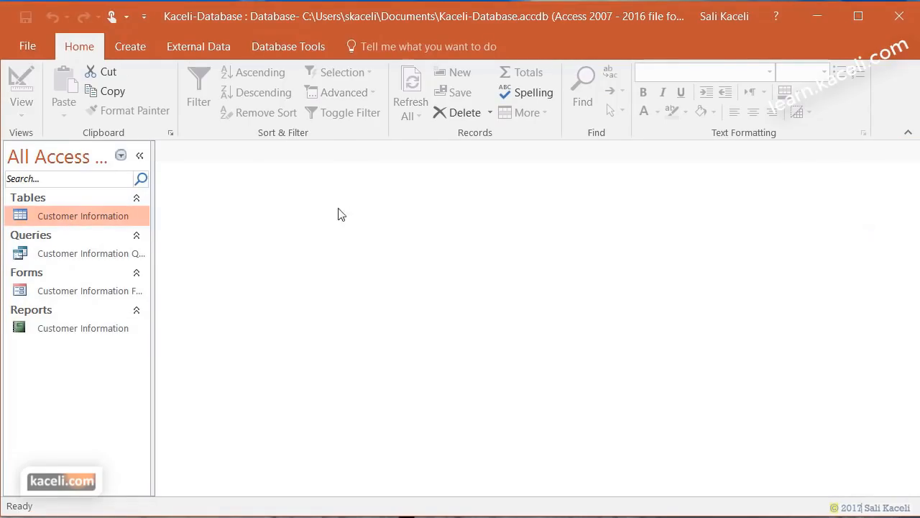
{"action": "double_click", "coordinate": [67, 215]}
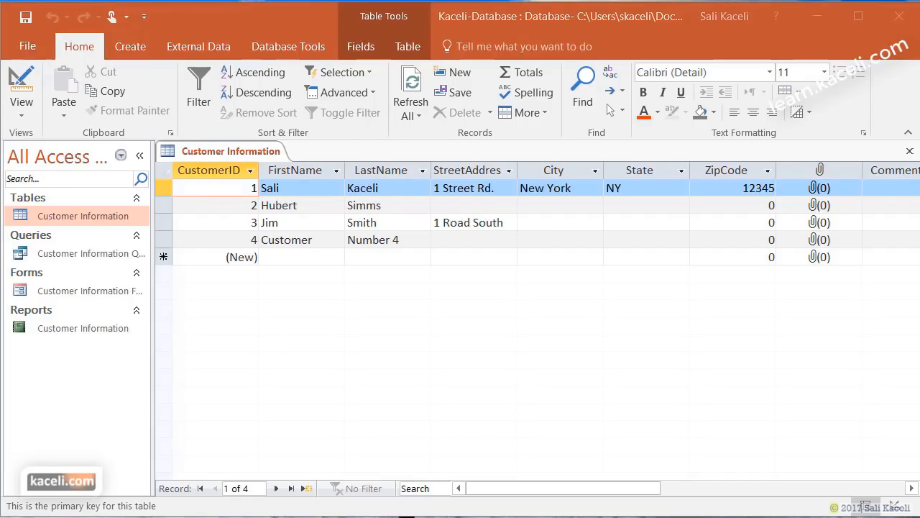
- Open the Customer List spreadsheet and arrange its Excel window beside Access
{"action": "key", "text": "alt+Tab"}
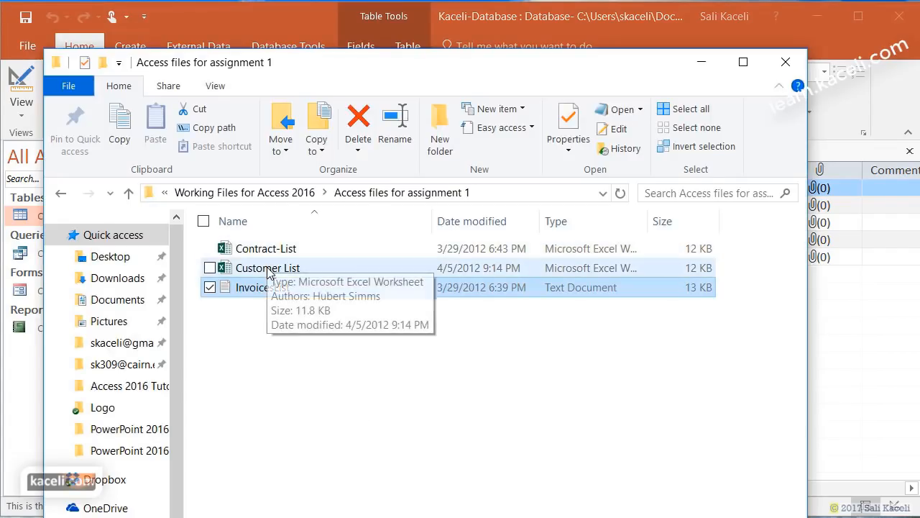
{"action": "double_click", "coordinate": [267, 269]}
{"action": "left_click_drag", "start_coordinate": [431, 65], "coordinate": [799, 70]}
{"action": "left_click", "coordinate": [615, 59]}
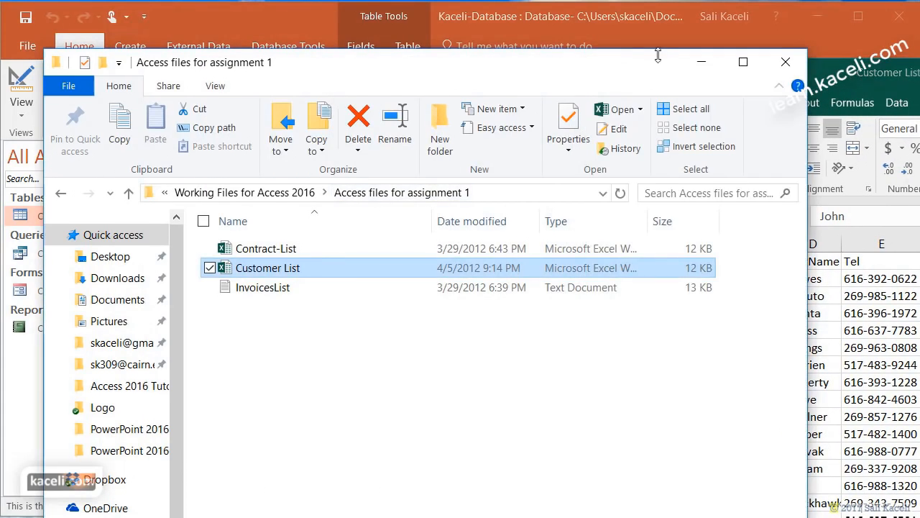
{"action": "left_click", "coordinate": [701, 62]}
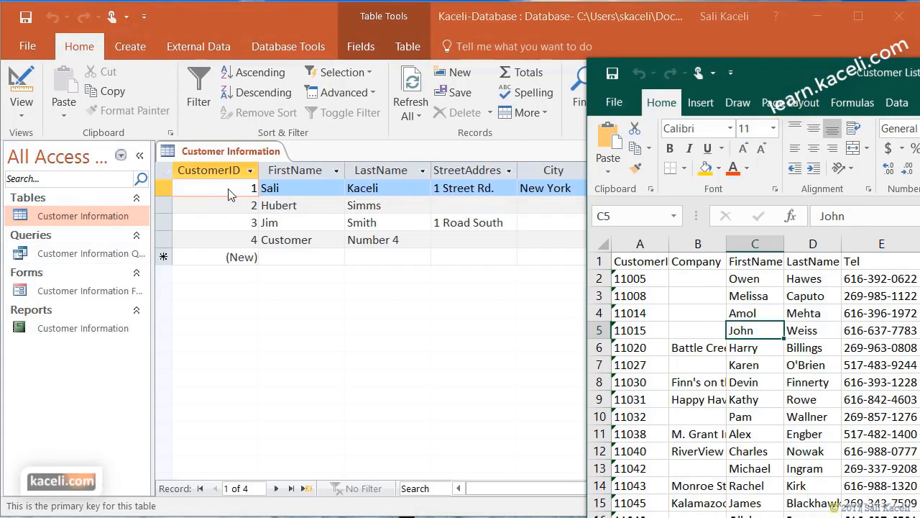
{"action": "left_click", "coordinate": [29, 125]}
- Put the Customer Information table in Design View and widen workbook column A to show CustomerID
{"action": "left_click", "coordinate": [28, 121]}
{"action": "left_click", "coordinate": [50, 182]}
{"action": "left_click", "coordinate": [766, 81]}
{"action": "left_click_drag", "start_coordinate": [766, 81], "coordinate": [572, 45]}
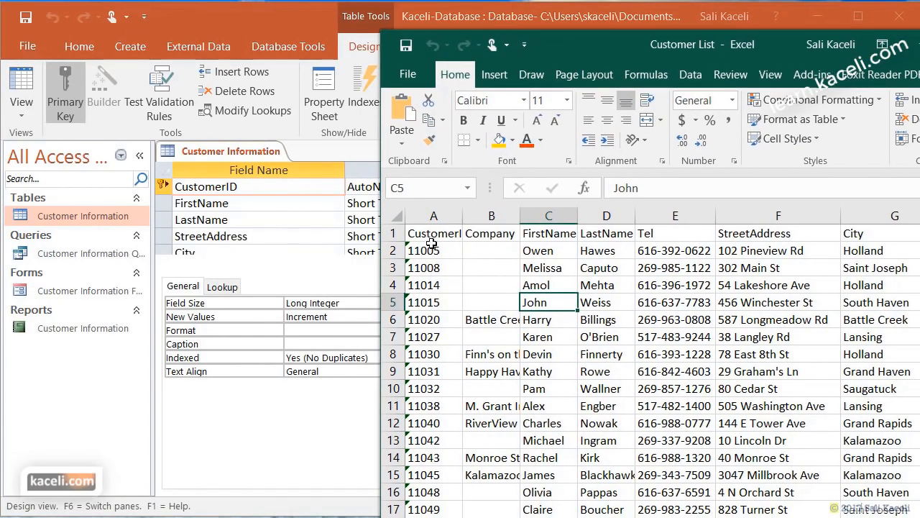
{"action": "left_click_drag", "start_coordinate": [466, 216], "coordinate": [496, 215]}
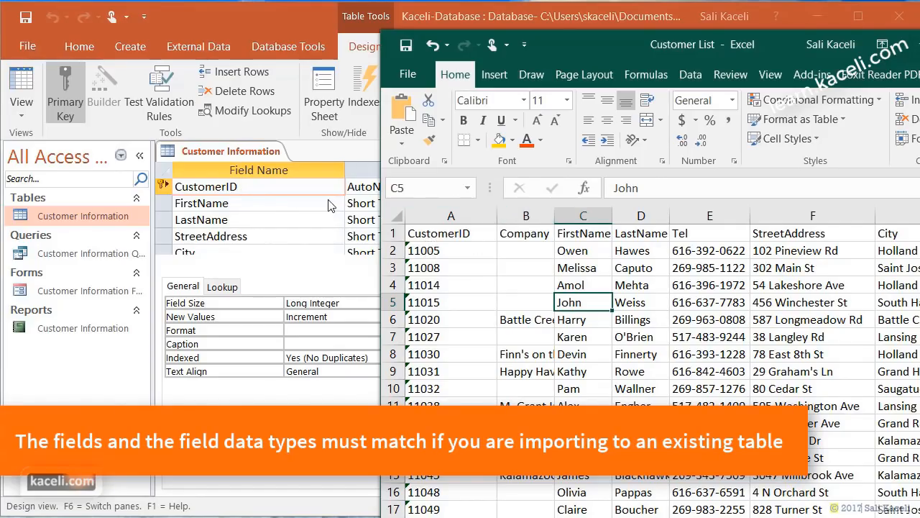
- Compare the table's FirstName field with the workbook's FirstName, LastName, Tel and StreetAddress headings
{"action": "left_click", "coordinate": [225, 204]}
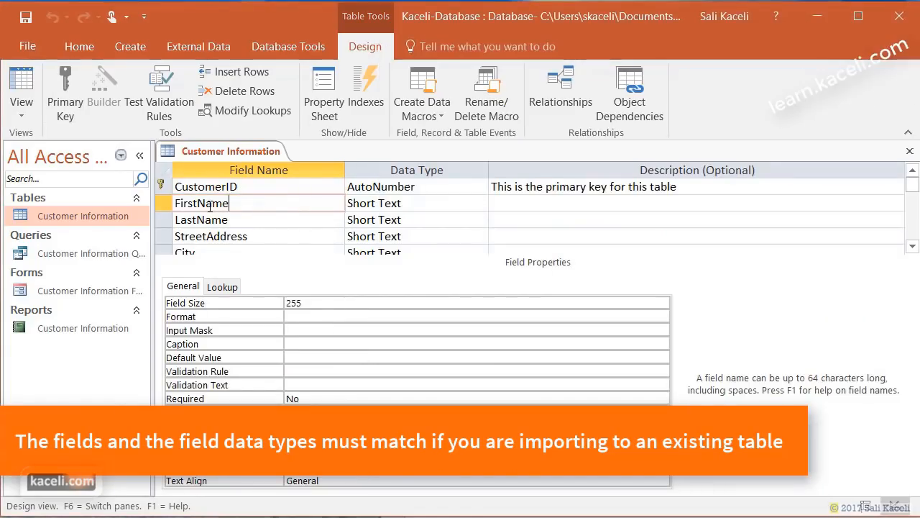
{"action": "key", "text": "alt+Tab"}
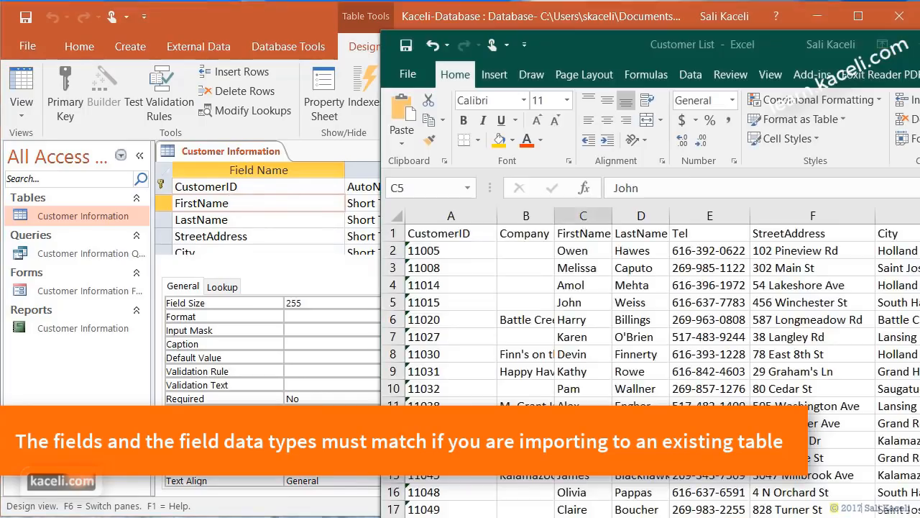
{"action": "left_click", "coordinate": [581, 233]}
{"action": "left_click", "coordinate": [640, 233]}
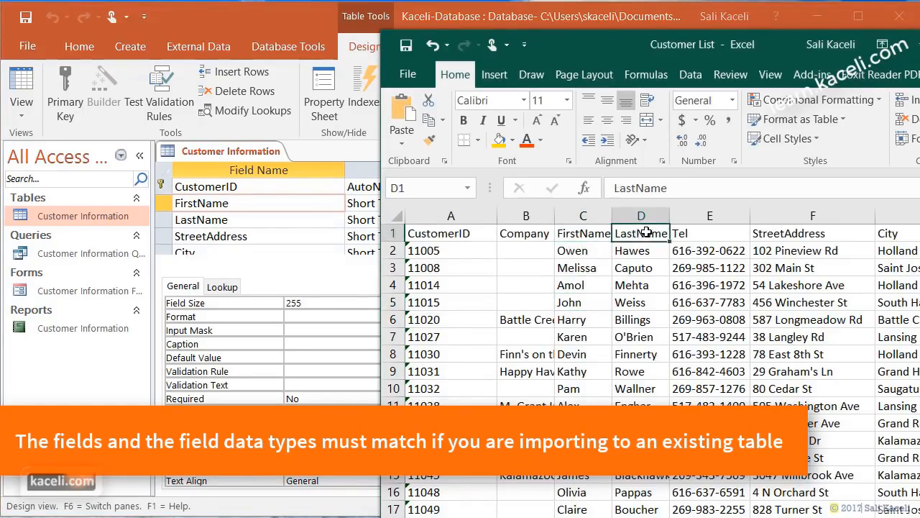
{"action": "left_click", "coordinate": [707, 237]}
{"action": "left_click", "coordinate": [790, 235]}
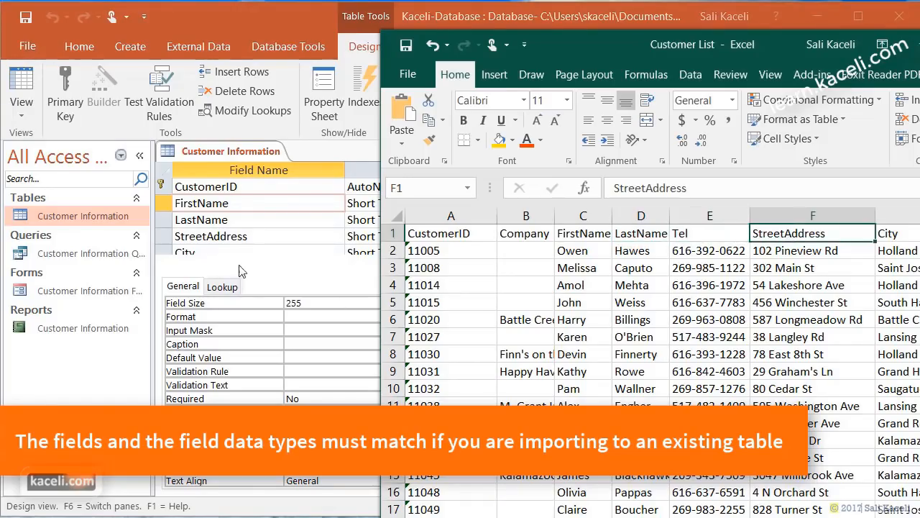
- Close the Customer Information table design and the workbook without saving
{"action": "left_click", "coordinate": [233, 222]}
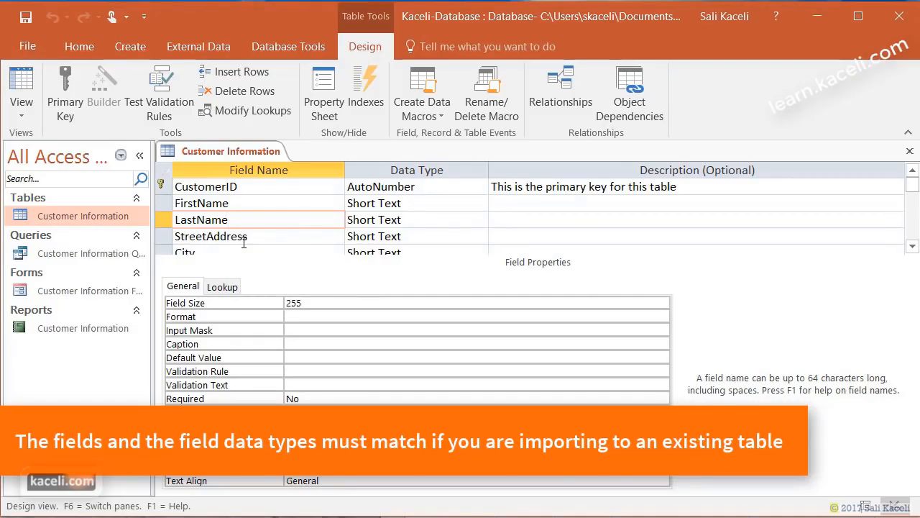
{"action": "left_click", "coordinate": [910, 151]}
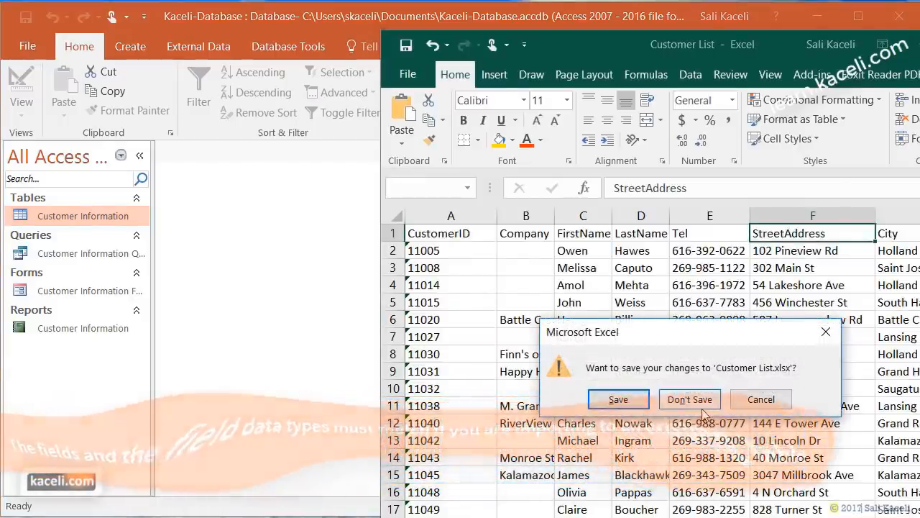
{"action": "left_click", "coordinate": [701, 406]}
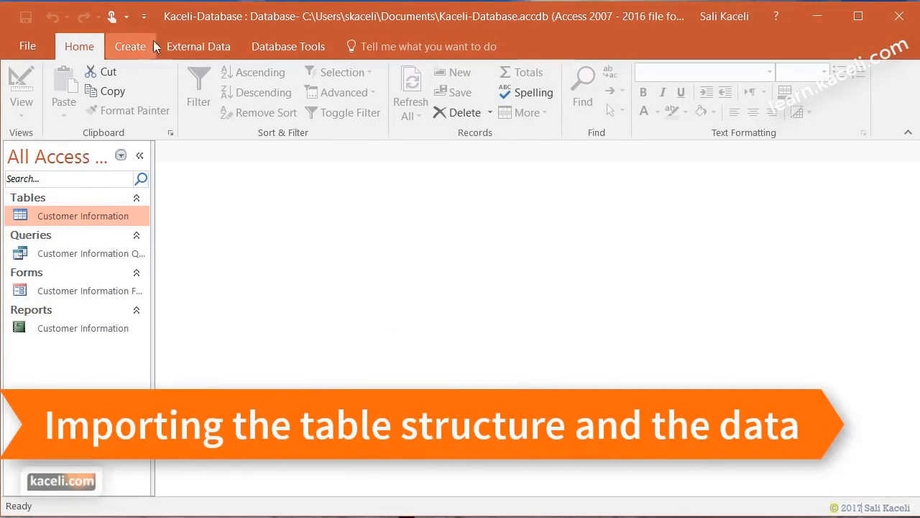
- Start an Excel import of Customer List from the Access 2016 Working Files folder into a new table
{"action": "left_click", "coordinate": [223, 55]}
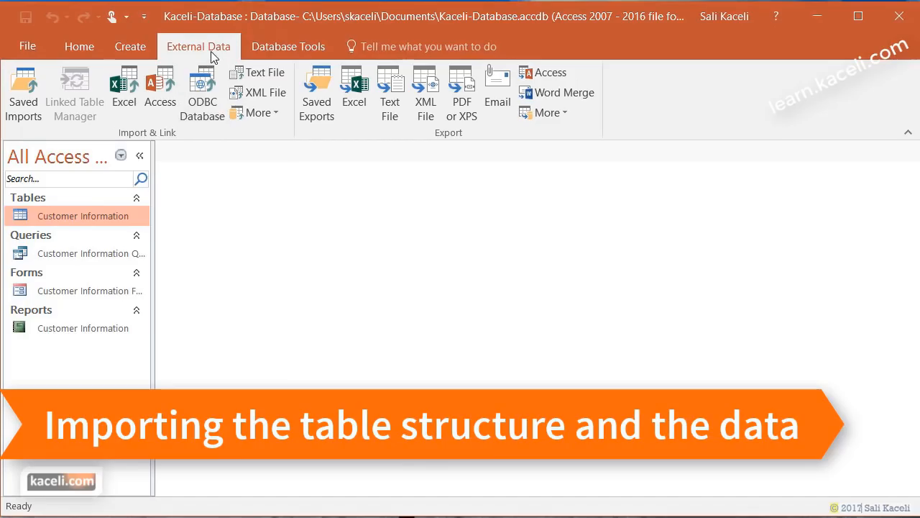
{"action": "left_click", "coordinate": [125, 87]}
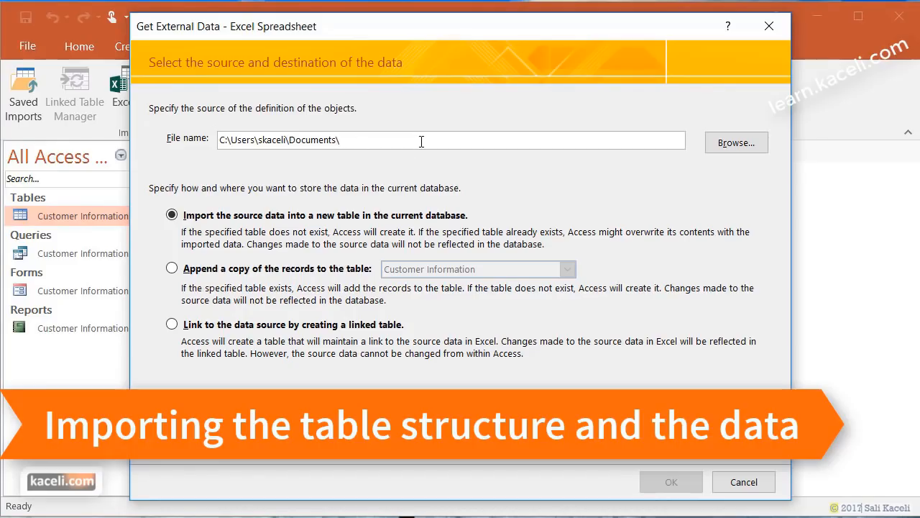
{"action": "left_click", "coordinate": [736, 148]}
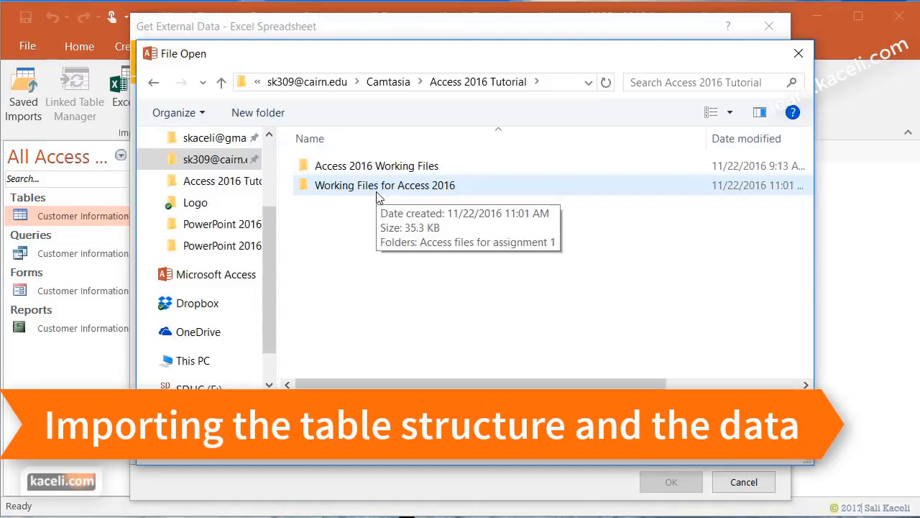
{"action": "double_click", "coordinate": [376, 165]}
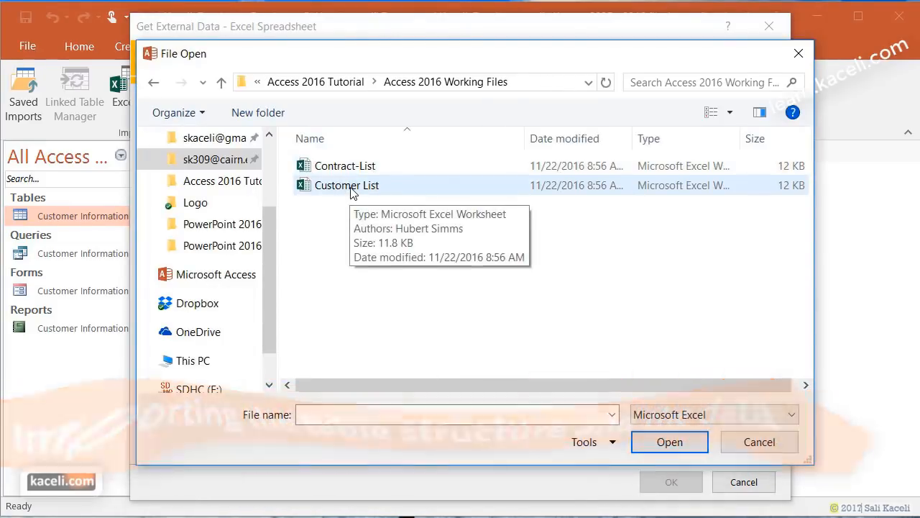
{"action": "left_click", "coordinate": [352, 192]}
{"action": "left_click", "coordinate": [670, 441]}
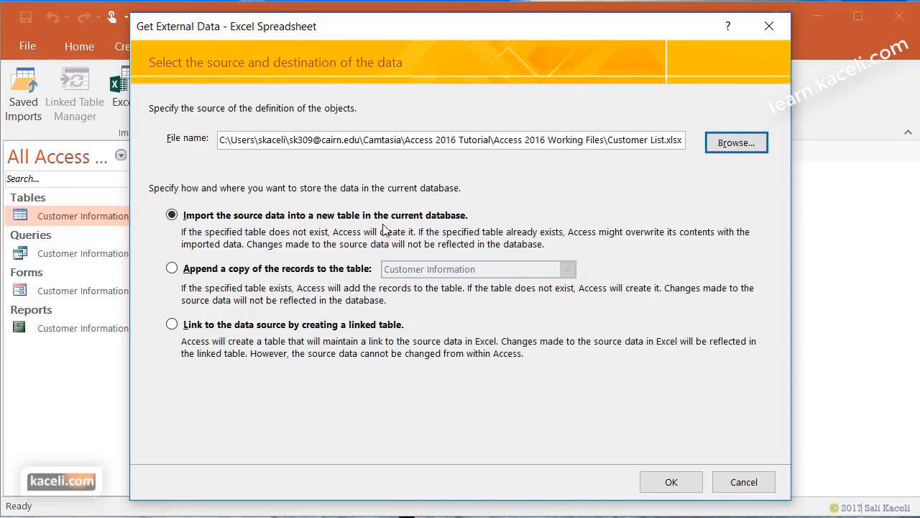
{"action": "left_click", "coordinate": [687, 484]}
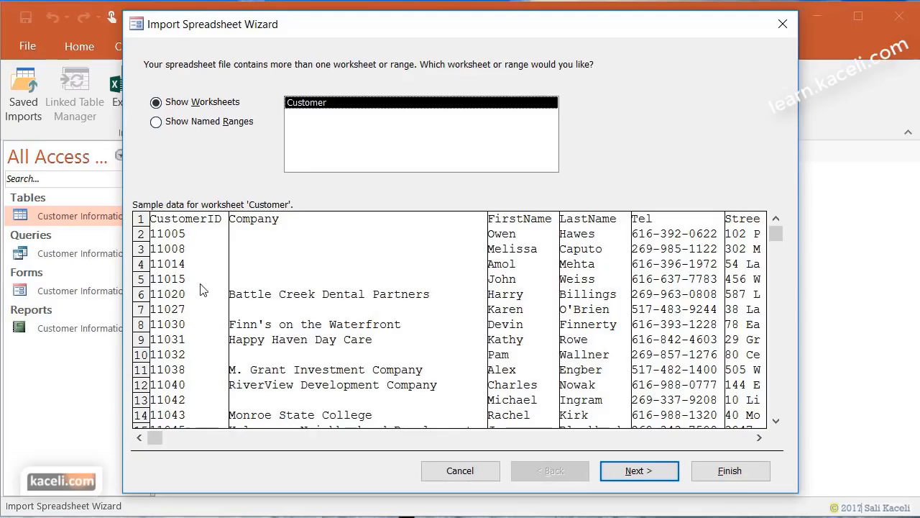
- Mark 'First Row Contains Column Headings' and advance the wizard to the field options
{"action": "left_click", "coordinate": [639, 471]}
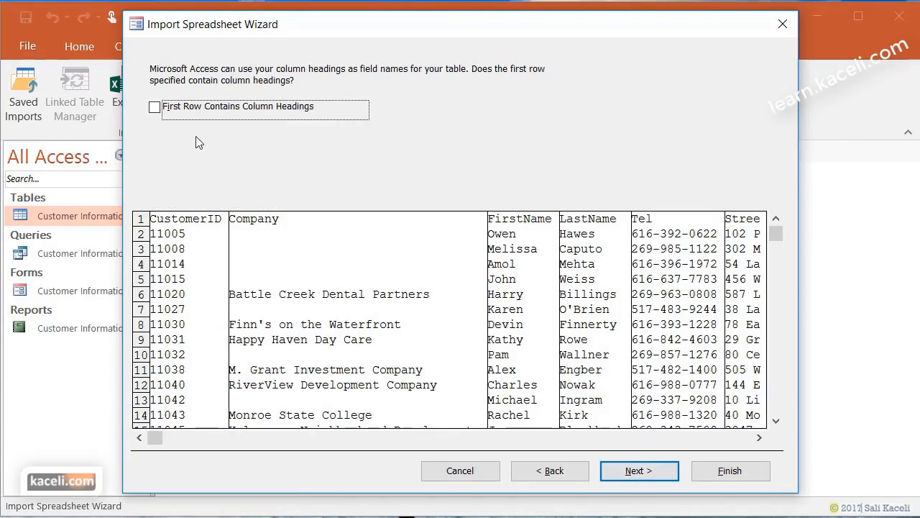
{"action": "left_click", "coordinate": [156, 108]}
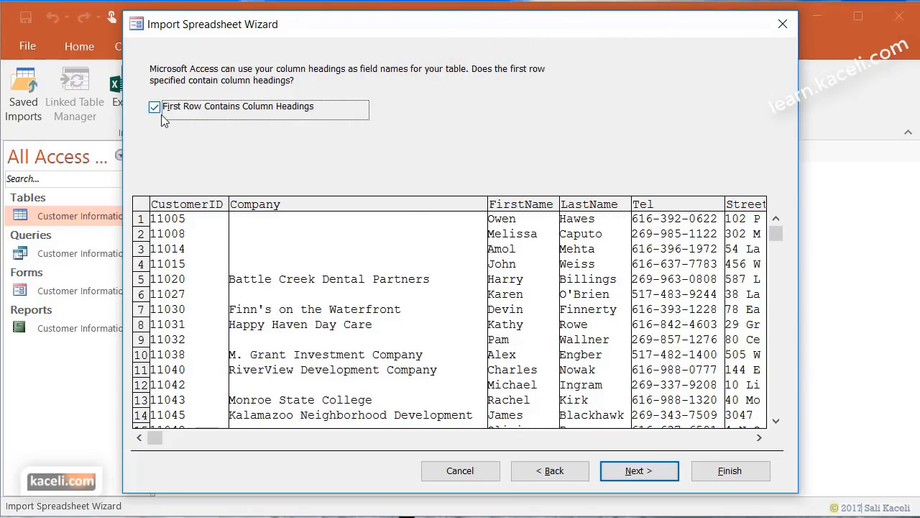
{"action": "left_click", "coordinate": [640, 473]}
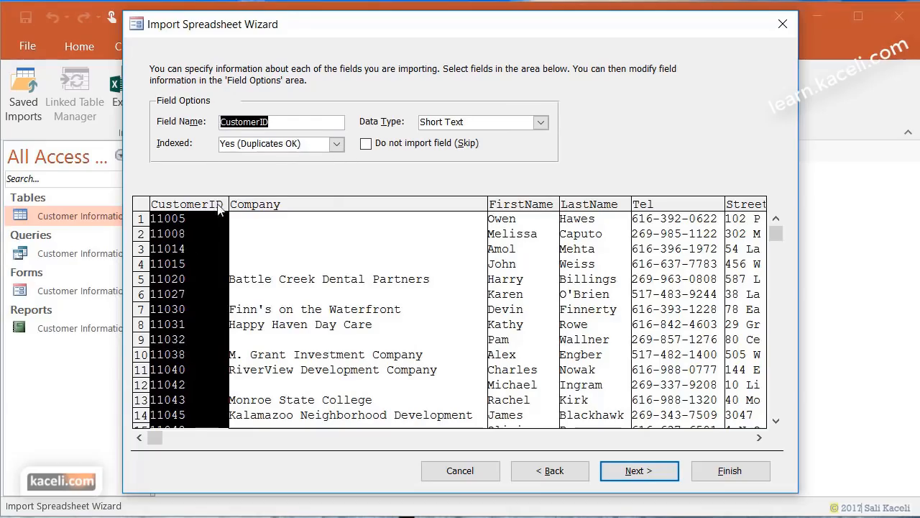
- Keep CustomerID as Short Text, indexed with duplicates allowed, and continue to the primary key step
{"action": "left_click", "coordinate": [336, 146]}
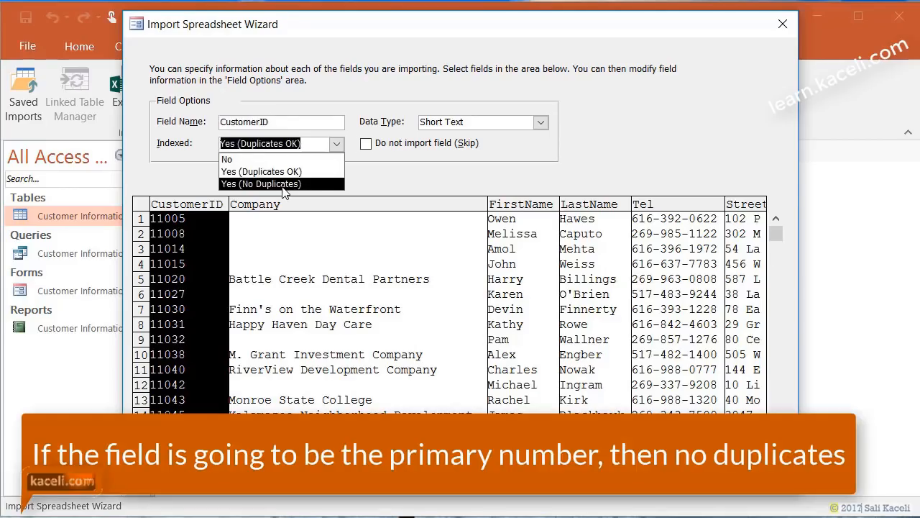
{"action": "left_click", "coordinate": [361, 85]}
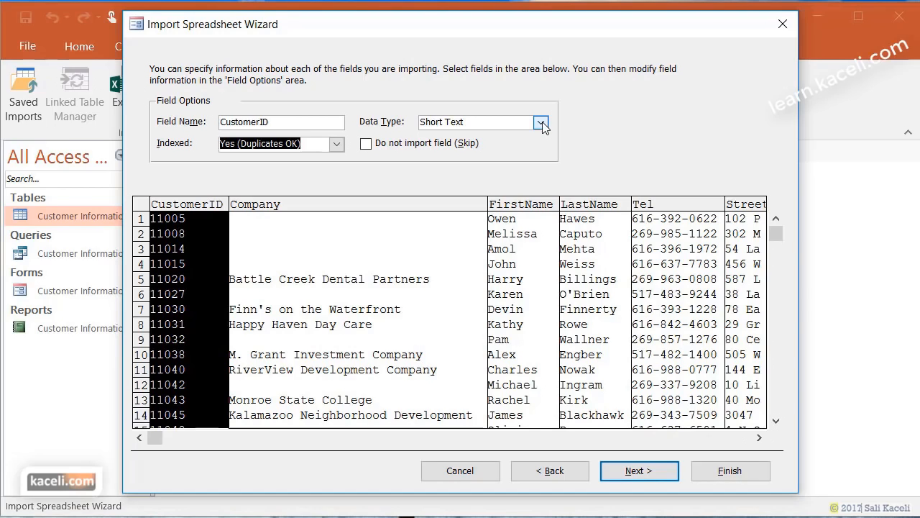
{"action": "left_click", "coordinate": [542, 124]}
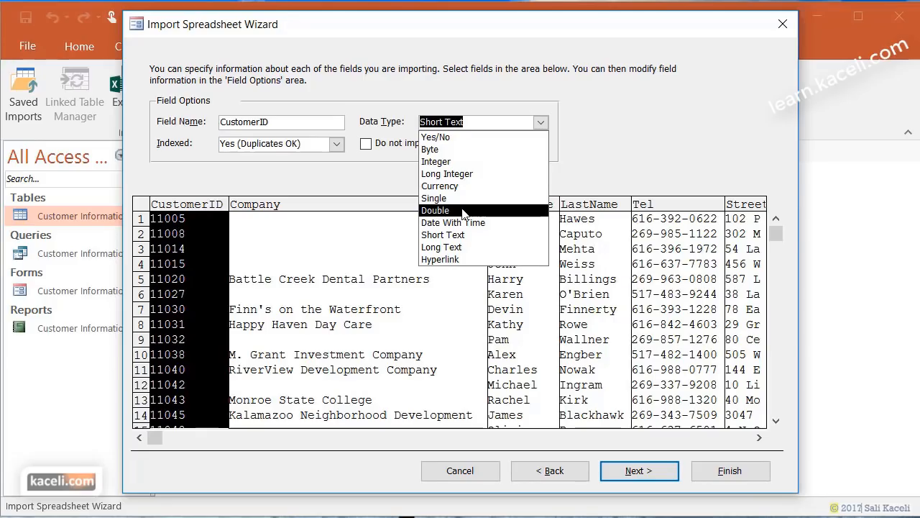
{"action": "left_click", "coordinate": [650, 177]}
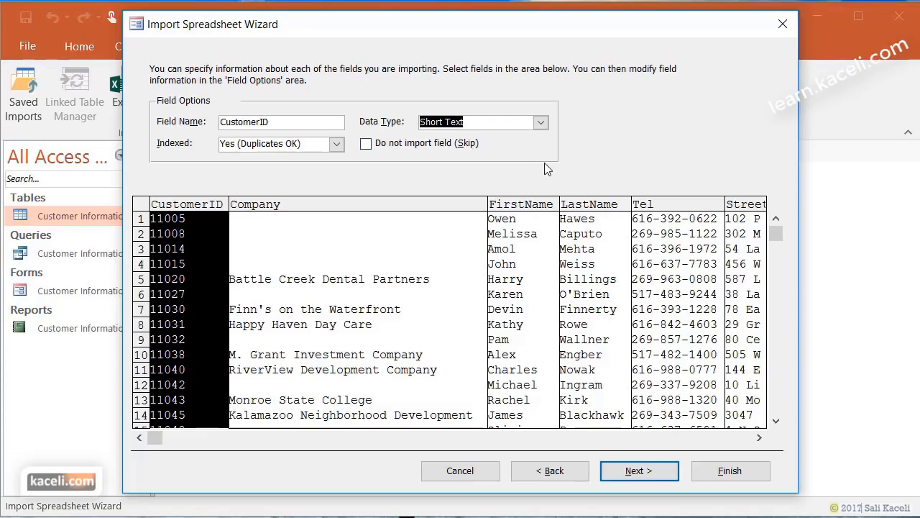
{"action": "left_click", "coordinate": [640, 471]}
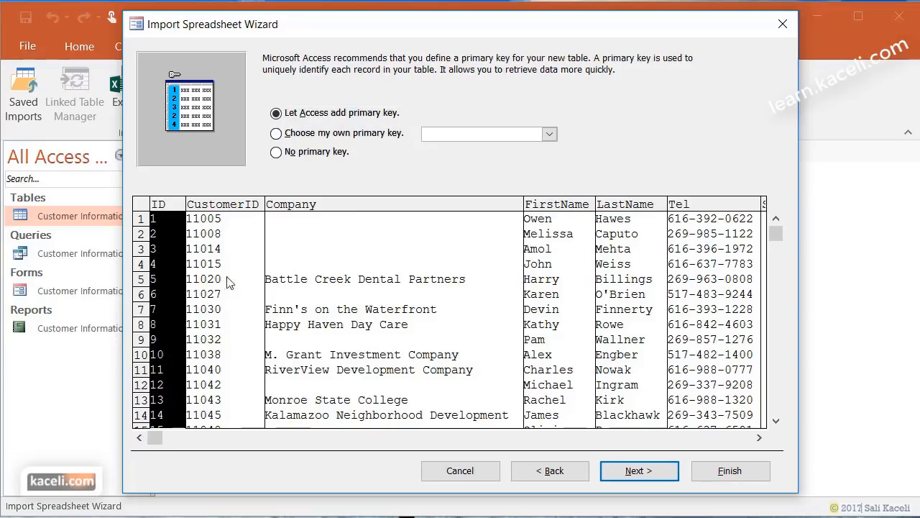
- Make CustomerID the primary key, name the table Customers, and finish without saving import steps
{"action": "left_click", "coordinate": [304, 139]}
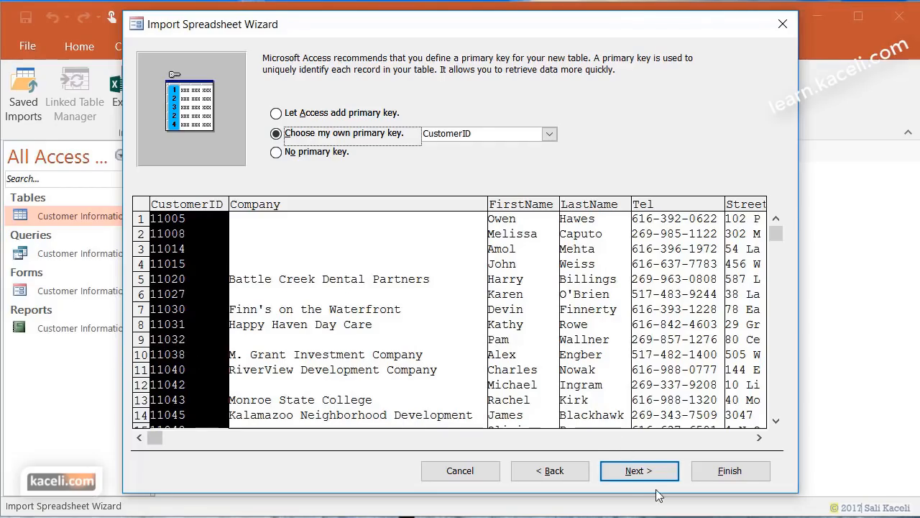
{"action": "left_click", "coordinate": [636, 471]}
{"action": "left_click", "coordinate": [322, 166]}
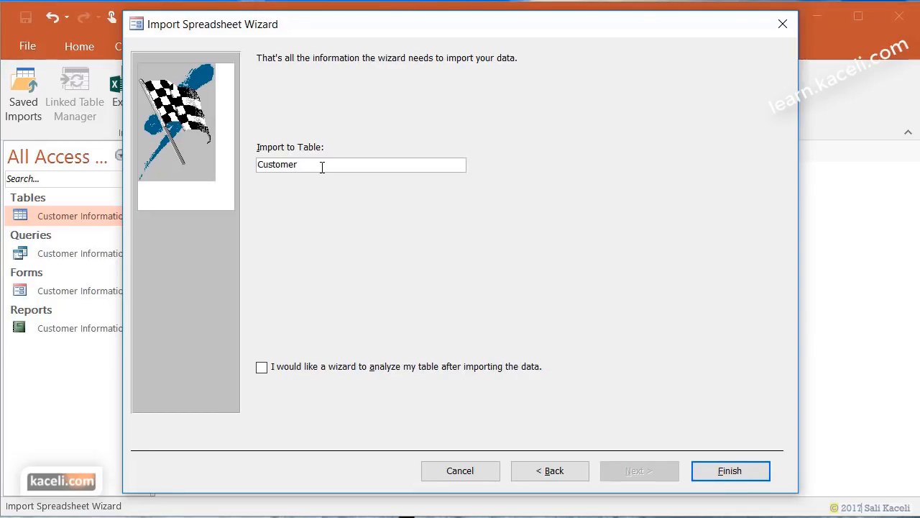
{"action": "type", "text": "s"}
{"action": "left_click", "coordinate": [745, 471]}
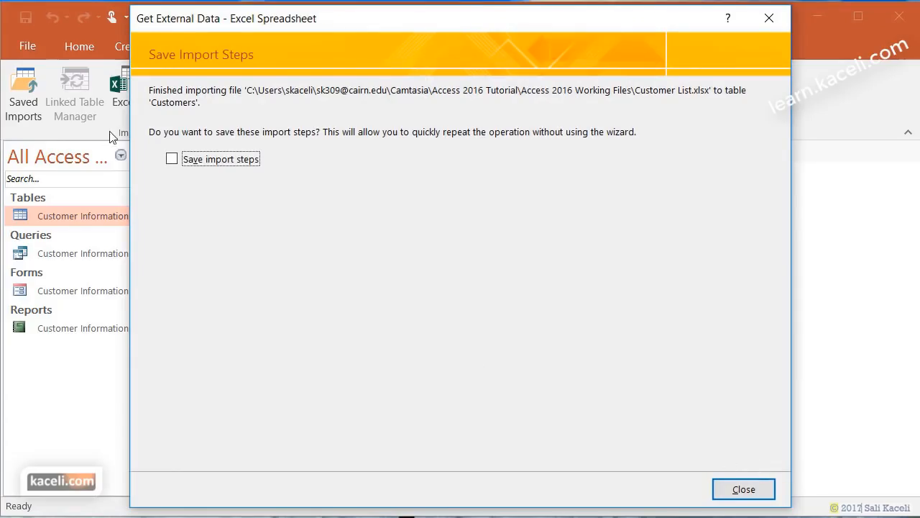
{"action": "left_click", "coordinate": [760, 494]}
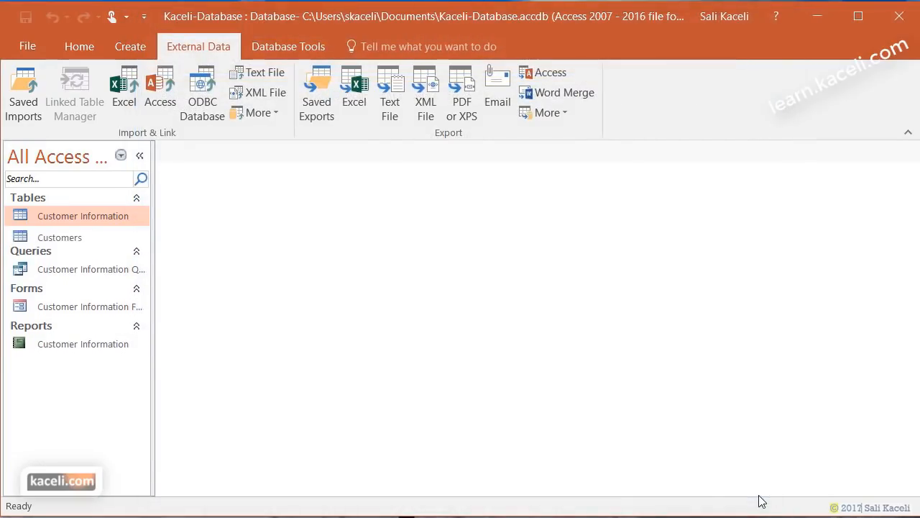
- Open the new Customers table in Datasheet View and scroll through its columns
{"action": "left_click", "coordinate": [58, 239]}
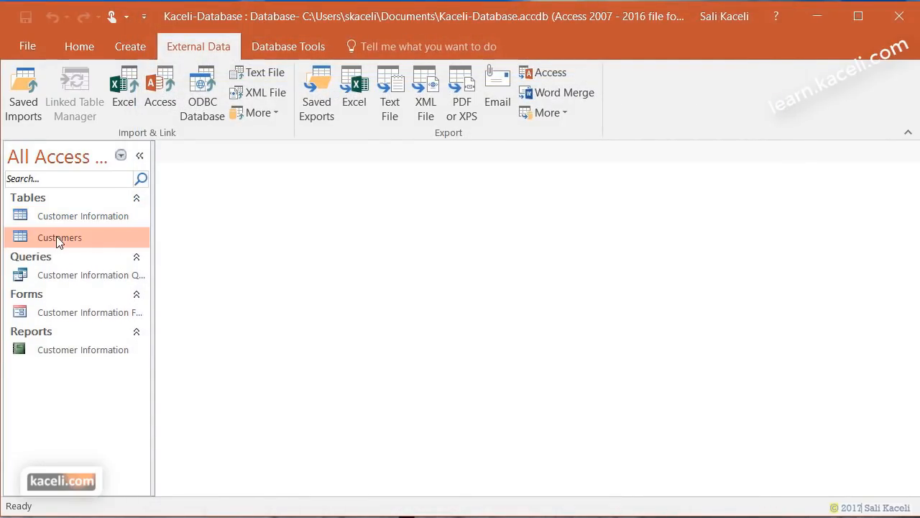
{"action": "double_click", "coordinate": [57, 237]}
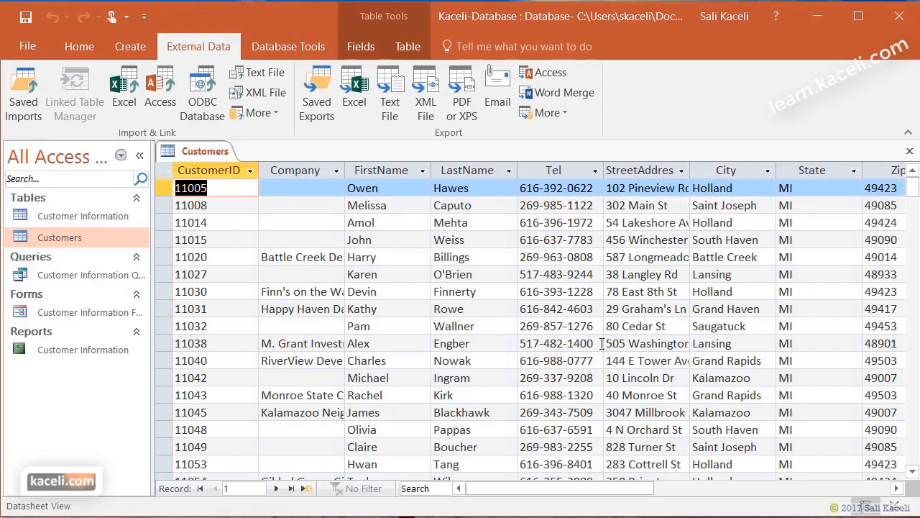
{"action": "scroll", "coordinate": [431, 403], "scroll_direction": "down", "scroll_amount": 1}
{"action": "scroll", "coordinate": [248, 424], "scroll_direction": "down", "scroll_amount": 7}
{"action": "scroll", "coordinate": [312, 254], "scroll_direction": "up", "scroll_amount": 8}
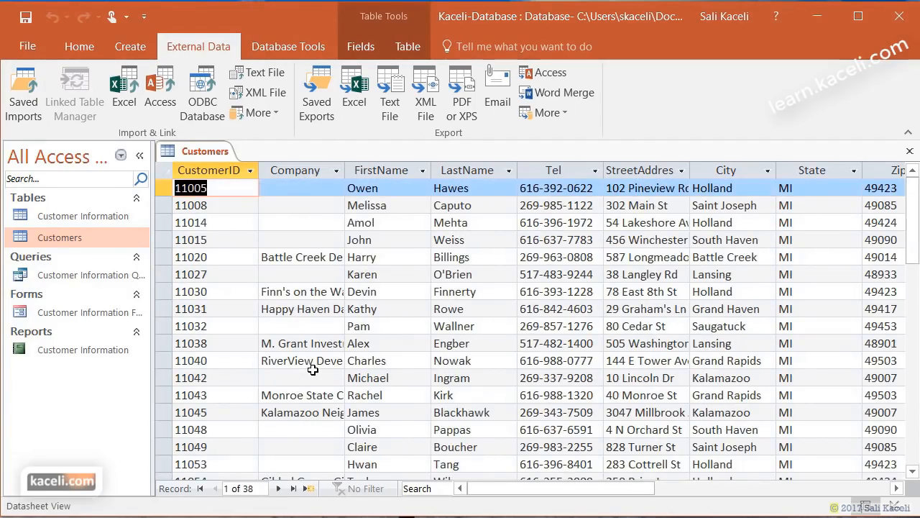
{"action": "left_click_drag", "start_coordinate": [603, 488], "coordinate": [561, 487]}
- Select the Company, Tel, StreetAddress, City and Zip columns, then widen the Email column
{"action": "left_click", "coordinate": [315, 170]}
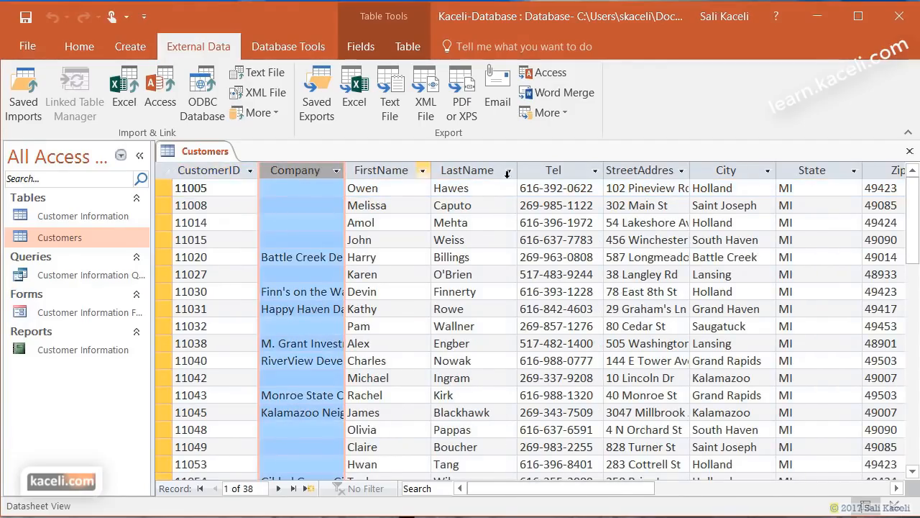
{"action": "left_click", "coordinate": [572, 170]}
{"action": "left_click", "coordinate": [636, 170]}
{"action": "left_click", "coordinate": [741, 170]}
{"action": "left_click_drag", "start_coordinate": [649, 496], "coordinate": [719, 491]}
{"action": "left_click", "coordinate": [645, 170]}
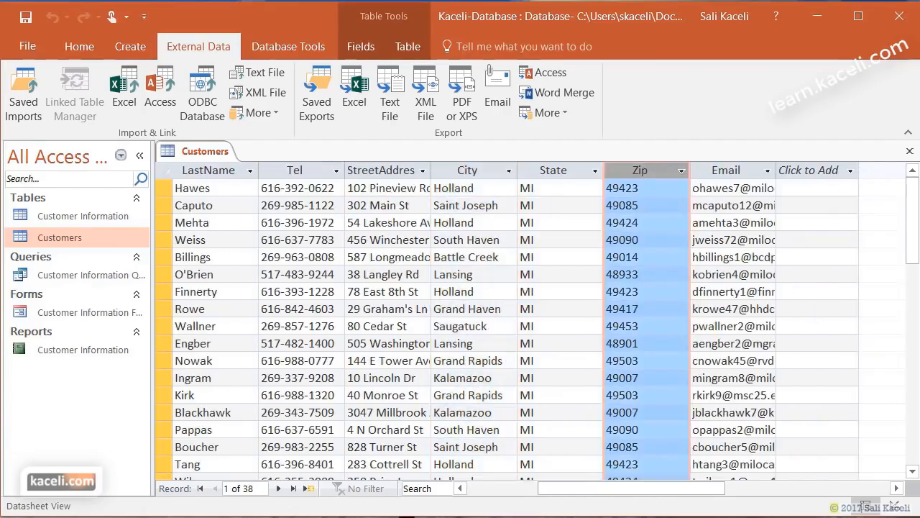
{"action": "left_click_drag", "start_coordinate": [776, 170], "coordinate": [800, 173]}
{"action": "left_click", "coordinate": [766, 435]}
{"action": "left_click", "coordinate": [840, 368]}
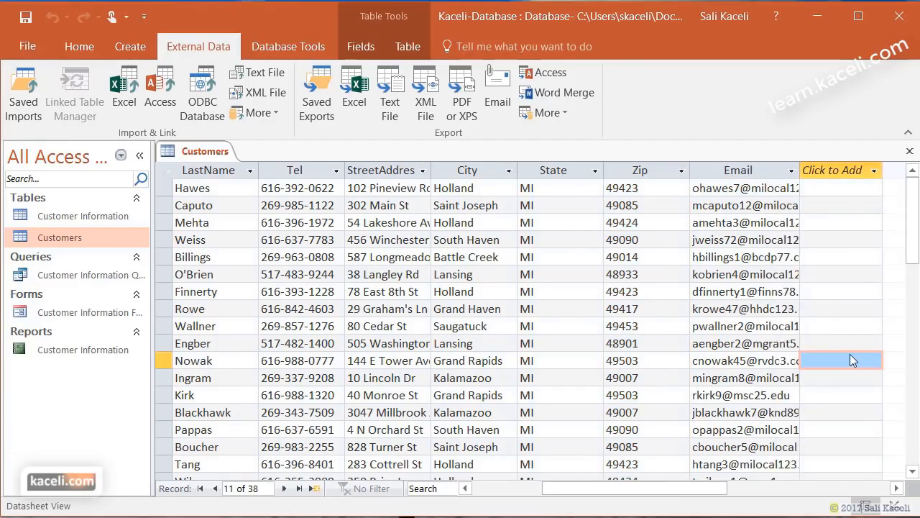
{"action": "left_click", "coordinate": [35, 50]}
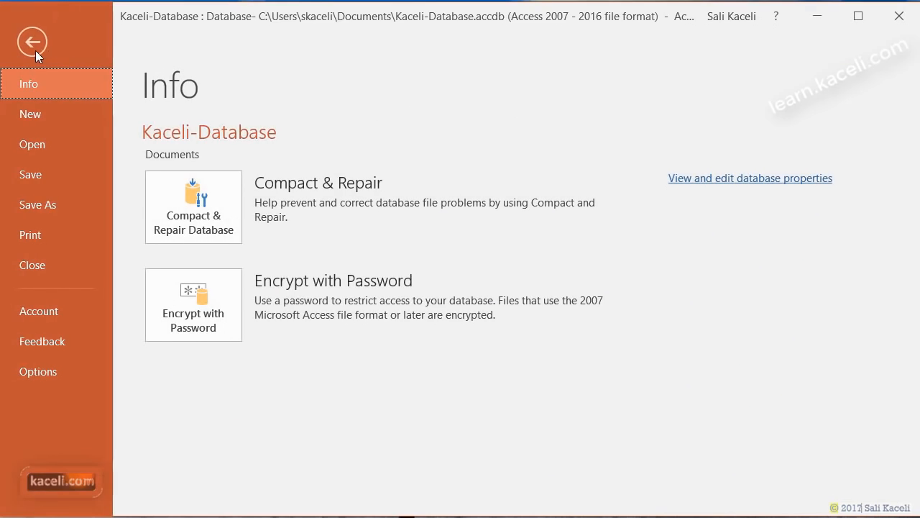
{"action": "left_click", "coordinate": [36, 43]}
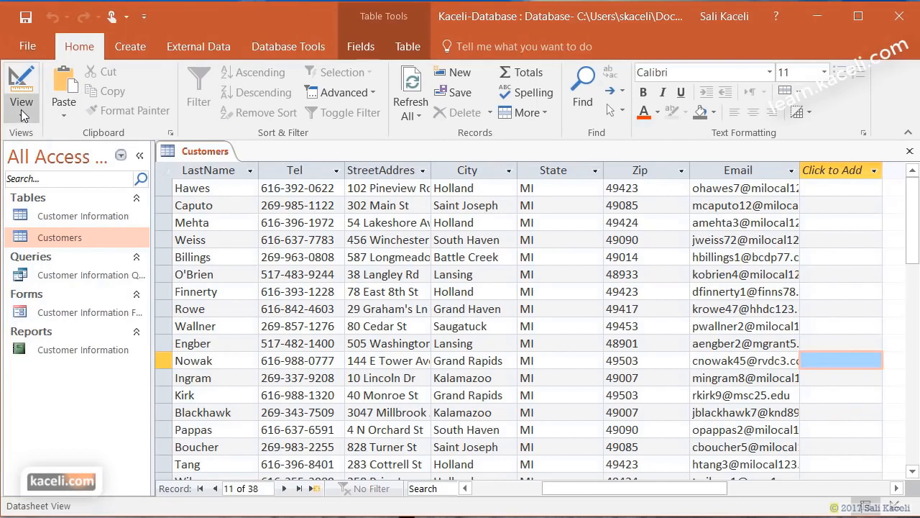
- Add a Comments field after Email in the Customers design, typed as Long Text
{"action": "left_click", "coordinate": [21, 114]}
{"action": "left_click_drag", "start_coordinate": [911, 185], "coordinate": [916, 237]}
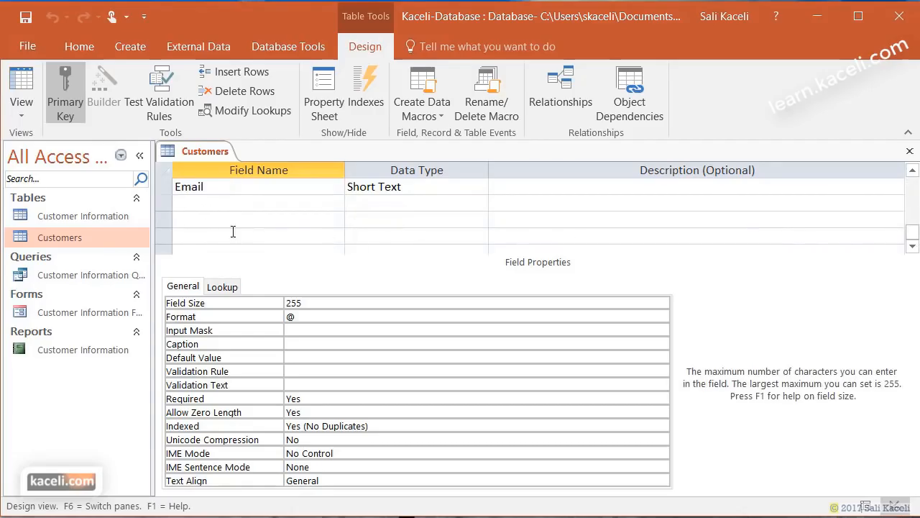
{"action": "left_click", "coordinate": [229, 205]}
{"action": "type", "text": "Comments"}
{"action": "key", "text": "Tab"}
{"action": "left_click", "coordinate": [480, 203]}
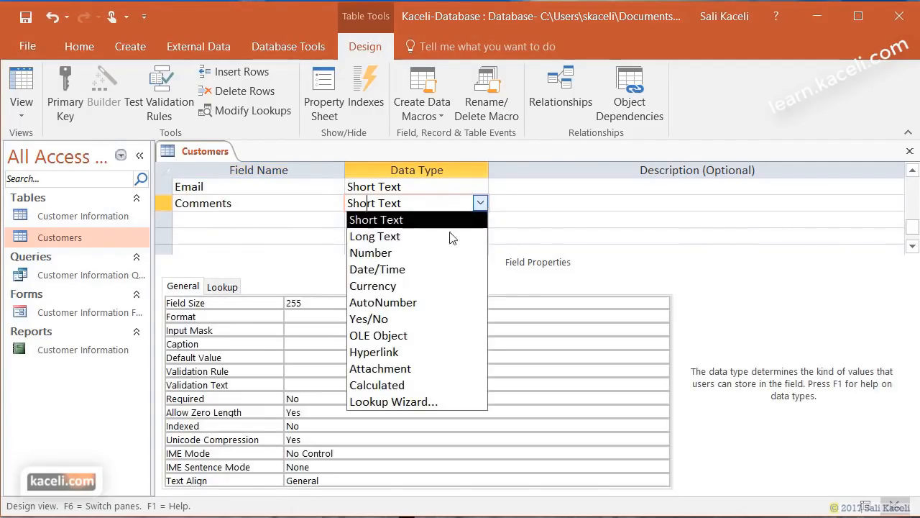
{"action": "left_click", "coordinate": [399, 243]}
- Save the table design and reopen the Customers records at the first CustomerID
{"action": "left_click", "coordinate": [909, 151]}
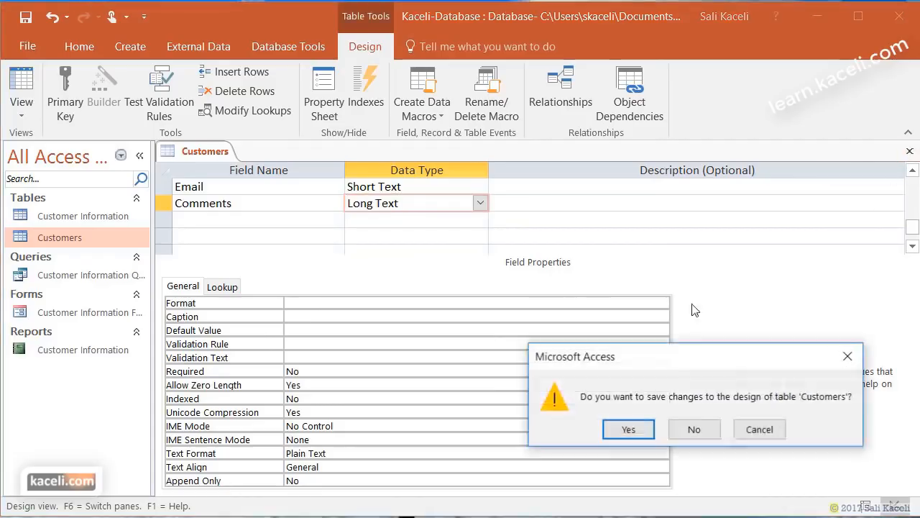
{"action": "left_click", "coordinate": [629, 429]}
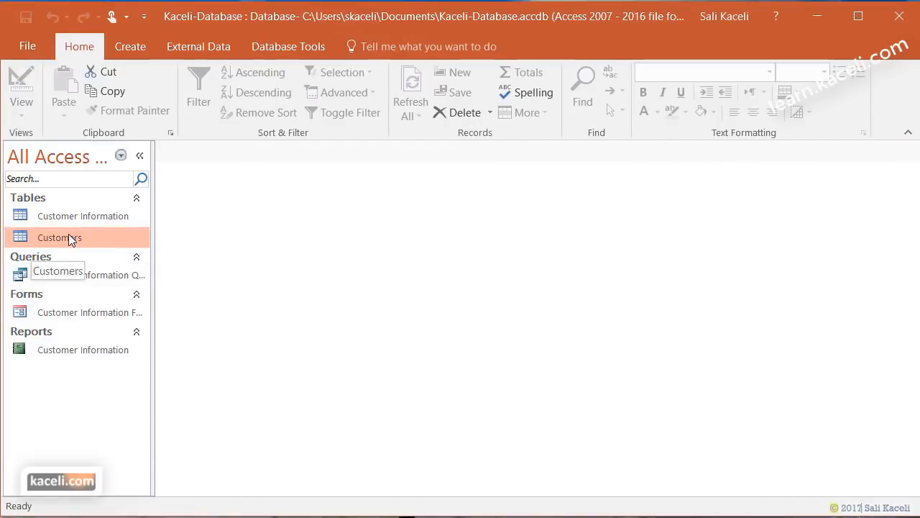
{"action": "double_click", "coordinate": [68, 237]}
{"action": "left_click_drag", "start_coordinate": [625, 491], "coordinate": [754, 492]}
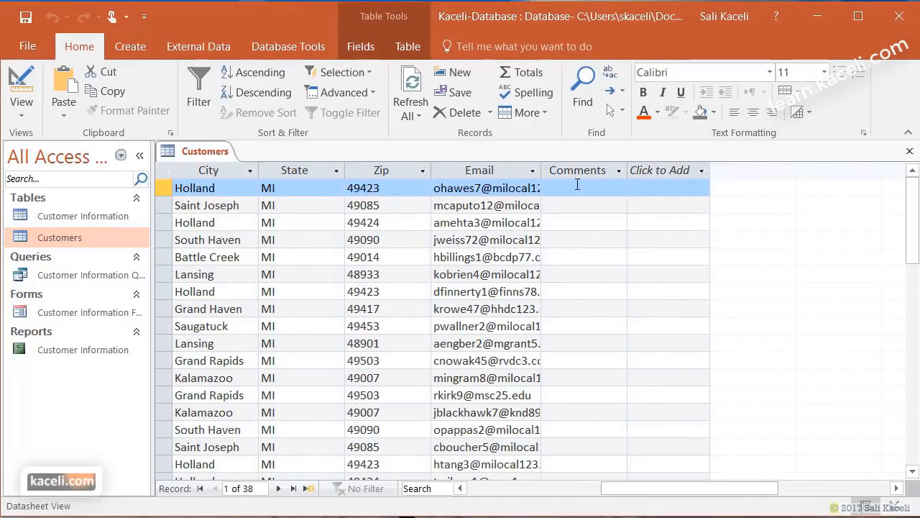
{"action": "key", "text": "Home"}
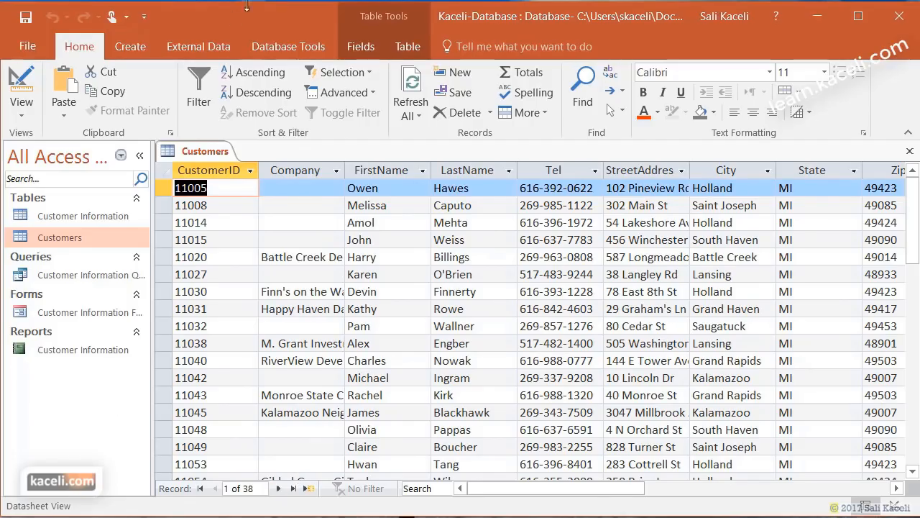
- Choose Contract-List.xlsx as the Excel source for a new-table import
{"action": "left_click", "coordinate": [183, 50]}
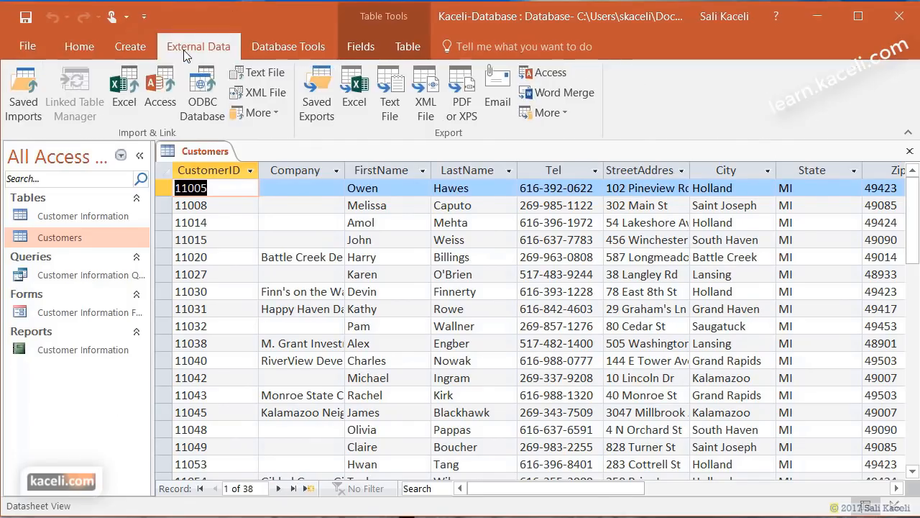
{"action": "left_click", "coordinate": [124, 96]}
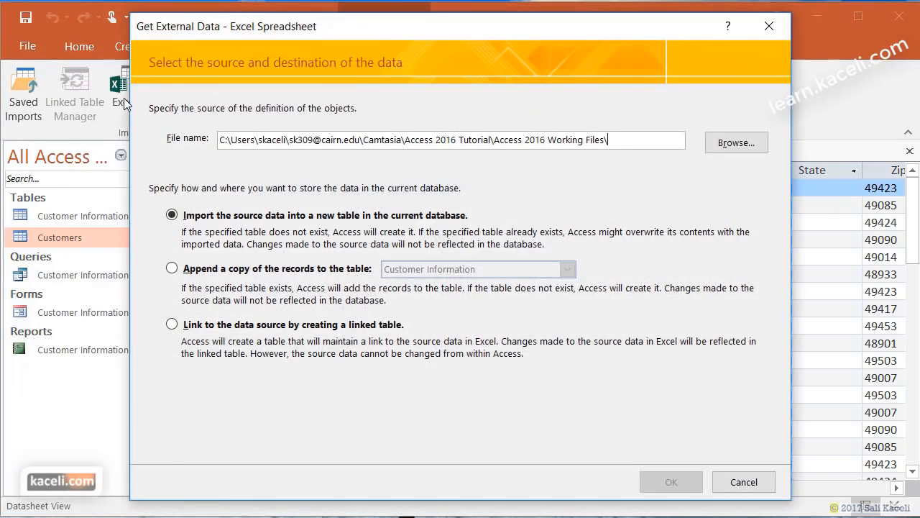
{"action": "left_click", "coordinate": [728, 147]}
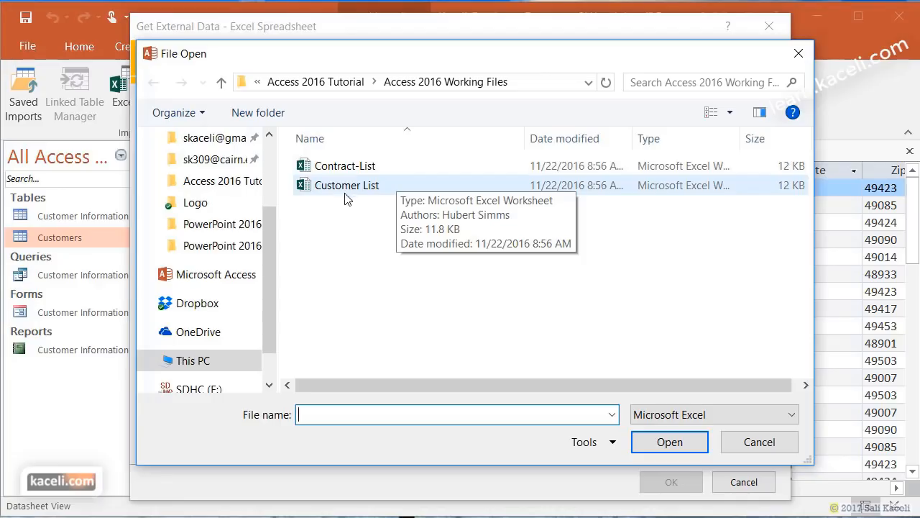
{"action": "left_click", "coordinate": [345, 171]}
{"action": "left_click", "coordinate": [673, 445]}
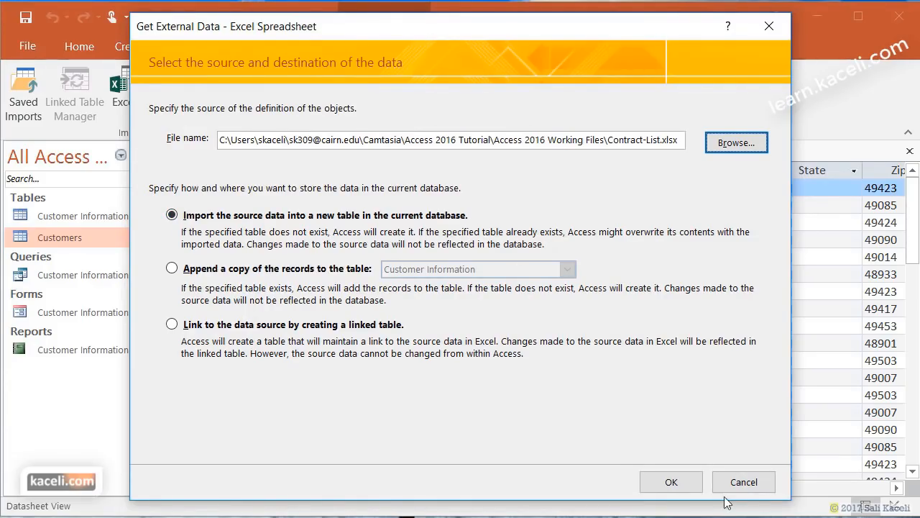
- Accept the Contract worksheet and use its first row as field names
{"action": "left_click", "coordinate": [693, 486]}
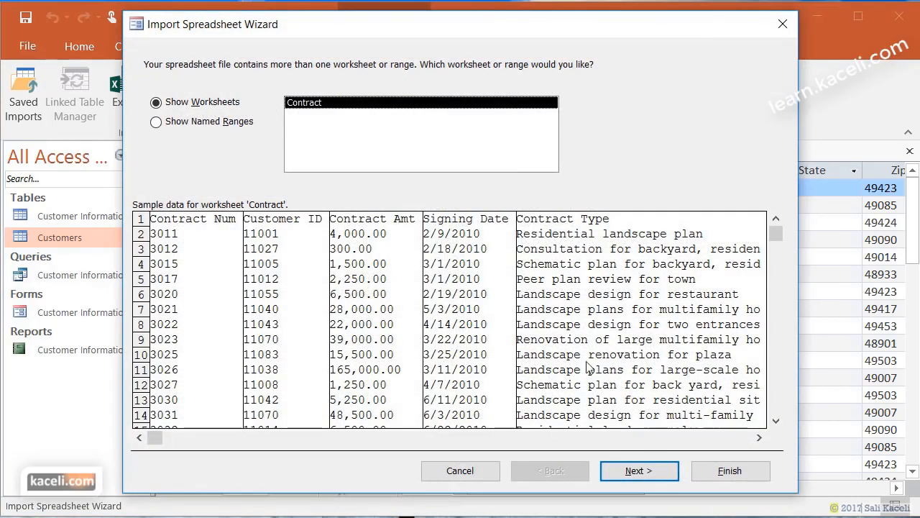
{"action": "left_click", "coordinate": [632, 471]}
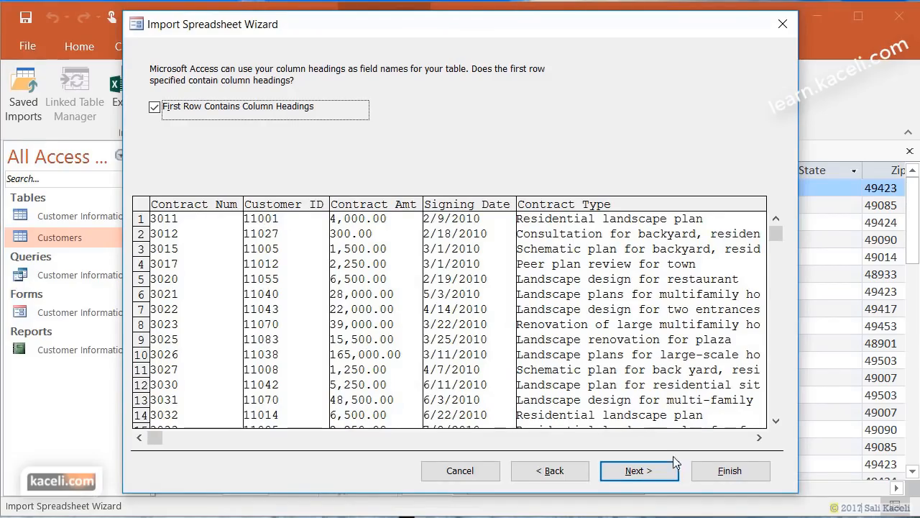
{"action": "left_click", "coordinate": [661, 475]}
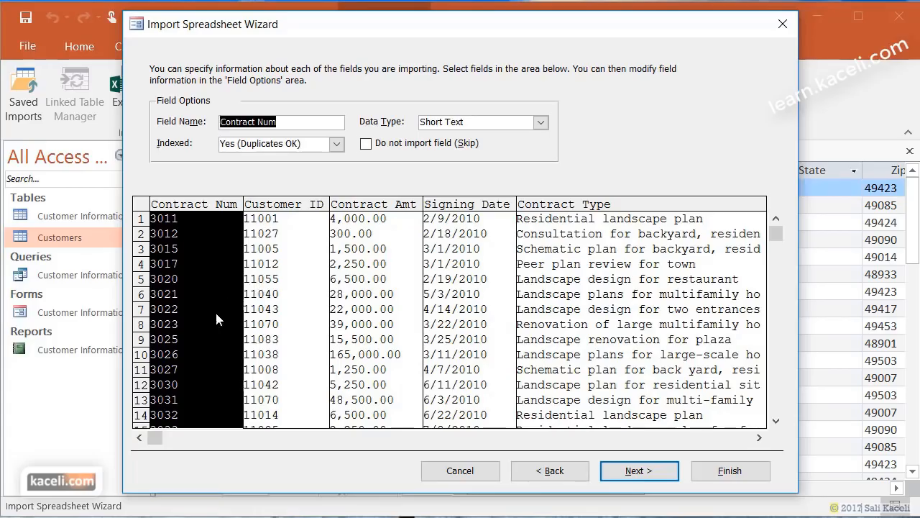
- Key the imported table on Contract Num, name it Contracts, and finish without saving import steps
{"action": "left_click", "coordinate": [657, 469]}
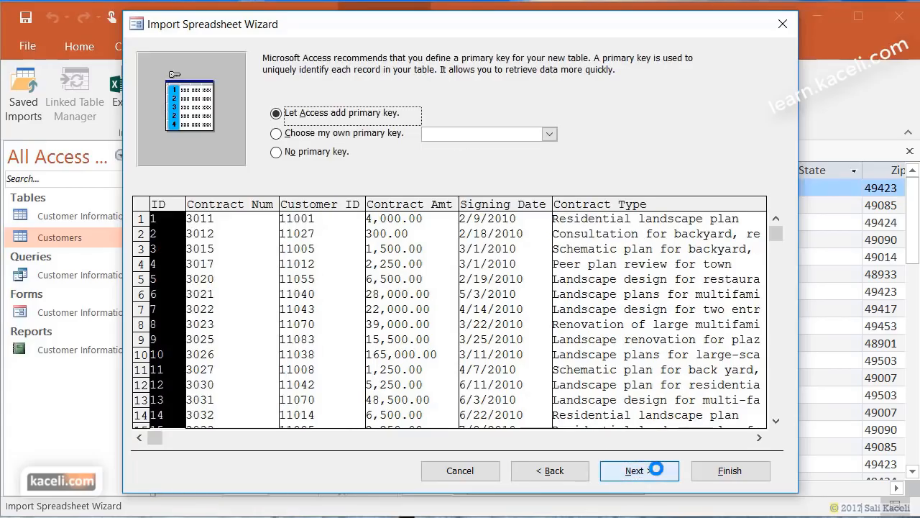
{"action": "left_click", "coordinate": [277, 134]}
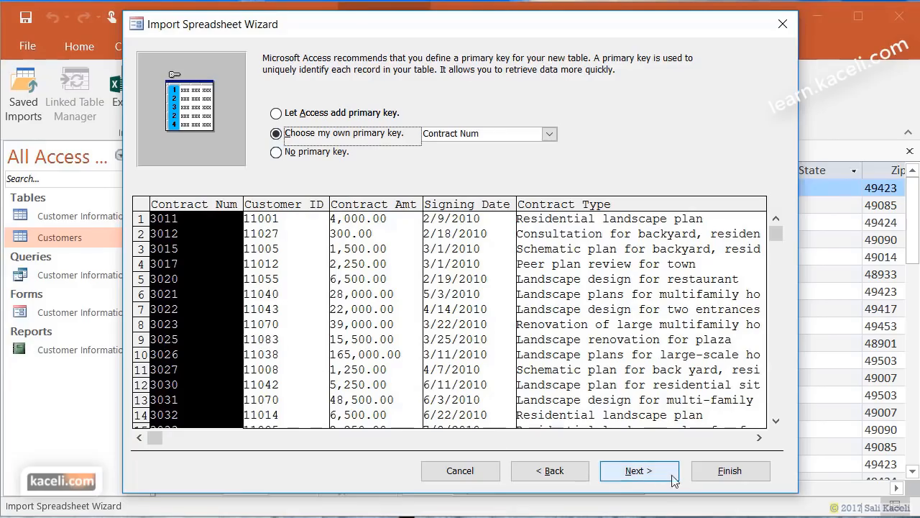
{"action": "left_click", "coordinate": [639, 471]}
{"action": "left_click", "coordinate": [318, 164]}
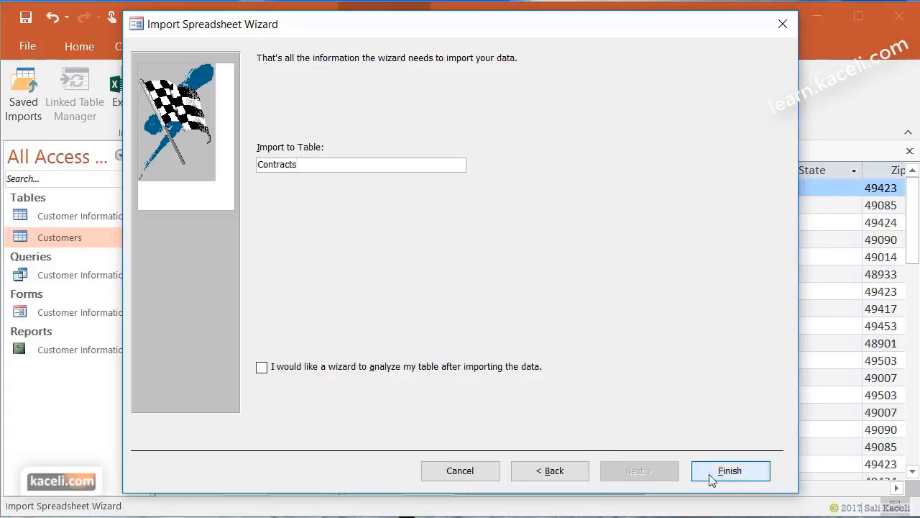
{"action": "left_click", "coordinate": [741, 477]}
{"action": "left_click", "coordinate": [726, 486]}
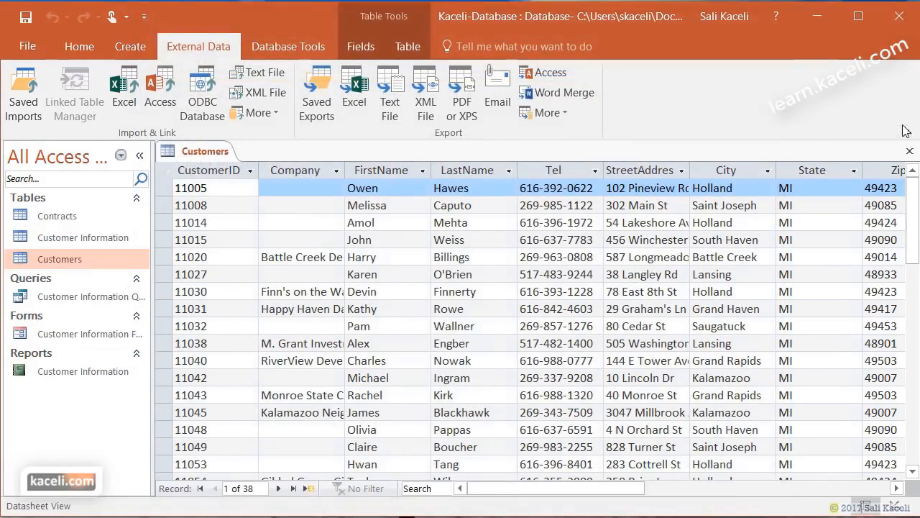
- Close Customers, review the 65 Contracts records, then close both tables
{"action": "left_click", "coordinate": [910, 151]}
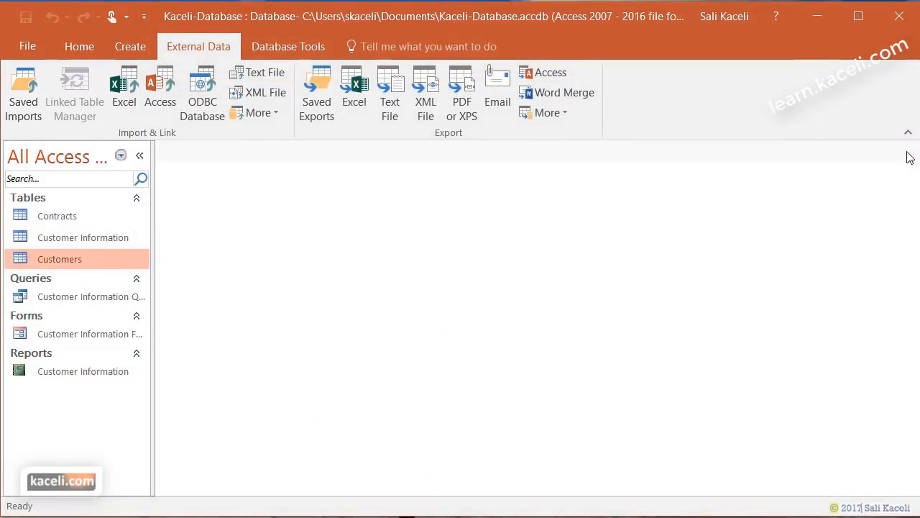
{"action": "double_click", "coordinate": [50, 219]}
{"action": "scroll", "coordinate": [515, 428], "scroll_direction": "down", "scroll_amount": 5}
{"action": "scroll", "coordinate": [515, 428], "scroll_direction": "up", "scroll_amount": 5}
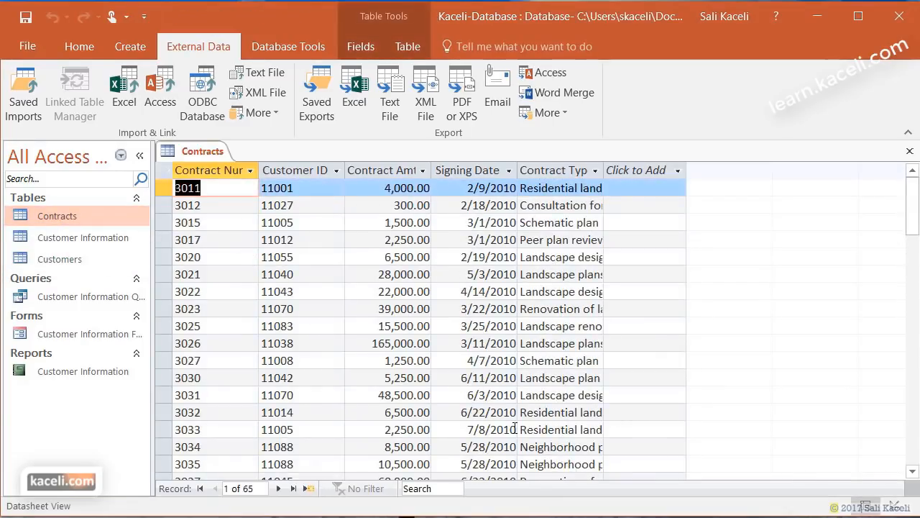
{"action": "left_click", "coordinate": [910, 151]}
{"action": "left_click", "coordinate": [911, 153]}
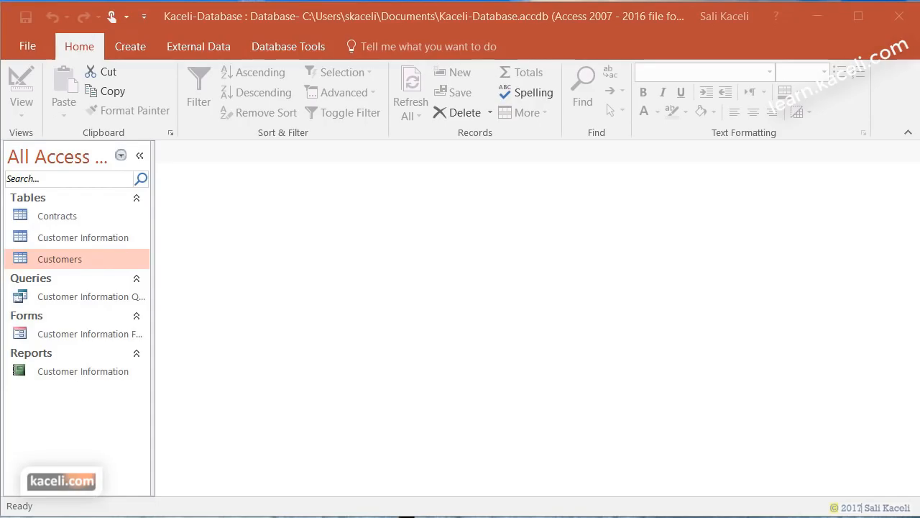
- Open InvoicesList.txt from File Explorer in Notepad and move the window into place
{"action": "key", "text": "alt+Tab"}
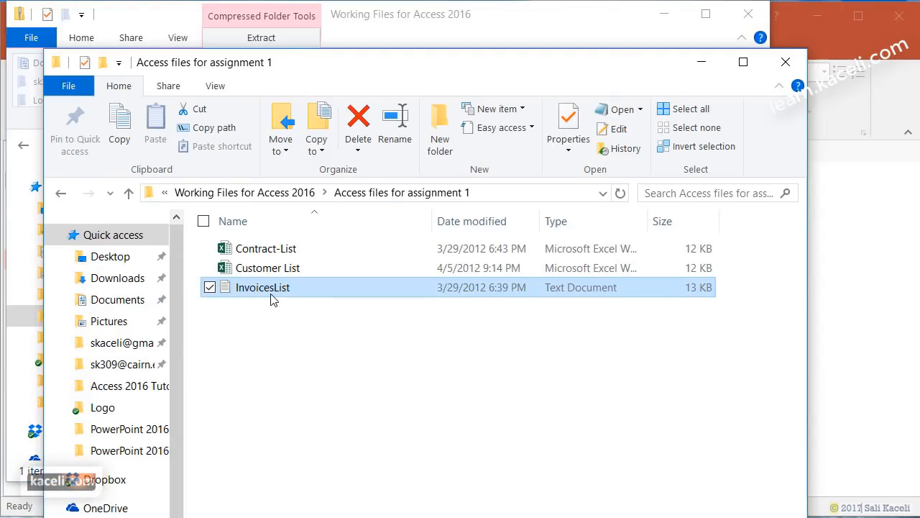
{"action": "double_click", "coordinate": [271, 291]}
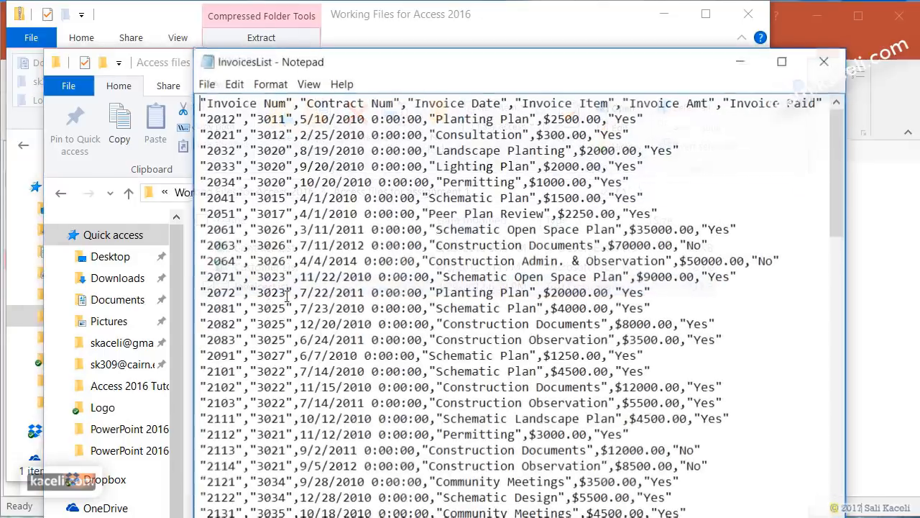
{"action": "left_click_drag", "start_coordinate": [400, 62], "coordinate": [366, 22]}
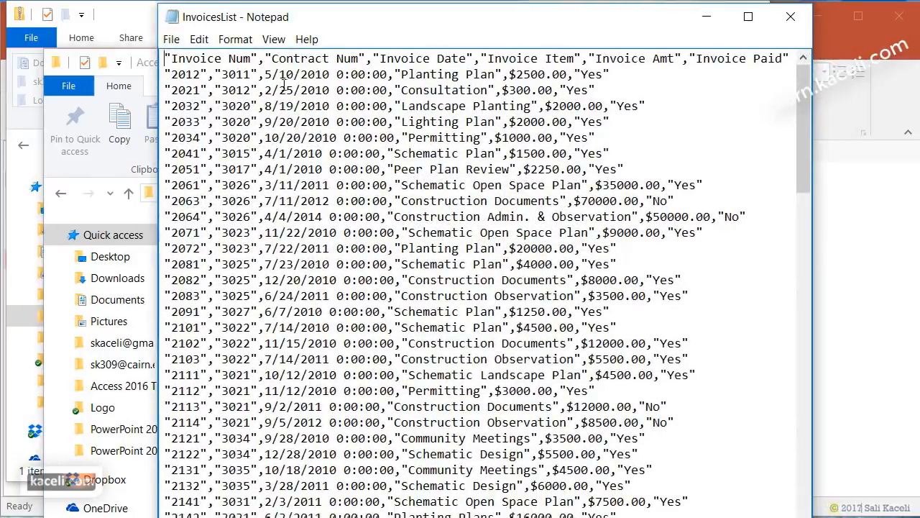
- Minimize Notepad and pick InvoicesList.txt as the source for an Access text-file import
{"action": "left_click", "coordinate": [707, 15]}
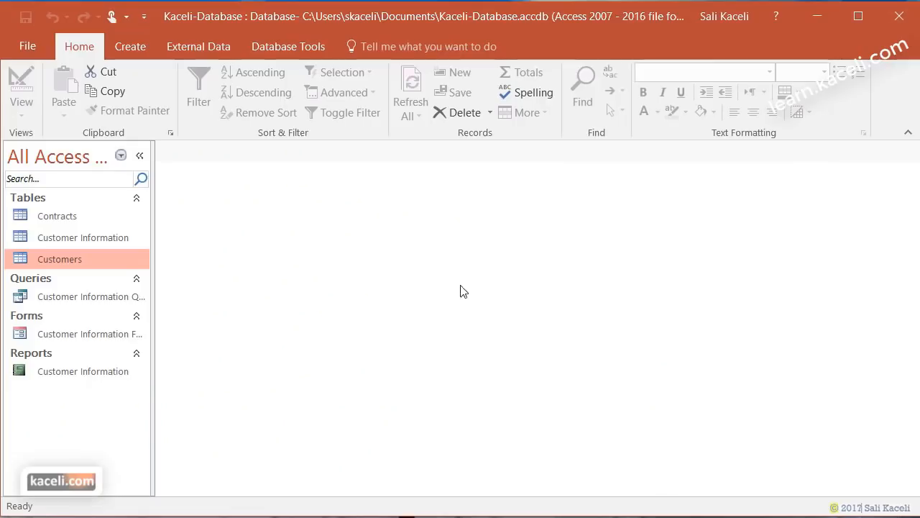
{"action": "left_click", "coordinate": [217, 51]}
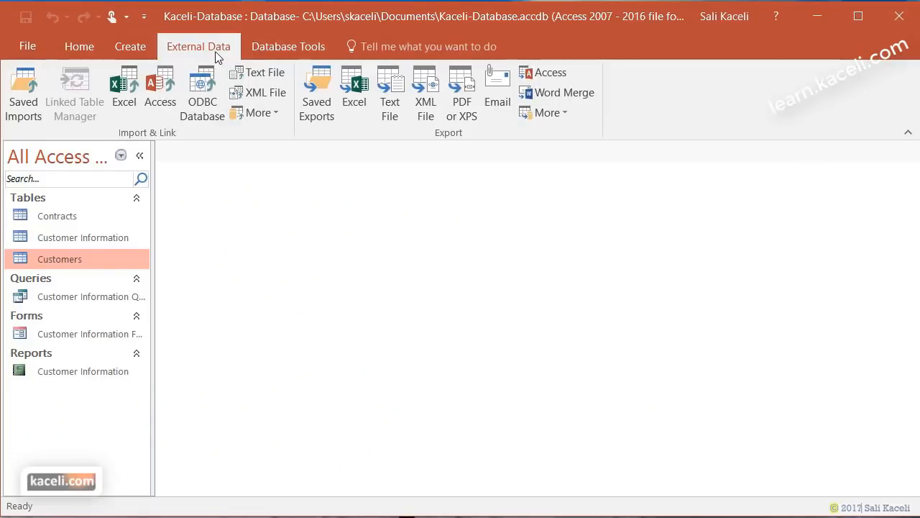
{"action": "left_click", "coordinate": [261, 77]}
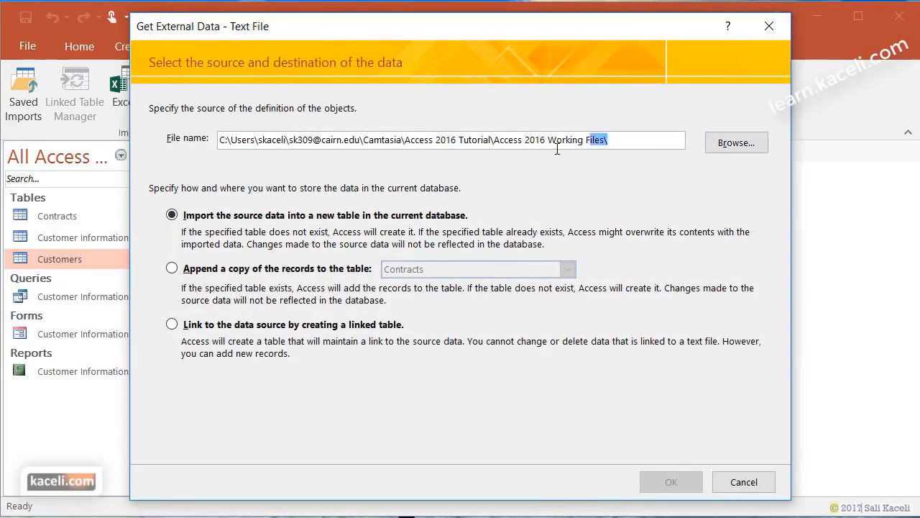
{"action": "left_click", "coordinate": [591, 146]}
{"action": "left_click", "coordinate": [732, 144]}
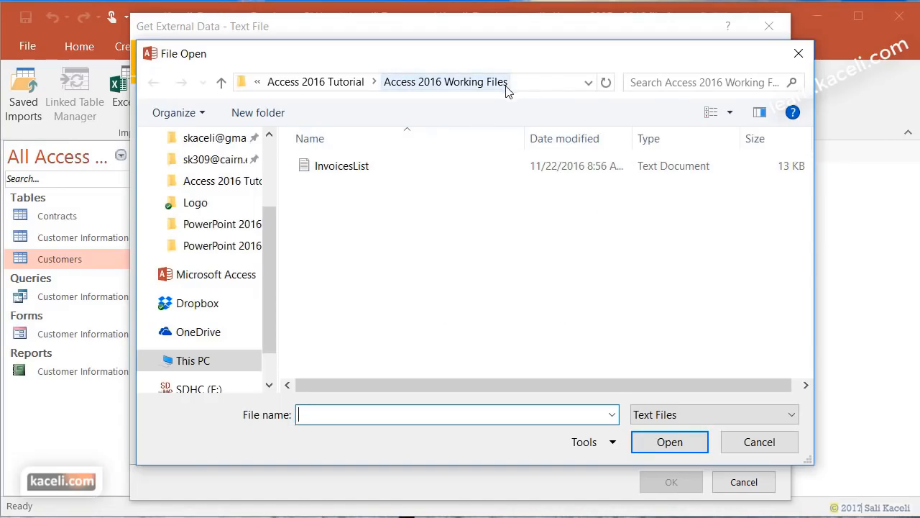
{"action": "left_click", "coordinate": [353, 170]}
{"action": "left_click", "coordinate": [670, 446]}
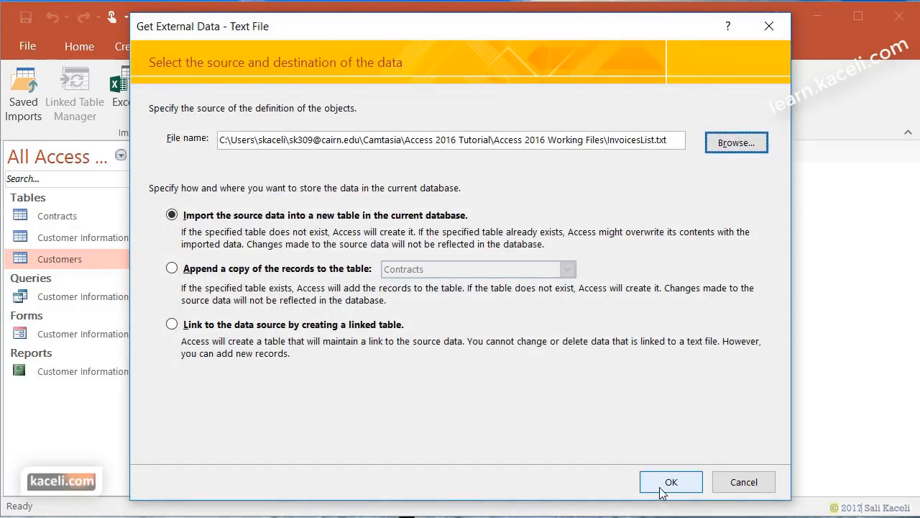
{"action": "left_click", "coordinate": [670, 483]}
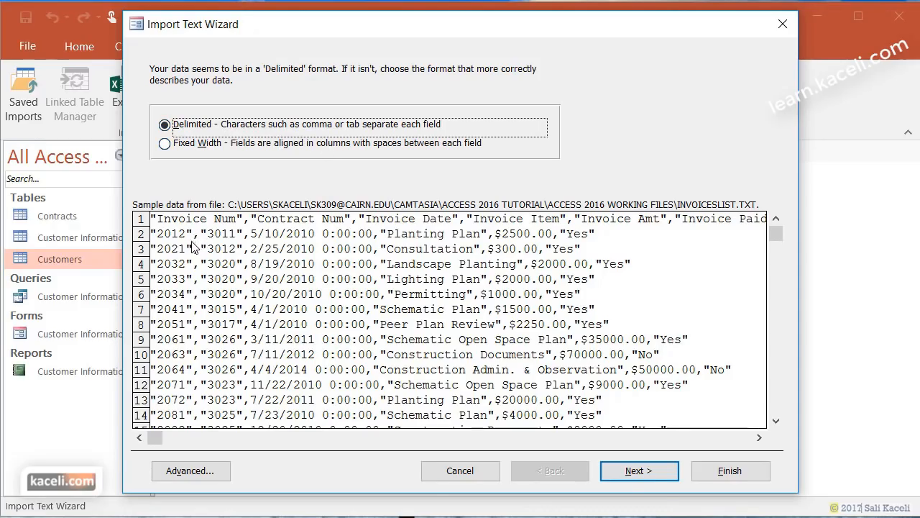
- Keep the Delimited format and treat the first row as field names
{"action": "left_click", "coordinate": [629, 480]}
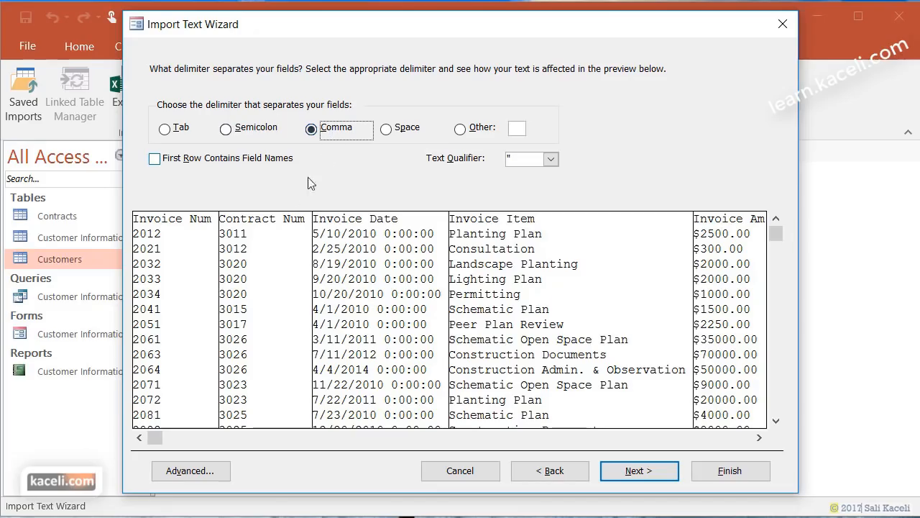
{"action": "left_click", "coordinate": [520, 476]}
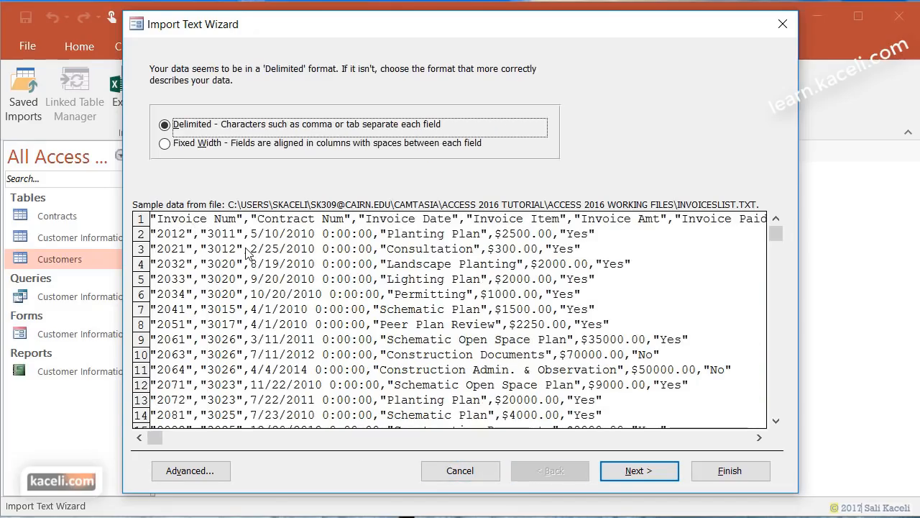
{"action": "left_click", "coordinate": [657, 474]}
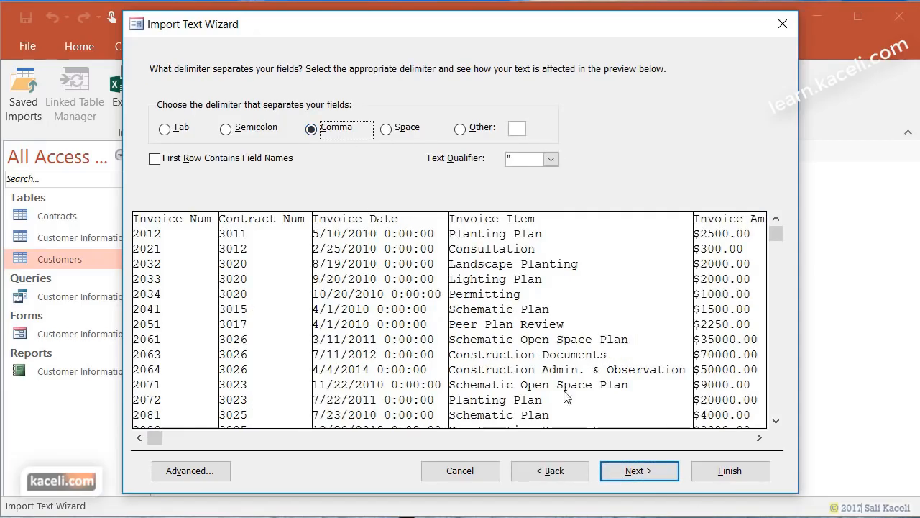
{"action": "left_click", "coordinate": [156, 161]}
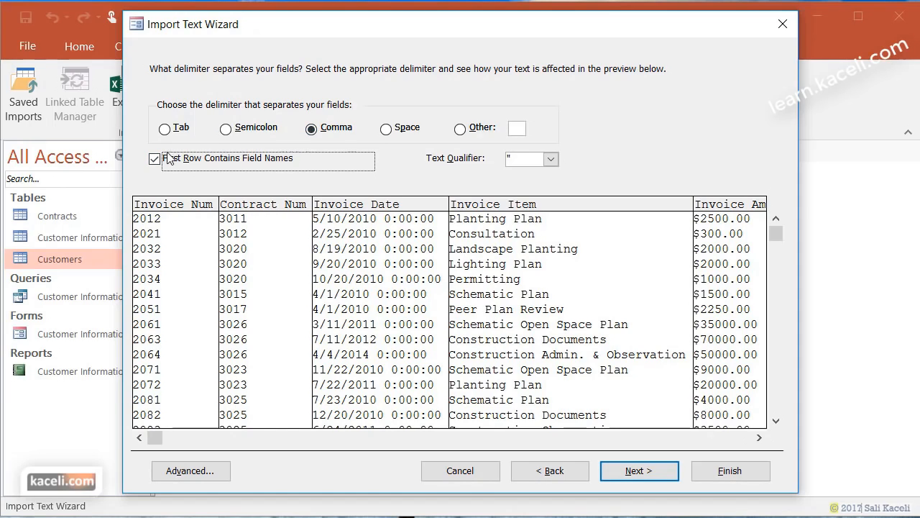
{"action": "left_click", "coordinate": [639, 471]}
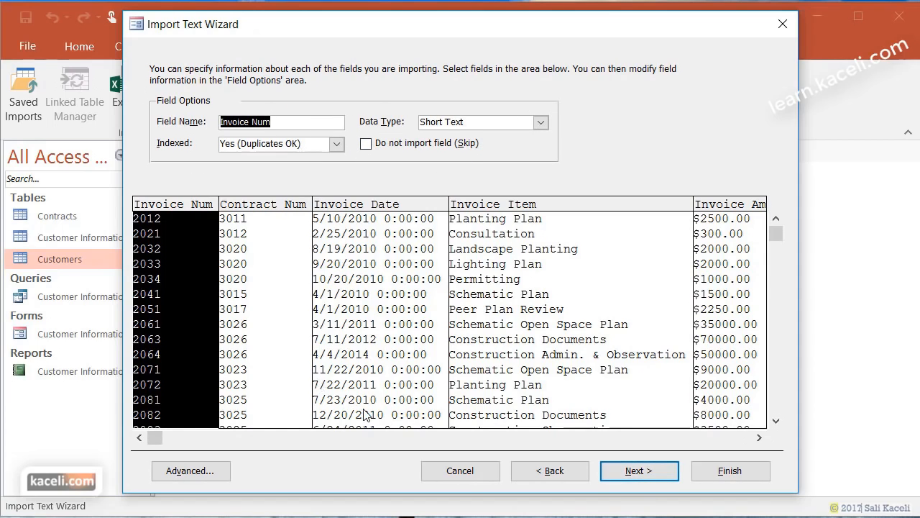
- Key the table on Invoice Num, rename it Invoices, and finish the import
{"action": "left_click", "coordinate": [639, 471]}
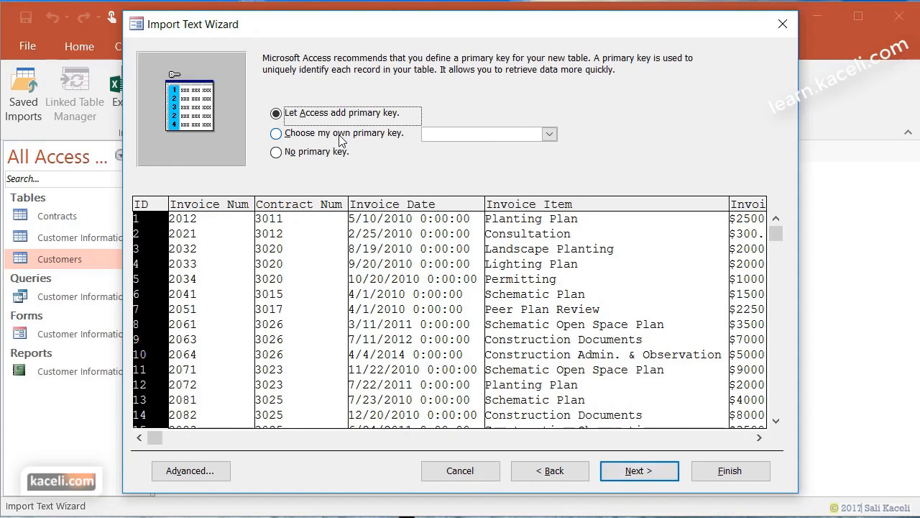
{"action": "left_click", "coordinate": [342, 137]}
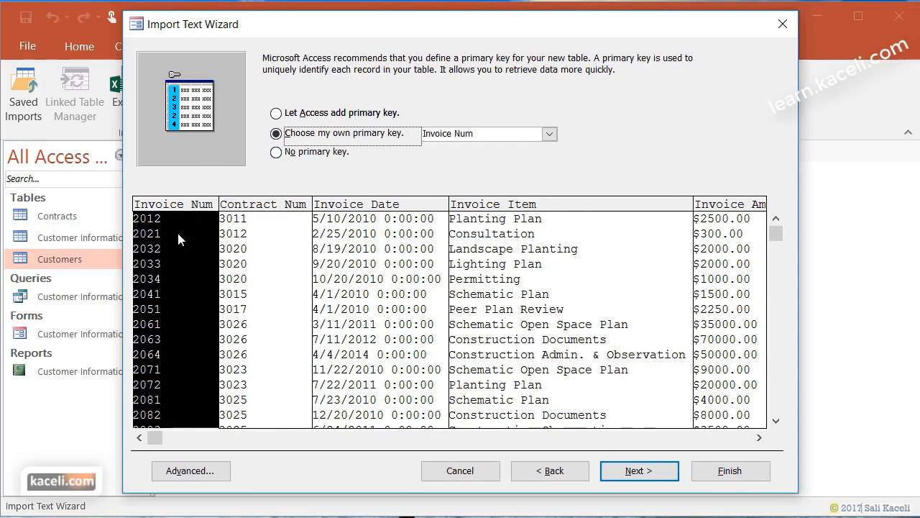
{"action": "left_click", "coordinate": [639, 471]}
{"action": "left_click", "coordinate": [315, 168]}
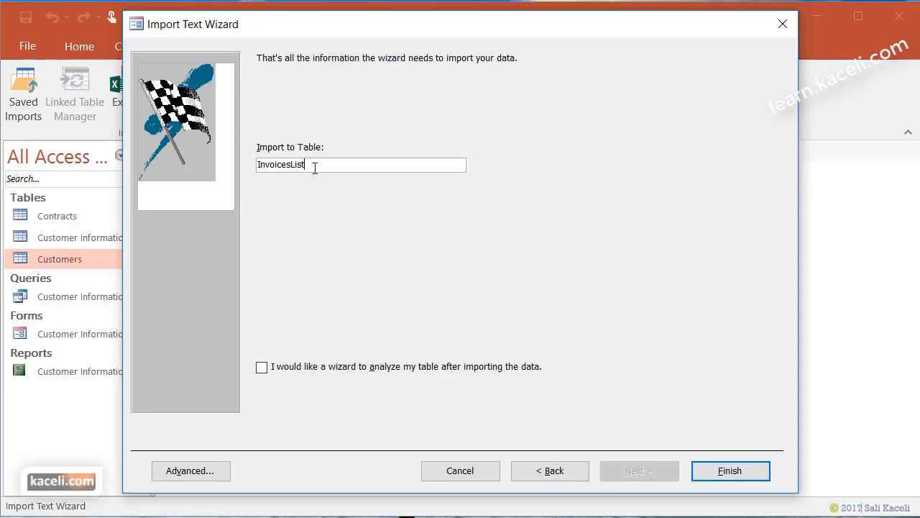
{"action": "key", "text": "BackSpace"}
{"action": "left_click", "coordinate": [730, 473]}
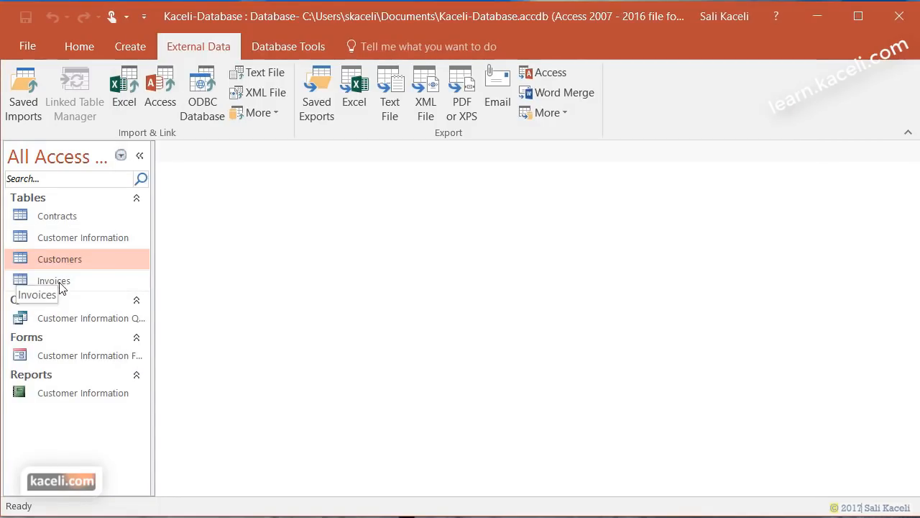
{"action": "left_click", "coordinate": [62, 284]}
{"action": "double_click", "coordinate": [62, 284]}
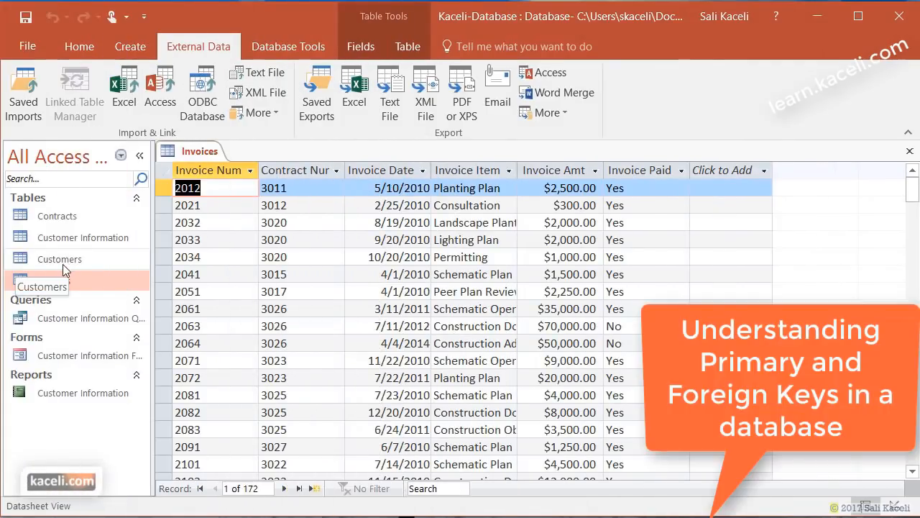
{"action": "double_click", "coordinate": [63, 260]}
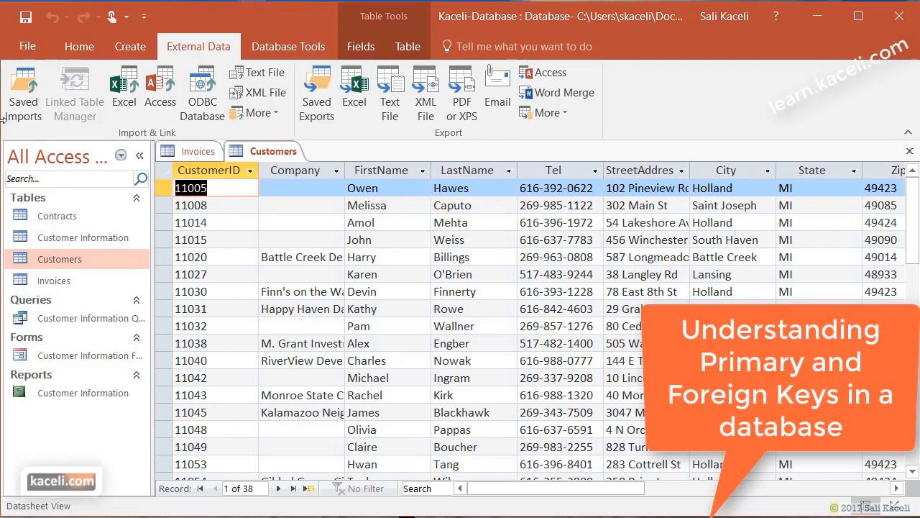
{"action": "left_click", "coordinate": [79, 46]}
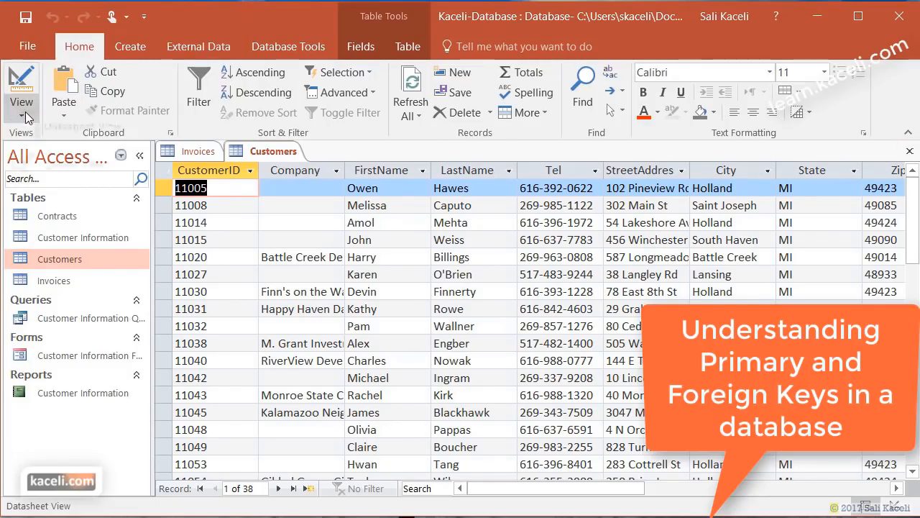
{"action": "left_click", "coordinate": [22, 115]}
{"action": "left_click", "coordinate": [48, 179]}
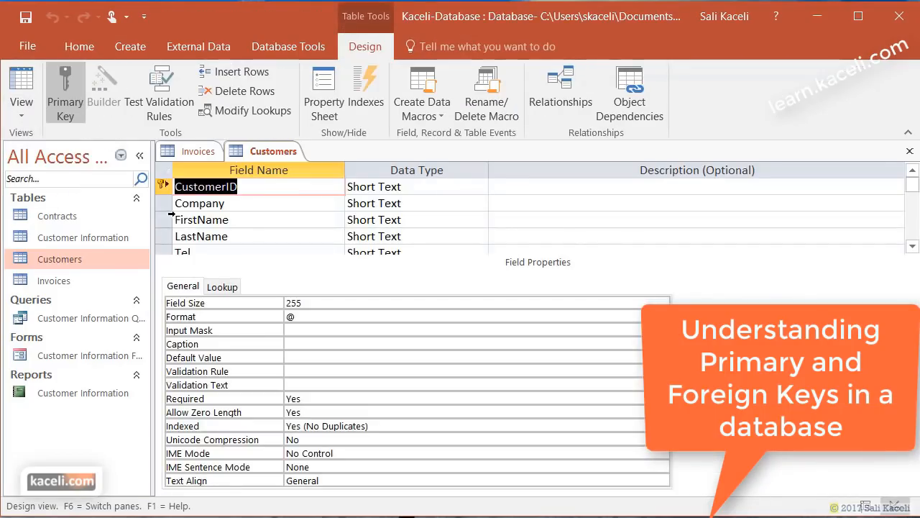
{"action": "left_click", "coordinate": [197, 205]}
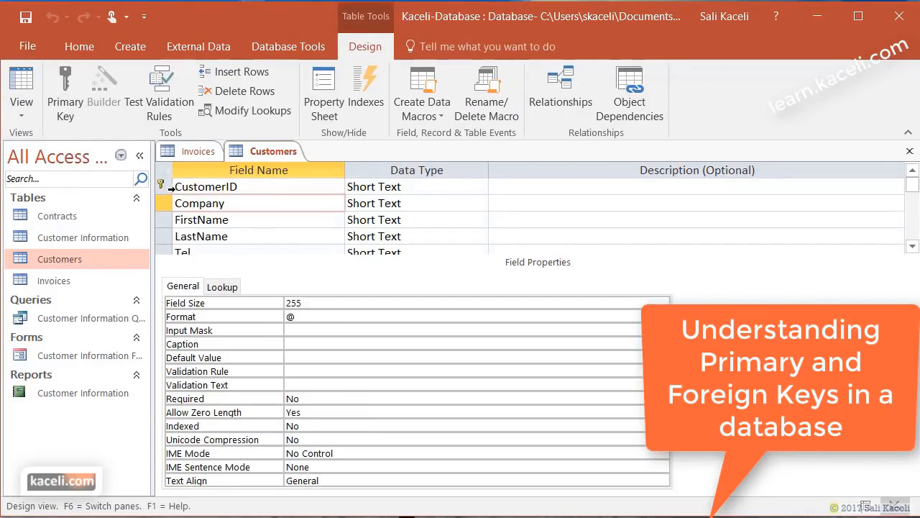
{"action": "left_click", "coordinate": [192, 187]}
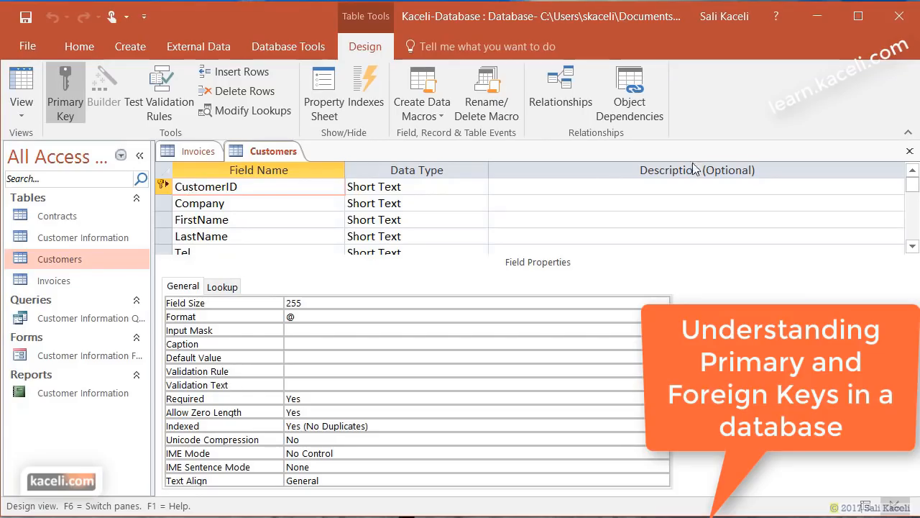
{"action": "left_click", "coordinate": [910, 151]}
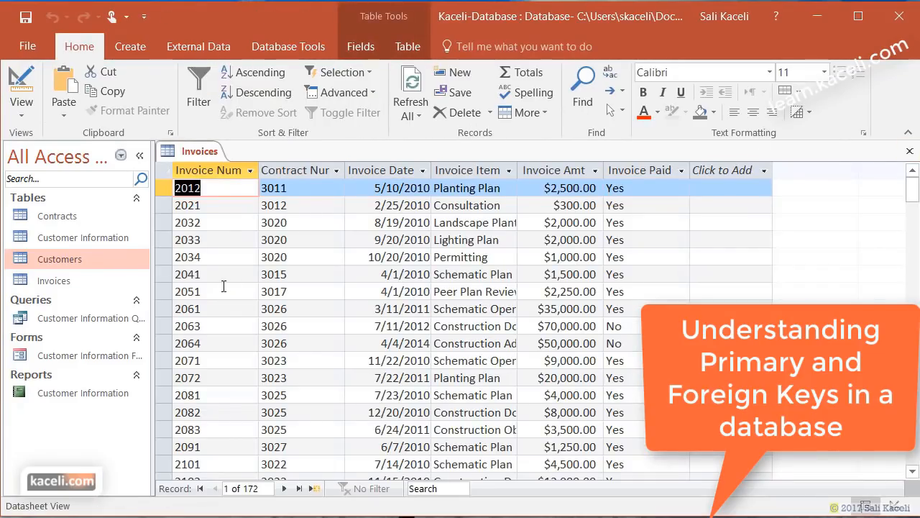
{"action": "left_click", "coordinate": [909, 153]}
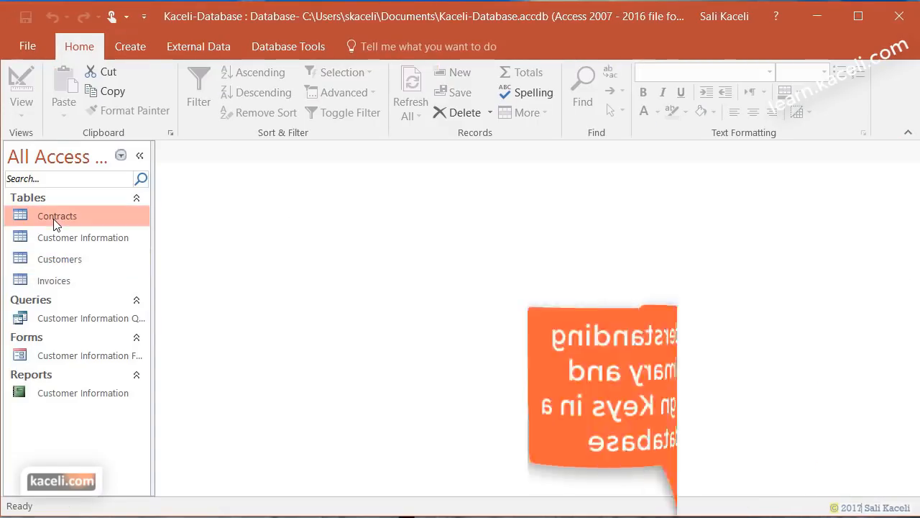
- Open Contracts in Design View, inspect Contract Num and Customer ID, then open Customers' records
{"action": "double_click", "coordinate": [57, 217]}
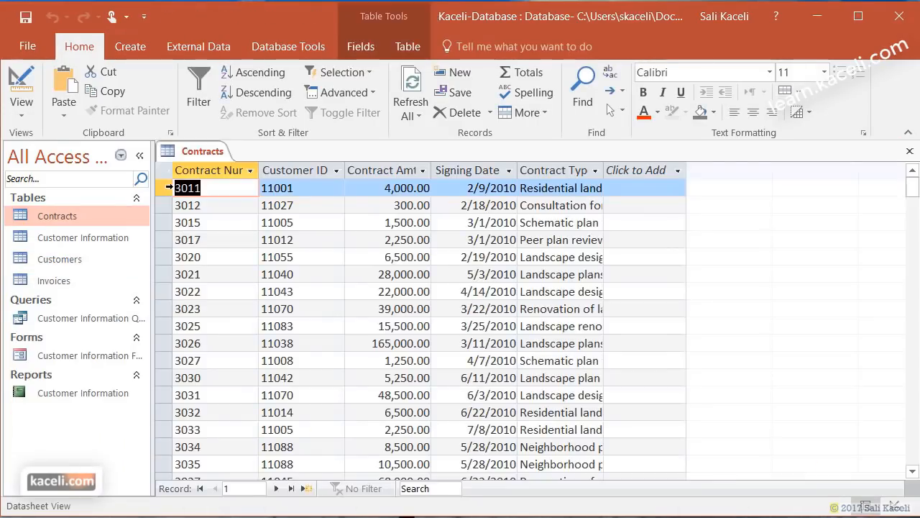
{"action": "left_click", "coordinate": [21, 112]}
{"action": "left_click", "coordinate": [37, 186]}
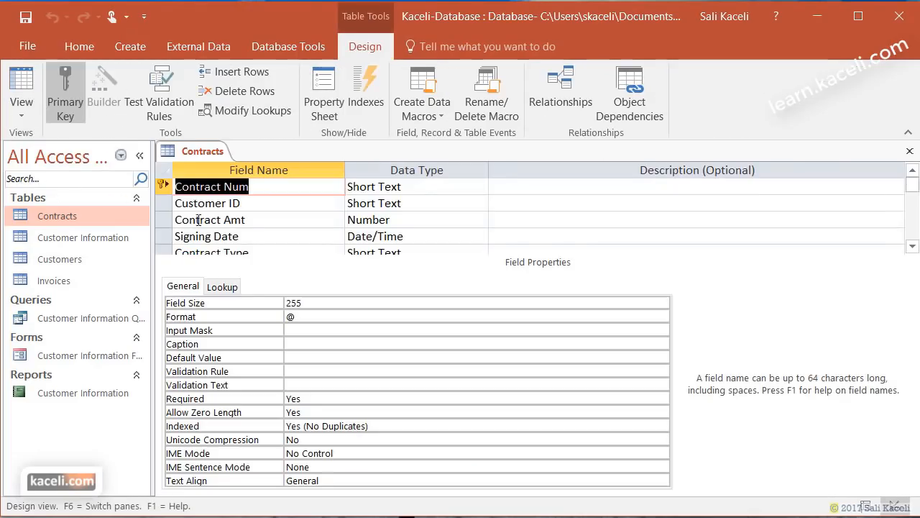
{"action": "left_click", "coordinate": [265, 188]}
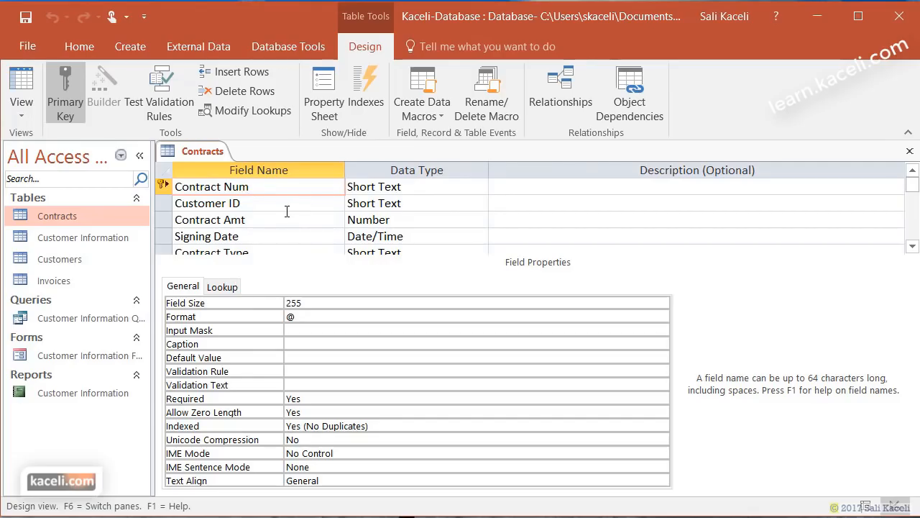
{"action": "left_click", "coordinate": [280, 207]}
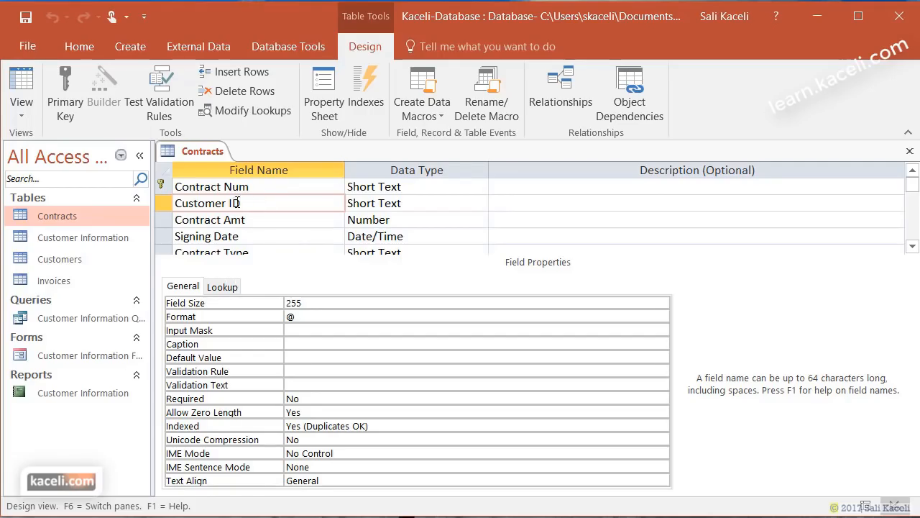
{"action": "double_click", "coordinate": [45, 263]}
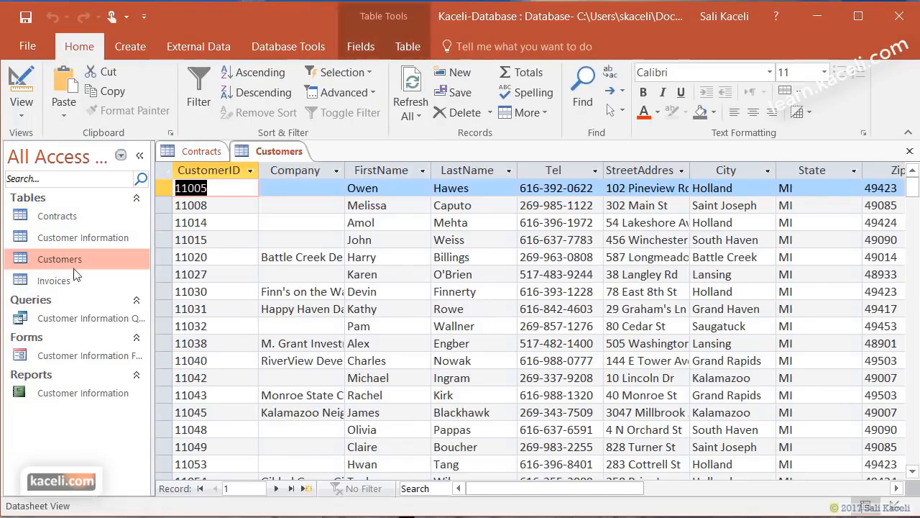
- Close the Customers datasheet, recheck Customer ID, then close the Contracts design
{"action": "left_click", "coordinate": [909, 151]}
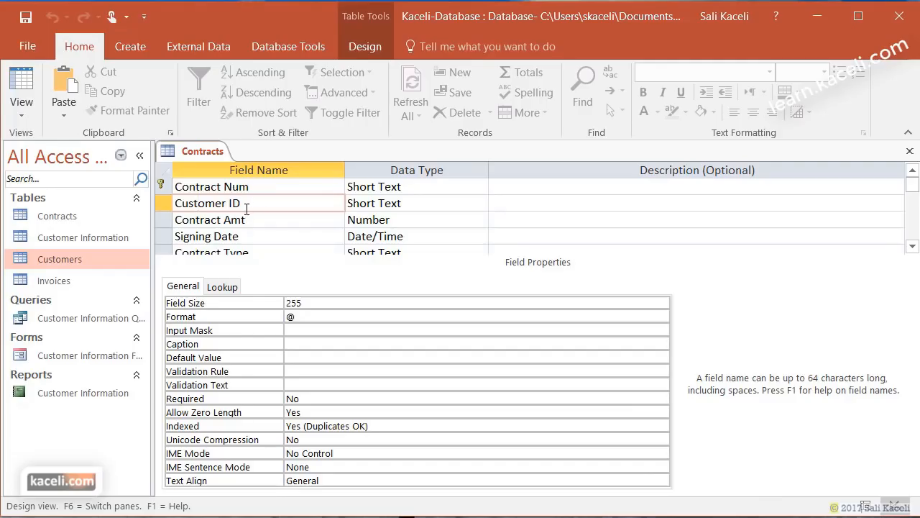
{"action": "left_click", "coordinate": [200, 204]}
{"action": "left_click", "coordinate": [909, 151]}
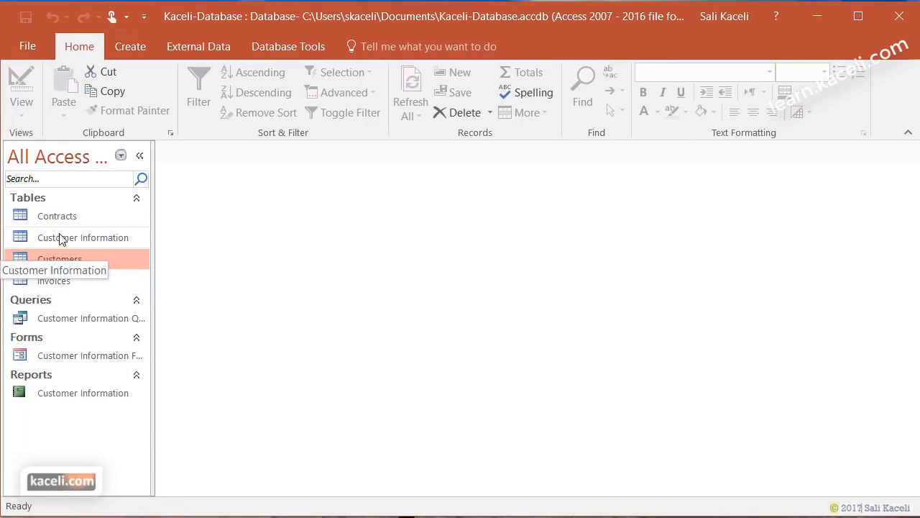
- Open Customers and Contracts, comparing contract 3033's Customer ID 11005 across both tables
{"action": "double_click", "coordinate": [52, 259]}
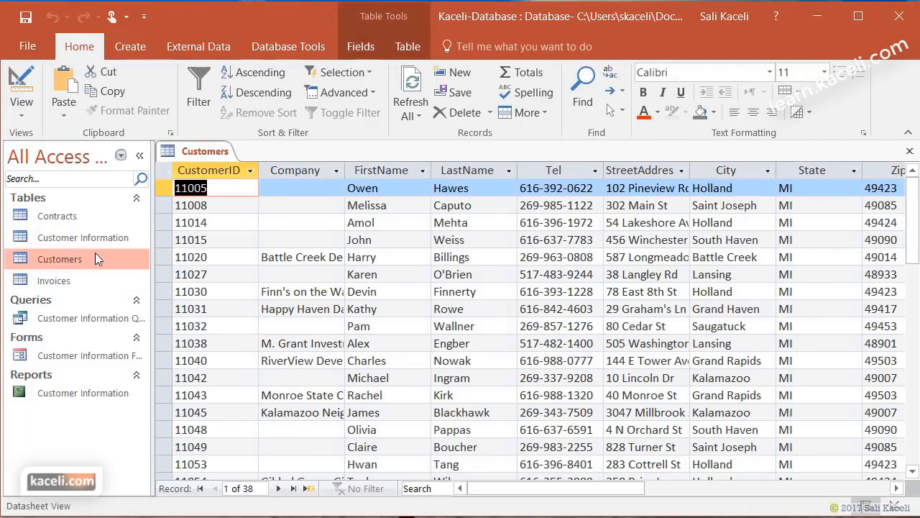
{"action": "double_click", "coordinate": [72, 214]}
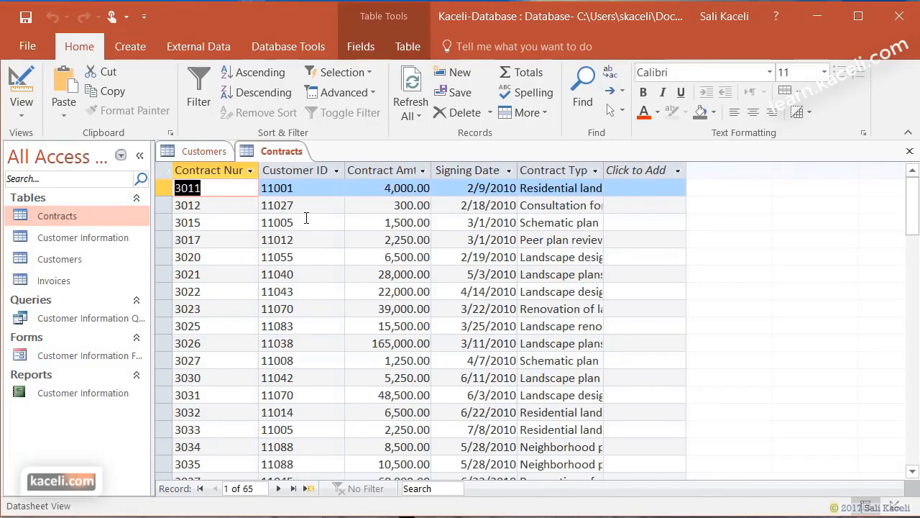
{"action": "left_click", "coordinate": [309, 433]}
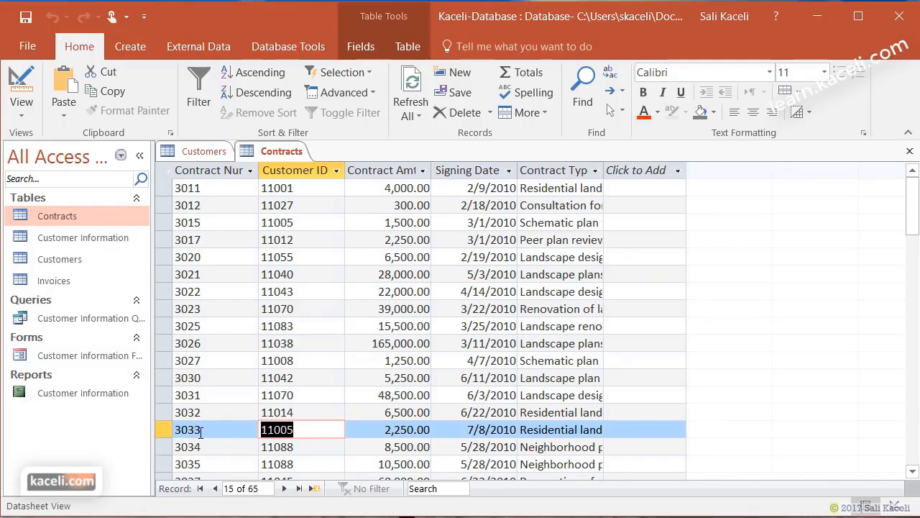
{"action": "left_click", "coordinate": [201, 154]}
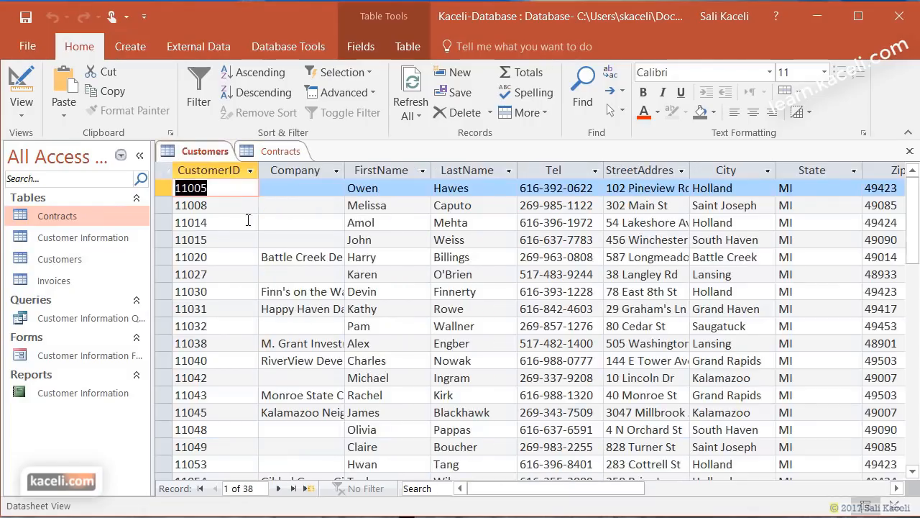
{"action": "left_click", "coordinate": [274, 152]}
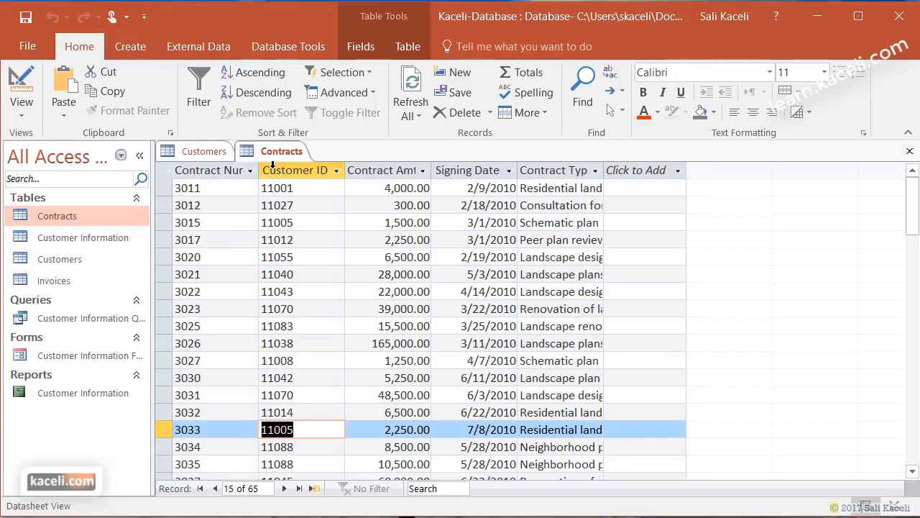
- Open Invoices, switch it to Design View, and inspect its Contract Num field
{"action": "double_click", "coordinate": [55, 281]}
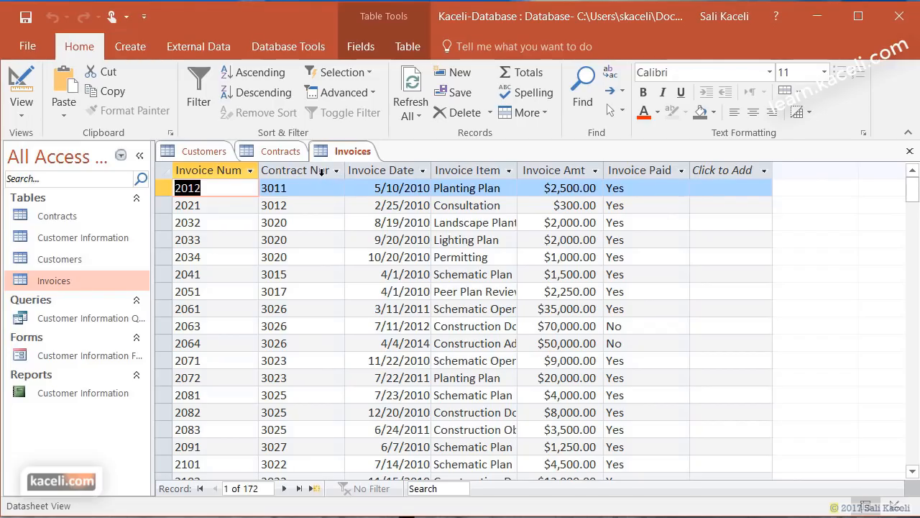
{"action": "left_click", "coordinate": [281, 152]}
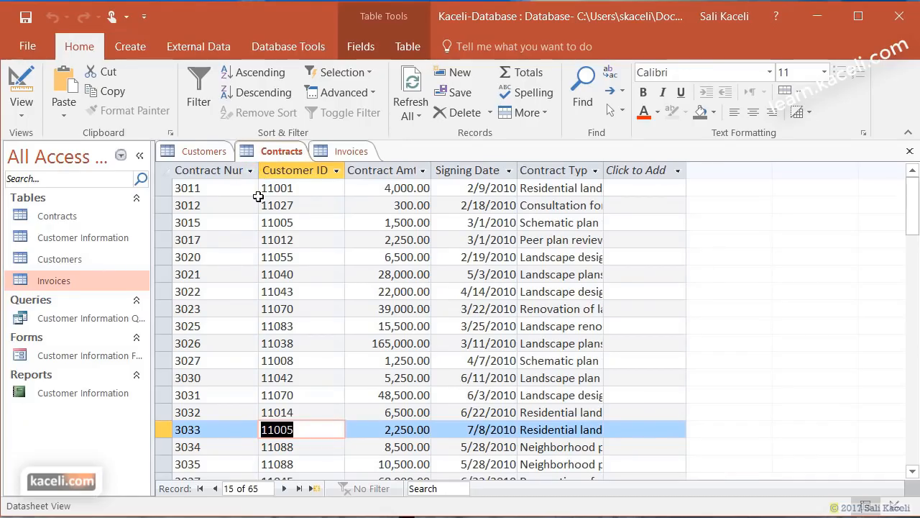
{"action": "left_click", "coordinate": [349, 151]}
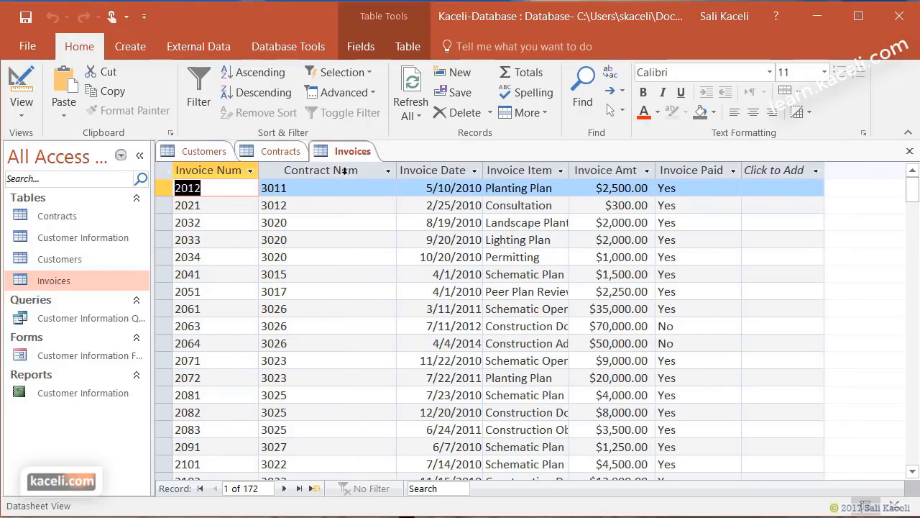
{"action": "left_click", "coordinate": [248, 187]}
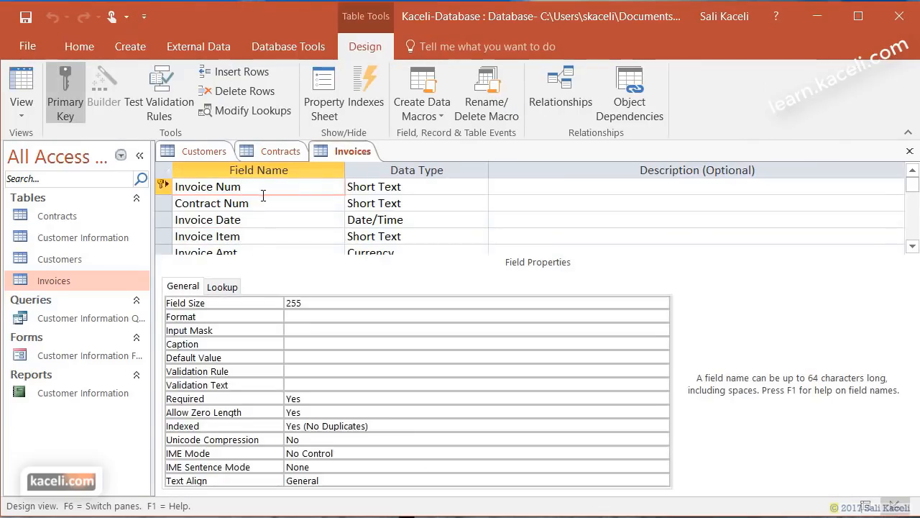
{"action": "left_click", "coordinate": [253, 204]}
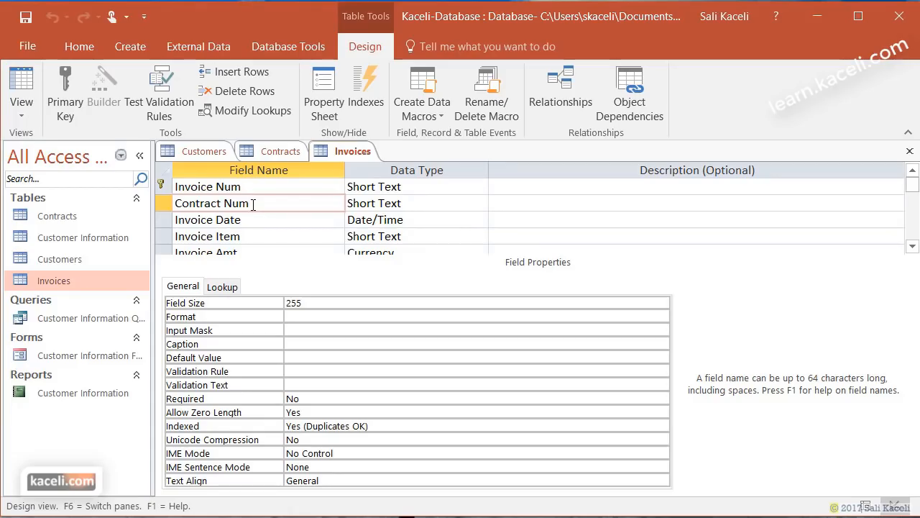
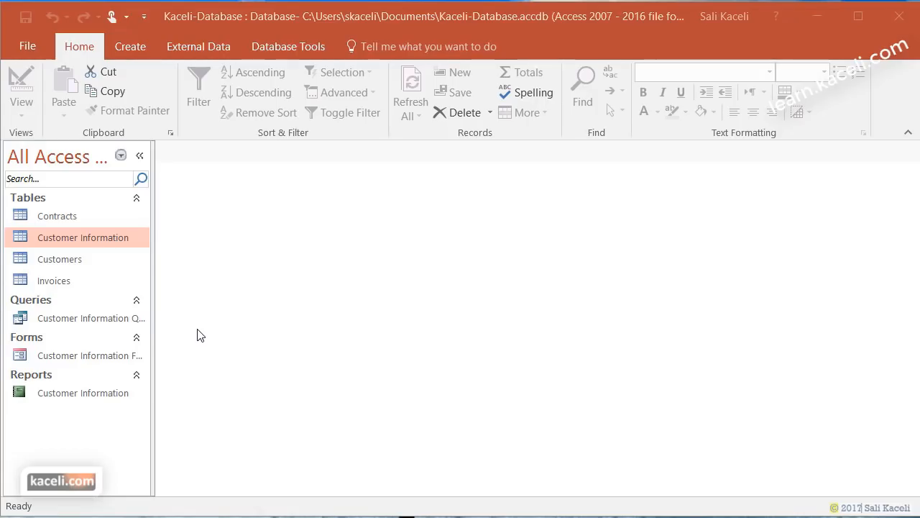
- Delete the Customer Information table and the Customer Information Query, confirming each deletion
{"action": "right_click", "coordinate": [84, 236]}
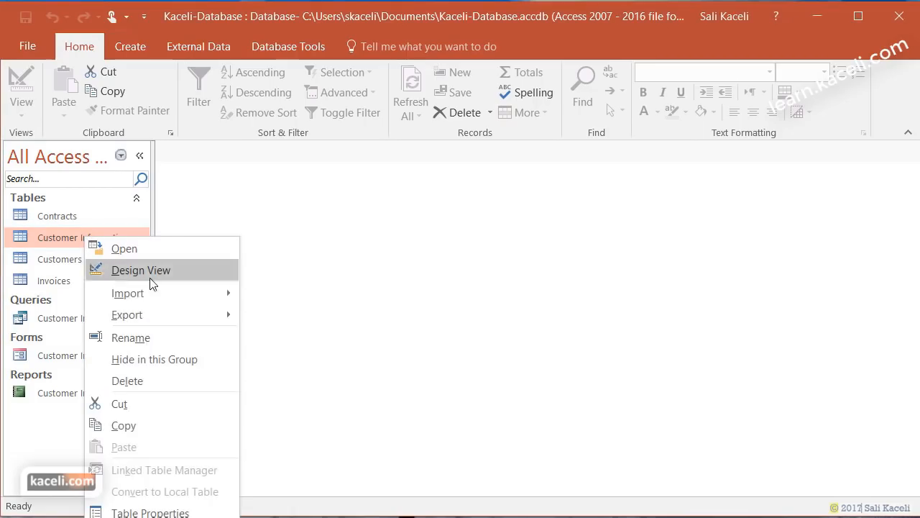
{"action": "left_click", "coordinate": [142, 382]}
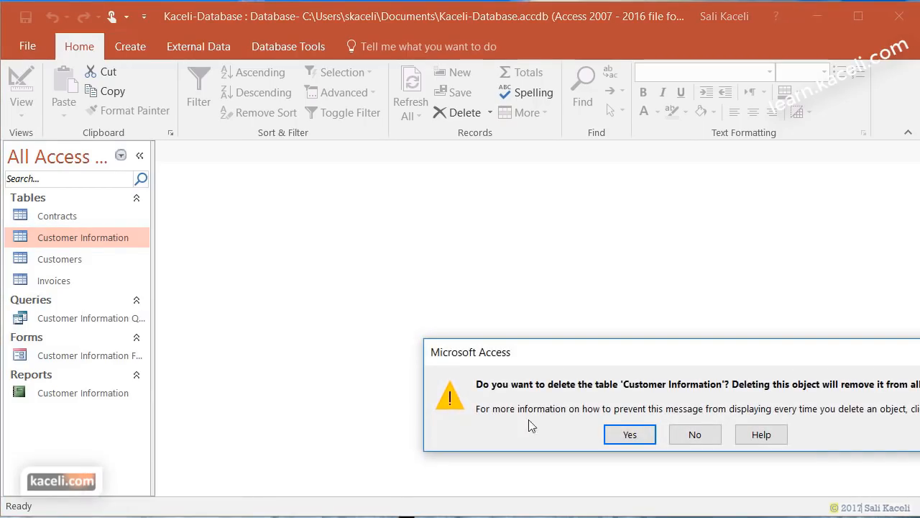
{"action": "left_click", "coordinate": [641, 438]}
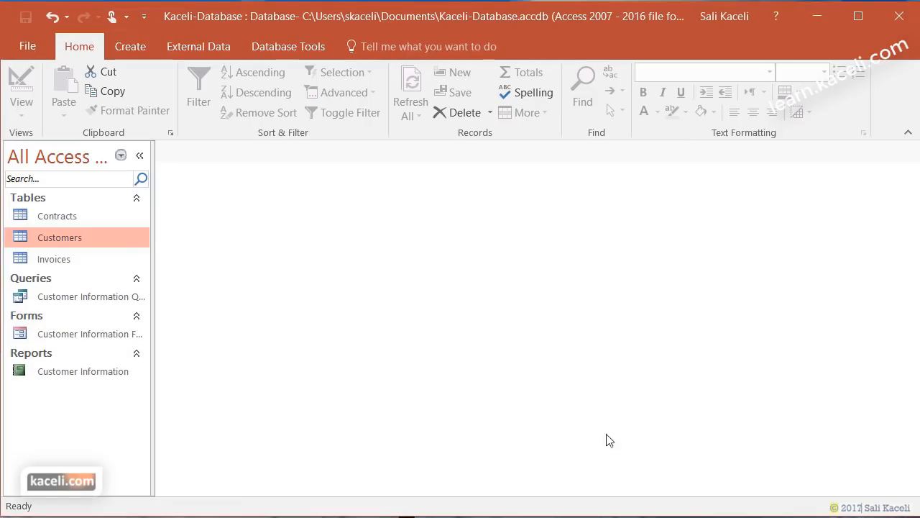
{"action": "right_click", "coordinate": [65, 302]}
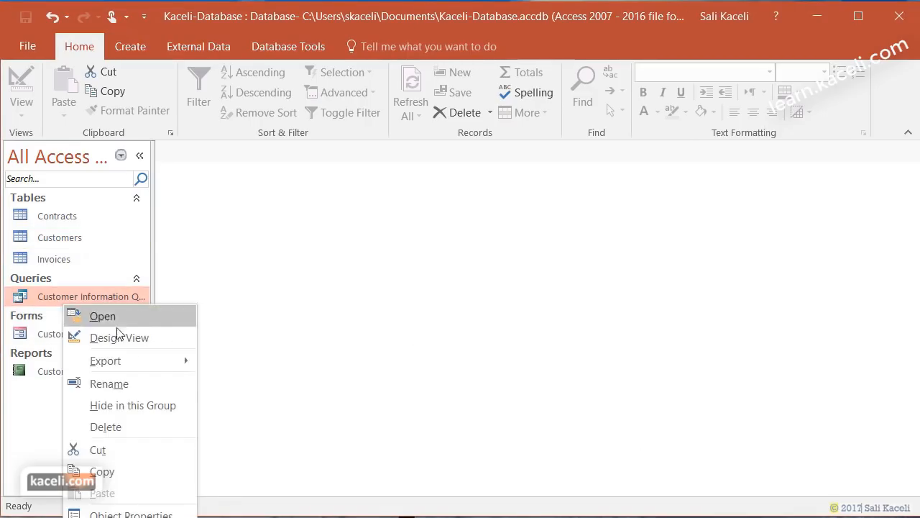
{"action": "left_click", "coordinate": [116, 434]}
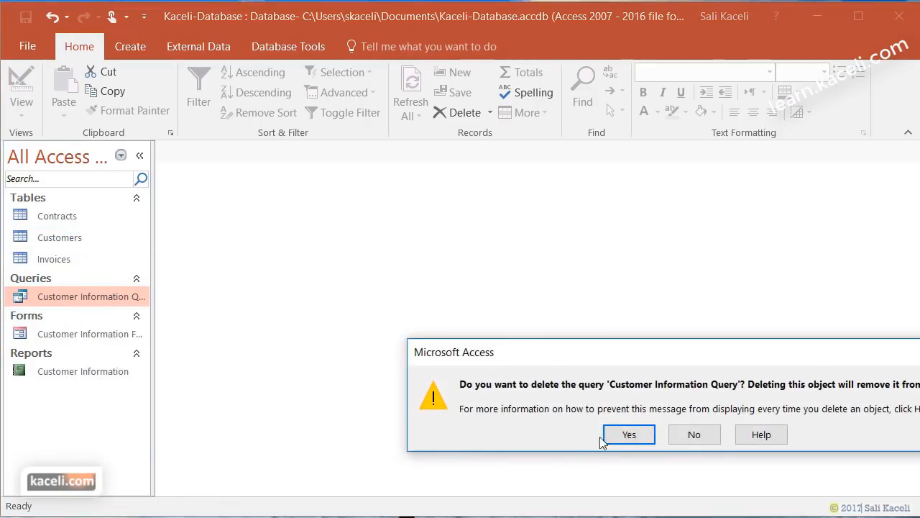
{"action": "left_click", "coordinate": [627, 437]}
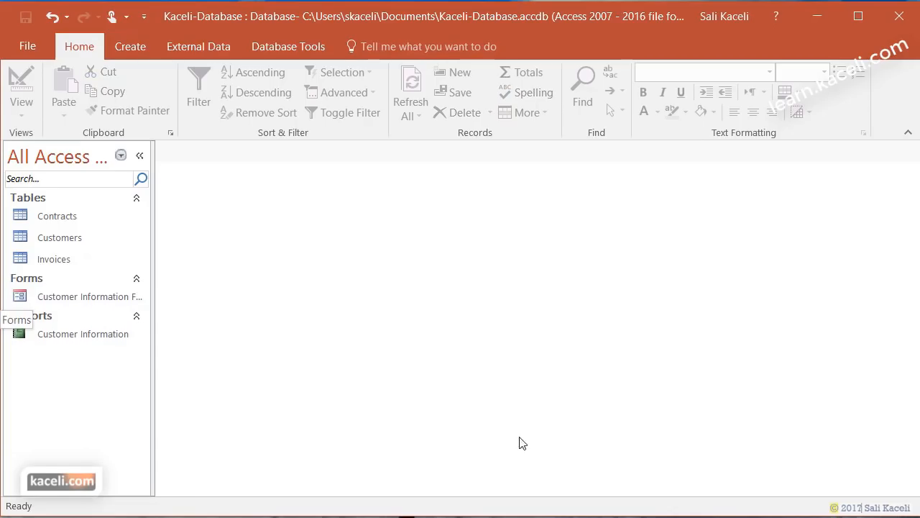
- Delete the Customer Information form and report, confirming each prompt
{"action": "right_click", "coordinate": [67, 302]}
{"action": "left_click", "coordinate": [113, 446]}
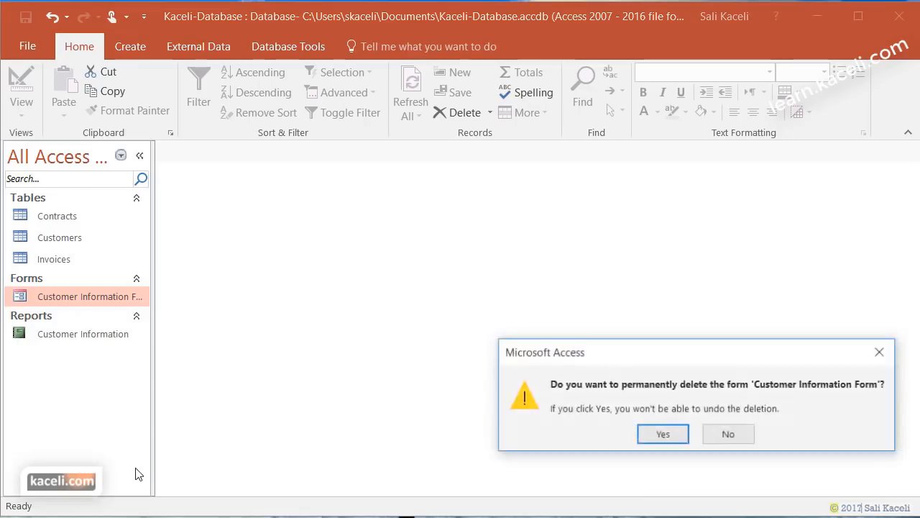
{"action": "key", "text": "Return"}
{"action": "left_click", "coordinate": [64, 306]}
{"action": "key", "text": "Delete"}
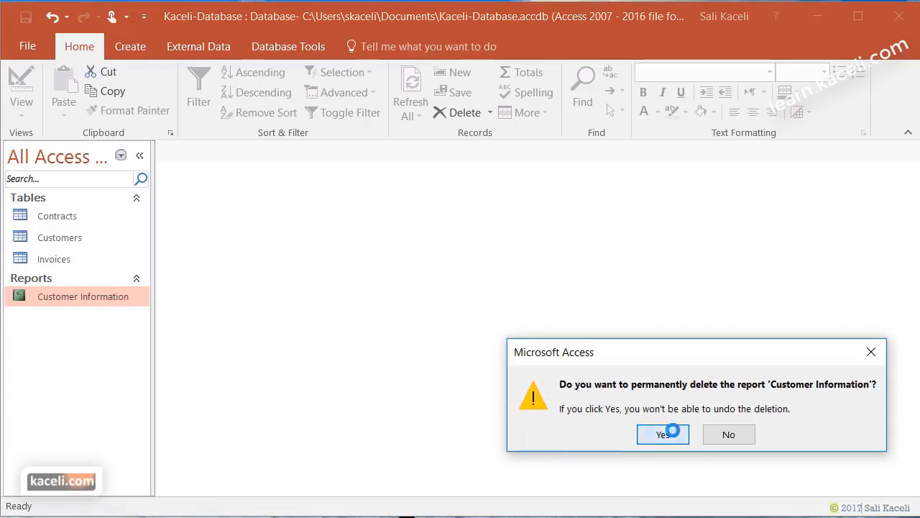
{"action": "left_click", "coordinate": [676, 436]}
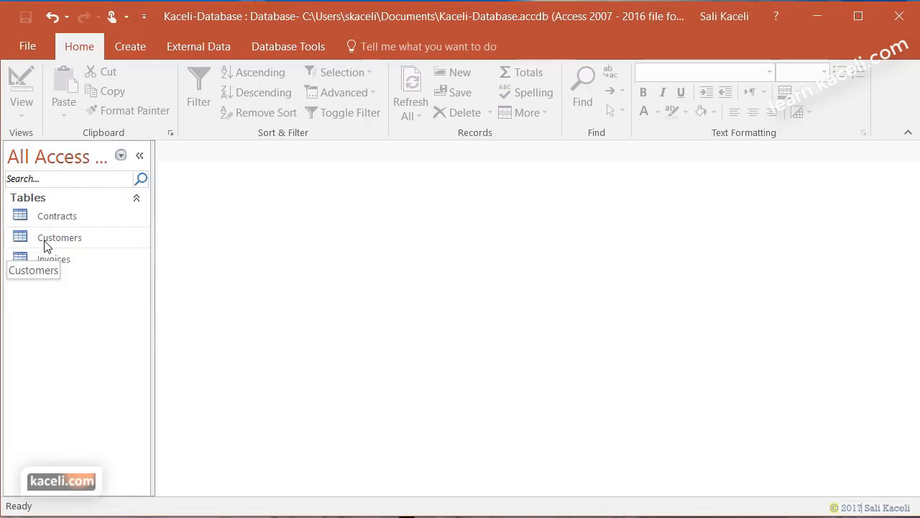
{"action": "left_click", "coordinate": [59, 260]}
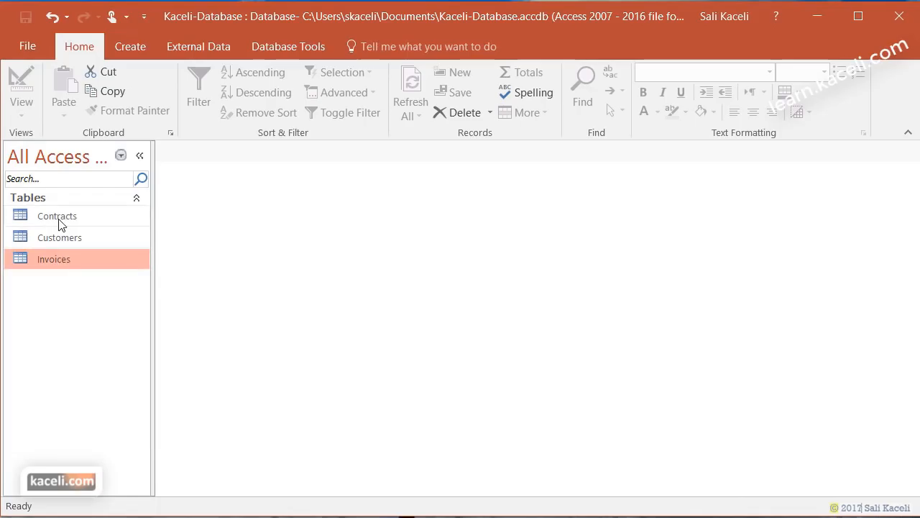
{"action": "left_click", "coordinate": [60, 219]}
{"action": "double_click", "coordinate": [51, 238]}
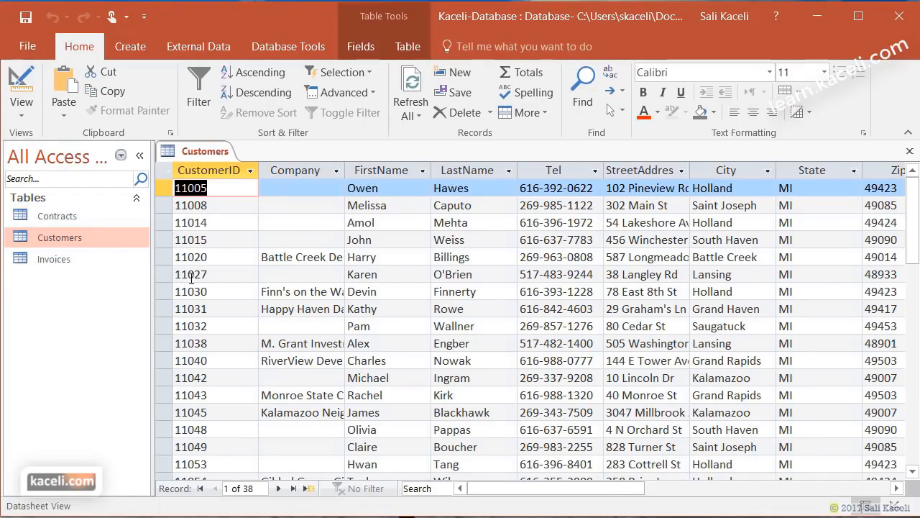
{"action": "left_click", "coordinate": [22, 108]}
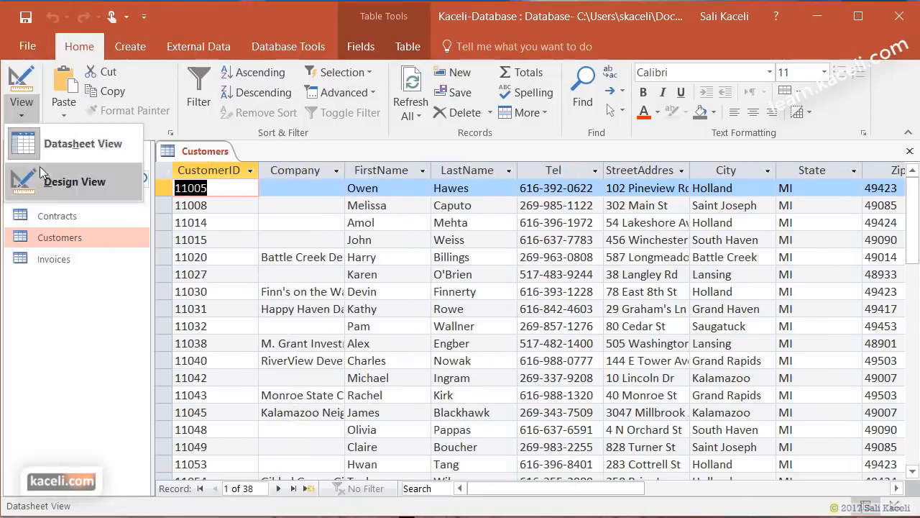
{"action": "left_click", "coordinate": [114, 179]}
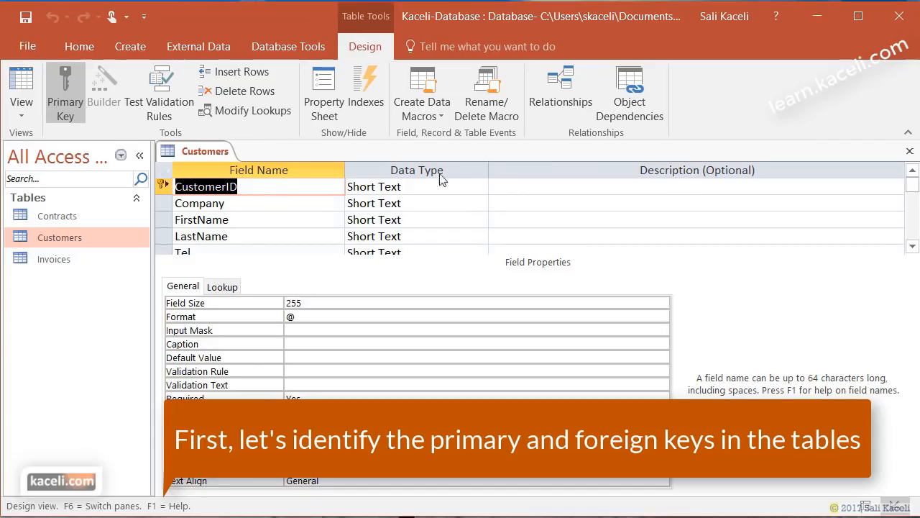
{"action": "left_click", "coordinate": [910, 151]}
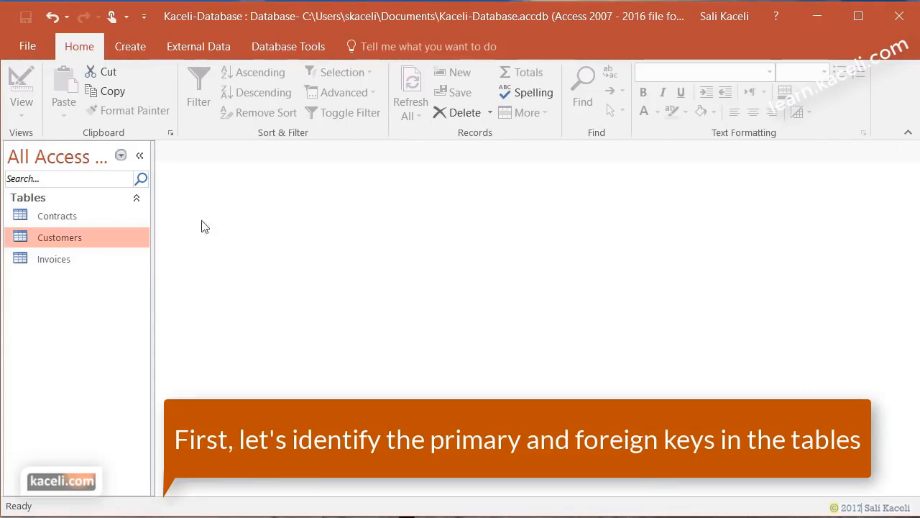
{"action": "left_click", "coordinate": [59, 266]}
{"action": "double_click", "coordinate": [86, 218]}
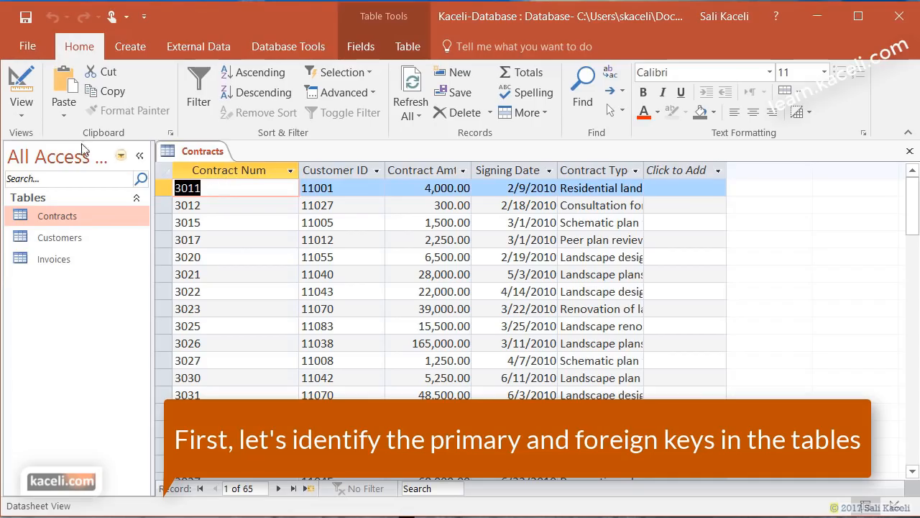
{"action": "left_click", "coordinate": [31, 118]}
{"action": "left_click", "coordinate": [54, 179]}
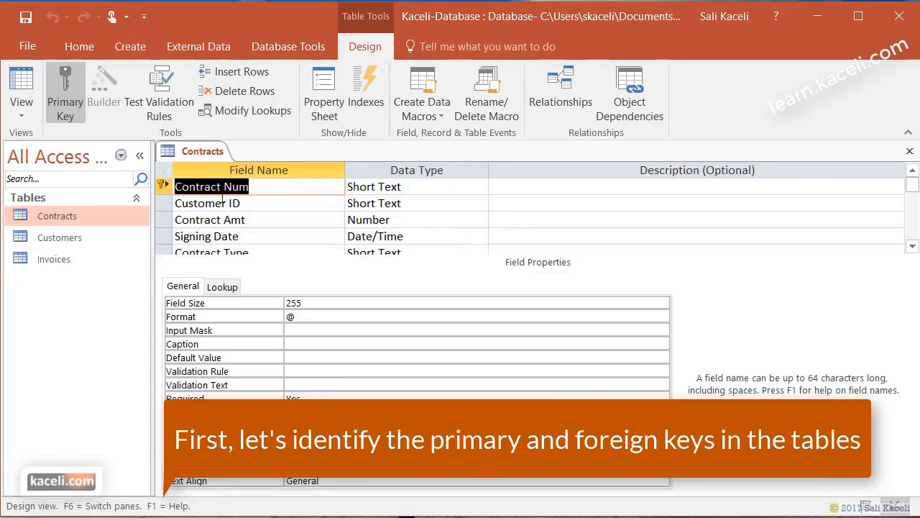
{"action": "left_click", "coordinate": [229, 204]}
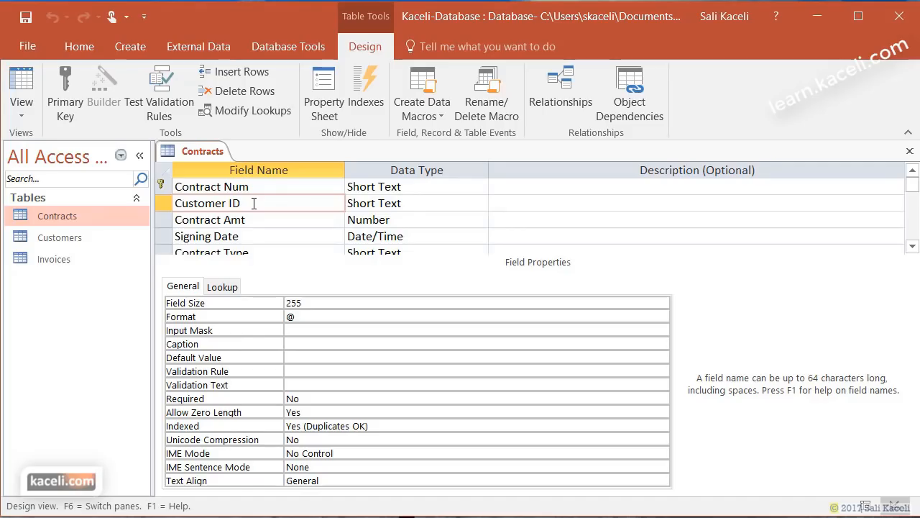
{"action": "double_click", "coordinate": [57, 259]}
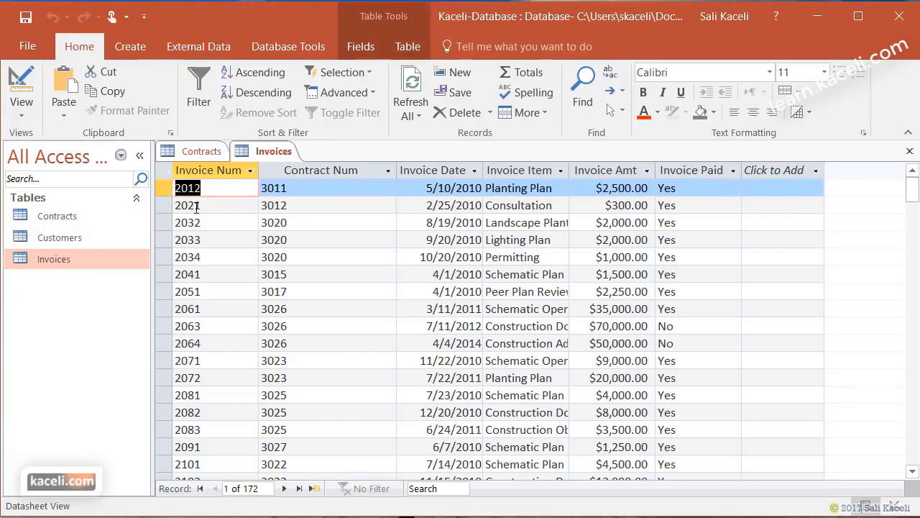
{"action": "left_click", "coordinate": [22, 83]}
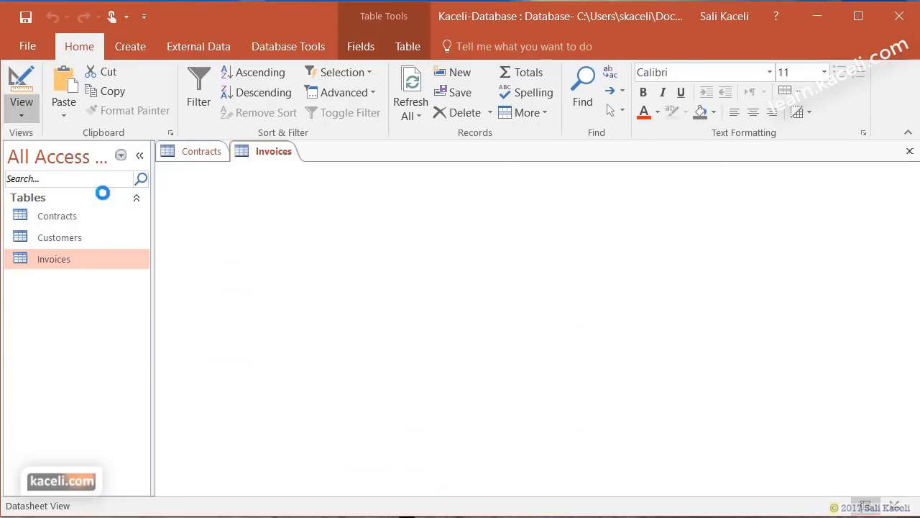
{"action": "left_click", "coordinate": [242, 203]}
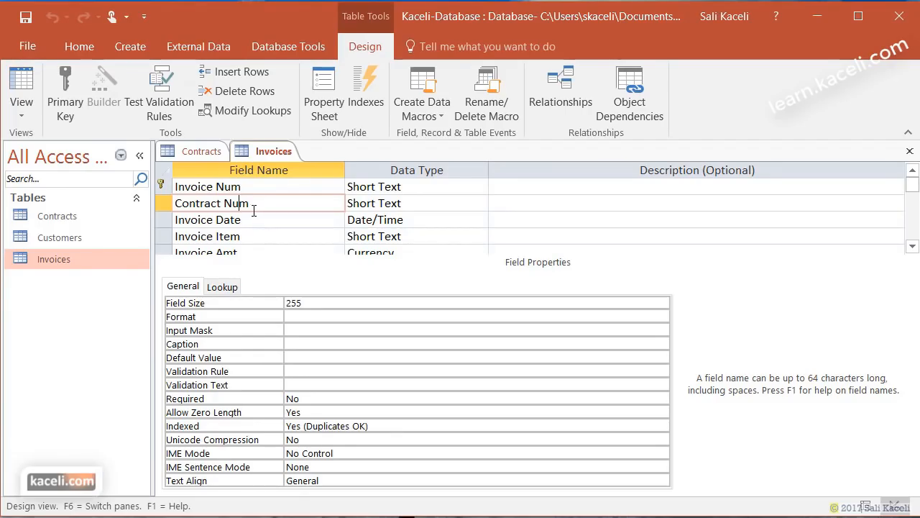
{"action": "left_click", "coordinate": [209, 155]}
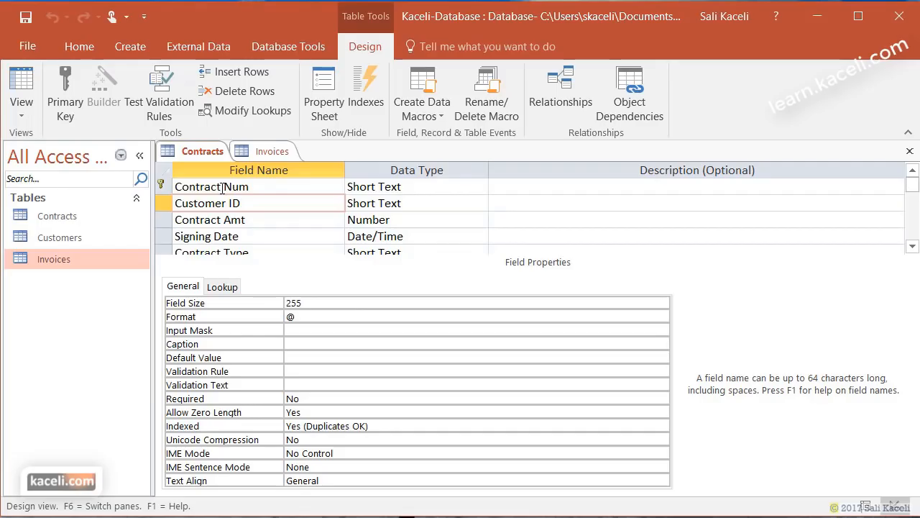
{"action": "left_click", "coordinate": [910, 150]}
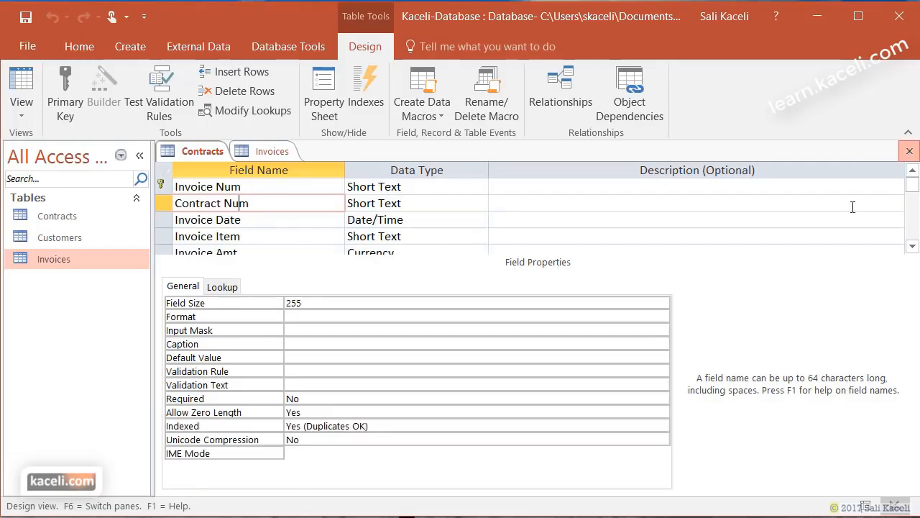
{"action": "left_click", "coordinate": [909, 151]}
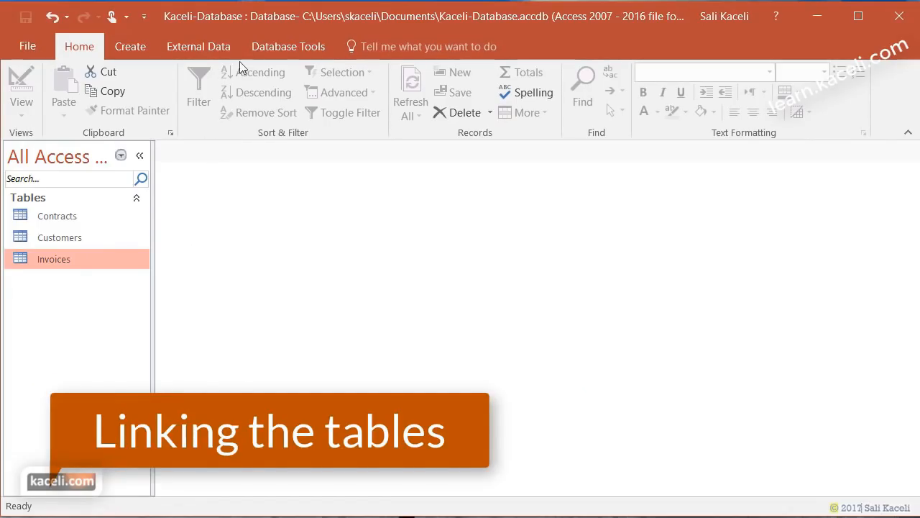
- Open the Relationships window and add the Customers, Contracts and Invoices tables
{"action": "left_click", "coordinate": [277, 50]}
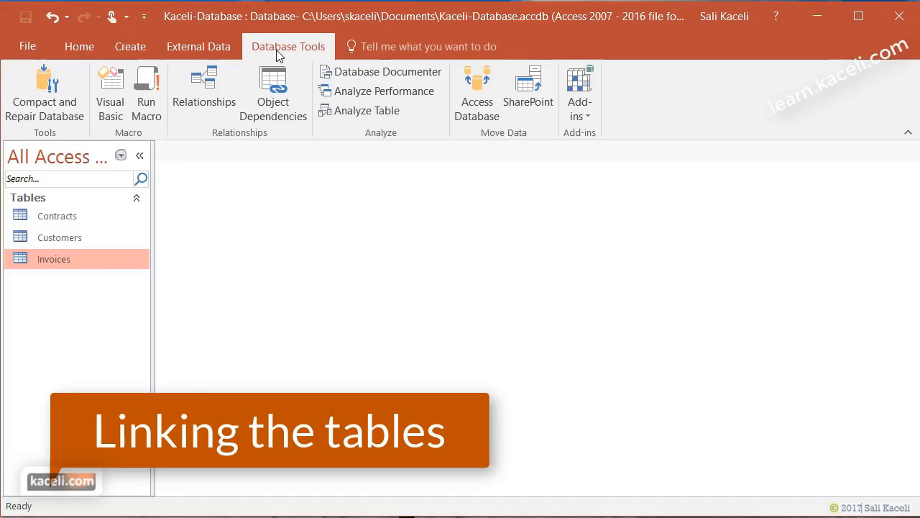
{"action": "left_click", "coordinate": [211, 105]}
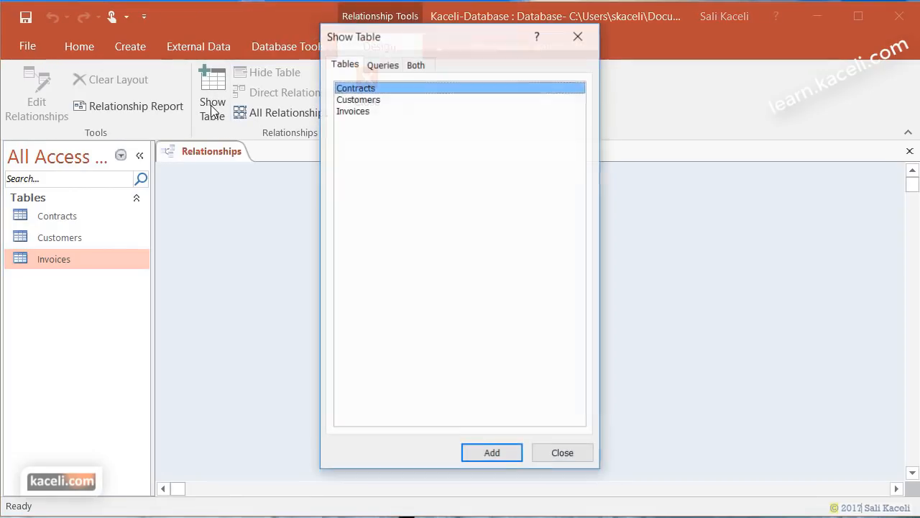
{"action": "left_click", "coordinate": [371, 101]}
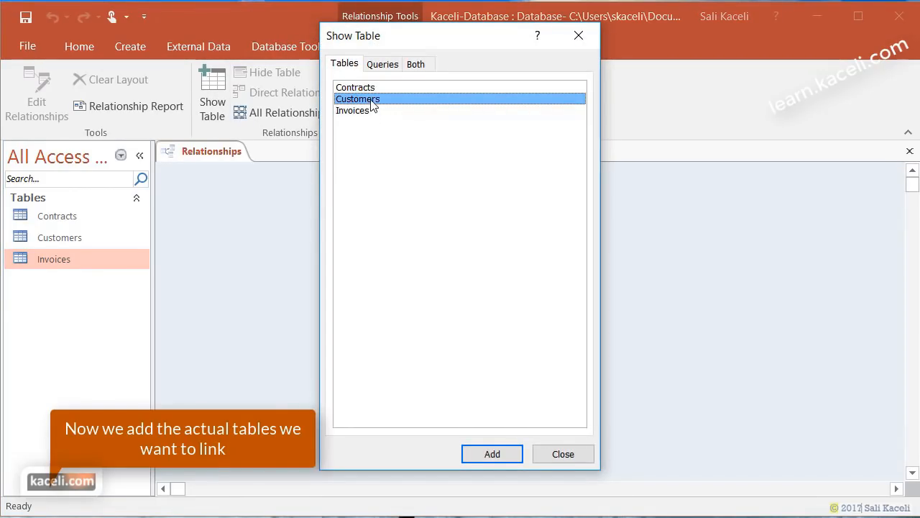
{"action": "left_click", "coordinate": [505, 453]}
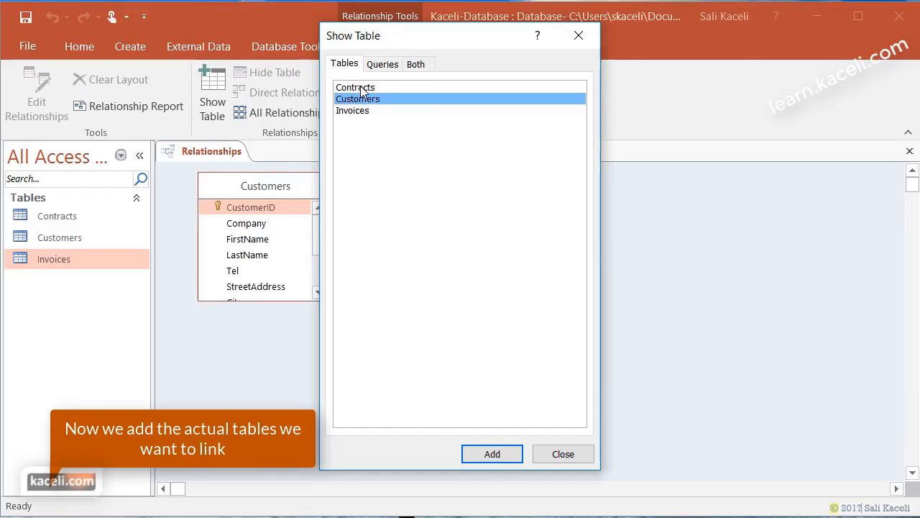
{"action": "left_click", "coordinate": [362, 89]}
{"action": "left_click", "coordinate": [491, 457]}
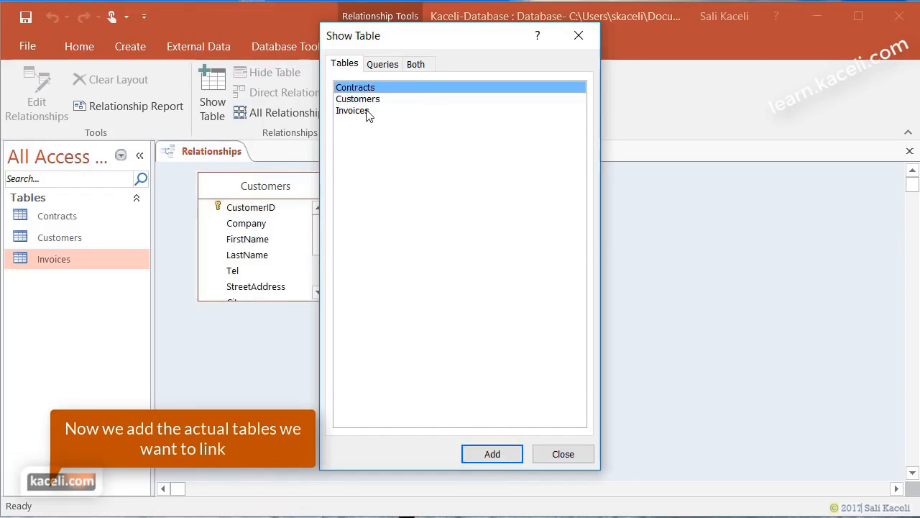
{"action": "left_click", "coordinate": [365, 112]}
{"action": "left_click", "coordinate": [497, 457]}
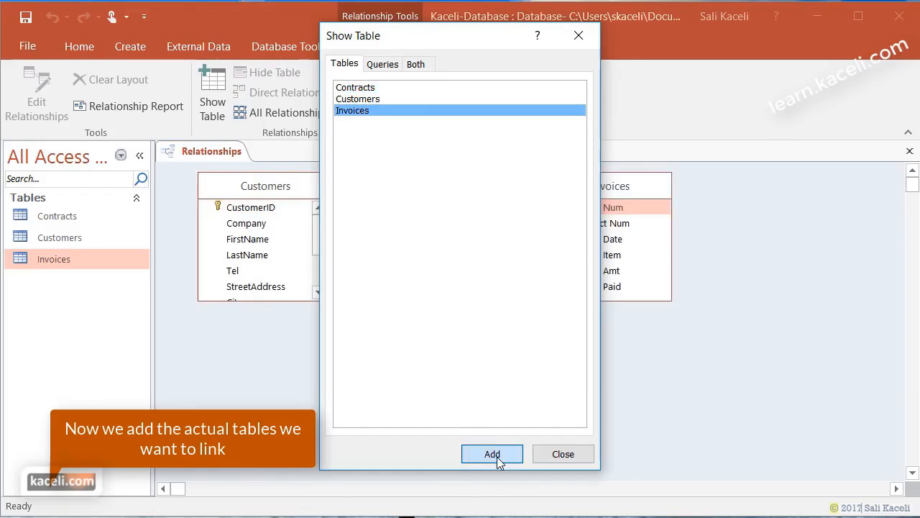
{"action": "left_click", "coordinate": [561, 456]}
- Move the Contracts field list to the upper right and Invoices to the lower left
{"action": "left_click_drag", "start_coordinate": [438, 192], "coordinate": [477, 208]}
{"action": "left_click_drag", "start_coordinate": [595, 194], "coordinate": [493, 350]}
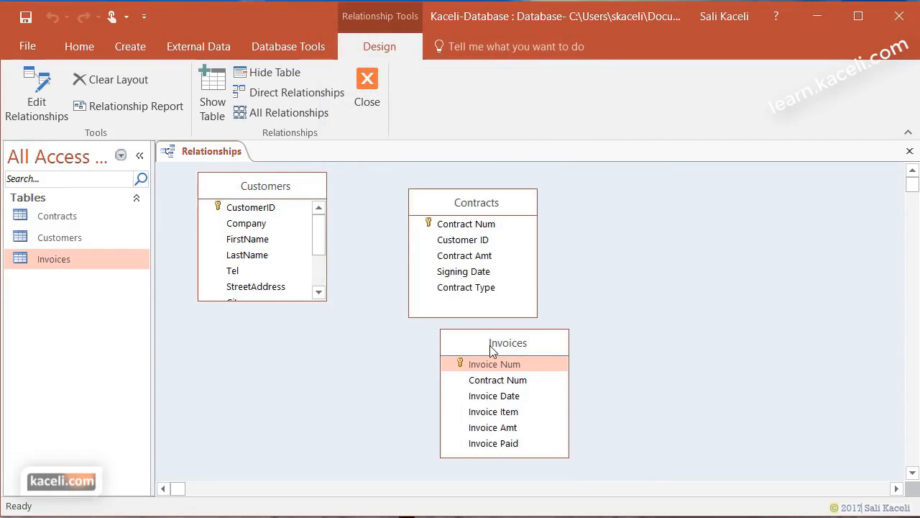
{"action": "left_click_drag", "start_coordinate": [500, 205], "coordinate": [673, 199]}
{"action": "left_click_drag", "start_coordinate": [495, 344], "coordinate": [427, 345]}
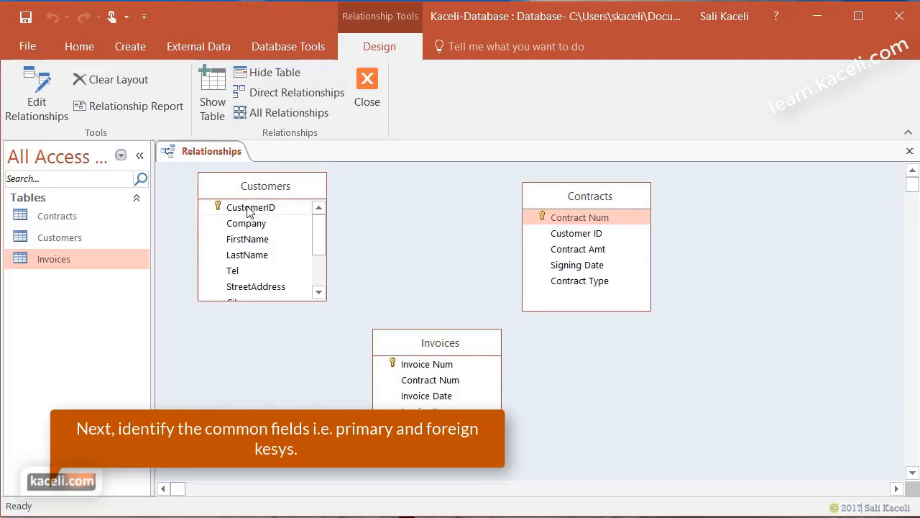
- Start dragging Customers' CustomerID toward Contracts' Customer ID
{"action": "left_click", "coordinate": [249, 209]}
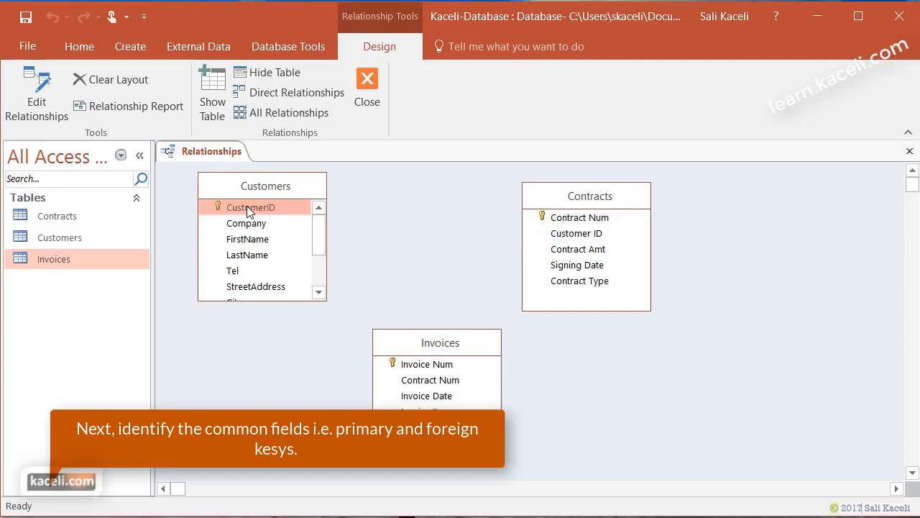
{"action": "left_click", "coordinate": [582, 235]}
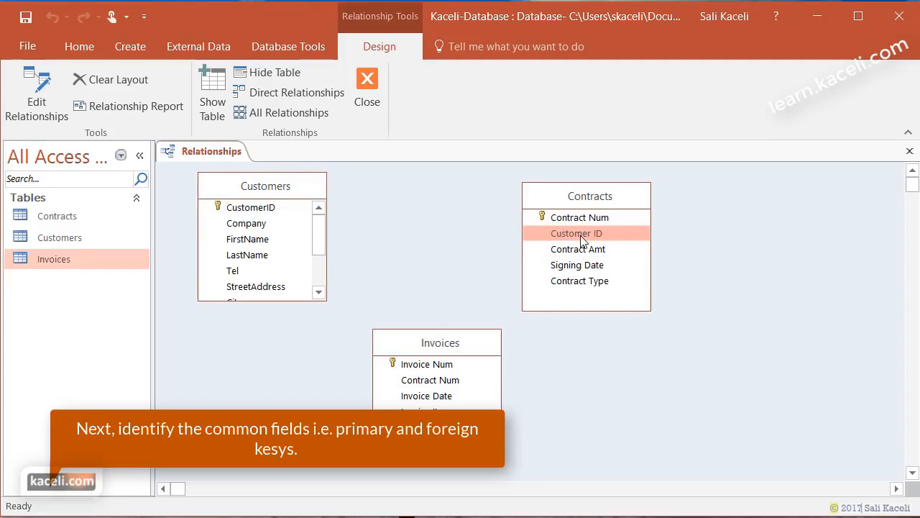
{"action": "left_click", "coordinate": [255, 211]}
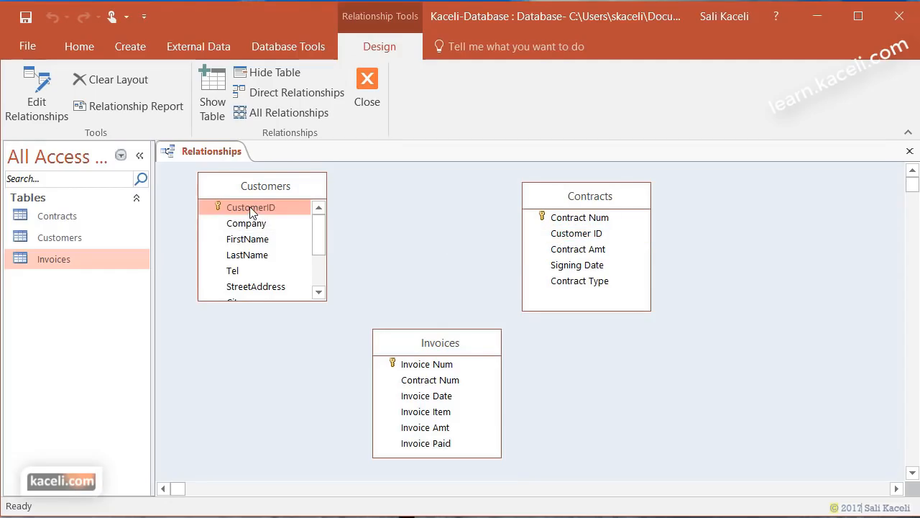
{"action": "left_click_drag", "start_coordinate": [250, 207], "coordinate": [574, 235]}
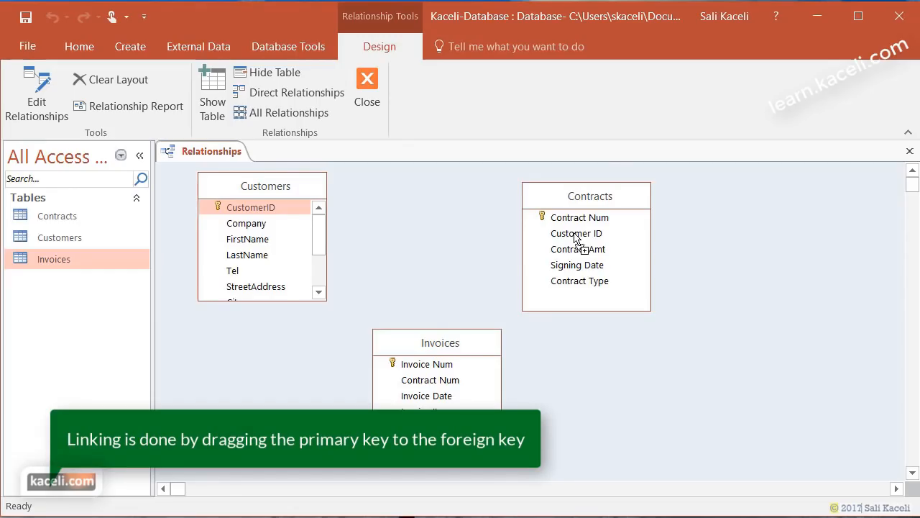
- Drop CustomerID onto Customer ID and create the relationship without enforced referential integrity
{"action": "left_click_drag", "start_coordinate": [575, 238], "coordinate": [574, 237]}
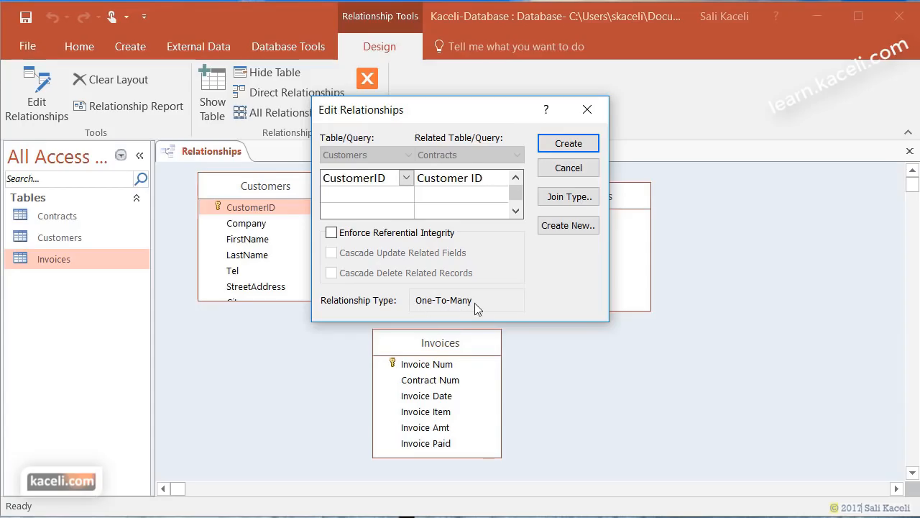
{"action": "left_click_drag", "start_coordinate": [463, 118], "coordinate": [603, 231]}
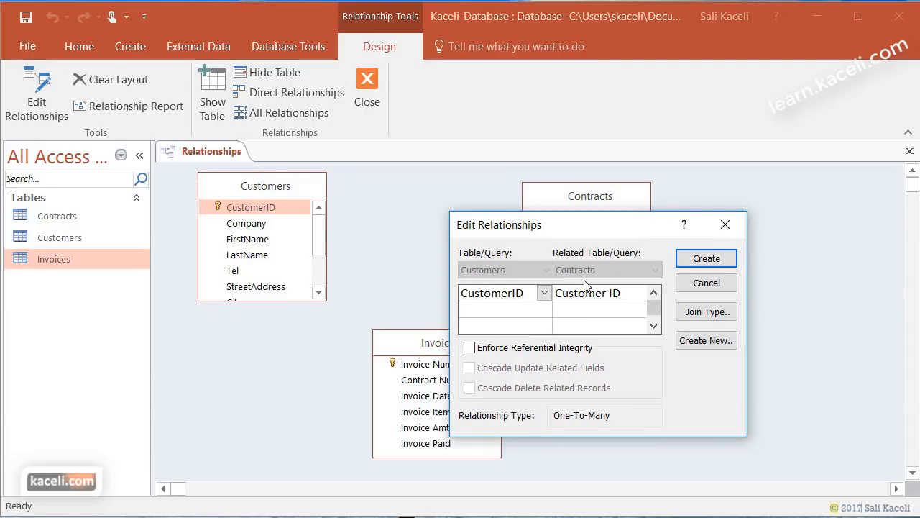
{"action": "left_click", "coordinate": [470, 348]}
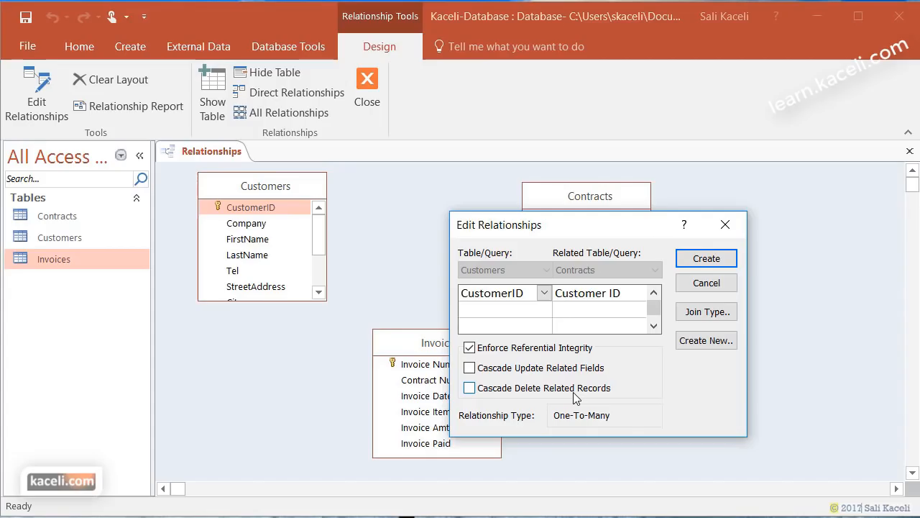
{"action": "left_click", "coordinate": [470, 348]}
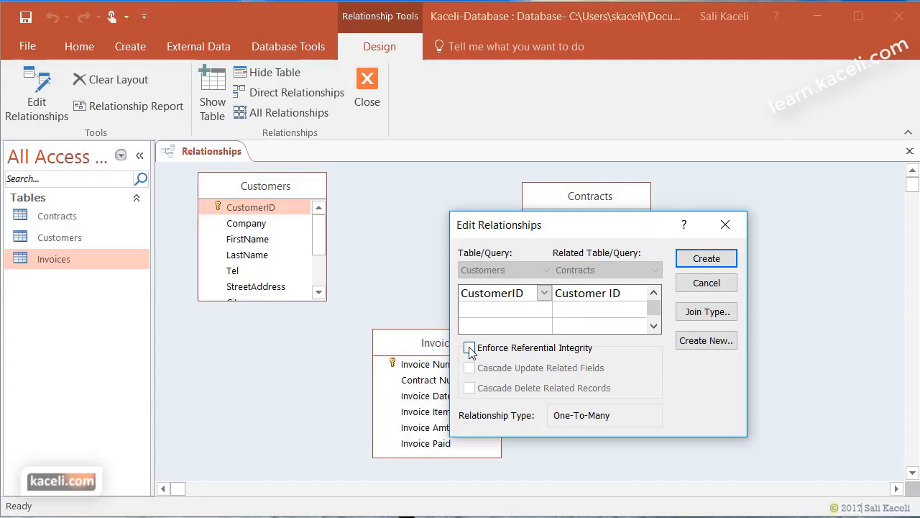
{"action": "left_click", "coordinate": [707, 258]}
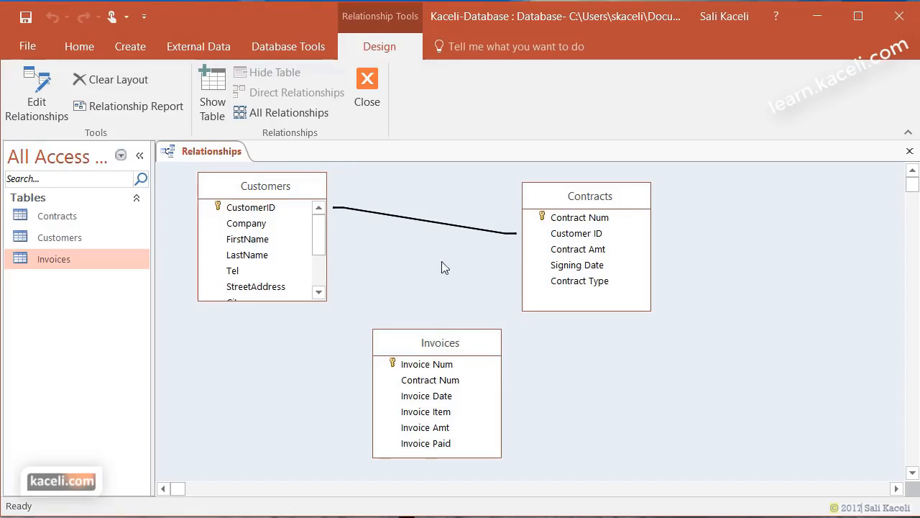
- Link Contracts' Contract Num to Invoices' Contract Num and create the relationship
{"action": "left_click", "coordinate": [579, 219]}
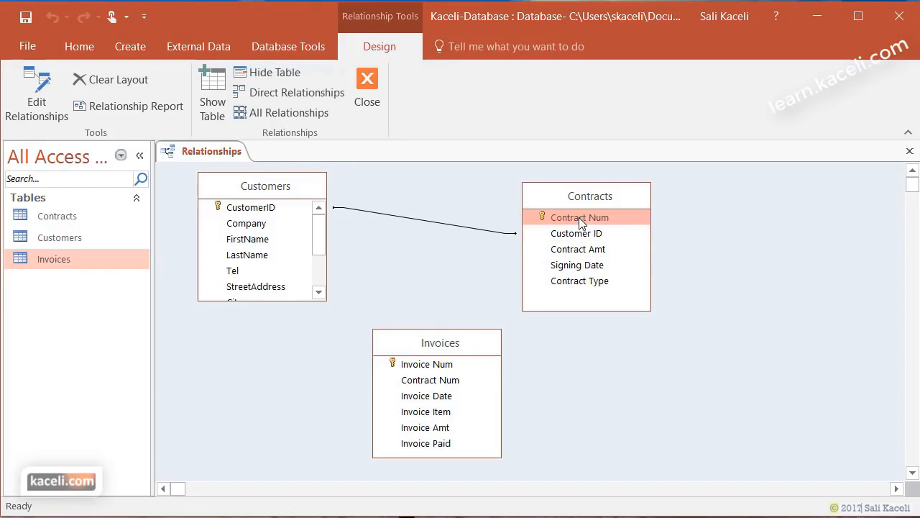
{"action": "left_click_drag", "start_coordinate": [579, 225], "coordinate": [441, 369]}
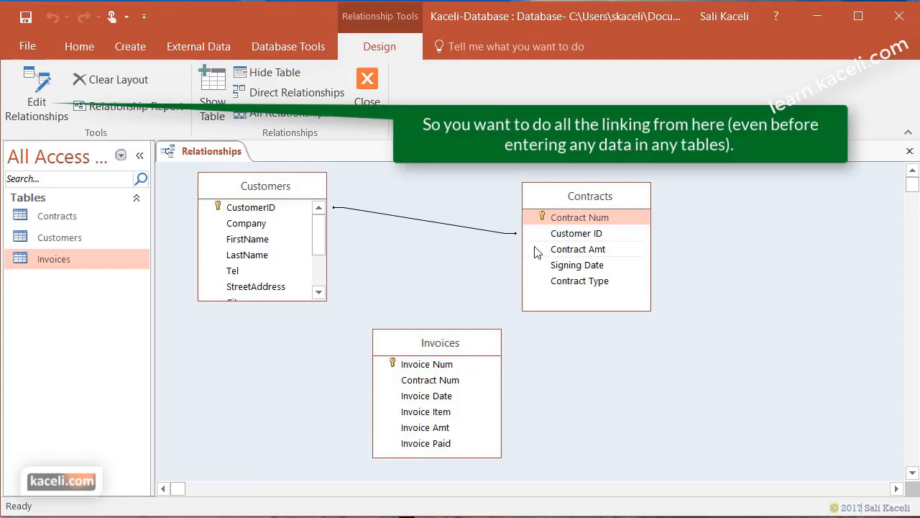
{"action": "left_click", "coordinate": [560, 231]}
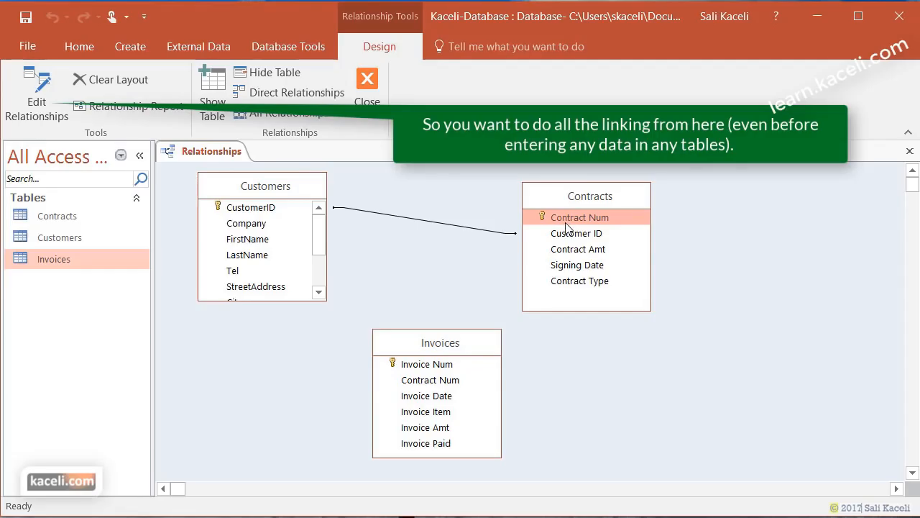
{"action": "left_click_drag", "start_coordinate": [566, 227], "coordinate": [434, 389]}
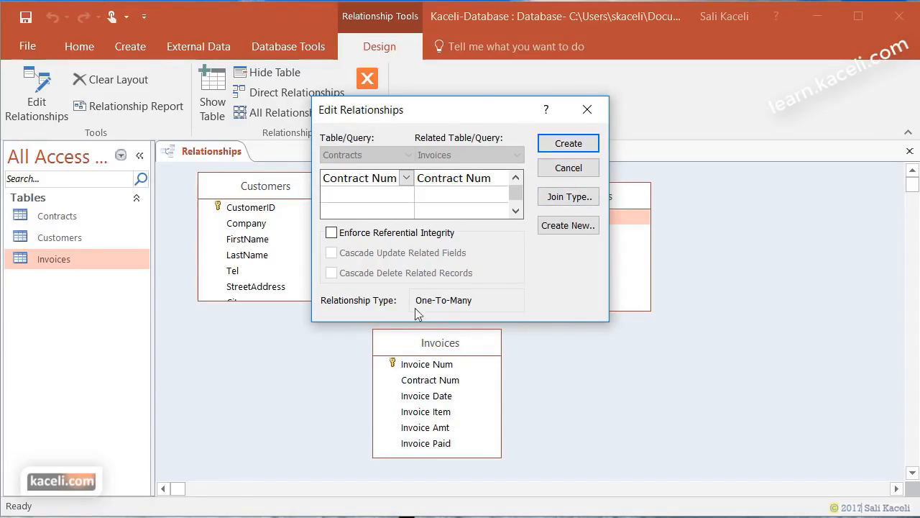
{"action": "left_click", "coordinate": [557, 145]}
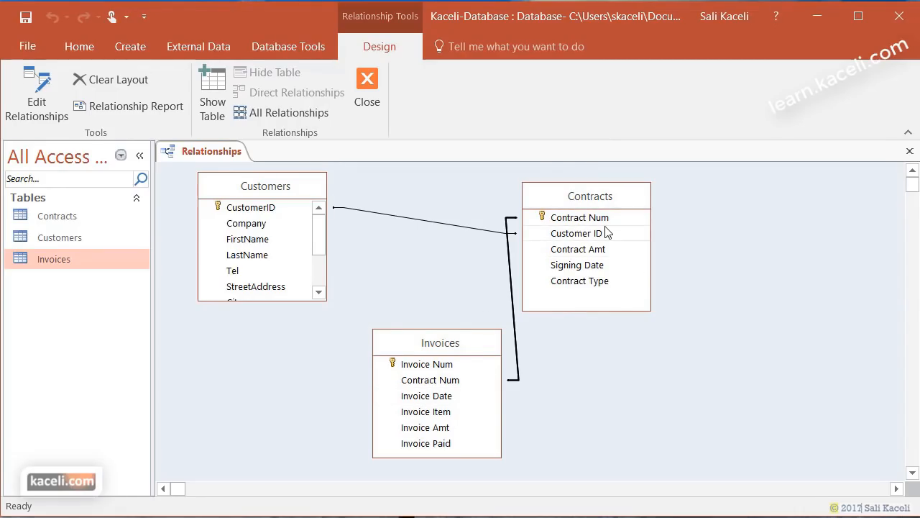
- Move Invoices to the right of Contracts and select the Customers–Contracts relationship line
{"action": "left_click_drag", "start_coordinate": [422, 343], "coordinate": [757, 297]}
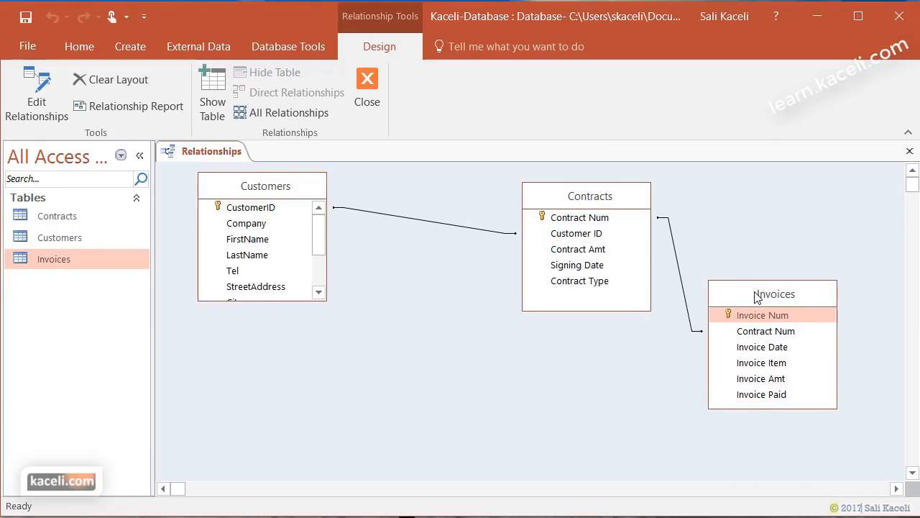
{"action": "left_click", "coordinate": [575, 195]}
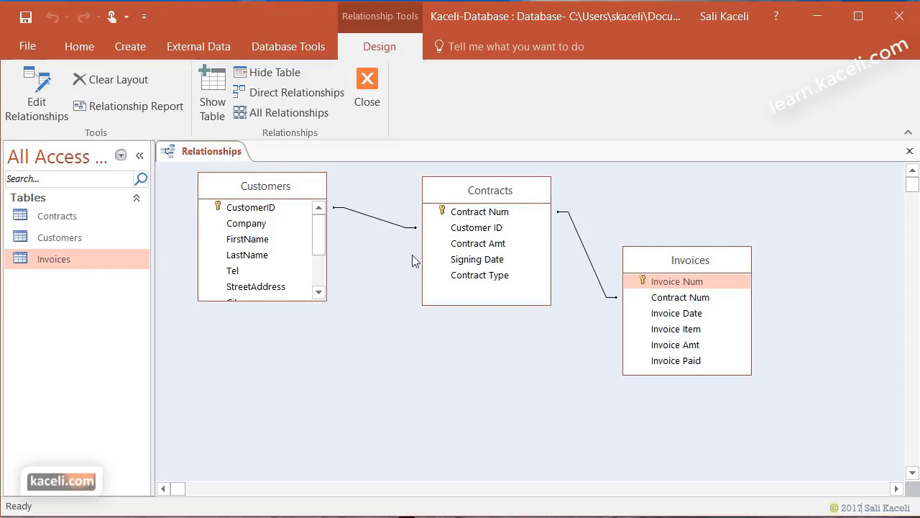
{"action": "left_click", "coordinate": [386, 221]}
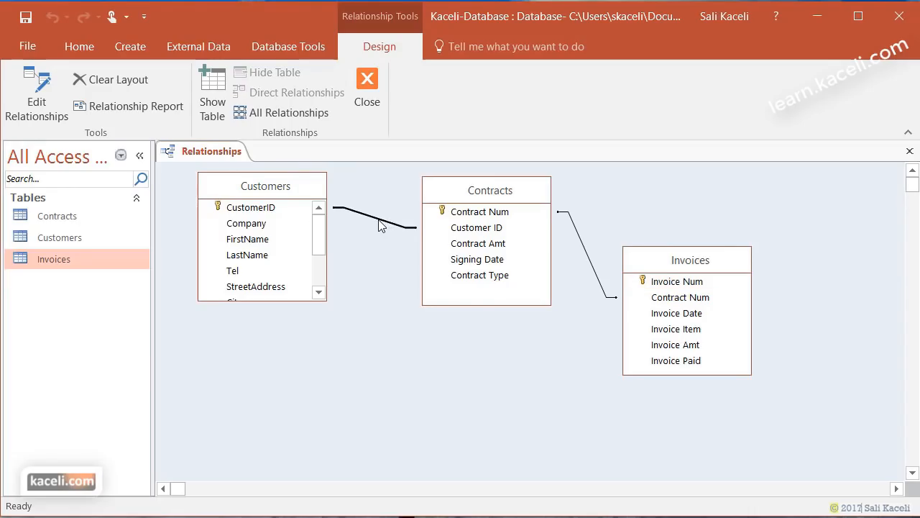
- Remove the Customers–Contracts link, then drag CustomerID onto Customer ID and create it again
{"action": "right_click", "coordinate": [380, 225]}
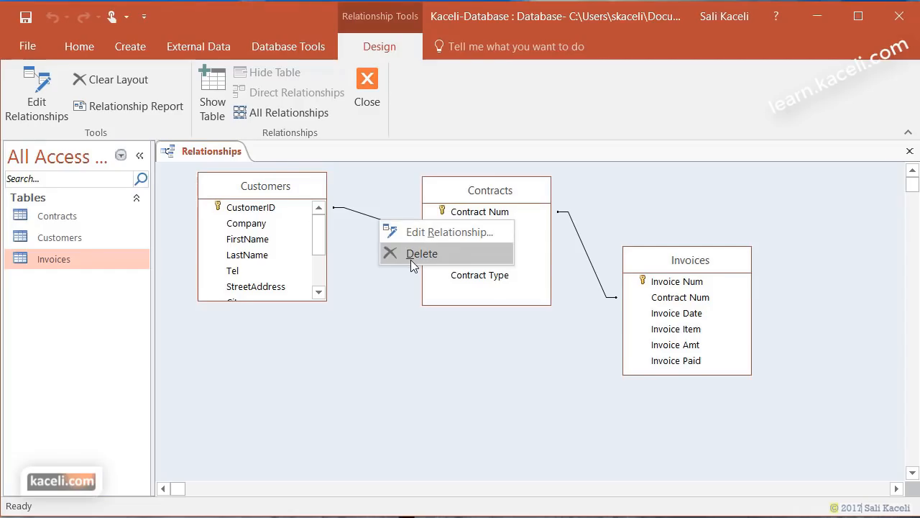
{"action": "left_click", "coordinate": [414, 254]}
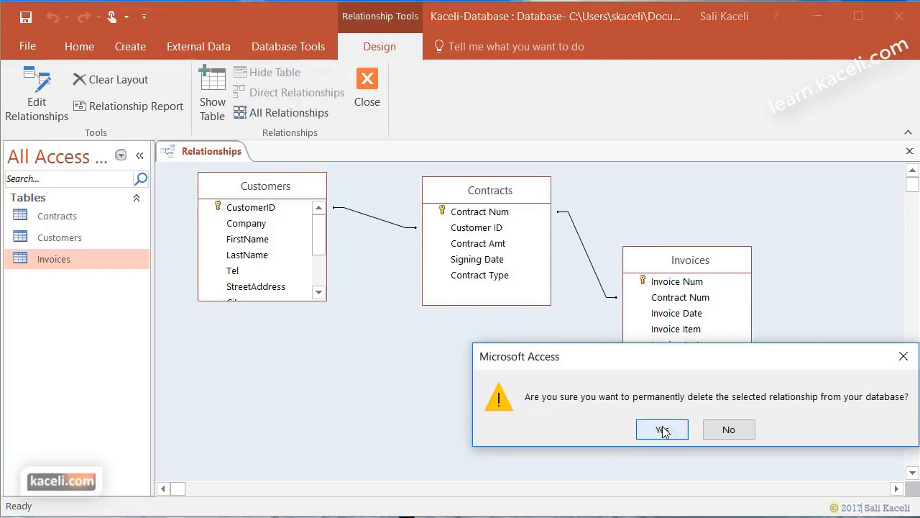
{"action": "left_click", "coordinate": [655, 429]}
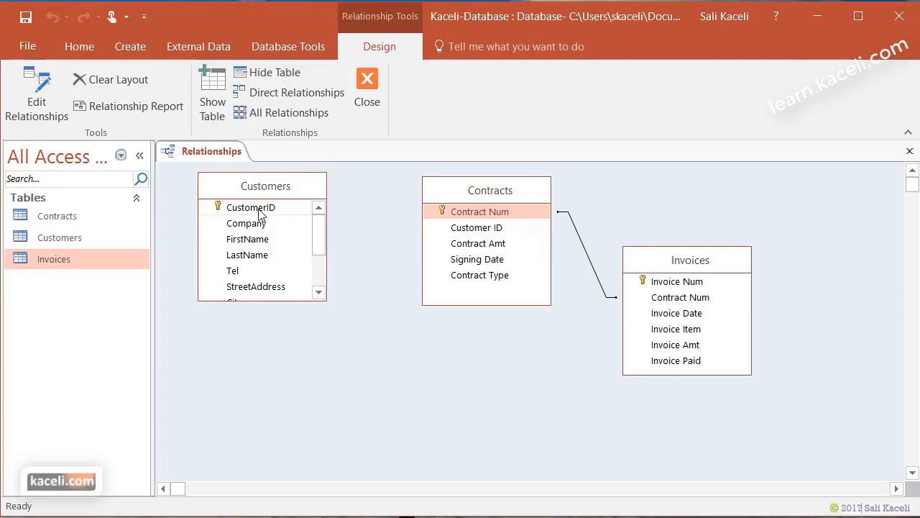
{"action": "left_click_drag", "start_coordinate": [259, 209], "coordinate": [458, 230]}
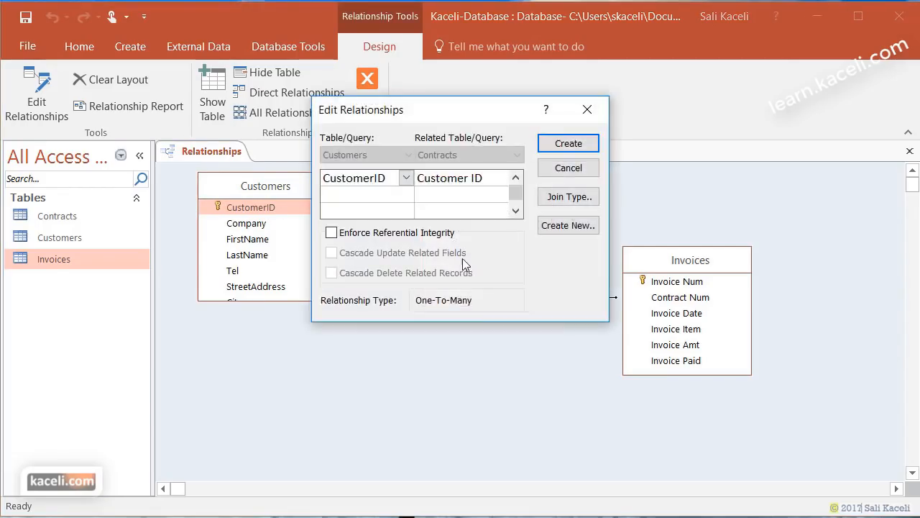
{"action": "left_click", "coordinate": [560, 147]}
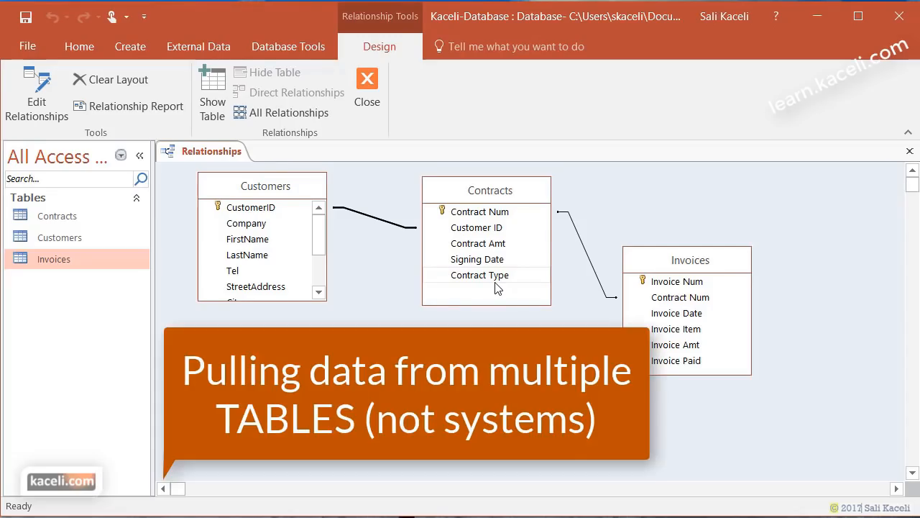
- Close the Relationships window, saving the layout changes
{"action": "left_click", "coordinate": [367, 85]}
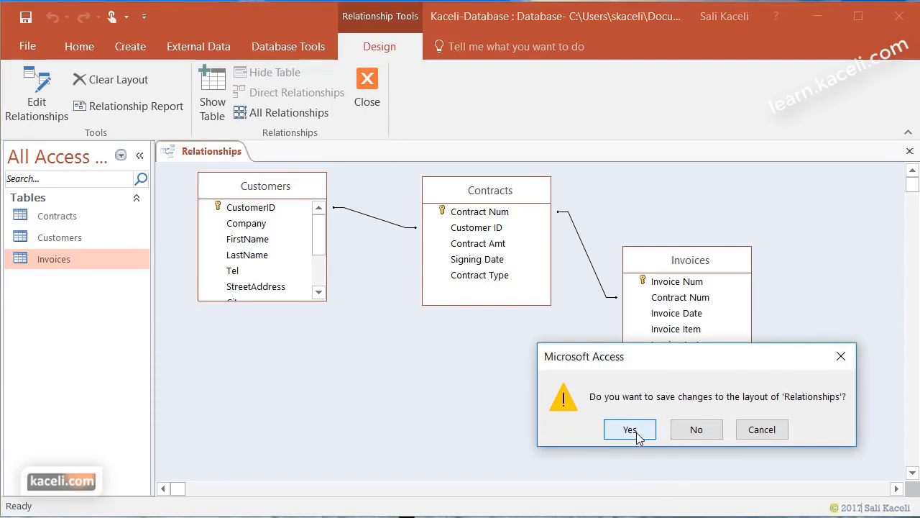
{"action": "left_click", "coordinate": [630, 429]}
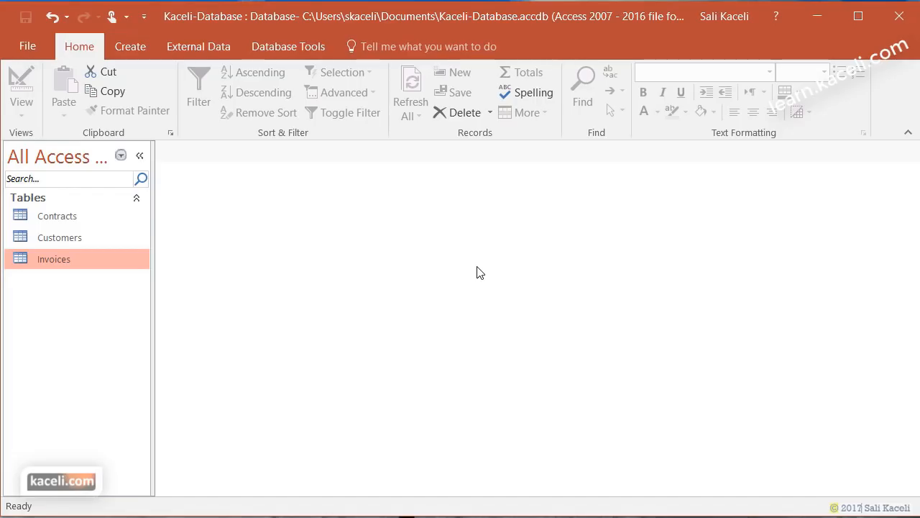
{"action": "double_click", "coordinate": [74, 241]}
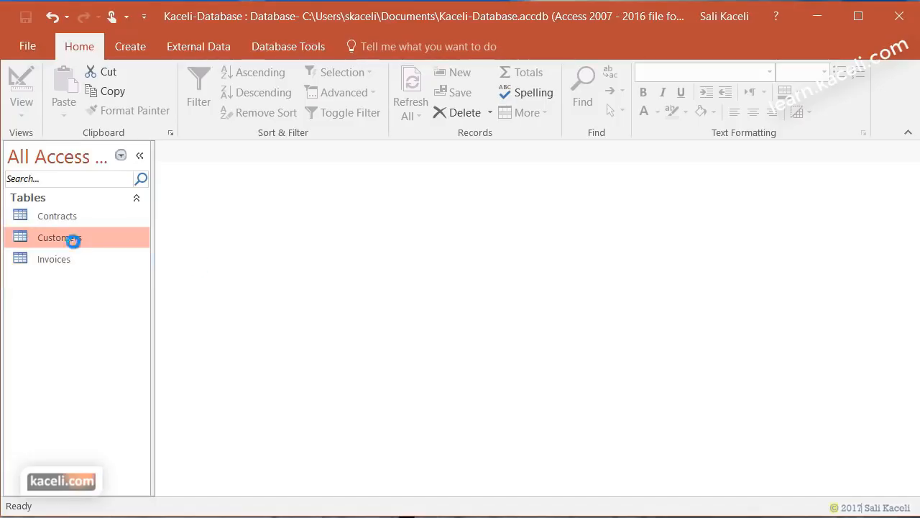
{"action": "left_click_drag", "start_coordinate": [637, 488], "coordinate": [752, 489]}
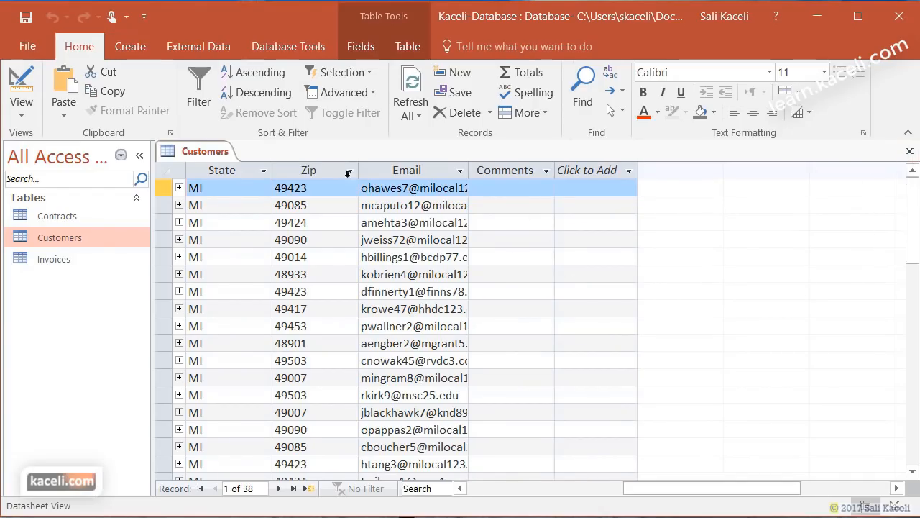
{"action": "double_click", "coordinate": [35, 218]}
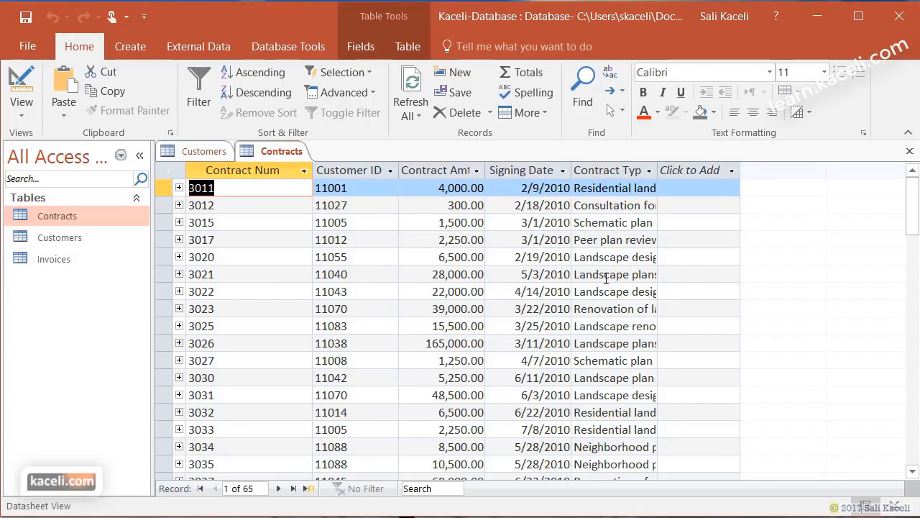
{"action": "left_click", "coordinate": [910, 151]}
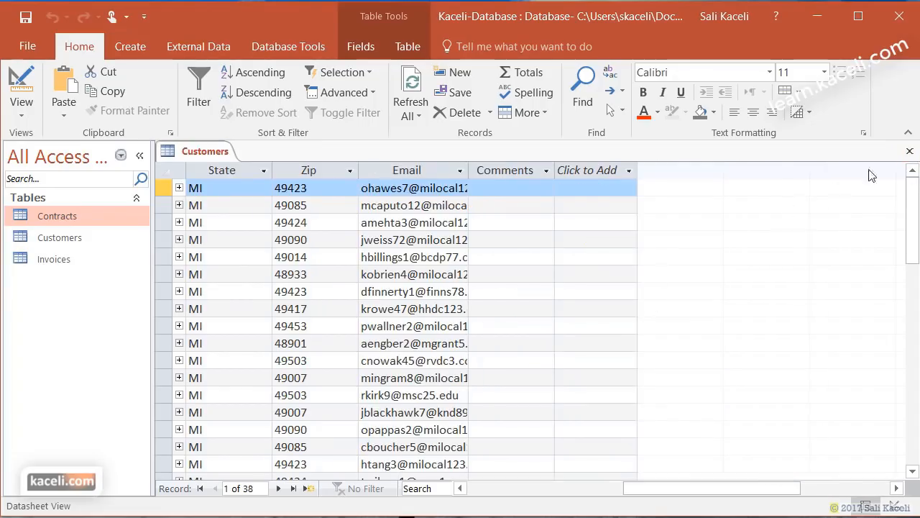
{"action": "left_click", "coordinate": [910, 151]}
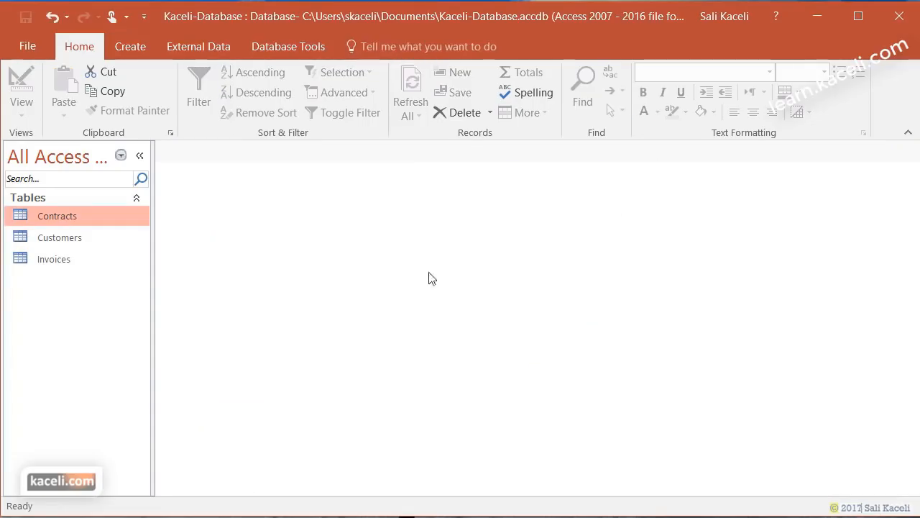
- Start the Simple Query Wizard and add FirstName and LastName from Customers
{"action": "left_click", "coordinate": [139, 51]}
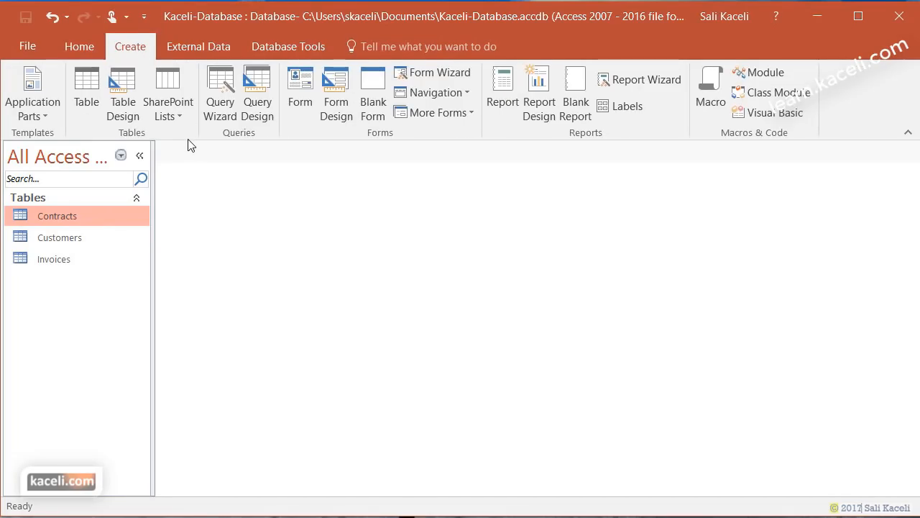
{"action": "left_click", "coordinate": [217, 115]}
{"action": "left_click", "coordinate": [517, 355]}
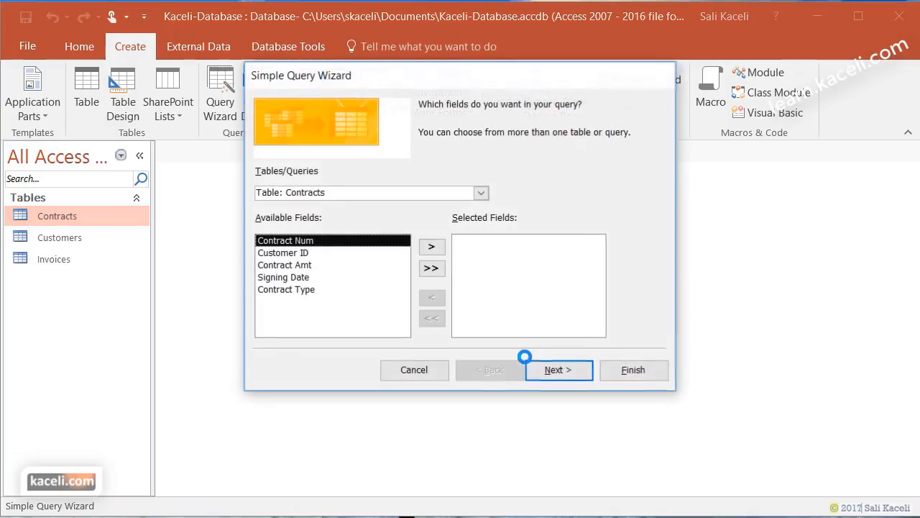
{"action": "left_click", "coordinate": [481, 194]}
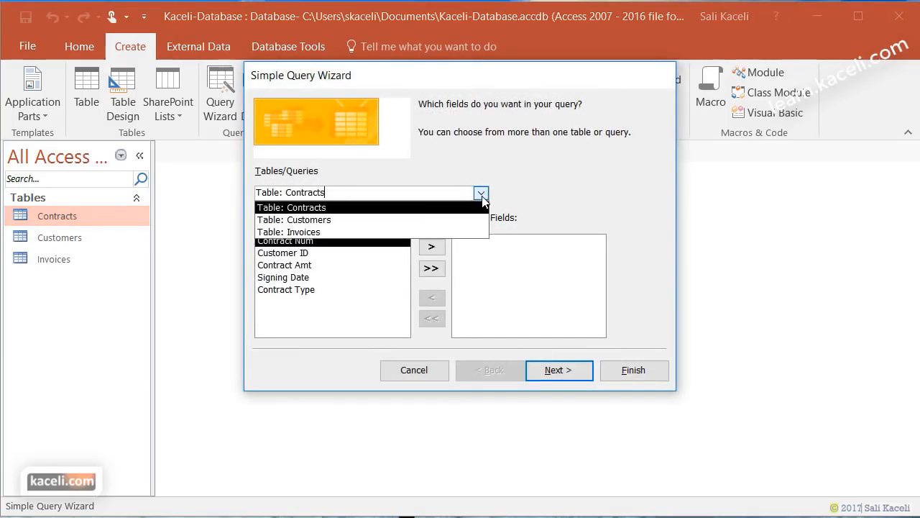
{"action": "left_click", "coordinate": [352, 222]}
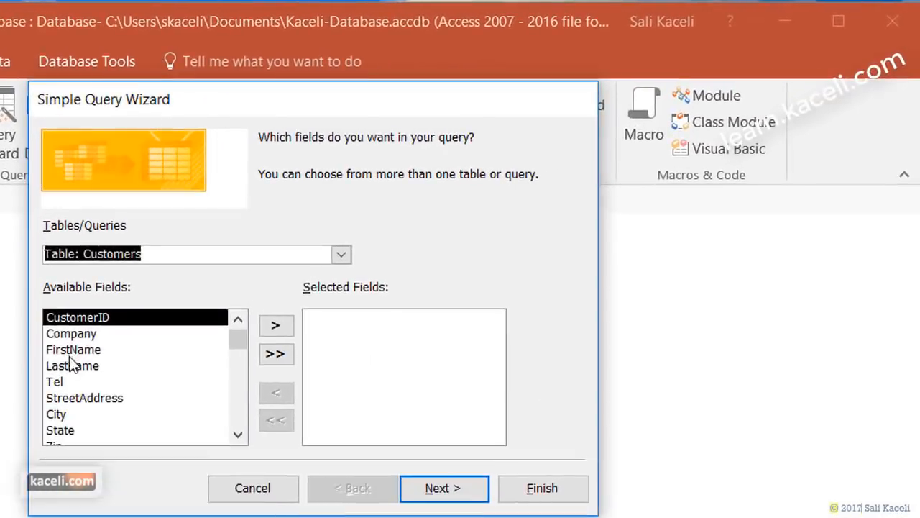
{"action": "left_click", "coordinate": [211, 292]}
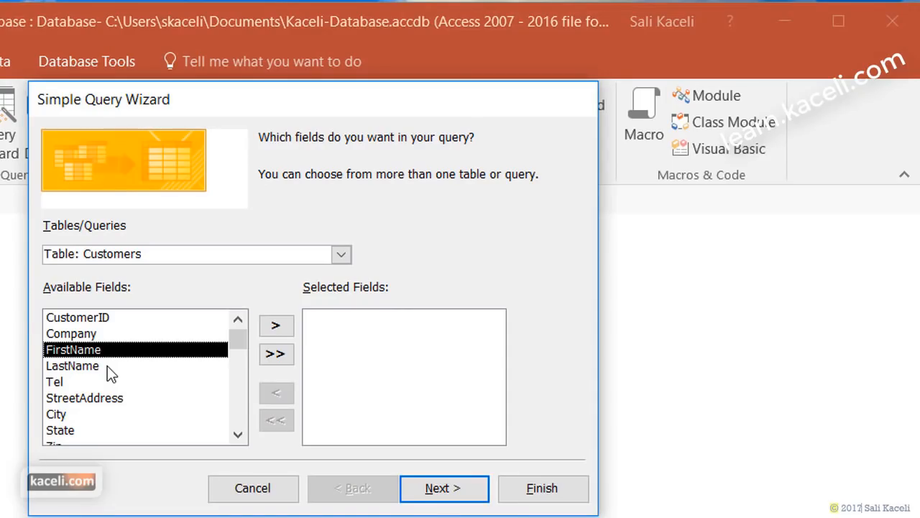
{"action": "left_click", "coordinate": [274, 325]}
{"action": "left_click", "coordinate": [277, 353]}
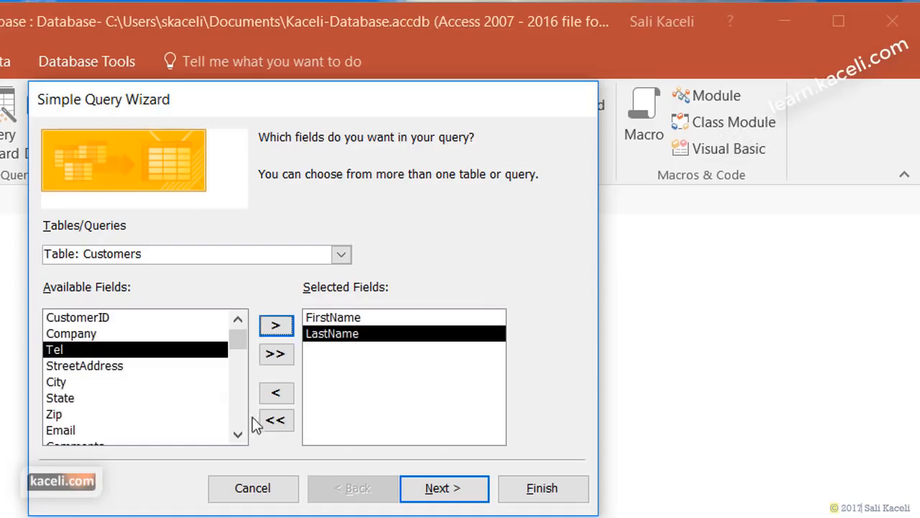
{"action": "left_click", "coordinate": [238, 434]}
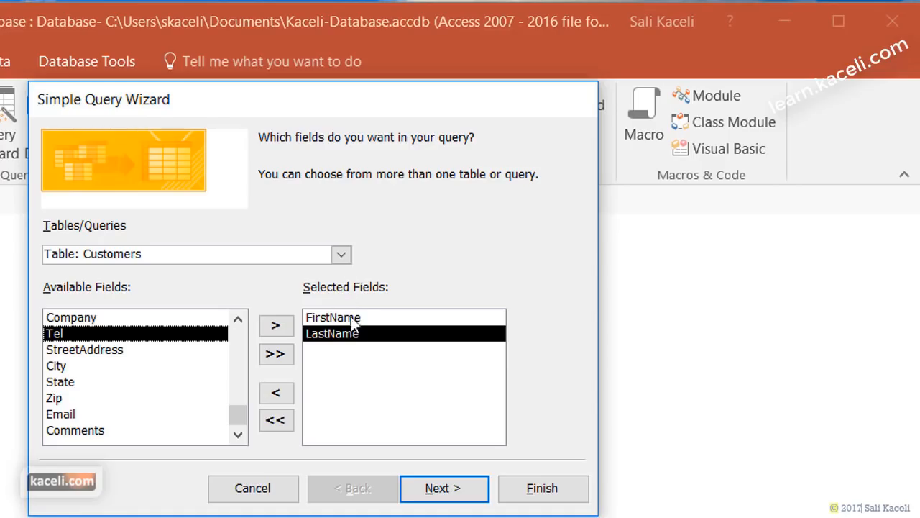
- Add Contract Num, Contract Amt, Signing Date and Contract Type from Contracts
{"action": "left_click", "coordinate": [342, 253]}
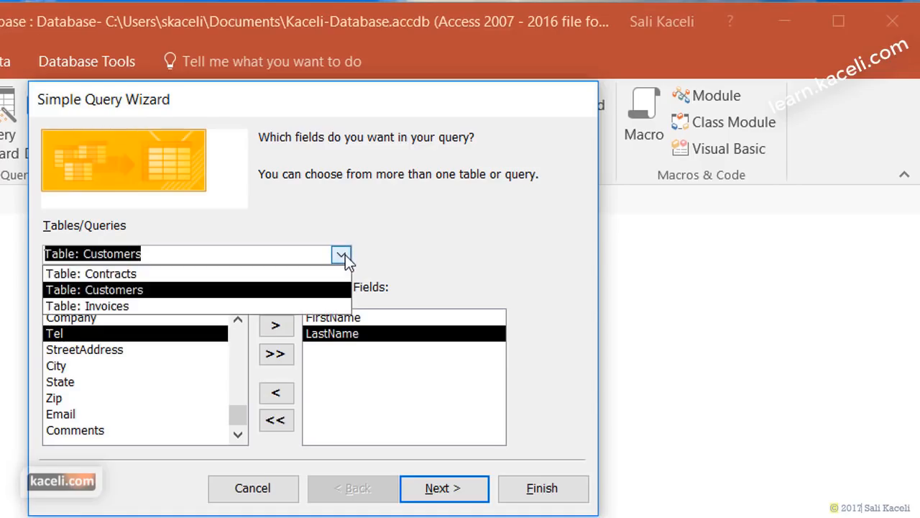
{"action": "left_click", "coordinate": [165, 275]}
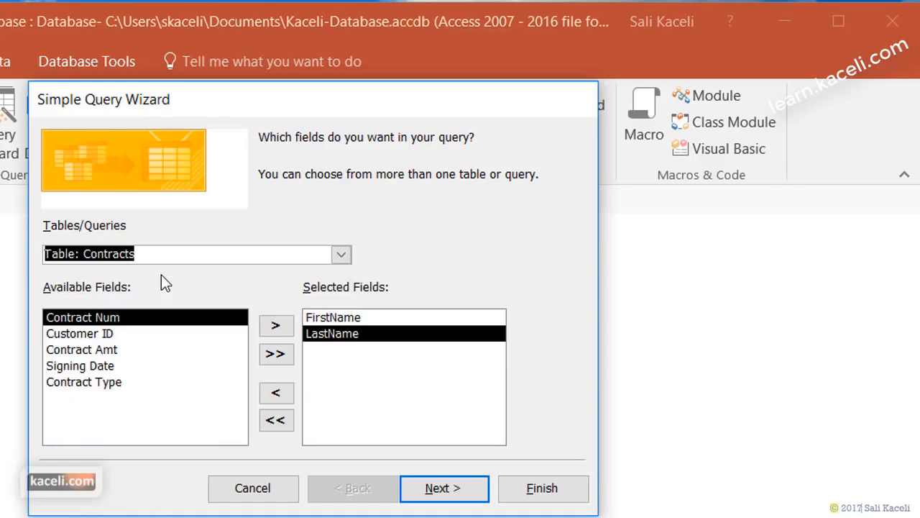
{"action": "left_click", "coordinate": [277, 326]}
{"action": "left_click", "coordinate": [113, 336]}
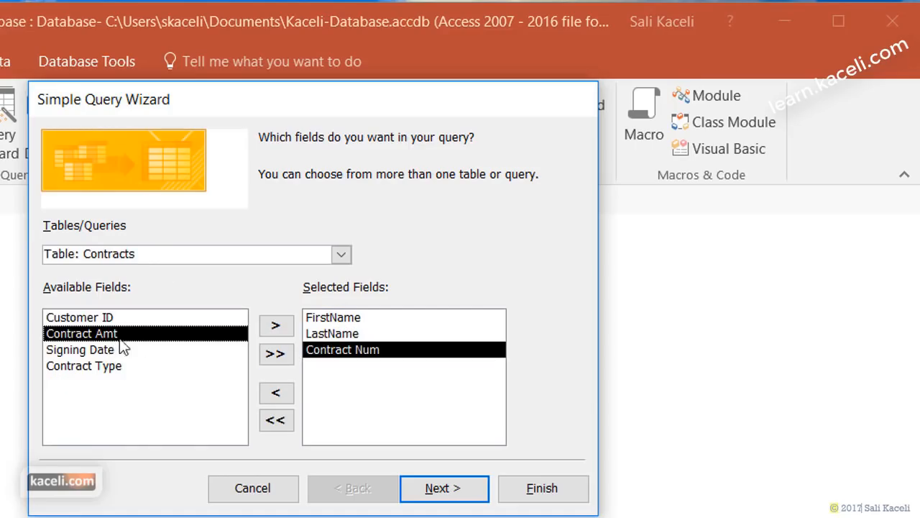
{"action": "left_click", "coordinate": [275, 325]}
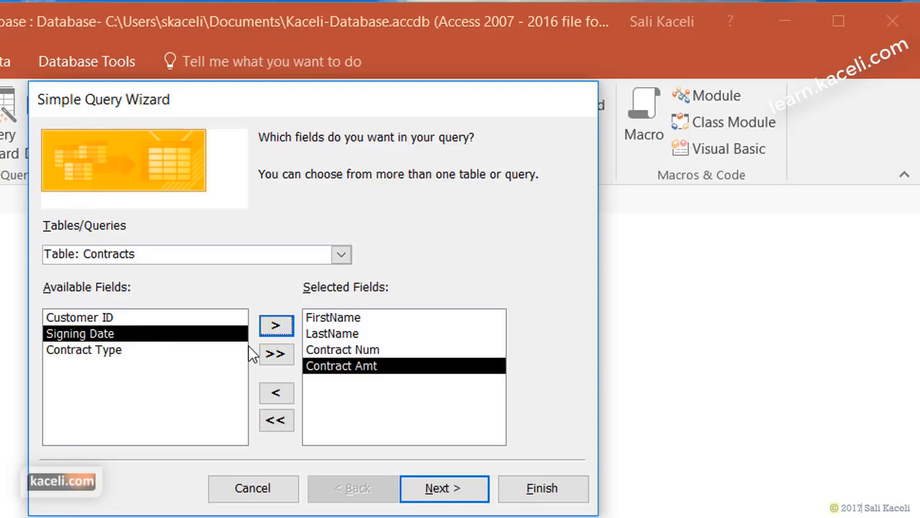
{"action": "left_click", "coordinate": [276, 326]}
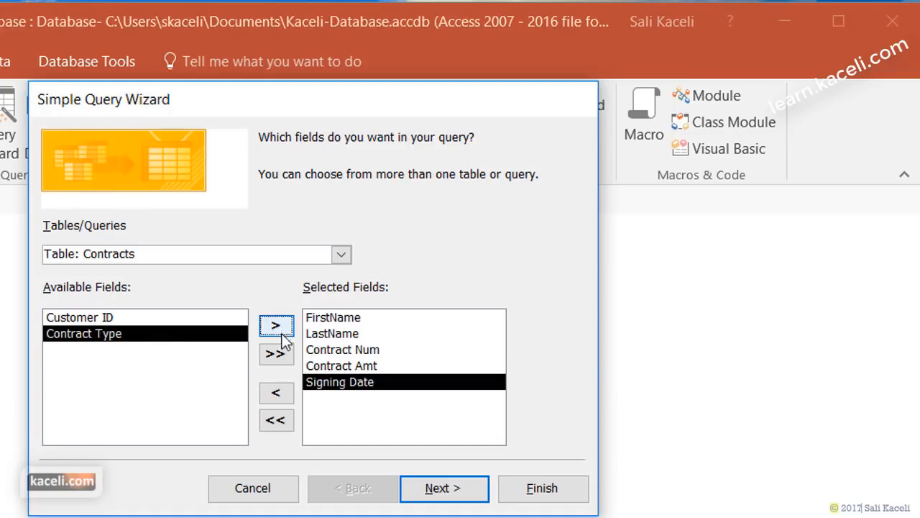
{"action": "left_click", "coordinate": [276, 326]}
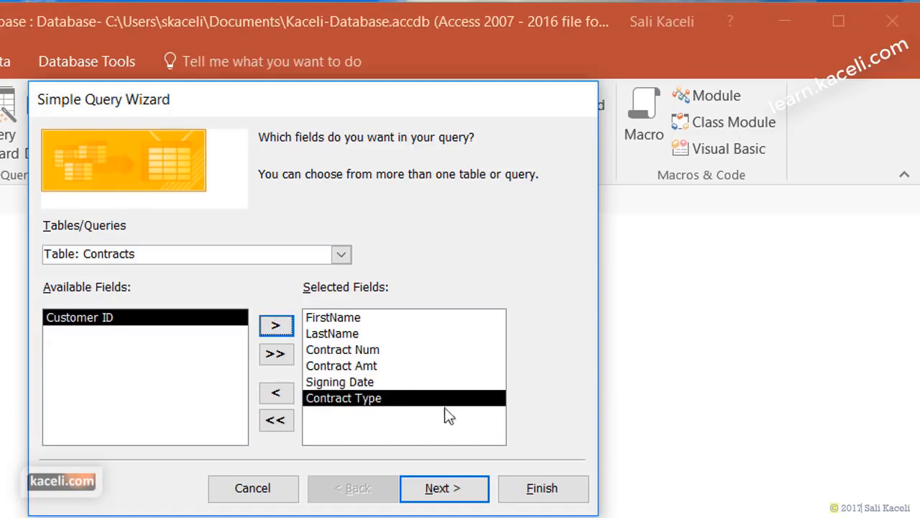
- Keep a detail query, name it 'Contracts by First and Last Name', and finish
{"action": "left_click", "coordinate": [434, 492]}
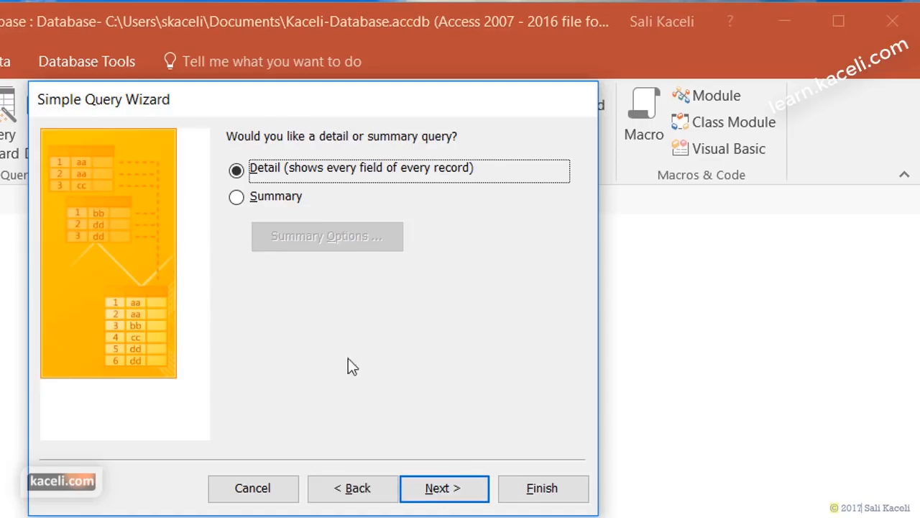
{"action": "left_click", "coordinate": [477, 493]}
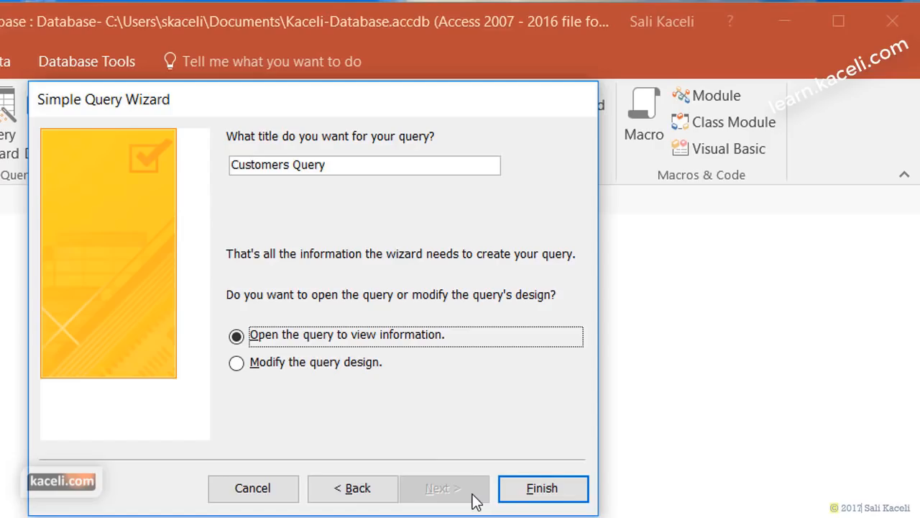
{"action": "left_click_drag", "start_coordinate": [331, 165], "coordinate": [186, 158]}
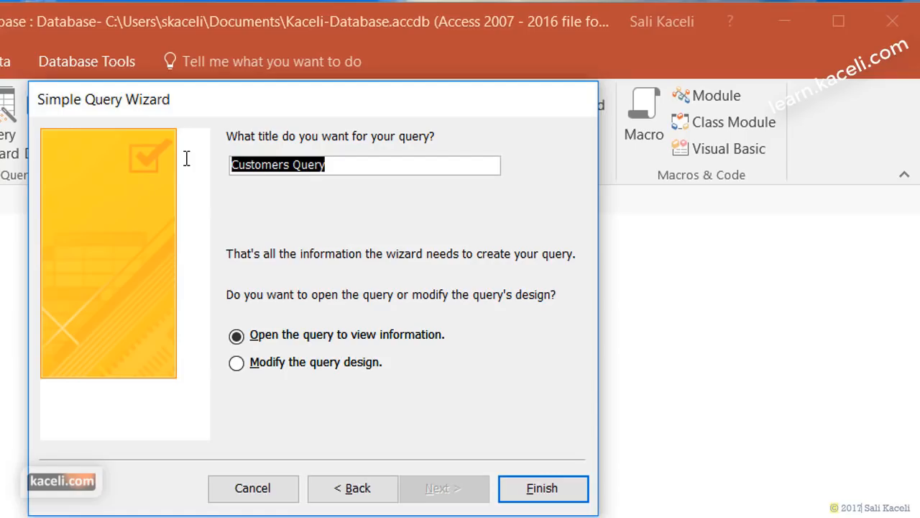
{"action": "type", "text": "Contracts by First and Last Name"}
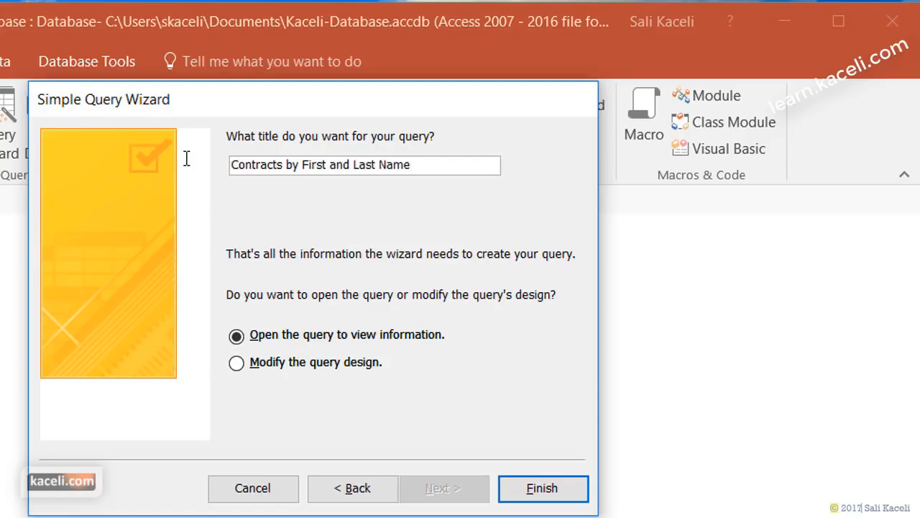
{"action": "left_click", "coordinate": [546, 488]}
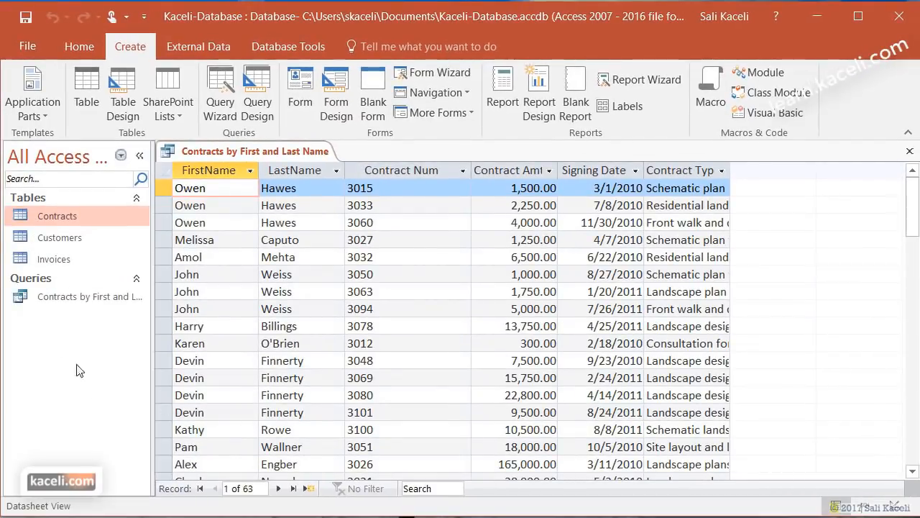
- Review the FirstName, LastName, Contract Num, Contract Amt and Signing Date columns
{"action": "left_click", "coordinate": [49, 298]}
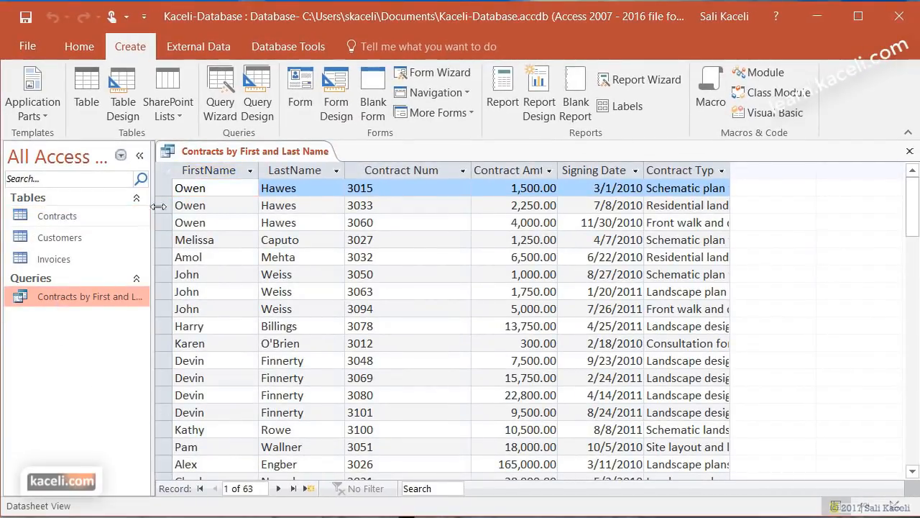
{"action": "left_click", "coordinate": [220, 170]}
{"action": "left_click", "coordinate": [300, 170]}
{"action": "left_click", "coordinate": [394, 174]}
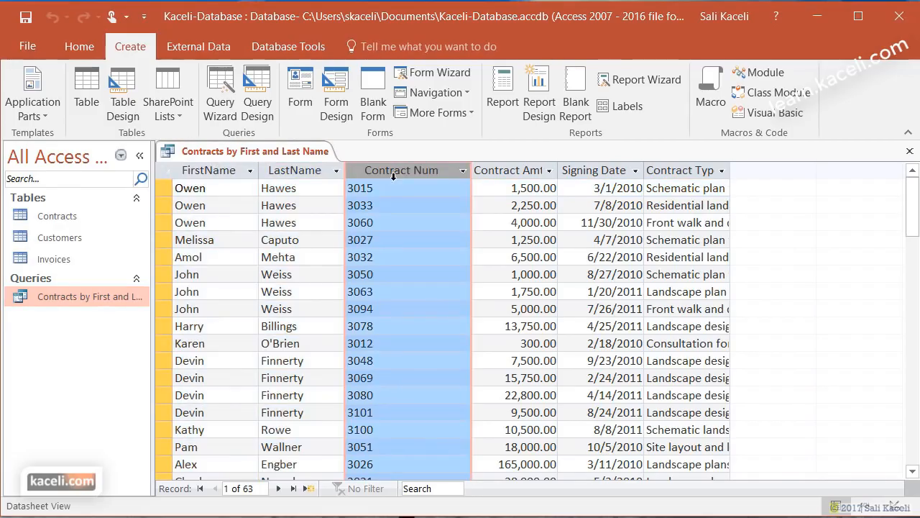
{"action": "left_click", "coordinate": [507, 173]}
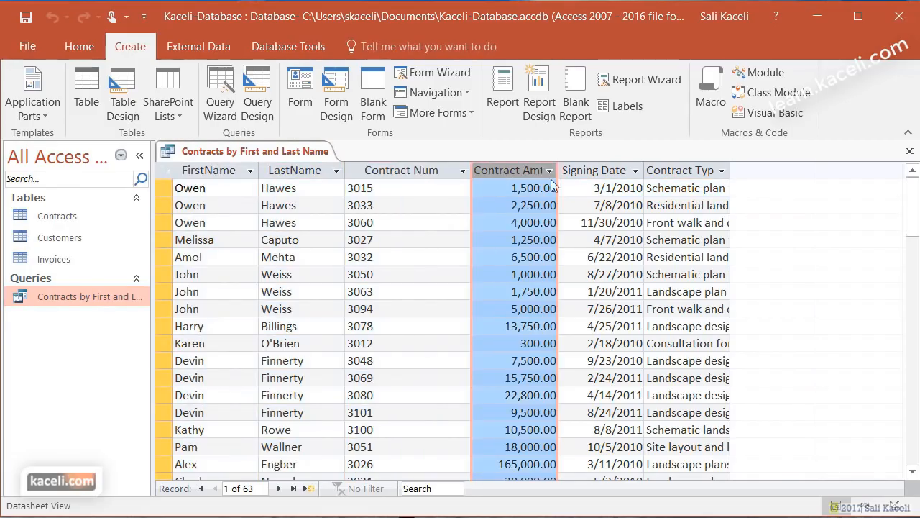
{"action": "left_click", "coordinate": [621, 172]}
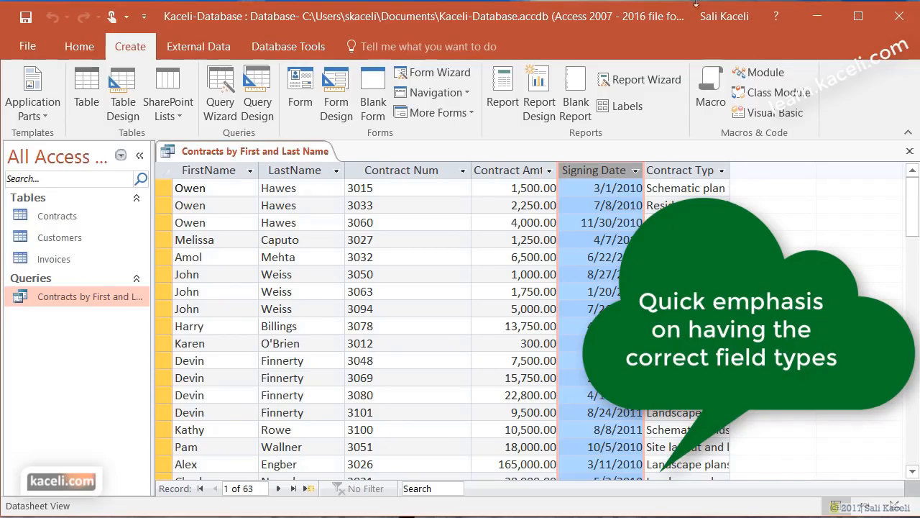
- Close the query results and reopen the Relationships diagram
{"action": "left_click", "coordinate": [909, 153]}
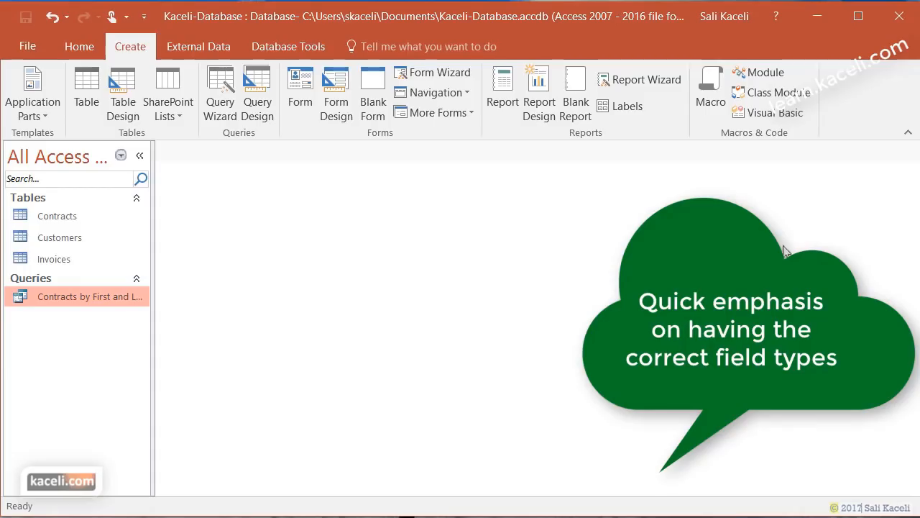
{"action": "left_click", "coordinate": [57, 217]}
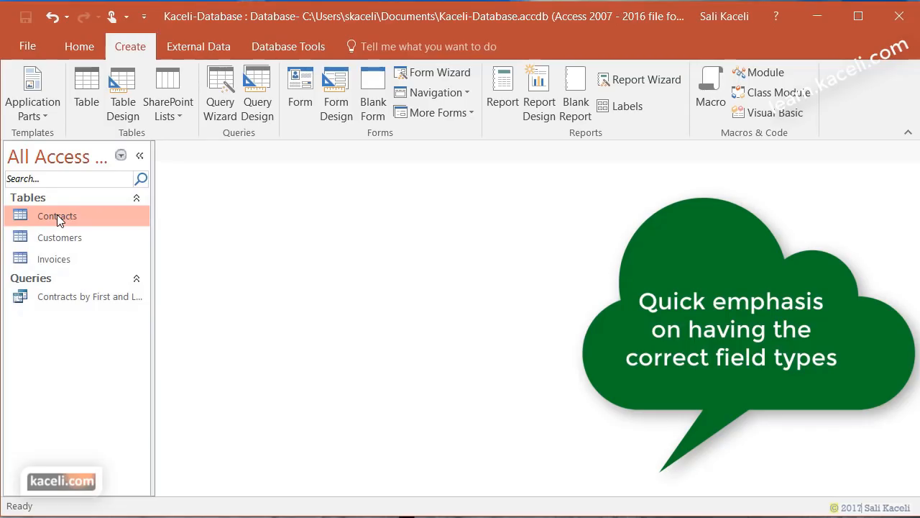
{"action": "left_click", "coordinate": [193, 45]}
{"action": "left_click", "coordinate": [291, 47]}
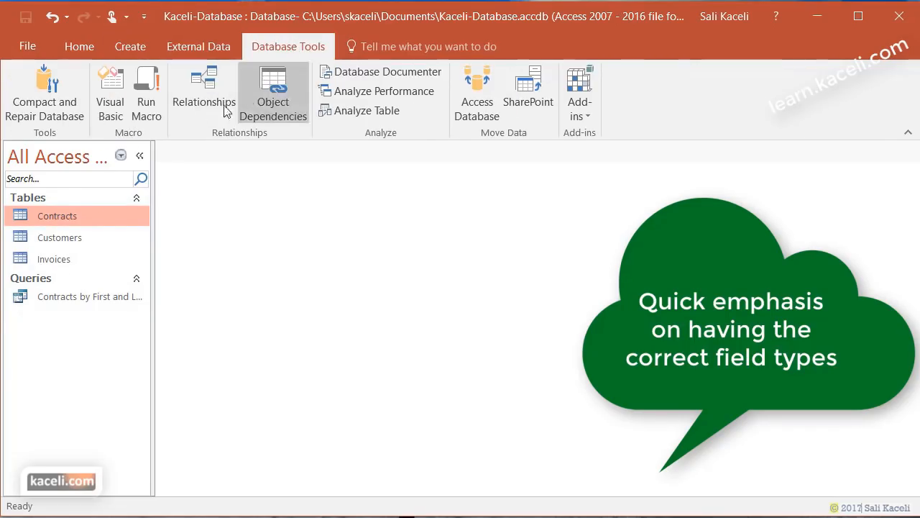
{"action": "left_click", "coordinate": [202, 99]}
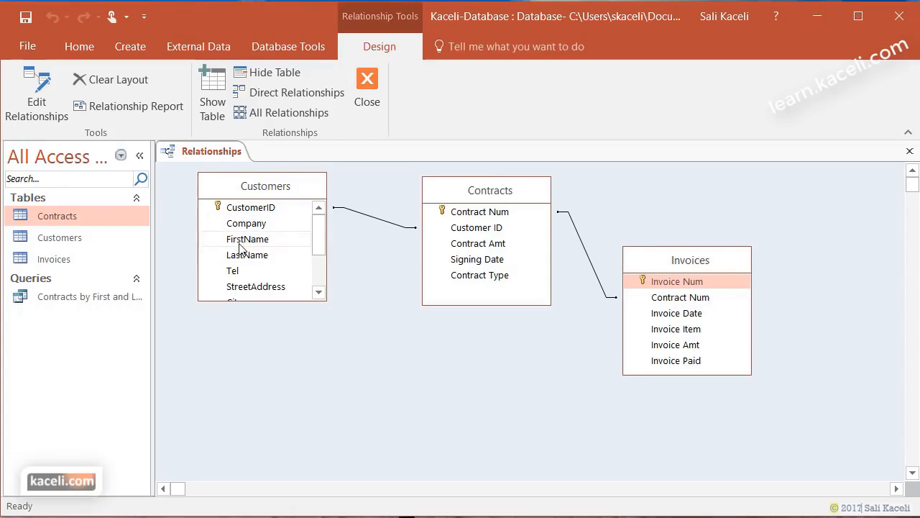
- Check the CustomerID link to Contracts and the Contract Num fields in Contracts and Invoices
{"action": "left_click", "coordinate": [258, 212]}
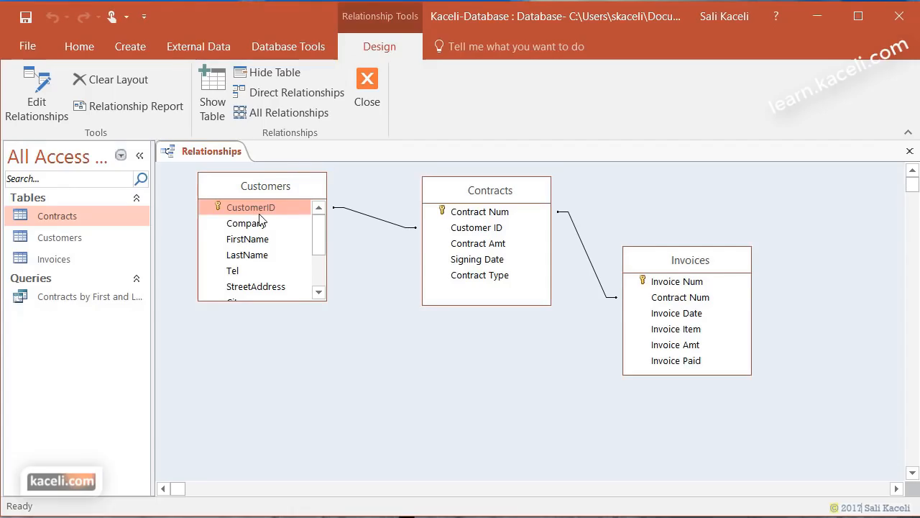
{"action": "left_click_drag", "start_coordinate": [261, 219], "coordinate": [478, 227]}
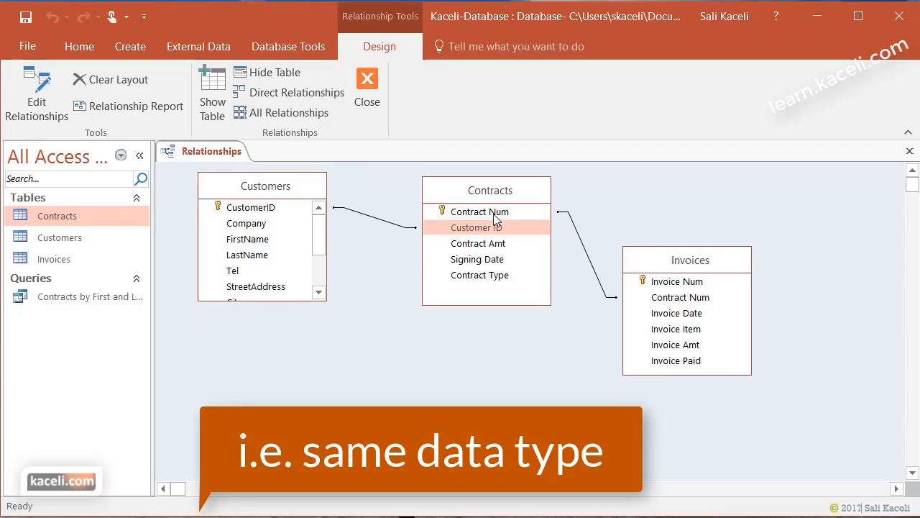
{"action": "left_click", "coordinate": [493, 216]}
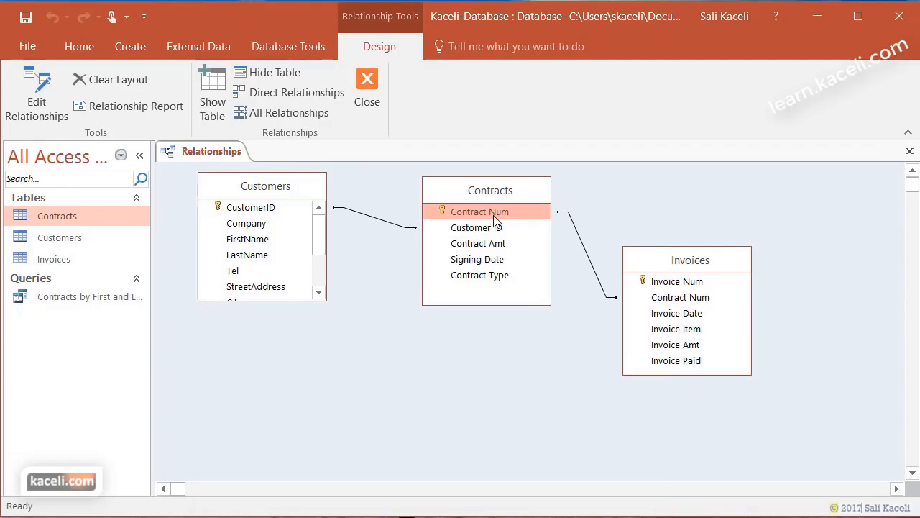
{"action": "left_click", "coordinate": [694, 299]}
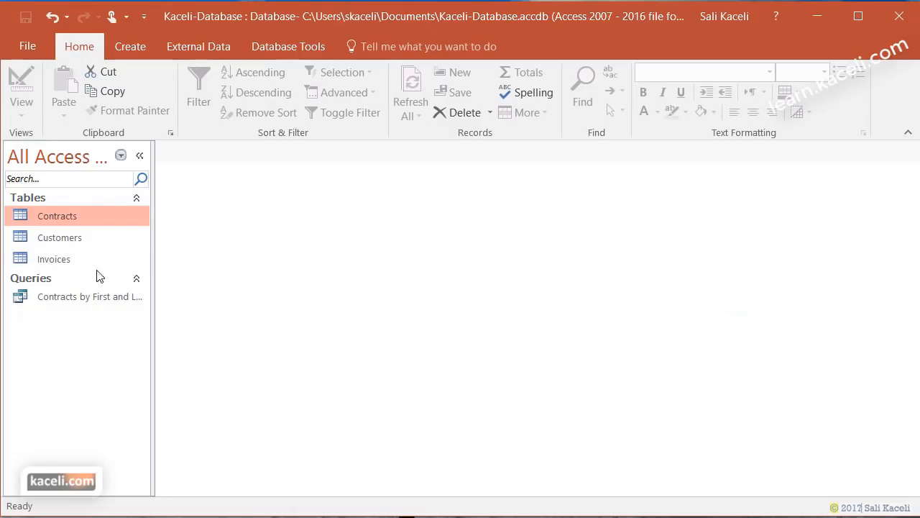
- Open the Customers table, switch to Design View, and keep CustomerID as Short Text
{"action": "double_click", "coordinate": [64, 238]}
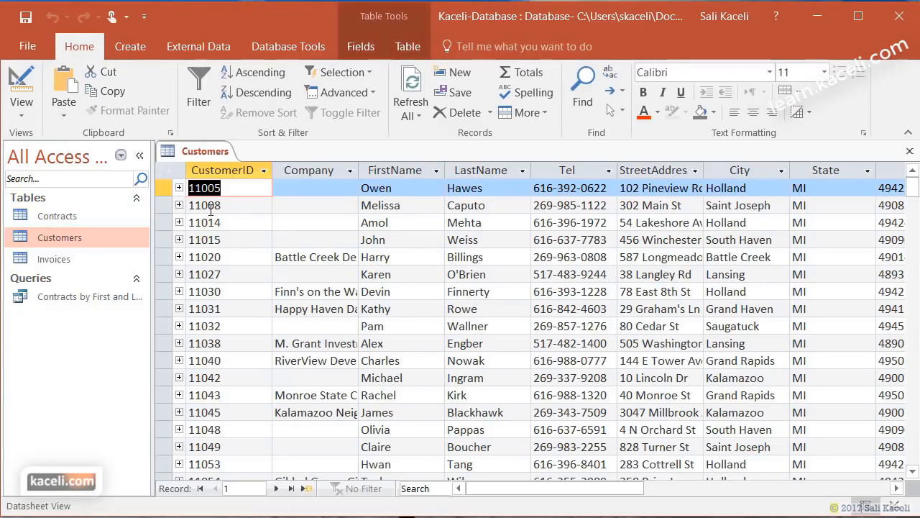
{"action": "left_click", "coordinate": [22, 115]}
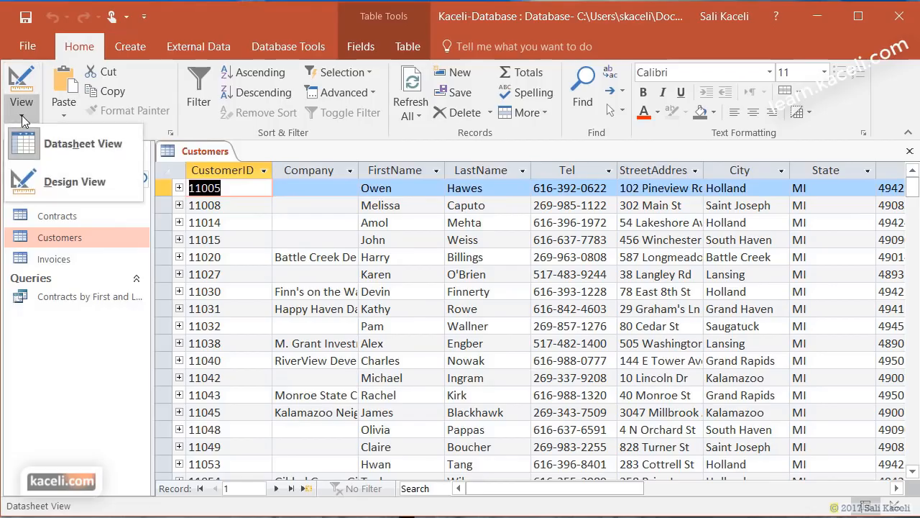
{"action": "left_click", "coordinate": [44, 181]}
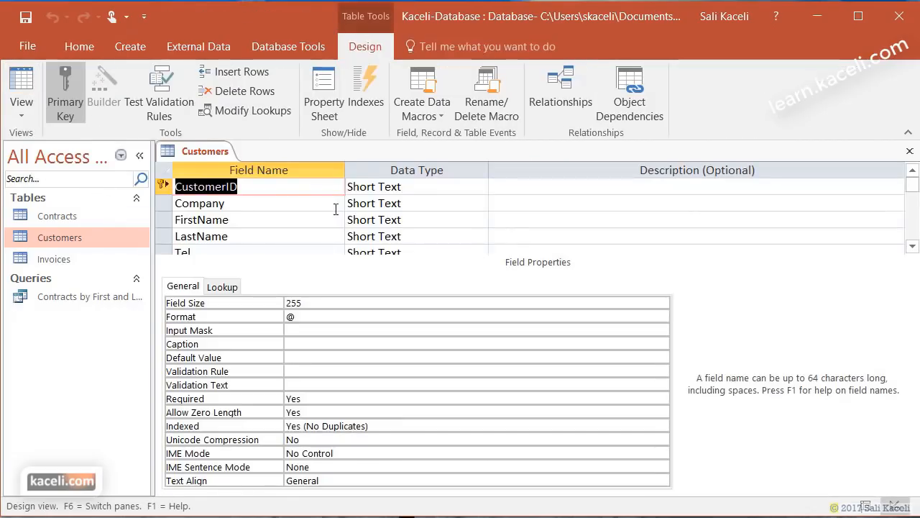
{"action": "left_click", "coordinate": [384, 187]}
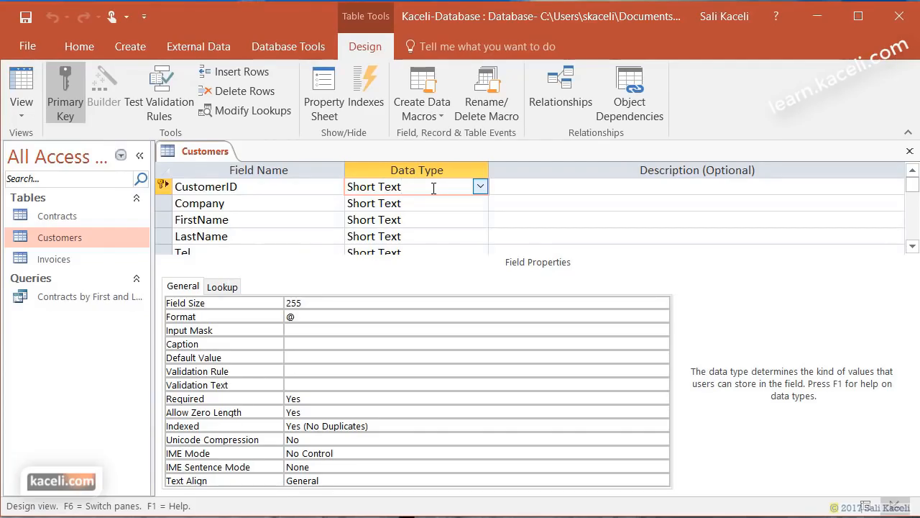
{"action": "left_click", "coordinate": [480, 187]}
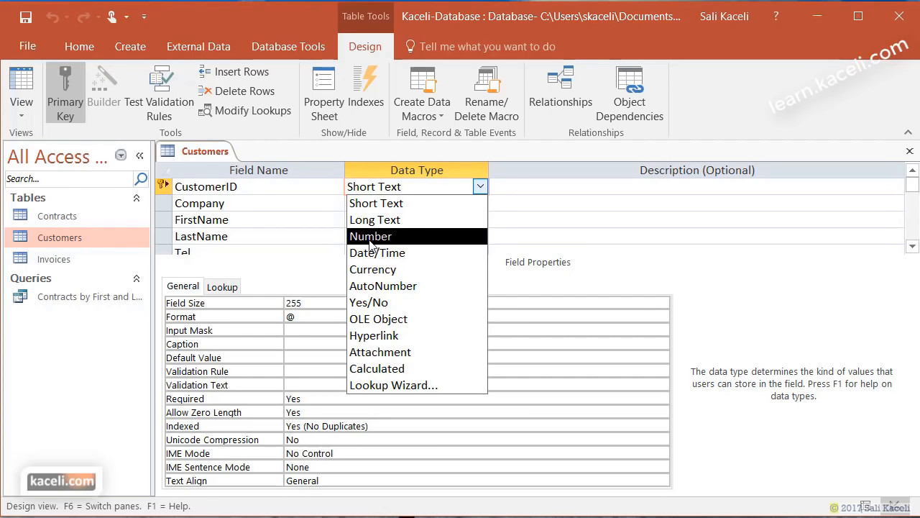
{"action": "left_click", "coordinate": [737, 266]}
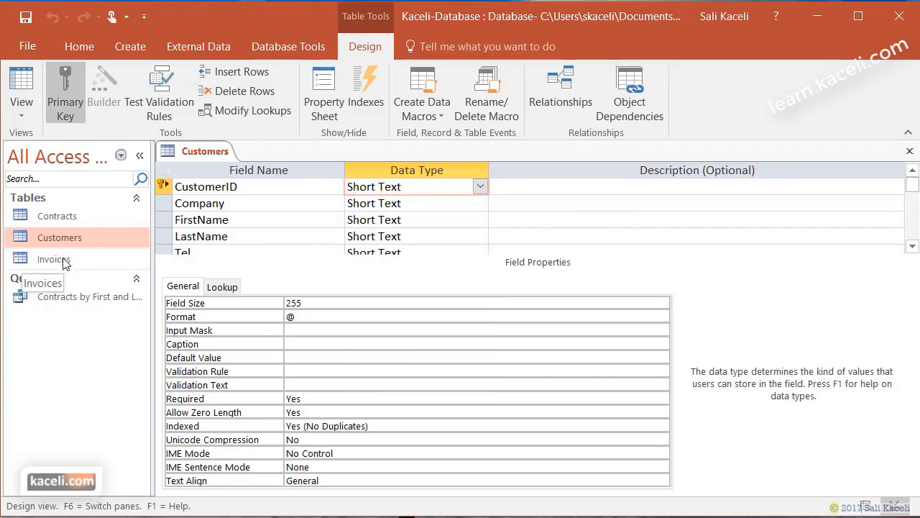
- Open the Contracts table in Design View and inspect the Customer ID field's data type
{"action": "double_click", "coordinate": [61, 213]}
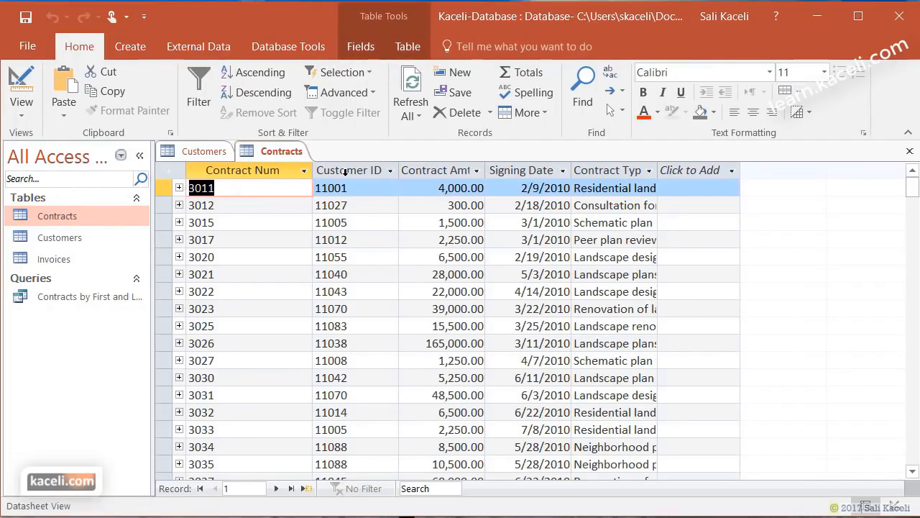
{"action": "left_click", "coordinate": [21, 108]}
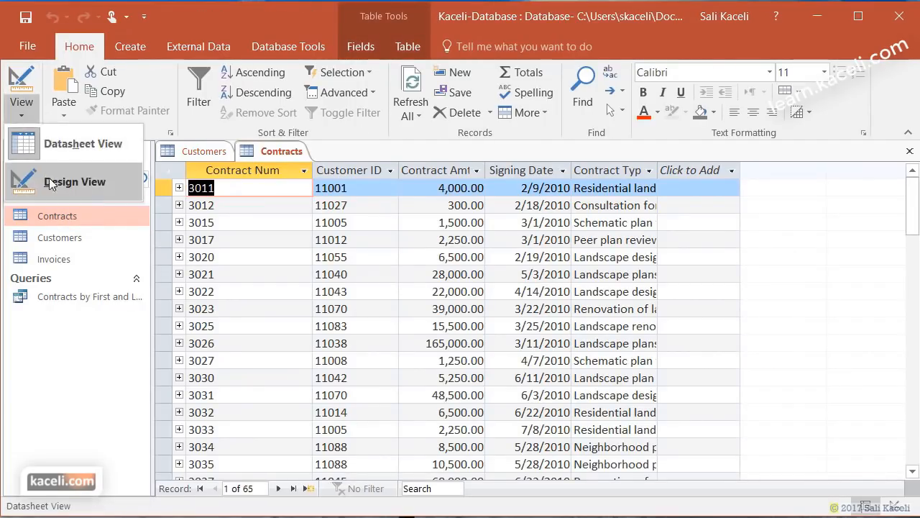
{"action": "left_click", "coordinate": [47, 181]}
{"action": "left_click", "coordinate": [420, 203]}
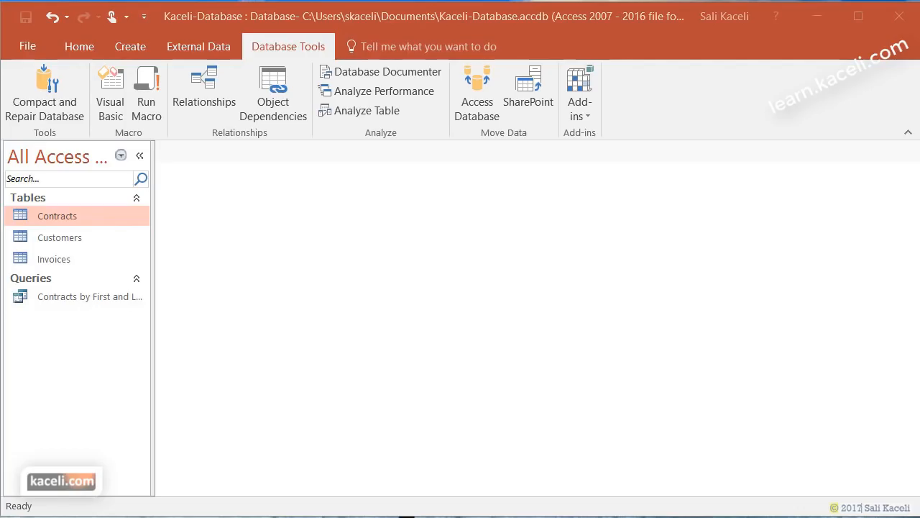
{"action": "left_click", "coordinate": [205, 88]}
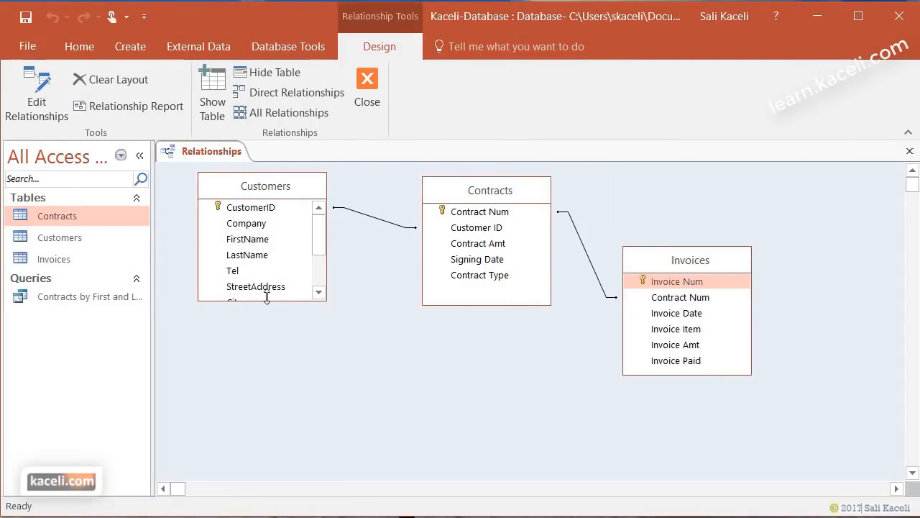
{"action": "left_click", "coordinate": [376, 82]}
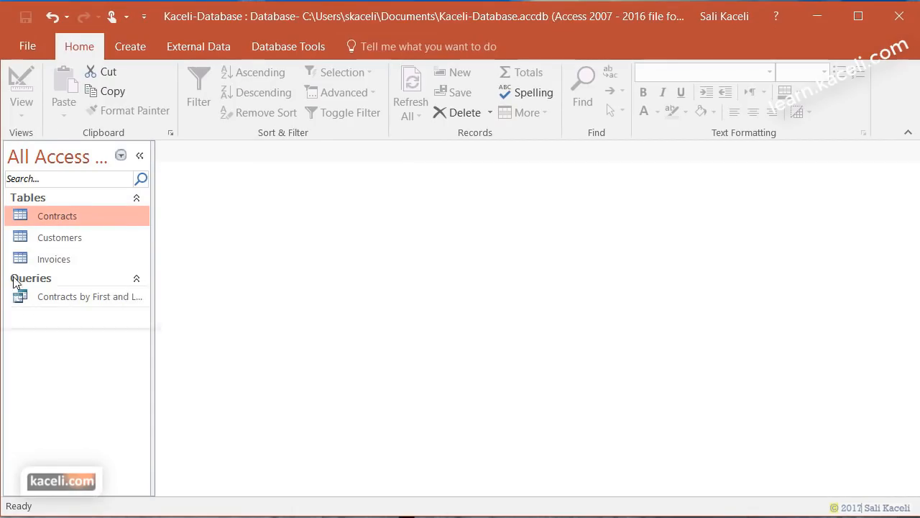
- Build a columnar form from the Customers table with all its fields using the Form Wizard
{"action": "left_click", "coordinate": [69, 241]}
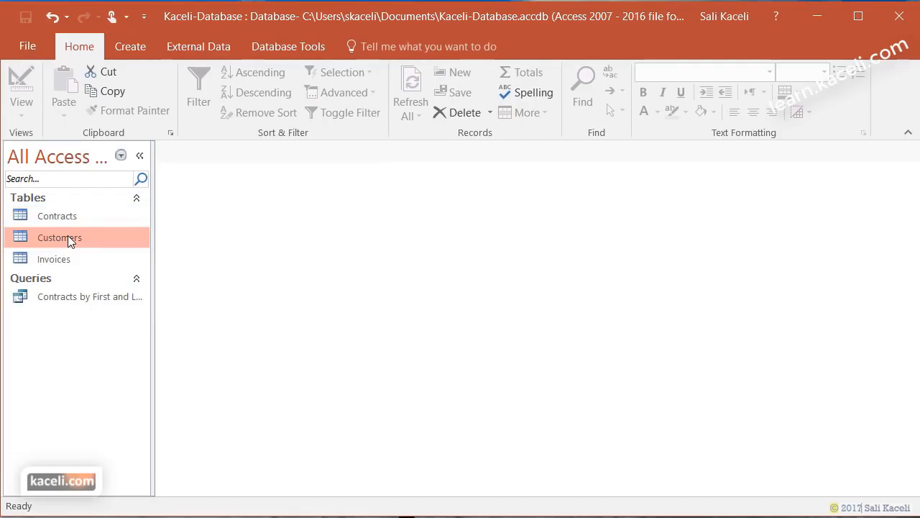
{"action": "left_click", "coordinate": [143, 48]}
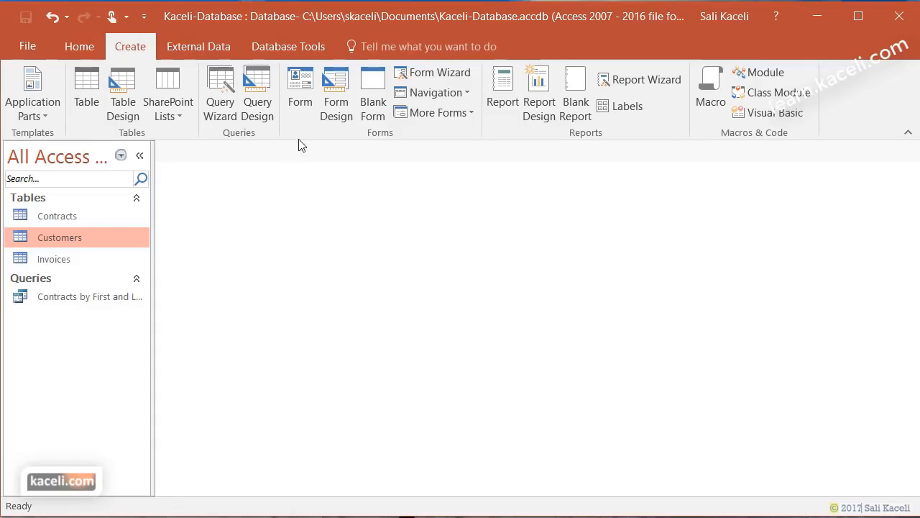
{"action": "left_click", "coordinate": [429, 75]}
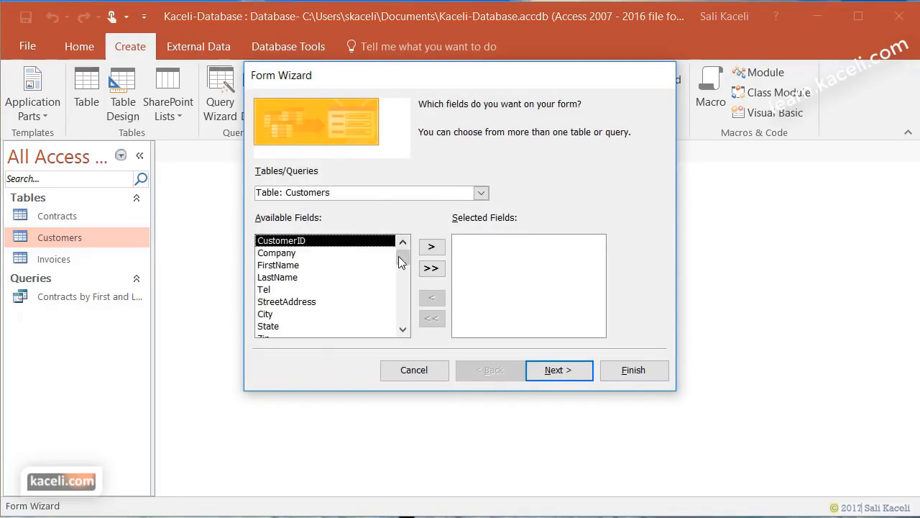
{"action": "left_click", "coordinate": [430, 268]}
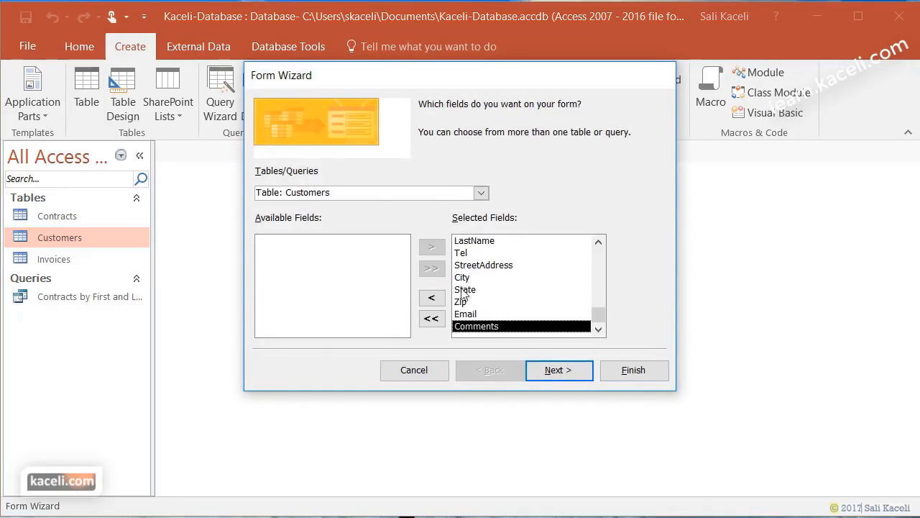
{"action": "left_click", "coordinate": [558, 370]}
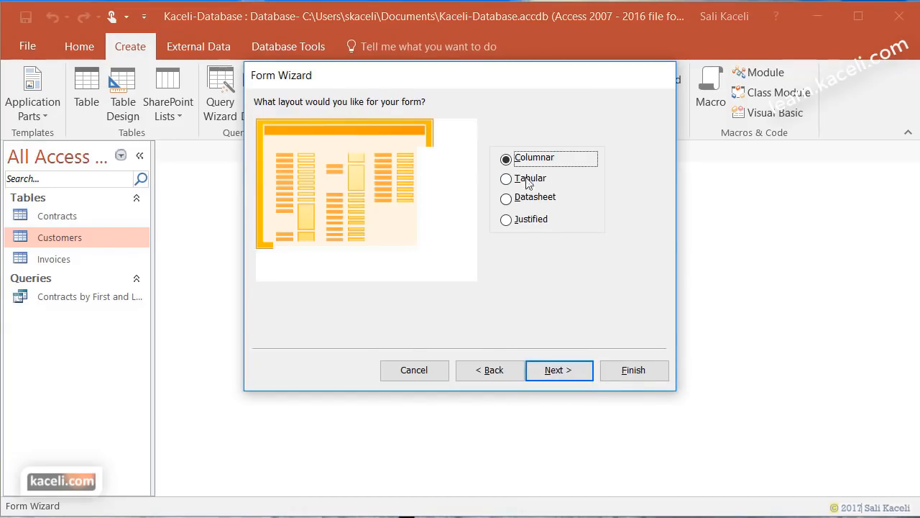
{"action": "left_click", "coordinate": [573, 374]}
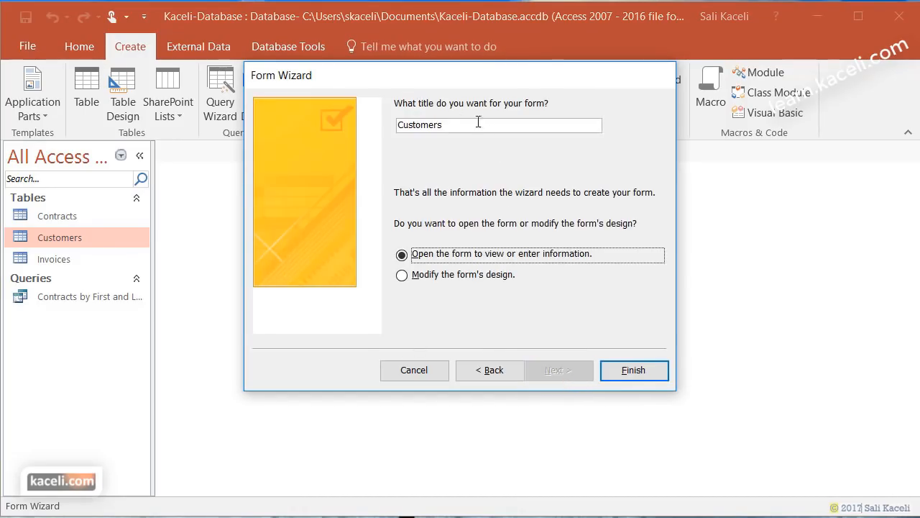
{"action": "left_click", "coordinate": [639, 380]}
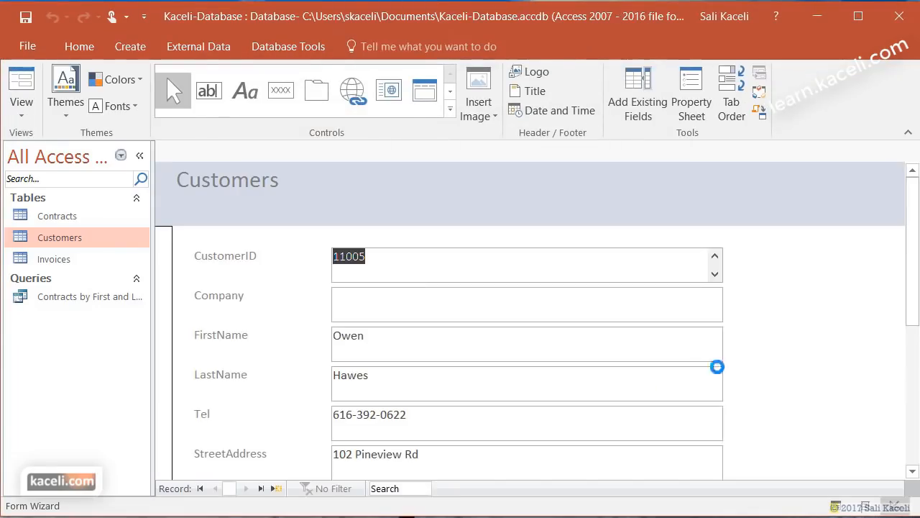
{"action": "scroll", "coordinate": [820, 414], "scroll_direction": "down", "scroll_amount": 5}
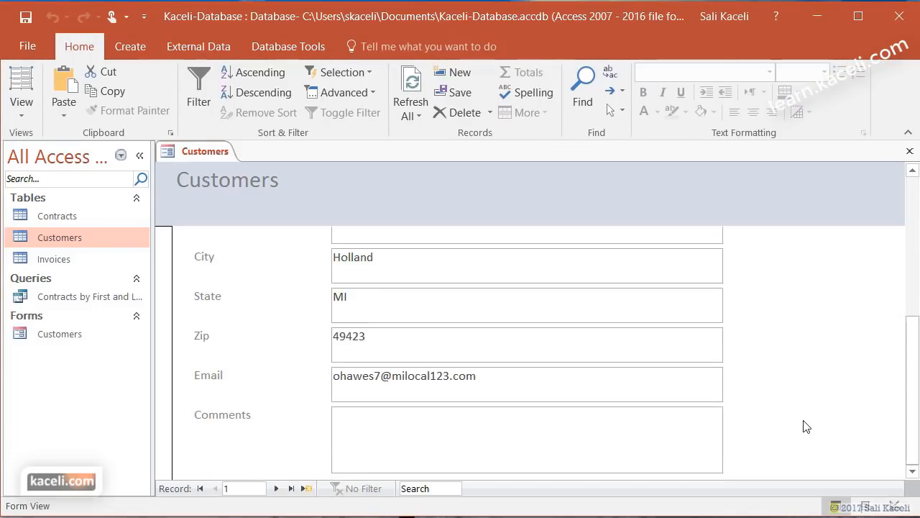
{"action": "scroll", "coordinate": [765, 359], "scroll_direction": "up", "scroll_amount": 5}
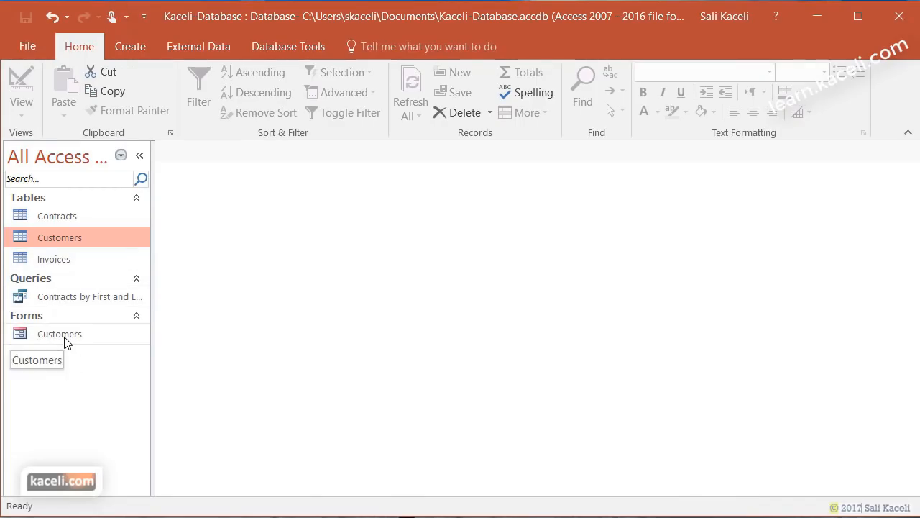
- Start a new Form Wizard and add all the Customers fields
{"action": "left_click", "coordinate": [130, 47]}
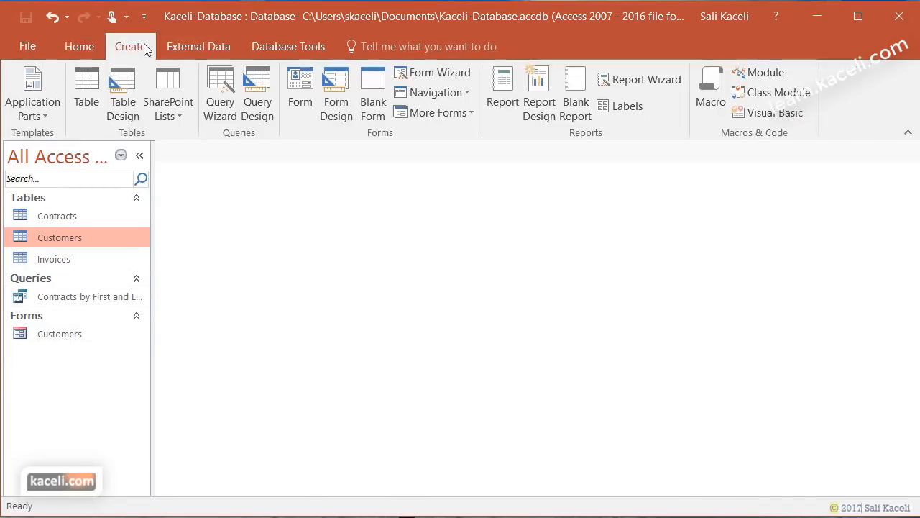
{"action": "left_click", "coordinate": [440, 80]}
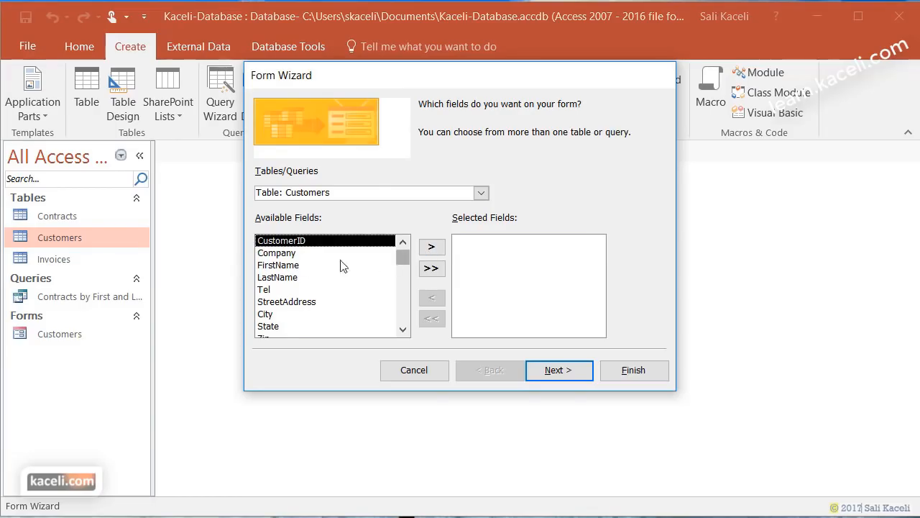
{"action": "double_click", "coordinate": [432, 247]}
{"action": "left_click", "coordinate": [431, 268]}
- Add Contract Num, Contract Amt, Signing Date and Contract Type from the Contracts table
{"action": "left_click", "coordinate": [479, 195]}
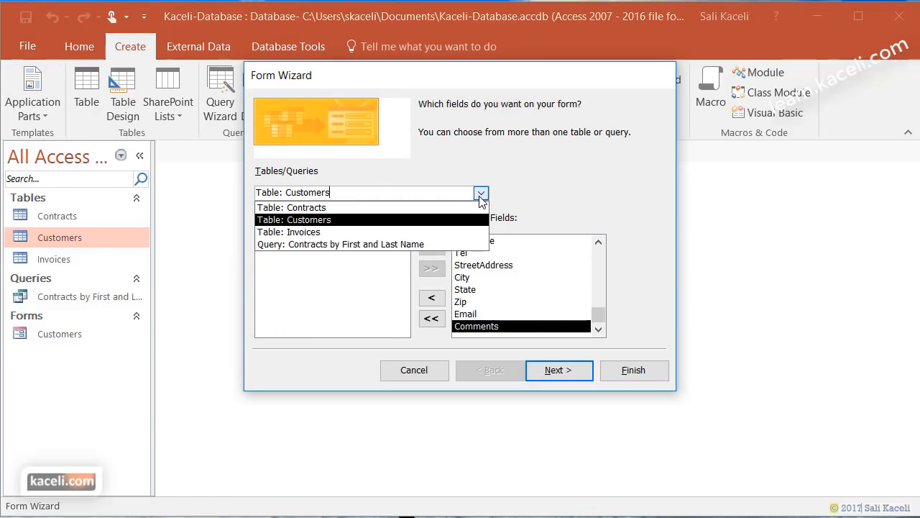
{"action": "left_click", "coordinate": [390, 210]}
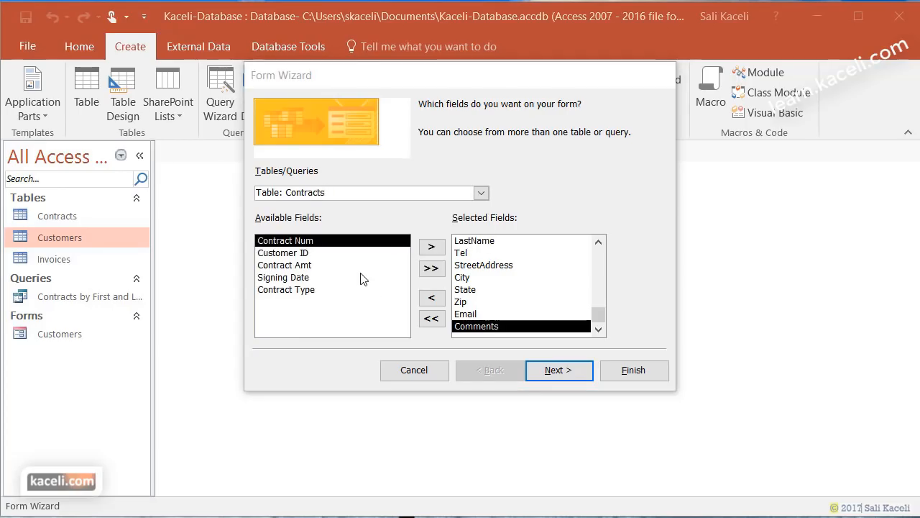
{"action": "left_click", "coordinate": [427, 250]}
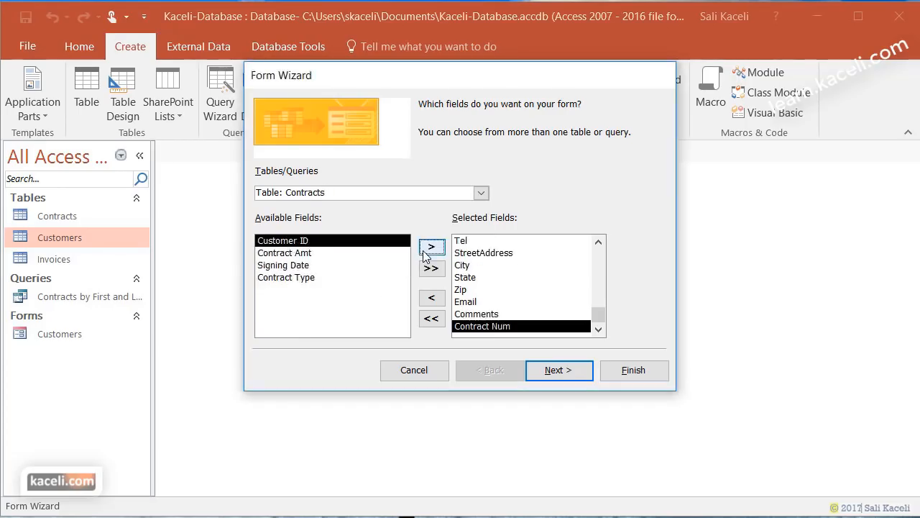
{"action": "left_click", "coordinate": [341, 253]}
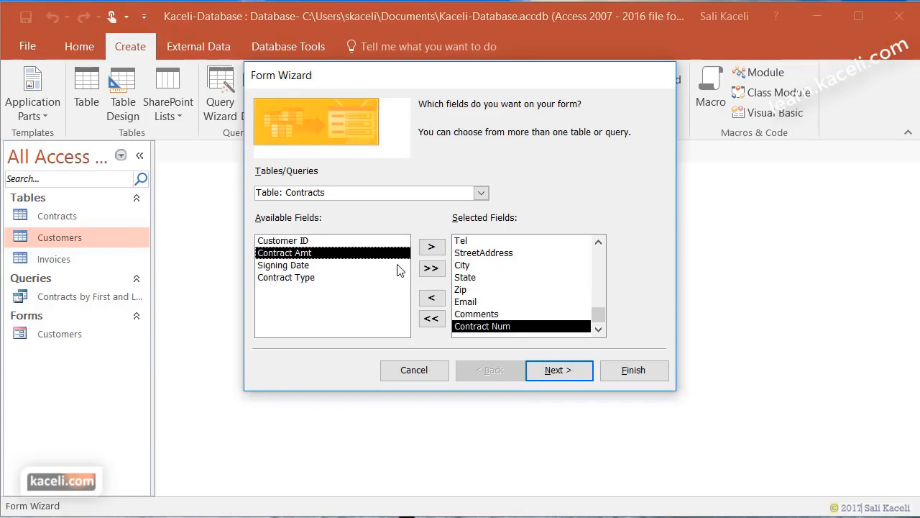
{"action": "left_click", "coordinate": [435, 247]}
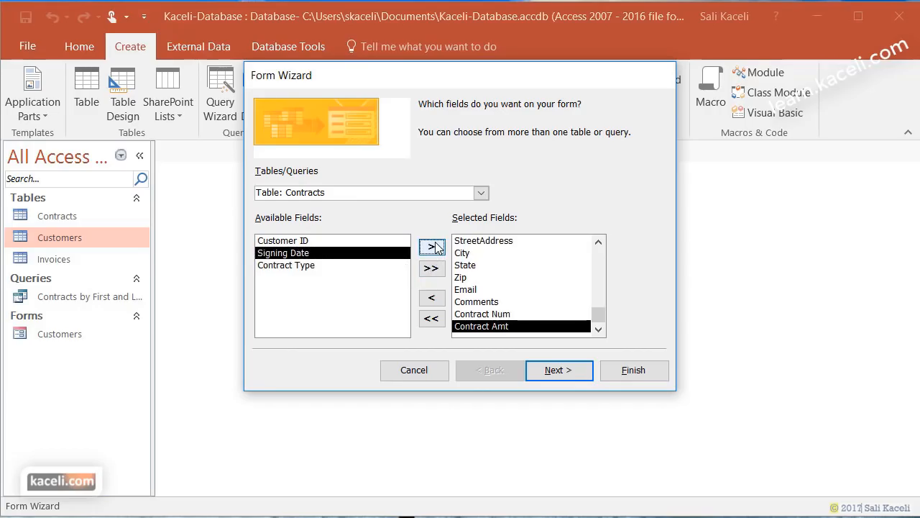
{"action": "left_click", "coordinate": [437, 247]}
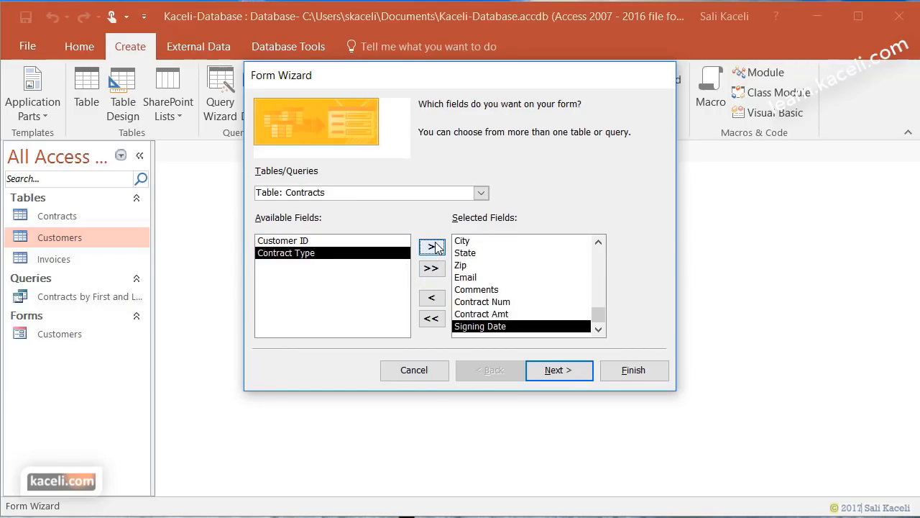
{"action": "left_click", "coordinate": [436, 247]}
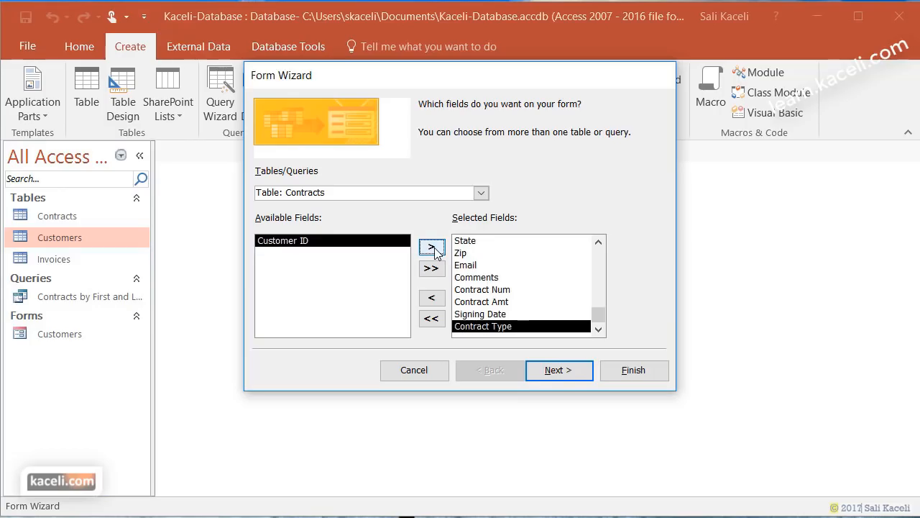
- Keep the view by Customers with a datasheet subform and title the form 'Contracts by Customer'
{"action": "left_click", "coordinate": [561, 381]}
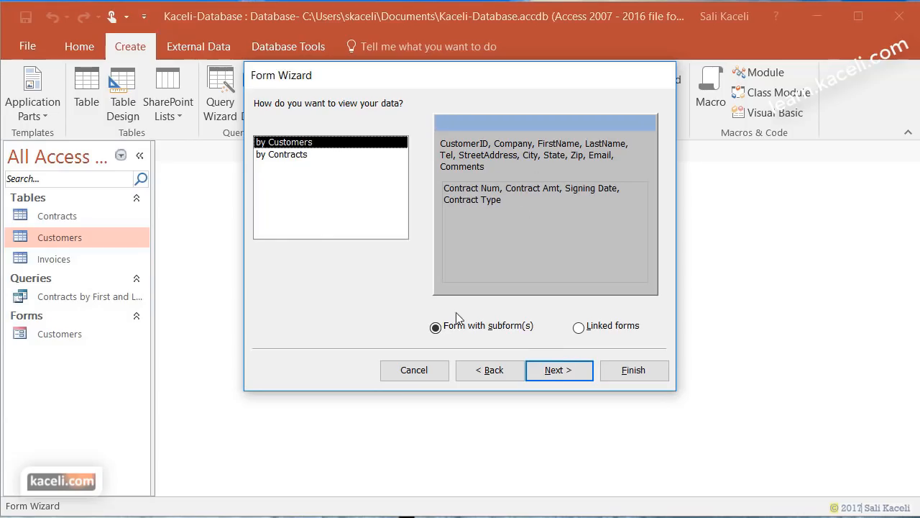
{"action": "left_click", "coordinate": [573, 376]}
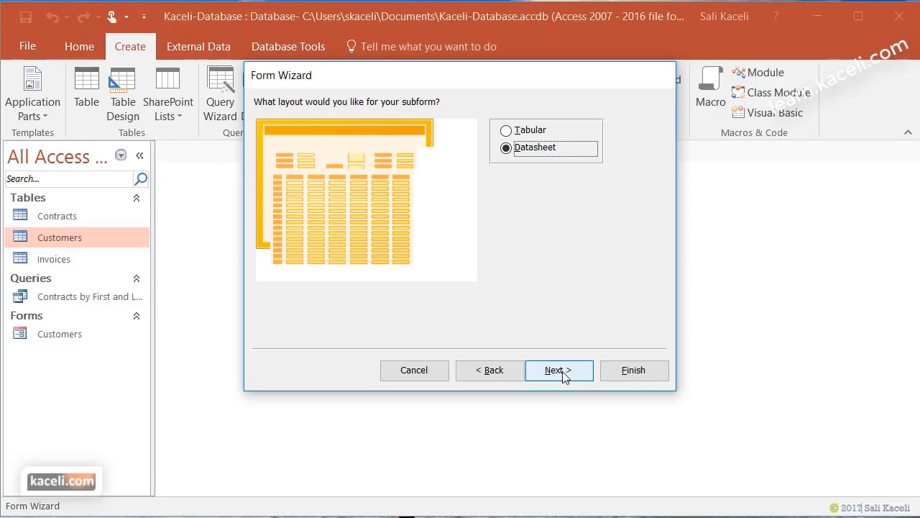
{"action": "left_click", "coordinate": [563, 374]}
{"action": "left_click", "coordinate": [522, 125]}
{"action": "key", "text": "BackSpace"}
{"action": "key", "text": "BackSpace"}
{"action": "key", "text": "BackSpace"}
{"action": "key", "text": "BackSpace"}
{"action": "key", "text": "BackSpace"}
{"action": "key", "text": "BackSpace"}
{"action": "key", "text": "BackSpace"}
{"action": "key", "text": "BackSpace"}
{"action": "key", "text": "BackSpace"}
{"action": "key", "text": "BackSpace"}
{"action": "type", "text": "Contracts by Customer"}
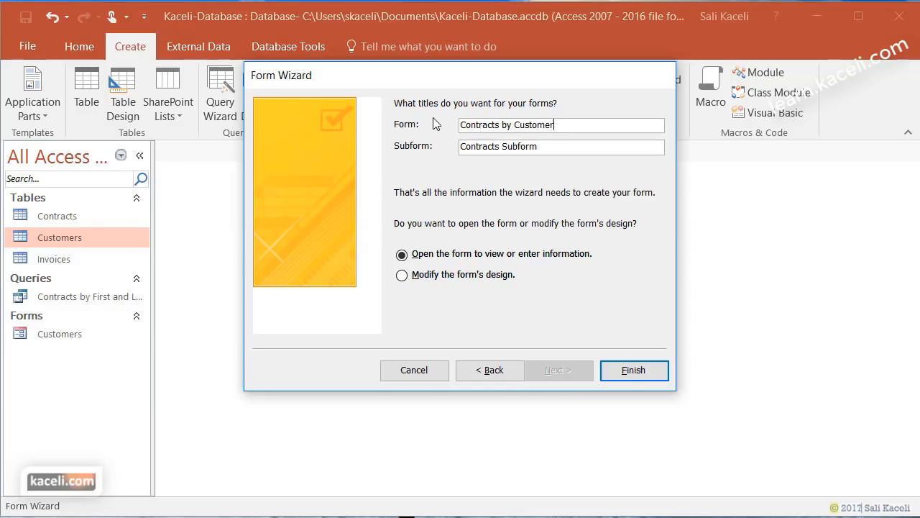
- Finish the wizard to open the Contracts by Customer form
{"action": "left_click", "coordinate": [626, 377]}
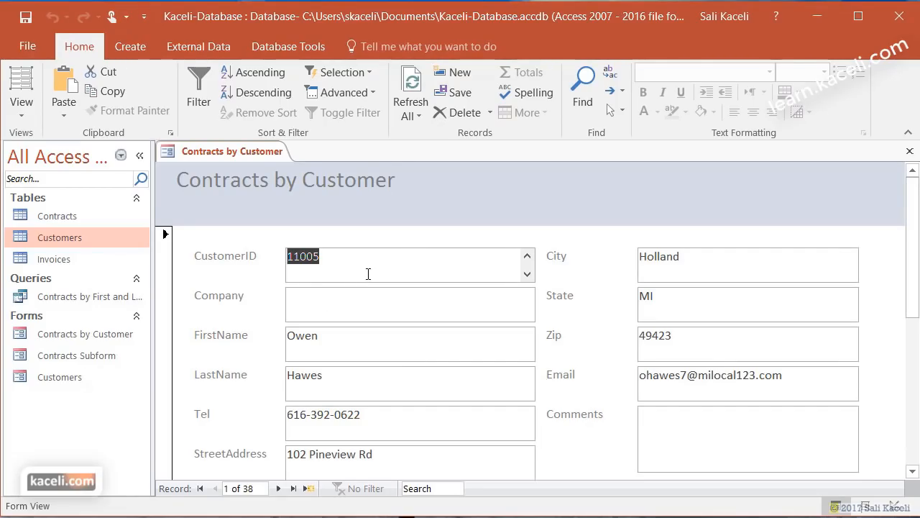
{"action": "scroll", "coordinate": [363, 275], "scroll_direction": "down", "scroll_amount": 1}
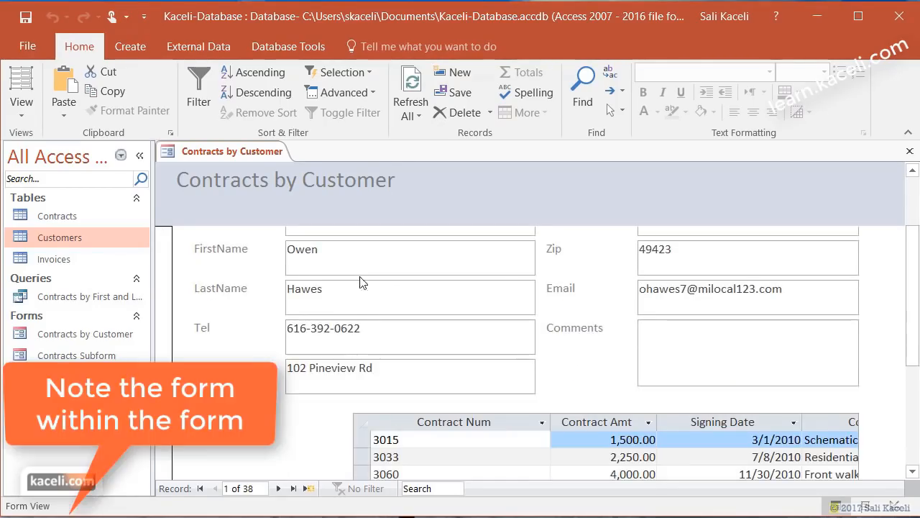
{"action": "scroll", "coordinate": [361, 280], "scroll_direction": "down", "scroll_amount": 1}
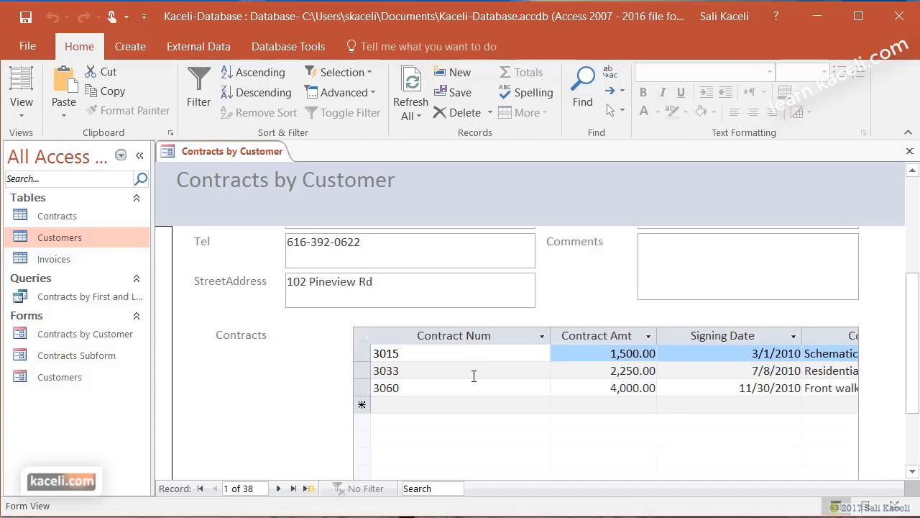
- Add subform contract 7777 for 7000, dated 11/22/2016, type New Roof
{"action": "left_click", "coordinate": [421, 405]}
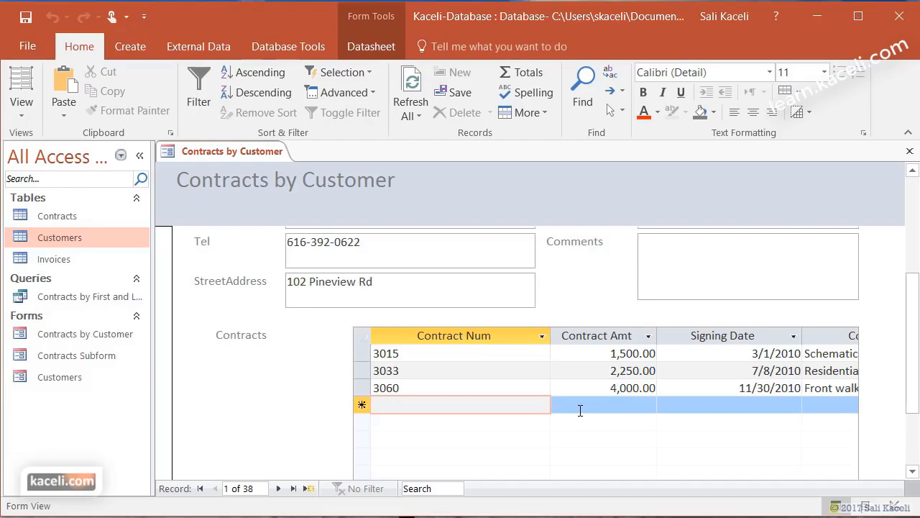
{"action": "type", "text": "7777"}
{"action": "key", "text": "Tab"}
{"action": "type", "text": "7000"}
{"action": "key", "text": "Tab"}
{"action": "type", "text": "11/22/2016"}
{"action": "left_click", "coordinate": [838, 409]}
{"action": "type", "text": "New Roof"}
{"action": "key", "text": "Tab"}
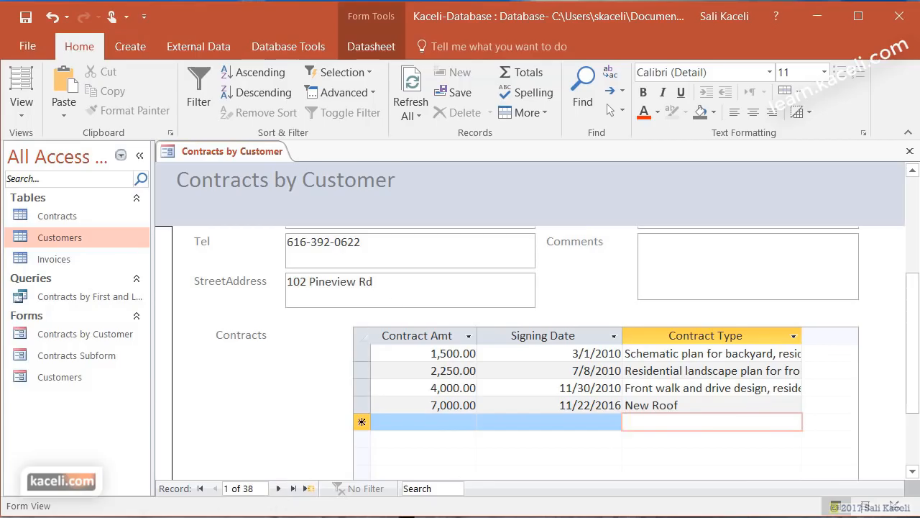
{"action": "left_click_drag", "start_coordinate": [914, 407], "coordinate": [908, 483]}
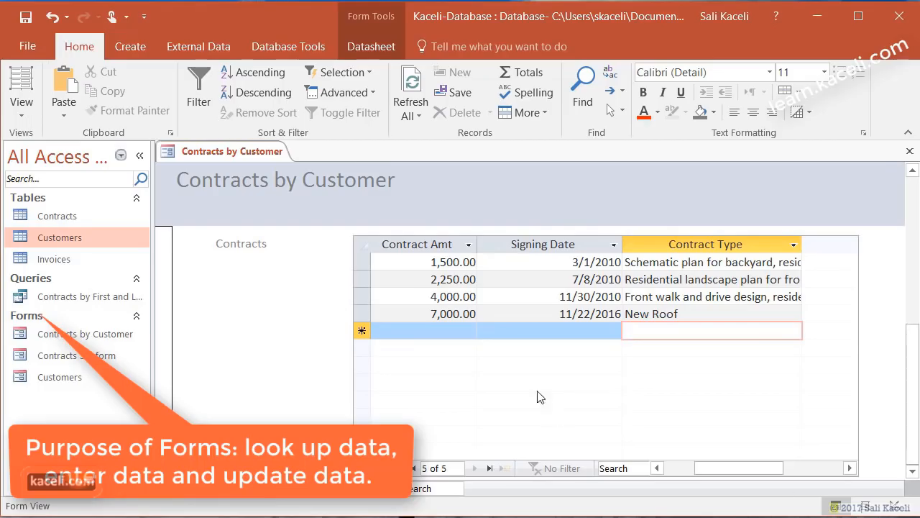
{"action": "left_click_drag", "start_coordinate": [918, 371], "coordinate": [916, 205]}
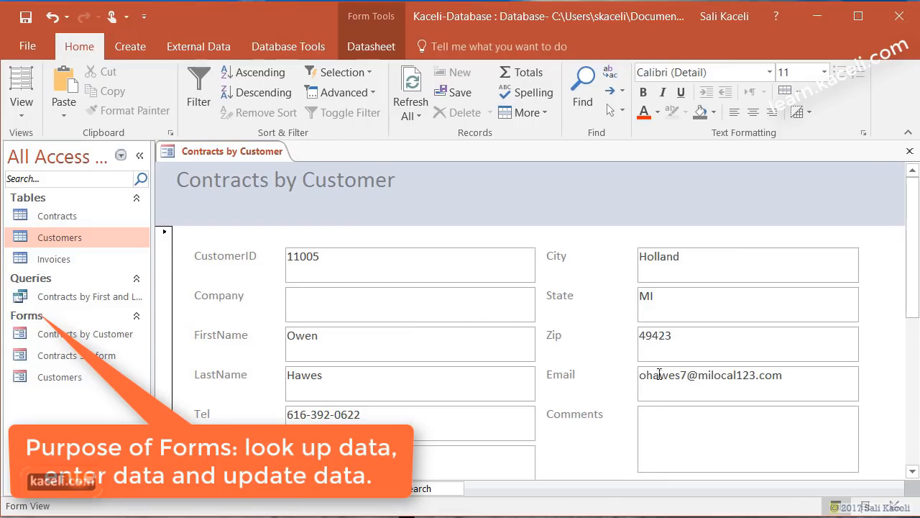
{"action": "left_click_drag", "start_coordinate": [912, 288], "coordinate": [914, 398]}
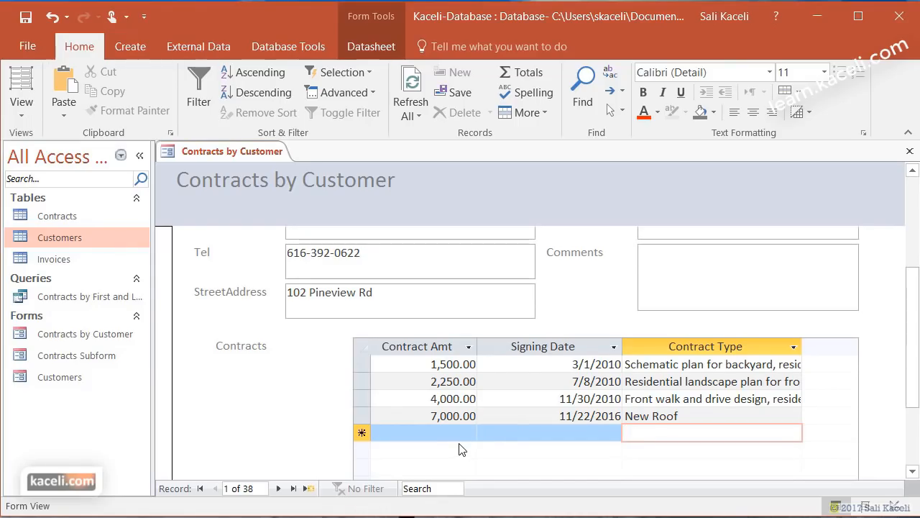
- Browse forward through several customer records, reviewing their fields and contracts
{"action": "left_click", "coordinate": [278, 489]}
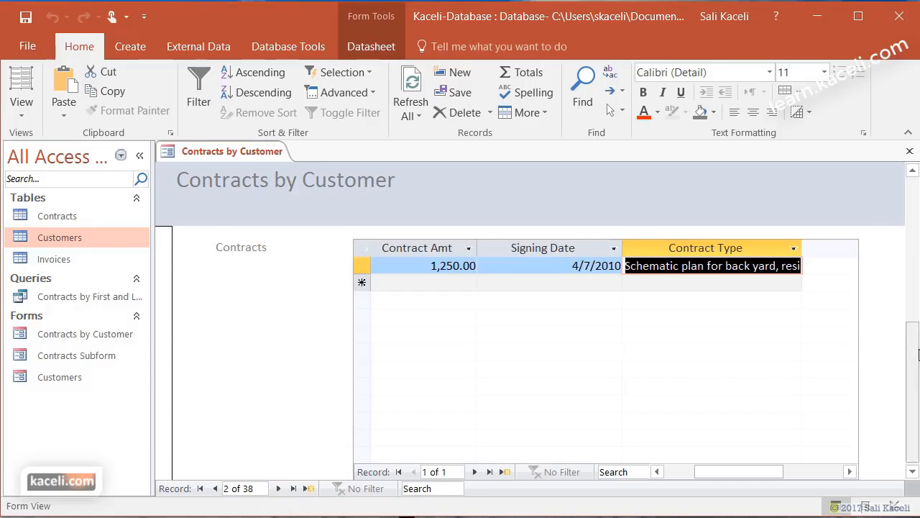
{"action": "left_click_drag", "start_coordinate": [918, 355], "coordinate": [917, 193]}
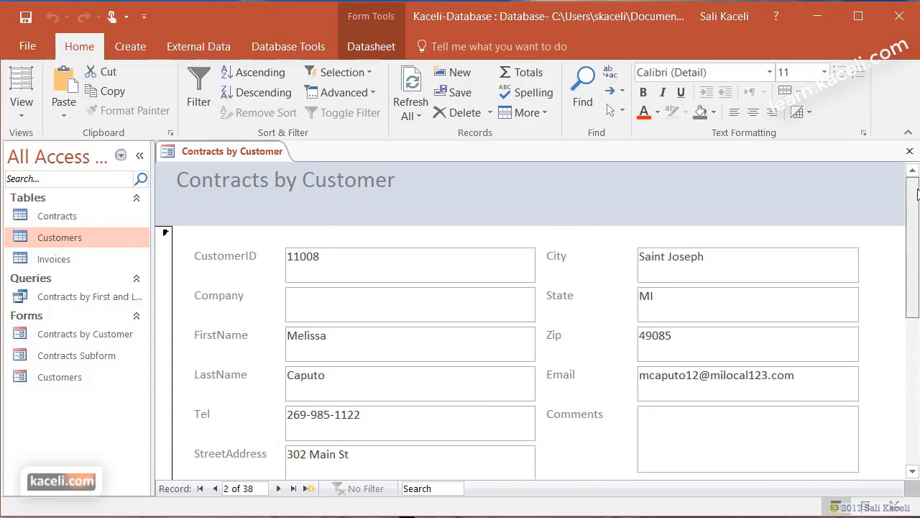
{"action": "left_click", "coordinate": [333, 271]}
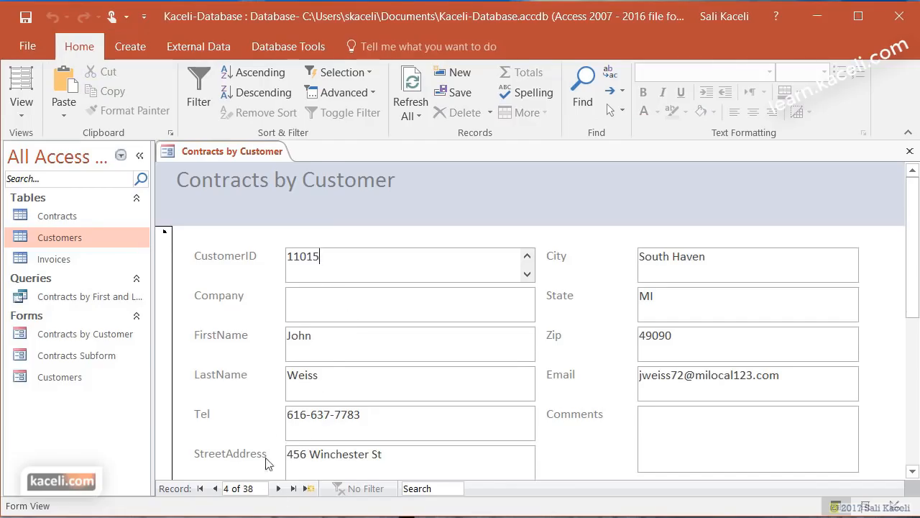
{"action": "left_click", "coordinate": [277, 489]}
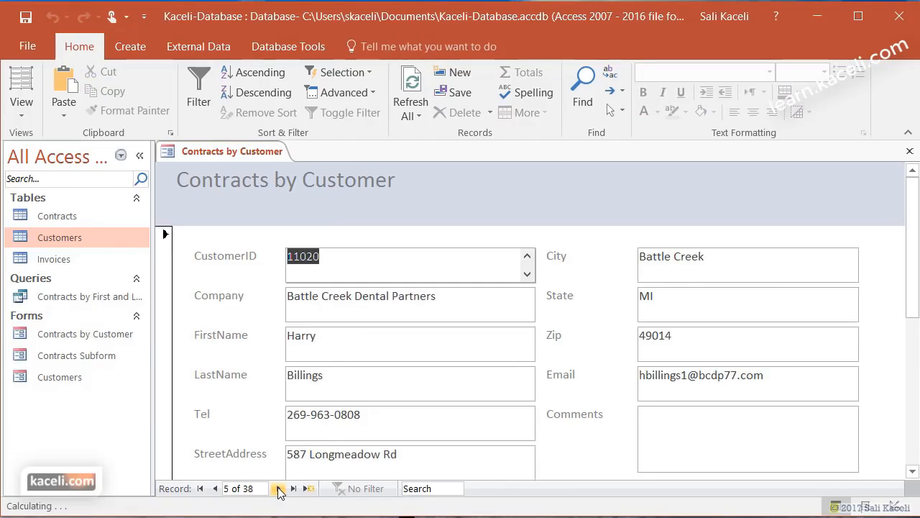
{"action": "left_click", "coordinate": [278, 489]}
{"action": "left_click", "coordinate": [277, 489]}
{"action": "left_click", "coordinate": [277, 489]}
{"action": "scroll", "coordinate": [917, 309], "scroll_direction": "down", "scroll_amount": 5}
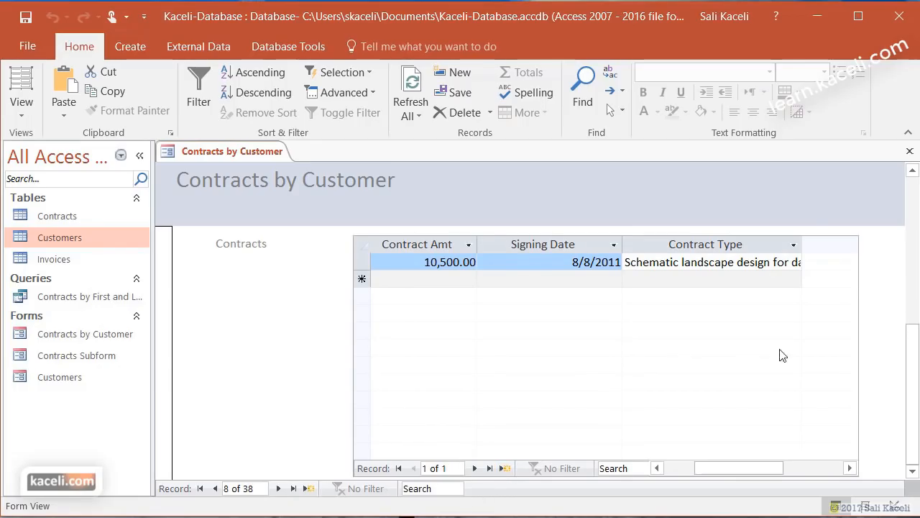
{"action": "left_click", "coordinate": [914, 210]}
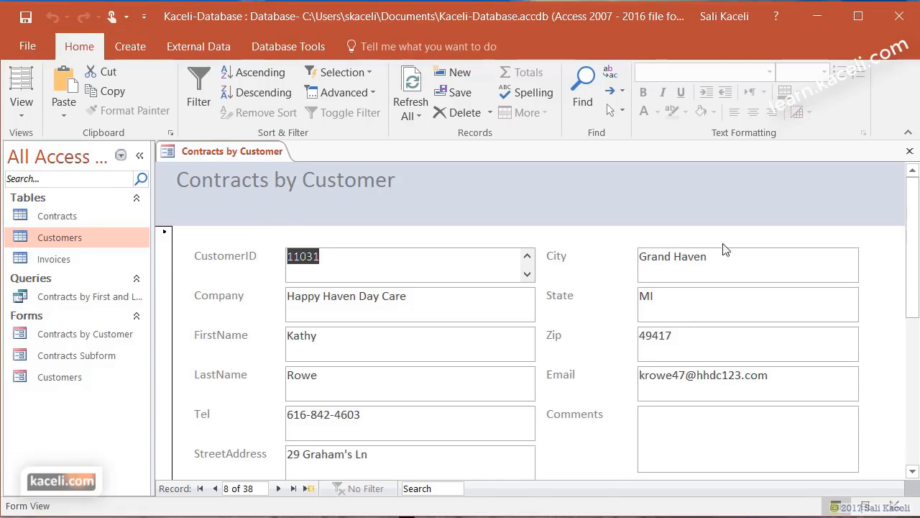
{"action": "left_click_drag", "start_coordinate": [916, 304], "coordinate": [917, 393]}
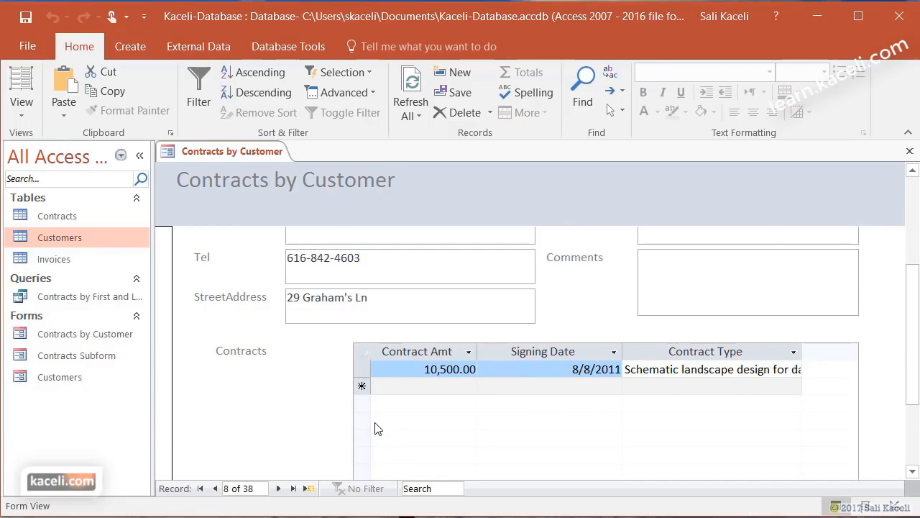
{"action": "left_click_drag", "start_coordinate": [914, 324], "coordinate": [917, 428]}
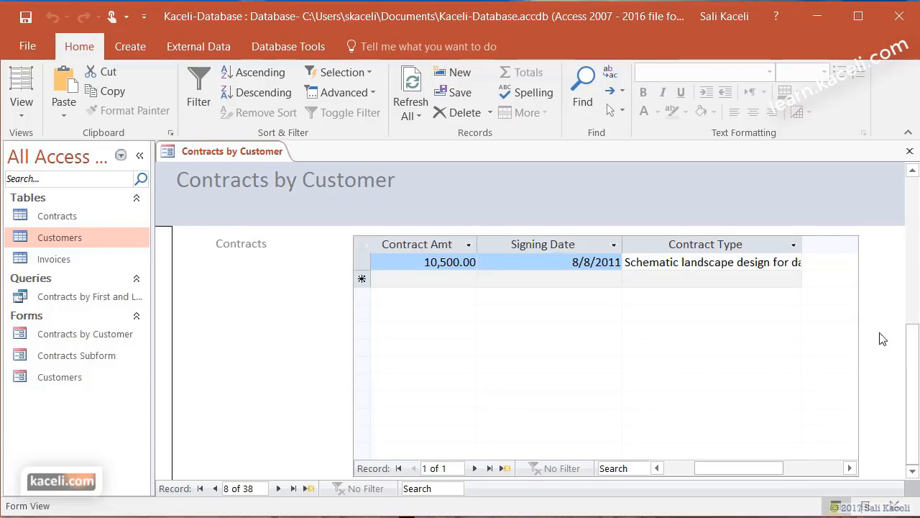
{"action": "scroll", "coordinate": [874, 341], "scroll_direction": "up", "scroll_amount": 2}
- Skip ahead two records and add the comment 'sdfsdfds' to that customer
{"action": "left_click", "coordinate": [325, 258]}
{"action": "double_click", "coordinate": [279, 489]}
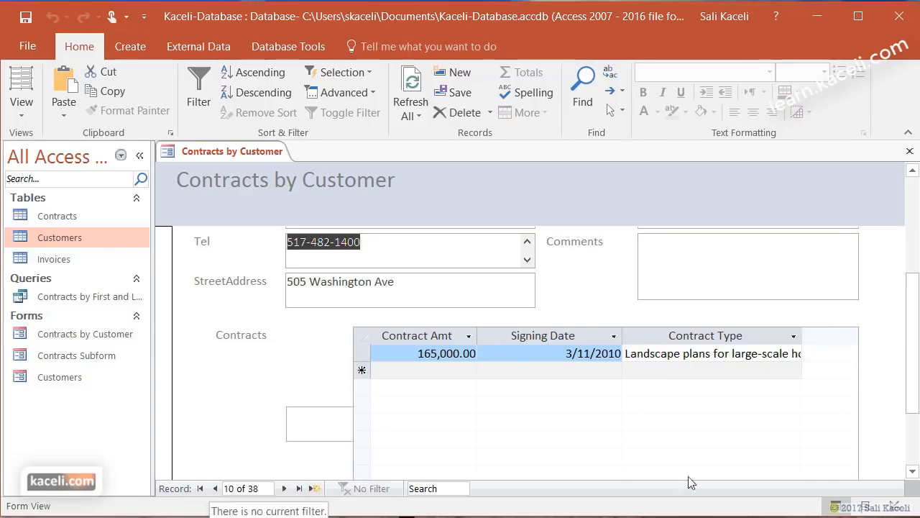
{"action": "scroll", "coordinate": [913, 406], "scroll_direction": "down", "scroll_amount": 3}
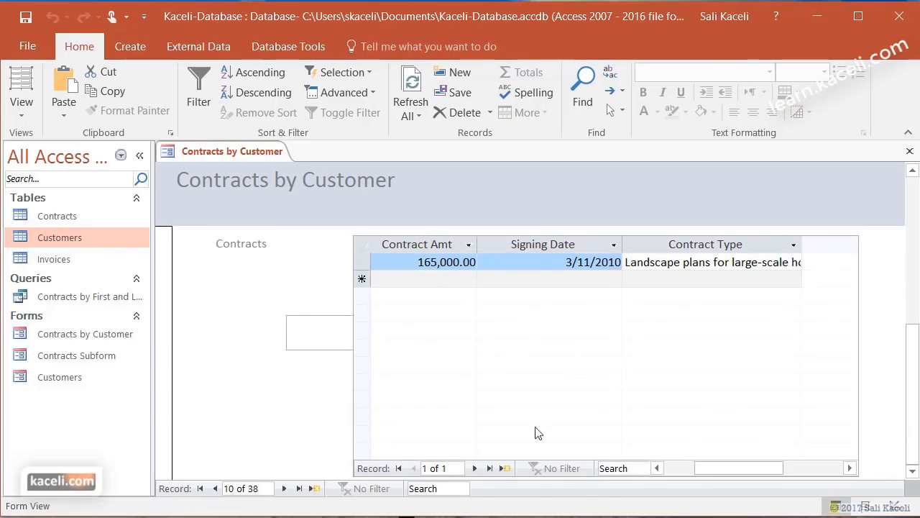
{"action": "scroll", "coordinate": [856, 398], "scroll_direction": "up", "scroll_amount": 3}
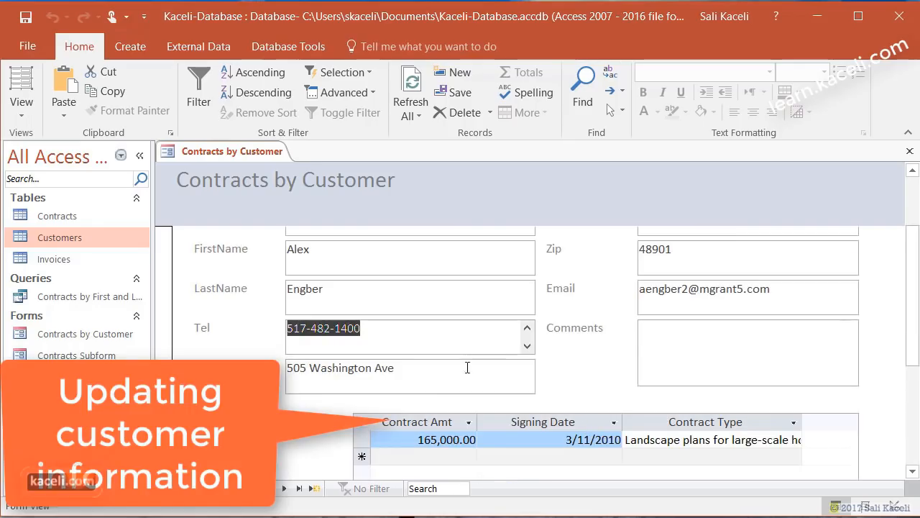
{"action": "left_click", "coordinate": [667, 357]}
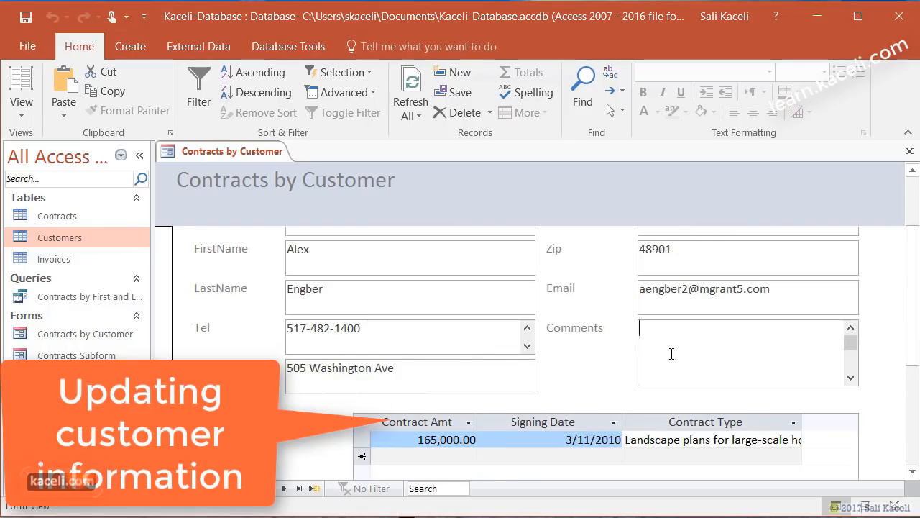
{"action": "type", "text": "sdfsdfds"}
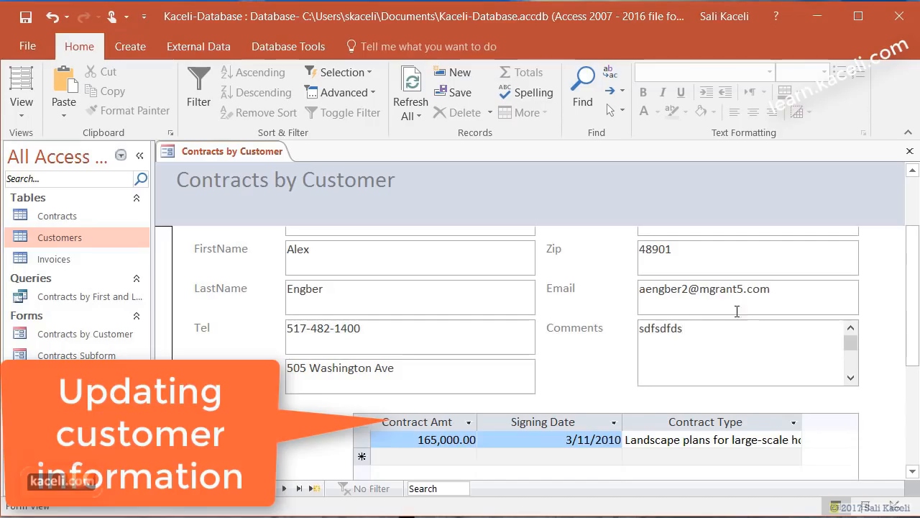
{"action": "left_click", "coordinate": [731, 312]}
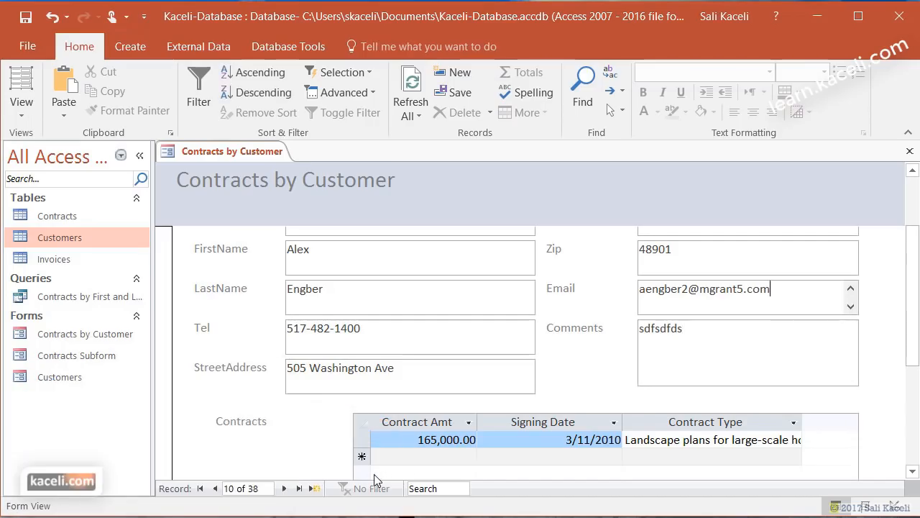
- Add a new customer with placeholder ID, company, first and last name, then close the form
{"action": "left_click", "coordinate": [313, 489]}
{"action": "left_click", "coordinate": [362, 274]}
{"action": "type", "text": "75665"}
{"action": "left_click", "coordinate": [349, 308]}
{"action": "type", "text": "zxczx"}
{"action": "left_click", "coordinate": [333, 353]}
{"action": "type", "text": "zxczc"}
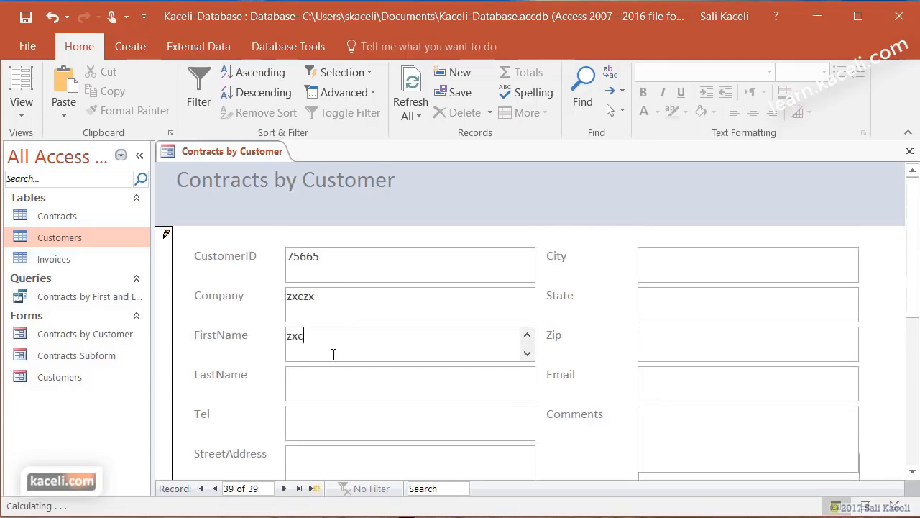
{"action": "left_click", "coordinate": [333, 385]}
{"action": "type", "text": "xzc"}
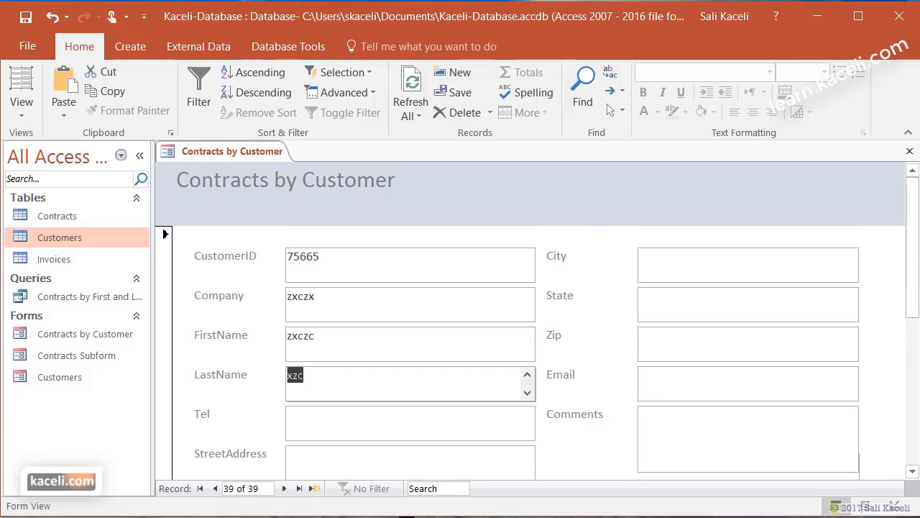
{"action": "left_click", "coordinate": [908, 152]}
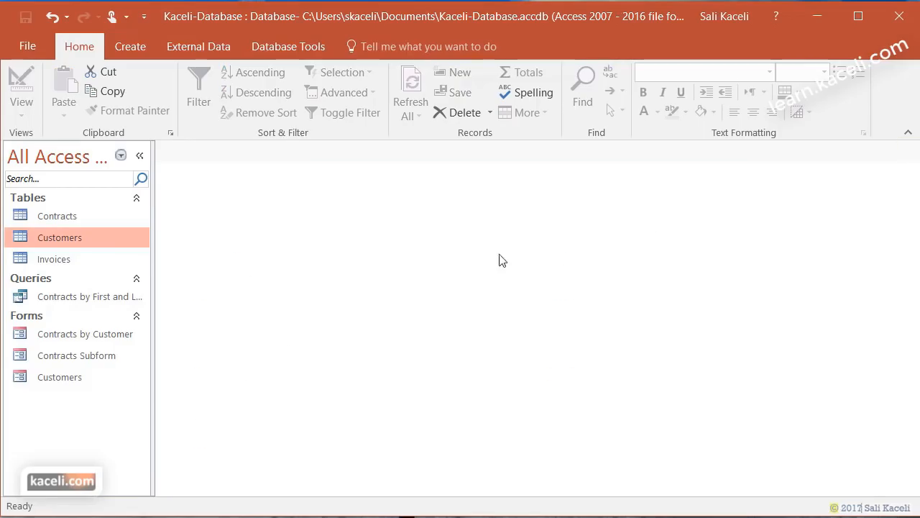
- Open the Customers table to check the new 39th record, then close it
{"action": "double_click", "coordinate": [63, 235]}
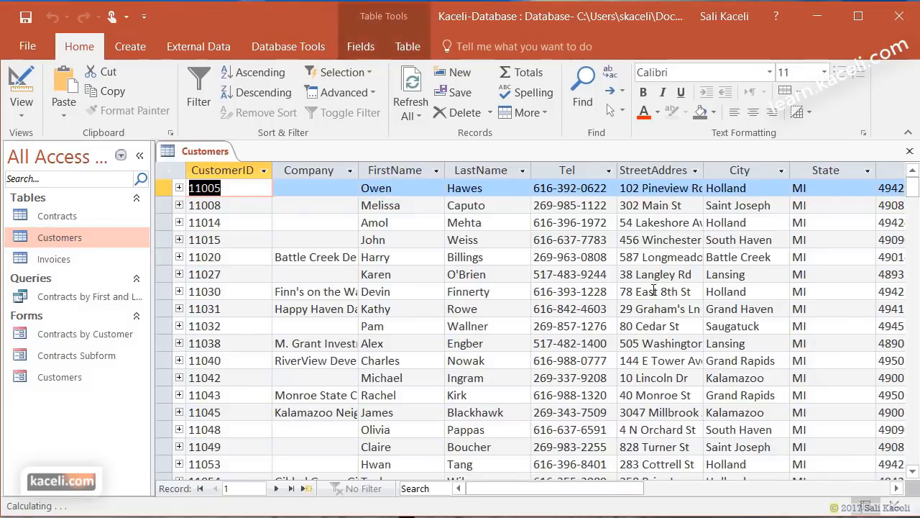
{"action": "scroll", "coordinate": [588, 308], "scroll_direction": "down", "scroll_amount": 6}
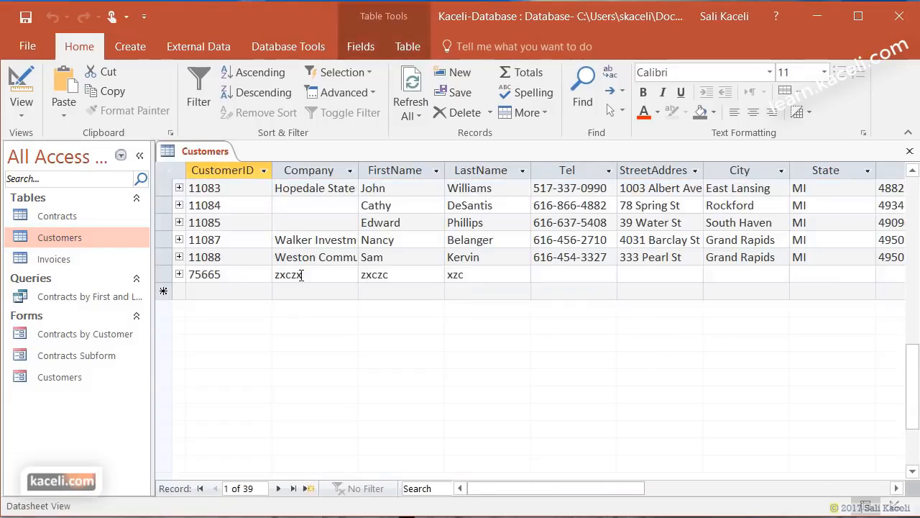
{"action": "type", "text": "x"}
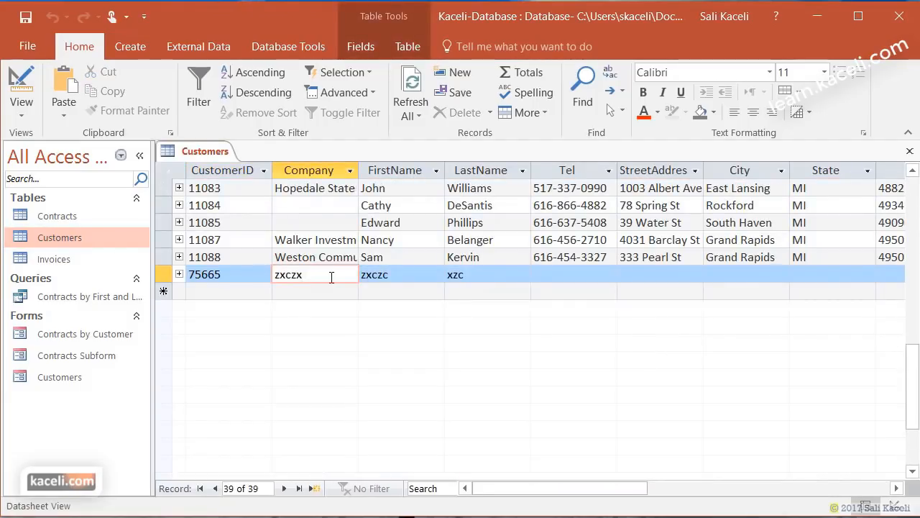
{"action": "left_click", "coordinate": [910, 151]}
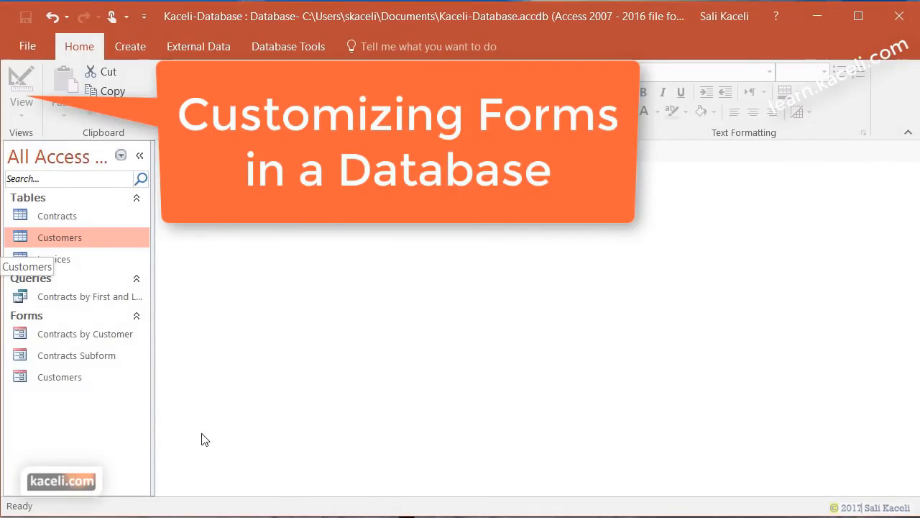
- Open the Contracts by Customer form in Layout View
{"action": "left_click", "coordinate": [81, 341]}
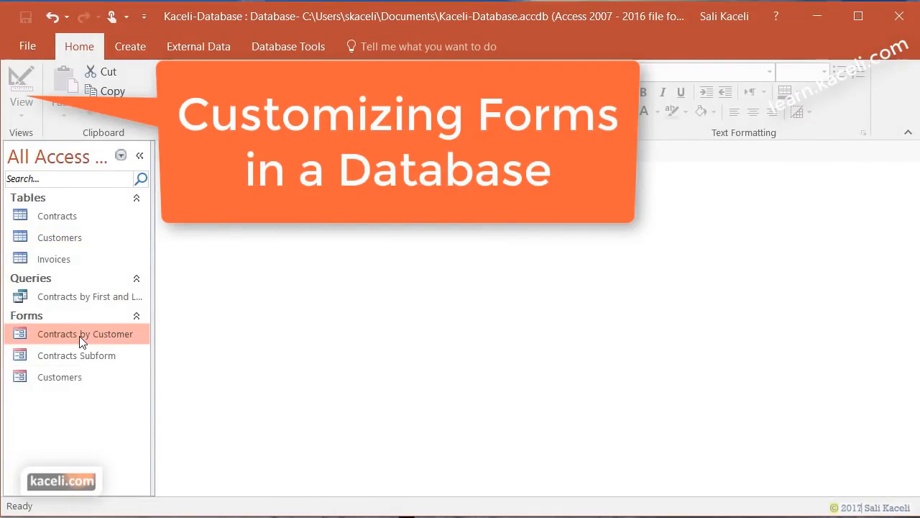
{"action": "double_click", "coordinate": [81, 341]}
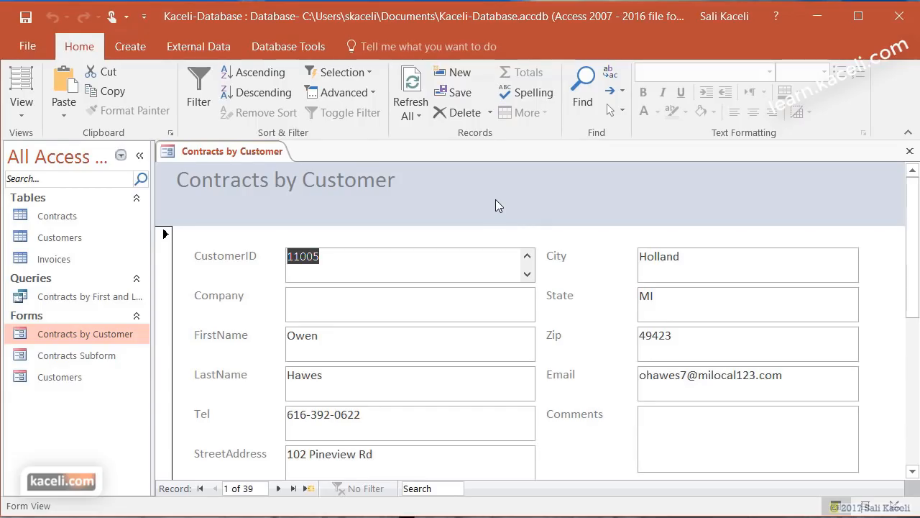
{"action": "left_click", "coordinate": [22, 107]}
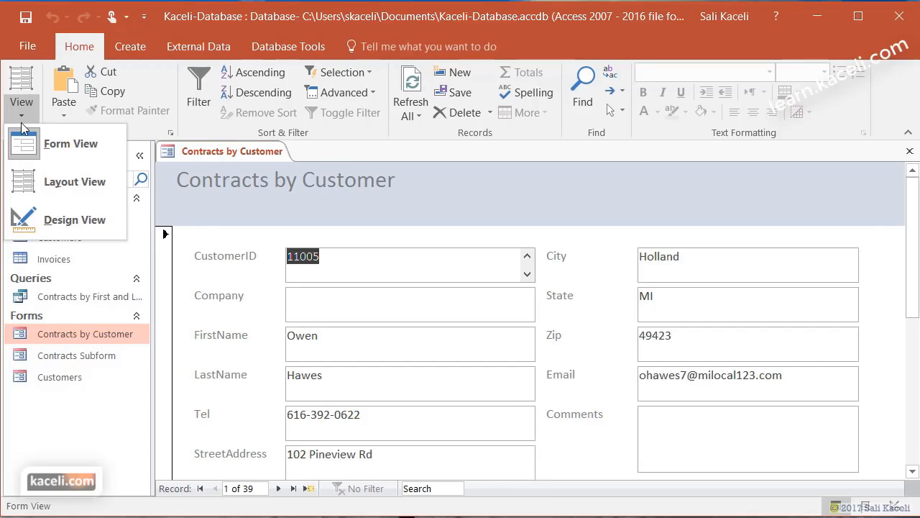
{"action": "left_click", "coordinate": [31, 187]}
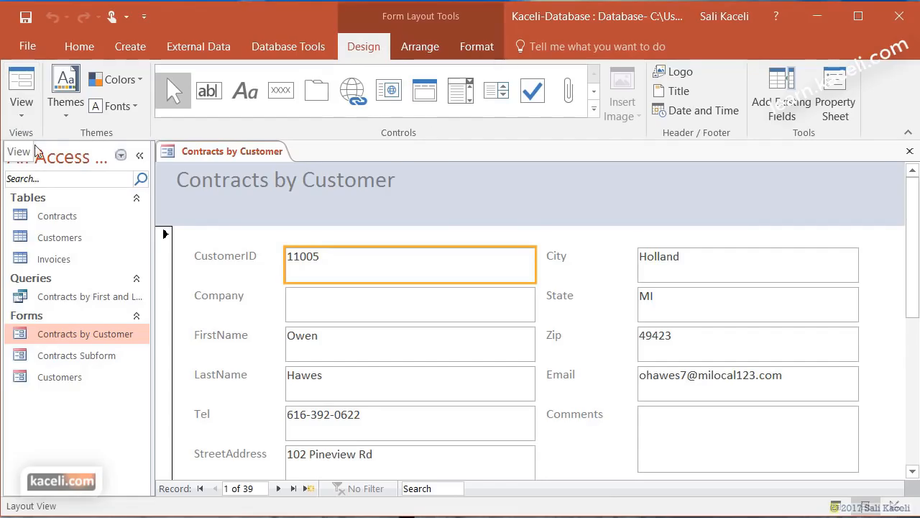
- Make the form title text bold and orange
{"action": "left_click", "coordinate": [405, 192]}
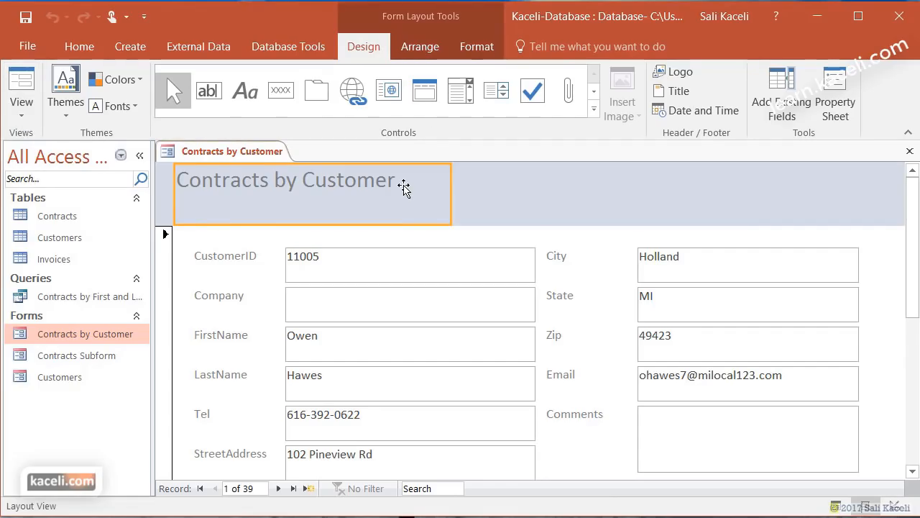
{"action": "left_click", "coordinate": [401, 185]}
{"action": "left_click", "coordinate": [302, 211]}
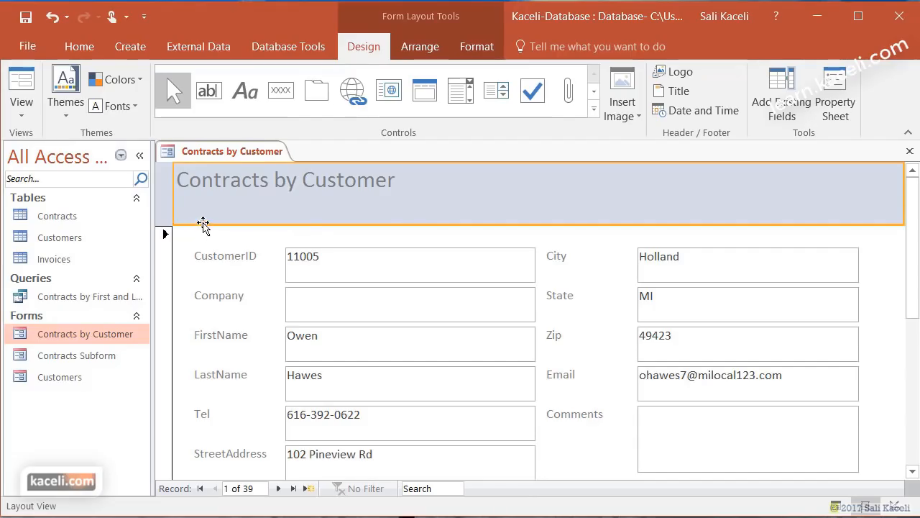
{"action": "left_click", "coordinate": [341, 222]}
{"action": "left_click", "coordinate": [497, 215]}
{"action": "double_click", "coordinate": [297, 184]}
{"action": "left_click_drag", "start_coordinate": [297, 184], "coordinate": [164, 182]}
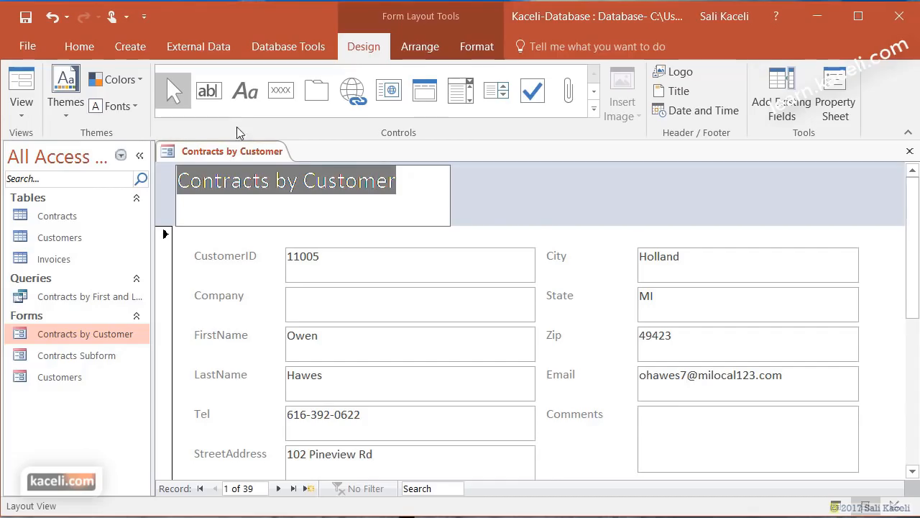
{"action": "left_click", "coordinate": [76, 50]}
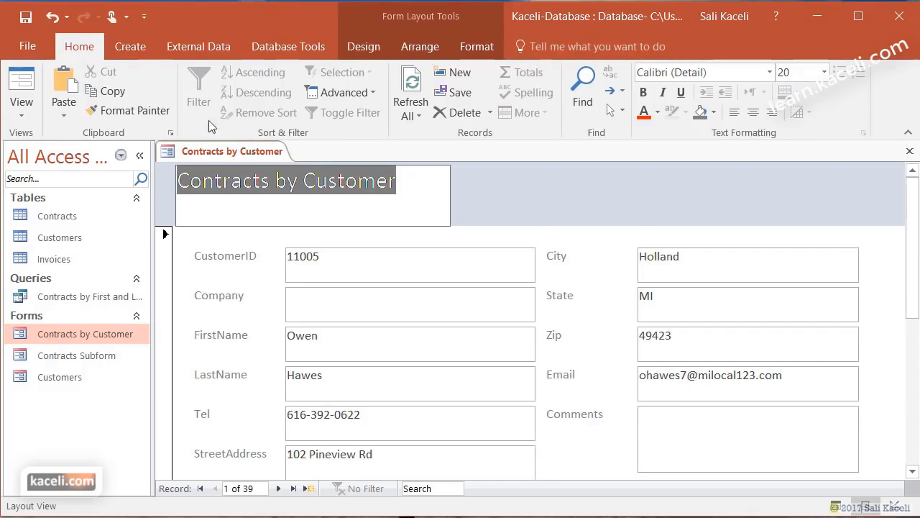
{"action": "left_click", "coordinate": [643, 92]}
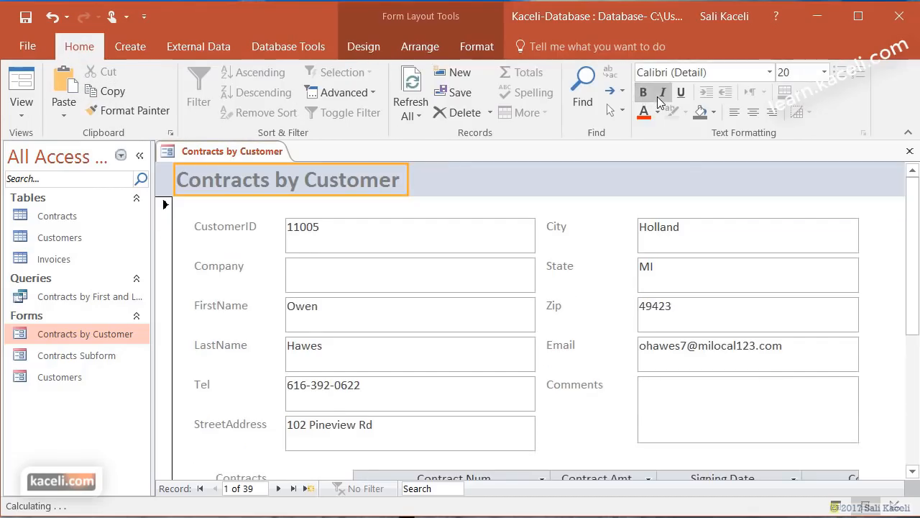
{"action": "left_click", "coordinate": [658, 113]}
{"action": "left_click", "coordinate": [781, 237]}
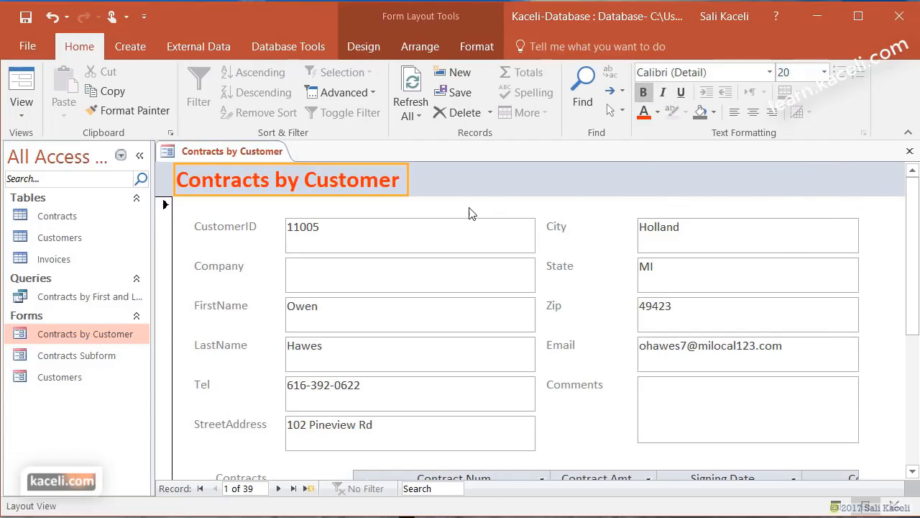
{"action": "left_click", "coordinate": [591, 229]}
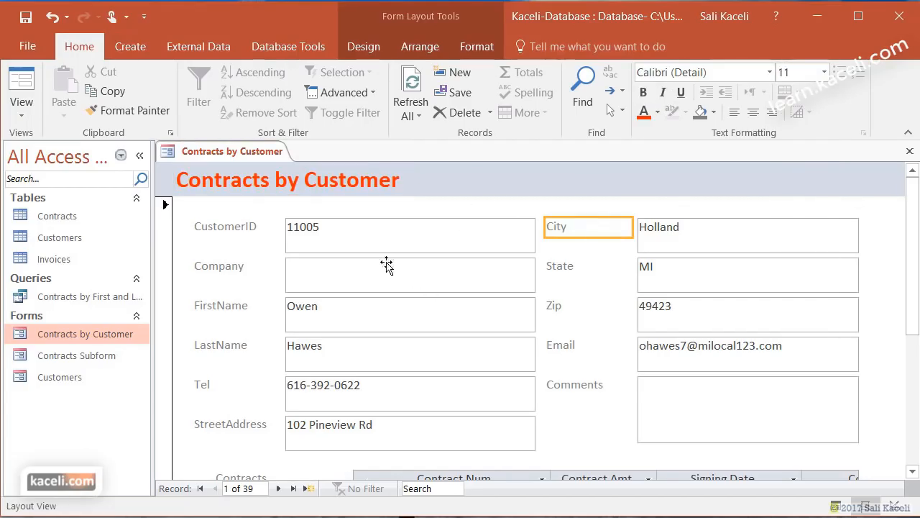
- Shrink the CustomerID box to one line and make it much narrower
{"action": "left_click", "coordinate": [373, 242]}
{"action": "left_click_drag", "start_coordinate": [365, 254], "coordinate": [368, 240]}
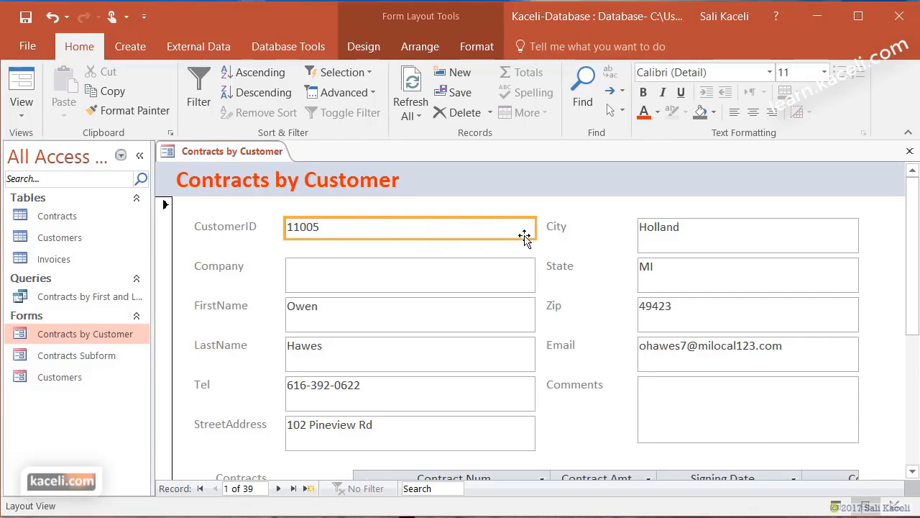
{"action": "left_click_drag", "start_coordinate": [535, 229], "coordinate": [359, 228]}
{"action": "left_click", "coordinate": [341, 251]}
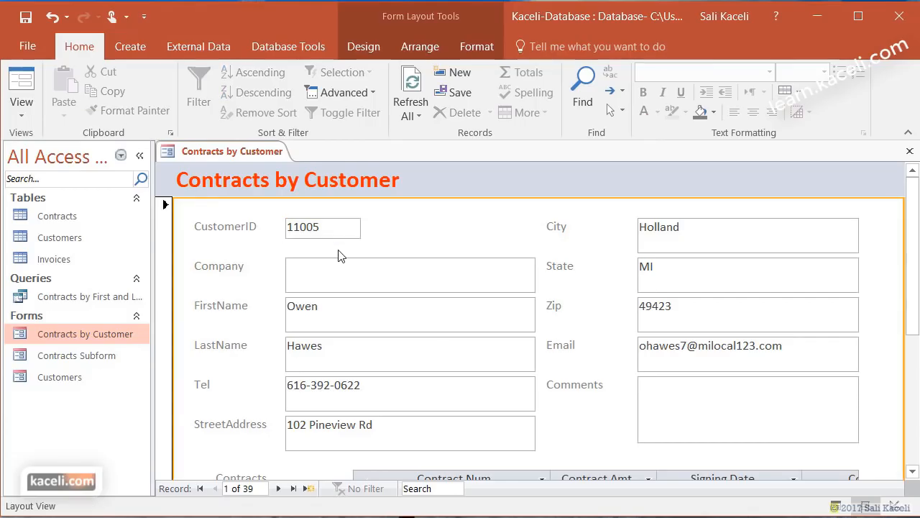
- Shorten the Company box to a single line
{"action": "left_click", "coordinate": [27, 114]}
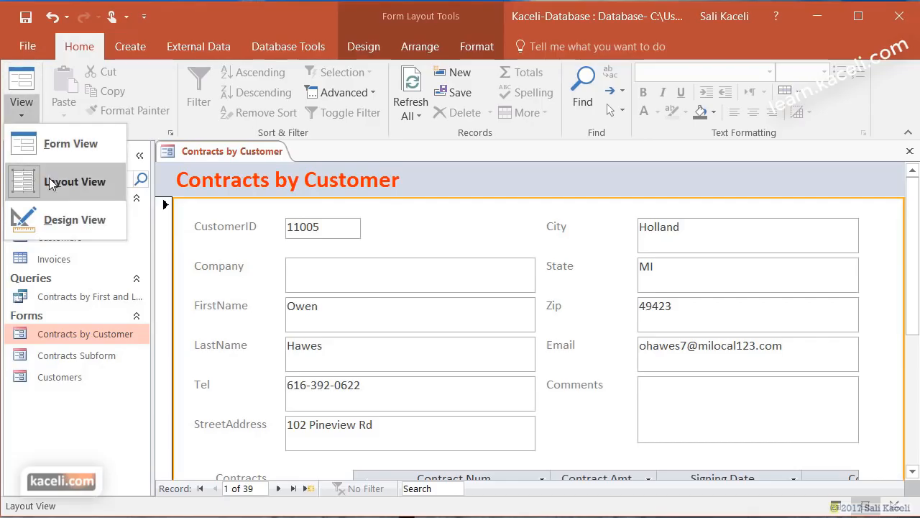
{"action": "left_click", "coordinate": [375, 277]}
{"action": "left_click_drag", "start_coordinate": [370, 291], "coordinate": [369, 276]}
{"action": "left_click", "coordinate": [428, 246]}
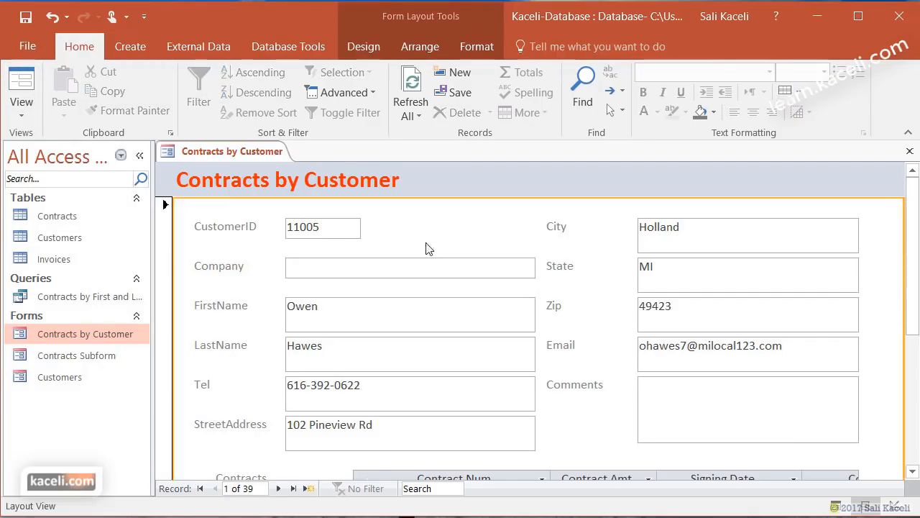
- Rename the CustomerID label to 'Customer ID' and make it bold
{"action": "left_click", "coordinate": [375, 311]}
{"action": "left_click", "coordinate": [220, 266]}
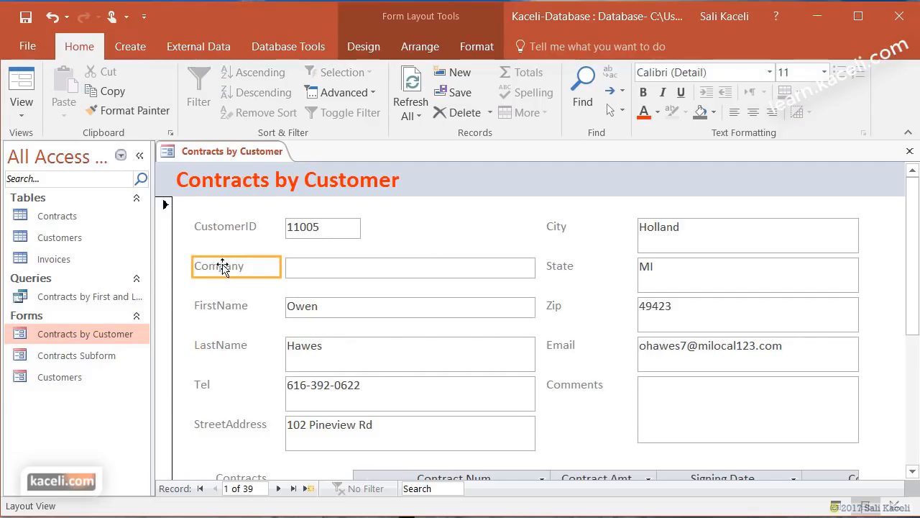
{"action": "left_click", "coordinate": [233, 266]}
{"action": "left_click", "coordinate": [233, 228]}
{"action": "double_click", "coordinate": [235, 228]}
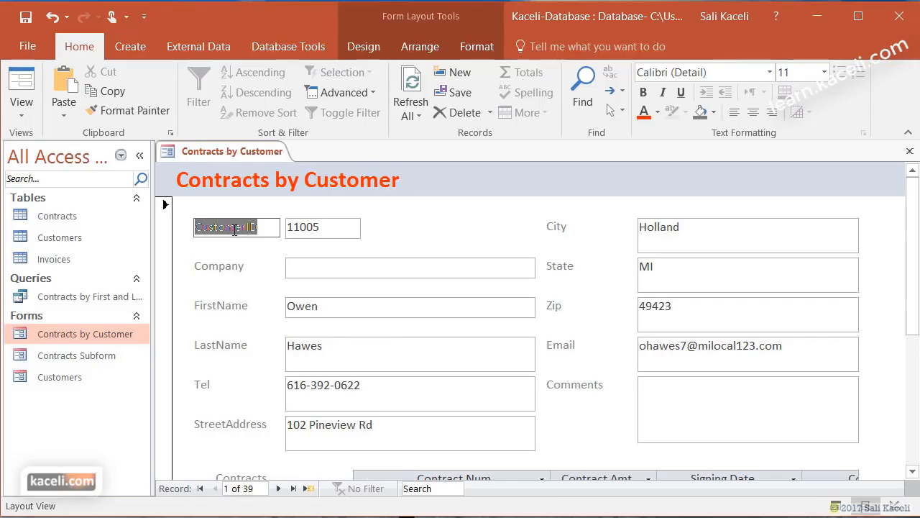
{"action": "type", "text": "Customer ID"}
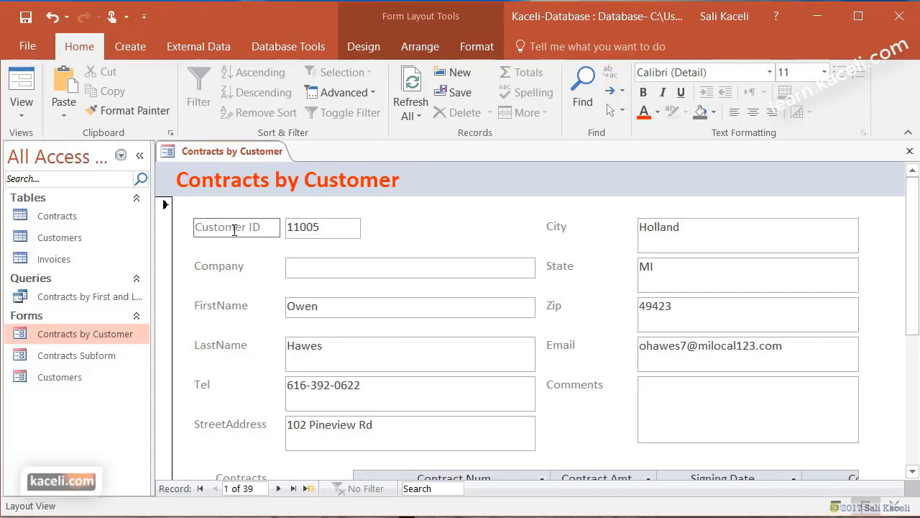
{"action": "left_click_drag", "start_coordinate": [264, 228], "coordinate": [176, 230]}
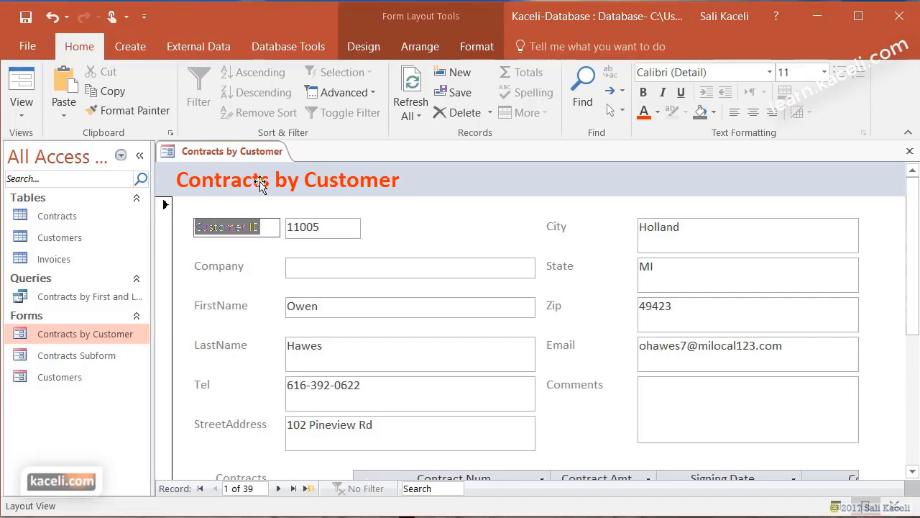
{"action": "left_click", "coordinate": [642, 97]}
- Shorten the LastName box to a single line
{"action": "left_click", "coordinate": [343, 270]}
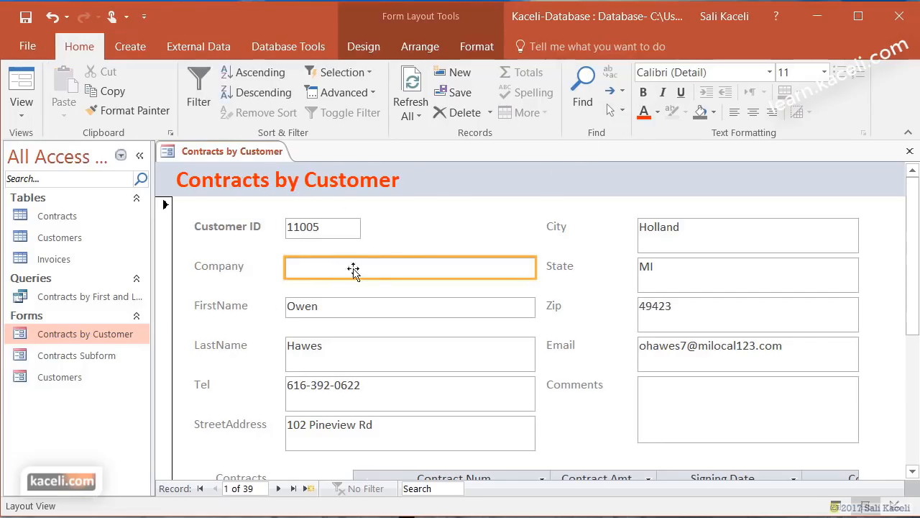
{"action": "left_click", "coordinate": [402, 239]}
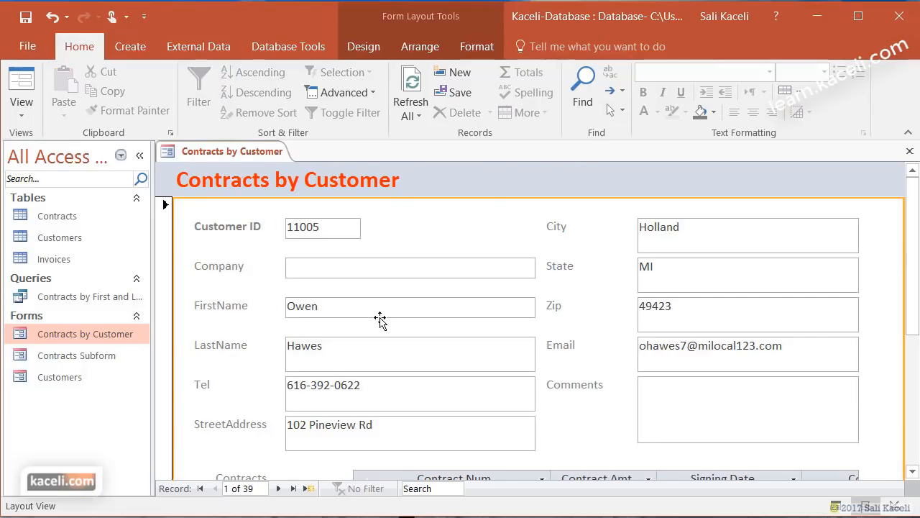
{"action": "left_click", "coordinate": [367, 363]}
{"action": "left_click_drag", "start_coordinate": [372, 371], "coordinate": [373, 356]}
{"action": "left_click", "coordinate": [221, 379]}
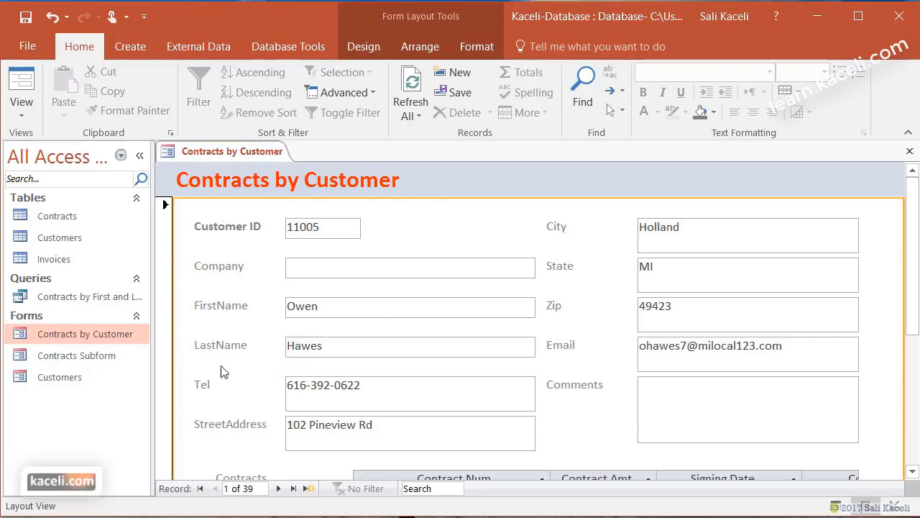
- Look over the form view list and the arrangement commands without changing anything
{"action": "left_click", "coordinate": [22, 107]}
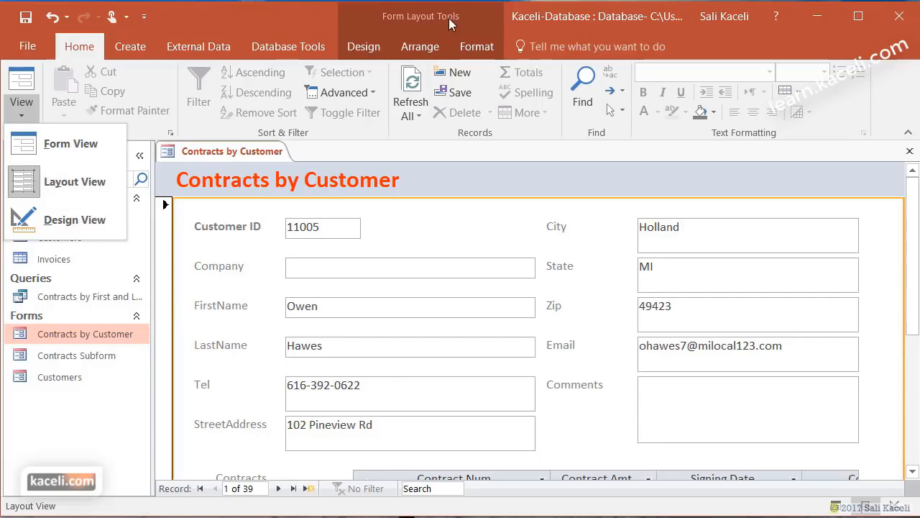
{"action": "left_click", "coordinate": [403, 19]}
{"action": "left_click", "coordinate": [407, 24]}
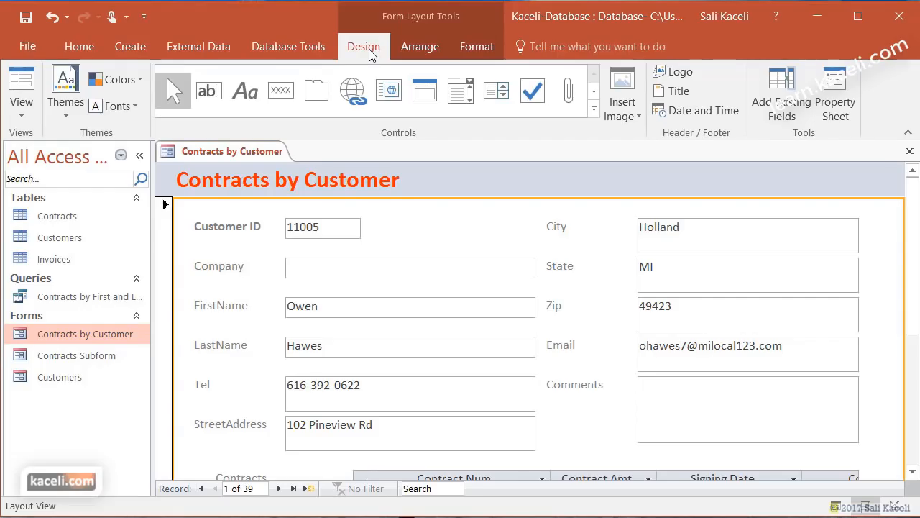
{"action": "left_click", "coordinate": [418, 47]}
{"action": "left_click", "coordinate": [472, 50]}
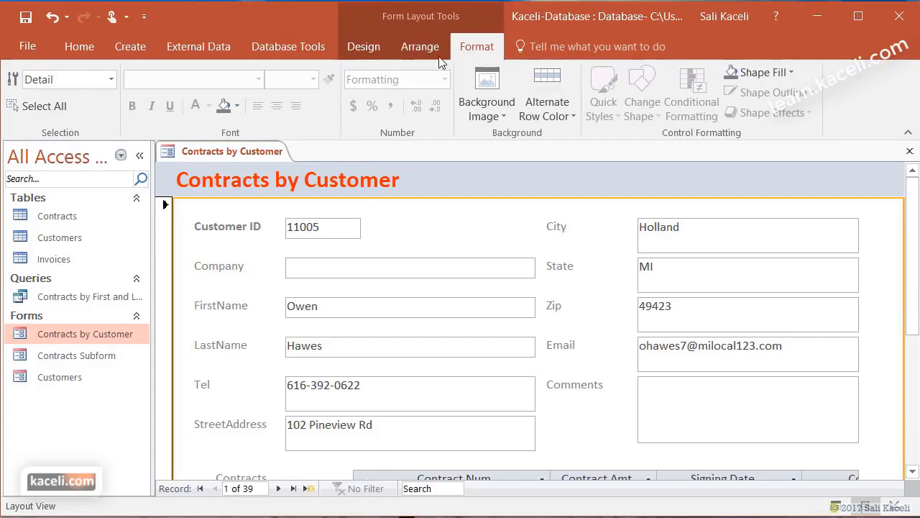
{"action": "left_click", "coordinate": [369, 46]}
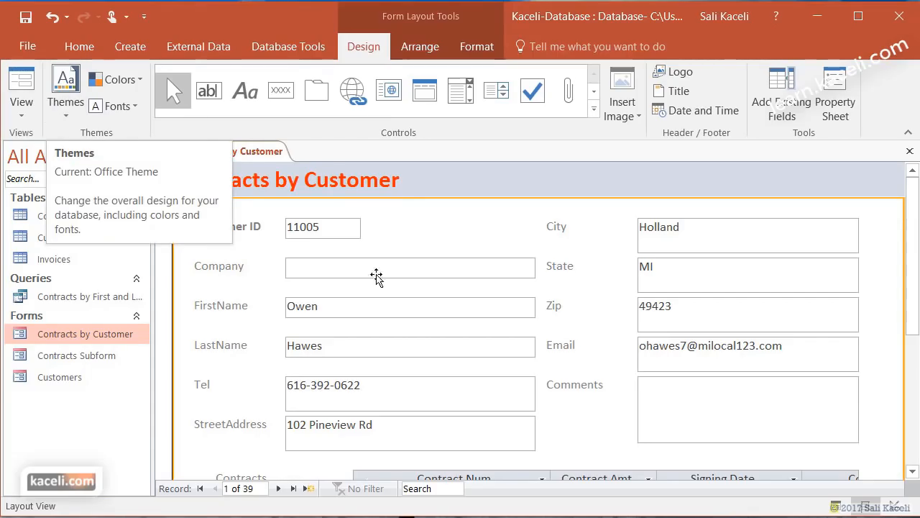
{"action": "left_click", "coordinate": [349, 399]}
{"action": "left_click_drag", "start_coordinate": [352, 411], "coordinate": [359, 395]}
{"action": "left_click_drag", "start_coordinate": [534, 386], "coordinate": [378, 386]}
{"action": "left_click", "coordinate": [379, 423]}
{"action": "left_click", "coordinate": [407, 227]}
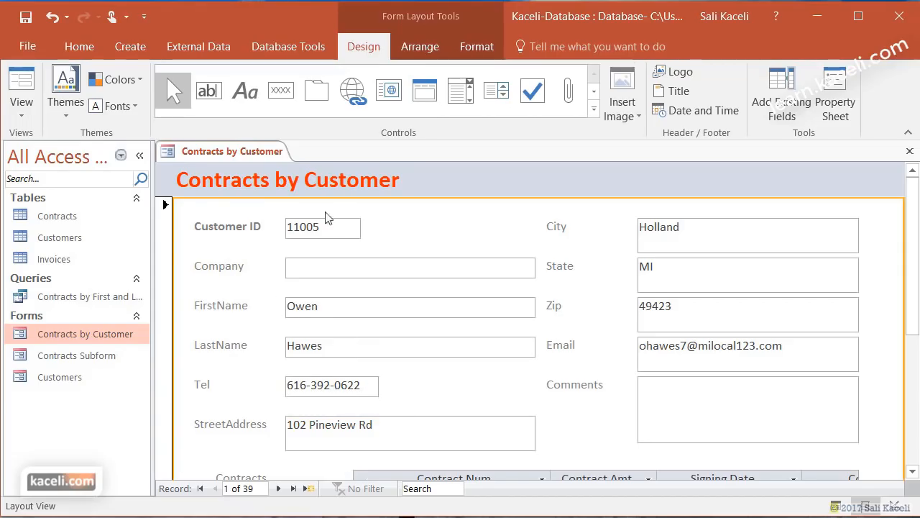
{"action": "left_click", "coordinate": [77, 122]}
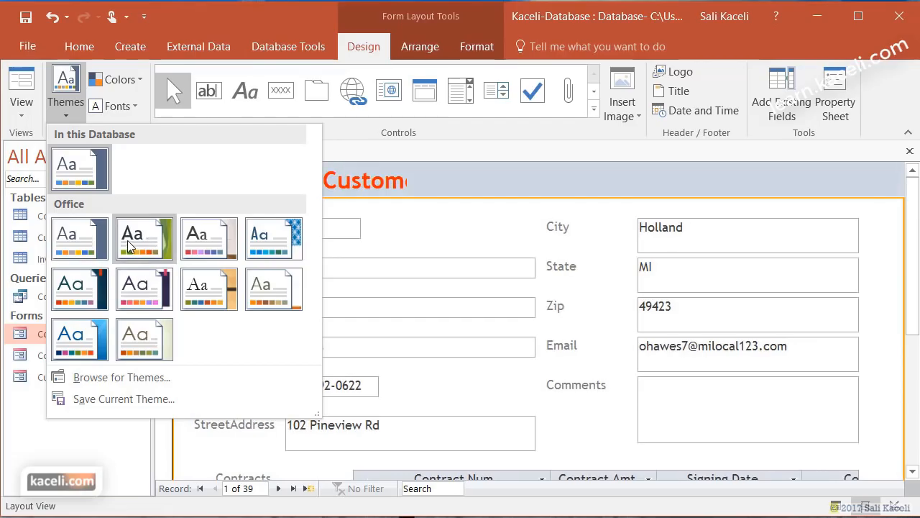
{"action": "left_click", "coordinate": [97, 244]}
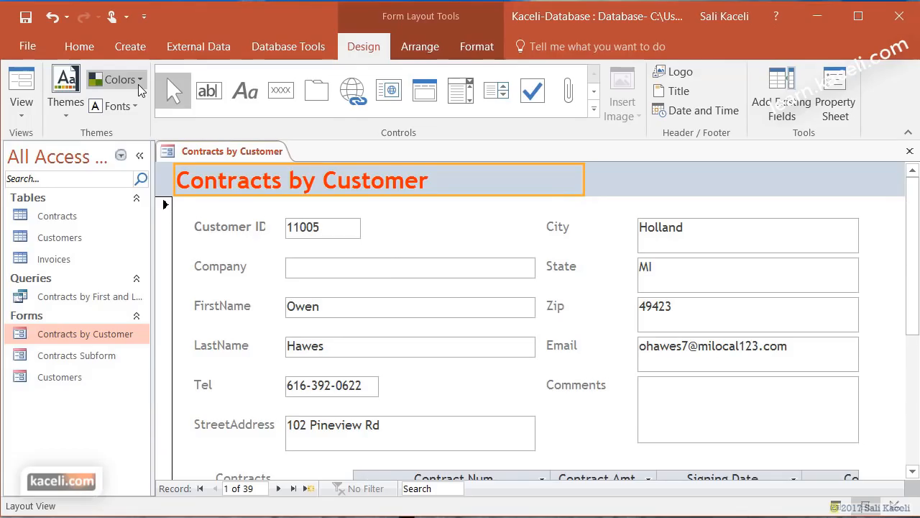
{"action": "left_click", "coordinate": [138, 84]}
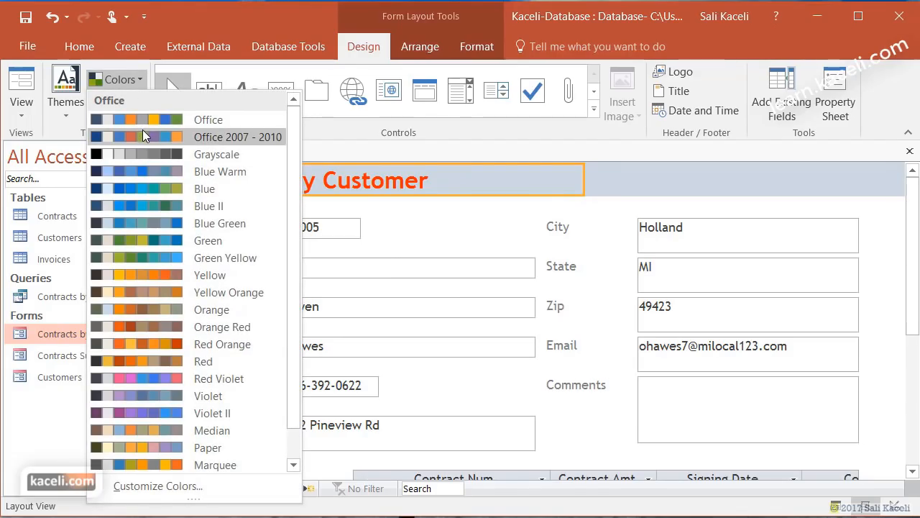
{"action": "left_click", "coordinate": [145, 118]}
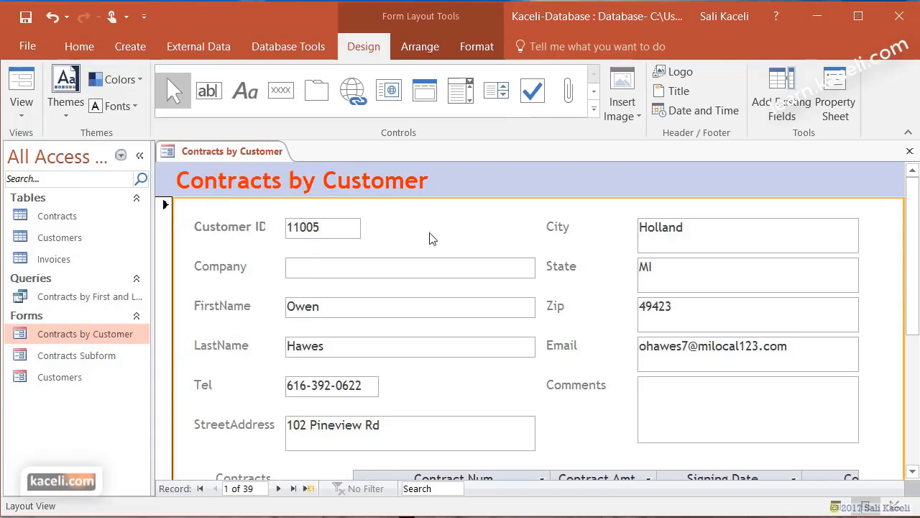
{"action": "left_click", "coordinate": [134, 107]}
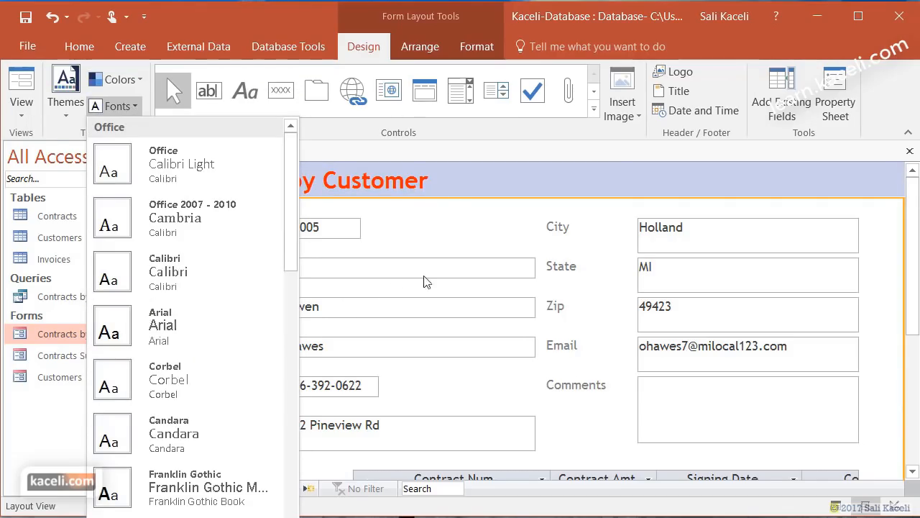
{"action": "left_click", "coordinate": [485, 223]}
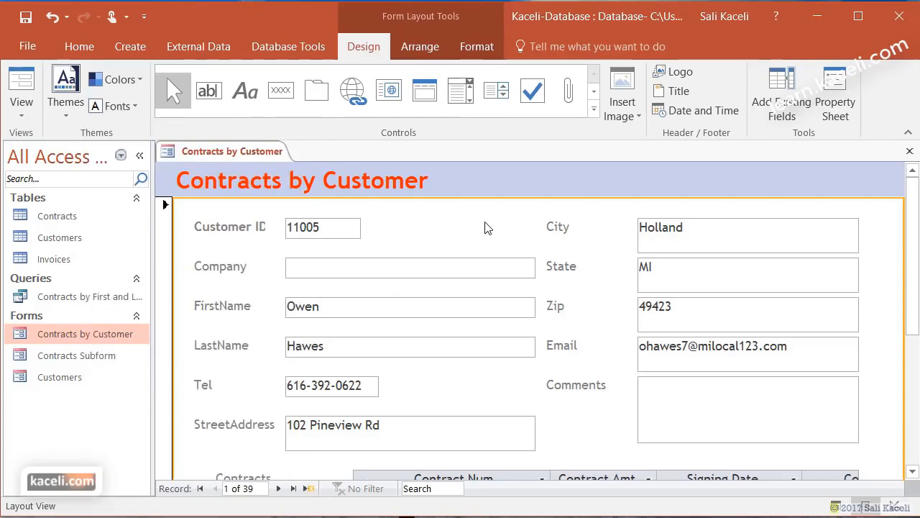
{"action": "left_click", "coordinate": [469, 181]}
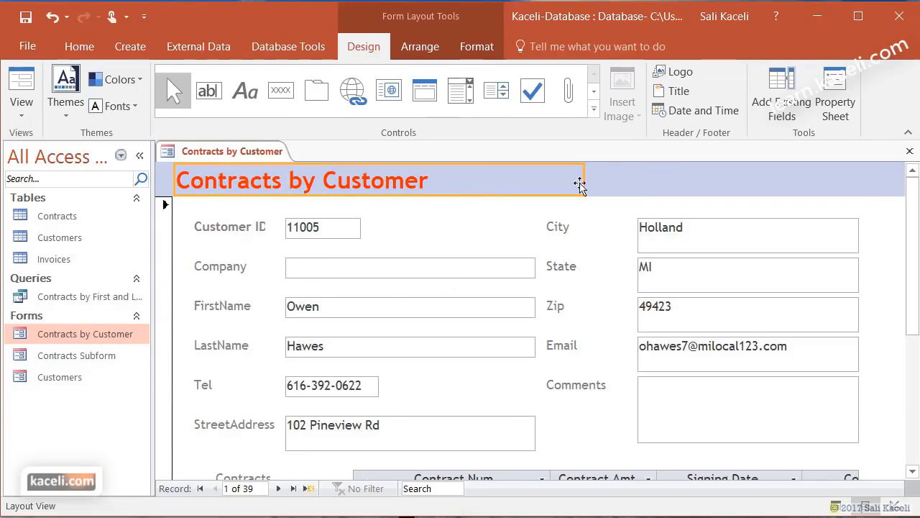
{"action": "left_click", "coordinate": [440, 218]}
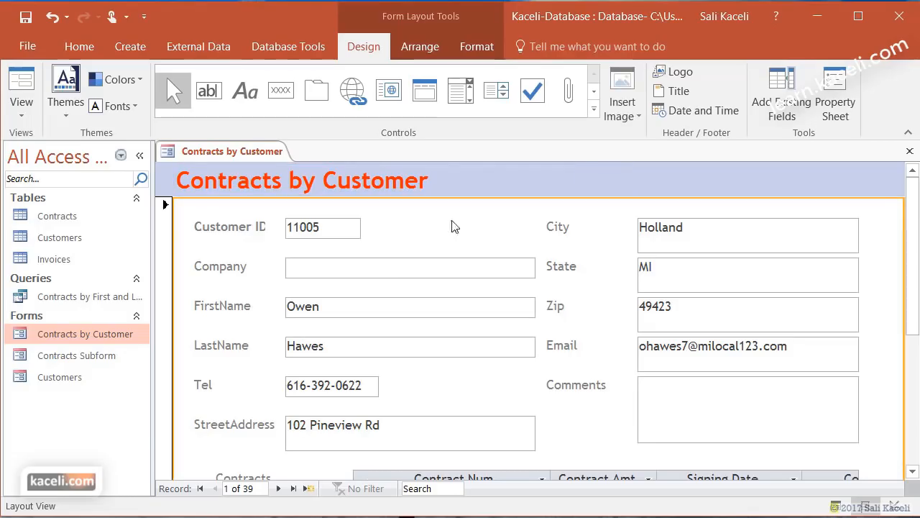
{"action": "left_click", "coordinate": [633, 117]}
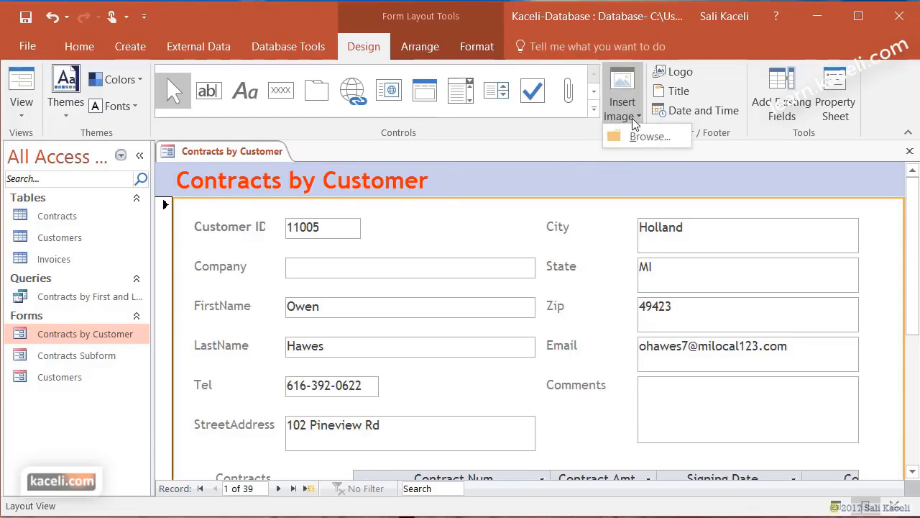
{"action": "left_click", "coordinate": [706, 78]}
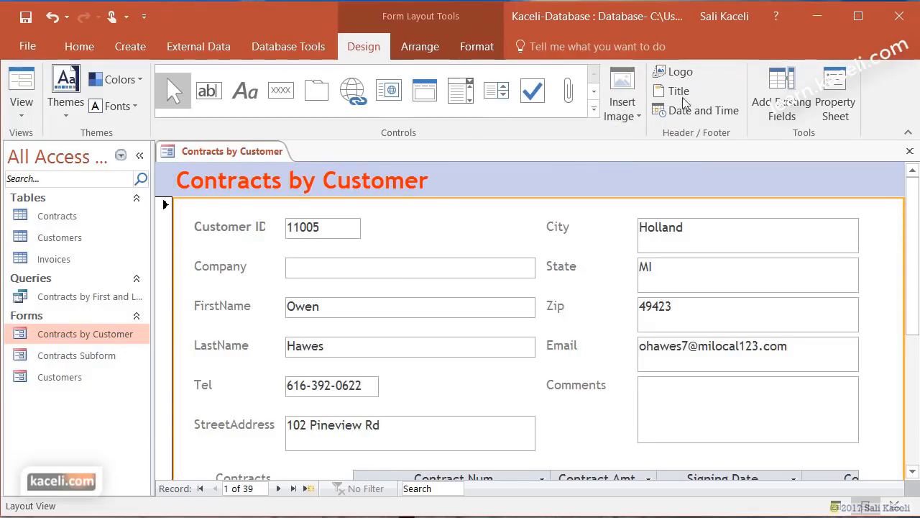
{"action": "left_click", "coordinate": [683, 394]}
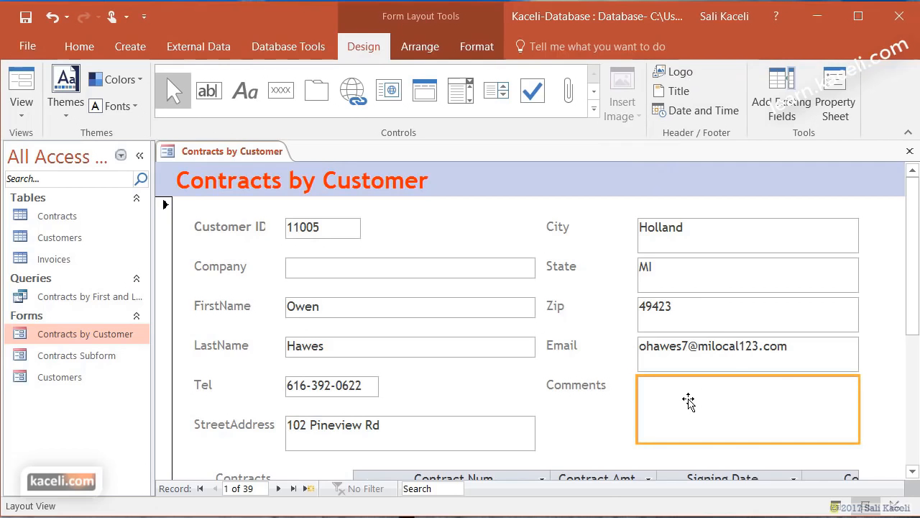
{"action": "left_click", "coordinate": [839, 106]}
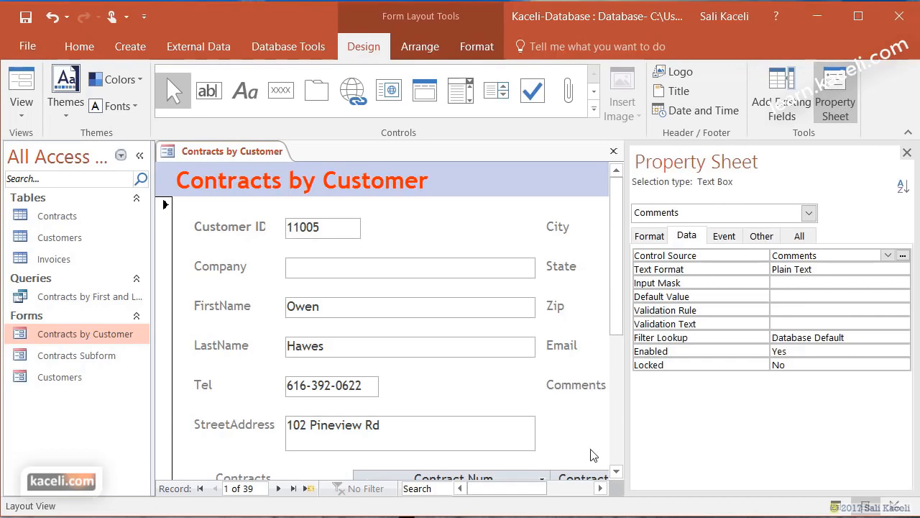
{"action": "left_click", "coordinate": [583, 486]}
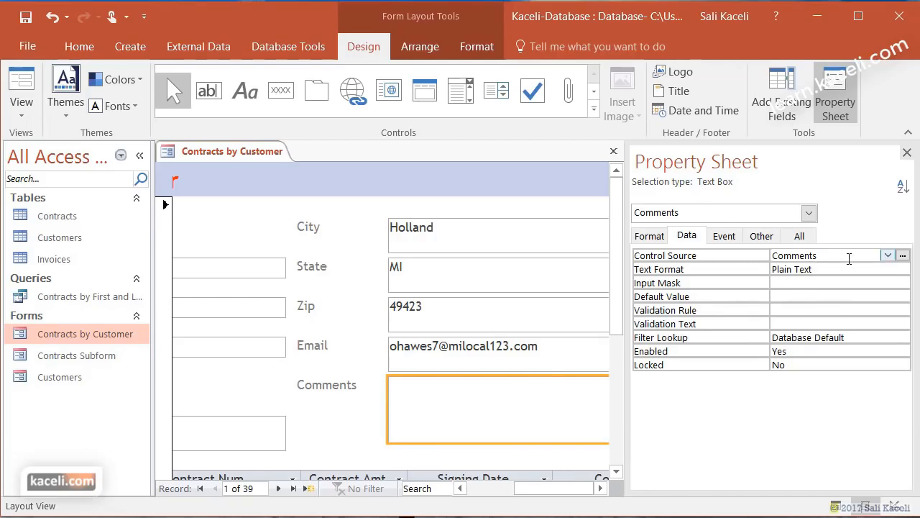
{"action": "left_click", "coordinate": [888, 256]}
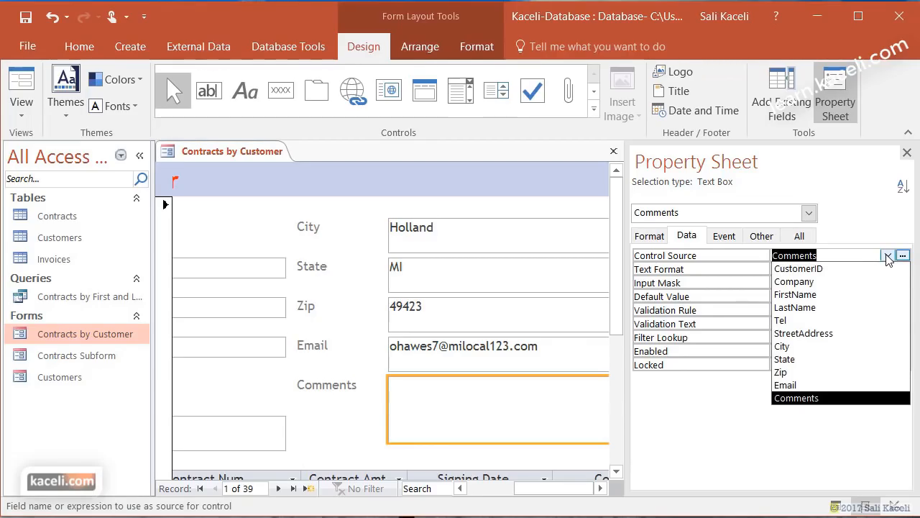
{"action": "left_click", "coordinate": [799, 236]}
{"action": "mouse_move", "coordinate": [904, 266]}
{"action": "left_mouse_down"}
{"action": "mouse_move", "coordinate": [904, 462]}
{"action": "mouse_move", "coordinate": [904, 260]}
{"action": "left_mouse_up"}
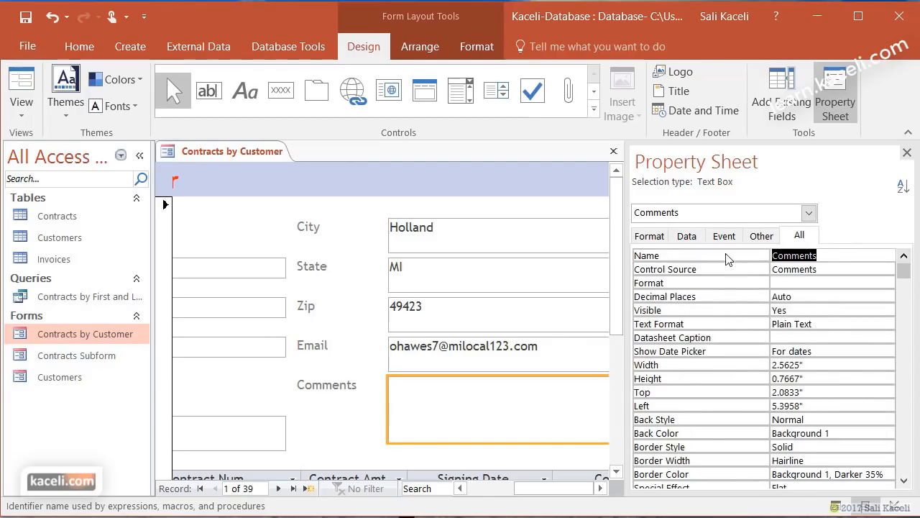
{"action": "left_click", "coordinate": [666, 237]}
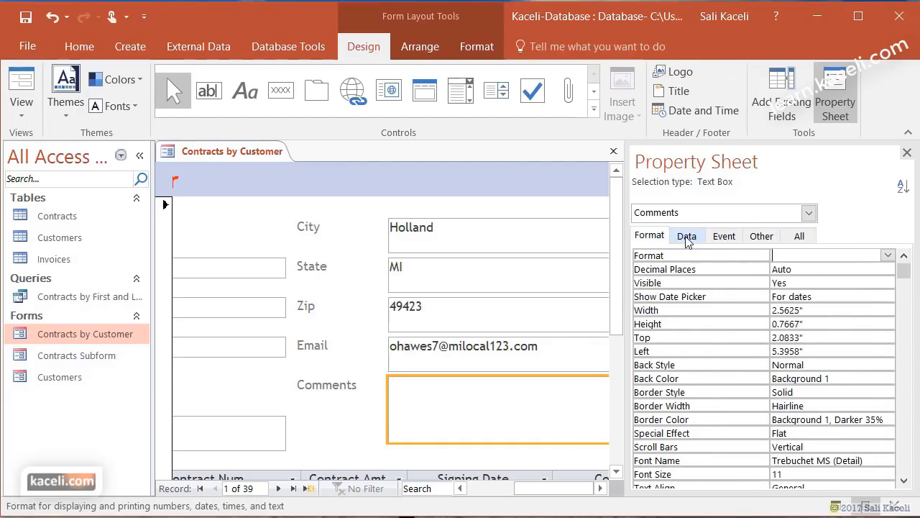
{"action": "left_click", "coordinate": [687, 237]}
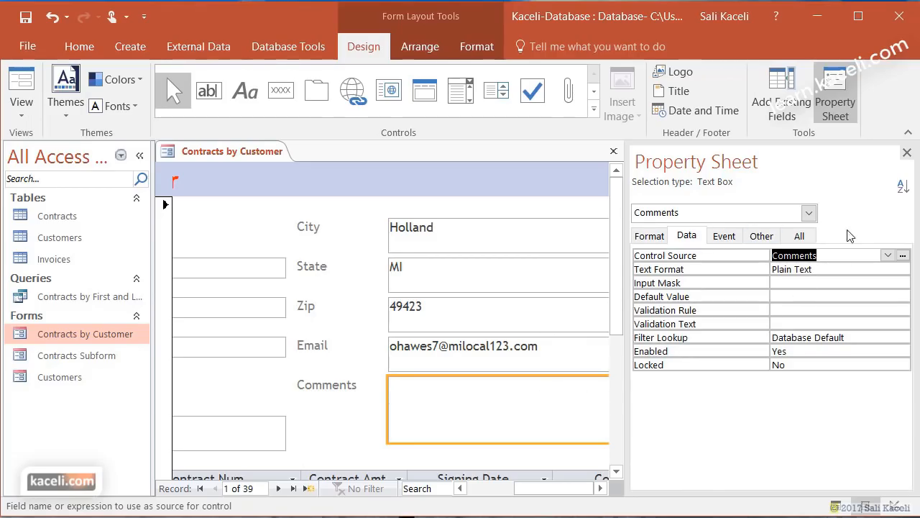
{"action": "left_click", "coordinate": [906, 153]}
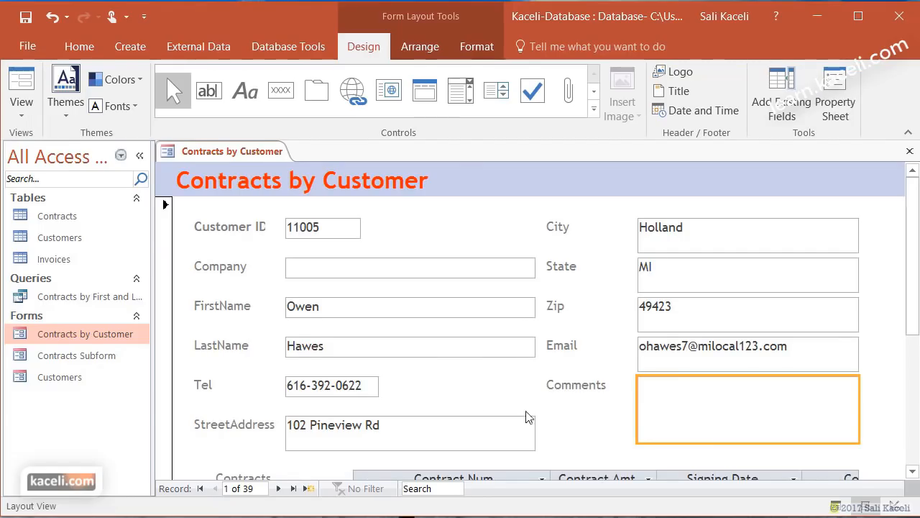
- Switch to Design View, saving both forms, and review the background image options
{"action": "left_click", "coordinate": [35, 115]}
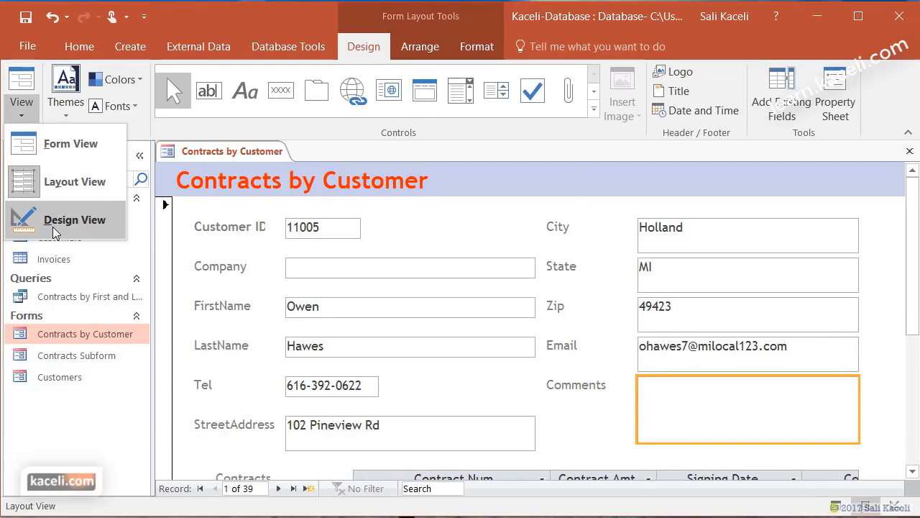
{"action": "left_click", "coordinate": [72, 220]}
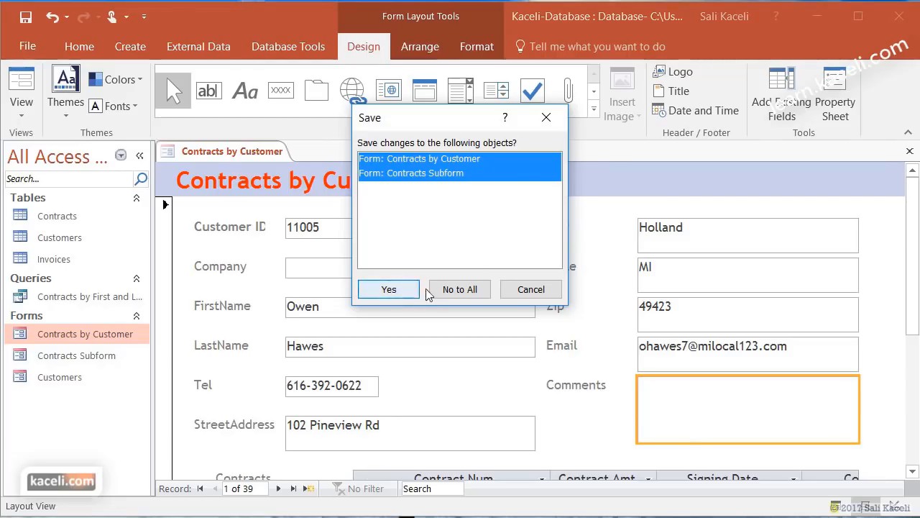
{"action": "left_click", "coordinate": [387, 290]}
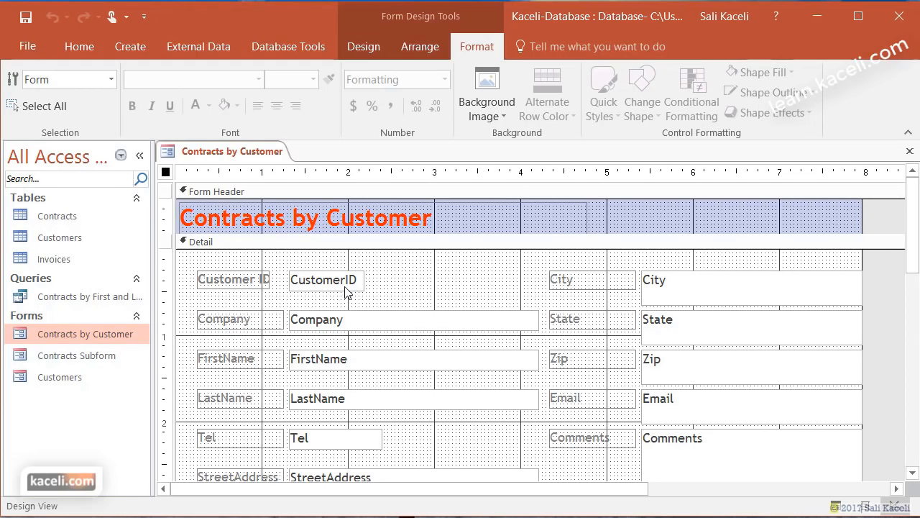
{"action": "left_click", "coordinate": [346, 280]}
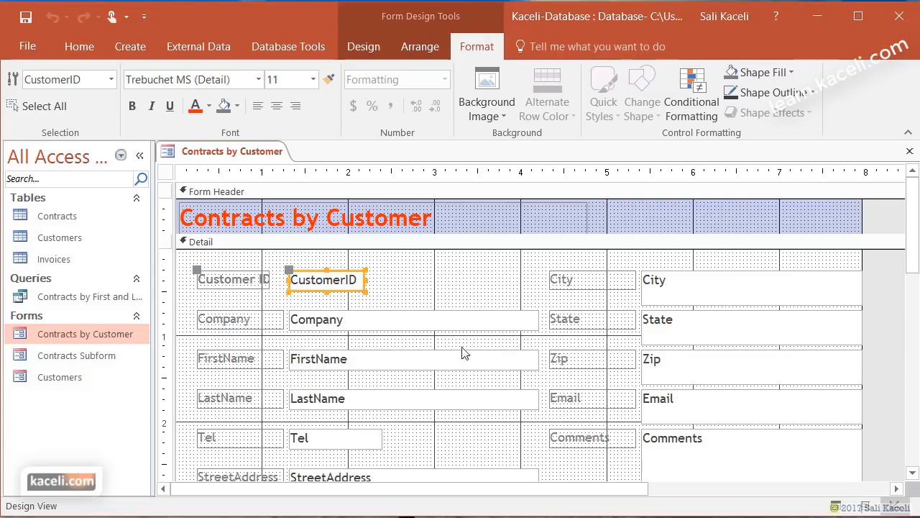
{"action": "left_click", "coordinate": [399, 294]}
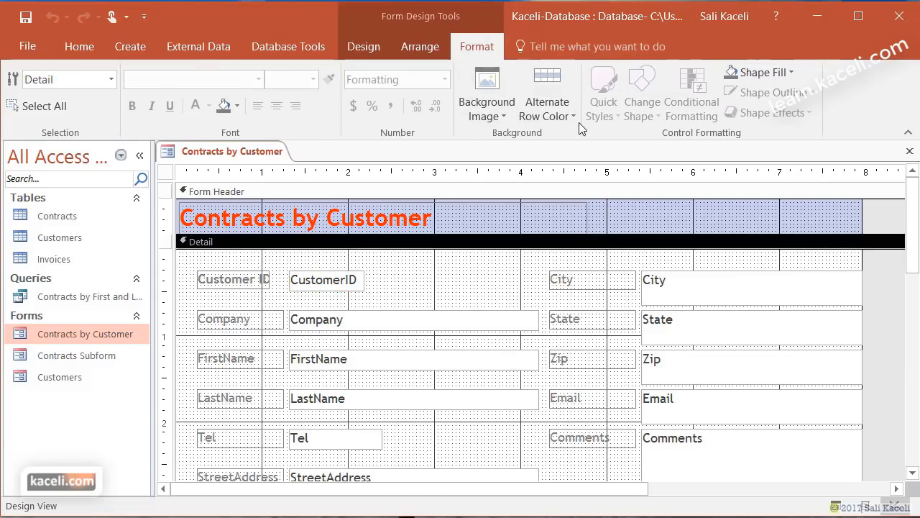
{"action": "left_click", "coordinate": [510, 112]}
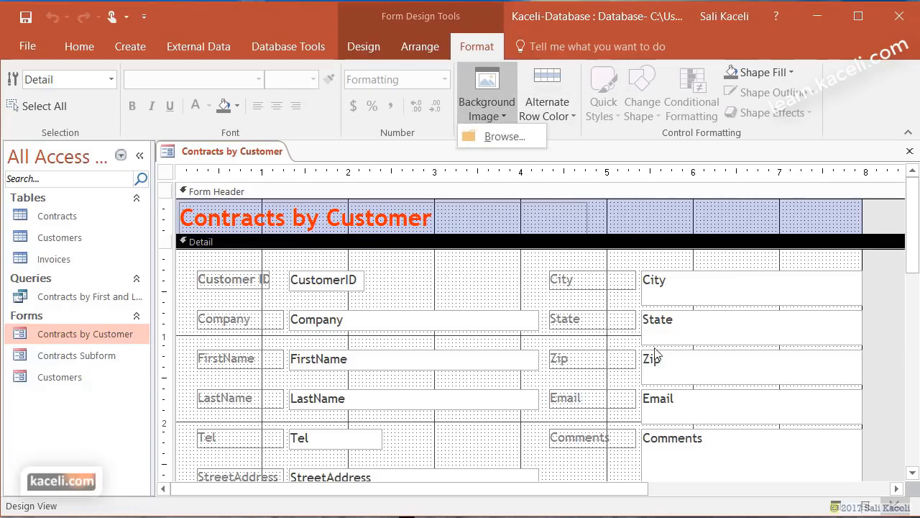
{"action": "scroll", "coordinate": [494, 386], "scroll_direction": "down", "scroll_amount": 5}
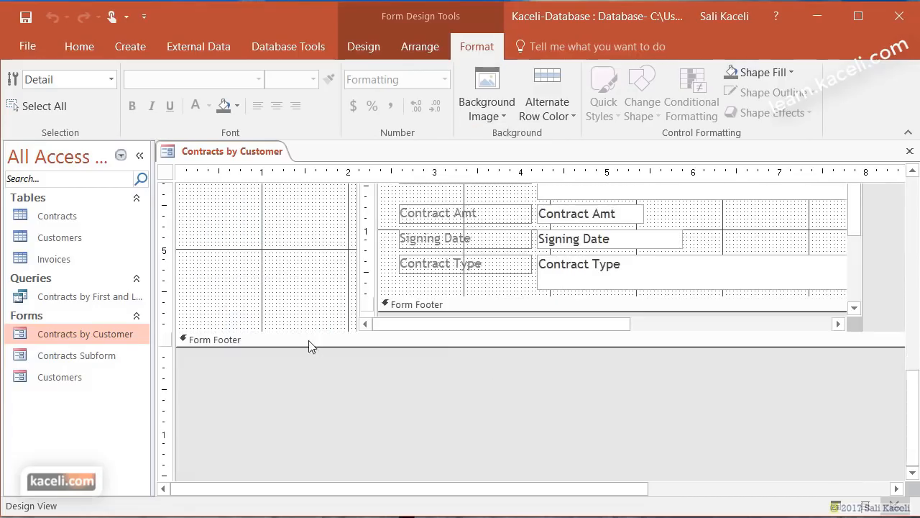
{"action": "scroll", "coordinate": [294, 300], "scroll_direction": "up", "scroll_amount": 5}
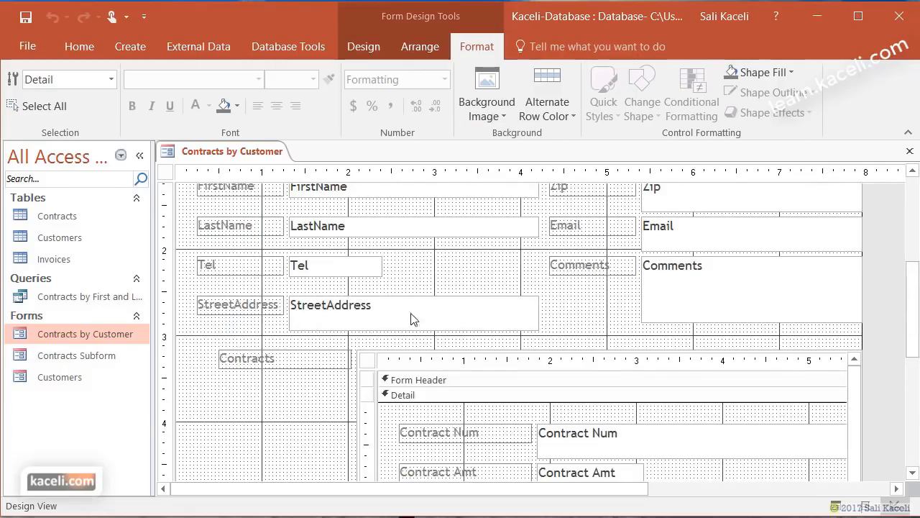
- Make the StreetAddress box shorter, then close the form and save the changes
{"action": "left_click", "coordinate": [380, 320]}
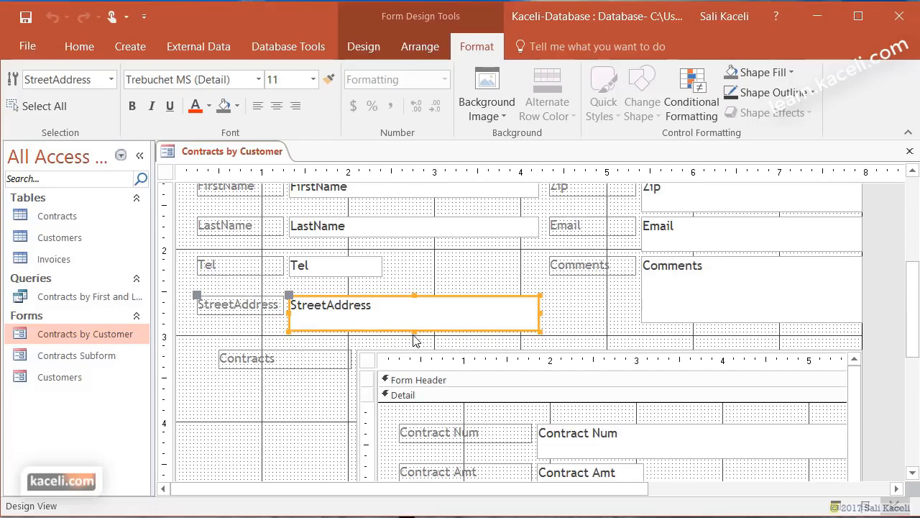
{"action": "left_click_drag", "start_coordinate": [414, 338], "coordinate": [406, 318]}
{"action": "left_click", "coordinate": [572, 315]}
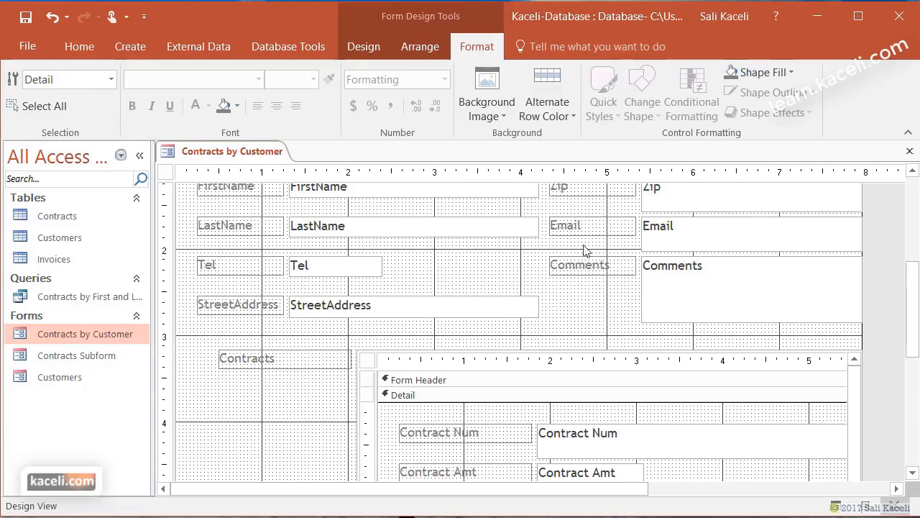
{"action": "left_click", "coordinate": [420, 47]}
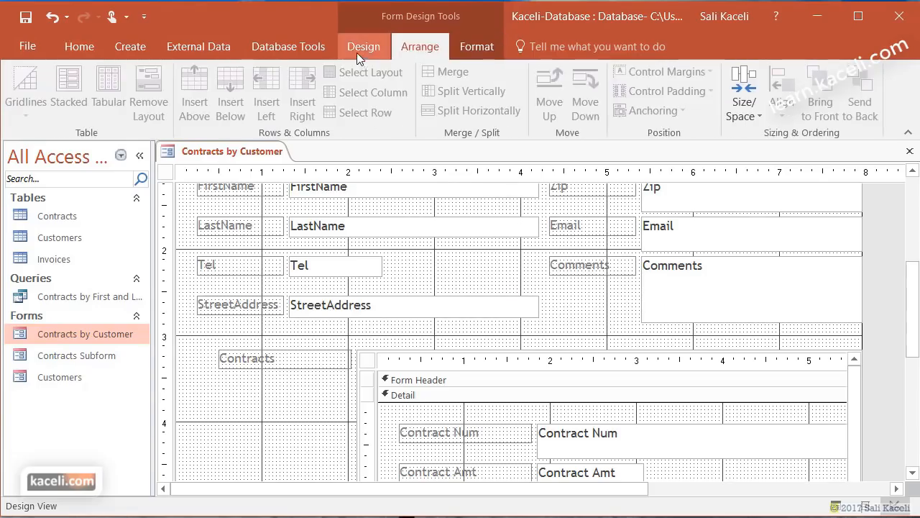
{"action": "left_click", "coordinate": [357, 51]}
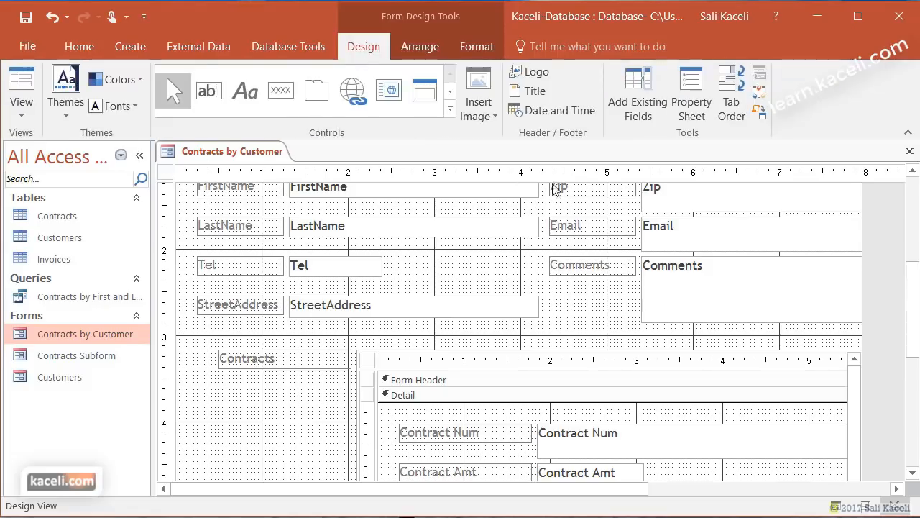
{"action": "left_click", "coordinate": [908, 151]}
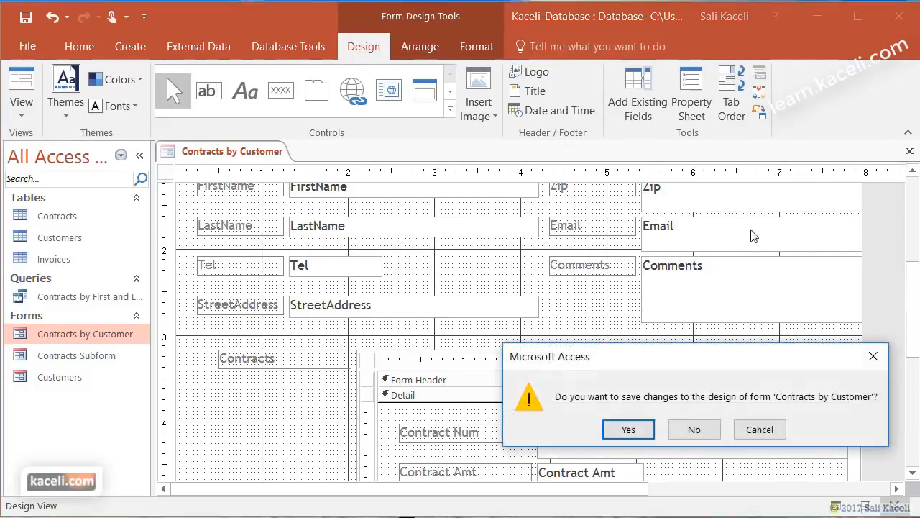
{"action": "left_click", "coordinate": [629, 429]}
- Confirm closing the form, then view Contracts by Customer in Form View, checking the Contracts subform
{"action": "left_click", "coordinate": [663, 394]}
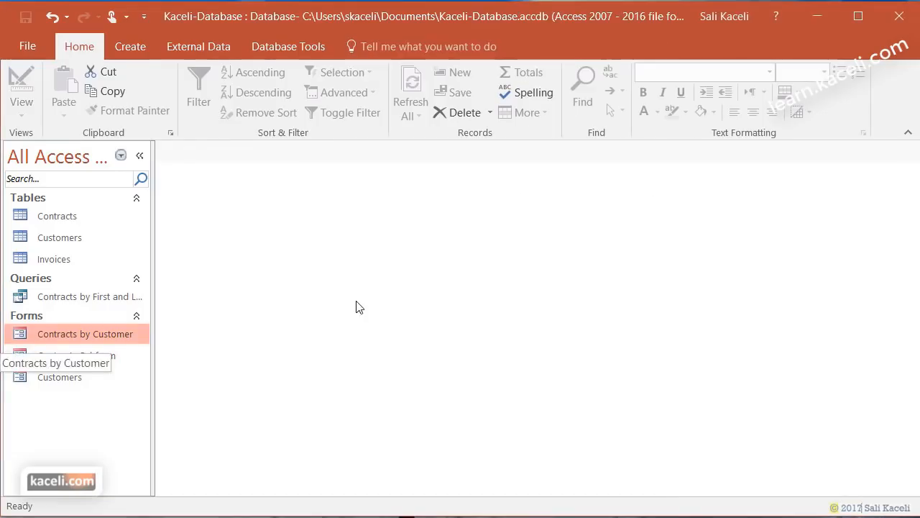
{"action": "double_click", "coordinate": [48, 335]}
{"action": "scroll", "coordinate": [415, 341], "scroll_direction": "down", "scroll_amount": 1}
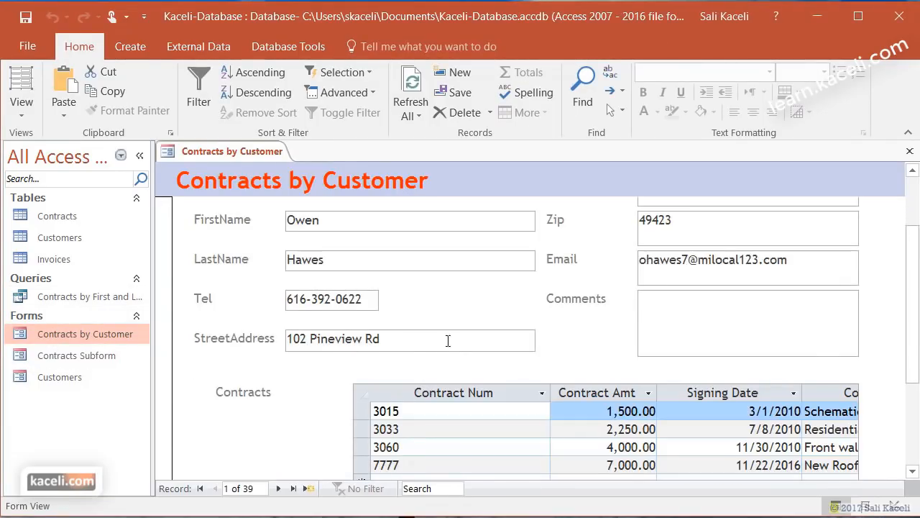
{"action": "scroll", "coordinate": [453, 339], "scroll_direction": "up", "scroll_amount": 1}
{"action": "scroll", "coordinate": [425, 348], "scroll_direction": "down", "scroll_amount": 2}
{"action": "scroll", "coordinate": [402, 287], "scroll_direction": "up", "scroll_amount": 2}
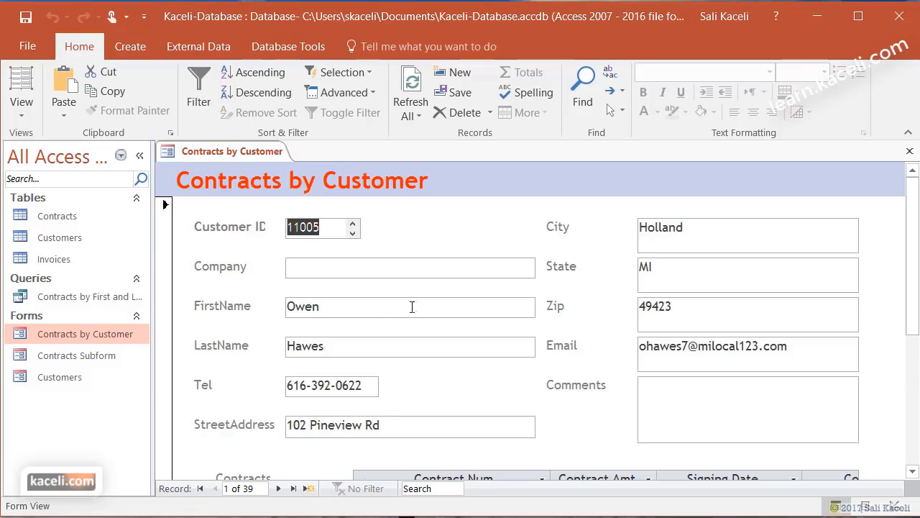
{"action": "scroll", "coordinate": [446, 309], "scroll_direction": "down", "scroll_amount": 3}
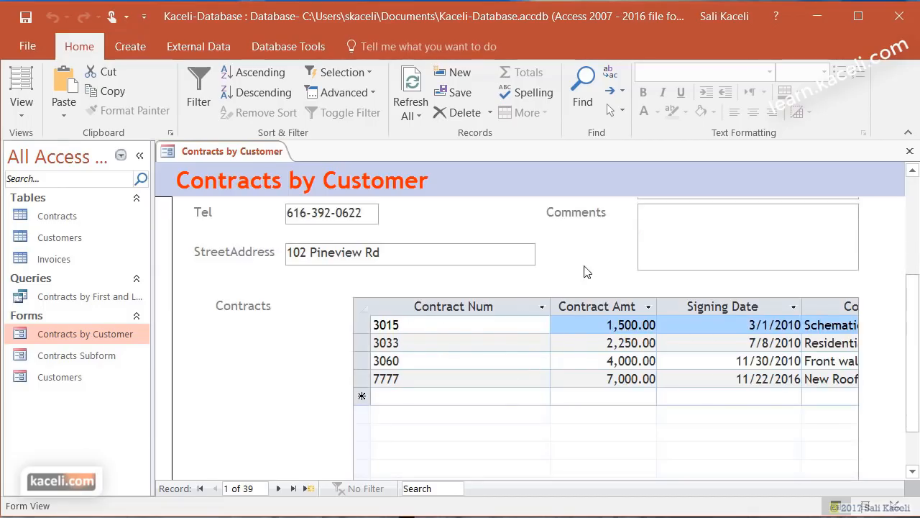
{"action": "scroll", "coordinate": [585, 293], "scroll_direction": "up", "scroll_amount": 3}
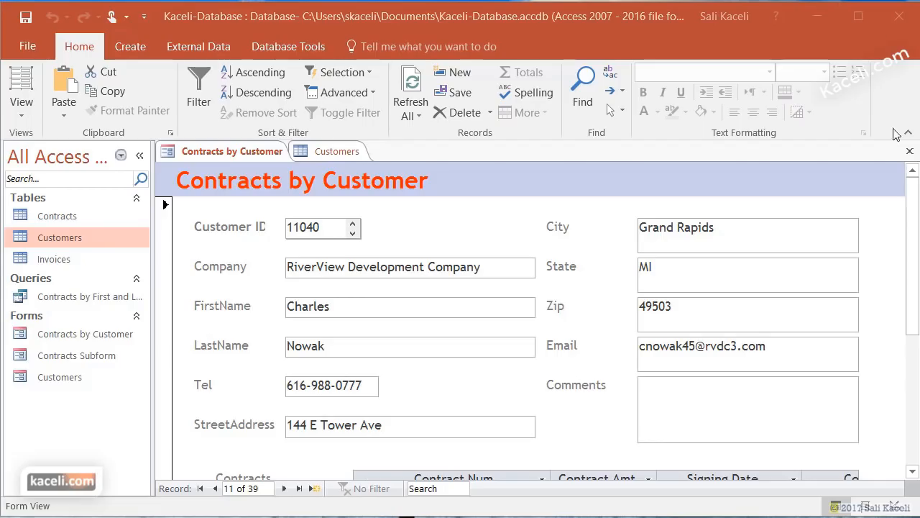
- Close the form and Customers table, then reopen Contracts by Customer at its first record
{"action": "left_click", "coordinate": [910, 151]}
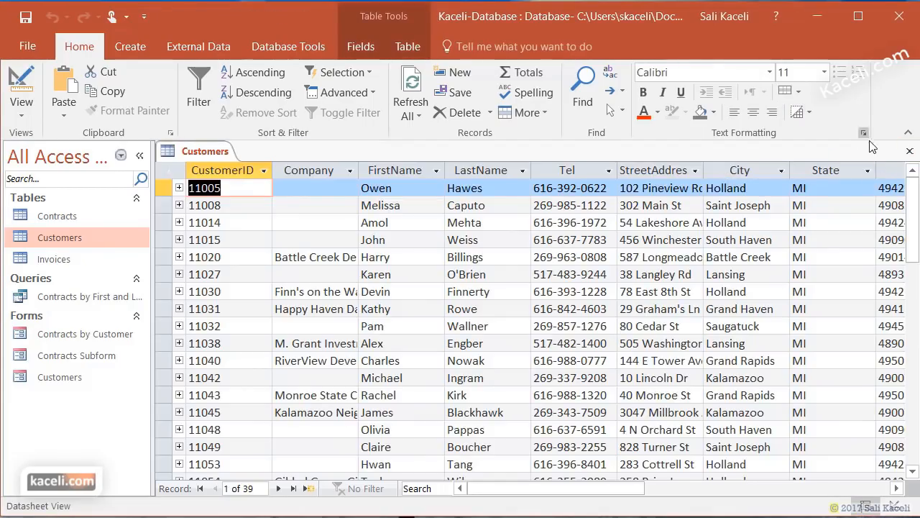
{"action": "left_click", "coordinate": [910, 151]}
{"action": "double_click", "coordinate": [53, 335]}
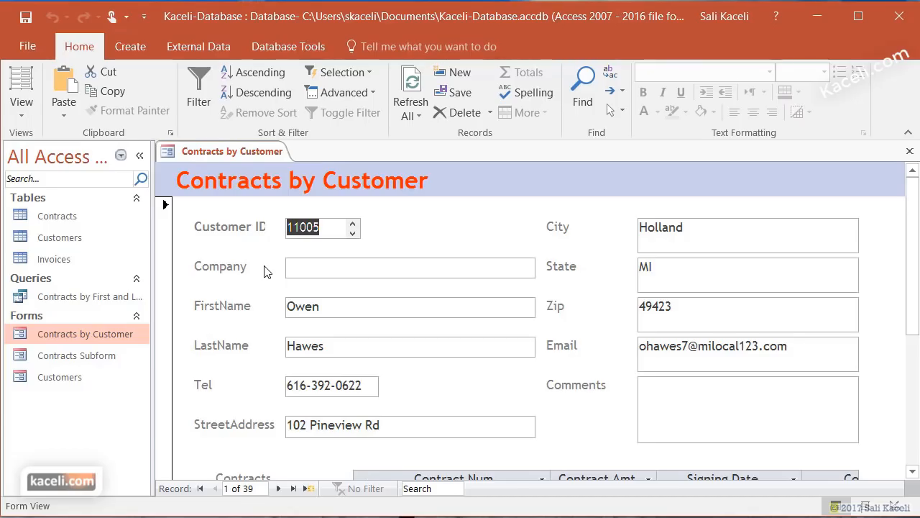
- Find a customer by Customer ID, landing on record 11 with one 28,000.00 contract
{"action": "left_click", "coordinate": [320, 236]}
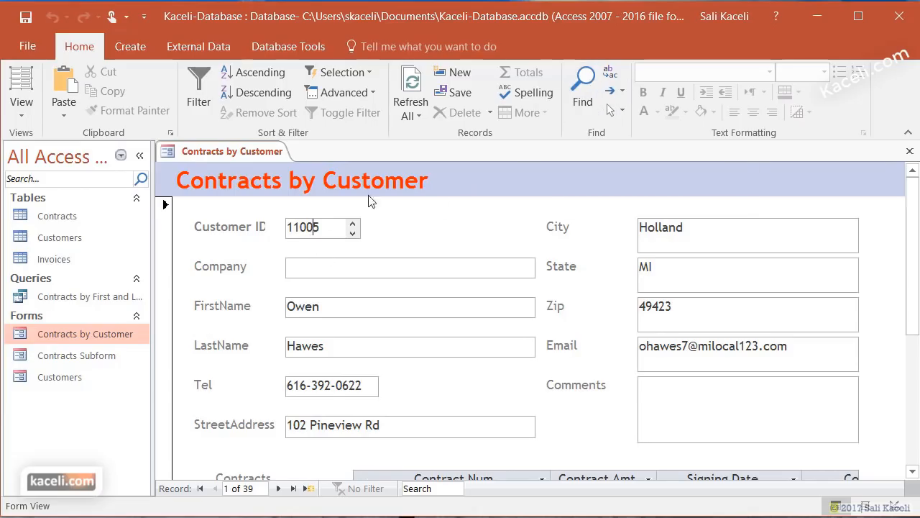
{"action": "left_click", "coordinate": [581, 88]}
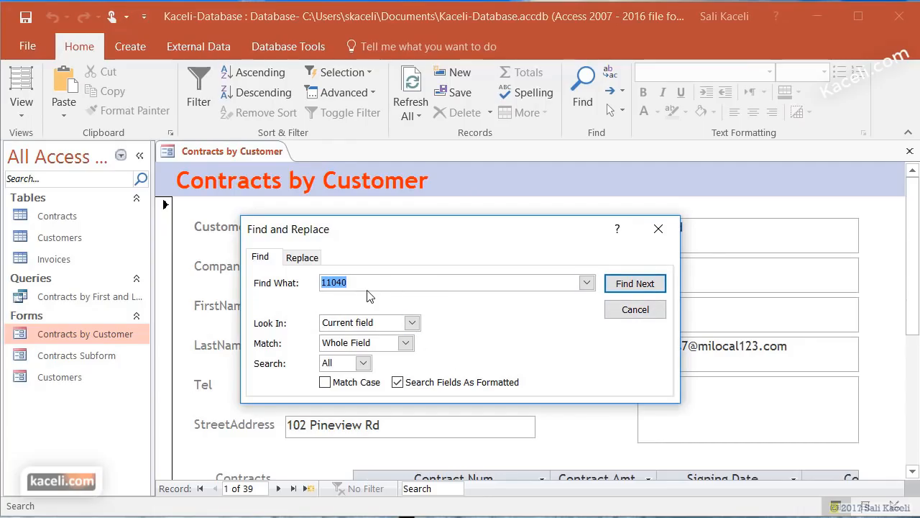
{"action": "left_click", "coordinate": [628, 285]}
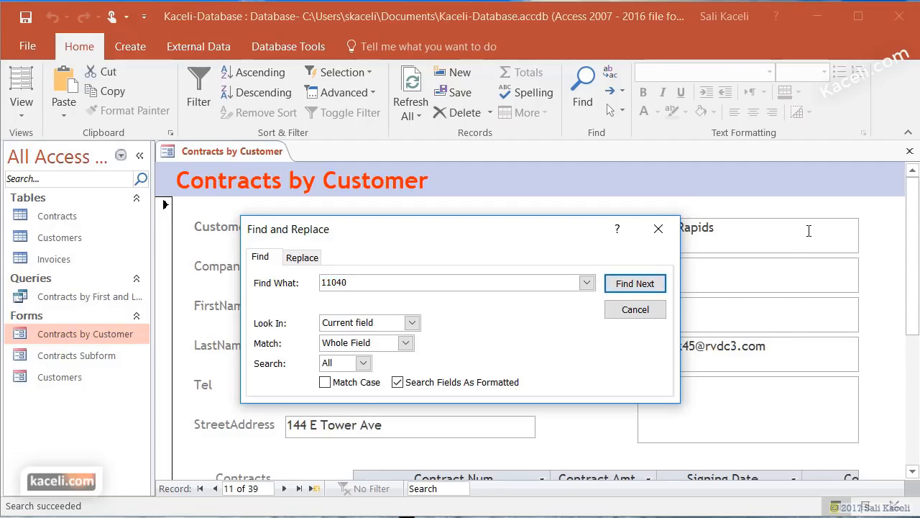
{"action": "left_click", "coordinate": [658, 228]}
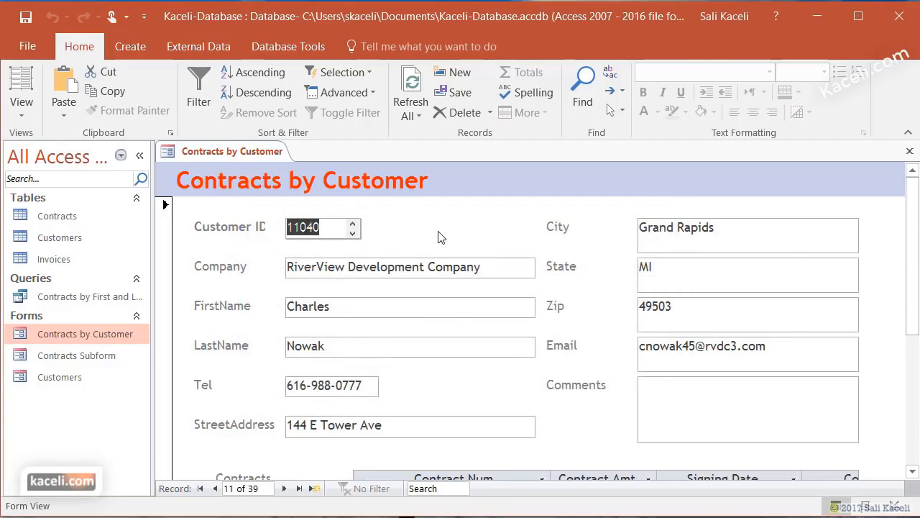
{"action": "scroll", "coordinate": [461, 331], "scroll_direction": "down", "scroll_amount": 2}
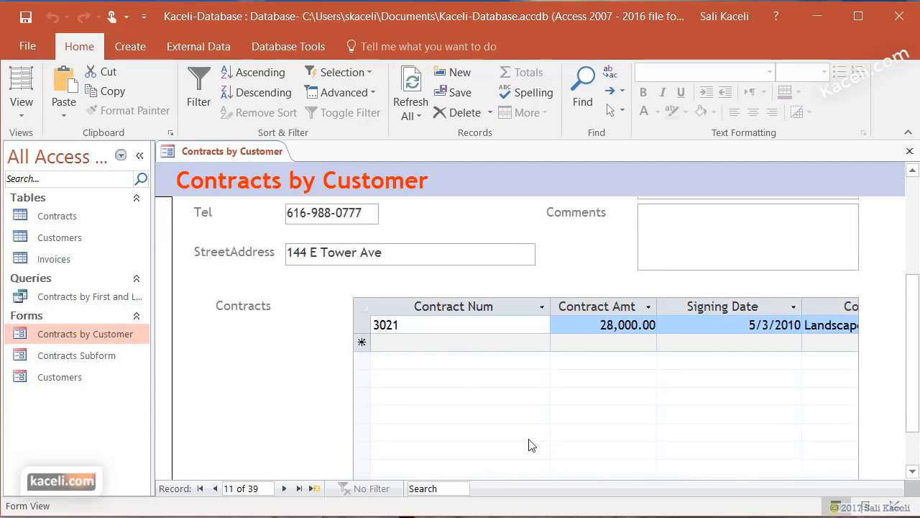
{"action": "scroll", "coordinate": [516, 446], "scroll_direction": "up", "scroll_amount": 1}
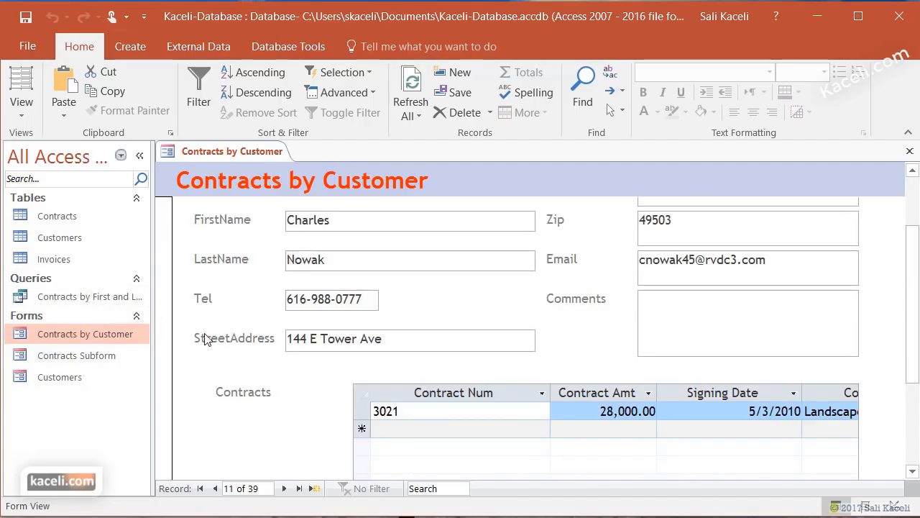
- Open the Customers table, return to the form, and select the FirstName field
{"action": "double_click", "coordinate": [48, 239]}
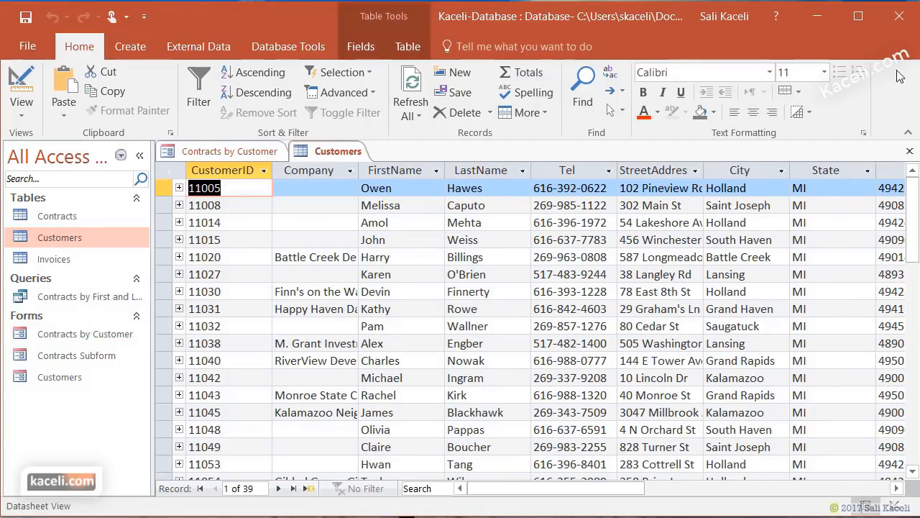
{"action": "left_click", "coordinate": [241, 151]}
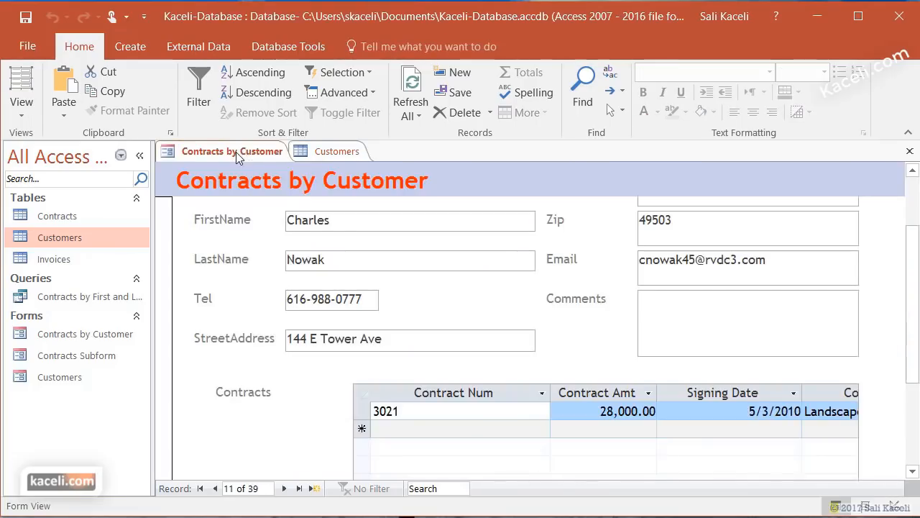
{"action": "left_click", "coordinate": [320, 221]}
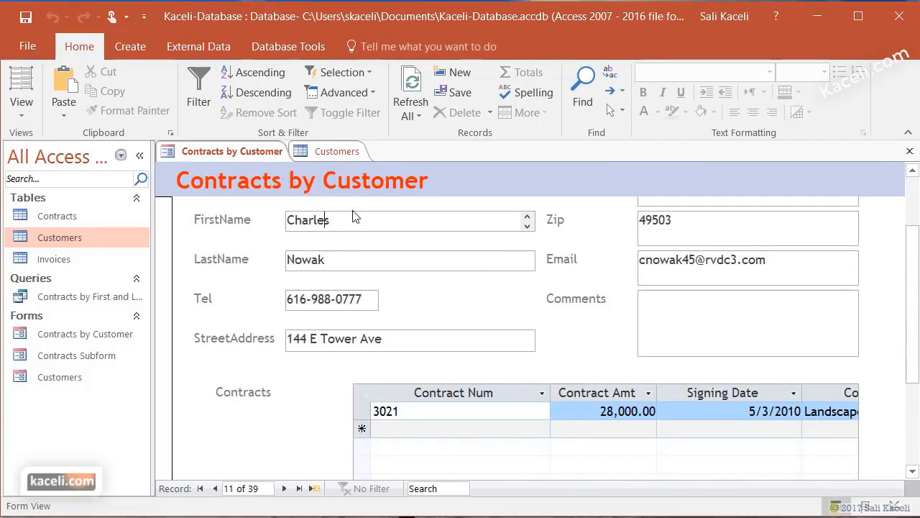
- Search FirstName for 'michael', stepping through every match until the last one, record 27
{"action": "left_click", "coordinate": [581, 82]}
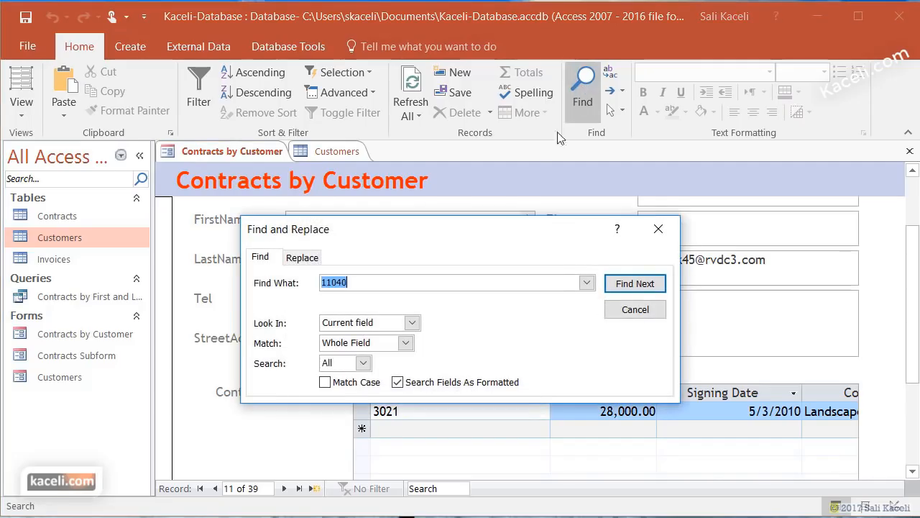
{"action": "type", "text": "michael"}
{"action": "left_click", "coordinate": [635, 283]}
{"action": "left_click_drag", "start_coordinate": [561, 236], "coordinate": [795, 36]}
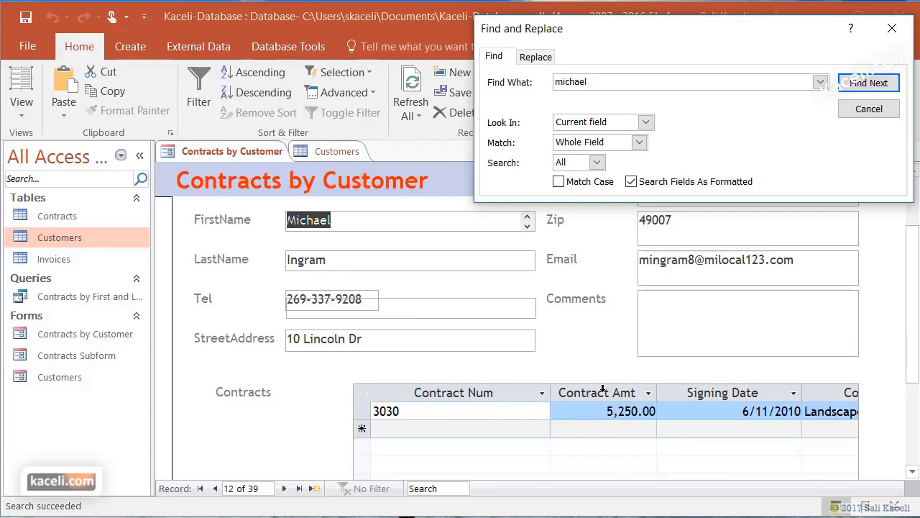
{"action": "left_click", "coordinate": [869, 87]}
{"action": "left_click", "coordinate": [870, 85]}
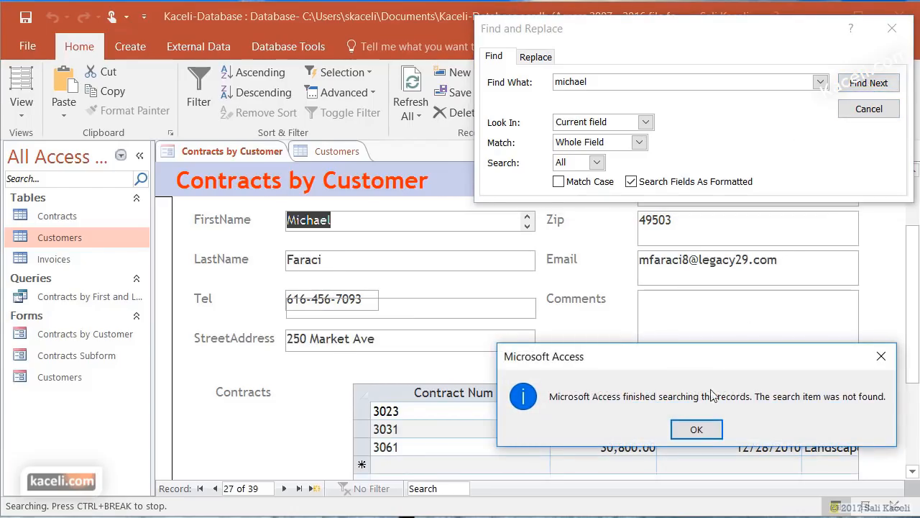
{"action": "left_click", "coordinate": [696, 430]}
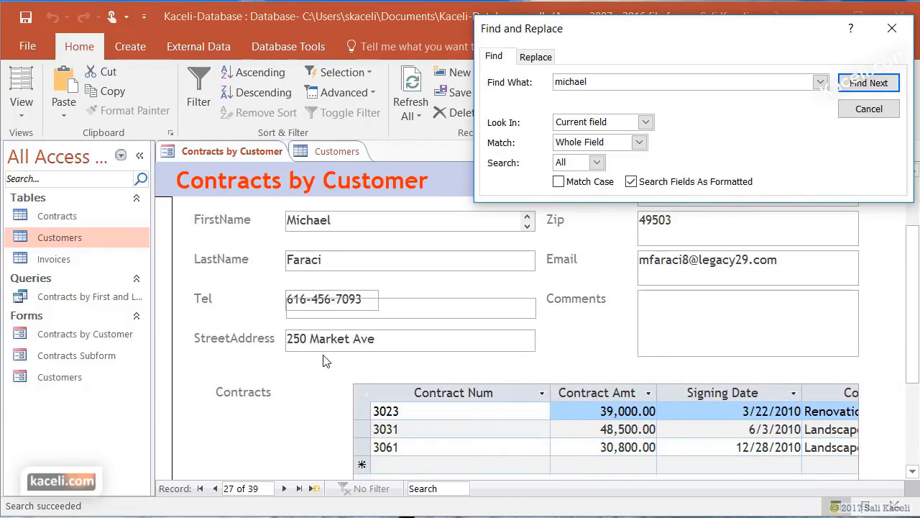
{"action": "key", "text": "Escape"}
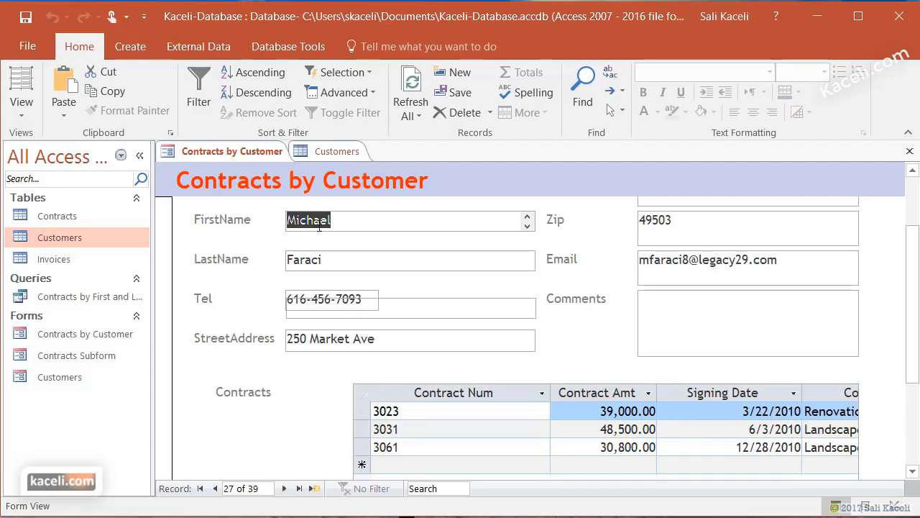
{"action": "scroll", "coordinate": [344, 221], "scroll_direction": "up", "scroll_amount": 2}
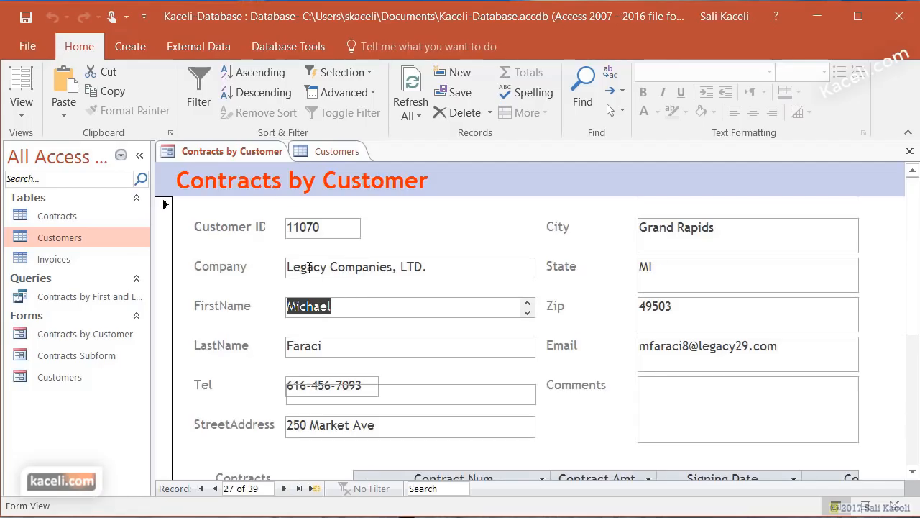
- Filter FirstName to only the two chosen first names
{"action": "left_click", "coordinate": [195, 112]}
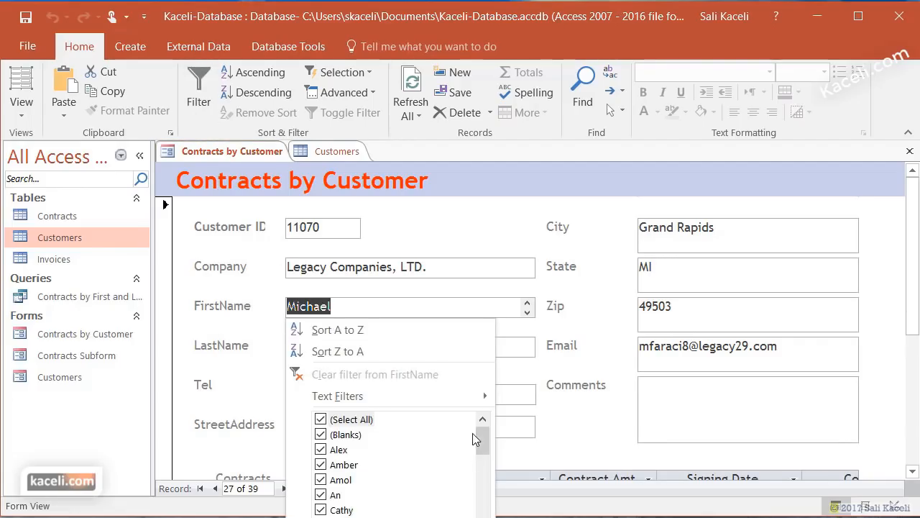
{"action": "mouse_move", "coordinate": [482, 449]}
{"action": "left_mouse_down"}
{"action": "mouse_move", "coordinate": [483, 503]}
{"action": "mouse_move", "coordinate": [482, 442]}
{"action": "left_mouse_up"}
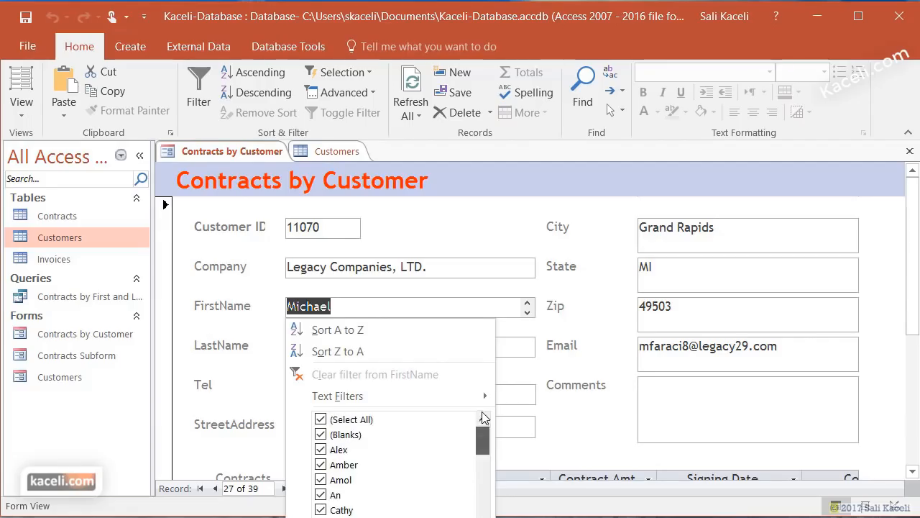
{"action": "left_click", "coordinate": [321, 419]}
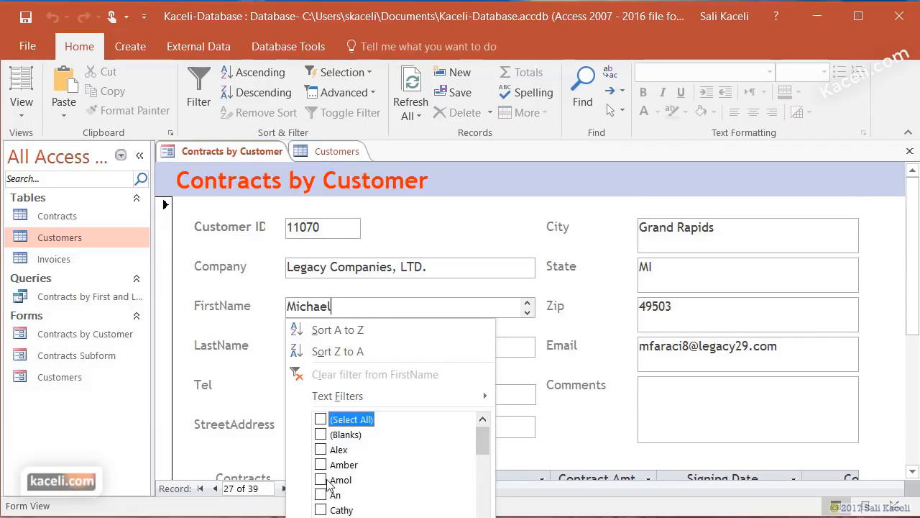
{"action": "scroll", "coordinate": [377, 497], "scroll_direction": "down", "scroll_amount": 6}
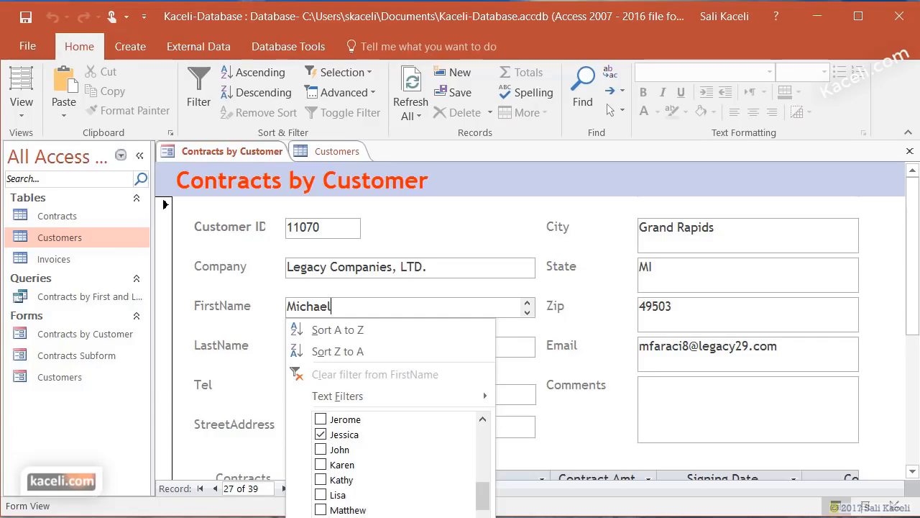
{"action": "left_click", "coordinate": [321, 450]}
{"action": "key", "text": "Return"}
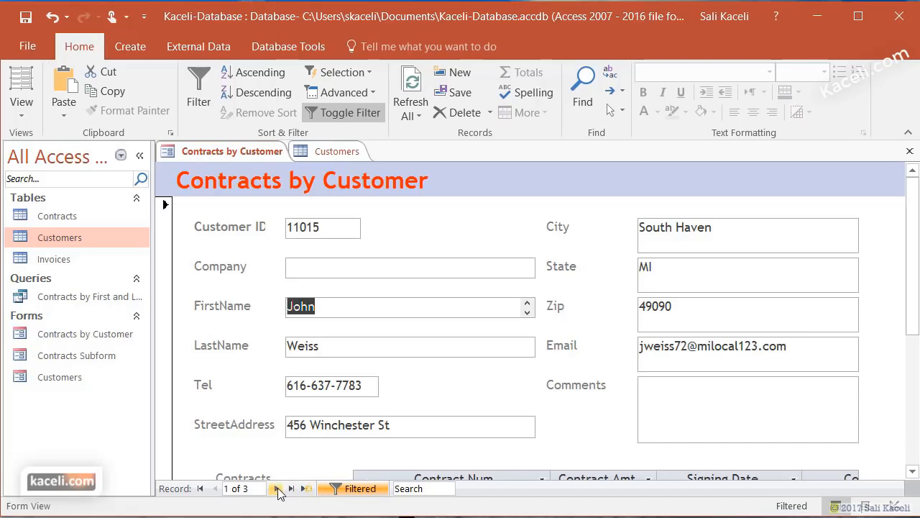
- Step through the three filtered customers, then remove the filter
{"action": "left_click", "coordinate": [278, 489]}
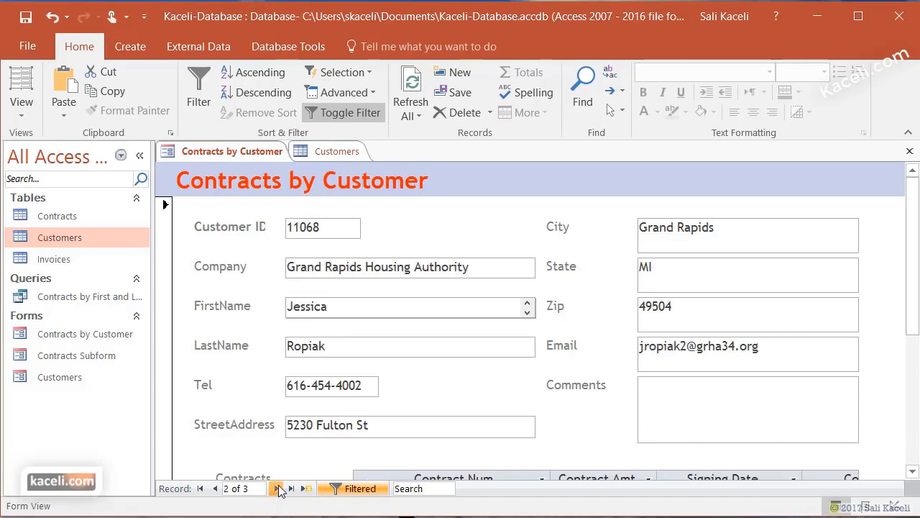
{"action": "left_click", "coordinate": [278, 488]}
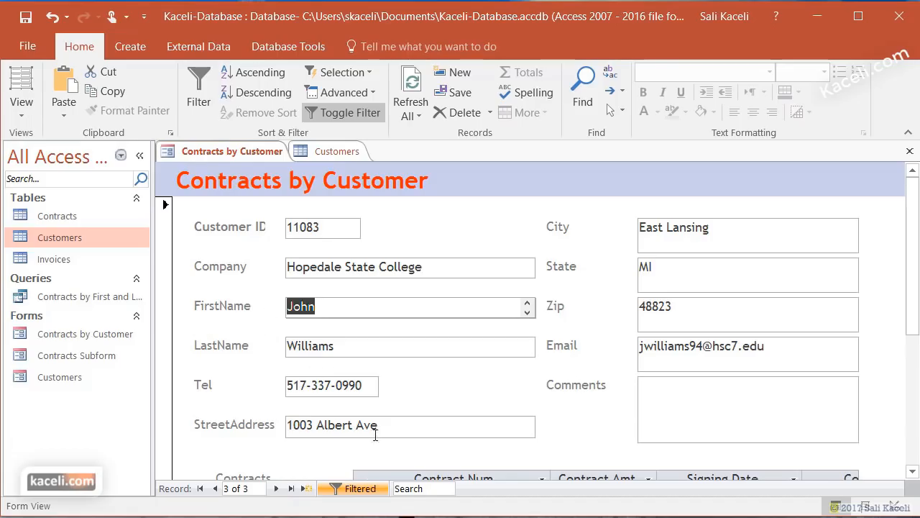
{"action": "left_click", "coordinate": [354, 489]}
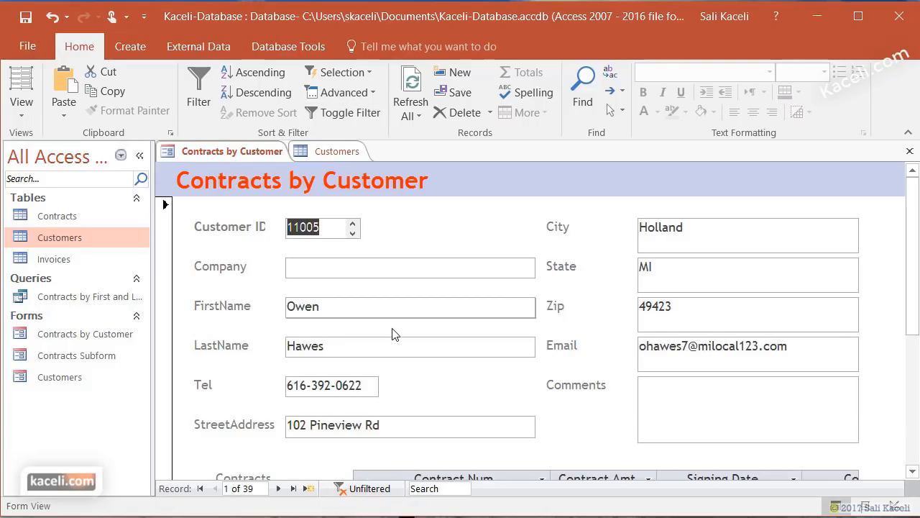
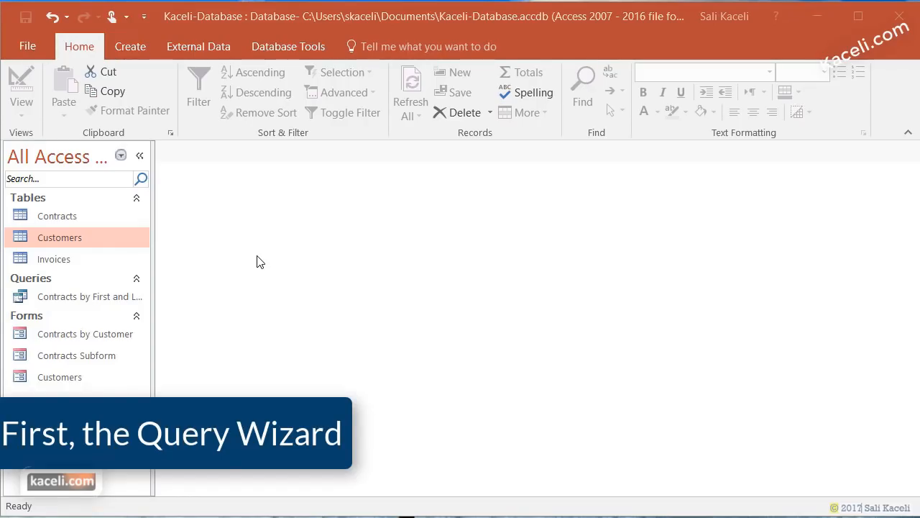
- Open the Relationships diagram to check how Customers links to Contracts, then close it
{"action": "left_click", "coordinate": [69, 225]}
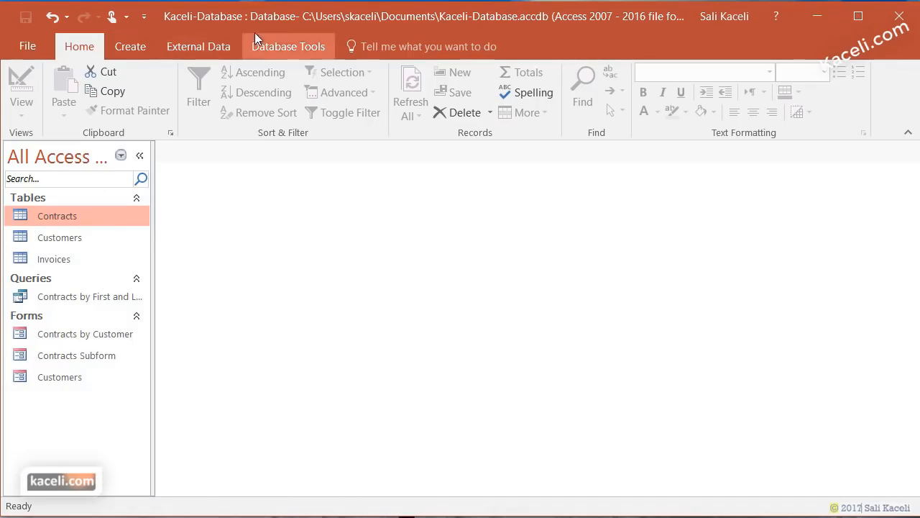
{"action": "left_click", "coordinate": [297, 50]}
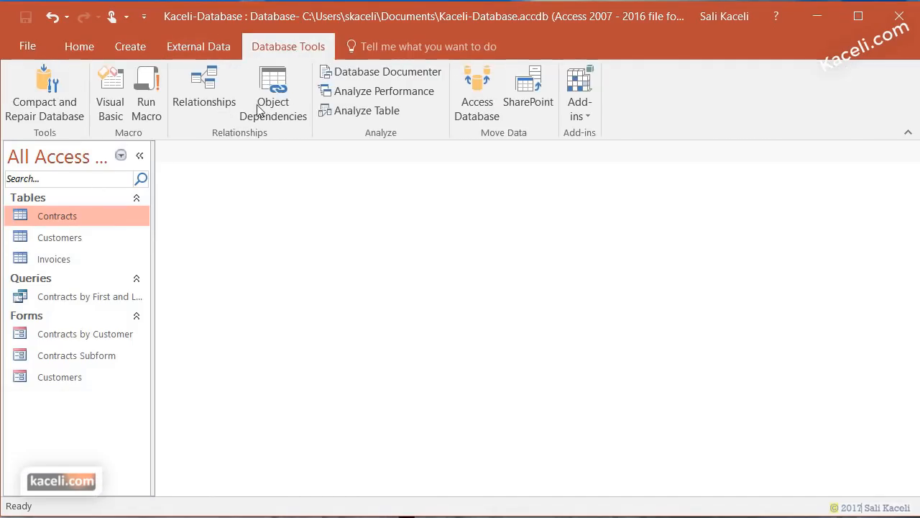
{"action": "left_click", "coordinate": [212, 106]}
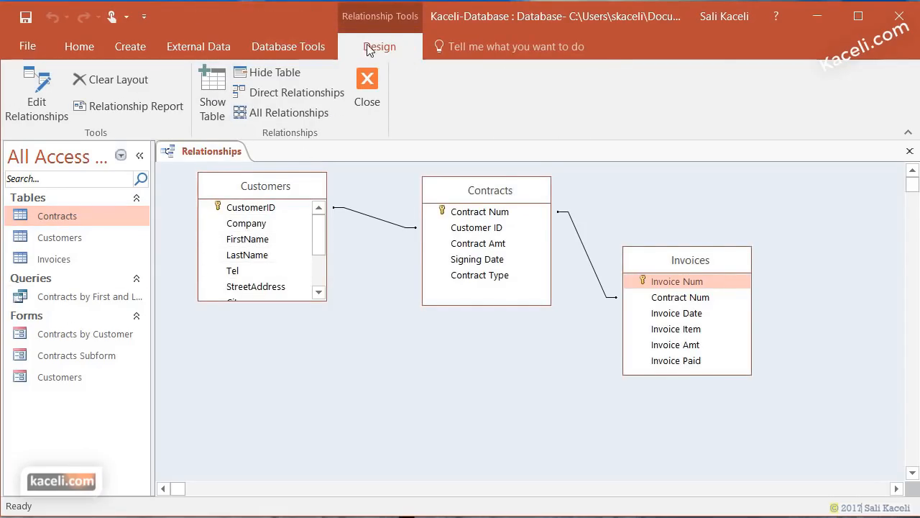
{"action": "left_click", "coordinate": [282, 49]}
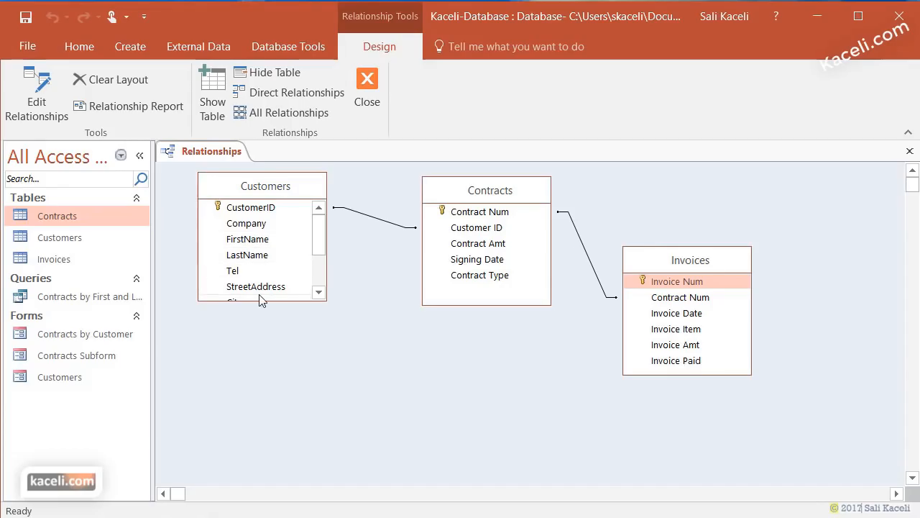
{"action": "double_click", "coordinate": [317, 293]}
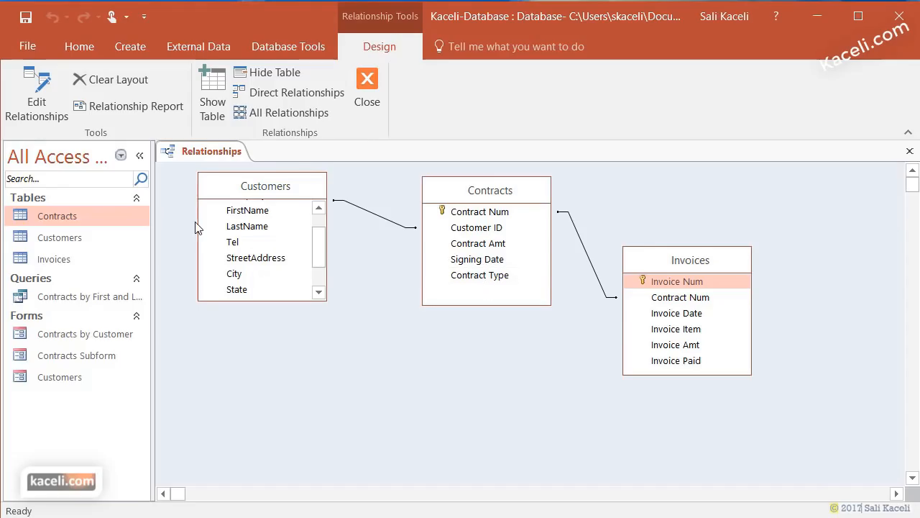
{"action": "left_click", "coordinate": [910, 151]}
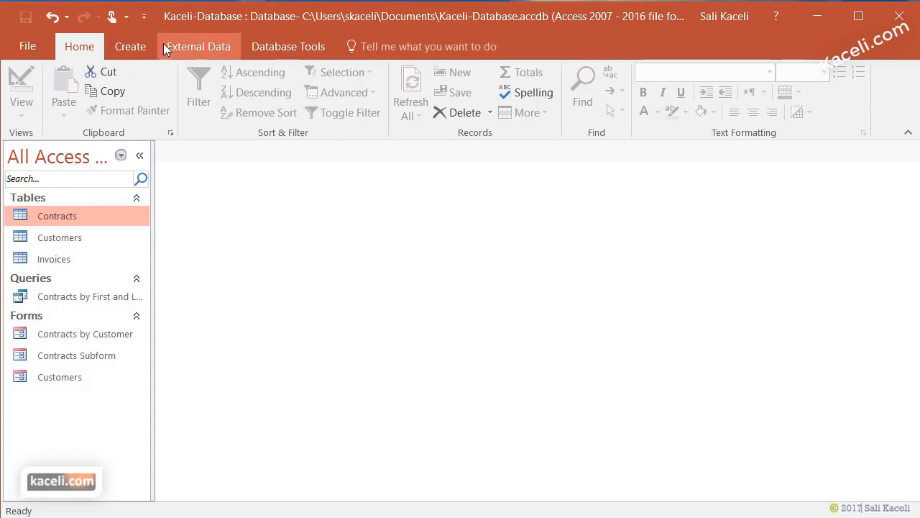
- In the Simple Query Wizard, add CustomerID, FirstName, LastName, StreetAddress, City, State and Zip from Customers
{"action": "left_click", "coordinate": [134, 46]}
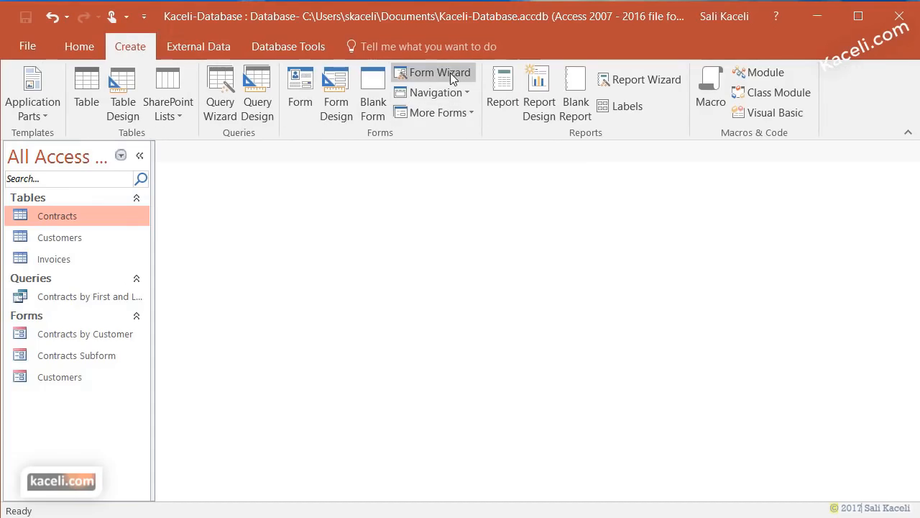
{"action": "left_click", "coordinate": [220, 93]}
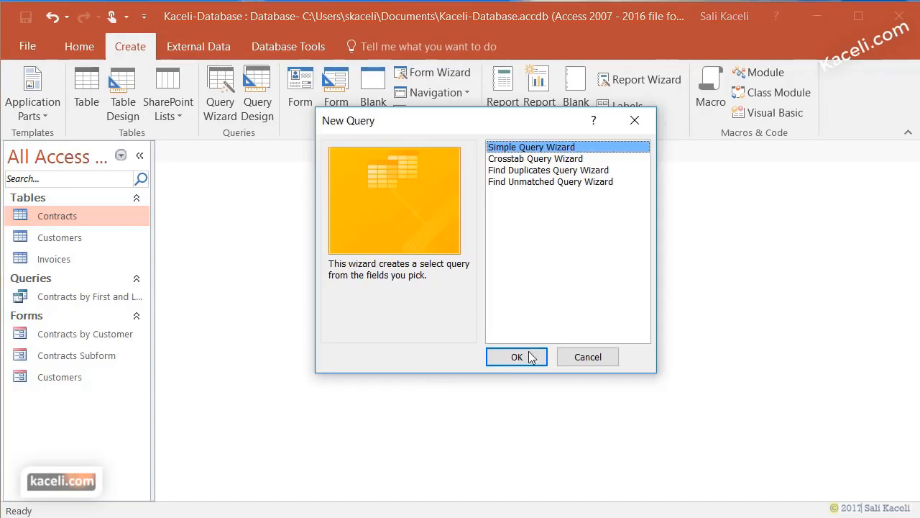
{"action": "left_click", "coordinate": [527, 358]}
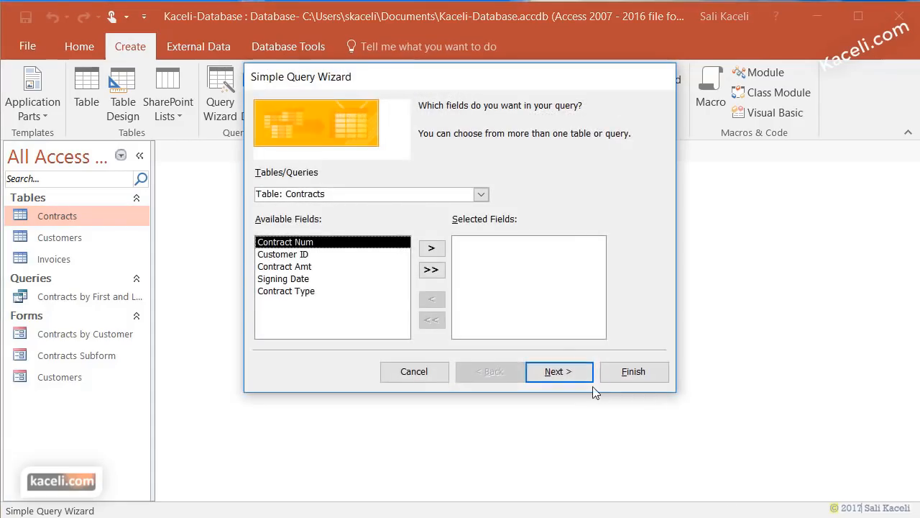
{"action": "left_click", "coordinate": [481, 194]}
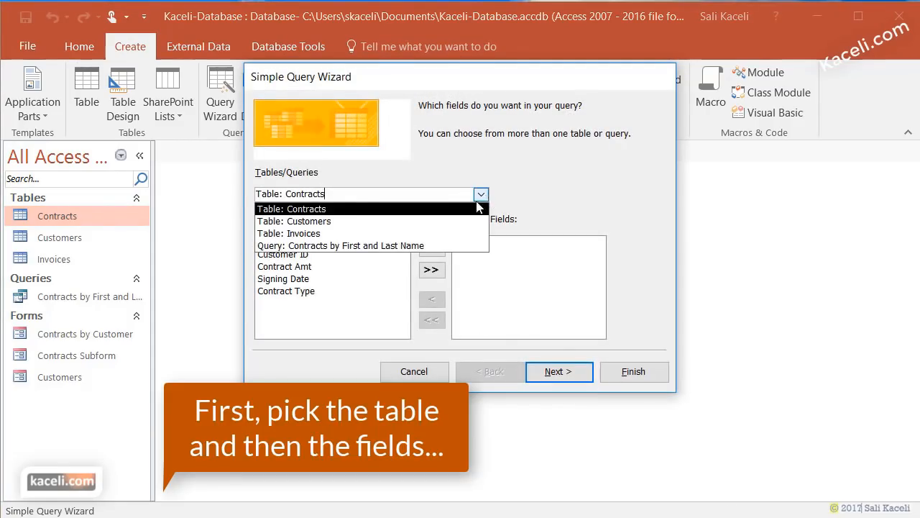
{"action": "left_click", "coordinate": [350, 219]}
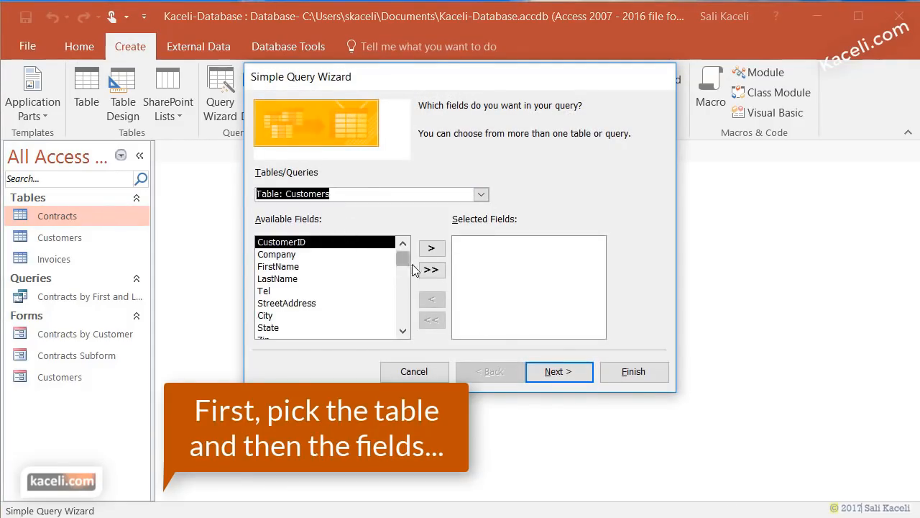
{"action": "left_click", "coordinate": [432, 249]}
{"action": "left_click", "coordinate": [300, 256]}
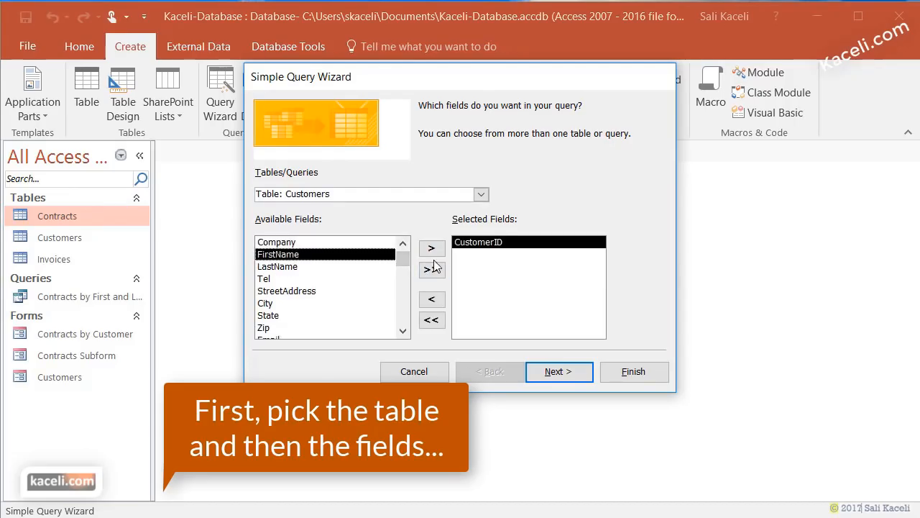
{"action": "left_click", "coordinate": [434, 252]}
{"action": "left_click", "coordinate": [436, 253]}
{"action": "left_click", "coordinate": [327, 278]}
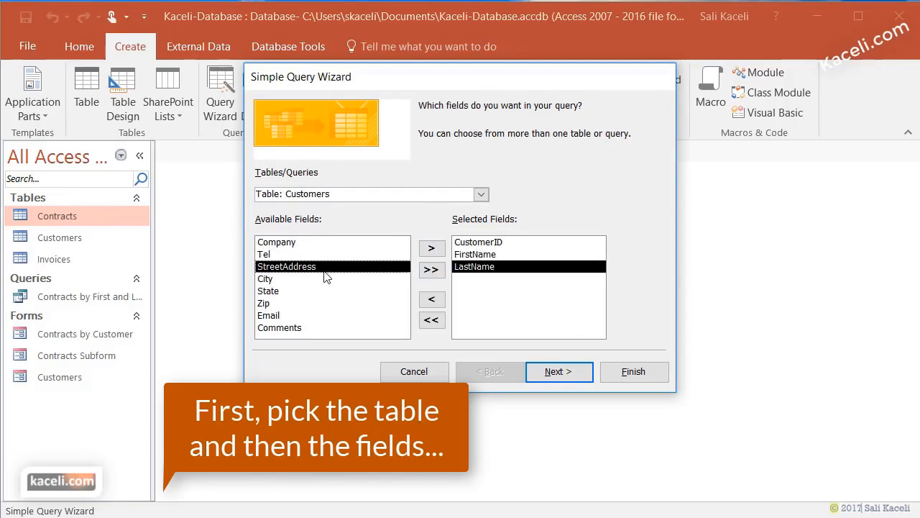
{"action": "left_click", "coordinate": [435, 251]}
{"action": "left_click", "coordinate": [432, 249]}
{"action": "left_click", "coordinate": [432, 249]}
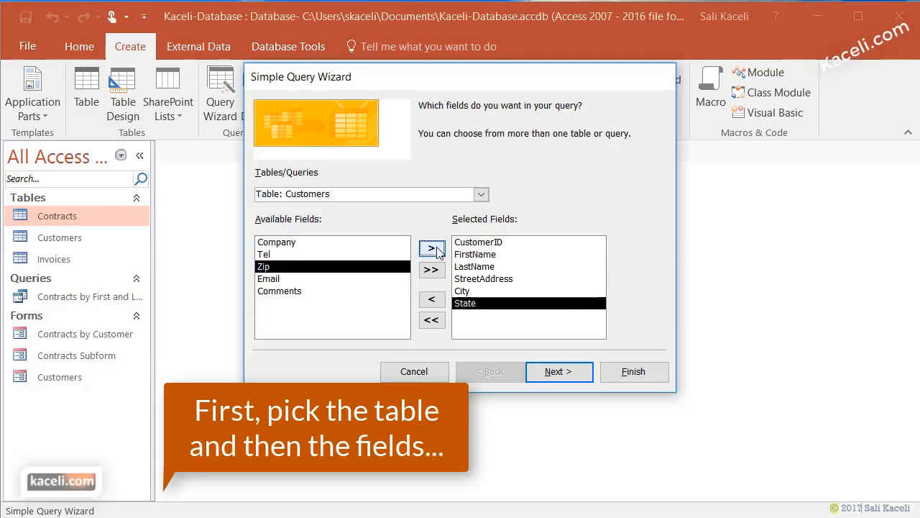
{"action": "left_click", "coordinate": [433, 248]}
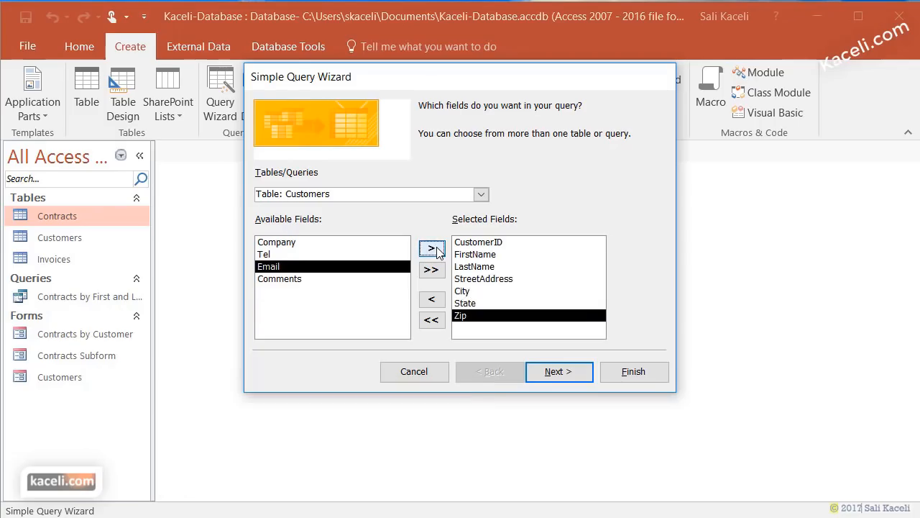
- Add Contract Num, Contract Amt, Signing Date and Contract Type from the Contracts table
{"action": "left_click", "coordinate": [487, 193]}
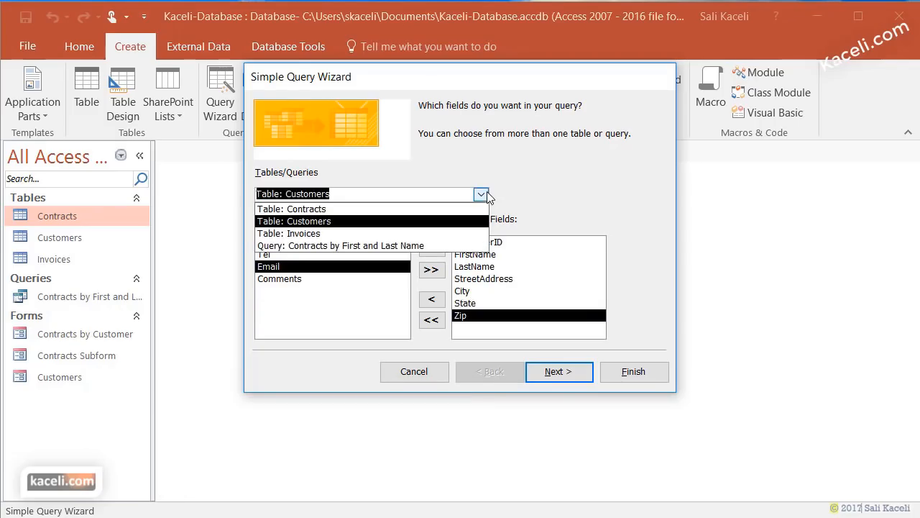
{"action": "left_click", "coordinate": [342, 209]}
{"action": "left_click", "coordinate": [310, 243]}
{"action": "left_click", "coordinate": [432, 248]}
{"action": "left_click", "coordinate": [340, 255]}
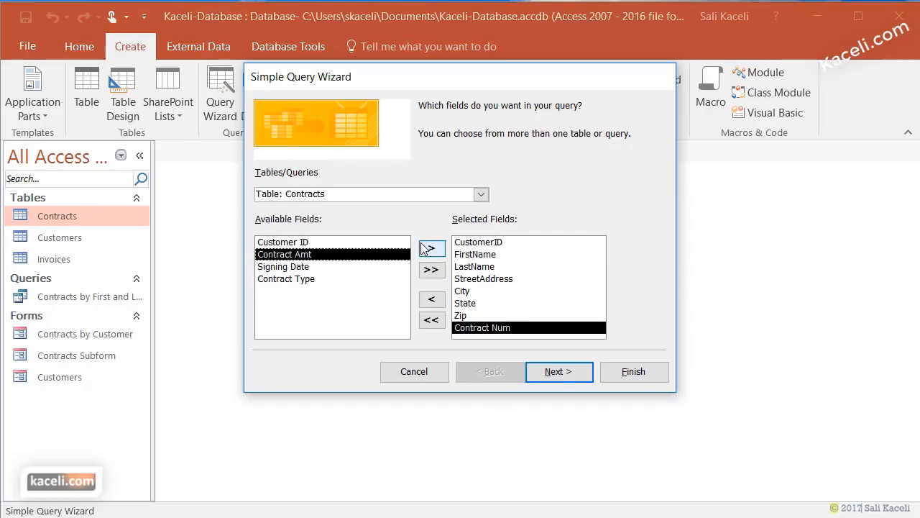
{"action": "left_click", "coordinate": [431, 249]}
{"action": "left_click", "coordinate": [432, 249]}
{"action": "left_click", "coordinate": [431, 249]}
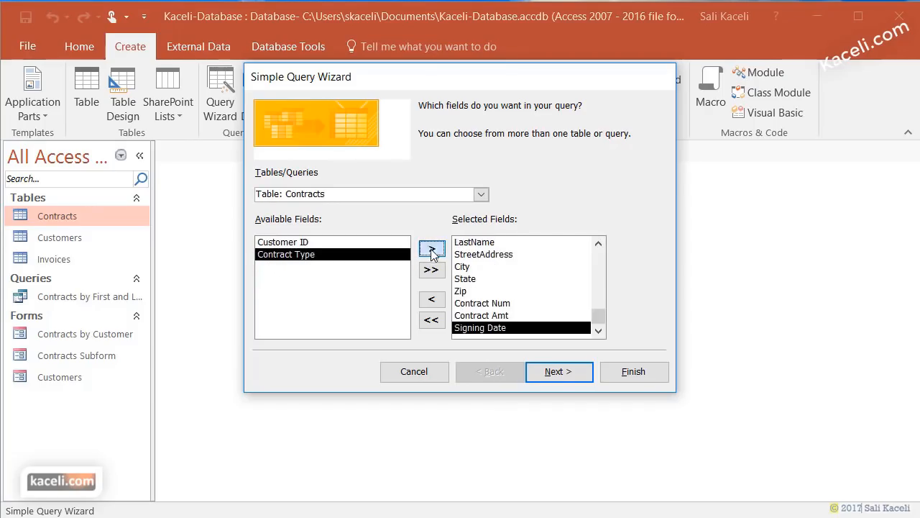
- Keep it a detail query titled 'Customers and Contracts' and finish to view results
{"action": "left_click", "coordinate": [558, 372]}
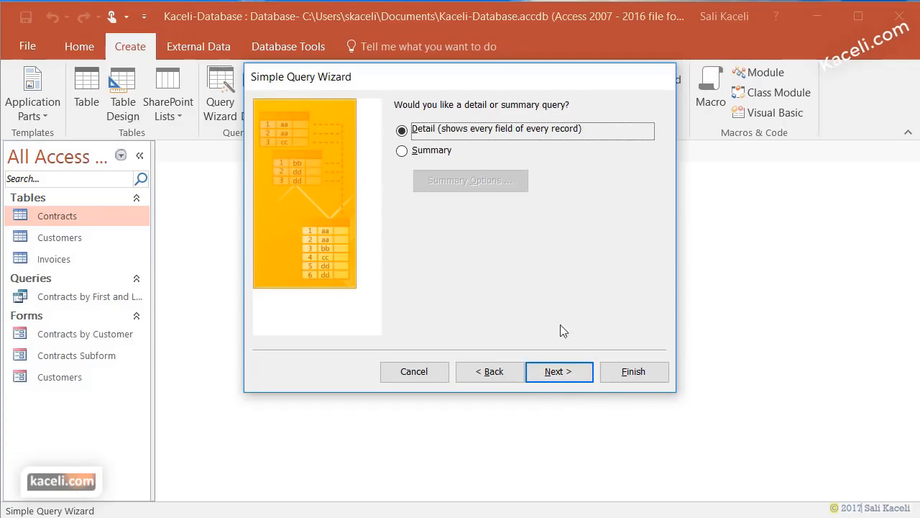
{"action": "left_click", "coordinate": [571, 371]}
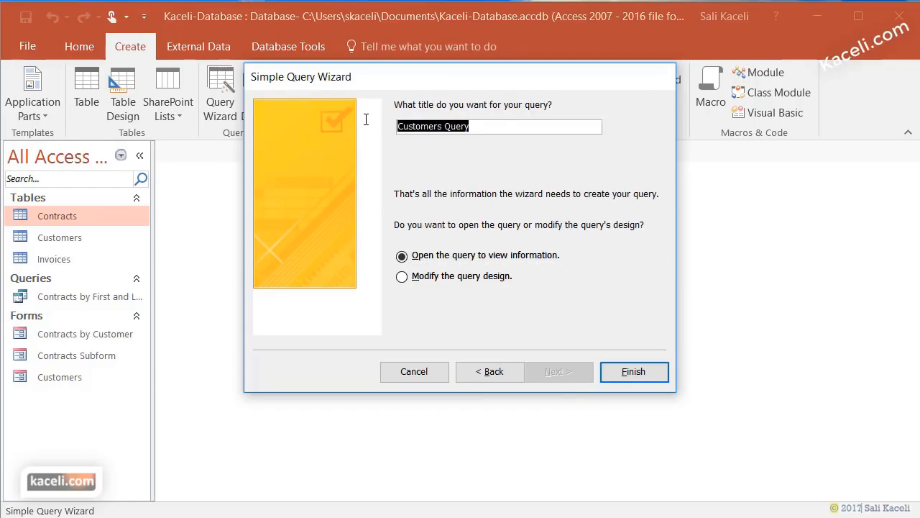
{"action": "type", "text": "Customers and Contracts"}
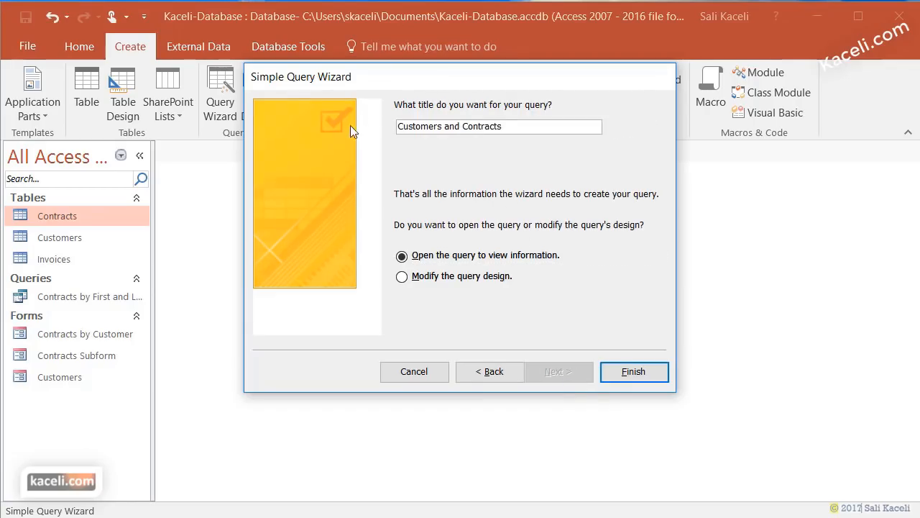
{"action": "left_click", "coordinate": [620, 375]}
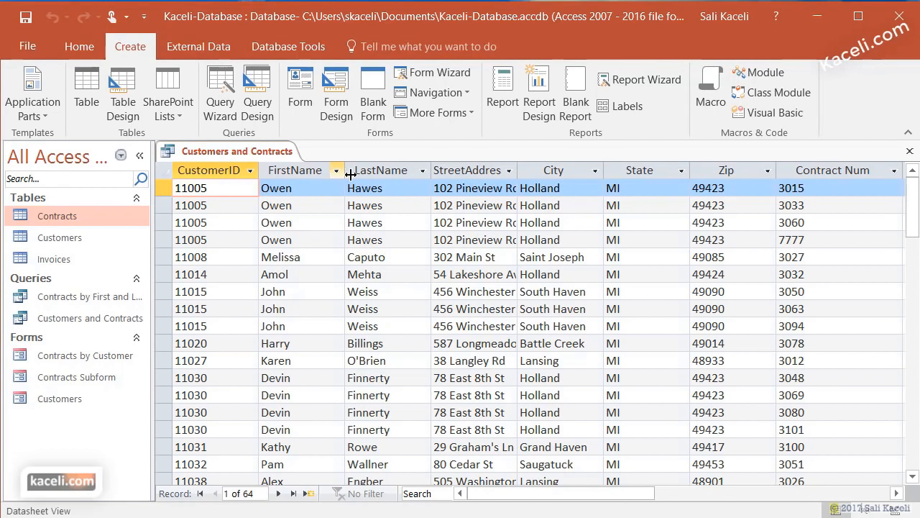
- Widen the Contract Type column, then close the query saving the layout change
{"action": "left_click_drag", "start_coordinate": [576, 496], "coordinate": [740, 496]}
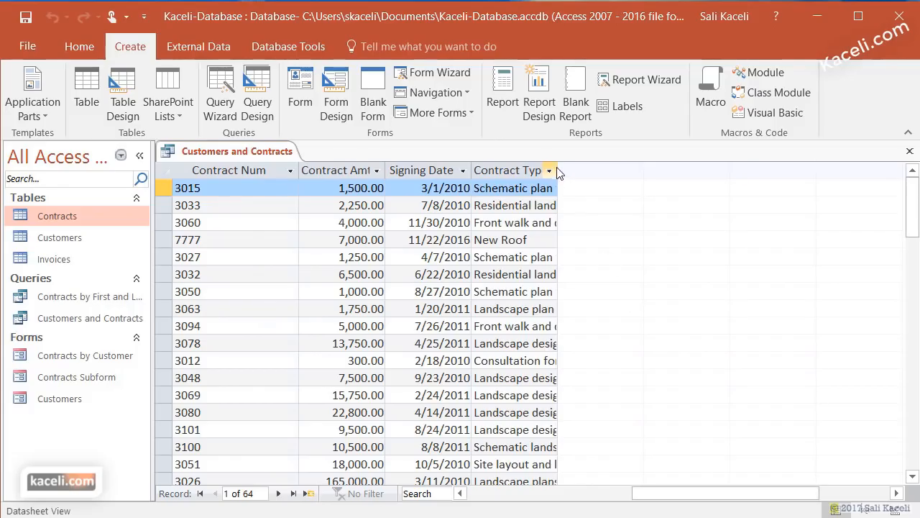
{"action": "left_click_drag", "start_coordinate": [558, 170], "coordinate": [735, 172]}
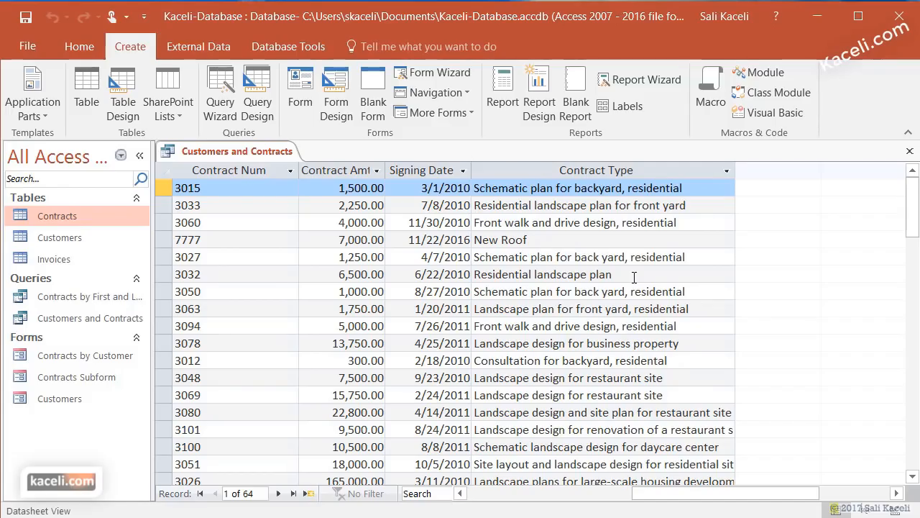
{"action": "left_click", "coordinate": [910, 152]}
{"action": "left_click", "coordinate": [629, 429]}
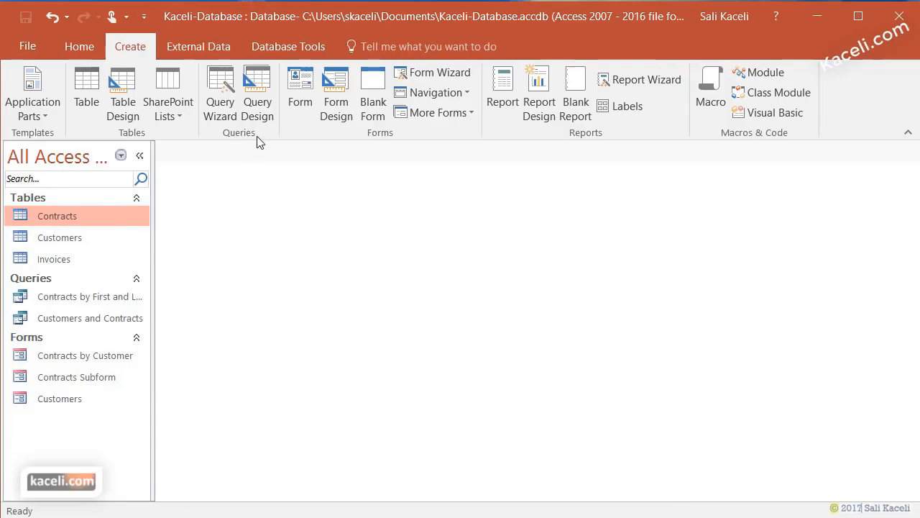
- Start a new Simple Query Wizard and add all five Contracts fields
{"action": "left_click", "coordinate": [222, 85]}
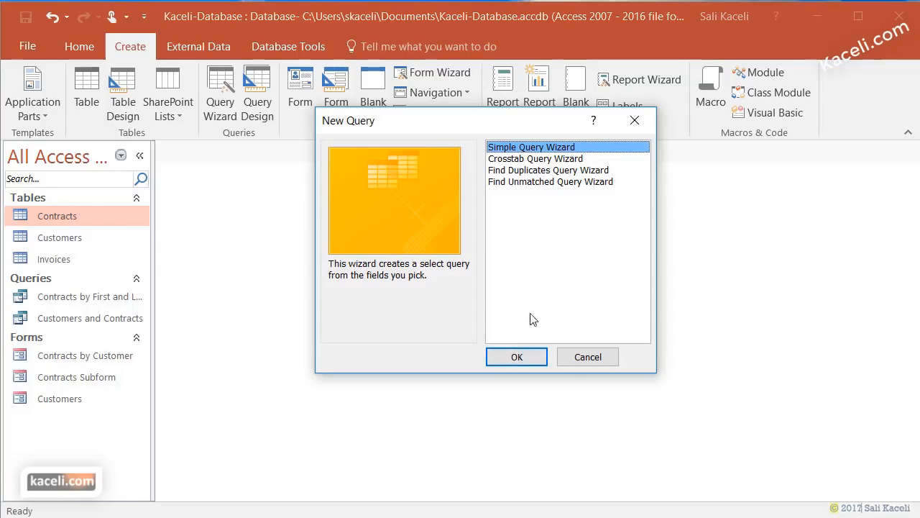
{"action": "left_click", "coordinate": [516, 357]}
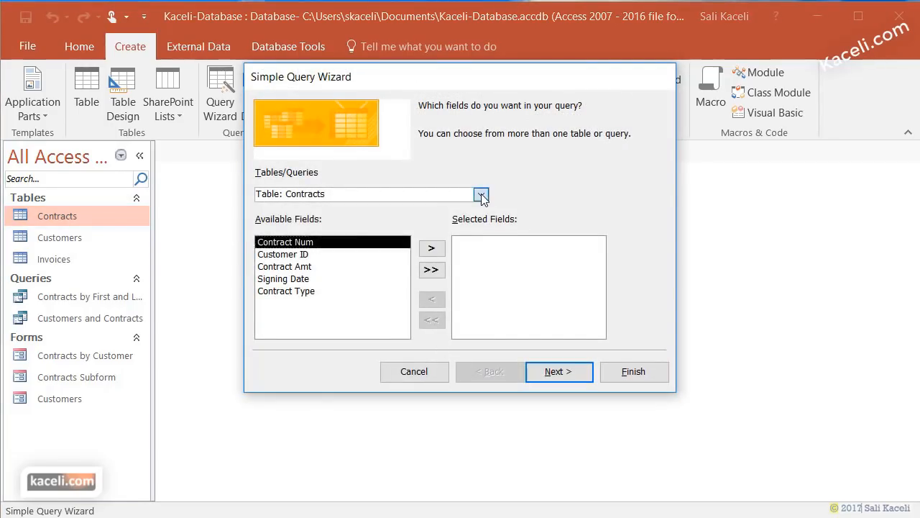
{"action": "left_click", "coordinate": [479, 194]}
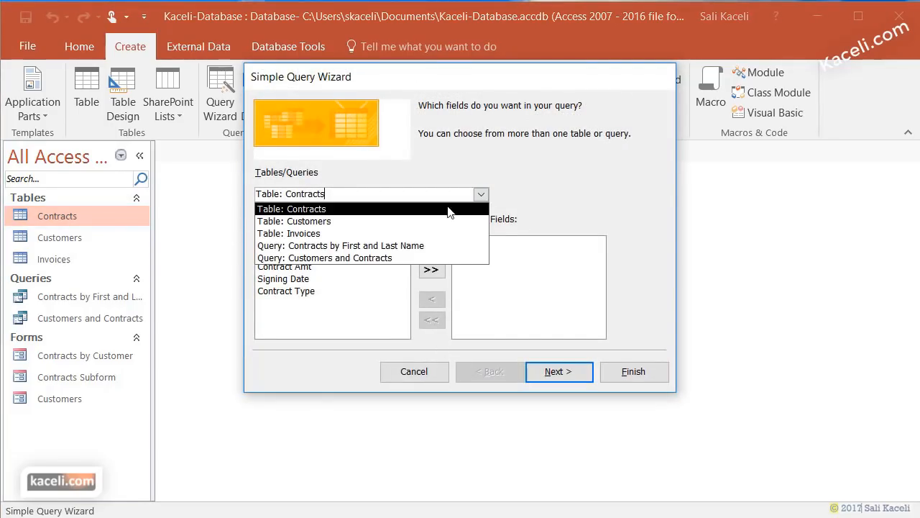
{"action": "left_click", "coordinate": [343, 210]}
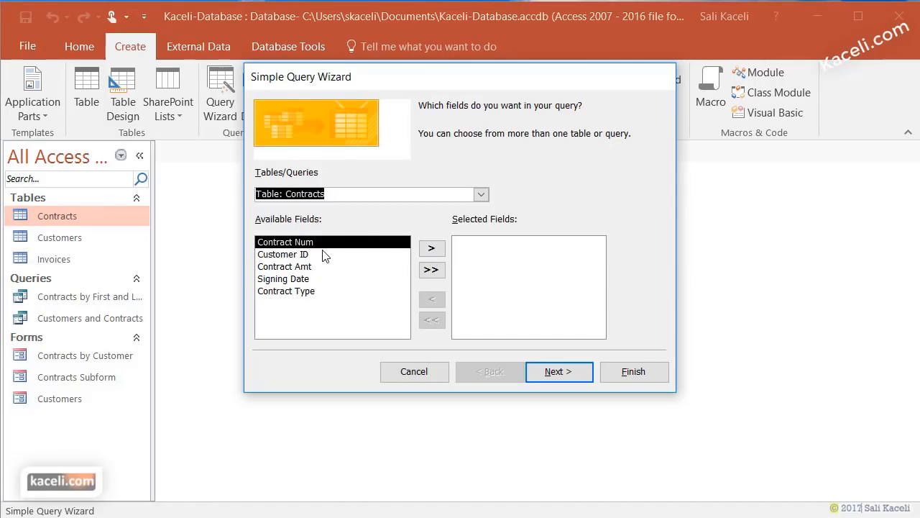
{"action": "left_click", "coordinate": [429, 251]}
{"action": "left_click", "coordinate": [428, 251]}
{"action": "left_click", "coordinate": [428, 251]}
{"action": "left_click", "coordinate": [428, 251]}
{"action": "left_click", "coordinate": [429, 251]}
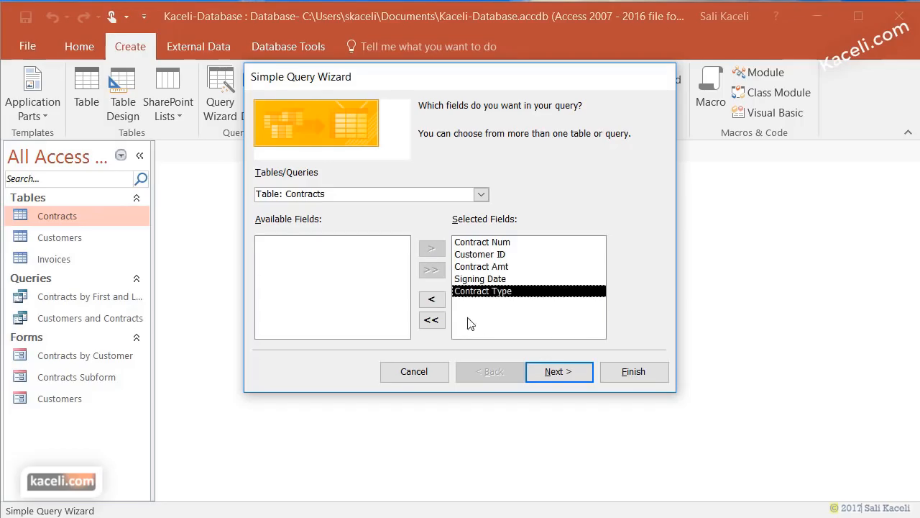
- Add Invoice Num, Invoice Date, Invoice Item, Invoice Amt and Invoice Paid from Invoices, skipping Contract Num
{"action": "left_click", "coordinate": [481, 194]}
{"action": "left_click", "coordinate": [375, 233]}
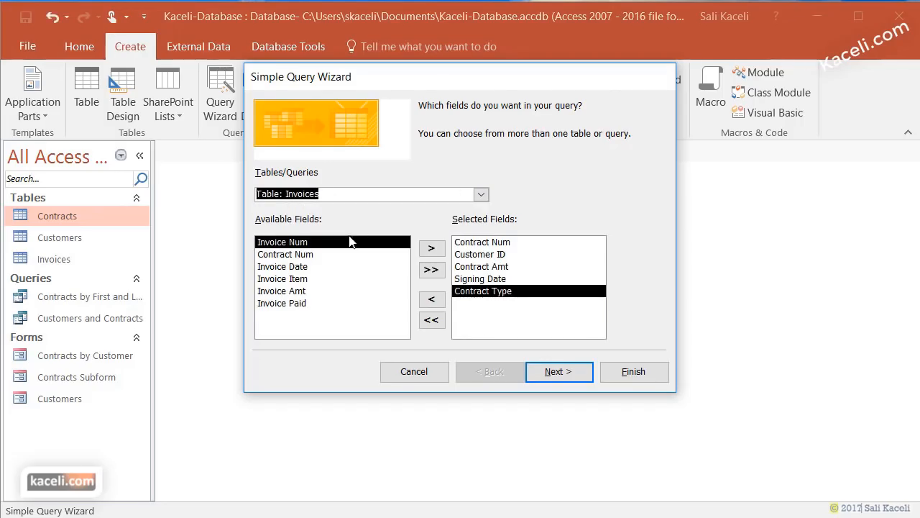
{"action": "left_click", "coordinate": [430, 248]}
{"action": "left_click", "coordinate": [320, 255]}
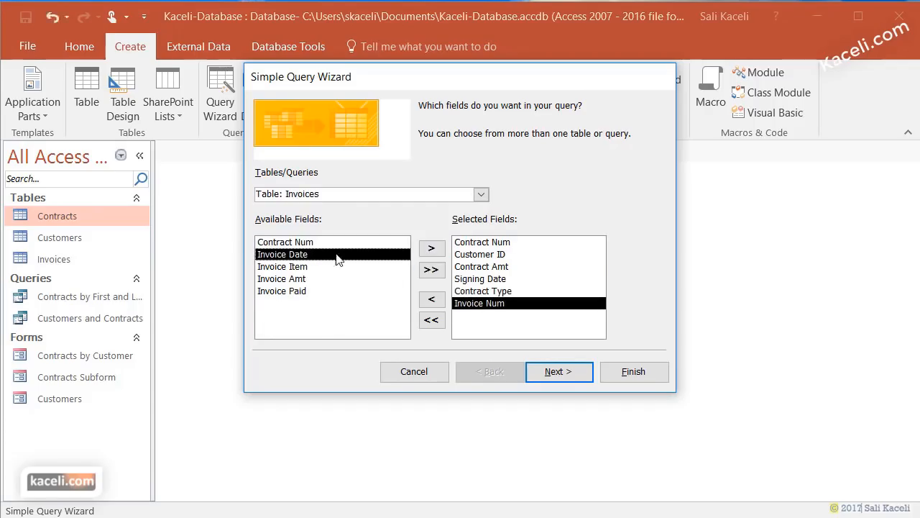
{"action": "left_click", "coordinate": [431, 248]}
{"action": "left_click", "coordinate": [432, 249]}
{"action": "left_click", "coordinate": [431, 249]}
{"action": "left_click", "coordinate": [431, 249]}
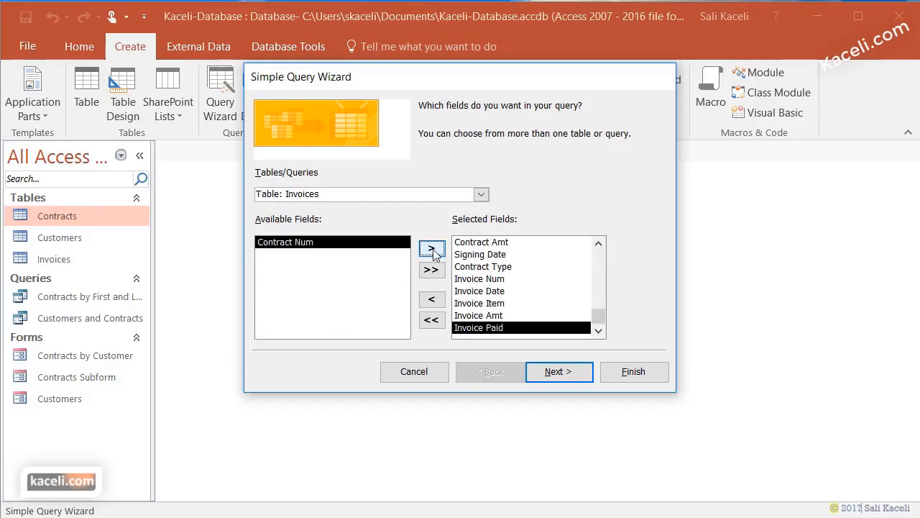
- Keep it a detail query titled 'Invoices and Contracts' and finish to open it
{"action": "left_click", "coordinate": [558, 377]}
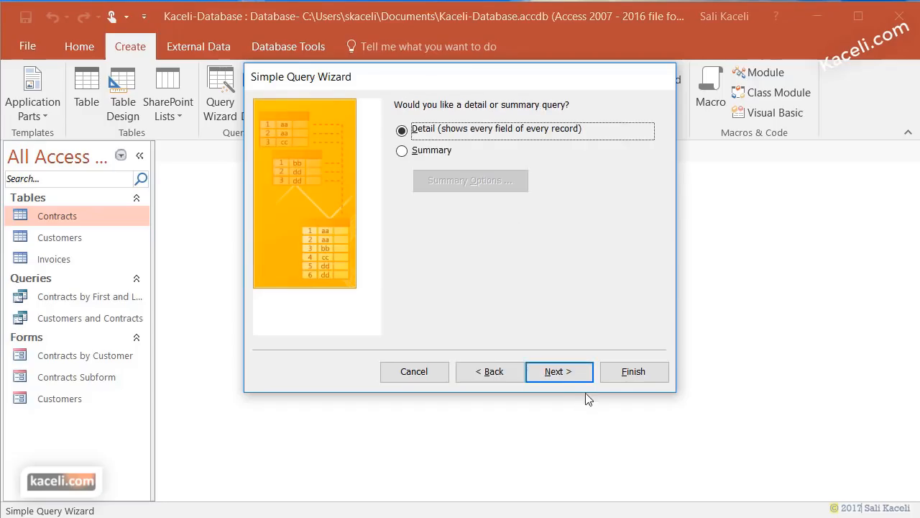
{"action": "left_click", "coordinate": [568, 374]}
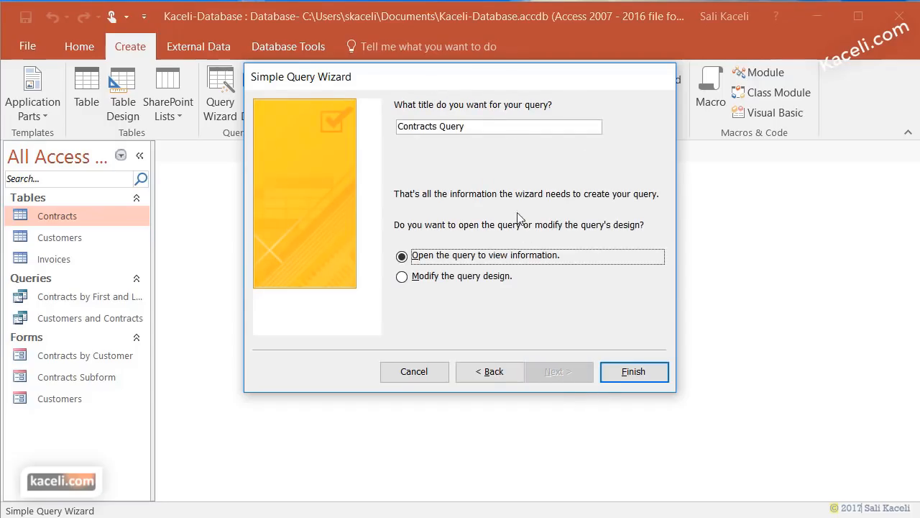
{"action": "left_click_drag", "start_coordinate": [483, 126], "coordinate": [347, 126]}
{"action": "type", "text": "Invoices and Contracts"}
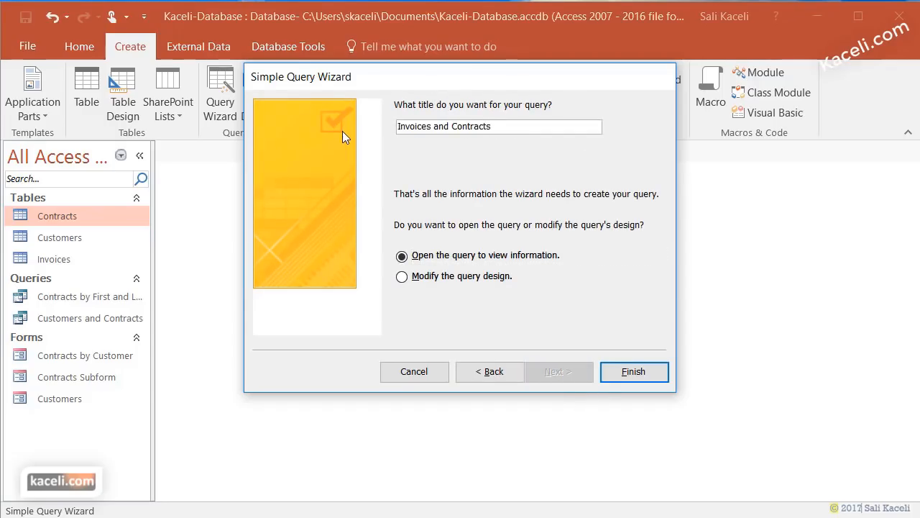
{"action": "left_click", "coordinate": [655, 374]}
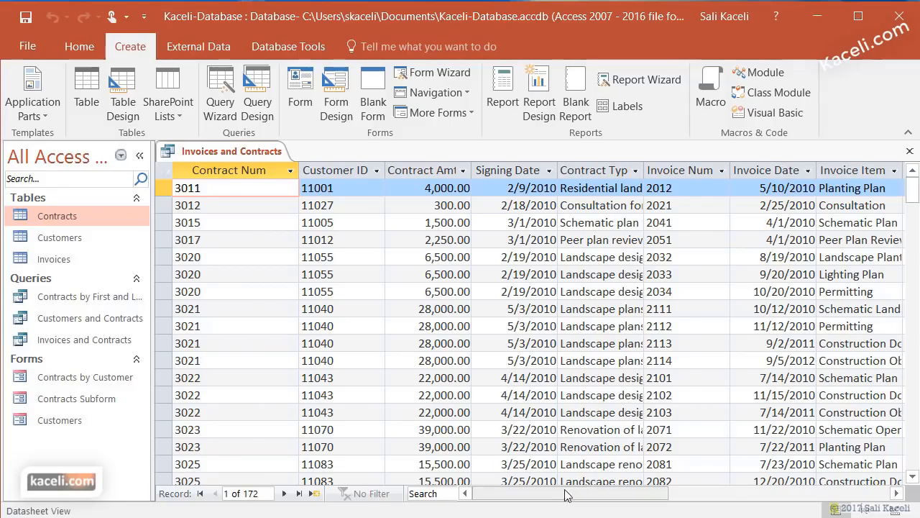
- Scroll the Invoices and Contracts datasheet right to view the invoice columns
{"action": "left_click_drag", "start_coordinate": [567, 493], "coordinate": [631, 496]}
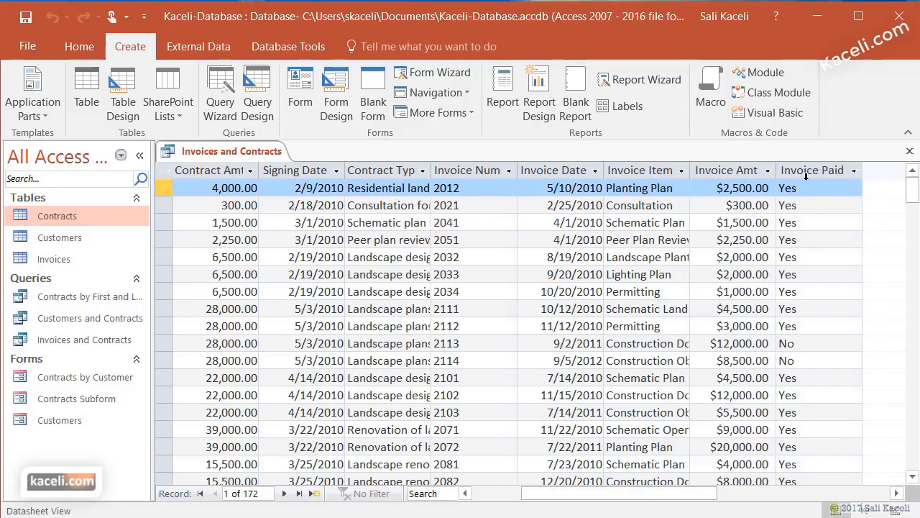
{"action": "scroll", "coordinate": [702, 239], "scroll_direction": "right", "scroll_amount": 1}
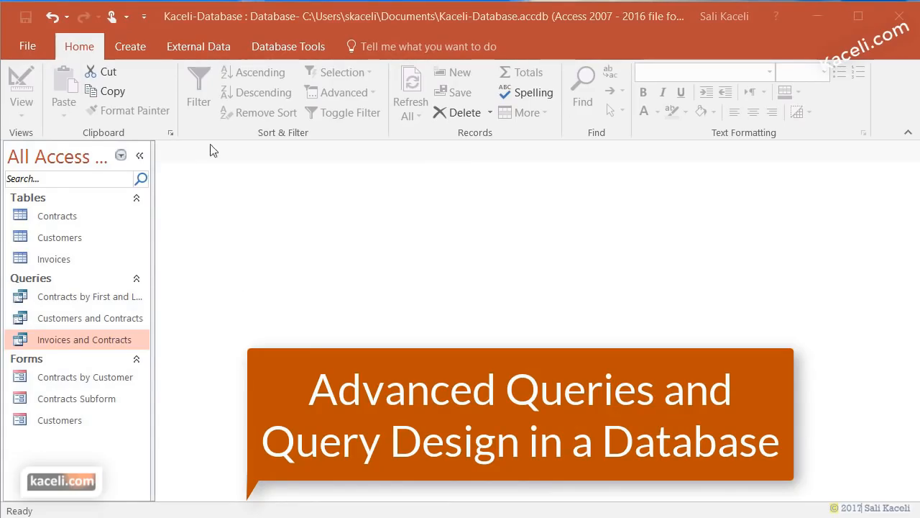
- Bring up the Create ribbon commands in the Access window
{"action": "left_click", "coordinate": [145, 49]}
{"action": "left_click", "coordinate": [138, 51]}
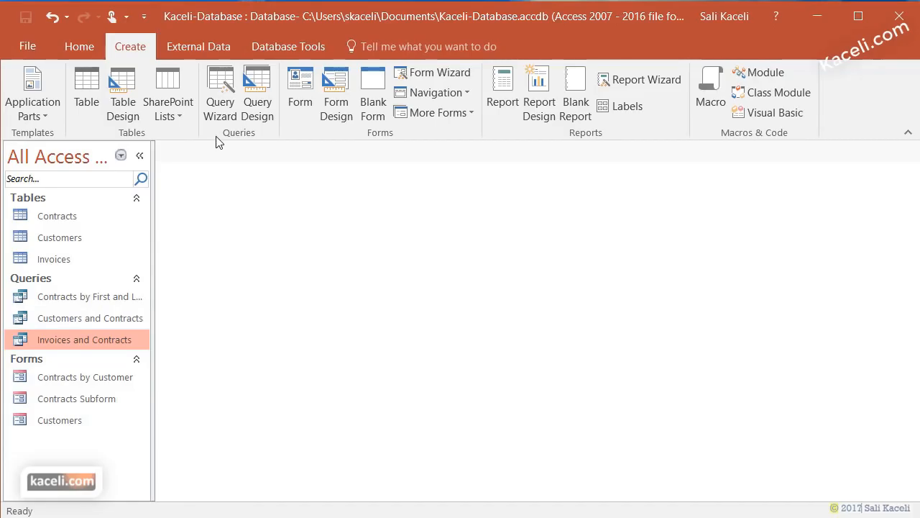
- Start a new query design containing the Contracts, Customers and Invoices tables
{"action": "left_click", "coordinate": [263, 87]}
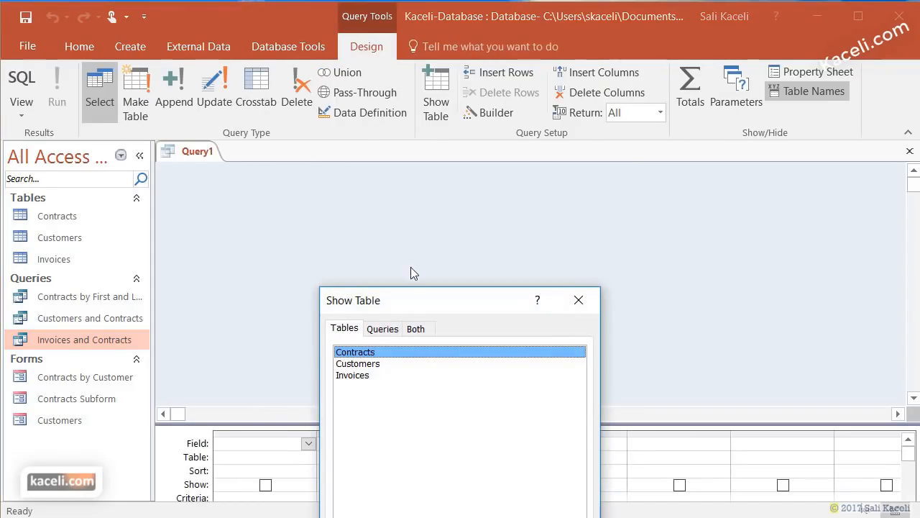
{"action": "left_click_drag", "start_coordinate": [413, 298], "coordinate": [443, 45]}
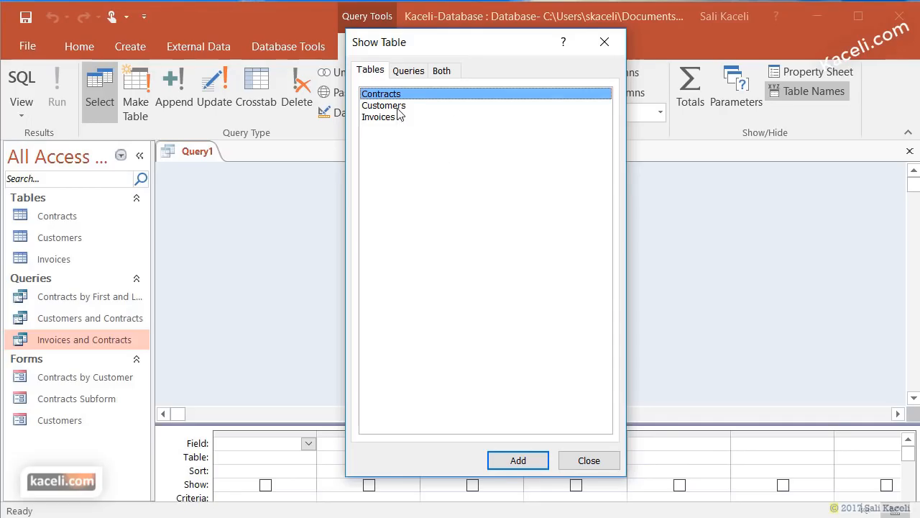
{"action": "left_click", "coordinate": [519, 460]}
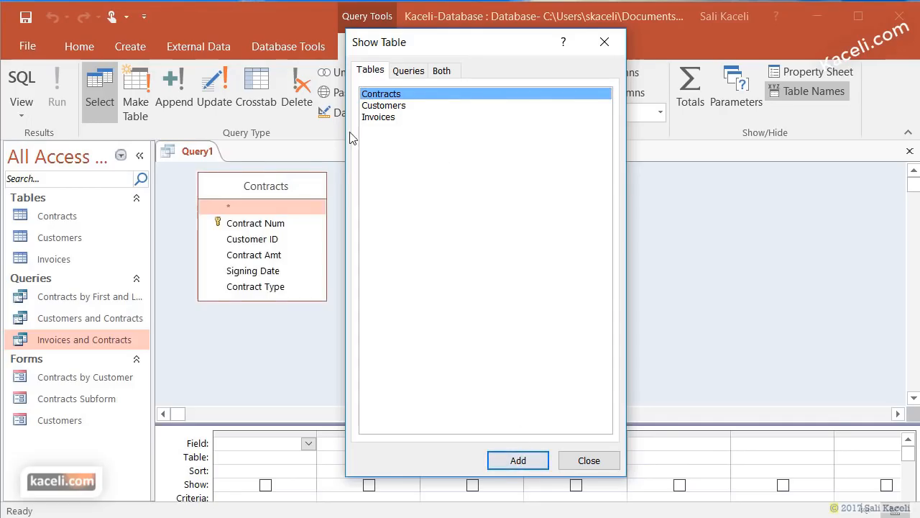
{"action": "left_click", "coordinate": [377, 106]}
{"action": "left_click", "coordinate": [518, 460]}
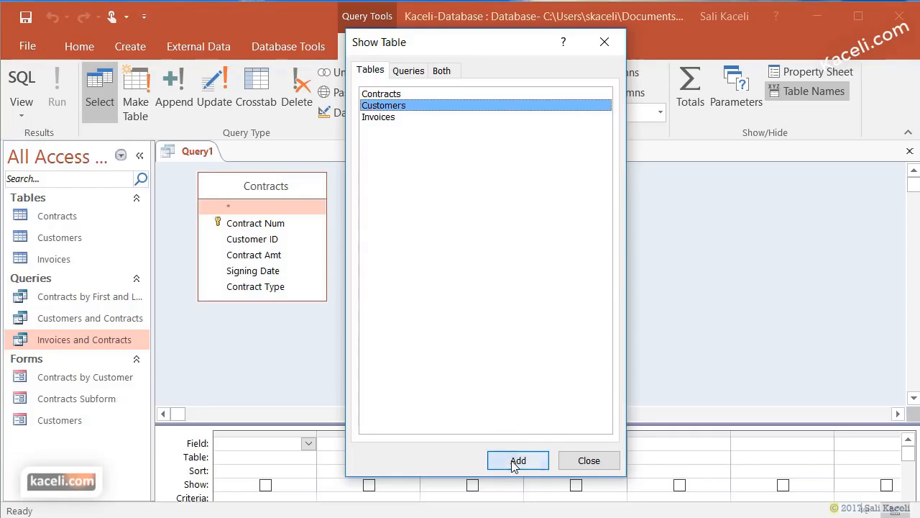
{"action": "left_click", "coordinate": [589, 460]}
- Arrange Customers at left and Contracts in the middle, enlarging Customers and the field grid
{"action": "left_click_drag", "start_coordinate": [488, 180], "coordinate": [449, 191]}
{"action": "left_click_drag", "start_coordinate": [232, 213], "coordinate": [272, 188]}
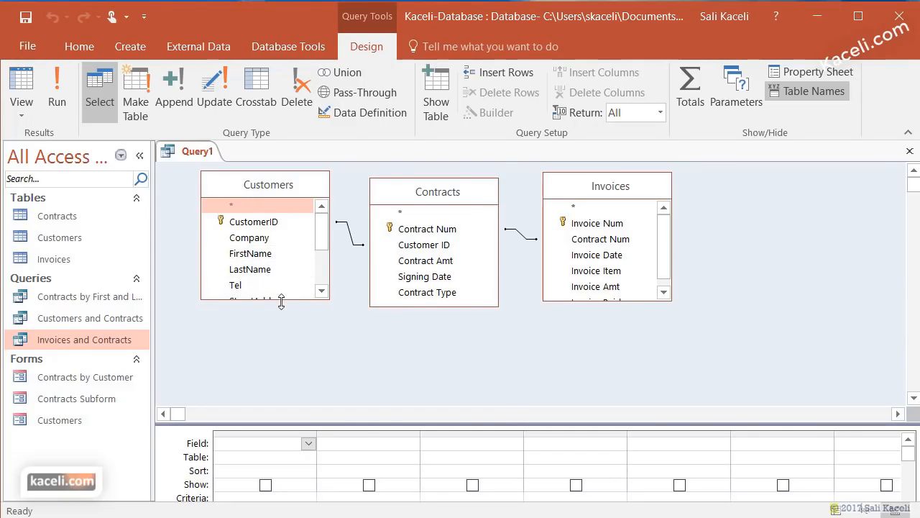
{"action": "left_click_drag", "start_coordinate": [280, 299], "coordinate": [282, 329]}
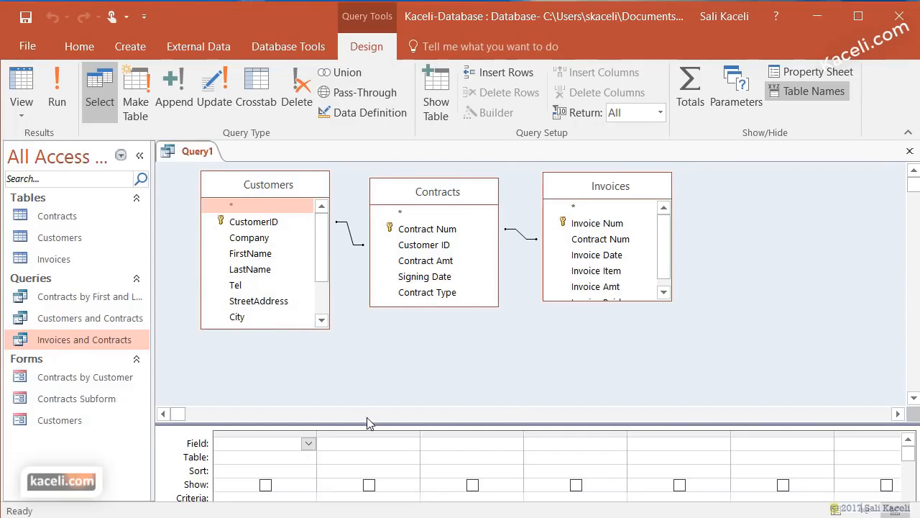
{"action": "left_click_drag", "start_coordinate": [367, 422], "coordinate": [366, 361]}
{"action": "left_click", "coordinate": [258, 255]}
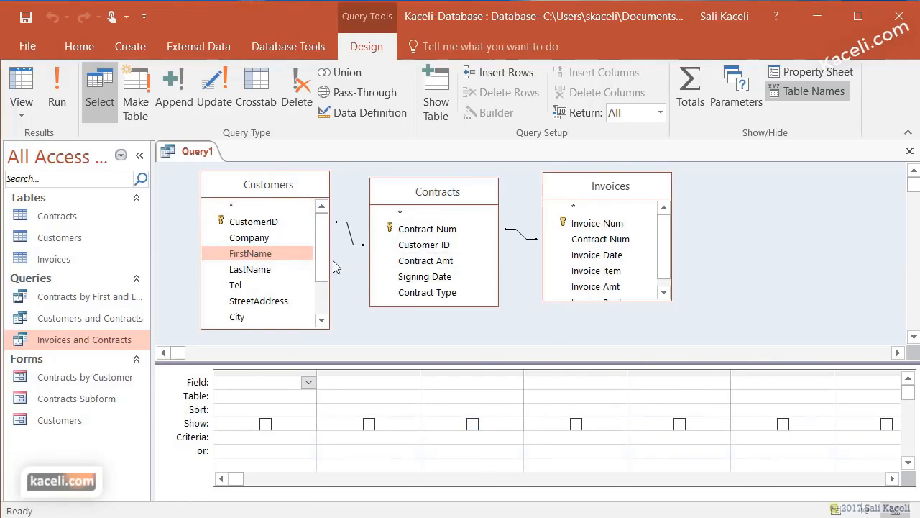
- Place LastName, FirstName, then Invoice Num, Contract Num, Invoice Item, Invoice Amt and Invoice Paid in the grid
{"action": "left_click_drag", "start_coordinate": [261, 257], "coordinate": [260, 400]}
{"action": "left_click_drag", "start_coordinate": [253, 262], "coordinate": [248, 422]}
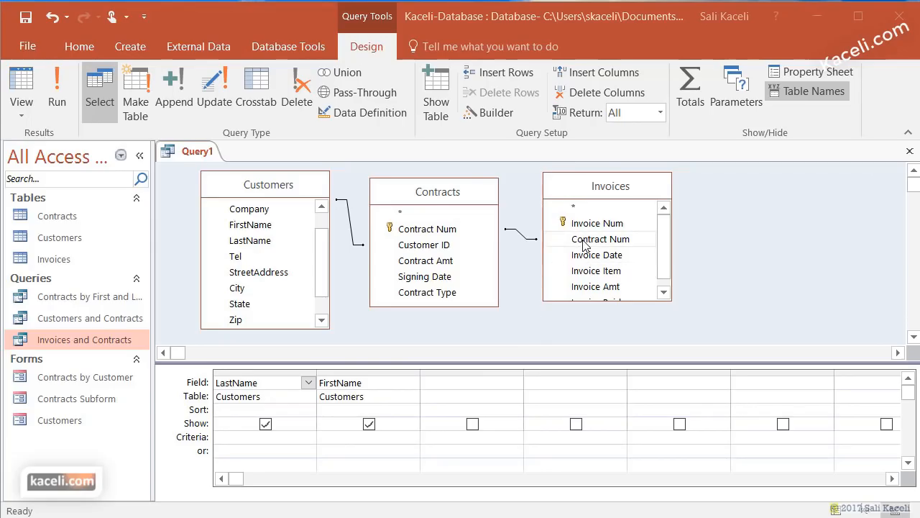
{"action": "left_click_drag", "start_coordinate": [598, 223], "coordinate": [457, 383]}
{"action": "left_click", "coordinate": [619, 246]}
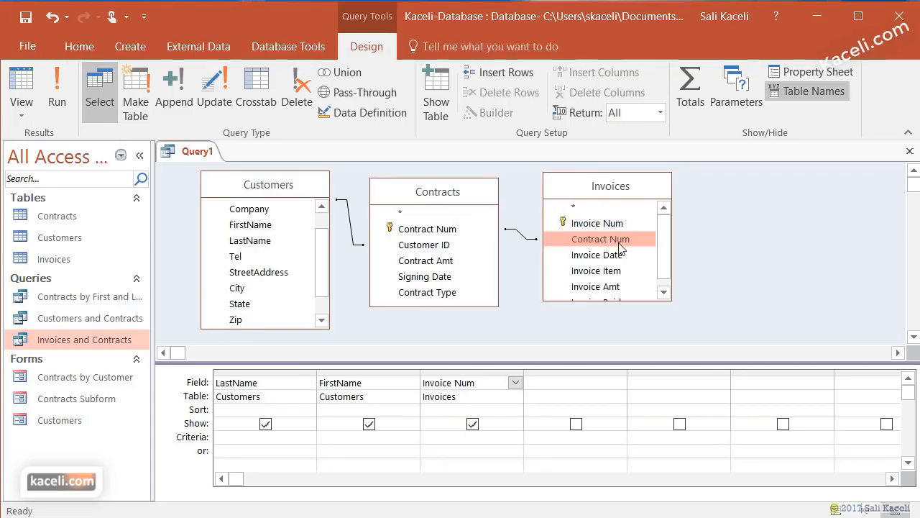
{"action": "double_click", "coordinate": [620, 246]}
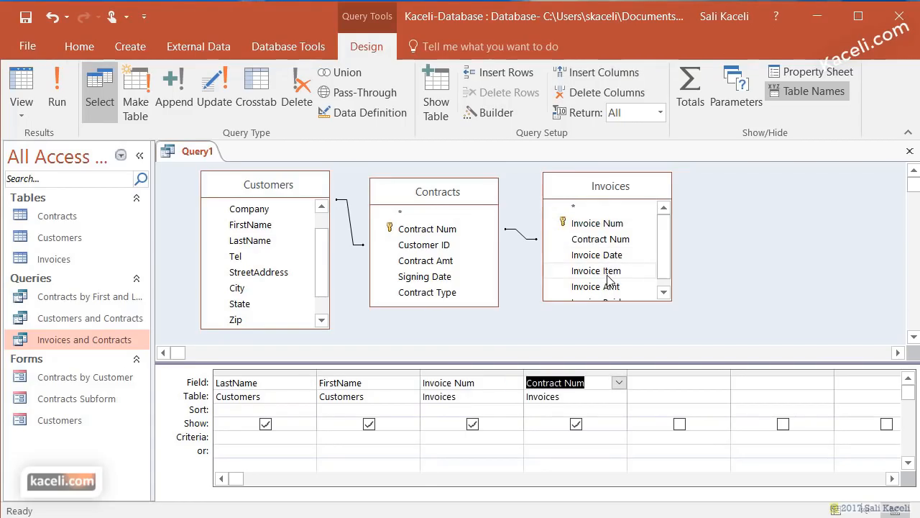
{"action": "double_click", "coordinate": [608, 272]}
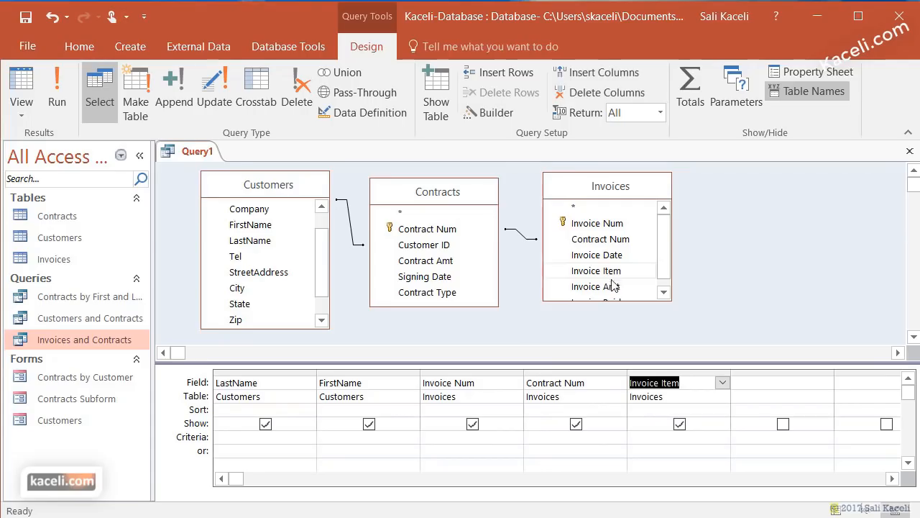
{"action": "double_click", "coordinate": [612, 287]}
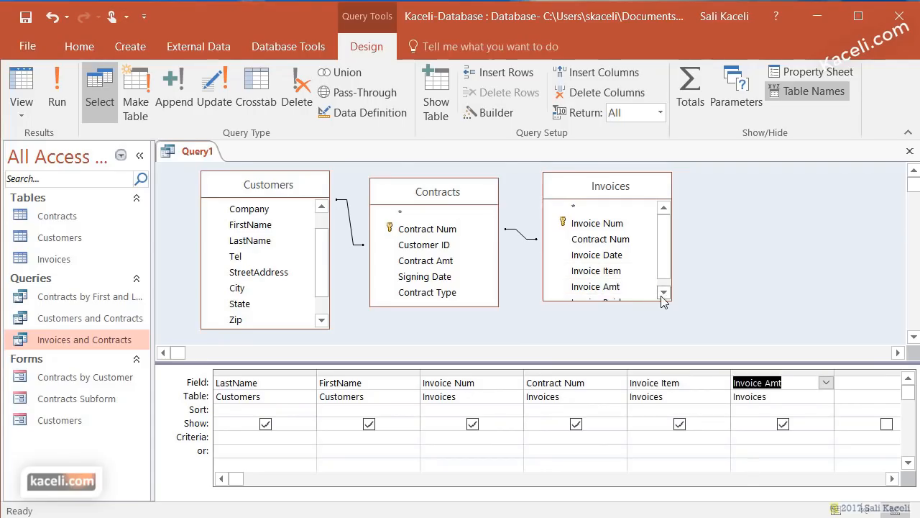
{"action": "left_click", "coordinate": [663, 292]}
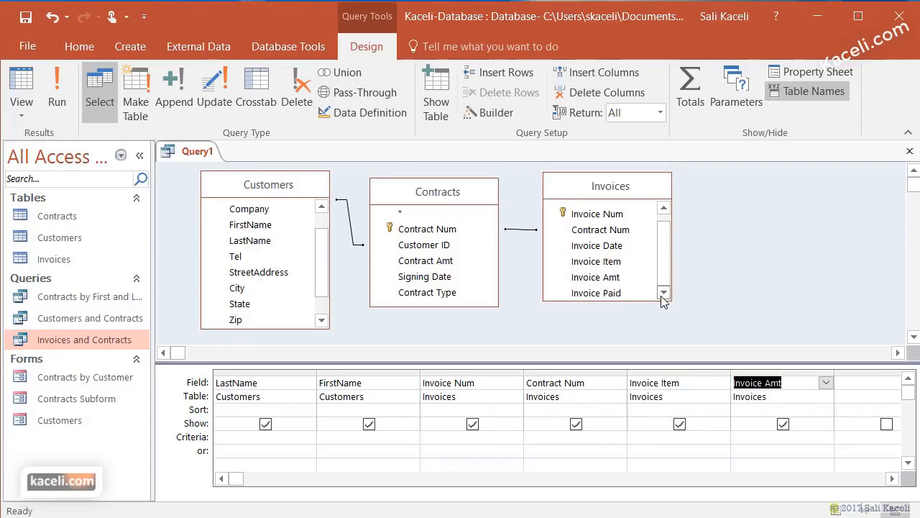
{"action": "double_click", "coordinate": [608, 293]}
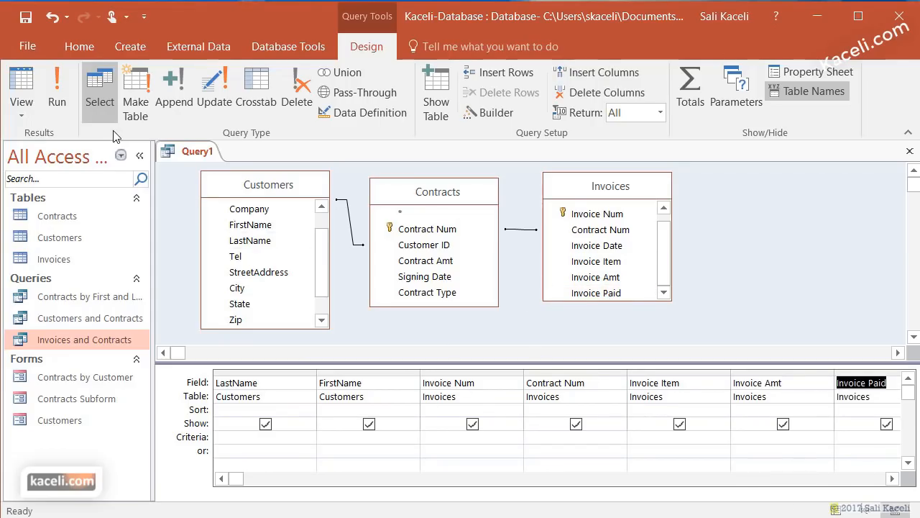
{"action": "left_click", "coordinate": [58, 93]}
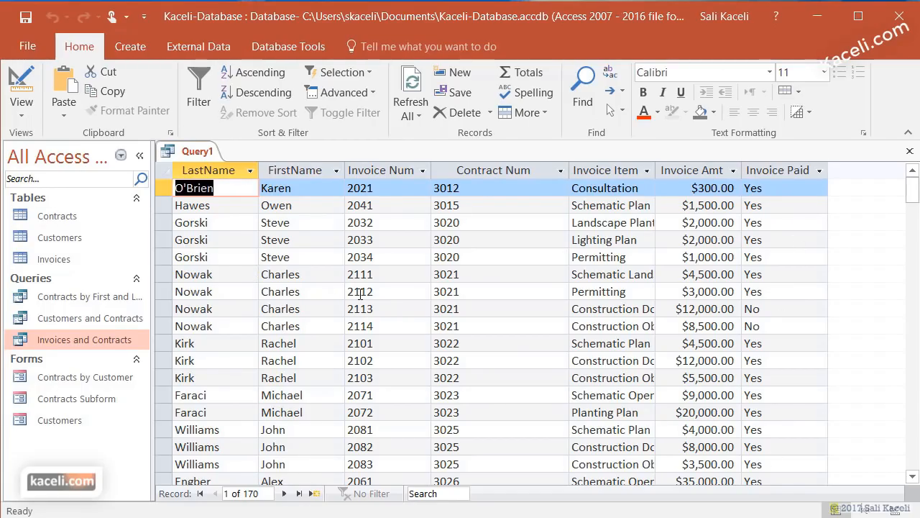
{"action": "left_click", "coordinate": [22, 109]}
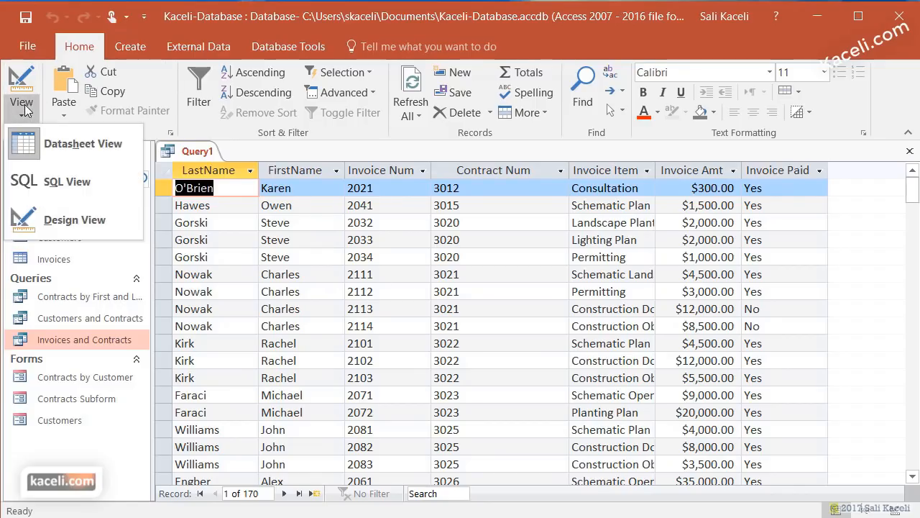
{"action": "left_click", "coordinate": [63, 227]}
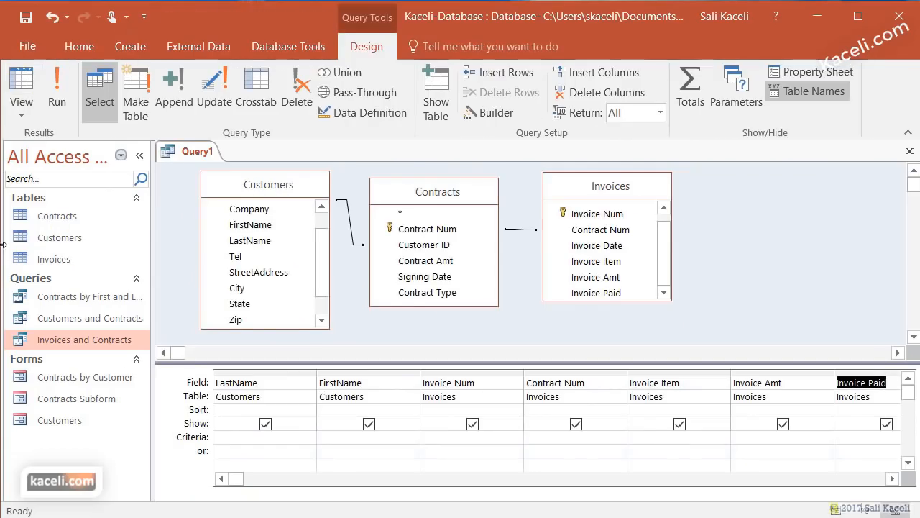
- Move the FirstName column ahead of LastName in the grid and run the query
{"action": "left_click", "coordinate": [282, 372]}
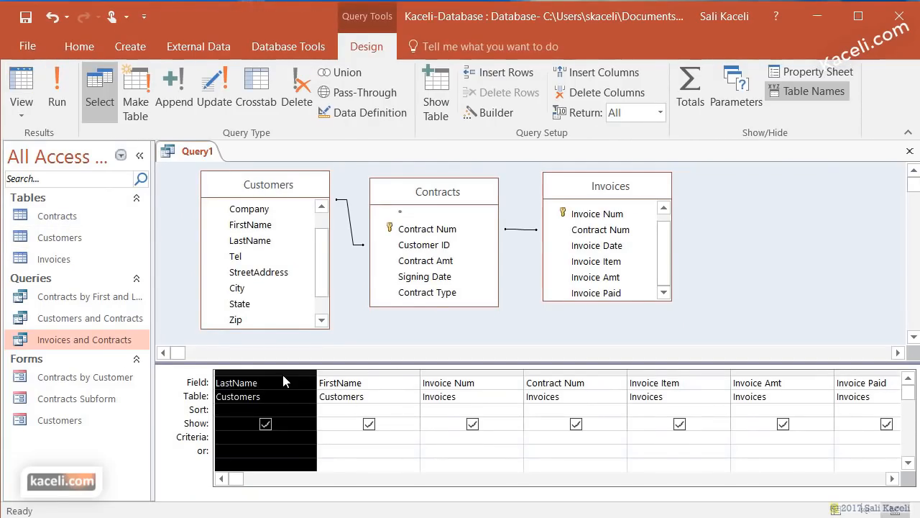
{"action": "left_click", "coordinate": [364, 379]}
{"action": "left_click", "coordinate": [368, 371]}
{"action": "left_click_drag", "start_coordinate": [368, 371], "coordinate": [246, 371]}
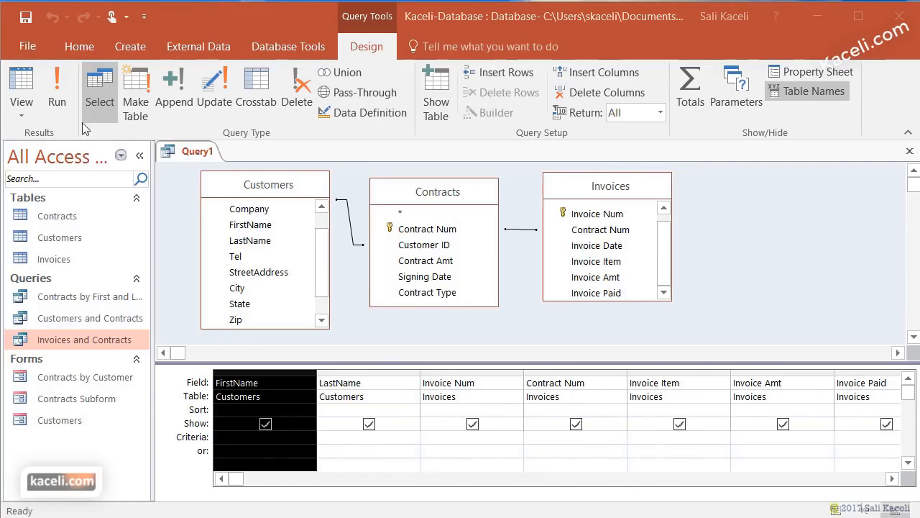
{"action": "left_click", "coordinate": [59, 97]}
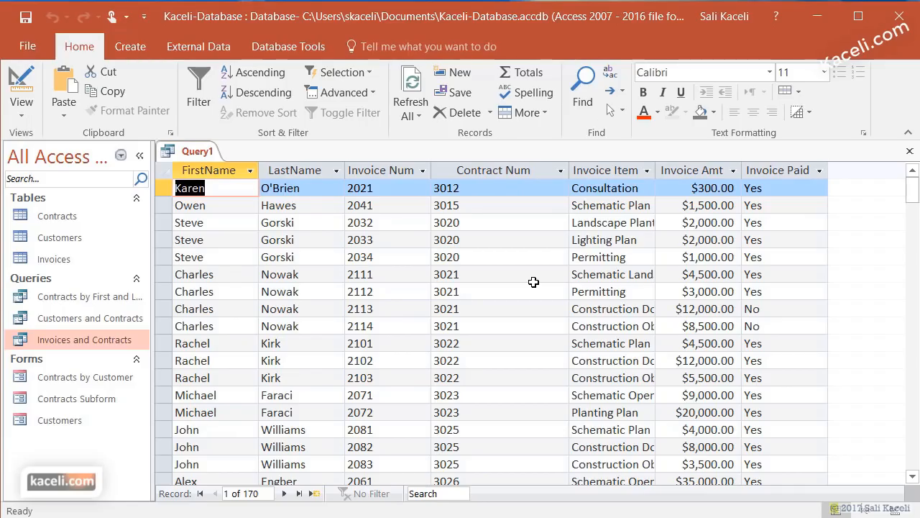
{"action": "left_click", "coordinate": [22, 104]}
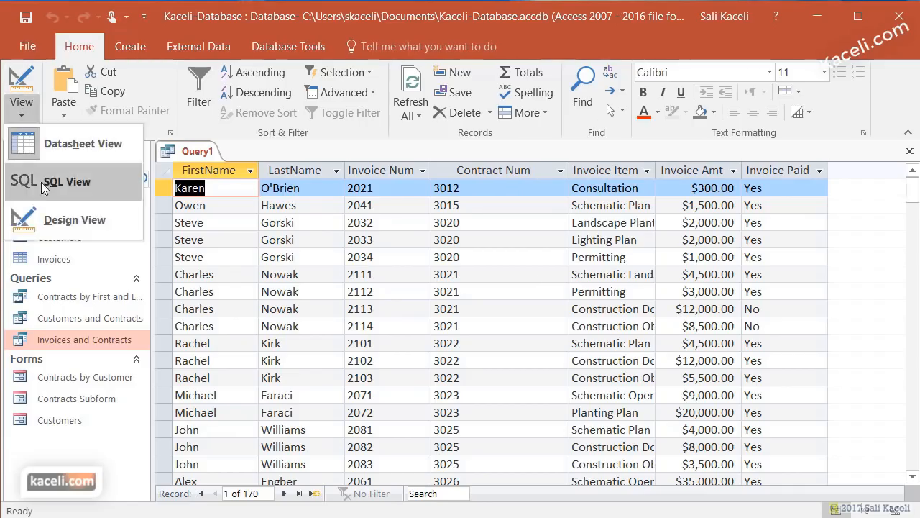
{"action": "left_click", "coordinate": [55, 218]}
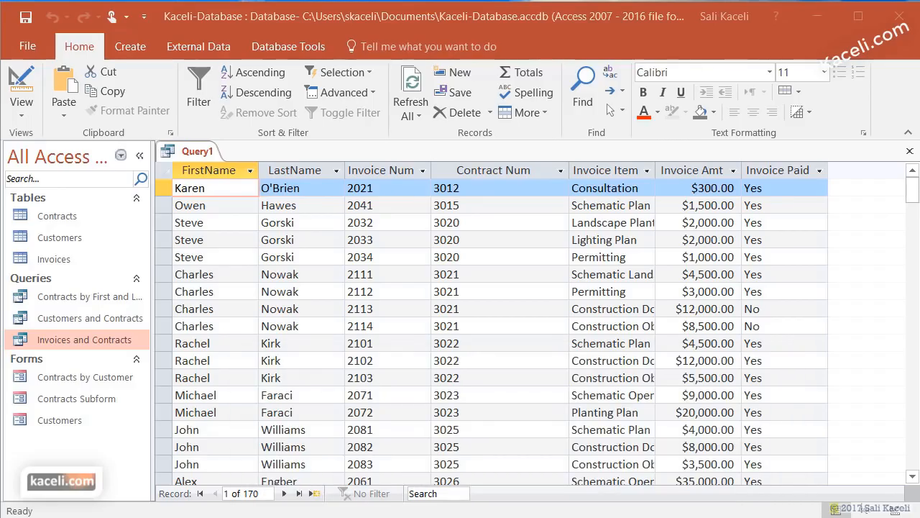
{"action": "left_click", "coordinate": [97, 339]}
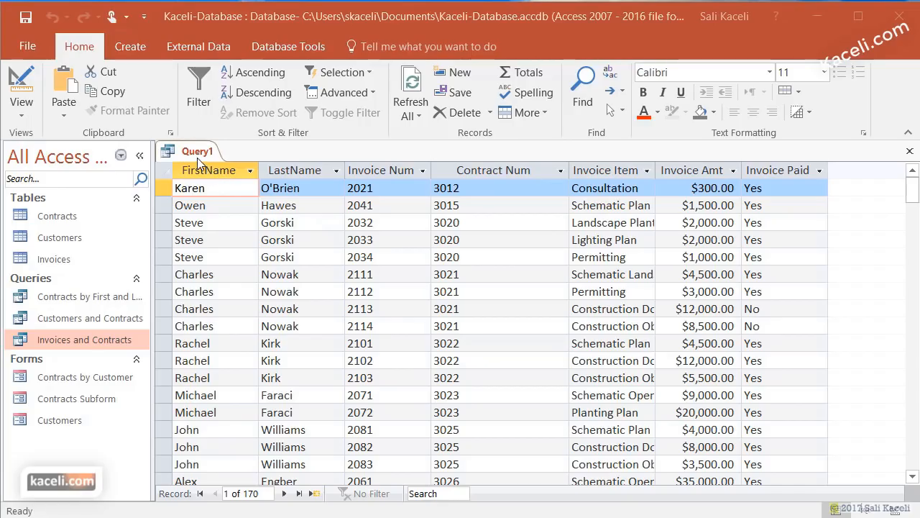
{"action": "left_click", "coordinate": [21, 108]}
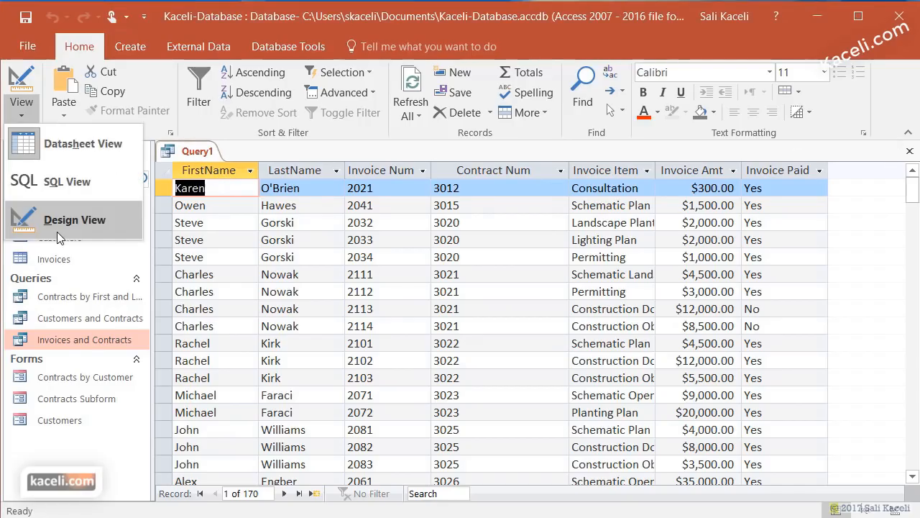
{"action": "left_click", "coordinate": [68, 220]}
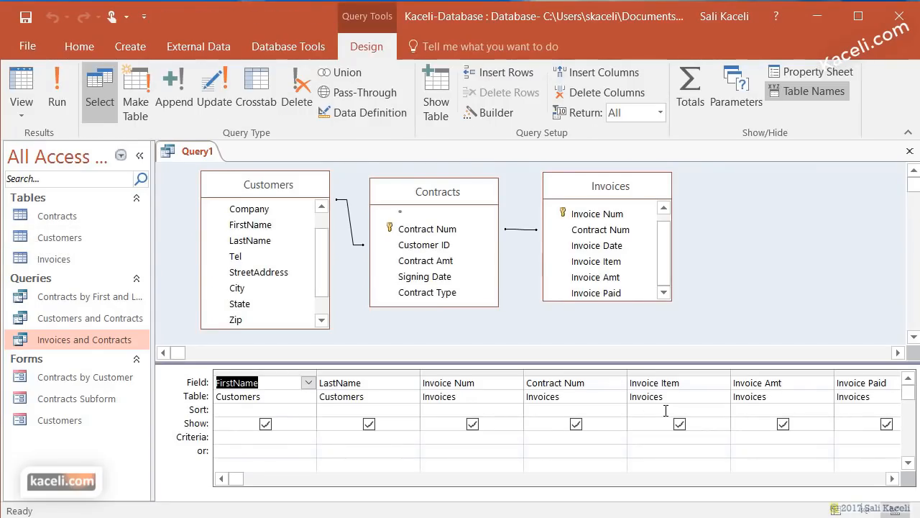
{"action": "left_click", "coordinate": [57, 93]}
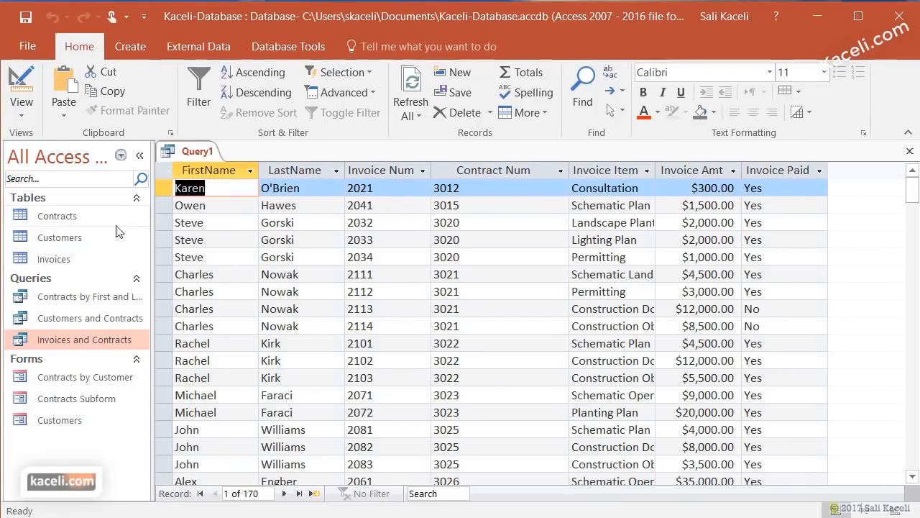
{"action": "double_click", "coordinate": [58, 260]}
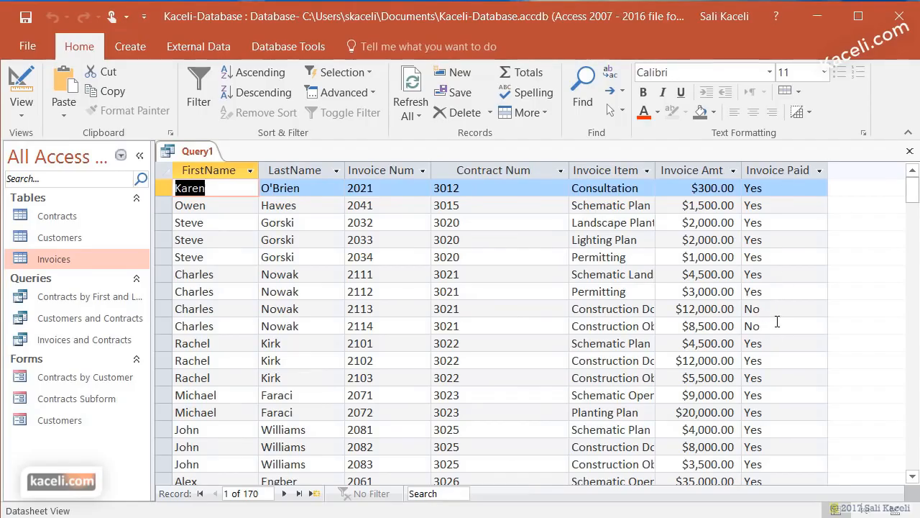
- In Design view, give Invoice Paid the criterion 'No' and clear its Show box
{"action": "left_click", "coordinate": [23, 115]}
{"action": "left_click", "coordinate": [43, 229]}
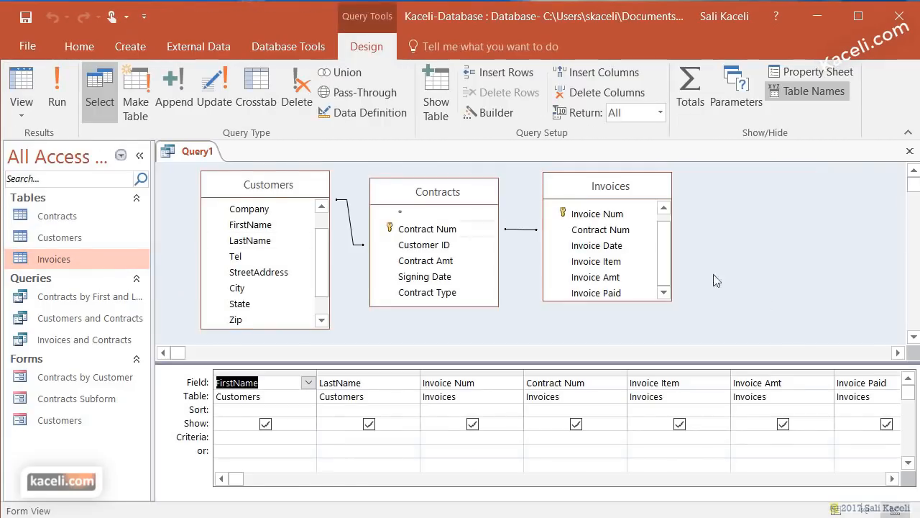
{"action": "left_click", "coordinate": [893, 479]}
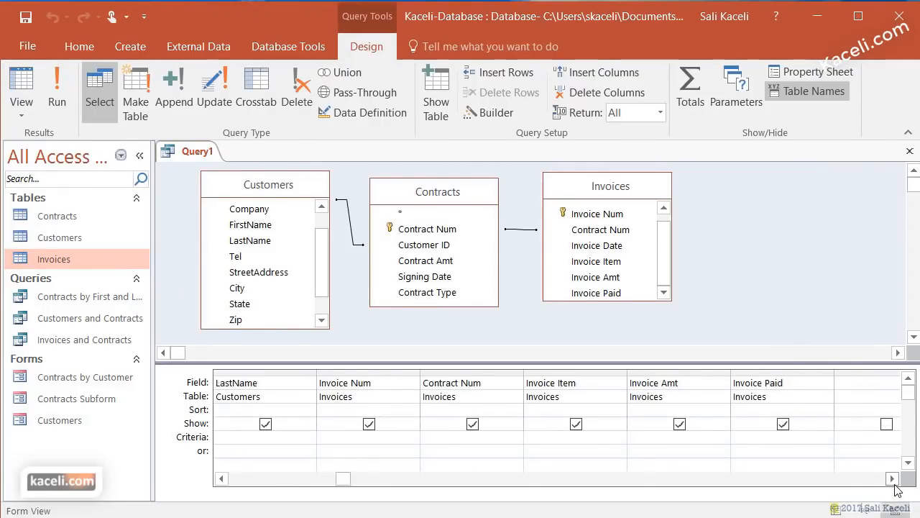
{"action": "left_click", "coordinate": [892, 479]}
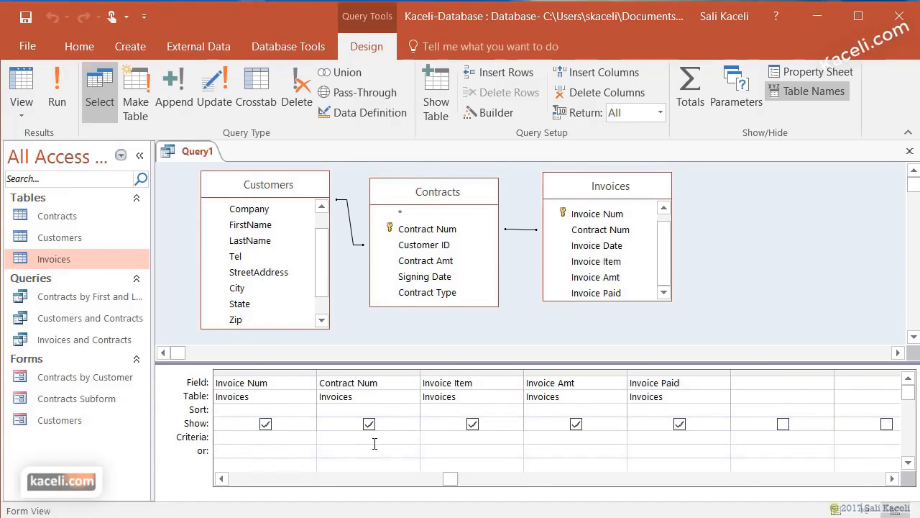
{"action": "left_click", "coordinate": [663, 440]}
{"action": "type", "text": "o"}
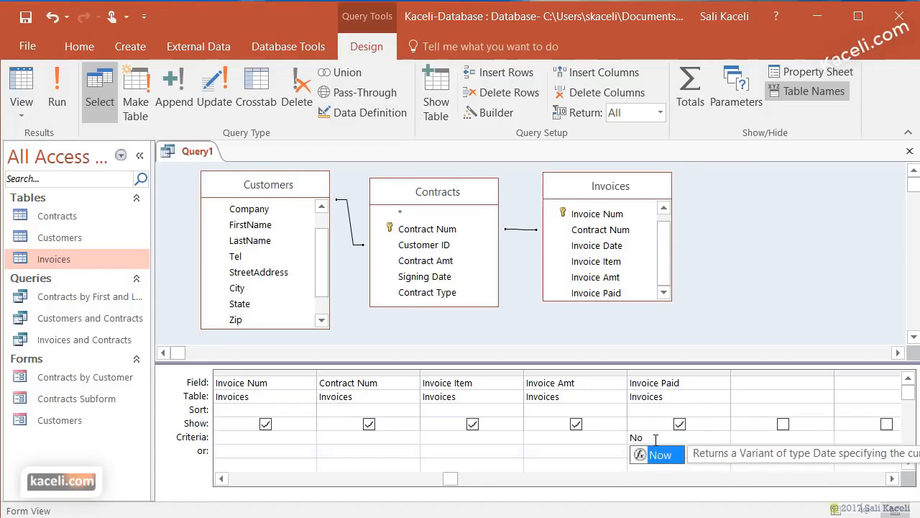
{"action": "left_click", "coordinate": [679, 423]}
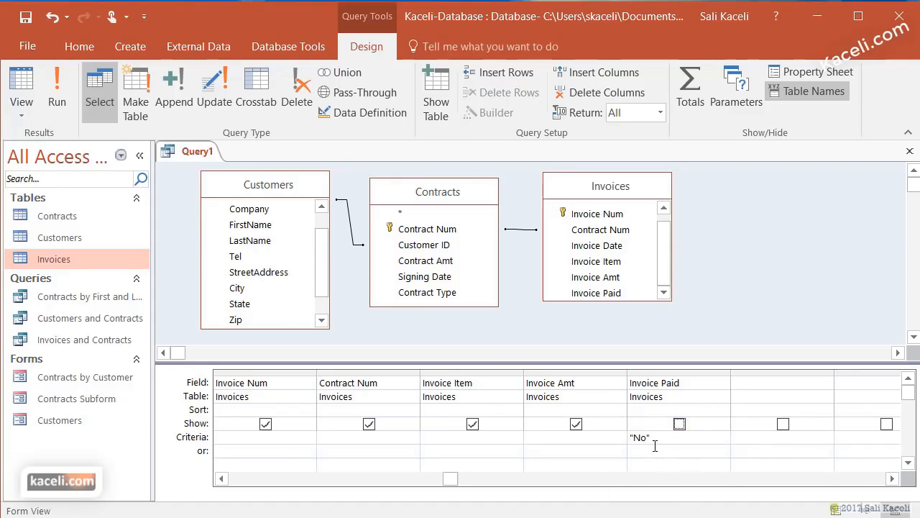
- Run the query and scroll through the 102 unpaid-invoice records
{"action": "left_click", "coordinate": [62, 109]}
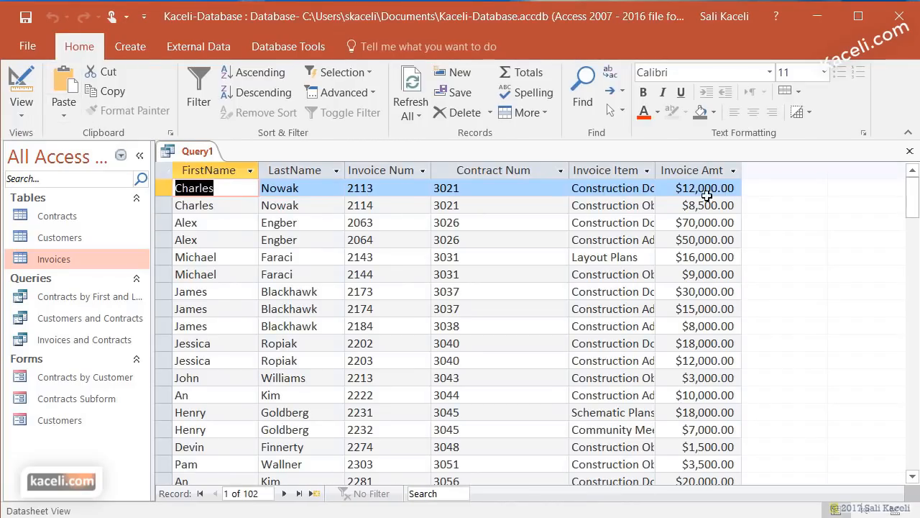
{"action": "scroll", "coordinate": [720, 342], "scroll_direction": "down", "scroll_amount": 18}
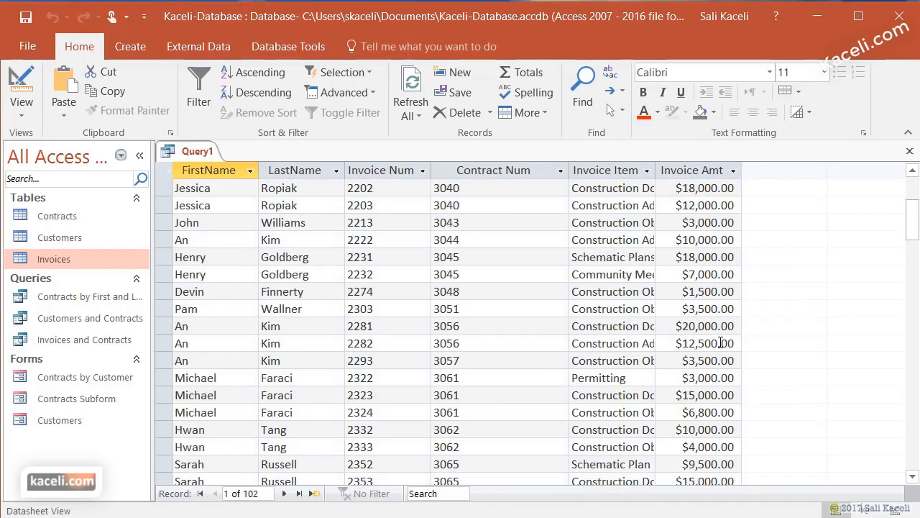
{"action": "scroll", "coordinate": [720, 293], "scroll_direction": "up", "scroll_amount": 9}
{"action": "scroll", "coordinate": [720, 294], "scroll_direction": "up", "scroll_amount": 9}
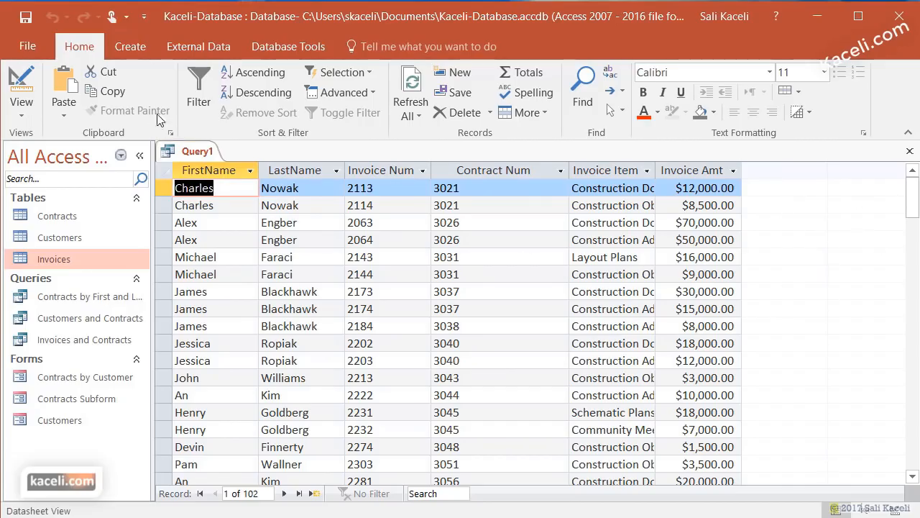
- Back in Design view, tick Invoice Paid's Show box so it appears again
{"action": "left_click", "coordinate": [21, 106]}
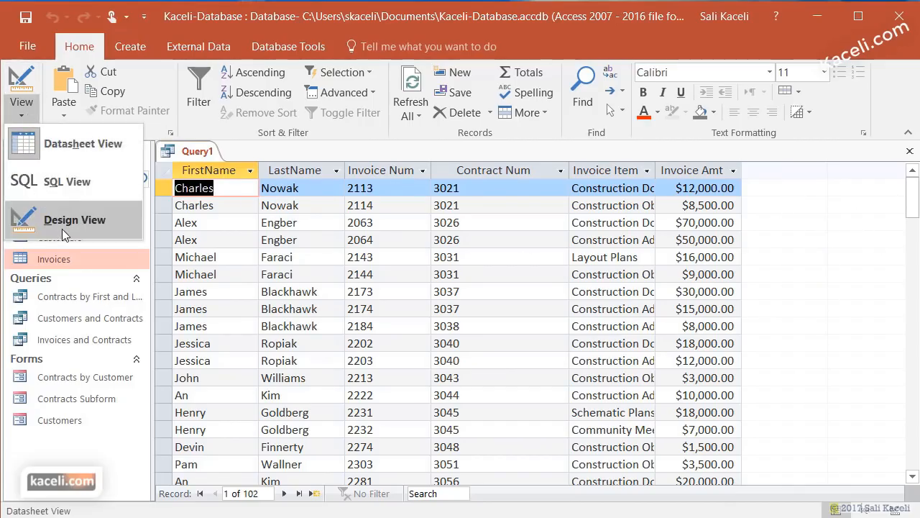
{"action": "left_click", "coordinate": [62, 229]}
{"action": "left_click", "coordinate": [679, 424]}
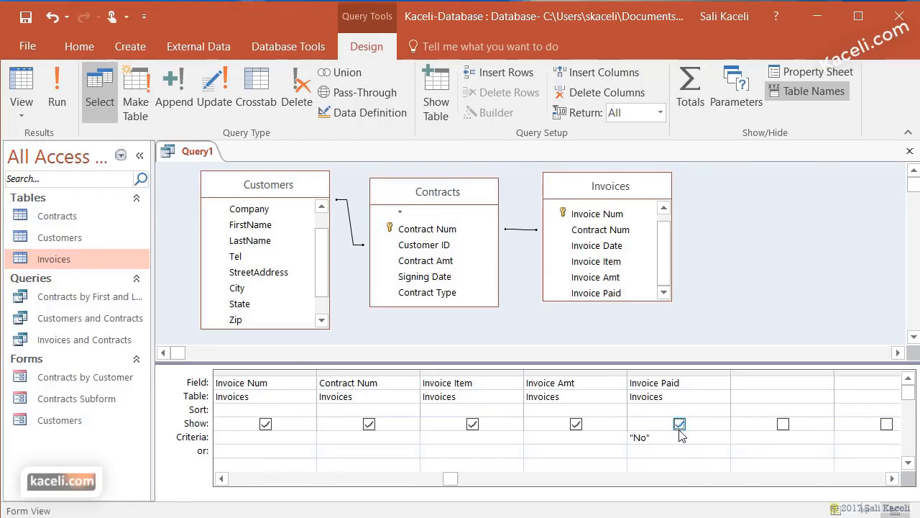
- Run Query1 to check its results, then switch back to Design View
{"action": "left_click", "coordinate": [69, 101]}
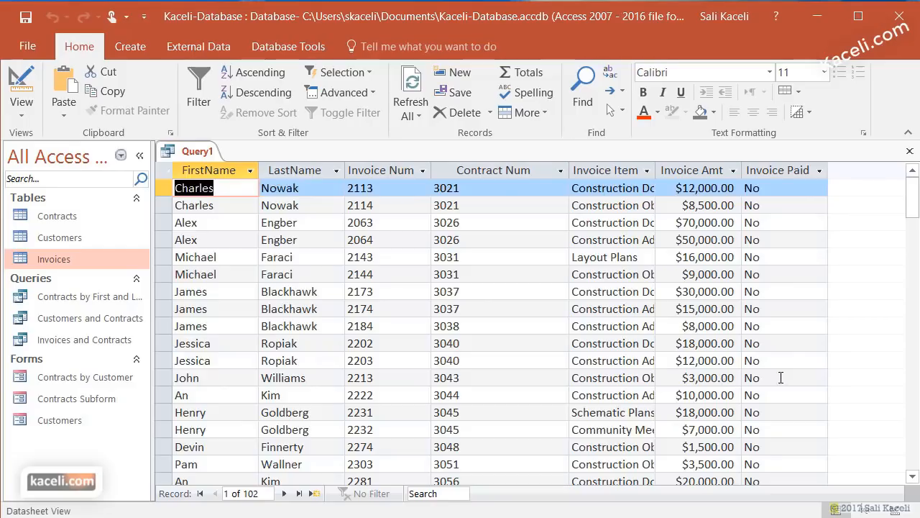
{"action": "scroll", "coordinate": [781, 376], "scroll_direction": "down", "scroll_amount": 13}
{"action": "scroll", "coordinate": [739, 376], "scroll_direction": "up", "scroll_amount": 4}
{"action": "scroll", "coordinate": [738, 377], "scroll_direction": "up", "scroll_amount": 10}
{"action": "left_click", "coordinate": [20, 116]}
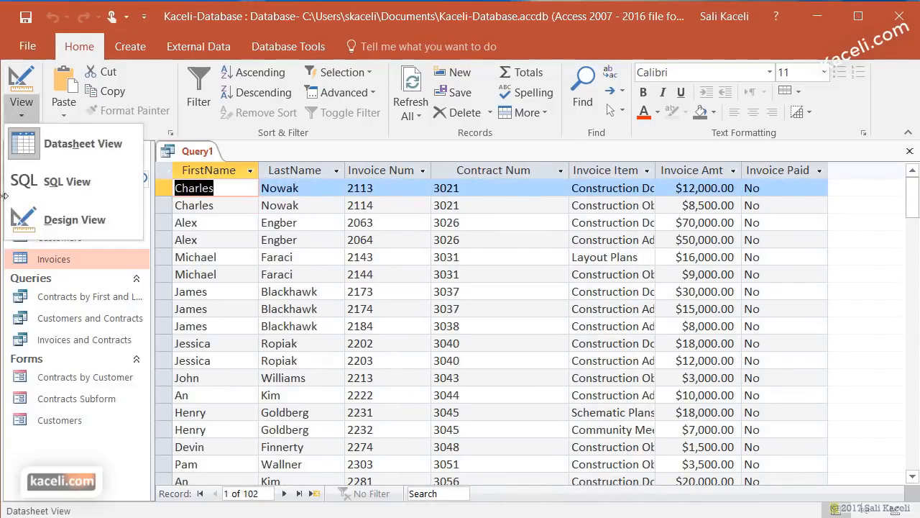
{"action": "left_click", "coordinate": [45, 231]}
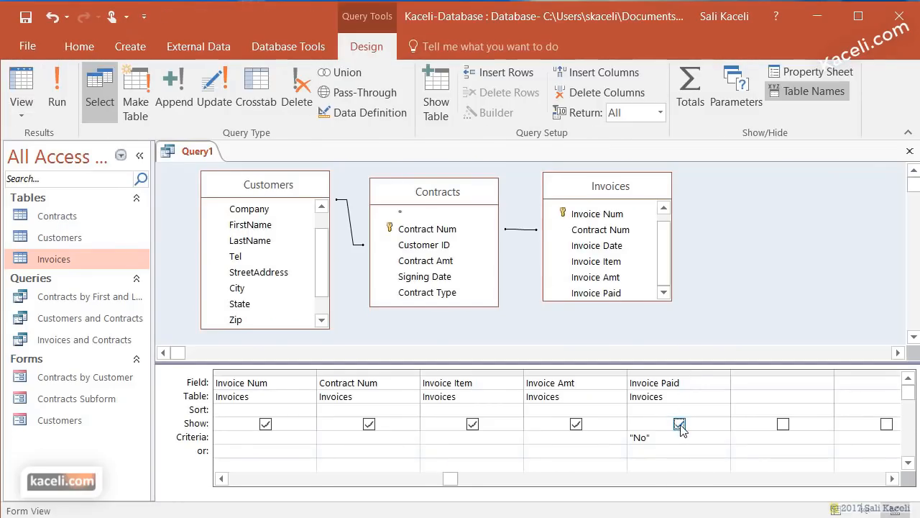
- Rerun Query1 to confirm the 102 unpaid-invoice records, then return to the design grid
{"action": "left_click", "coordinate": [57, 97]}
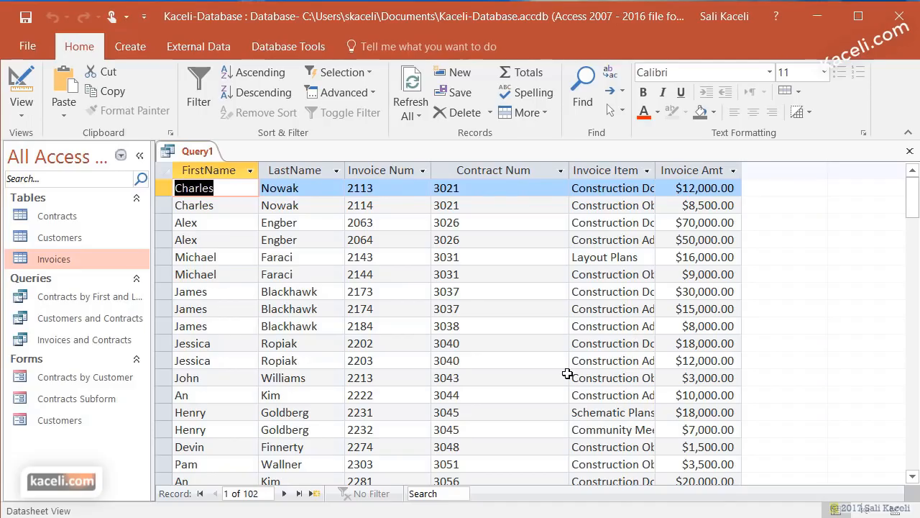
{"action": "left_click", "coordinate": [21, 109]}
{"action": "left_click", "coordinate": [54, 218]}
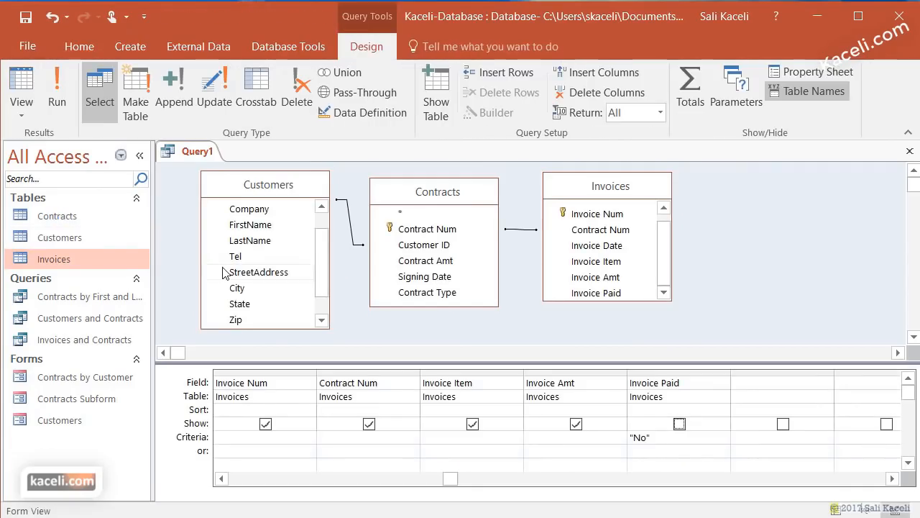
{"action": "left_click", "coordinate": [564, 439]}
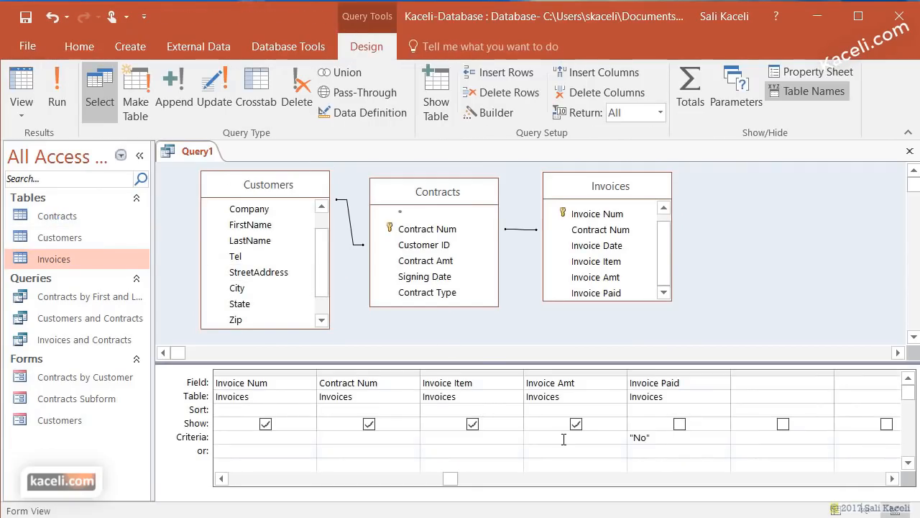
{"action": "left_click", "coordinate": [66, 107]}
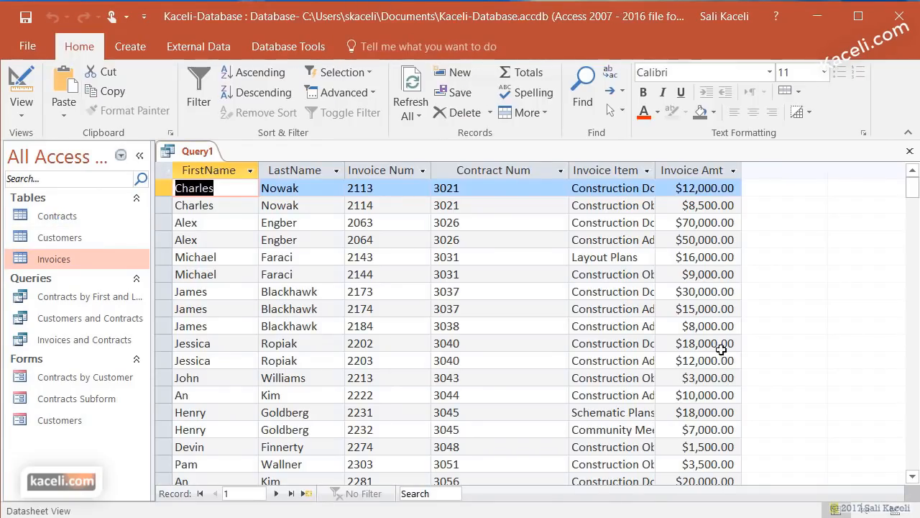
{"action": "scroll", "coordinate": [719, 442], "scroll_direction": "down", "scroll_amount": 10}
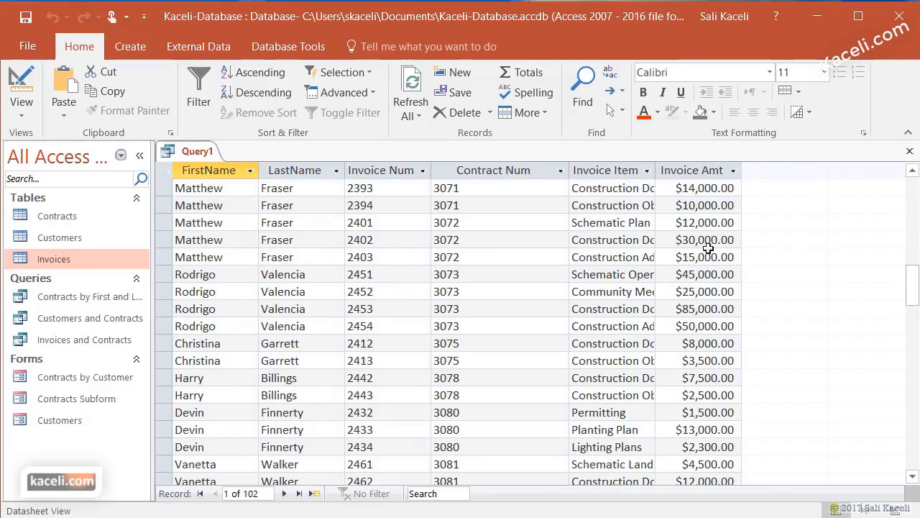
{"action": "scroll", "coordinate": [750, 339], "scroll_direction": "up", "scroll_amount": 10}
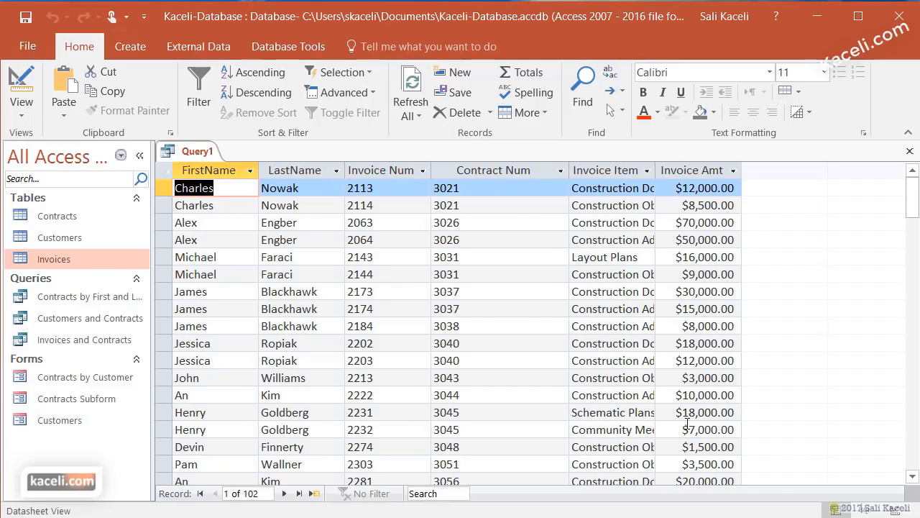
{"action": "left_click", "coordinate": [20, 116]}
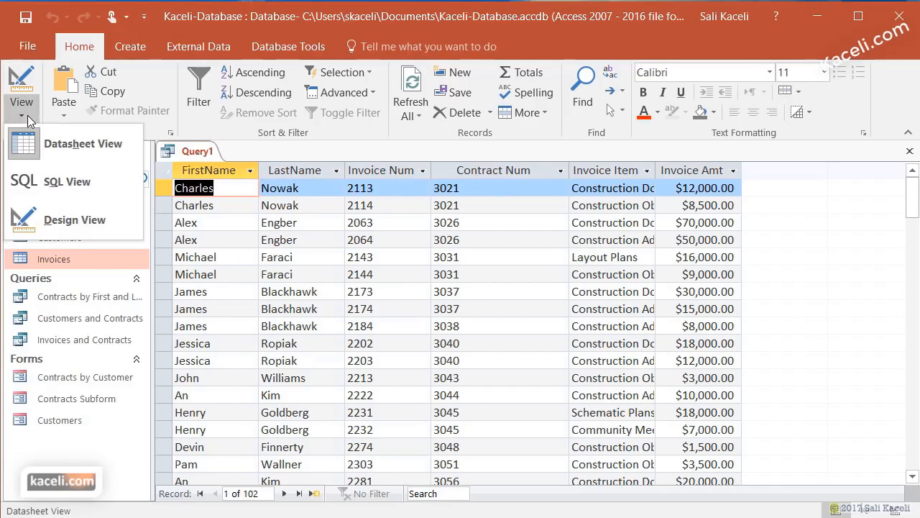
{"action": "left_click", "coordinate": [72, 223]}
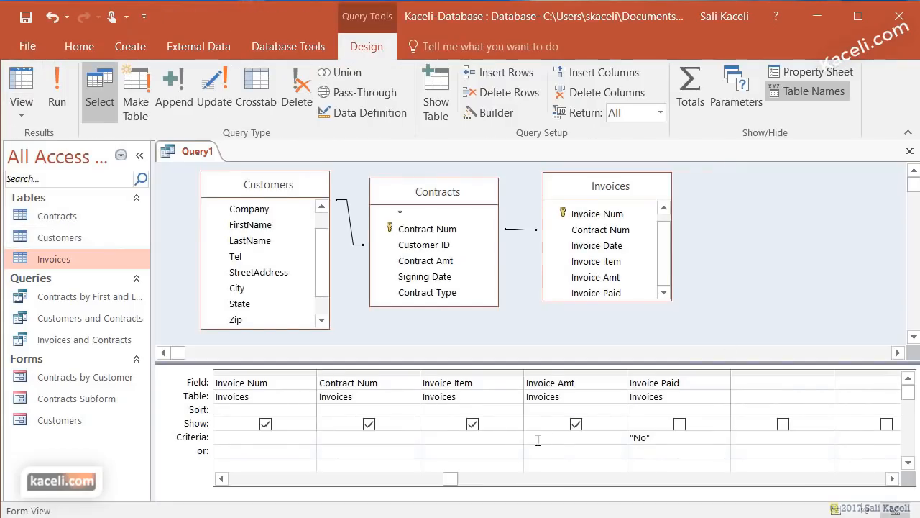
- Add an Invoice Amt criterion of 10000 and run Query1 to review the 43 records
{"action": "left_click", "coordinate": [584, 436]}
{"action": "type", "text": "10000"}
{"action": "left_click", "coordinate": [56, 89]}
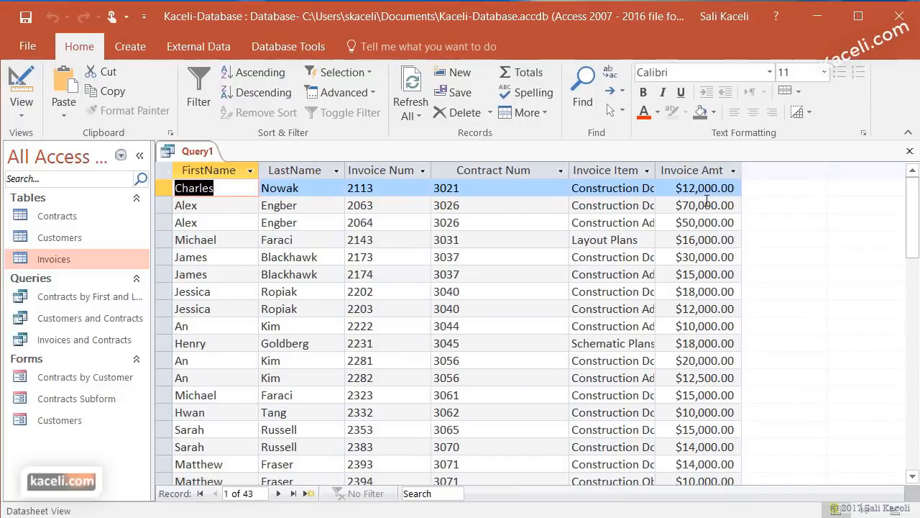
{"action": "scroll", "coordinate": [719, 353], "scroll_direction": "down", "scroll_amount": 10}
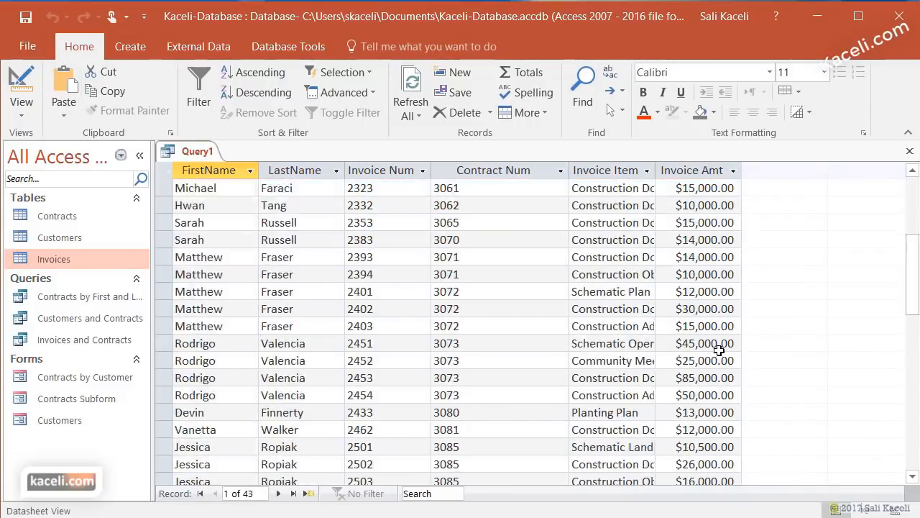
{"action": "scroll", "coordinate": [712, 363], "scroll_direction": "up", "scroll_amount": 11}
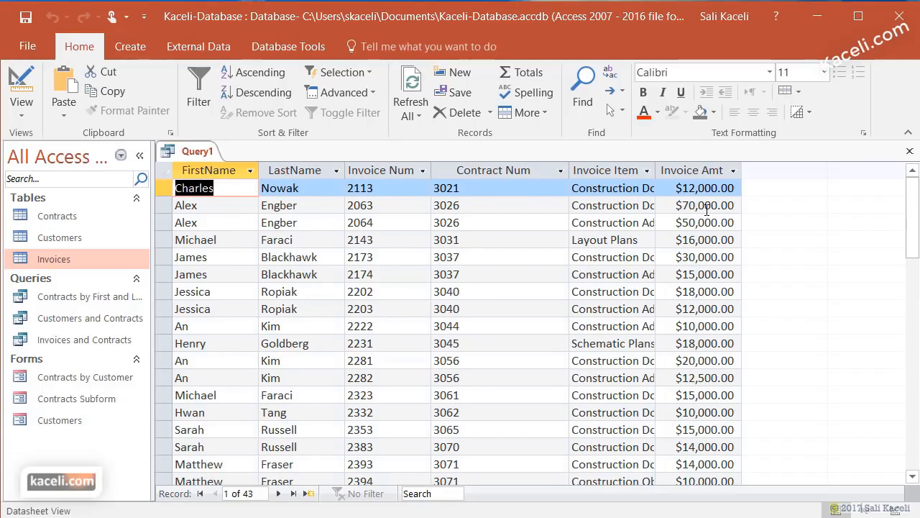
{"action": "left_click", "coordinate": [31, 114]}
{"action": "left_click", "coordinate": [74, 219]}
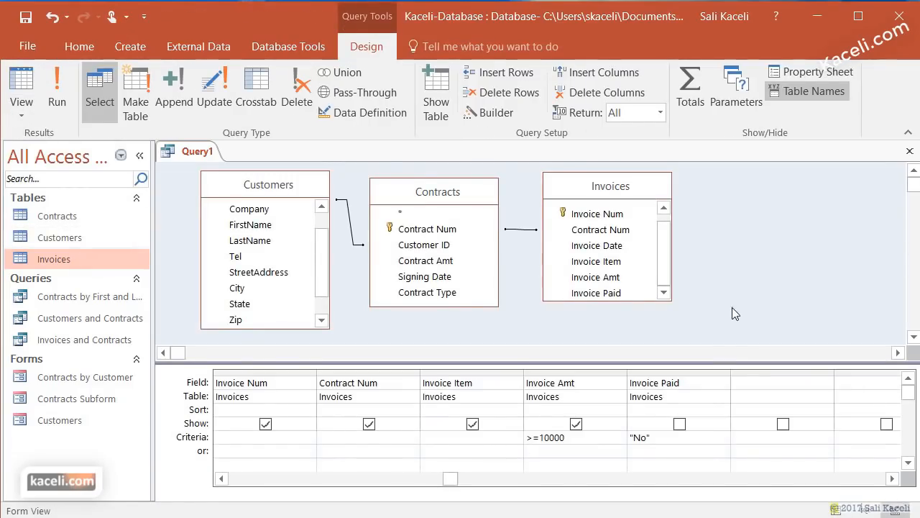
- Sort Invoice Amt descending and run the query to review the 43 sorted invoices
{"action": "left_click", "coordinate": [557, 408]}
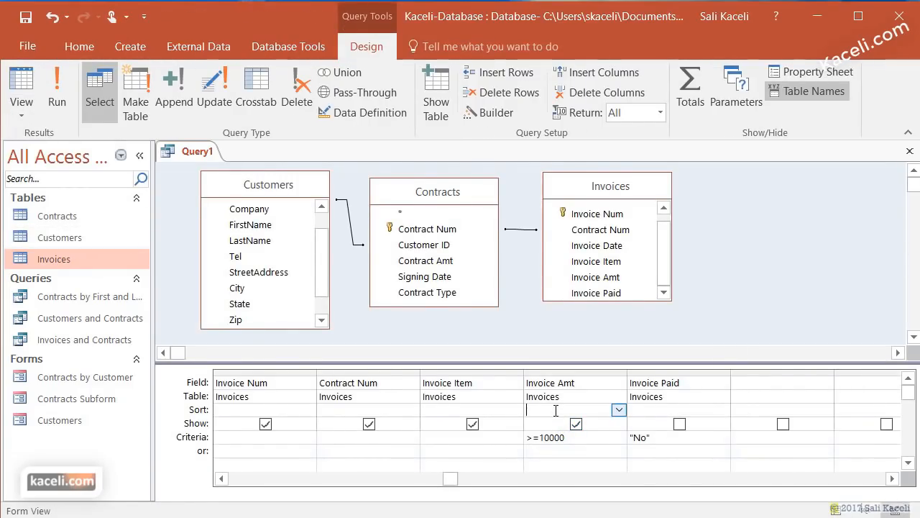
{"action": "left_click", "coordinate": [618, 410]}
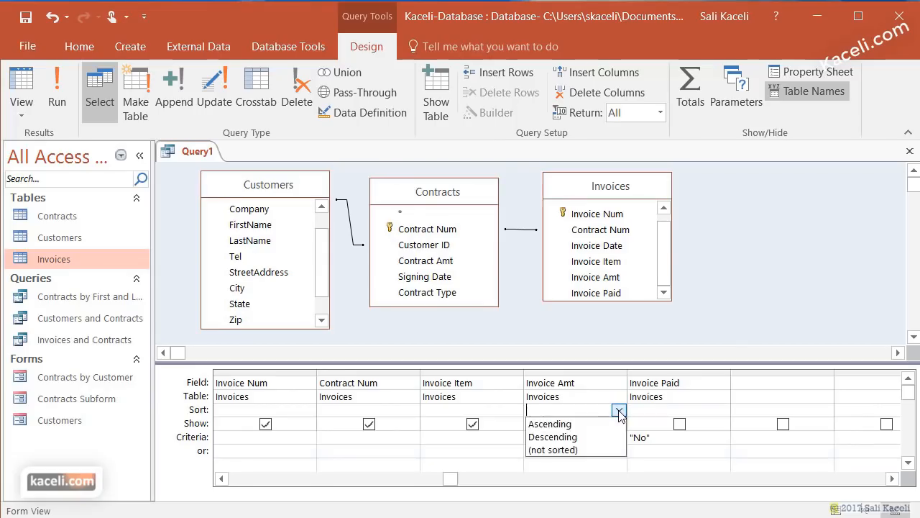
{"action": "left_click", "coordinate": [576, 440]}
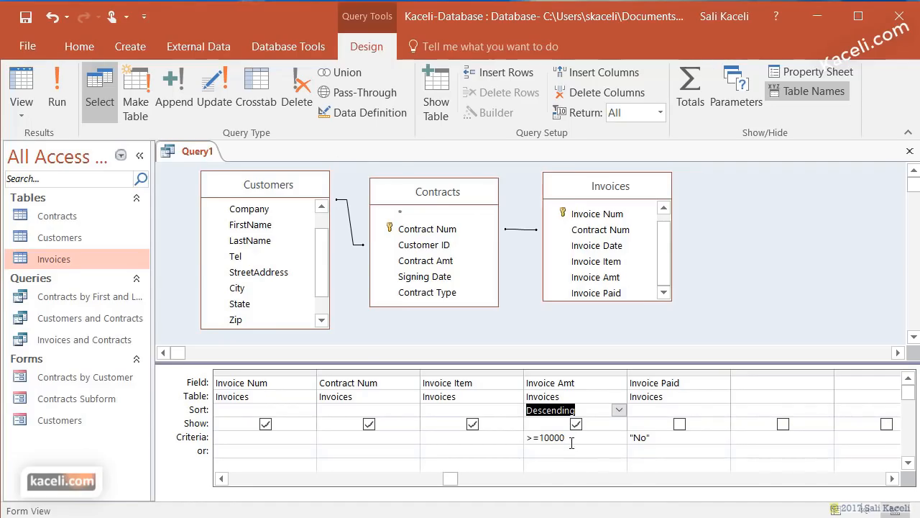
{"action": "left_click", "coordinate": [57, 90]}
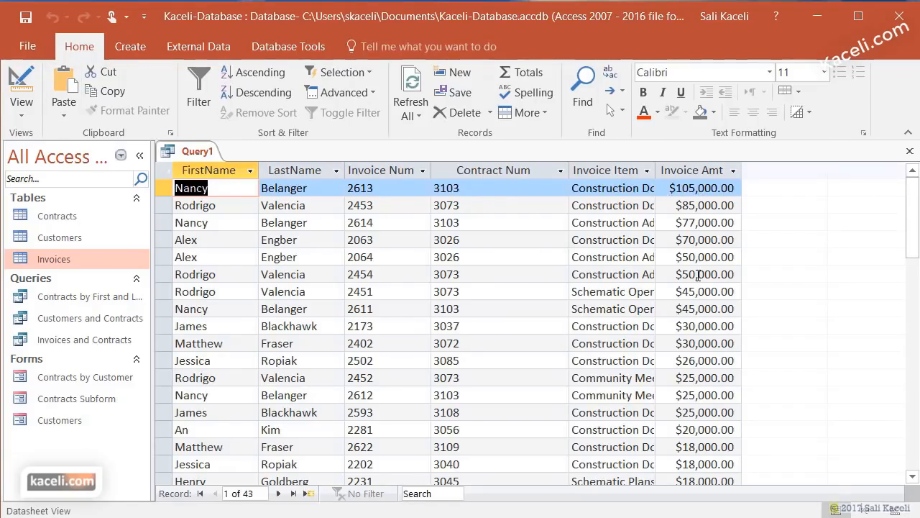
{"action": "scroll", "coordinate": [694, 280], "scroll_direction": "down", "scroll_amount": 4}
{"action": "scroll", "coordinate": [689, 298], "scroll_direction": "down", "scroll_amount": 9}
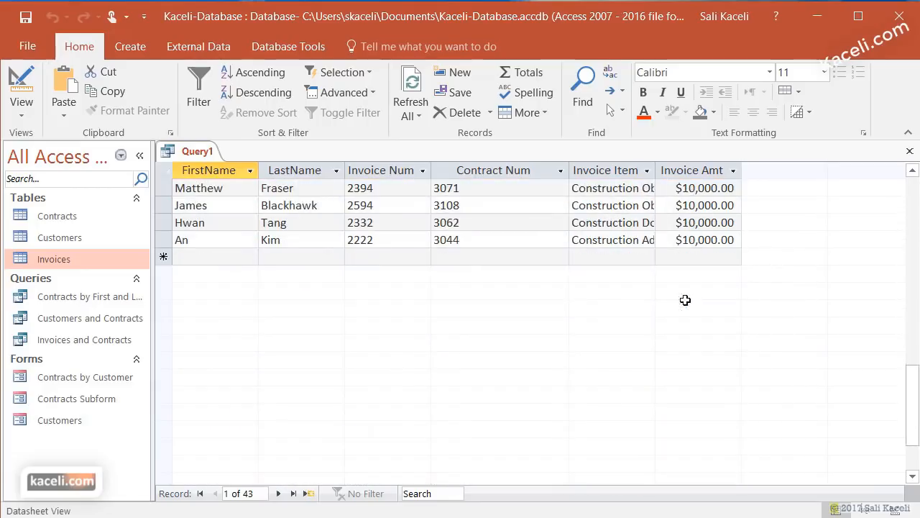
{"action": "left_click", "coordinate": [21, 114]}
{"action": "left_click", "coordinate": [72, 219]}
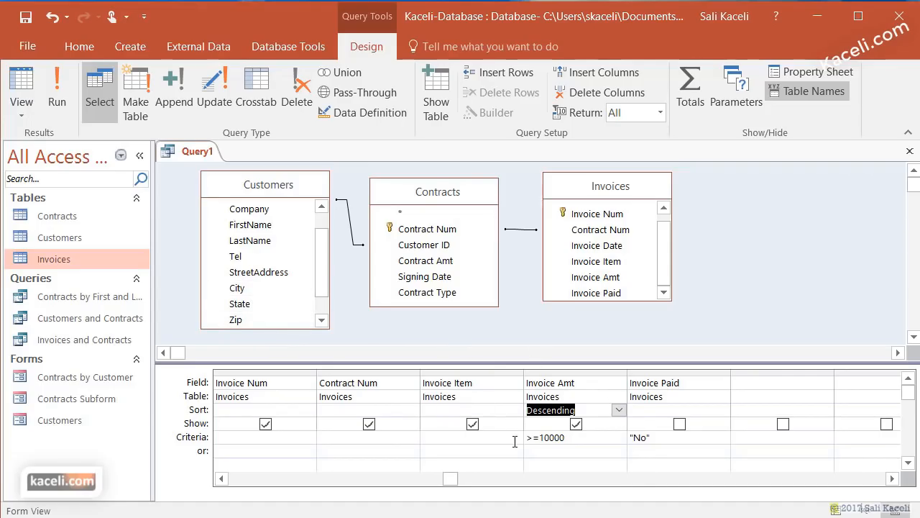
- Insert the Customers City field before Invoice Item and run the query
{"action": "left_click", "coordinate": [475, 437]}
{"action": "left_click_drag", "start_coordinate": [247, 295], "coordinate": [422, 382]}
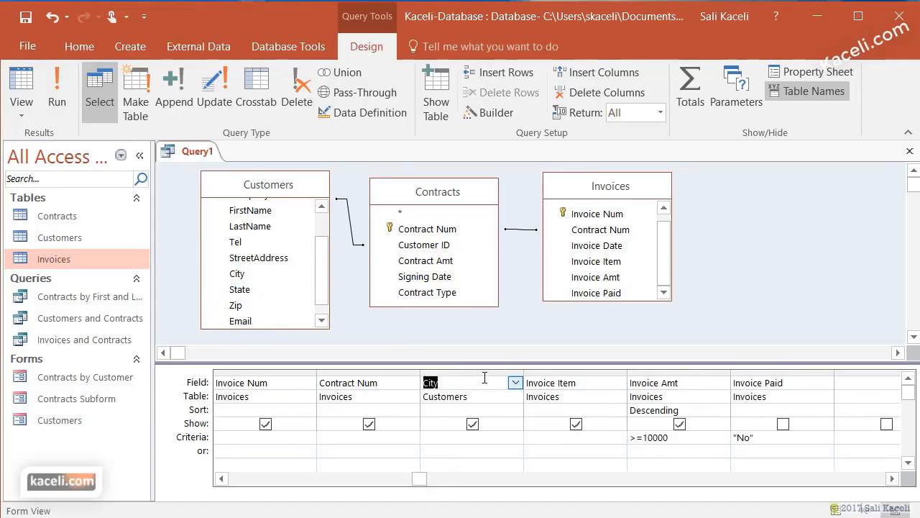
{"action": "left_click", "coordinate": [443, 437]}
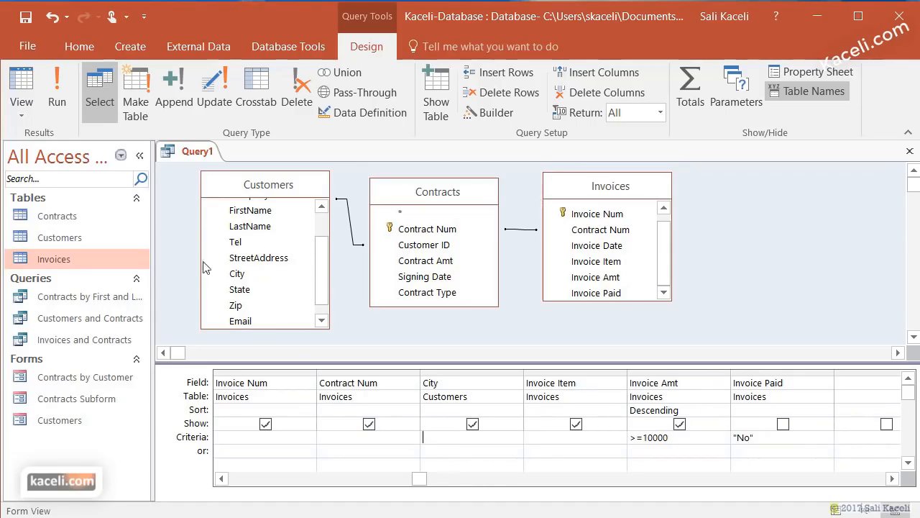
{"action": "left_click", "coordinate": [54, 102]}
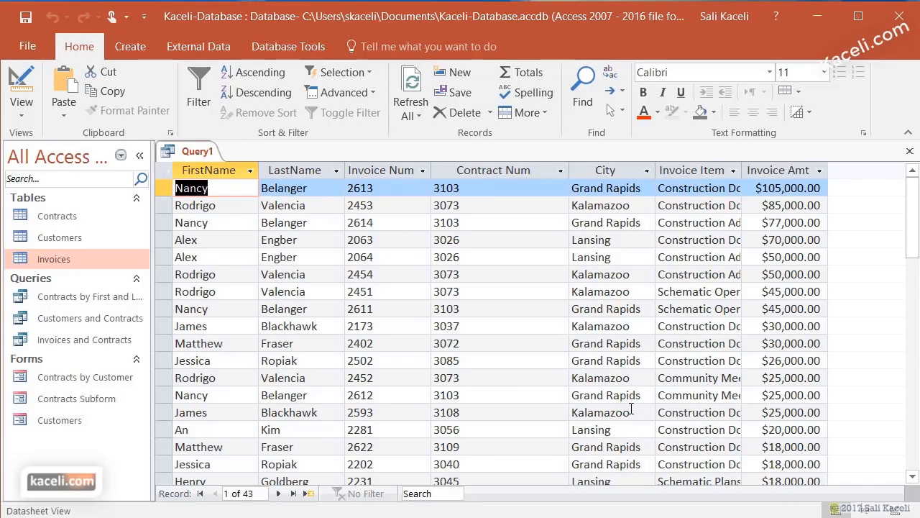
{"action": "scroll", "coordinate": [632, 408], "scroll_direction": "down", "scroll_amount": 2}
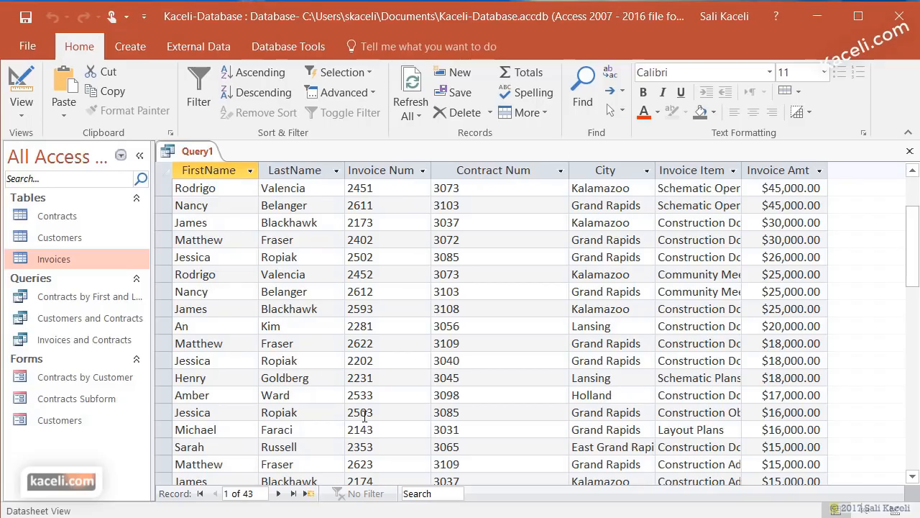
- In Design View, enter lansing as the City criterion and holland in the or row
{"action": "left_click", "coordinate": [30, 113]}
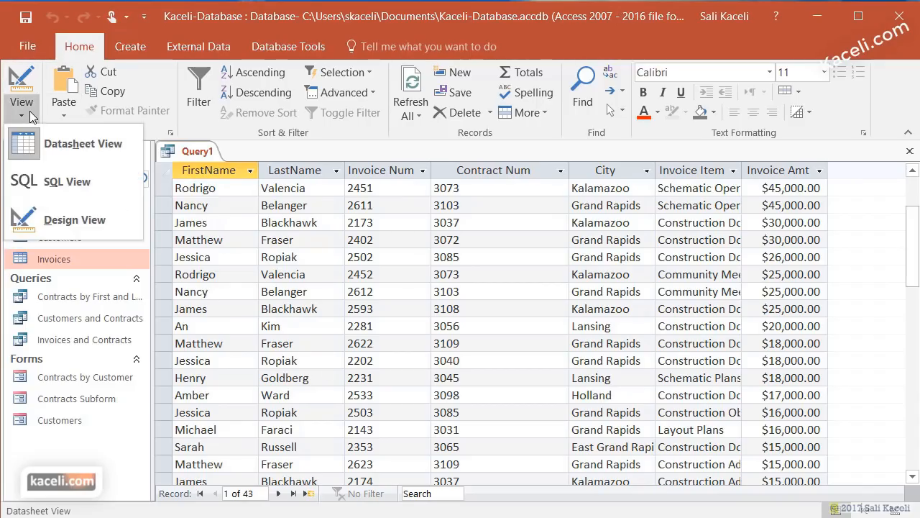
{"action": "left_click", "coordinate": [43, 223]}
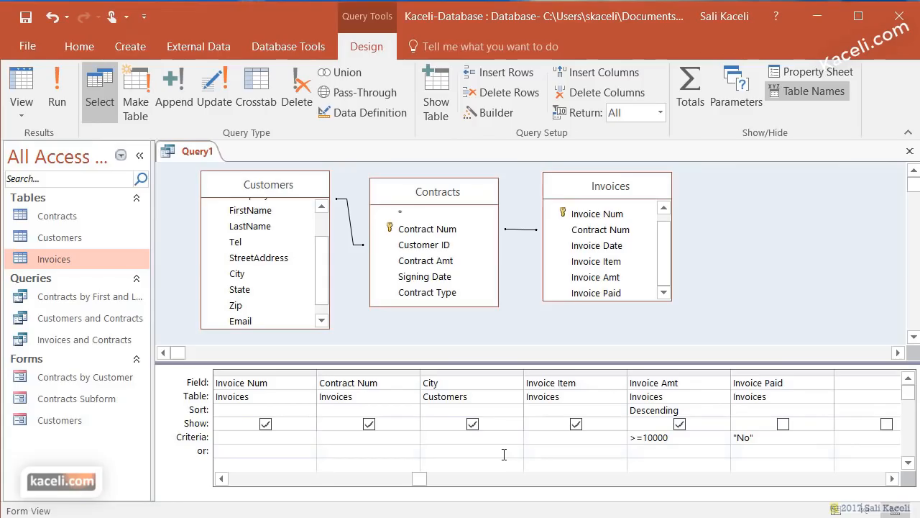
{"action": "type", "text": "lansing"}
{"action": "key", "text": "Down"}
{"action": "type", "text": "holland"}
{"action": "key", "text": "Down"}
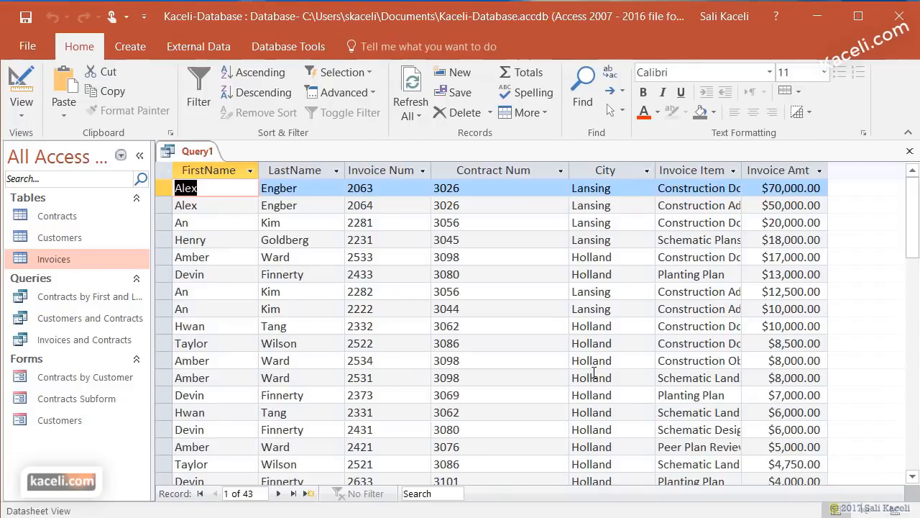
- Scroll through the Lansing and Holland filtered results
{"action": "scroll", "coordinate": [593, 371], "scroll_direction": "down", "scroll_amount": 1}
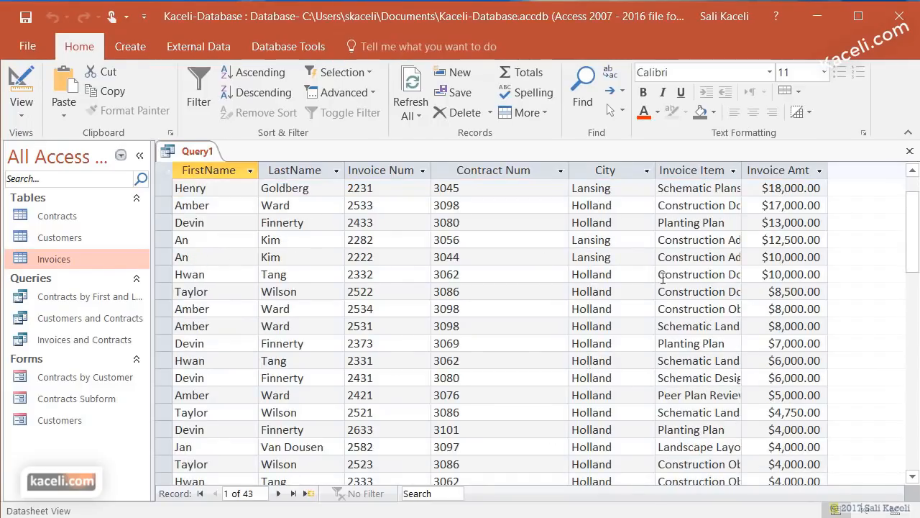
{"action": "scroll", "coordinate": [662, 278], "scroll_direction": "up", "scroll_amount": 1}
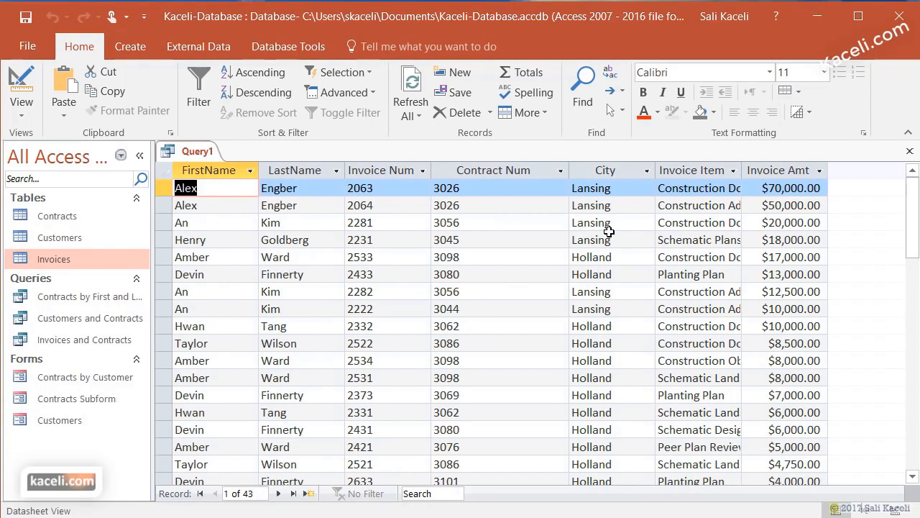
{"action": "scroll", "coordinate": [610, 233], "scroll_direction": "down", "scroll_amount": 6}
{"action": "scroll", "coordinate": [615, 327], "scroll_direction": "up", "scroll_amount": 6}
{"action": "scroll", "coordinate": [820, 291], "scroll_direction": "down", "scroll_amount": 3}
{"action": "scroll", "coordinate": [819, 295], "scroll_direction": "up", "scroll_amount": 3}
{"action": "scroll", "coordinate": [770, 283], "scroll_direction": "down", "scroll_amount": 5}
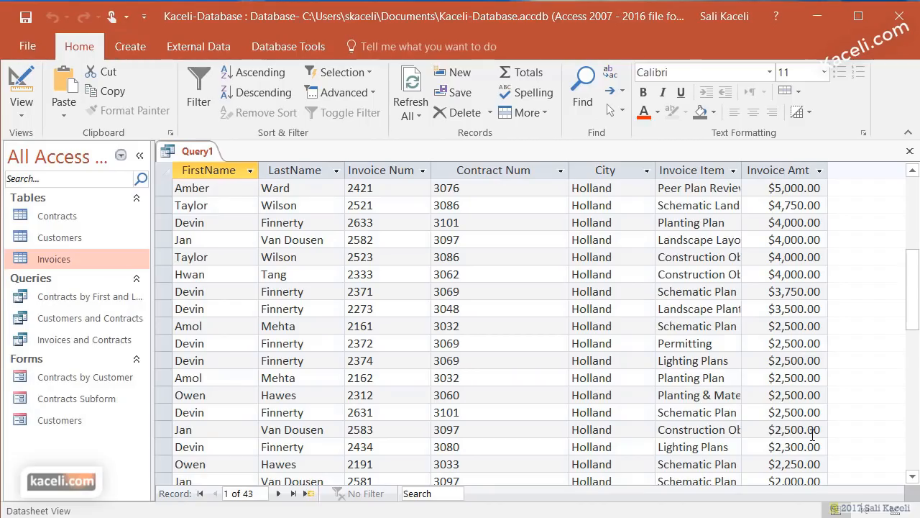
- Replace the separate holland or-row entry with 'lansing or holland' in City criteria and run the query
{"action": "left_click", "coordinate": [32, 119]}
{"action": "left_click", "coordinate": [57, 220]}
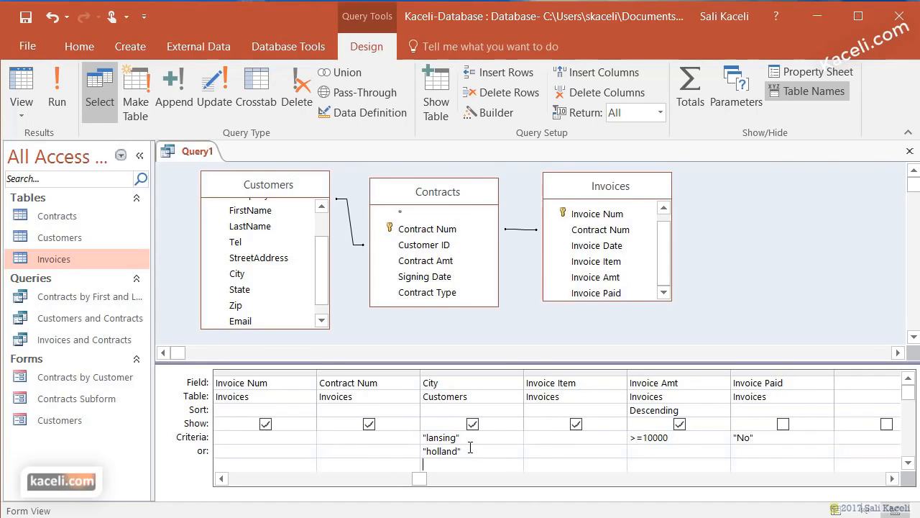
{"action": "left_click", "coordinate": [425, 451]}
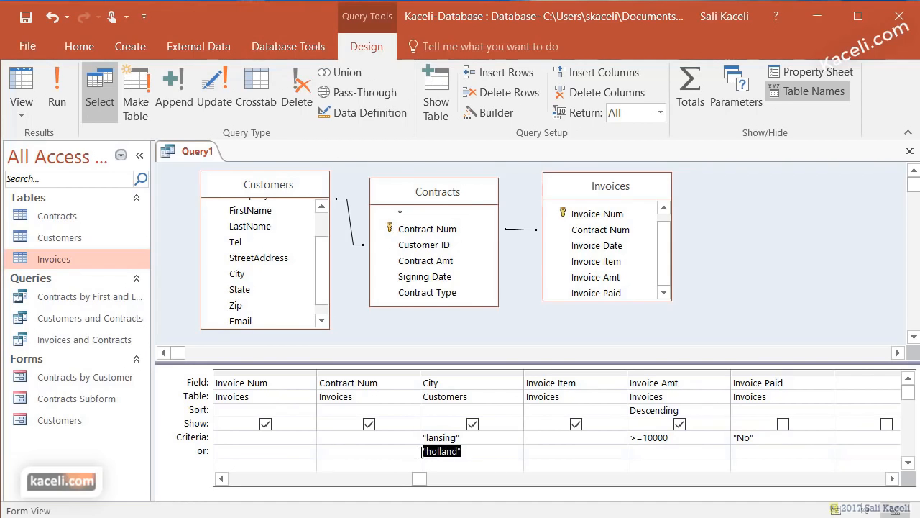
{"action": "key", "text": "Delete"}
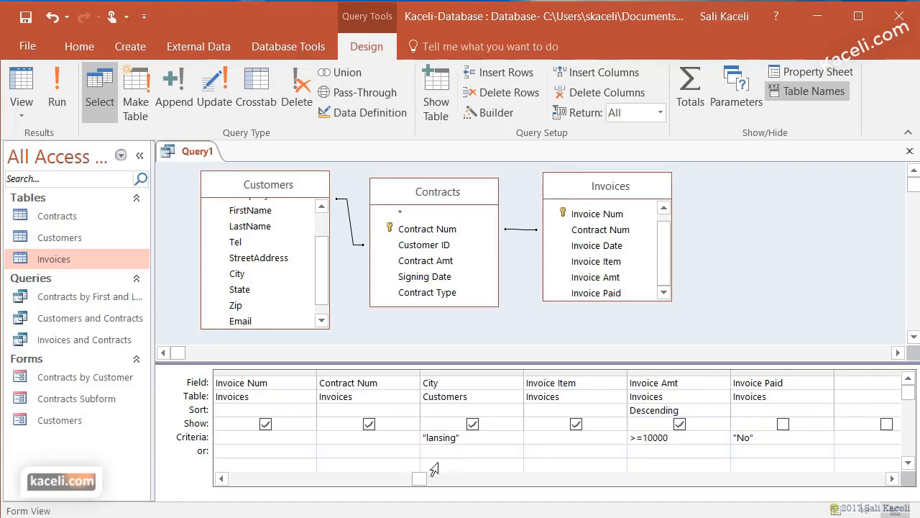
{"action": "left_click", "coordinate": [497, 435]}
{"action": "type", "text": "or holland"}
{"action": "left_click_drag", "start_coordinate": [508, 438], "coordinate": [382, 430]}
{"action": "left_click", "coordinate": [55, 100]}
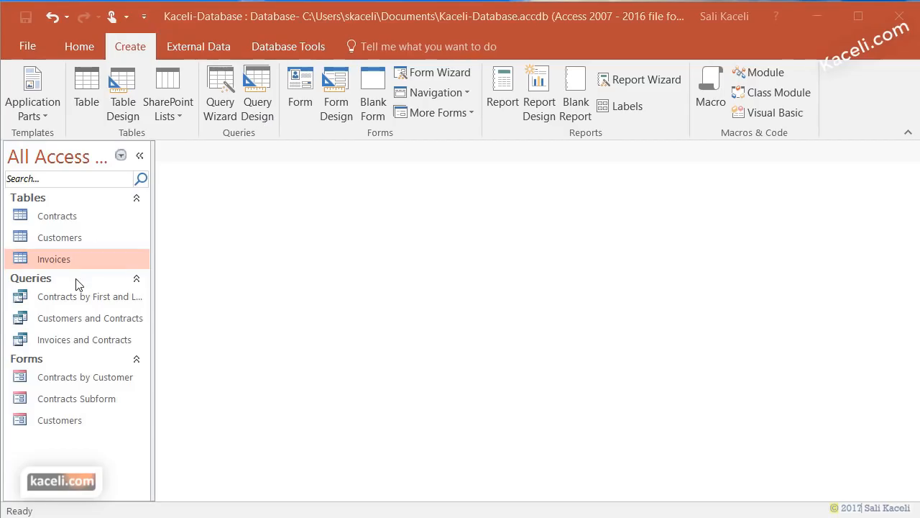
- Start a new query design and add the Customers, Contracts and Invoices tables from Show Table
{"action": "left_click", "coordinate": [264, 89]}
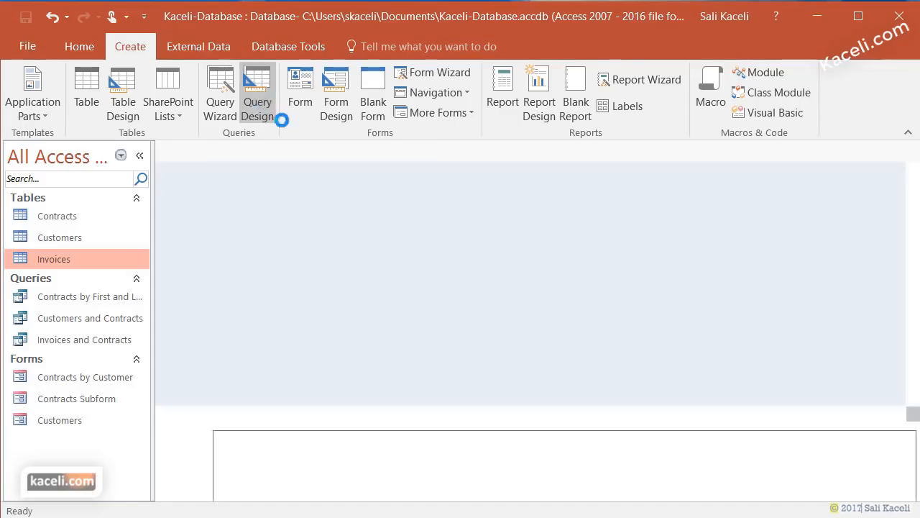
{"action": "left_click_drag", "start_coordinate": [416, 301], "coordinate": [405, 107]}
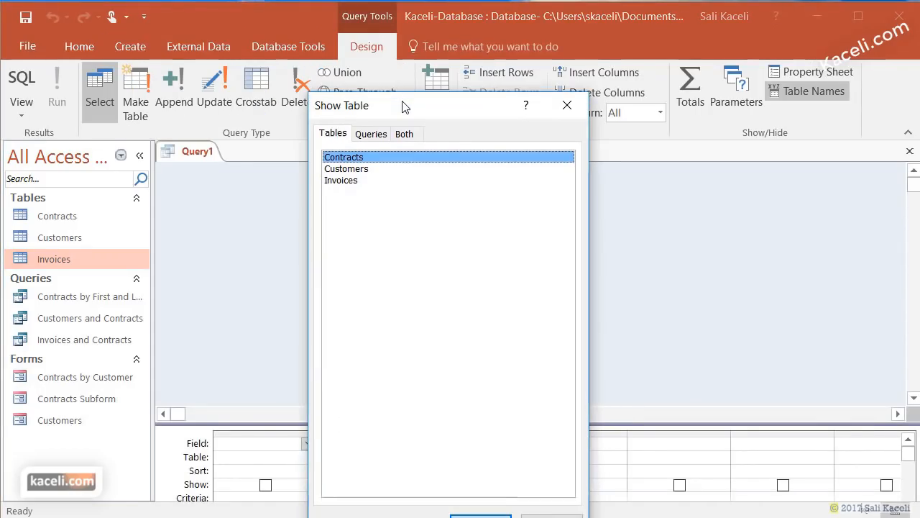
{"action": "left_click", "coordinate": [366, 169]}
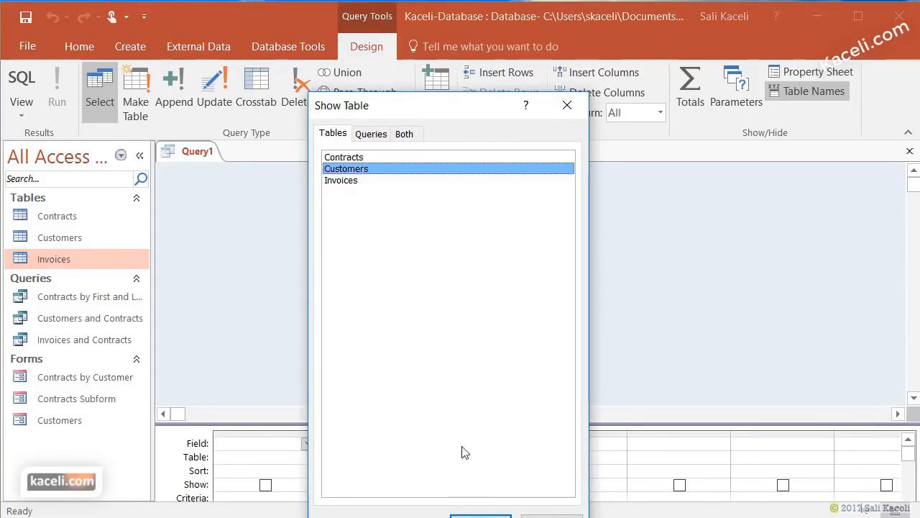
{"action": "left_click", "coordinate": [480, 515]}
{"action": "left_click", "coordinate": [360, 158]}
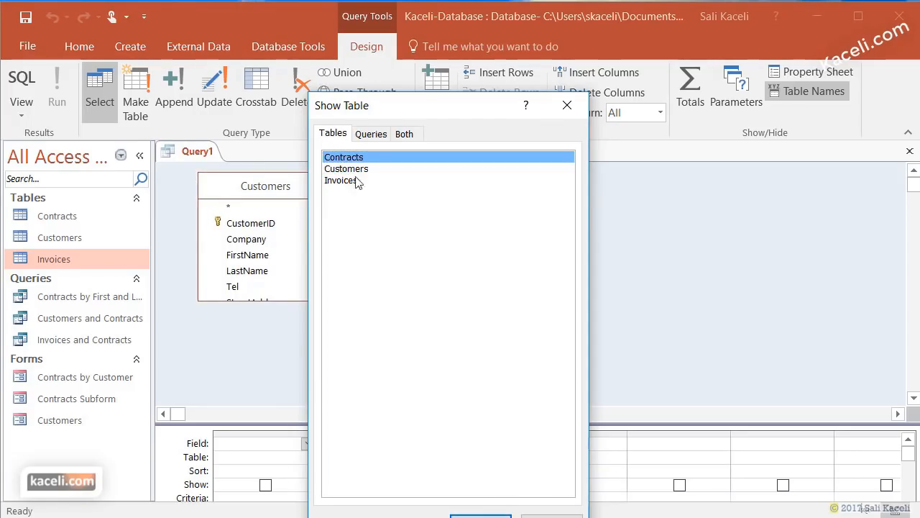
{"action": "left_click", "coordinate": [353, 182]}
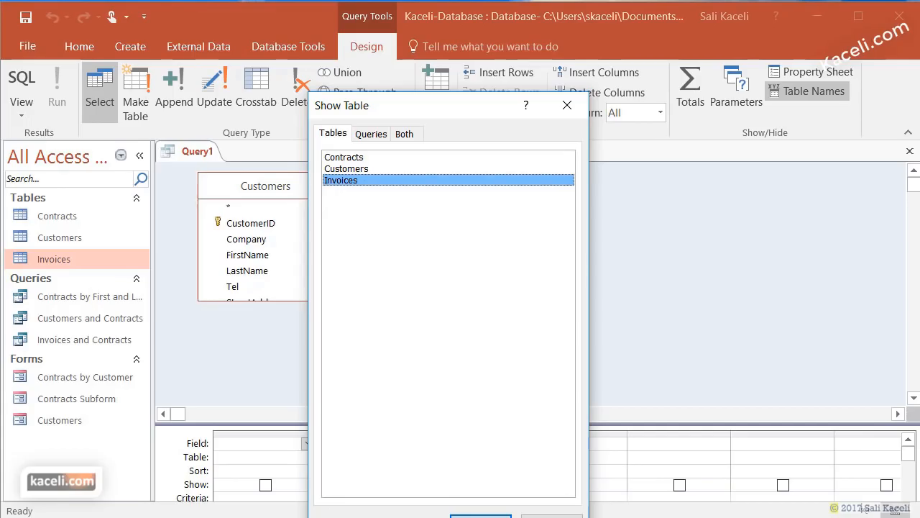
{"action": "left_click", "coordinate": [480, 515]}
{"action": "left_click", "coordinate": [551, 515]}
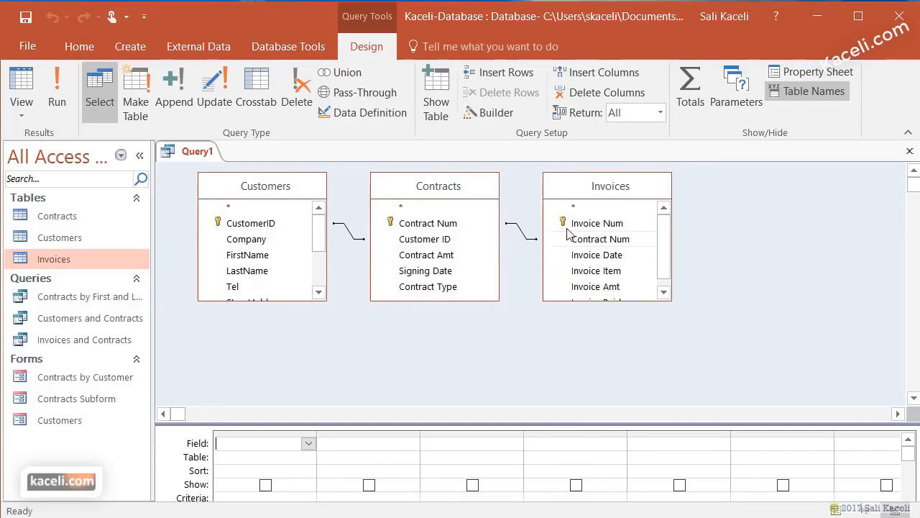
- Add FirstName, LastName, StreetAddress, City, State and Zip from Customers to the grid
{"action": "double_click", "coordinate": [237, 257]}
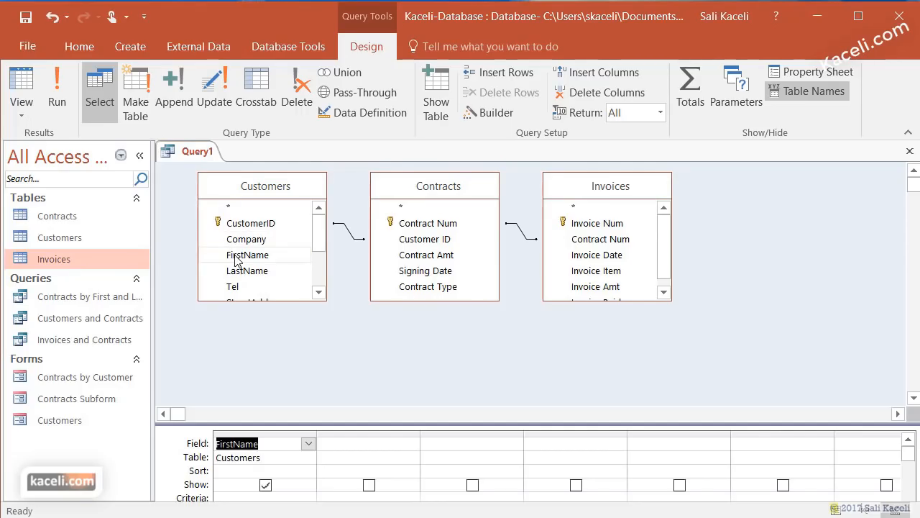
{"action": "double_click", "coordinate": [248, 271]}
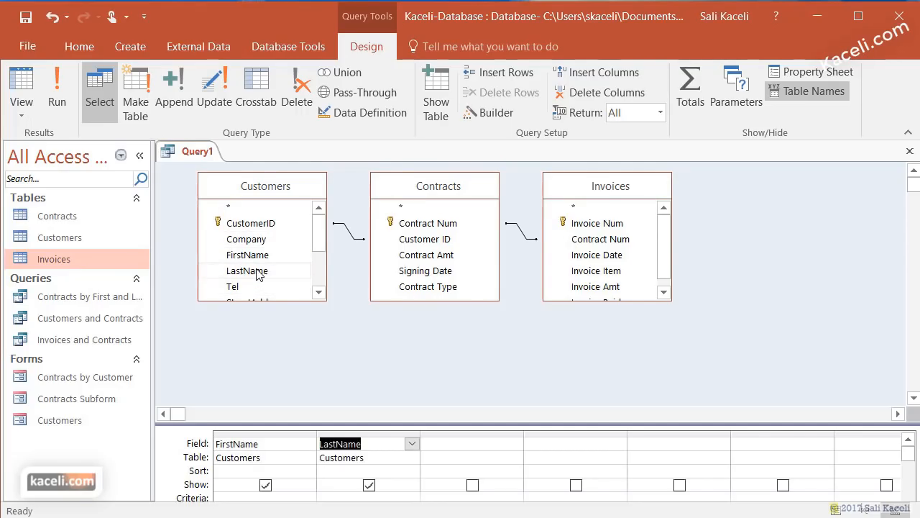
{"action": "left_click", "coordinate": [319, 292]}
{"action": "left_click", "coordinate": [318, 292]}
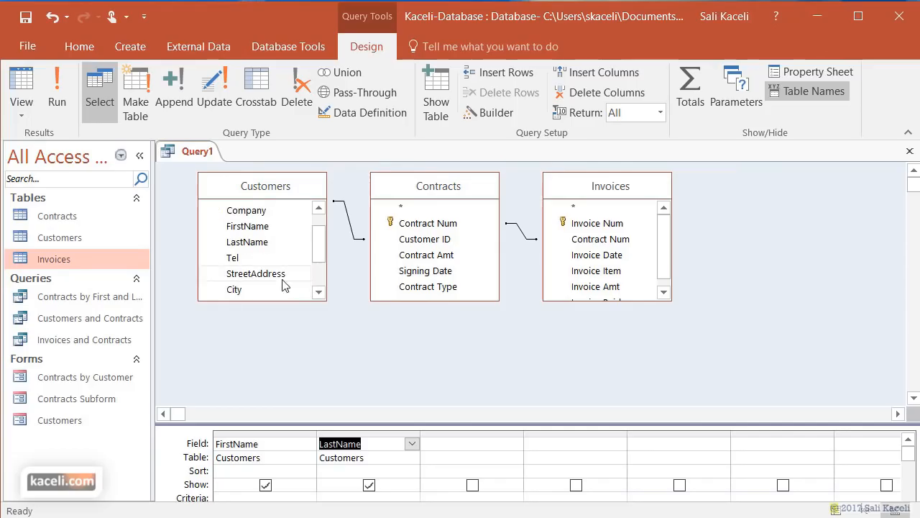
{"action": "left_click", "coordinate": [277, 277]}
{"action": "double_click", "coordinate": [277, 277]}
{"action": "double_click", "coordinate": [253, 289]}
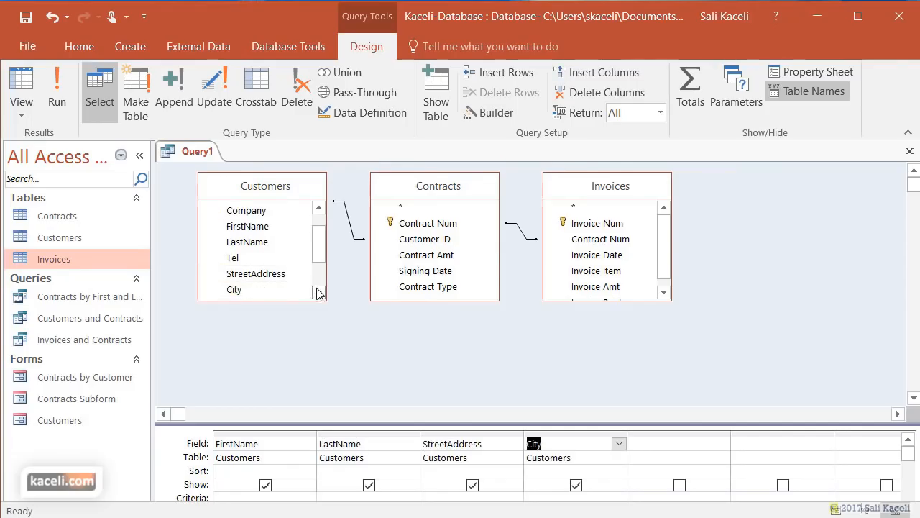
{"action": "left_click", "coordinate": [318, 292]}
{"action": "left_click", "coordinate": [319, 292]}
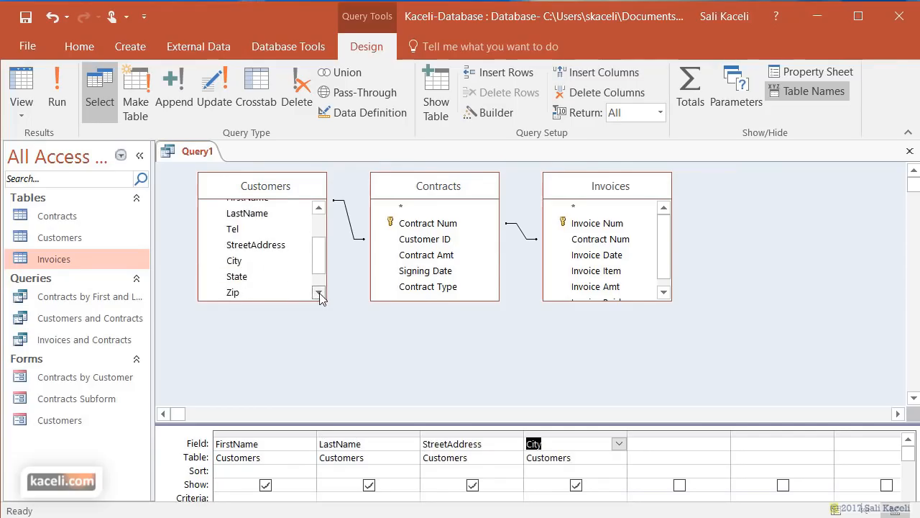
{"action": "double_click", "coordinate": [246, 276]}
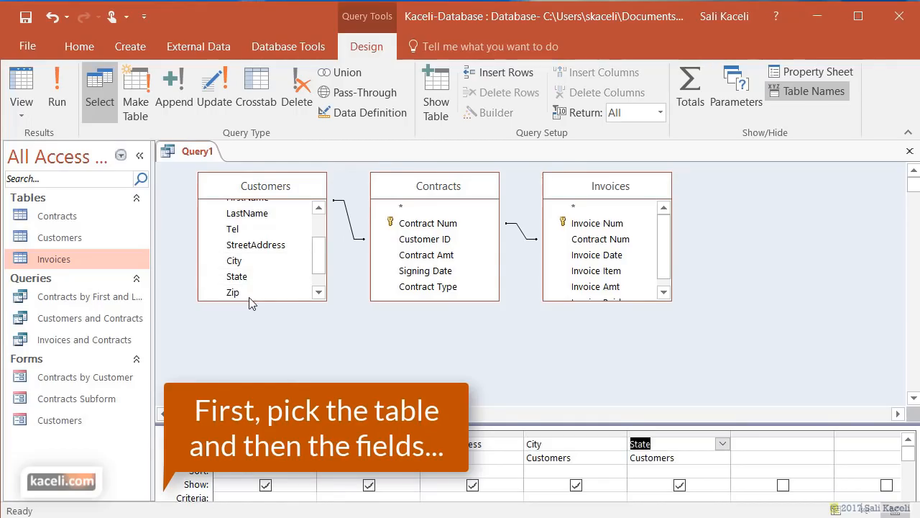
{"action": "double_click", "coordinate": [253, 292]}
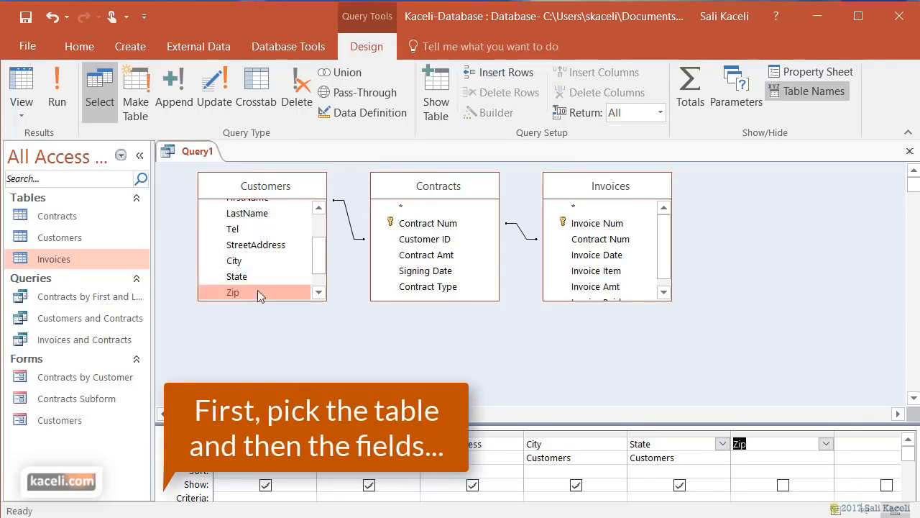
- Add Invoice Num, Date, Item, Amt and Paid, then run the query for 170 records
{"action": "double_click", "coordinate": [597, 224]}
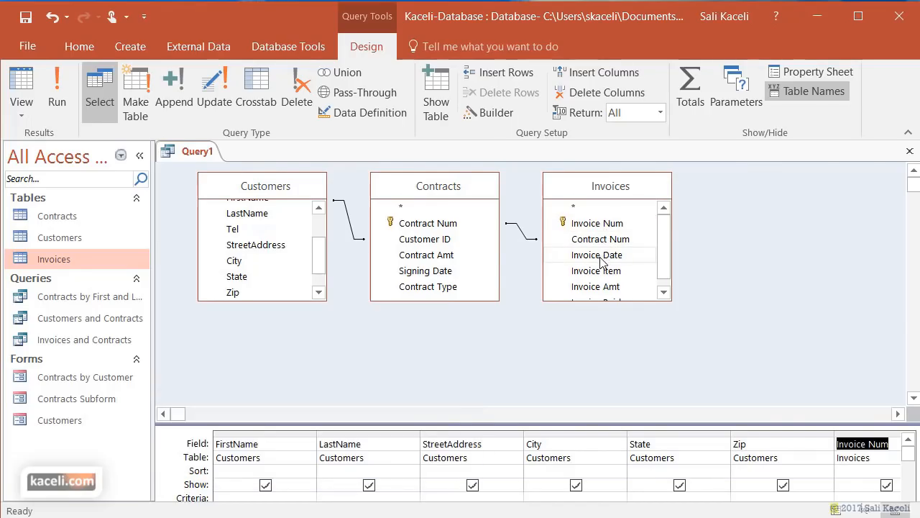
{"action": "double_click", "coordinate": [600, 257]}
{"action": "double_click", "coordinate": [600, 276]}
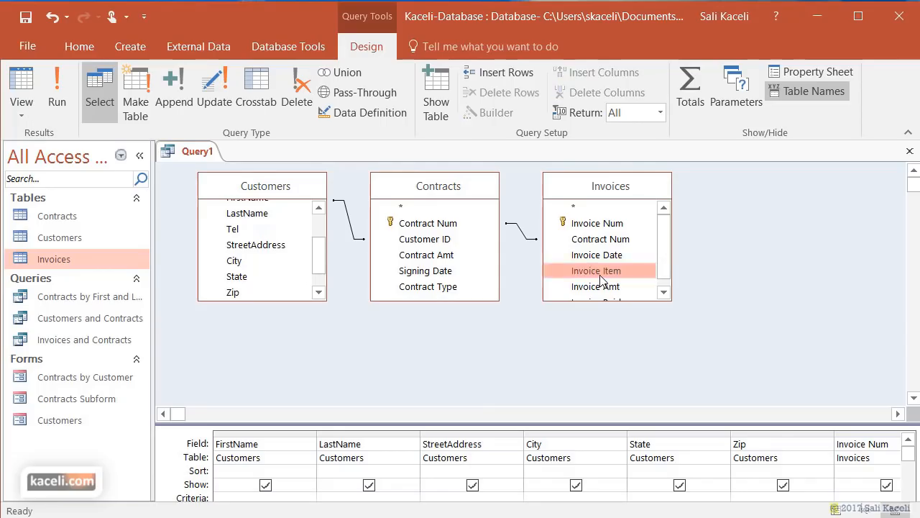
{"action": "double_click", "coordinate": [600, 288]}
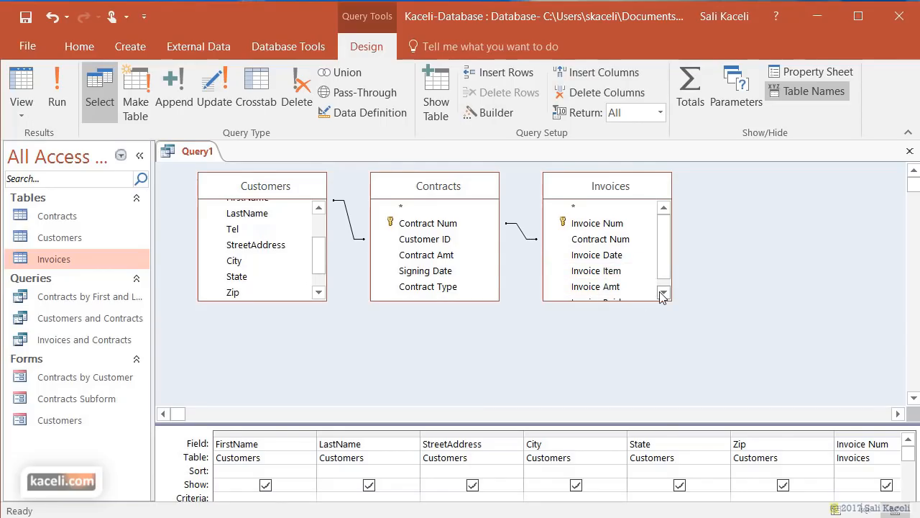
{"action": "left_click", "coordinate": [662, 293]}
{"action": "double_click", "coordinate": [619, 295]}
{"action": "left_click_drag", "start_coordinate": [755, 425], "coordinate": [724, 268]}
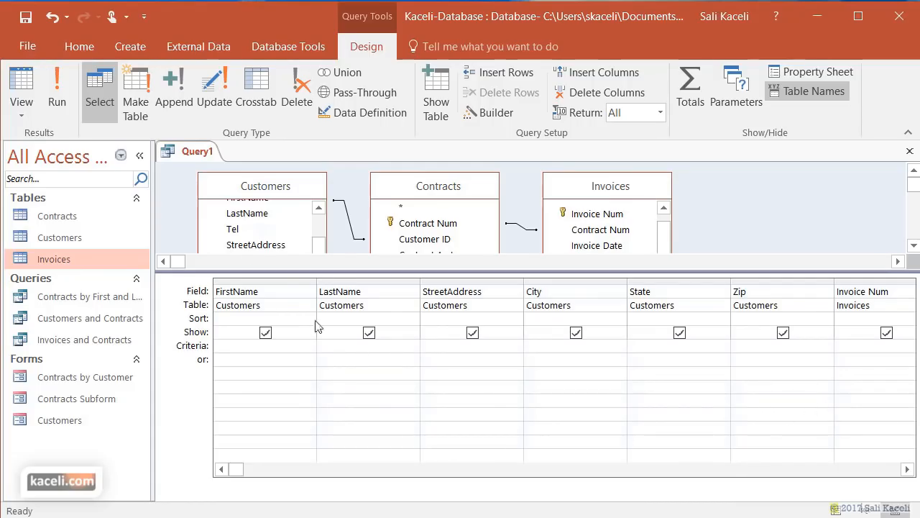
{"action": "left_click", "coordinate": [56, 103]}
{"action": "left_click_drag", "start_coordinate": [621, 495], "coordinate": [709, 494]}
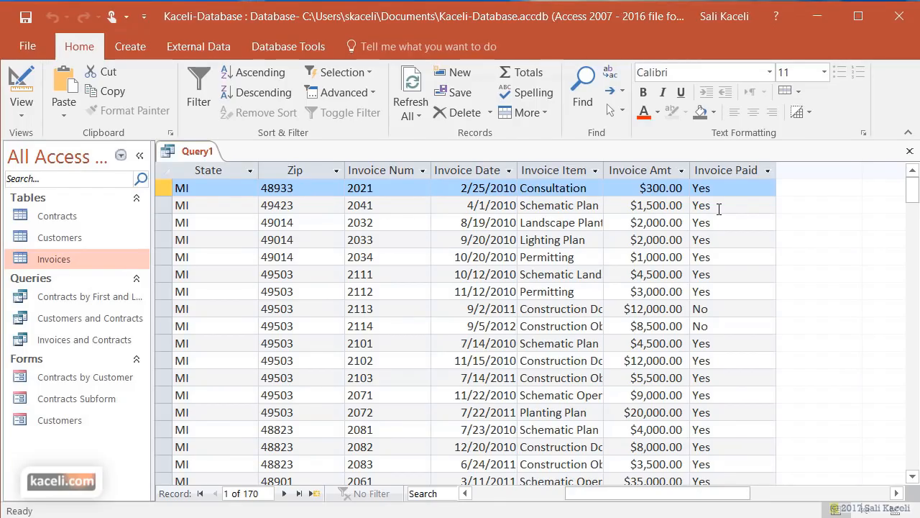
- Set the Invoice Paid criterion to no and run the query to list unpaid invoices
{"action": "left_click", "coordinate": [28, 117]}
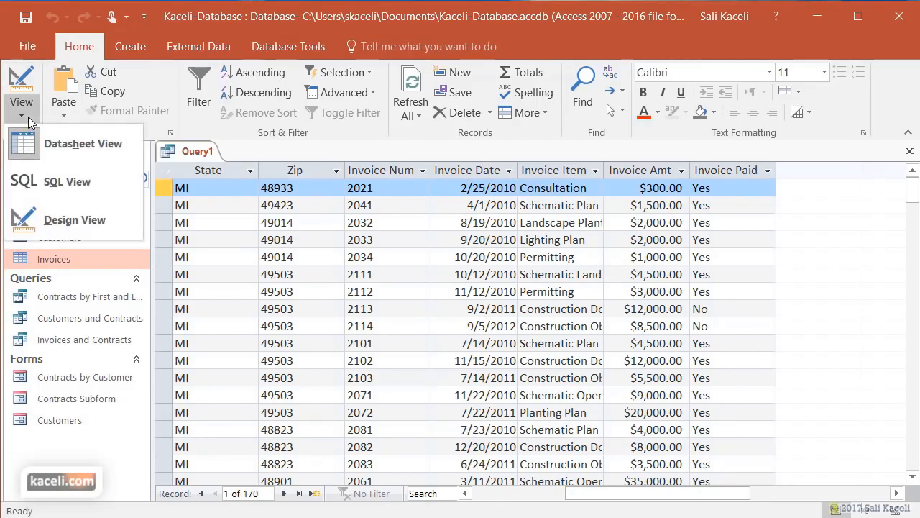
{"action": "left_click", "coordinate": [59, 217]}
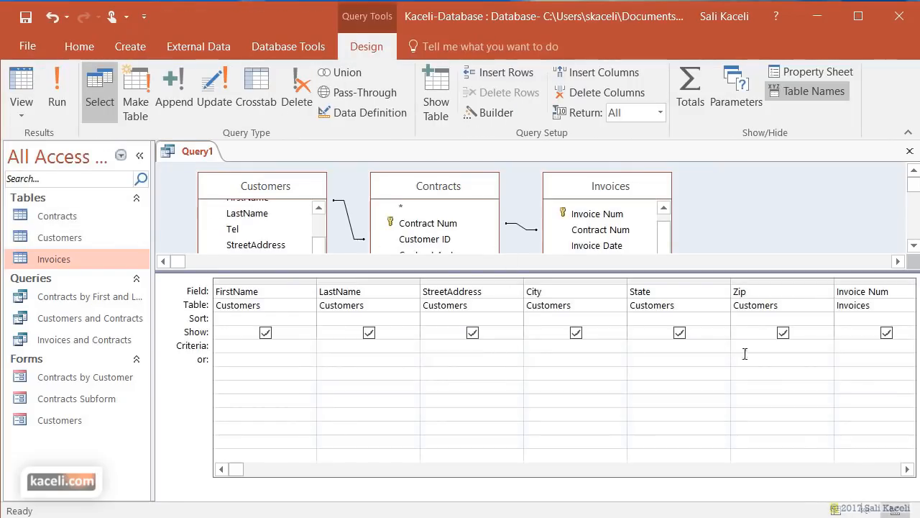
{"action": "left_click", "coordinate": [859, 349]}
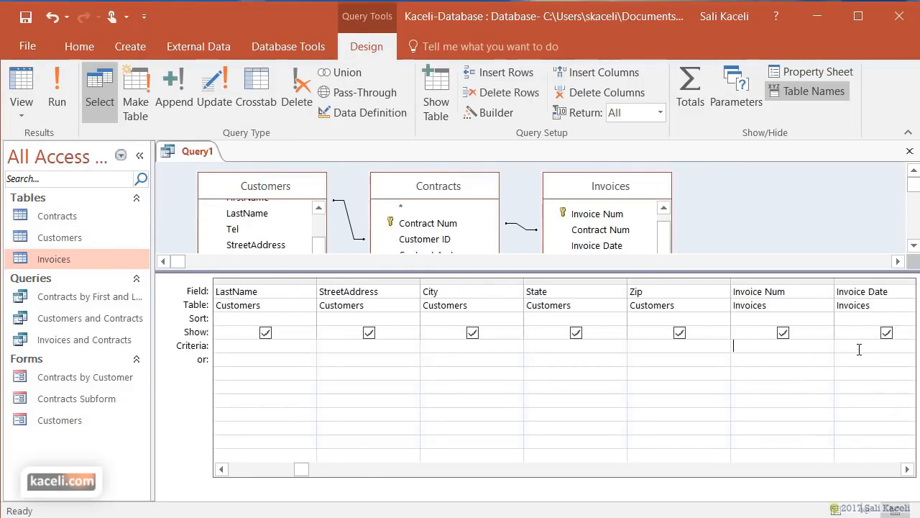
{"action": "left_click", "coordinate": [859, 347]}
{"action": "left_click", "coordinate": [859, 347]}
{"action": "left_click", "coordinate": [859, 347]}
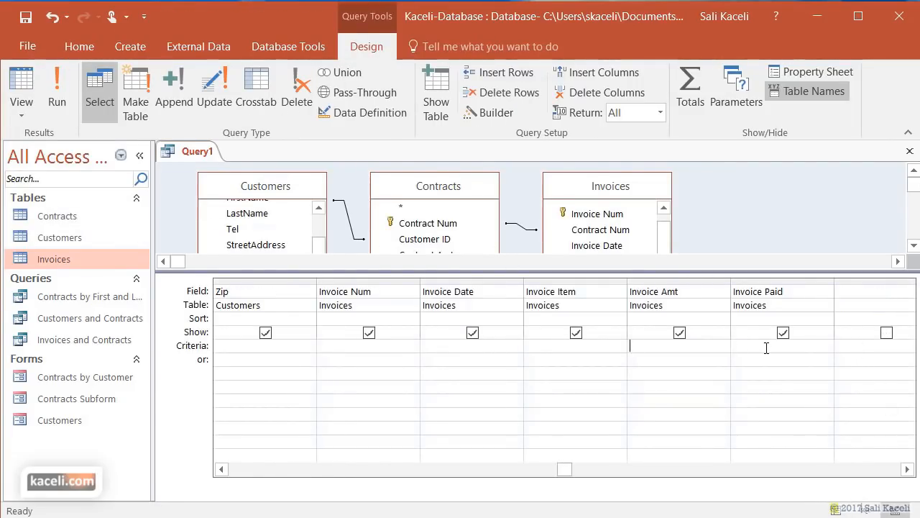
{"action": "left_click", "coordinate": [755, 349]}
{"action": "type", "text": "no"}
{"action": "left_click", "coordinate": [706, 387]}
{"action": "left_click", "coordinate": [57, 94]}
{"action": "left_click_drag", "start_coordinate": [572, 495], "coordinate": [762, 496]}
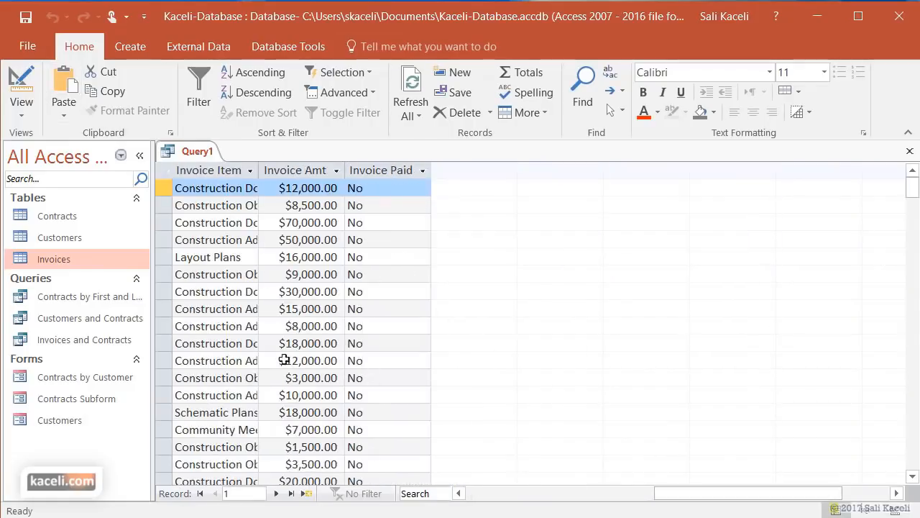
- Back in Design View, select an empty grid column and open the Expression Builder
{"action": "left_click", "coordinate": [24, 115]}
{"action": "left_click", "coordinate": [69, 218]}
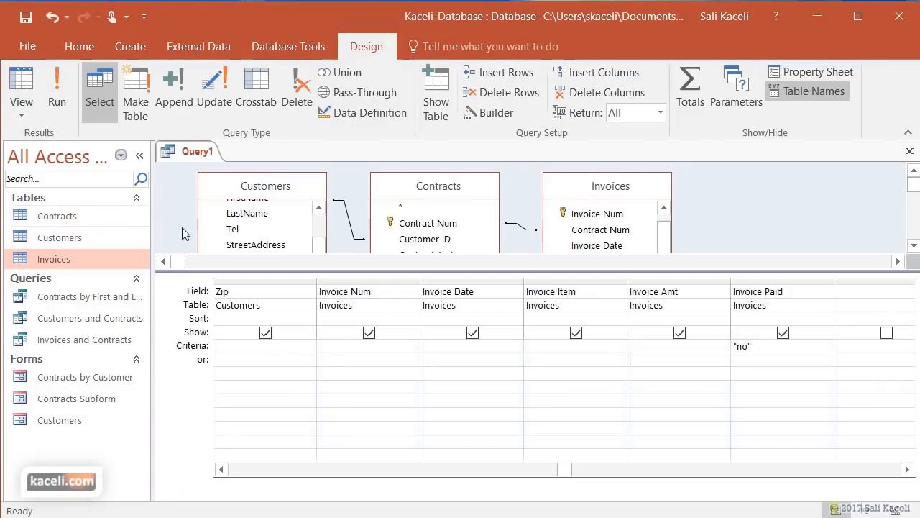
{"action": "scroll", "coordinate": [898, 475], "scroll_direction": "right", "scroll_amount": 3}
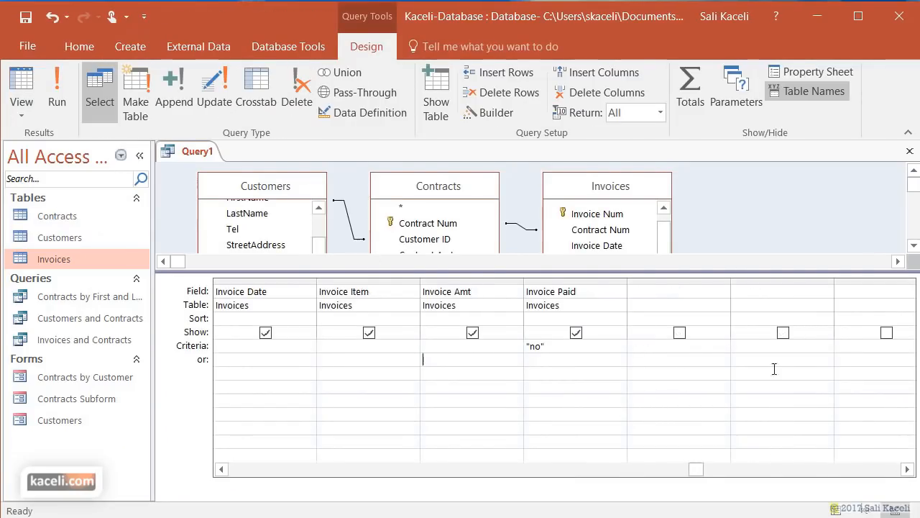
{"action": "left_click", "coordinate": [661, 292]}
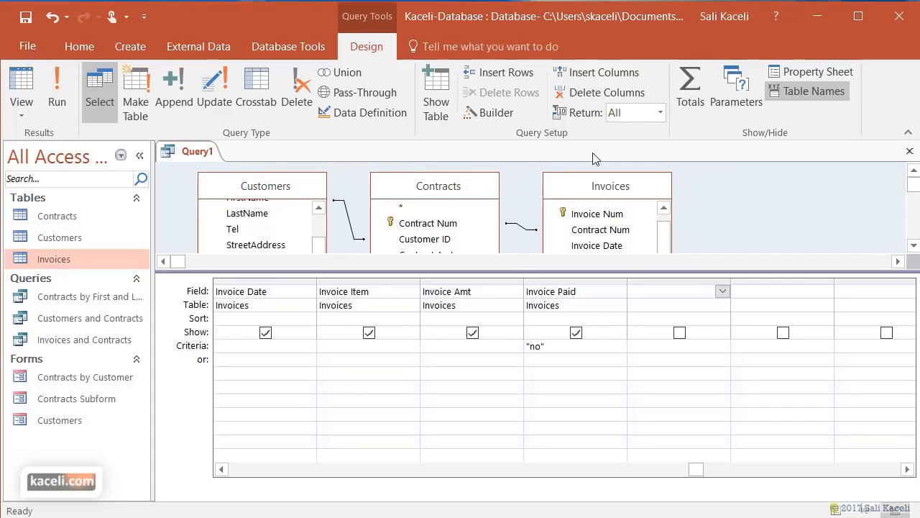
{"action": "left_click", "coordinate": [496, 118]}
- Close the query and save it as 'Late Fees for Unpaid Invoices'
{"action": "left_click", "coordinate": [910, 151]}
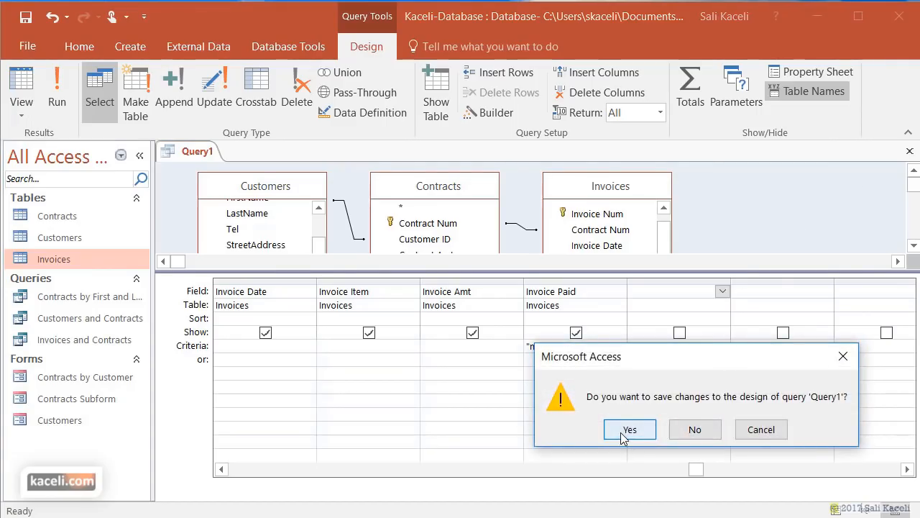
{"action": "left_click", "coordinate": [629, 429]}
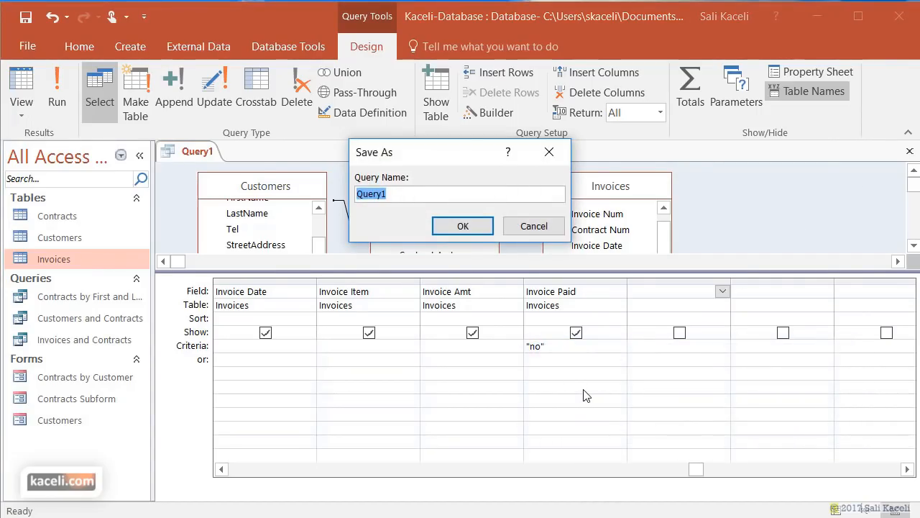
{"action": "type", "text": "Late Fees for Unpaid Invoices"}
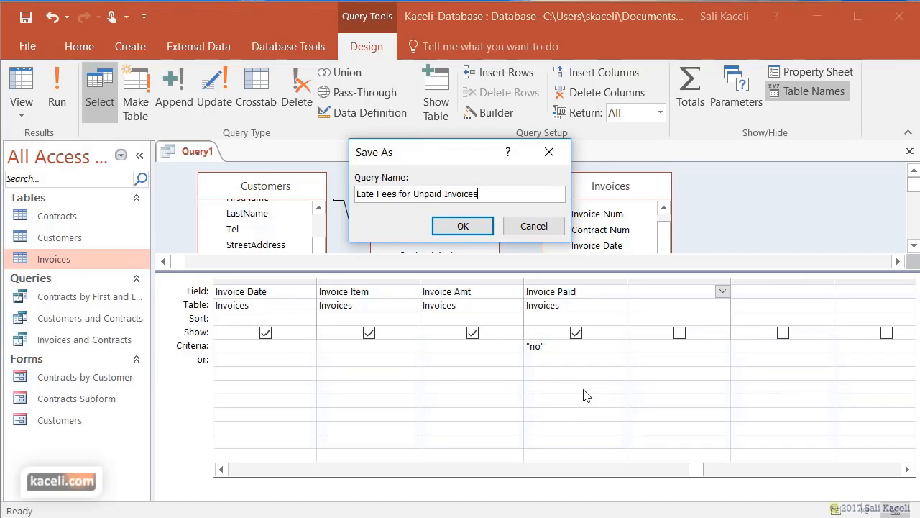
{"action": "left_click", "coordinate": [463, 228]}
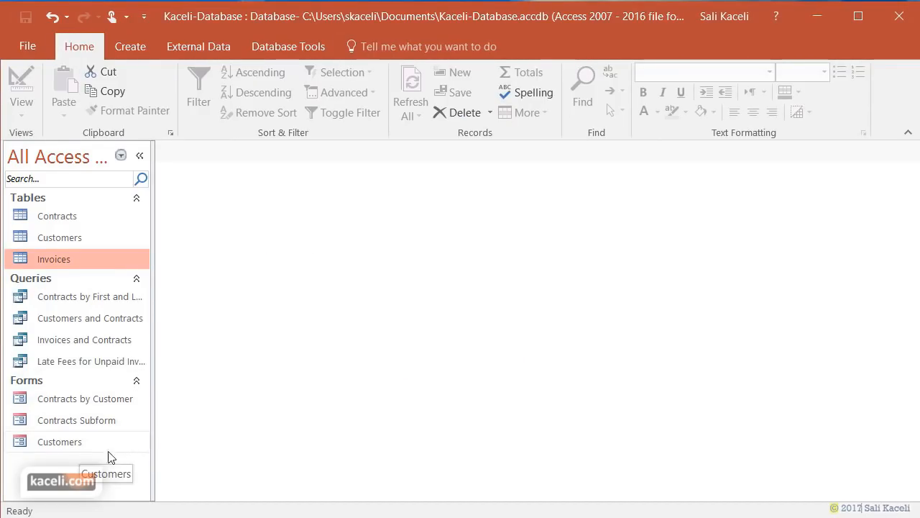
- Open the Late Fees for Unpaid Invoices query and bring up its shortcut menu
{"action": "double_click", "coordinate": [48, 363]}
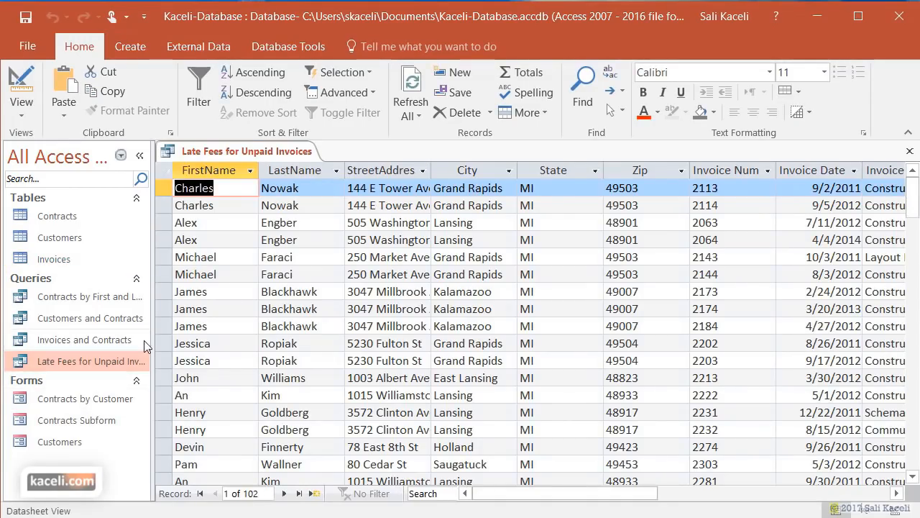
{"action": "left_click", "coordinate": [23, 117]}
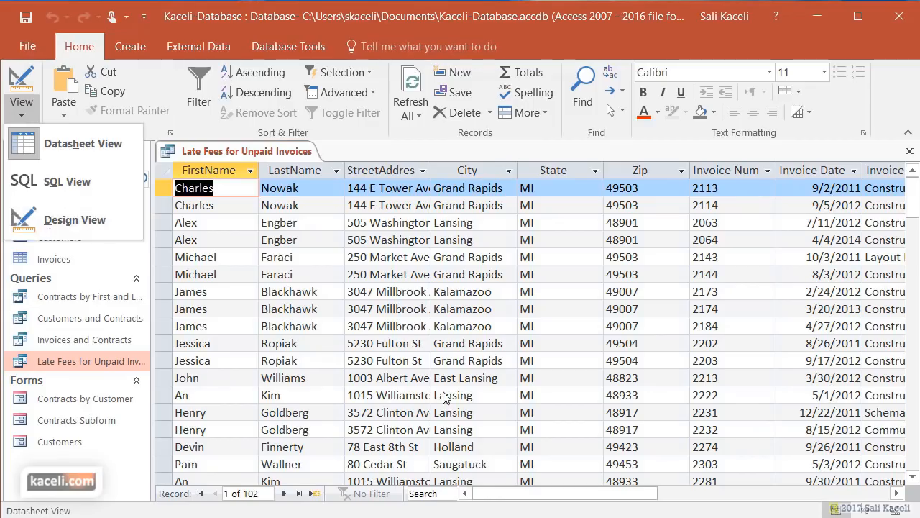
{"action": "left_click", "coordinate": [472, 392]}
{"action": "right_click", "coordinate": [100, 362]}
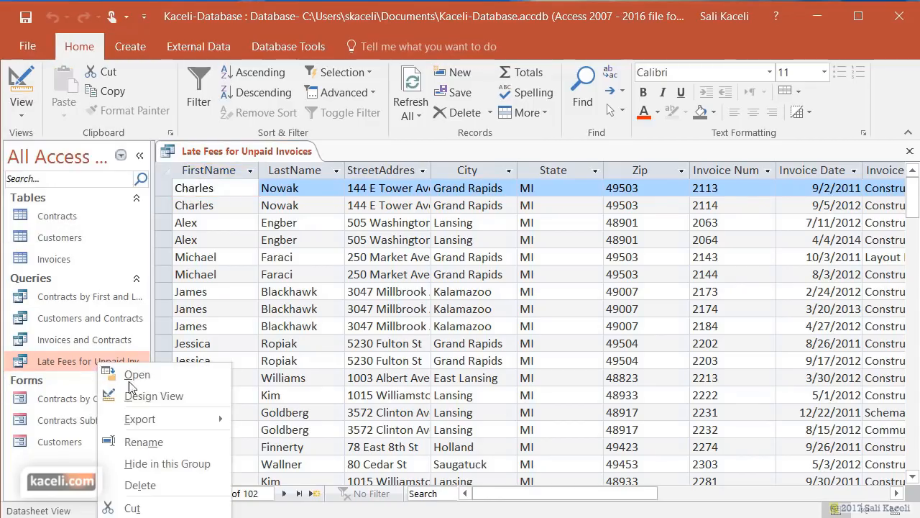
- Open the Late Fees for Unpaid Invoices query in Design View and start an Expression Builder in the first empty field column
{"action": "left_click", "coordinate": [149, 396]}
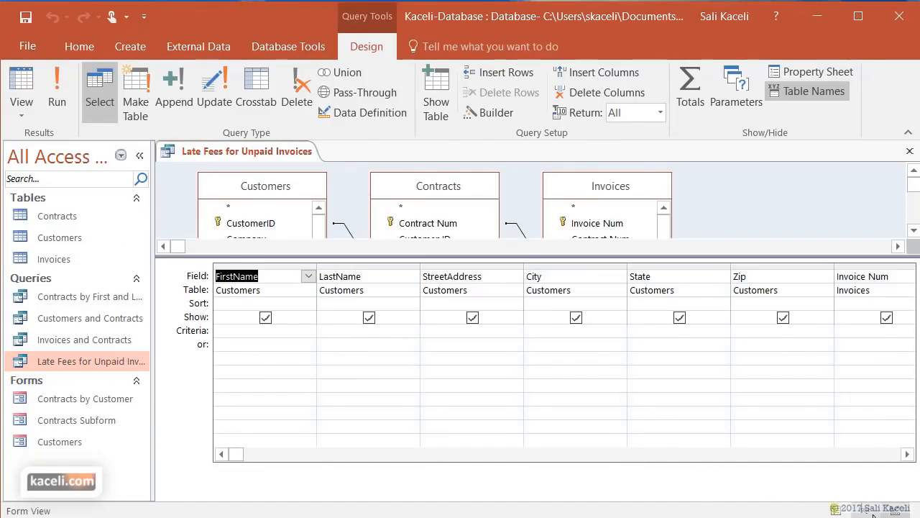
{"action": "left_click", "coordinate": [907, 454]}
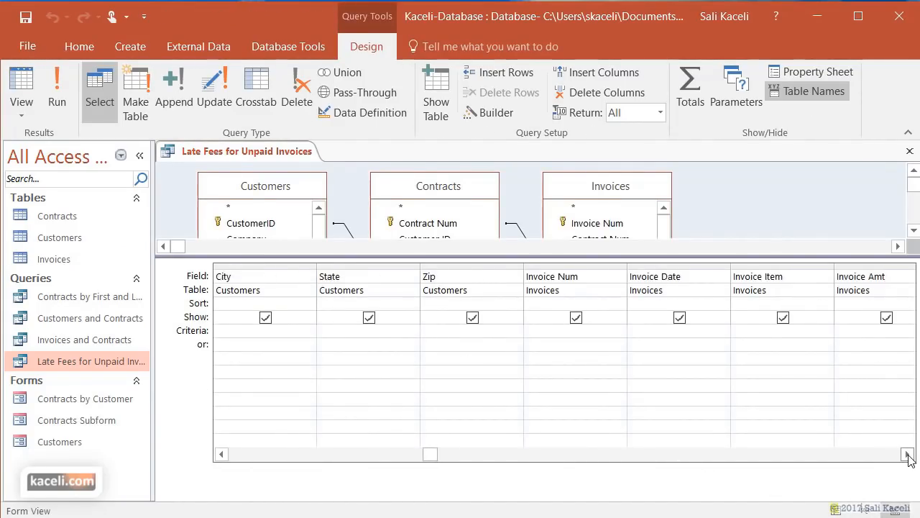
{"action": "left_click", "coordinate": [908, 454]}
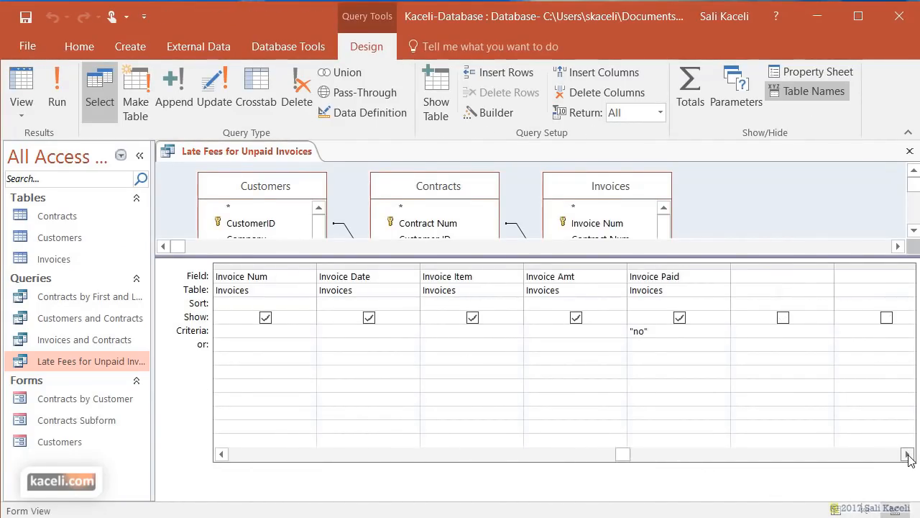
{"action": "left_click", "coordinate": [752, 279]}
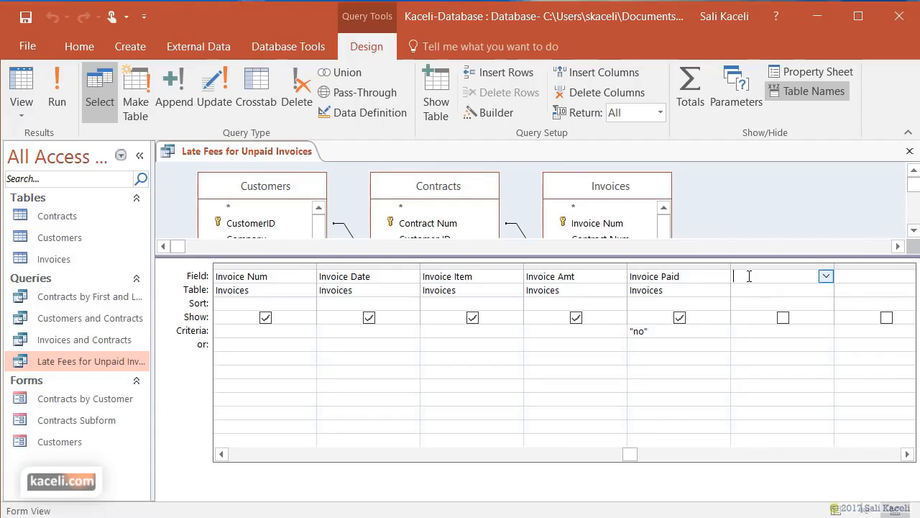
{"action": "left_click", "coordinate": [483, 116]}
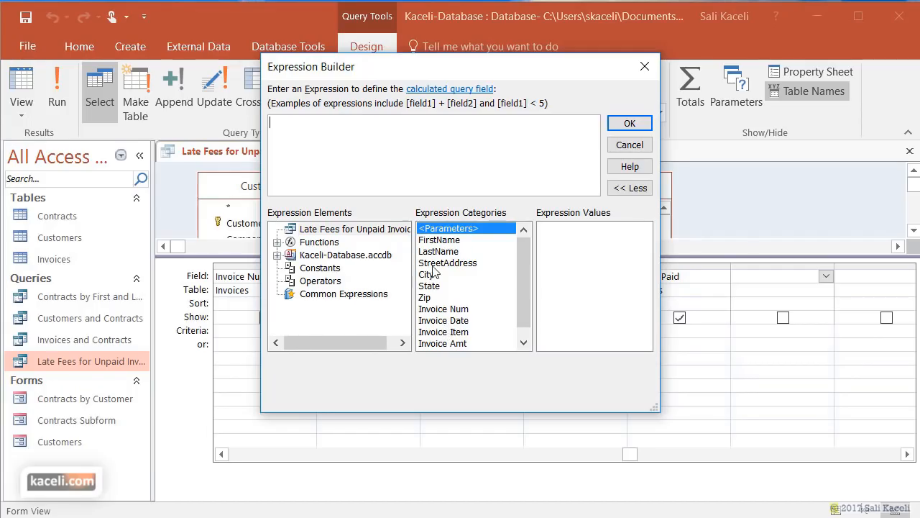
- Build the expression [Invoice Amt]*.05 and add it to the query as a calculated field
{"action": "scroll", "coordinate": [521, 307], "scroll_direction": "down", "scroll_amount": 1}
{"action": "left_click_drag", "start_coordinate": [522, 307], "coordinate": [521, 311]}
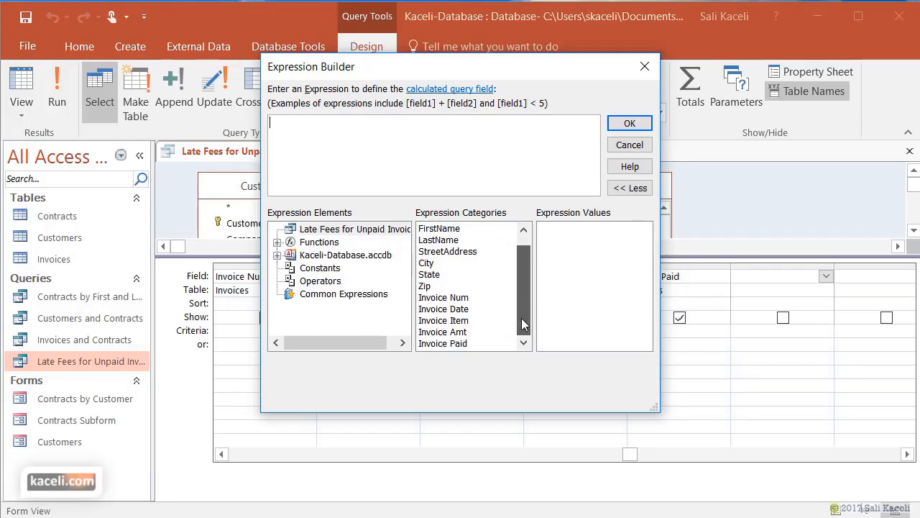
{"action": "left_click", "coordinate": [437, 335]}
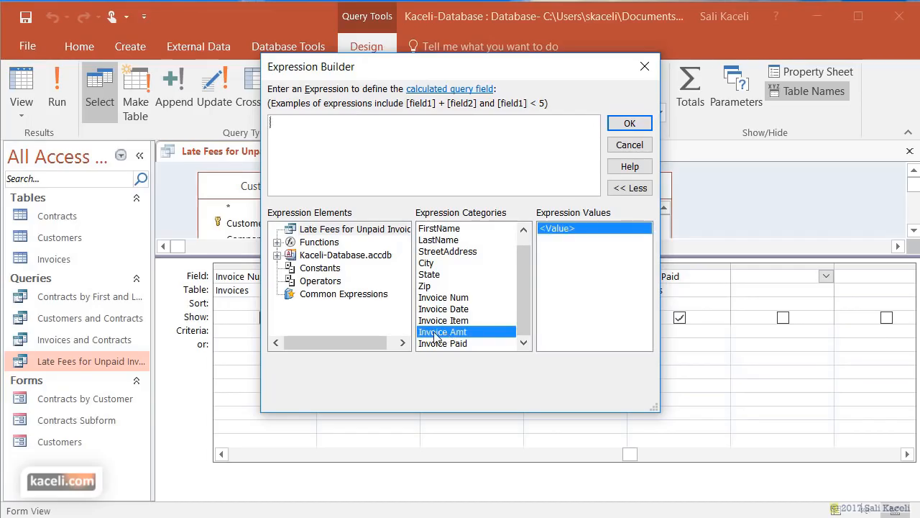
{"action": "double_click", "coordinate": [437, 335]}
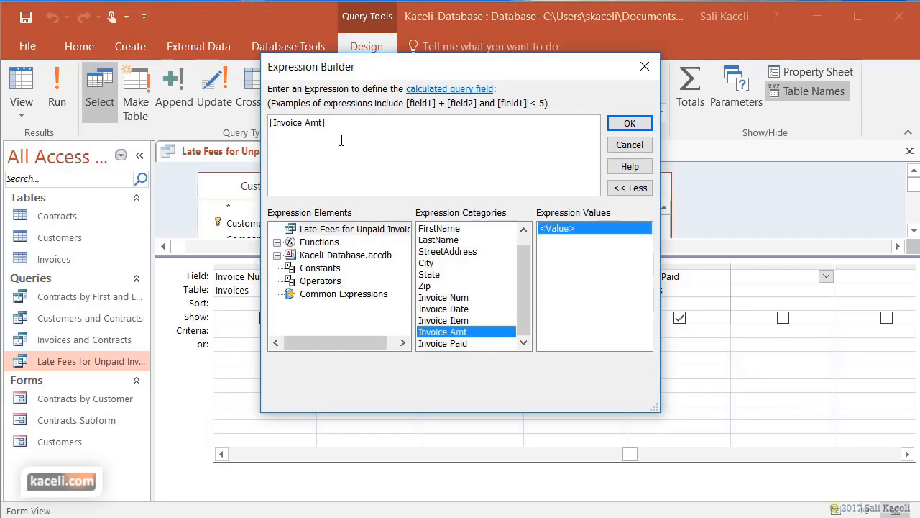
{"action": "type", "text": "*"}
{"action": "type", "text": "5"}
{"action": "left_click", "coordinate": [633, 129]}
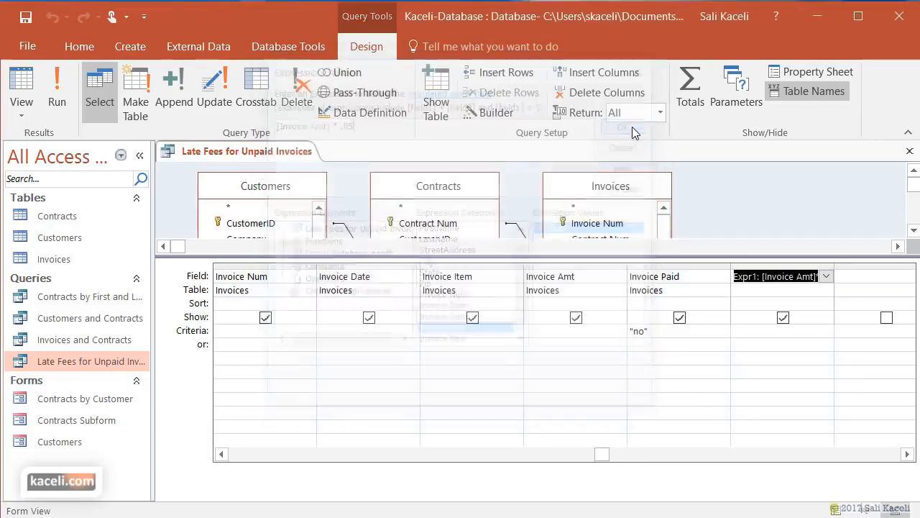
{"action": "left_click", "coordinate": [760, 276]}
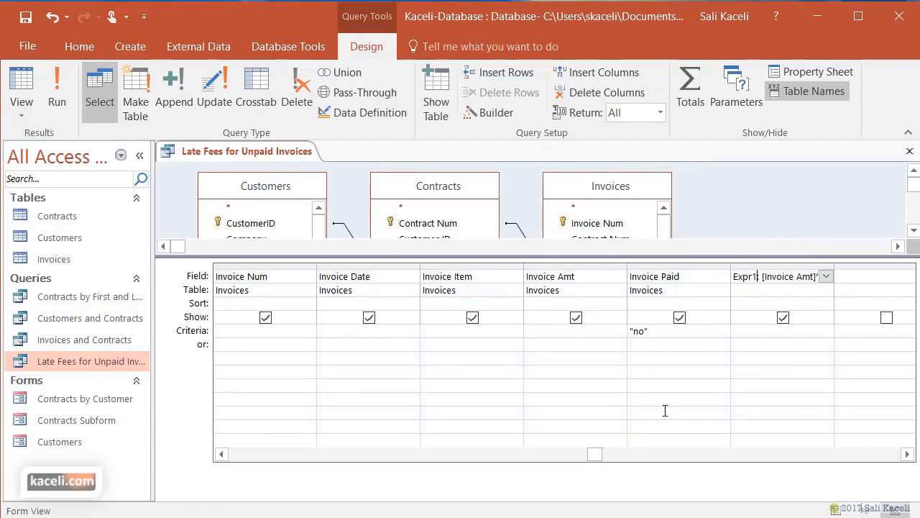
- Rename Expr1 to 'Late Fee' and run the query, showing 5% fees such as 600 on $12,000.00
{"action": "double_click", "coordinate": [753, 276]}
{"action": "type", "text": "Late Fee"}
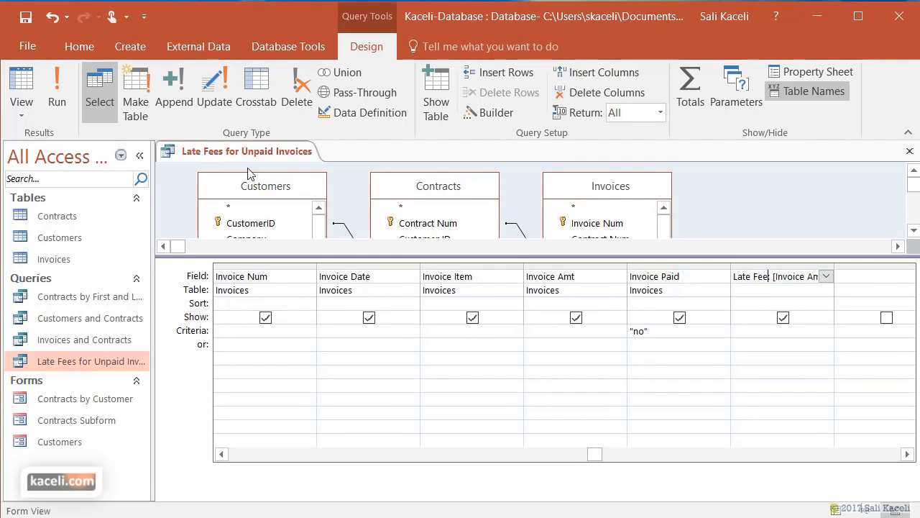
{"action": "left_click", "coordinate": [57, 96]}
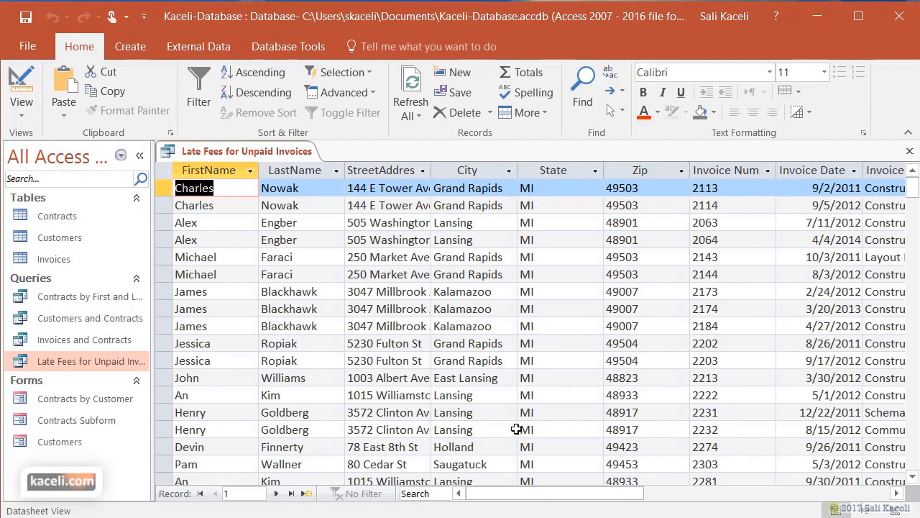
{"action": "left_click_drag", "start_coordinate": [581, 494], "coordinate": [691, 492]}
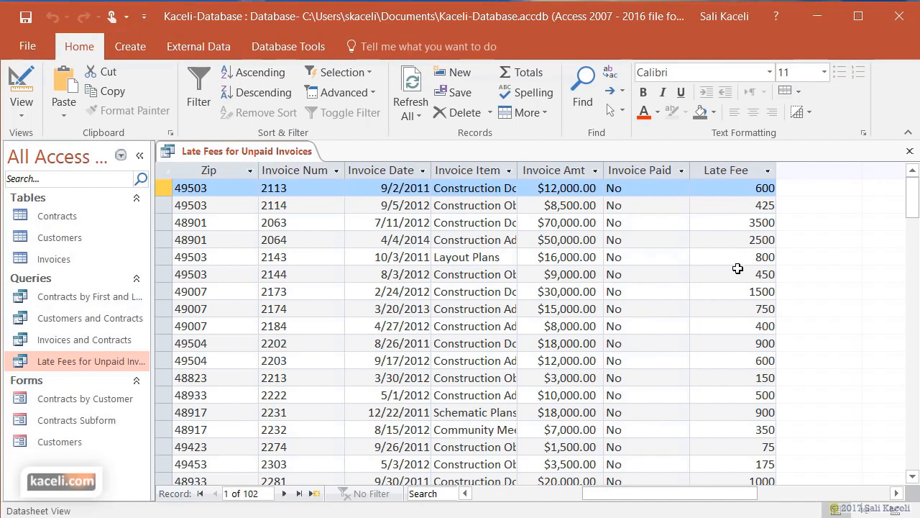
{"action": "scroll", "coordinate": [723, 319], "scroll_direction": "down", "scroll_amount": 9}
{"action": "scroll", "coordinate": [722, 319], "scroll_direction": "up", "scroll_amount": 5}
{"action": "scroll", "coordinate": [721, 318], "scroll_direction": "up", "scroll_amount": 4}
- Return to Design View and untick Show for the Invoice Paid field
{"action": "left_click", "coordinate": [22, 114]}
{"action": "left_click", "coordinate": [72, 224]}
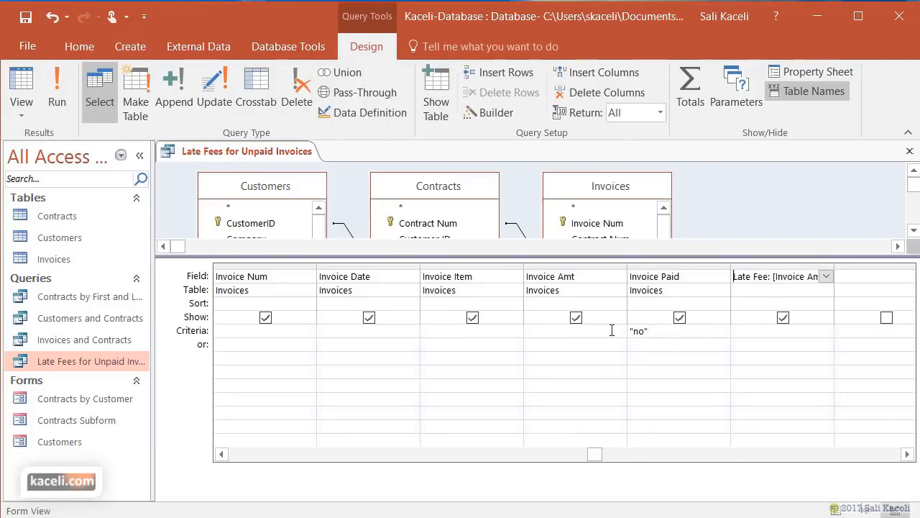
{"action": "left_click", "coordinate": [679, 317]}
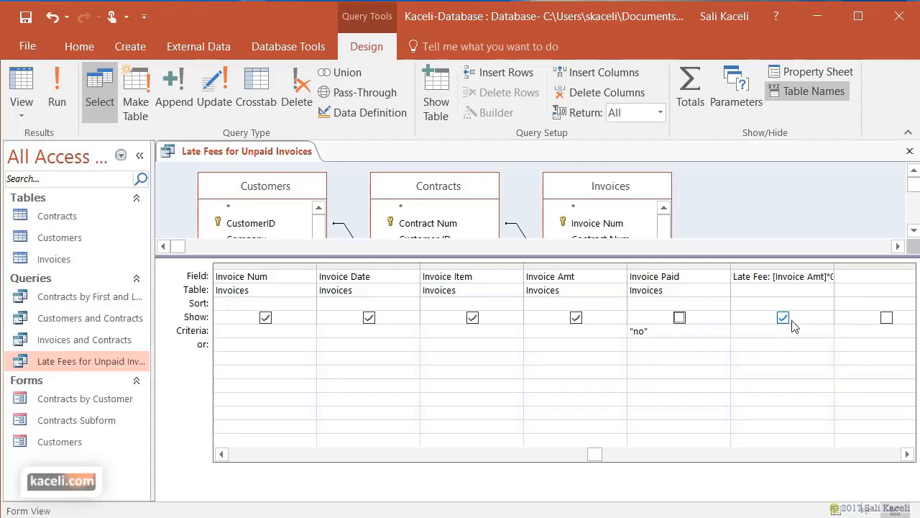
- Format the Late Fee field as Currency with 2 decimal places and rerun the query
{"action": "left_click", "coordinate": [783, 277]}
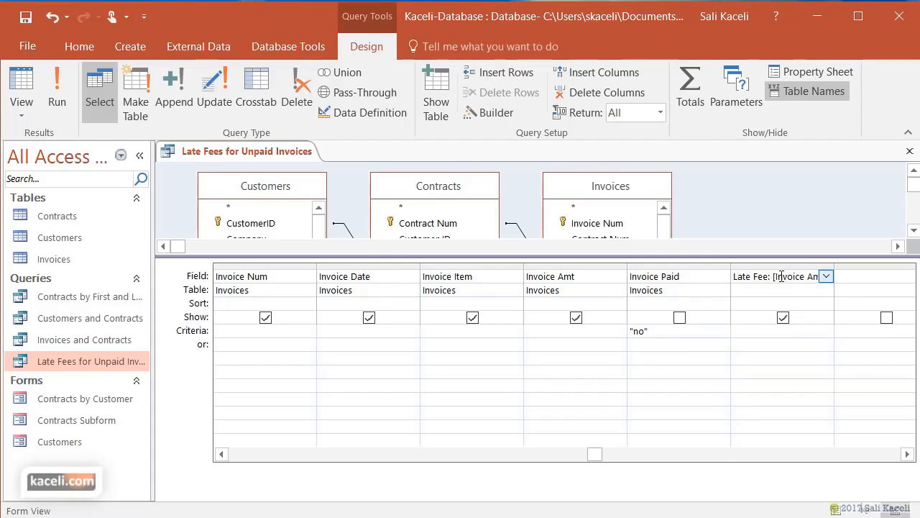
{"action": "left_click", "coordinate": [818, 71]}
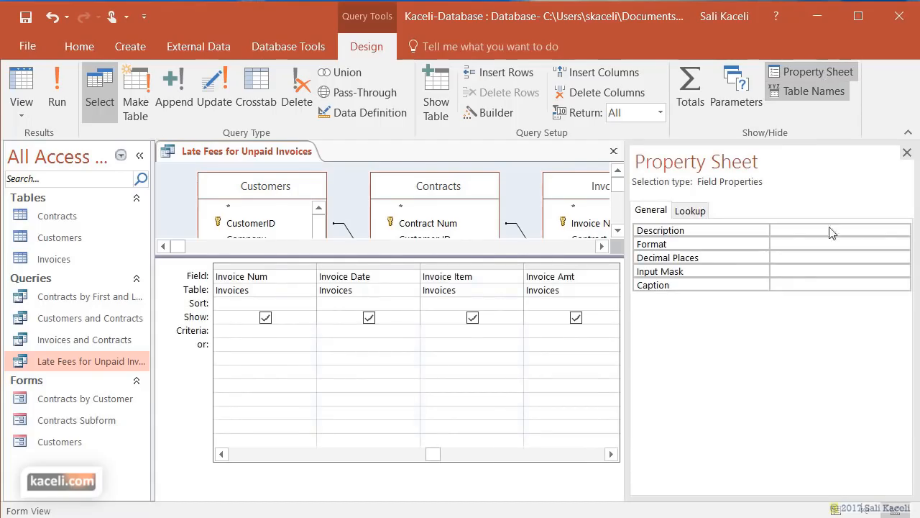
{"action": "left_click", "coordinate": [791, 245]}
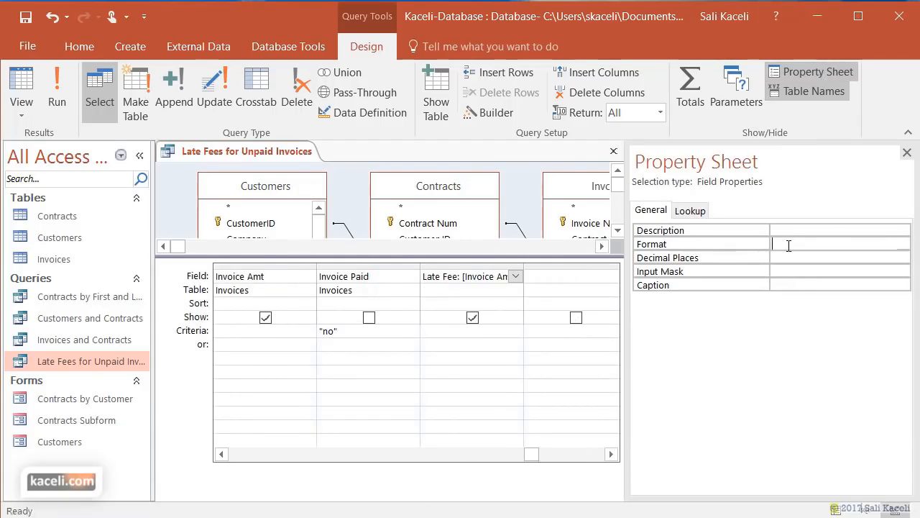
{"action": "left_click", "coordinate": [902, 243]}
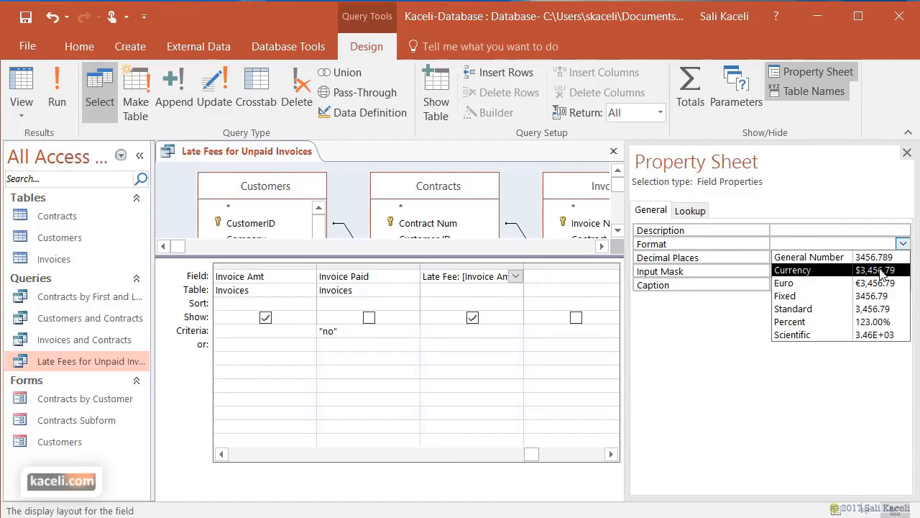
{"action": "left_click", "coordinate": [881, 272]}
{"action": "left_click", "coordinate": [775, 271]}
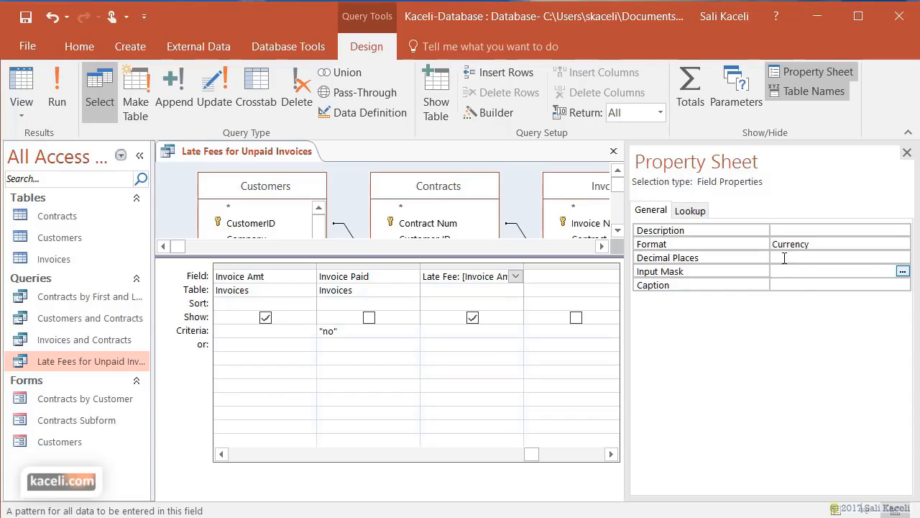
{"action": "left_click", "coordinate": [803, 257]}
{"action": "left_click", "coordinate": [903, 257]}
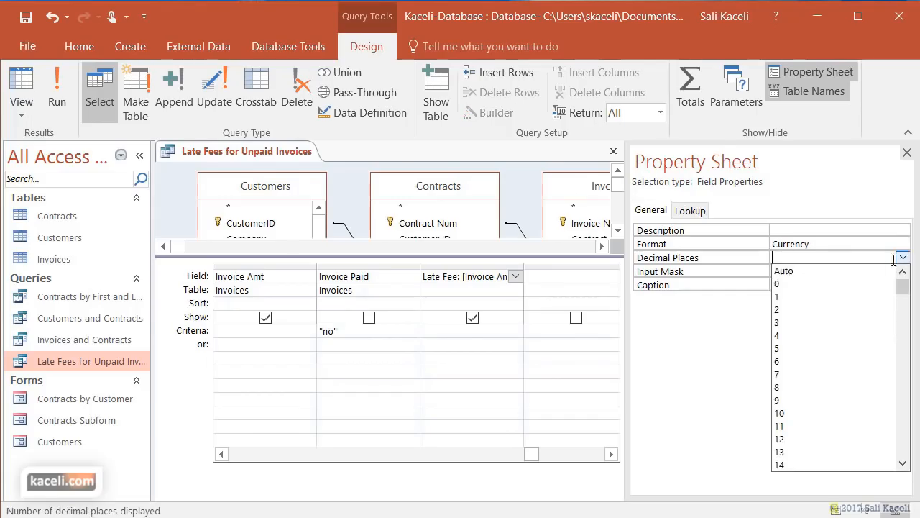
{"action": "left_click", "coordinate": [802, 310]}
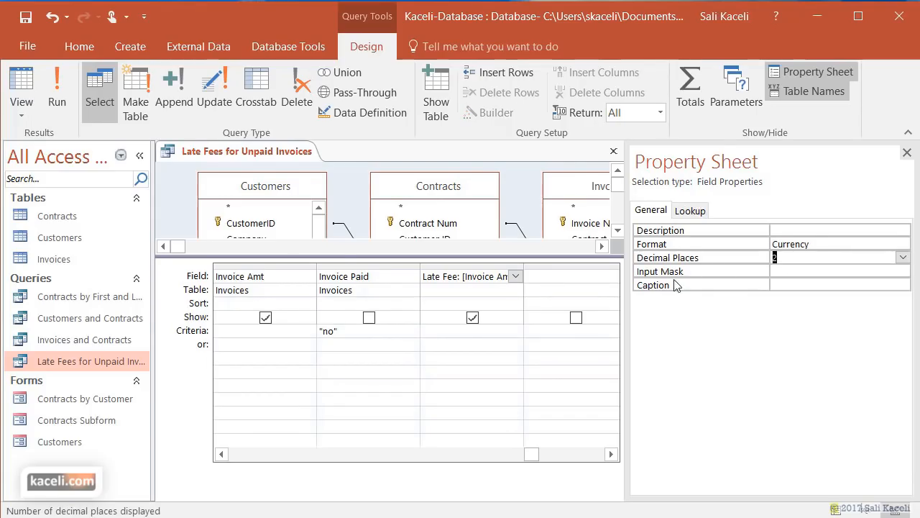
{"action": "left_click", "coordinate": [909, 154]}
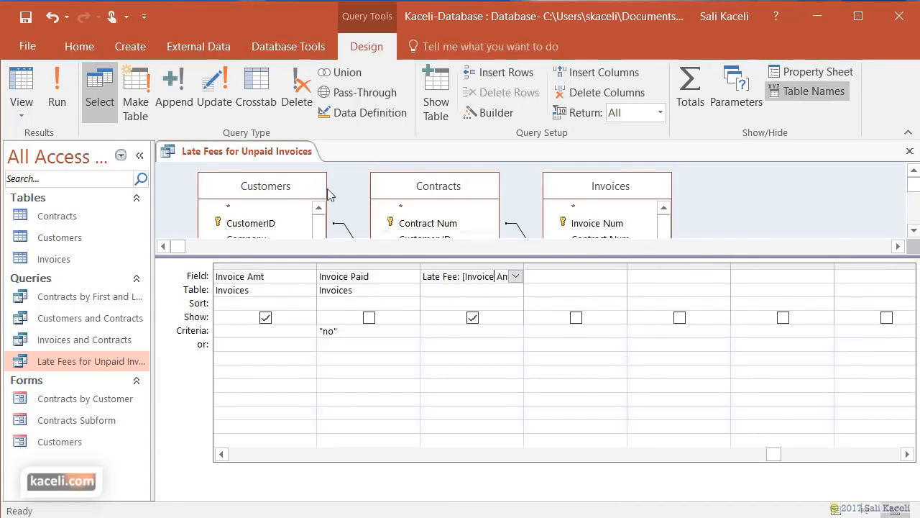
{"action": "left_click", "coordinate": [58, 97]}
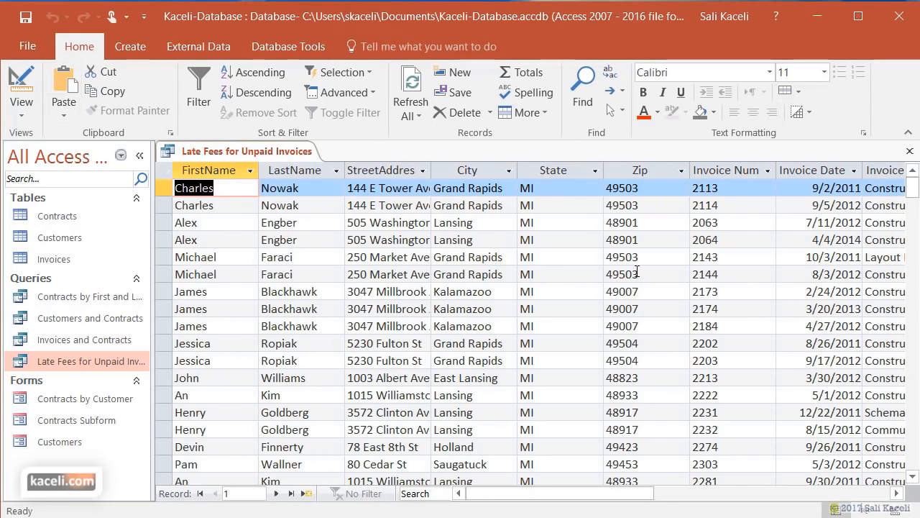
- Close the Late Fees for Unpaid Invoices query, saving its design changes
{"action": "left_click_drag", "start_coordinate": [640, 493], "coordinate": [812, 494]}
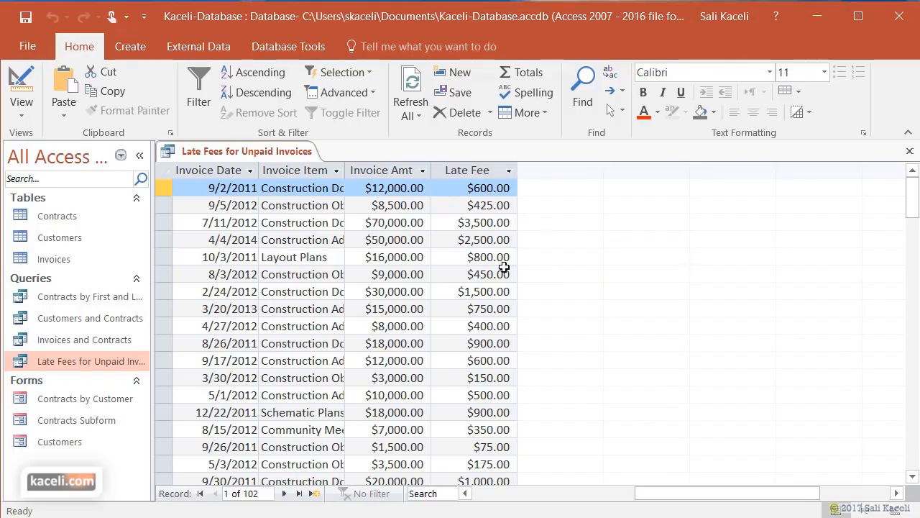
{"action": "left_click", "coordinate": [907, 160]}
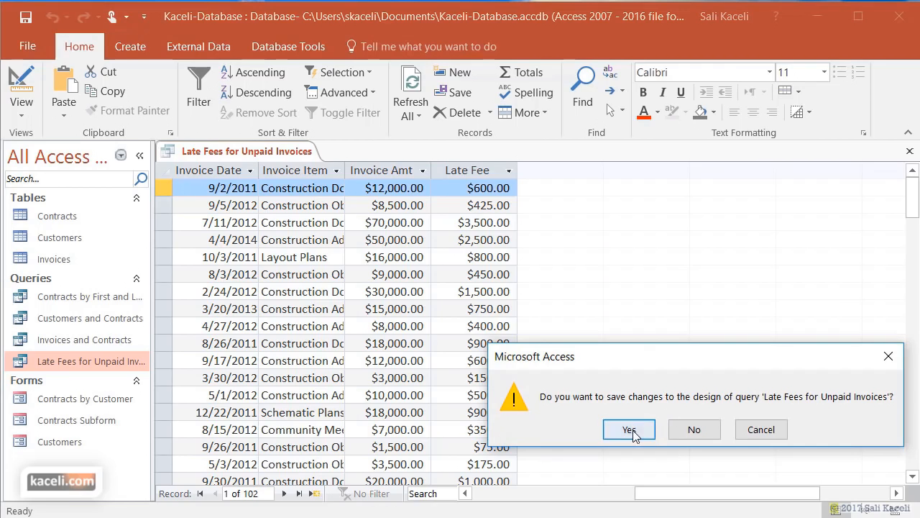
{"action": "left_click", "coordinate": [631, 430]}
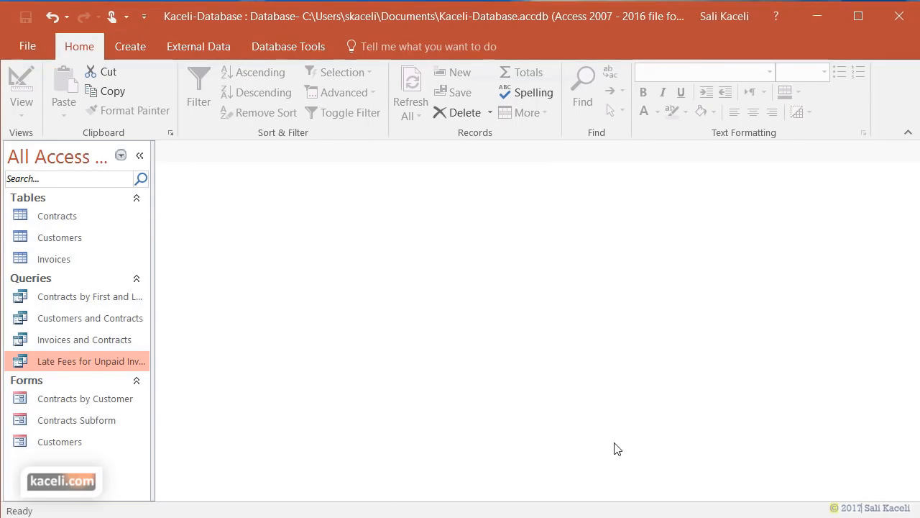
- Reopen the Late Fees for Unpaid Invoices results and scroll across the datasheet
{"action": "double_click", "coordinate": [37, 359]}
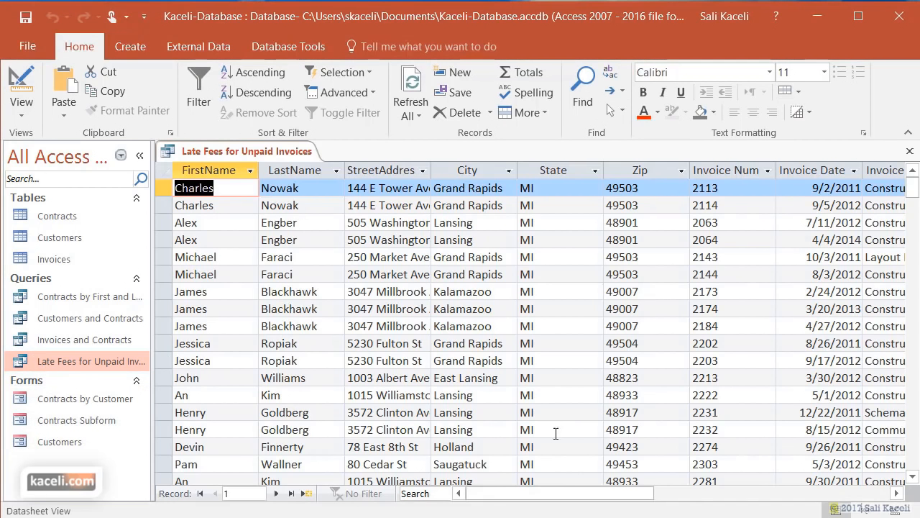
{"action": "left_click_drag", "start_coordinate": [550, 505], "coordinate": [732, 502]}
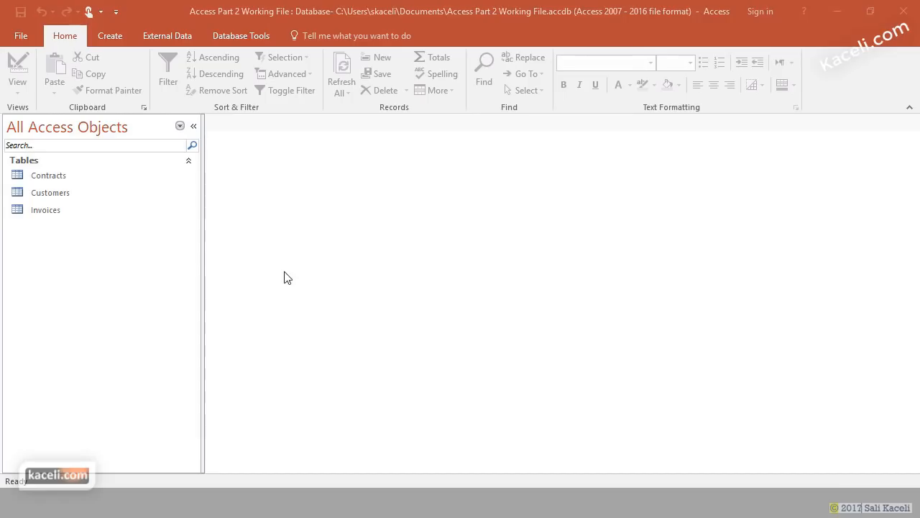
{"action": "left_click", "coordinate": [59, 176]}
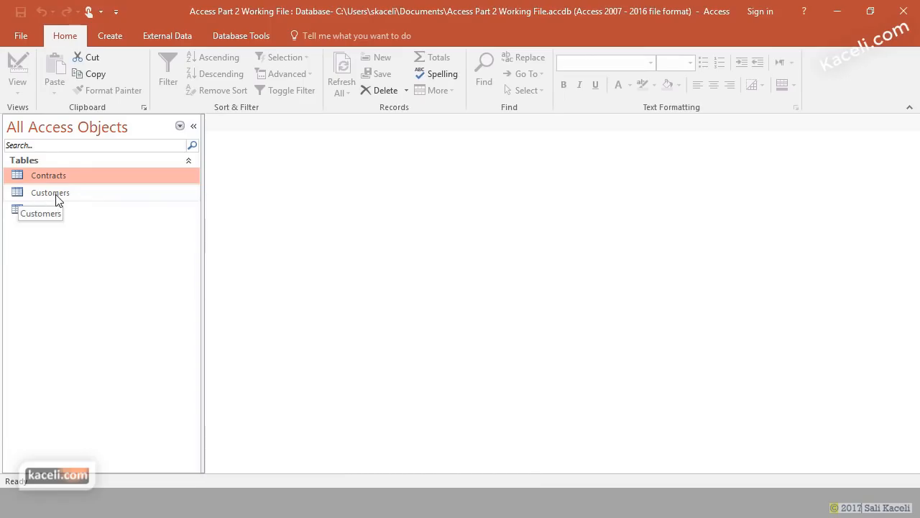
{"action": "left_click", "coordinate": [58, 198]}
{"action": "left_click", "coordinate": [56, 212]}
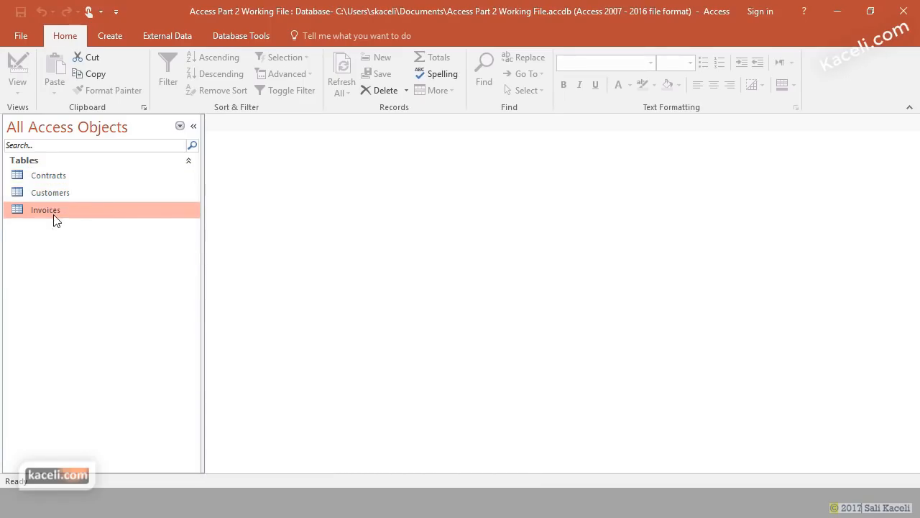
{"action": "double_click", "coordinate": [63, 194]}
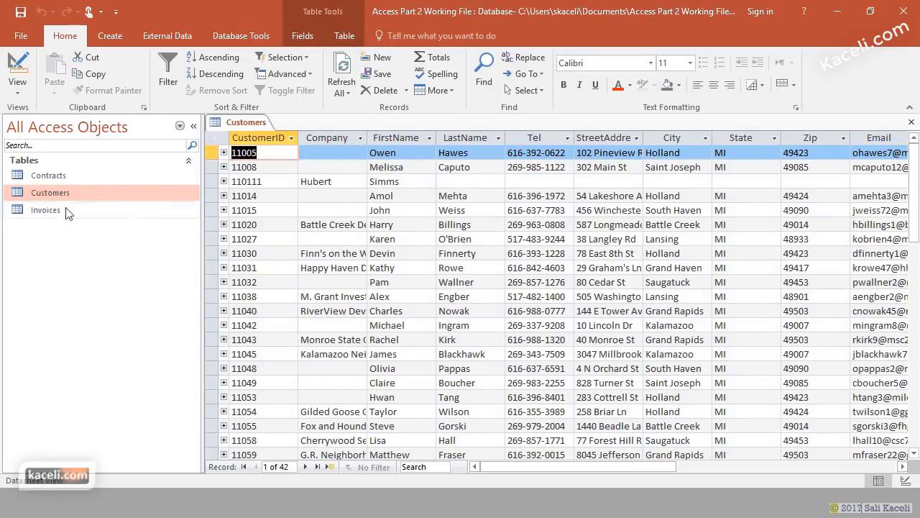
{"action": "double_click", "coordinate": [54, 210]}
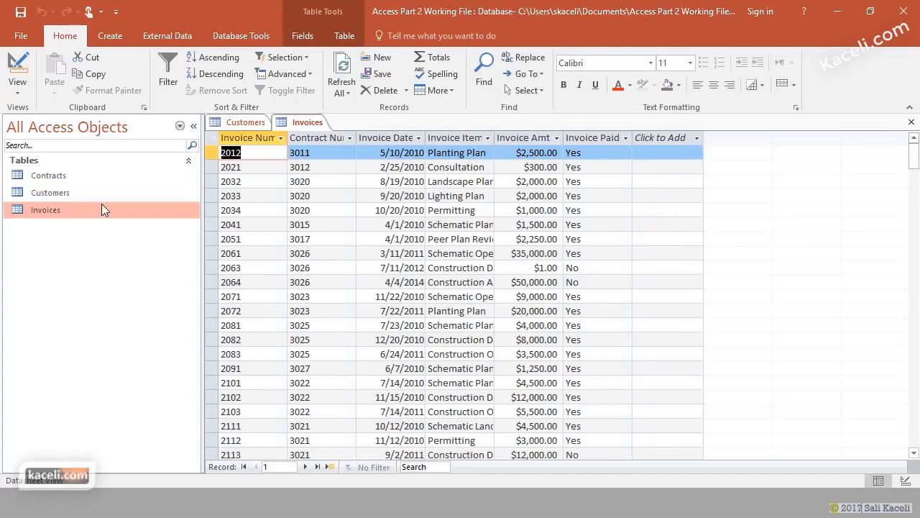
{"action": "double_click", "coordinate": [63, 177]}
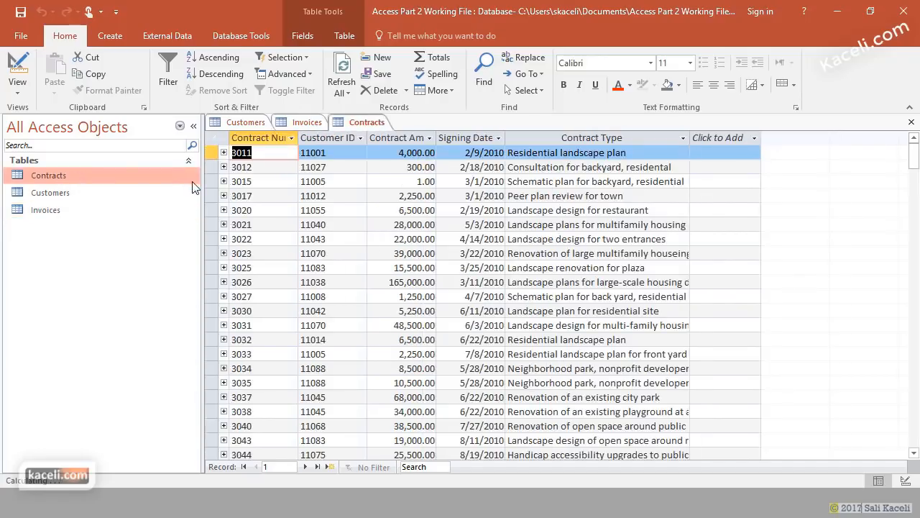
{"action": "left_click", "coordinate": [911, 123]}
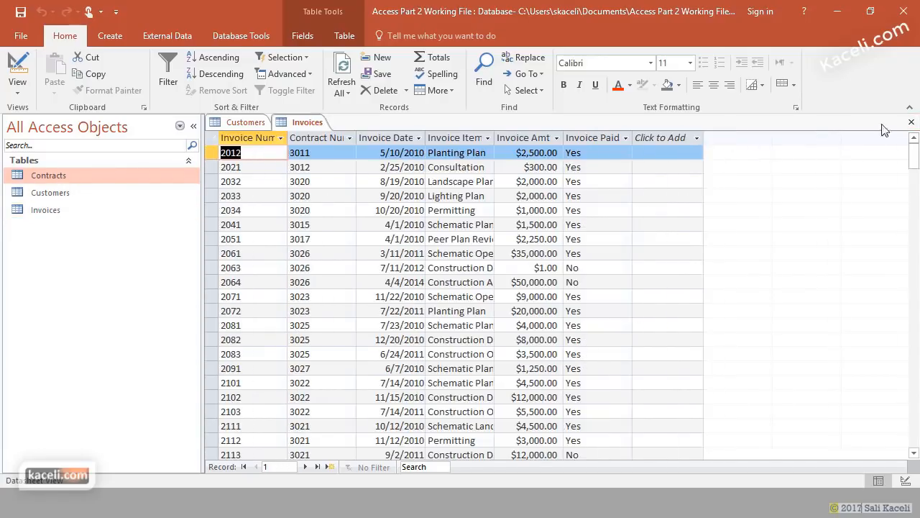
{"action": "left_click", "coordinate": [912, 122]}
{"action": "left_click", "coordinate": [912, 122]}
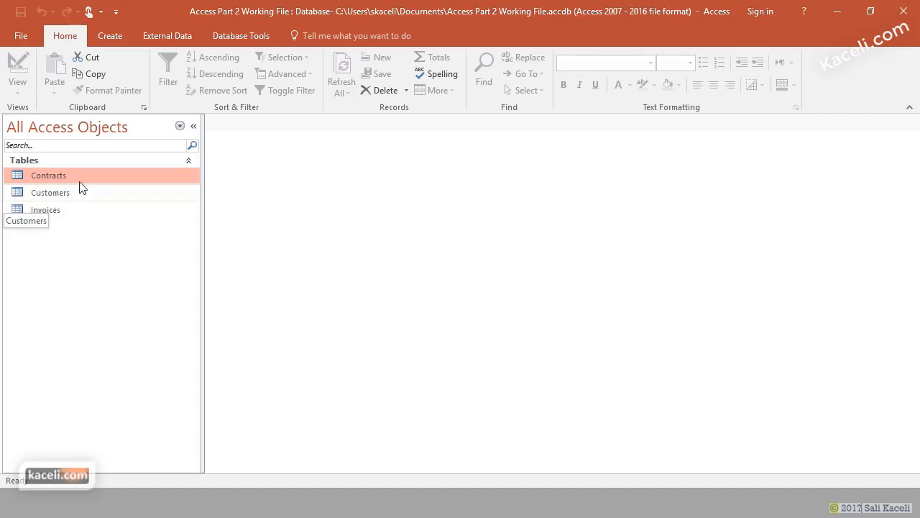
{"action": "left_click", "coordinate": [252, 39]}
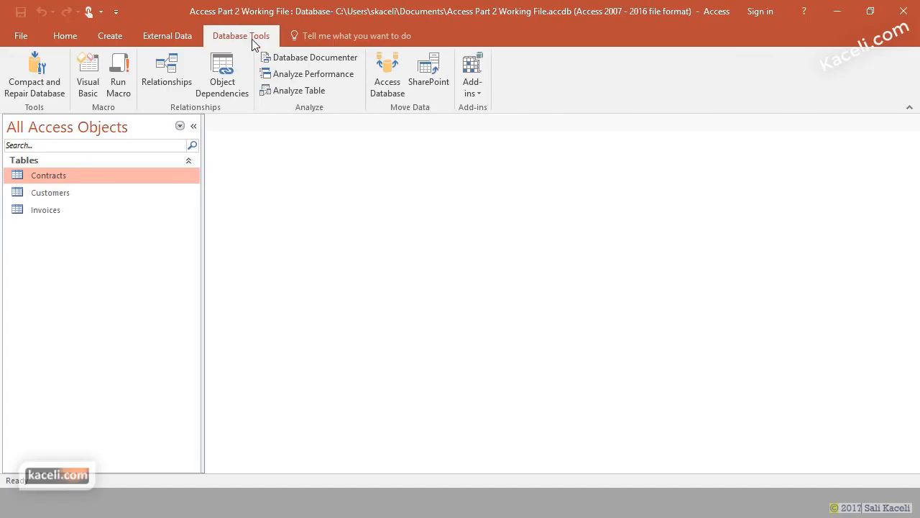
{"action": "left_click", "coordinate": [175, 66]}
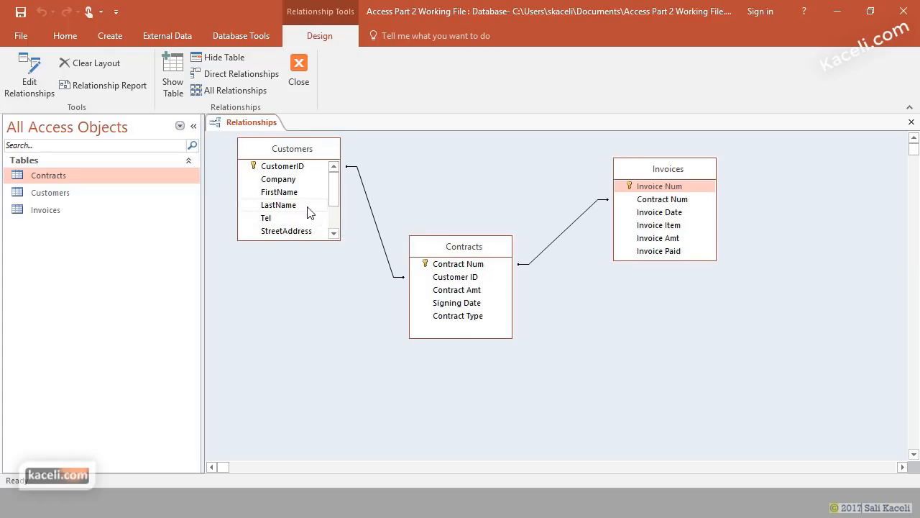
{"action": "left_click", "coordinate": [287, 169]}
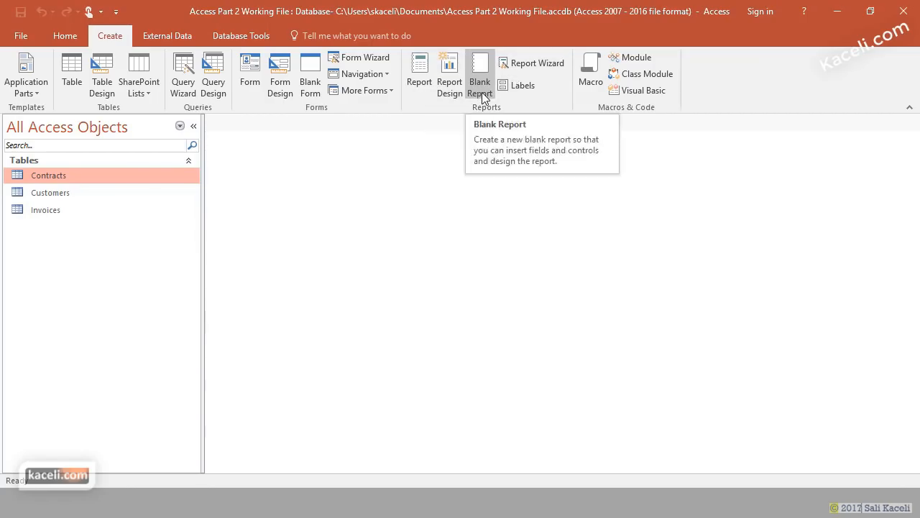
- Start the Report Wizard and base the report on Table: Customers
{"action": "left_click", "coordinate": [540, 63]}
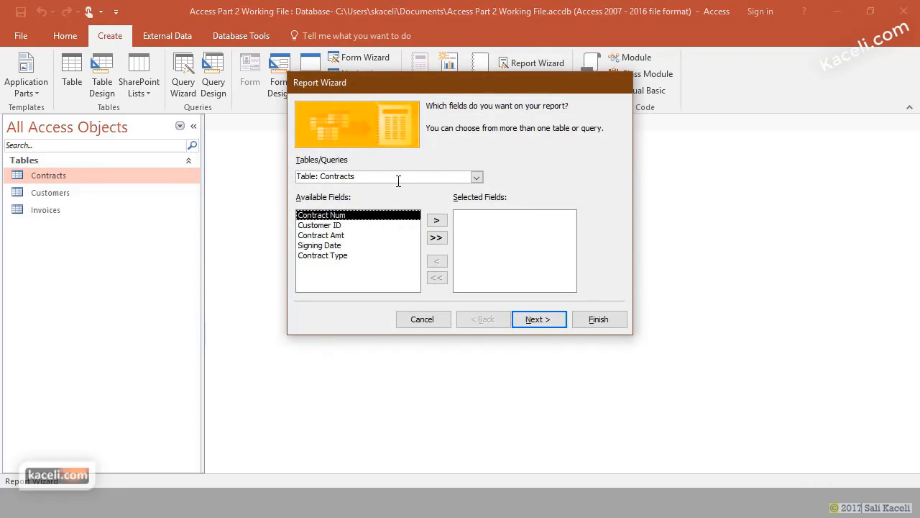
{"action": "left_click", "coordinate": [476, 177]}
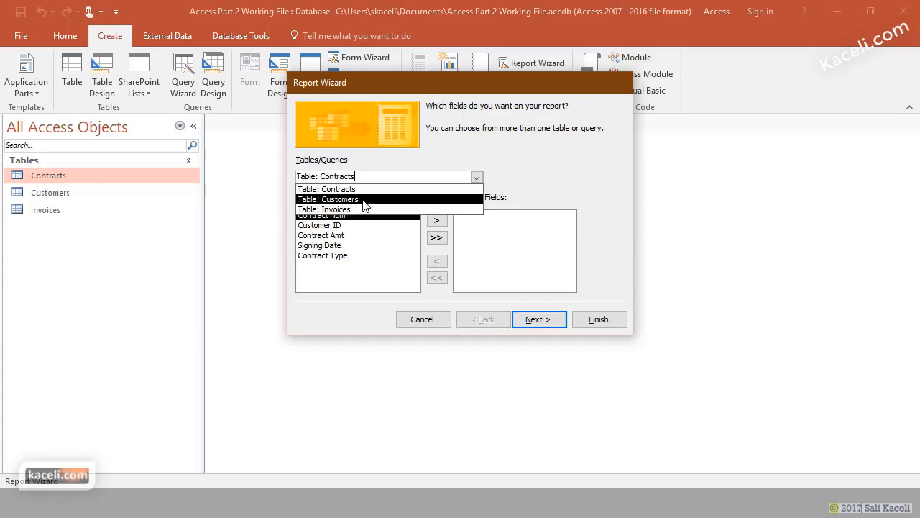
{"action": "left_click", "coordinate": [365, 206]}
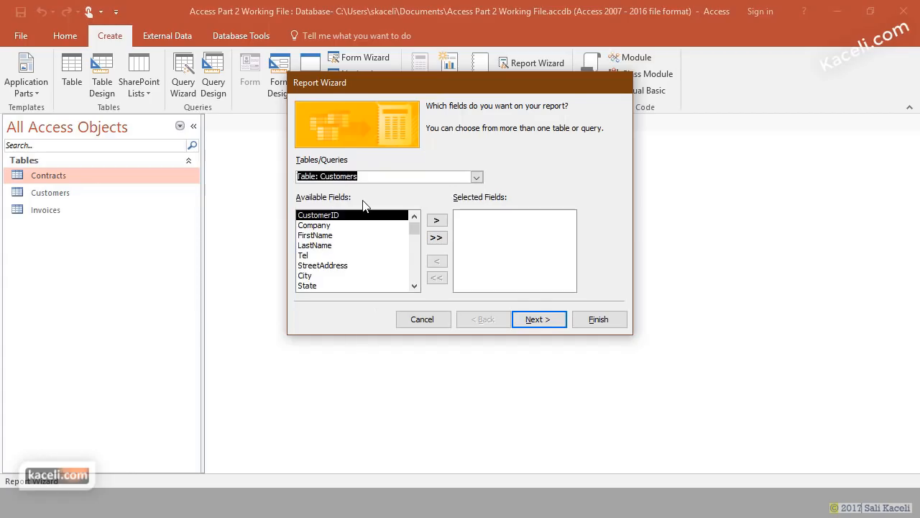
- Add FirstName, LastName, StreetAddress, City, State, Zip and Email to the report fields
{"action": "left_click", "coordinate": [328, 236]}
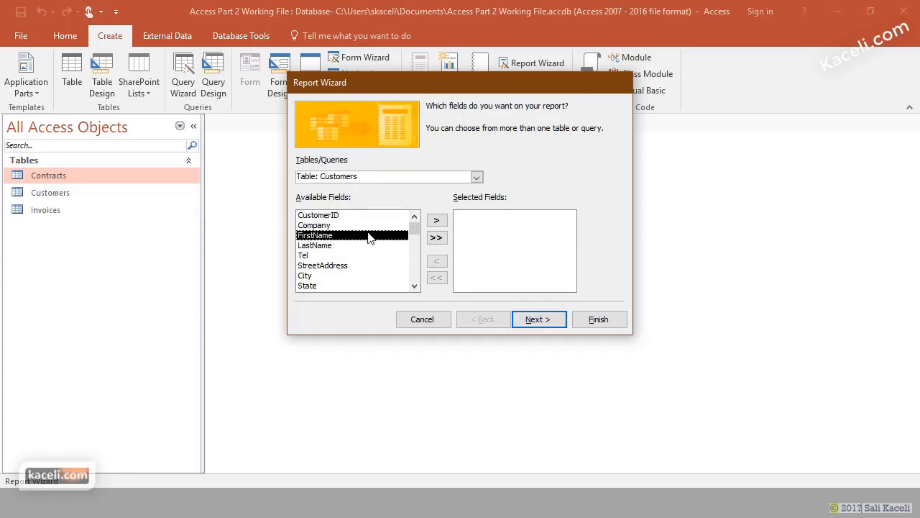
{"action": "left_click", "coordinate": [437, 223]}
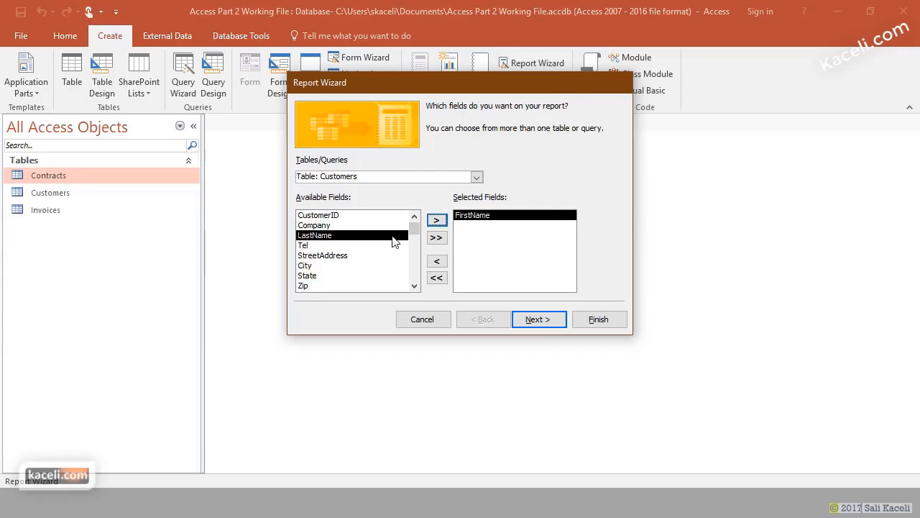
{"action": "left_click", "coordinate": [438, 222]}
{"action": "left_click", "coordinate": [329, 246]}
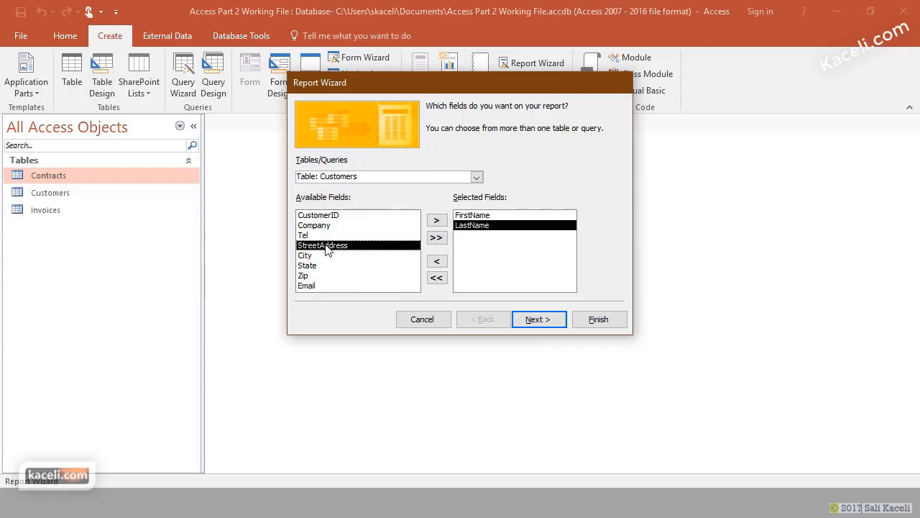
{"action": "left_click", "coordinate": [436, 221]}
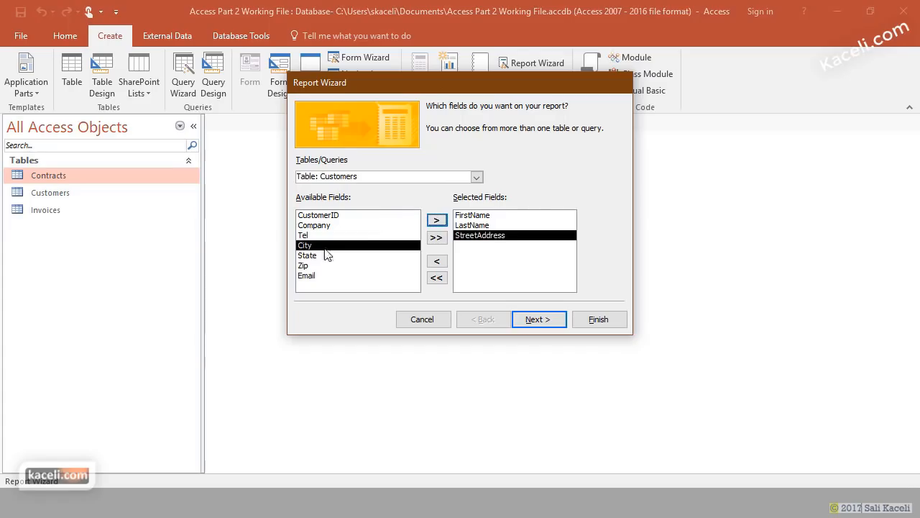
{"action": "left_click", "coordinate": [436, 223]}
{"action": "left_click", "coordinate": [437, 222]}
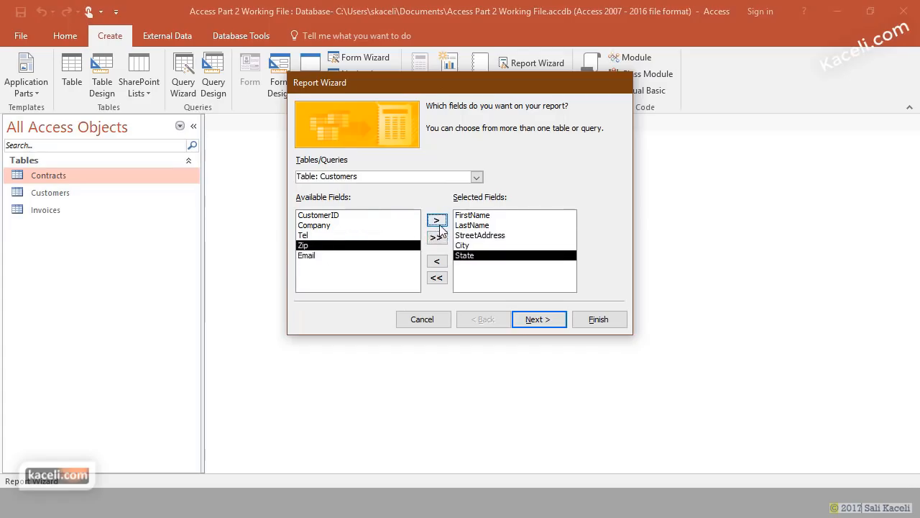
{"action": "left_click", "coordinate": [436, 221]}
{"action": "left_click", "coordinate": [437, 221]}
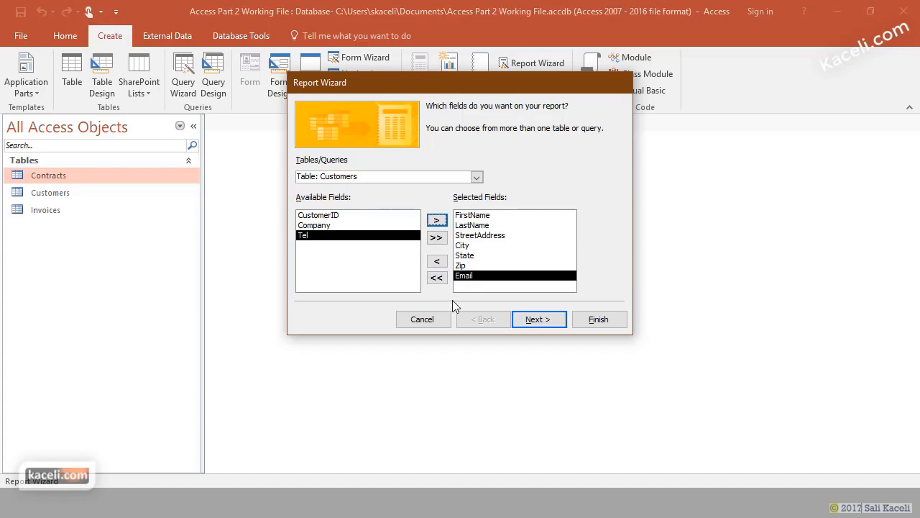
{"action": "left_click", "coordinate": [538, 321]}
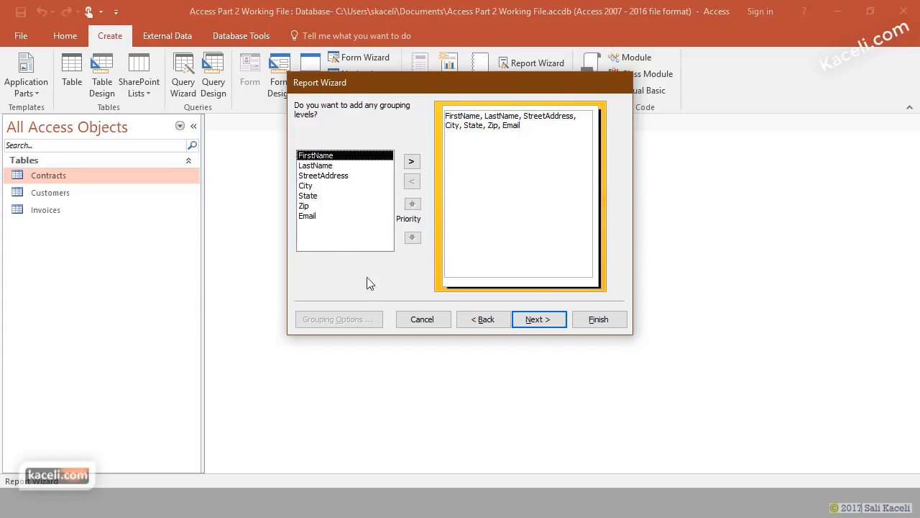
- Skip grouping and sort the report records by FirstName
{"action": "left_click", "coordinate": [539, 326]}
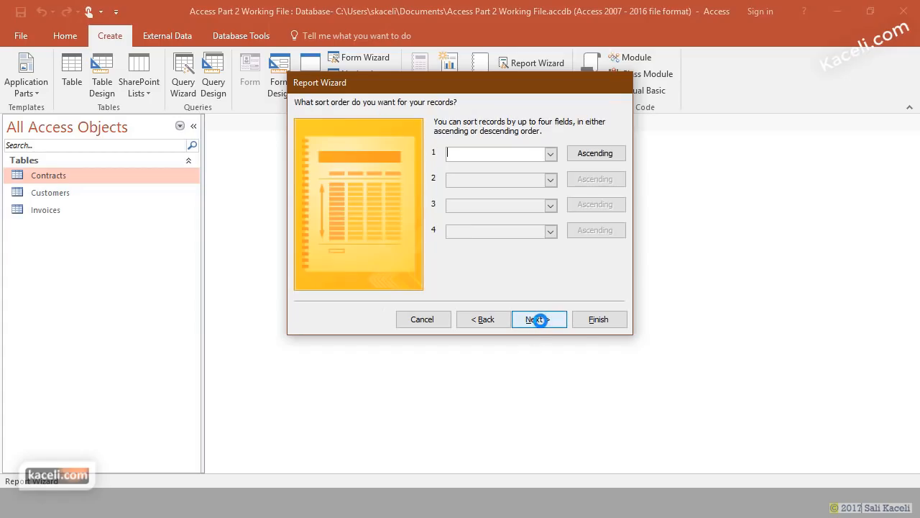
{"action": "left_click", "coordinate": [551, 153]}
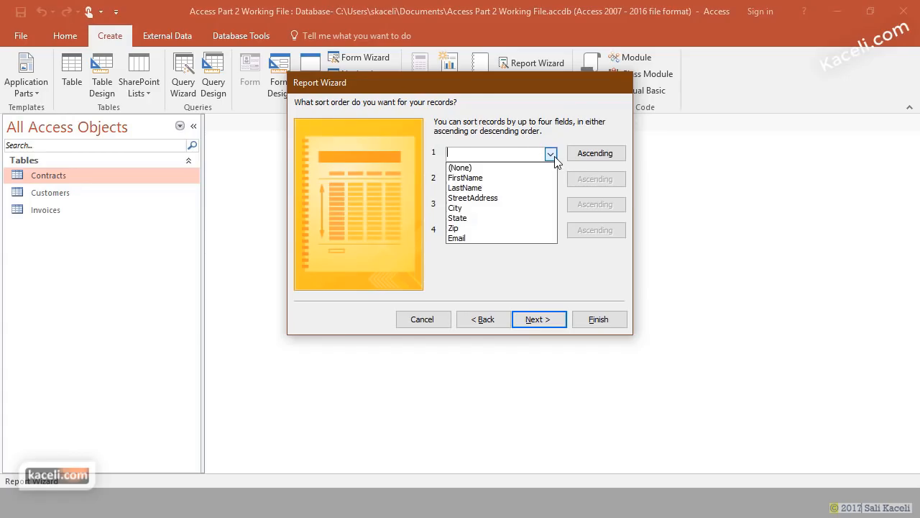
{"action": "left_click", "coordinate": [475, 178]}
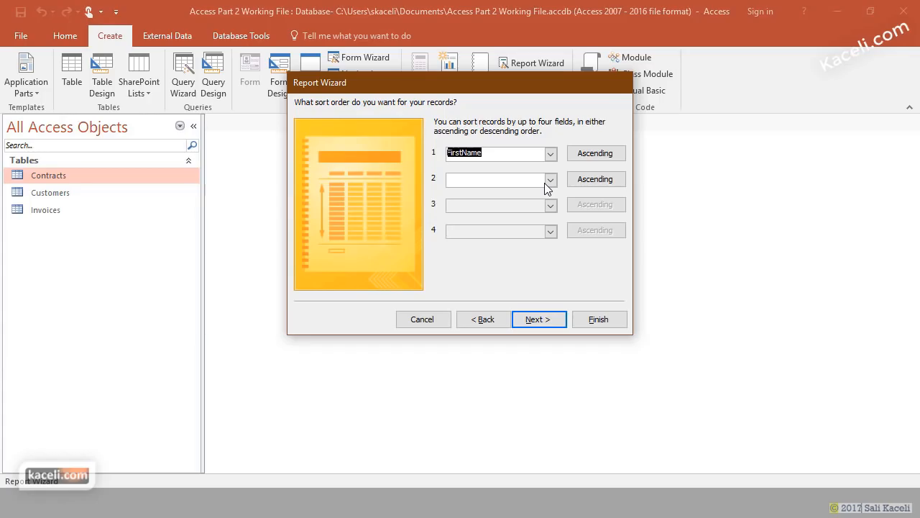
{"action": "left_click", "coordinate": [546, 325]}
- Keep the tabular layout, title the report 'Customers List' and finish to preview it
{"action": "left_click", "coordinate": [491, 155]}
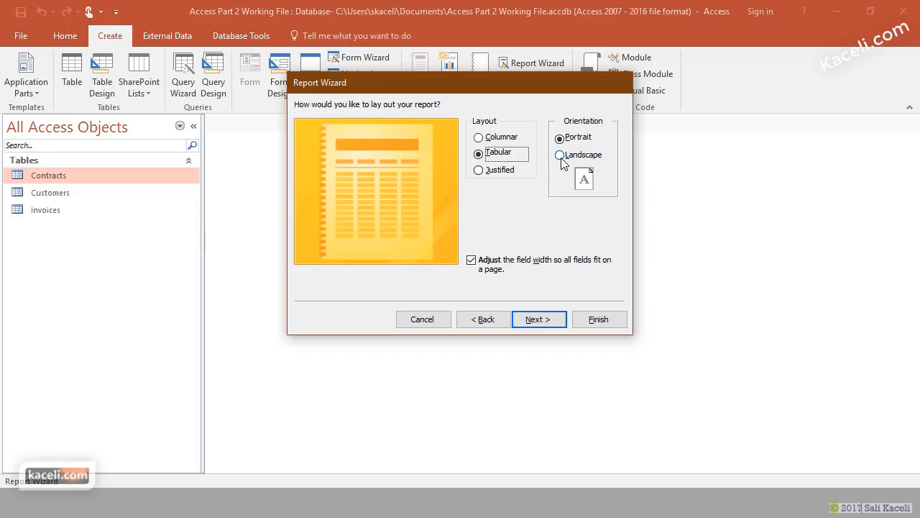
{"action": "left_click", "coordinate": [554, 324]}
{"action": "left_click", "coordinate": [464, 128]}
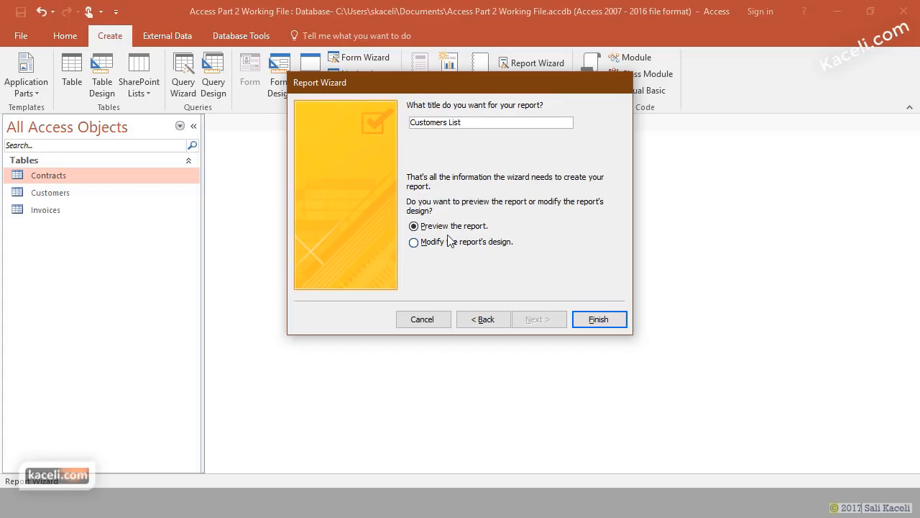
{"action": "left_click", "coordinate": [598, 319]}
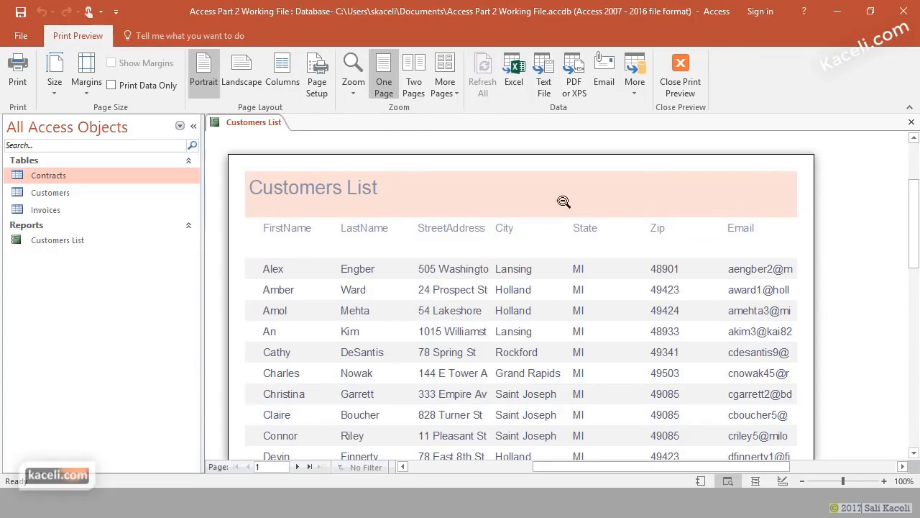
- Close Print Preview and reopen Customers List in Report View, scrolling through the customer rows
{"action": "left_click", "coordinate": [912, 123]}
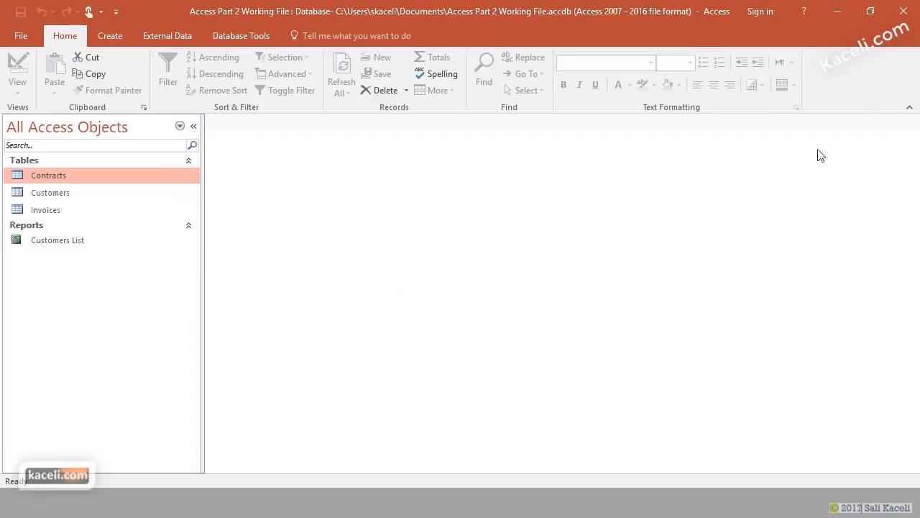
{"action": "double_click", "coordinate": [56, 243]}
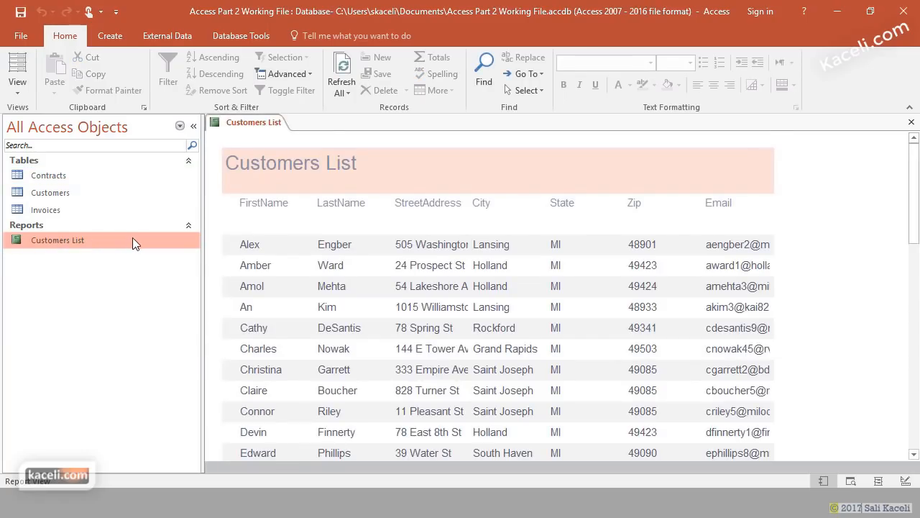
{"action": "scroll", "coordinate": [562, 287], "scroll_direction": "down", "scroll_amount": 5}
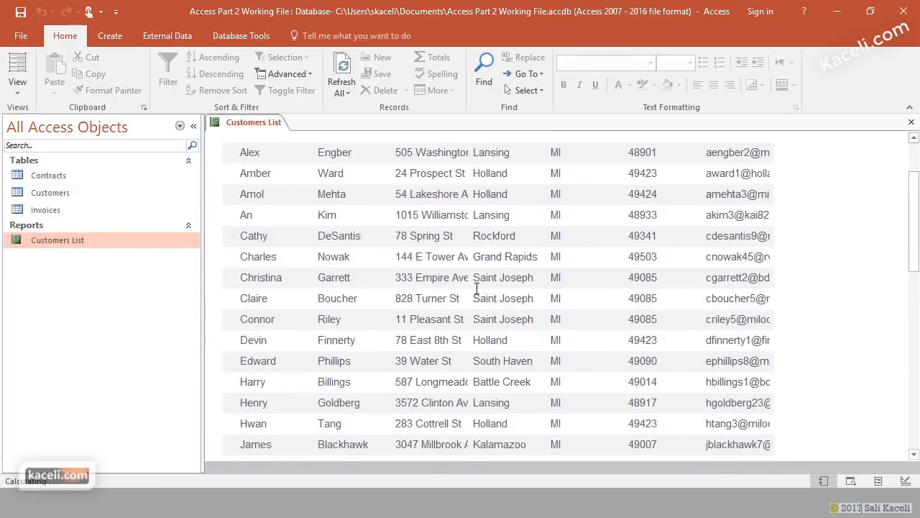
{"action": "scroll", "coordinate": [472, 299], "scroll_direction": "down", "scroll_amount": 2}
{"action": "scroll", "coordinate": [470, 291], "scroll_direction": "up", "scroll_amount": 4}
{"action": "scroll", "coordinate": [468, 290], "scroll_direction": "up", "scroll_amount": 3}
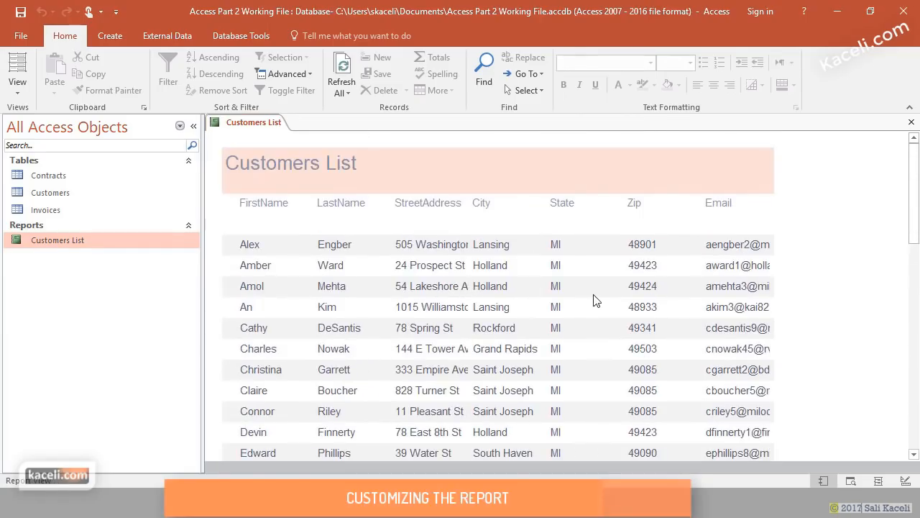
{"action": "left_click_drag", "start_coordinate": [736, 248], "coordinate": [775, 248]}
{"action": "left_click", "coordinate": [725, 250]}
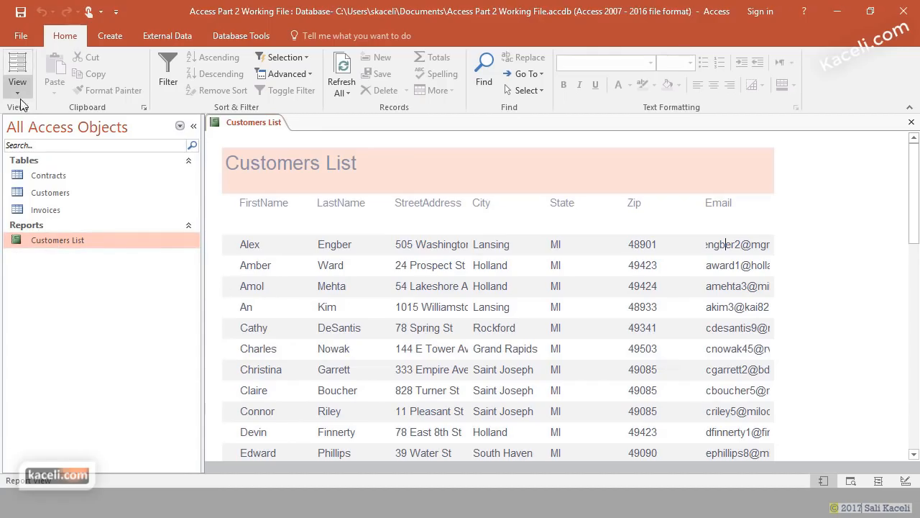
- Switch the Customers List report to Layout View and close the Field List
{"action": "left_click", "coordinate": [45, 246]}
{"action": "left_click", "coordinate": [22, 87]}
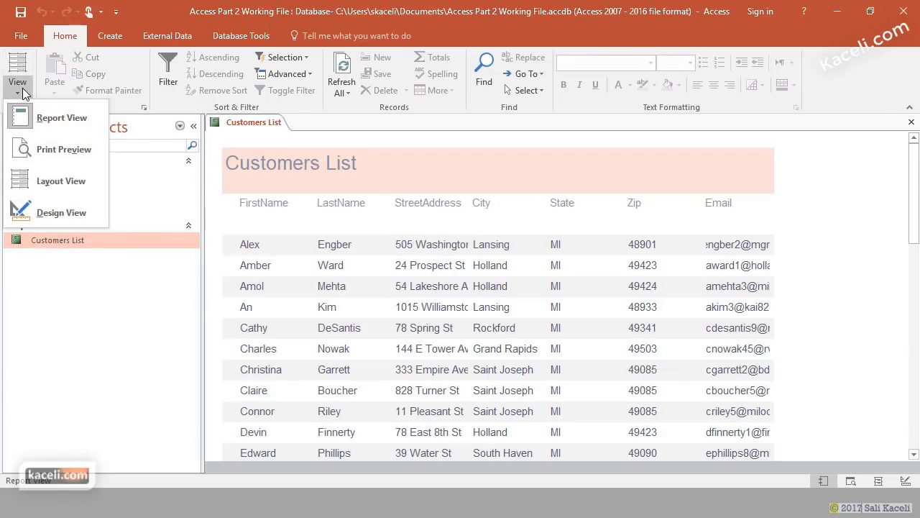
{"action": "left_click", "coordinate": [53, 184]}
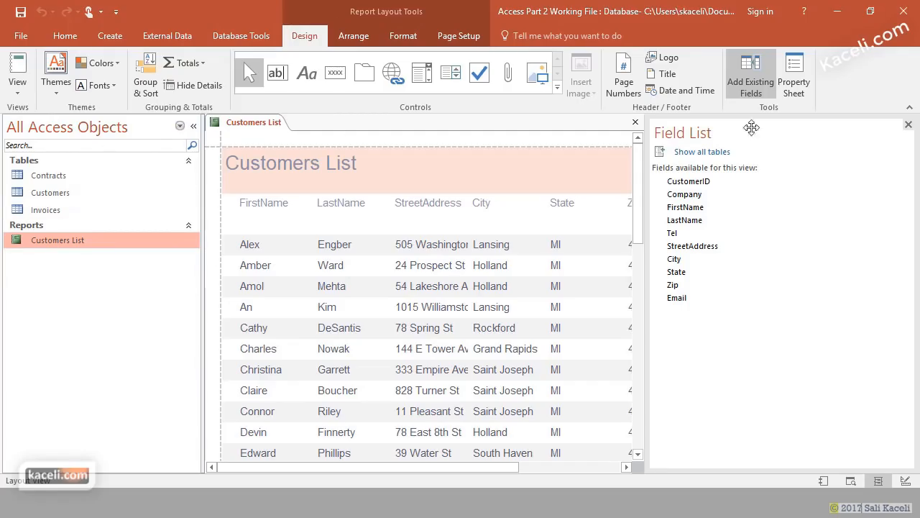
{"action": "left_click", "coordinate": [908, 125]}
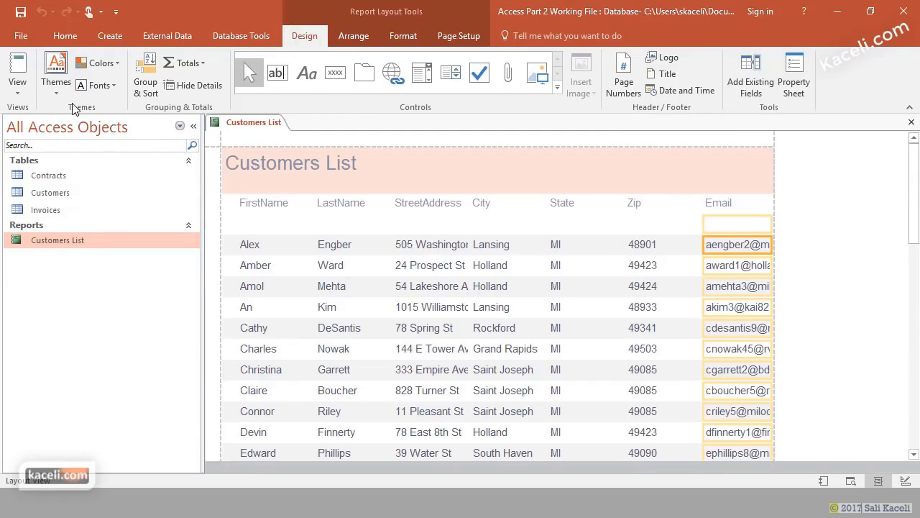
- Narrow the FirstName and LastName columns and widen StreetAddress so addresses show in full
{"action": "left_click", "coordinate": [330, 244]}
{"action": "left_click", "coordinate": [265, 248]}
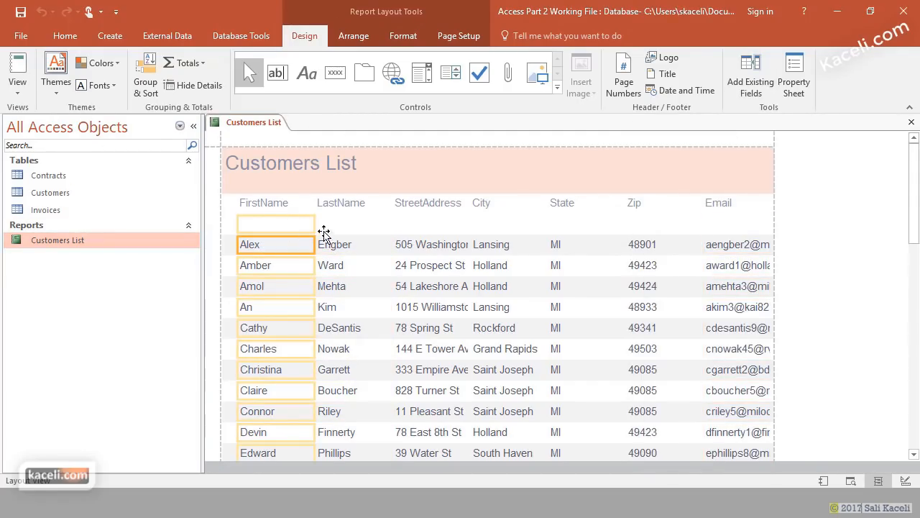
{"action": "left_click_drag", "start_coordinate": [315, 223], "coordinate": [298, 222]}
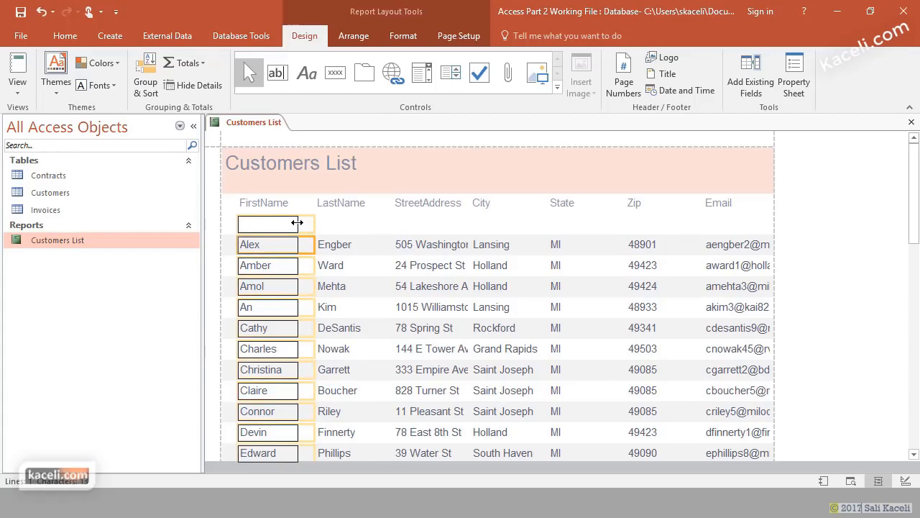
{"action": "left_click", "coordinate": [362, 223]}
{"action": "left_click_drag", "start_coordinate": [392, 221], "coordinate": [373, 221]}
{"action": "left_click", "coordinate": [430, 232]}
{"action": "left_click_drag", "start_coordinate": [471, 221], "coordinate": [509, 236]}
- Narrow the State and Zip columns and their headings to fit
{"action": "left_click", "coordinate": [522, 223]}
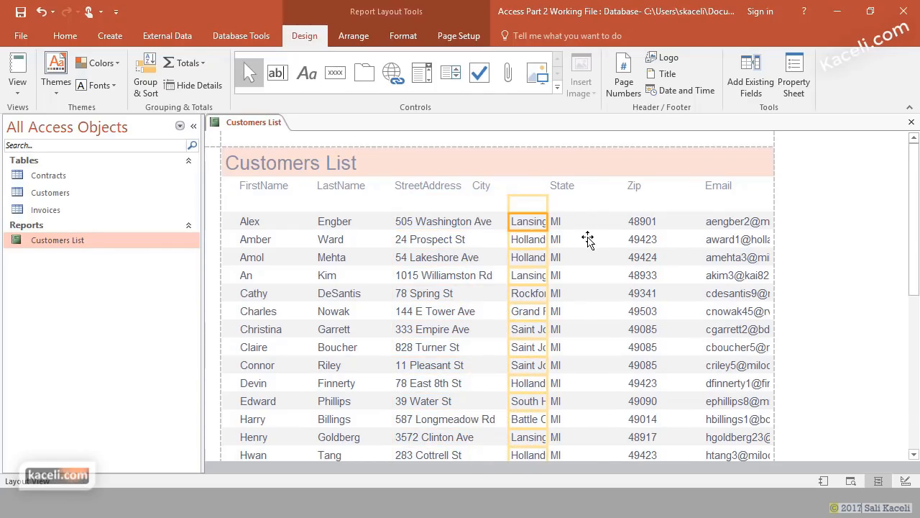
{"action": "left_click", "coordinate": [570, 225]}
{"action": "left_click_drag", "start_coordinate": [619, 222], "coordinate": [582, 226]}
{"action": "left_click", "coordinate": [632, 224]}
{"action": "left_click_drag", "start_coordinate": [703, 224], "coordinate": [636, 224]}
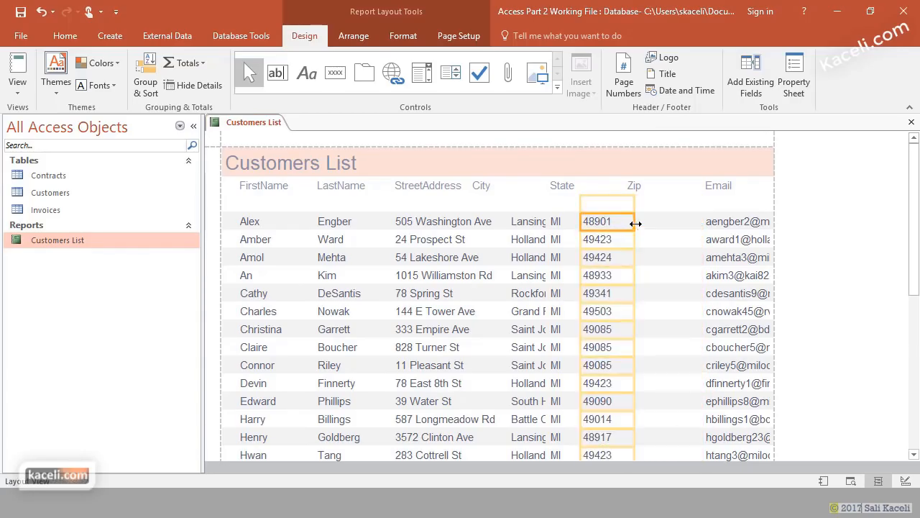
{"action": "left_click", "coordinate": [602, 185]}
{"action": "left_click_drag", "start_coordinate": [627, 188], "coordinate": [582, 194]}
{"action": "left_click", "coordinate": [631, 189]}
{"action": "left_click_drag", "start_coordinate": [703, 187], "coordinate": [611, 193]}
- Widen the Email column so full email addresses show
{"action": "left_click", "coordinate": [668, 230]}
{"action": "left_click", "coordinate": [711, 224]}
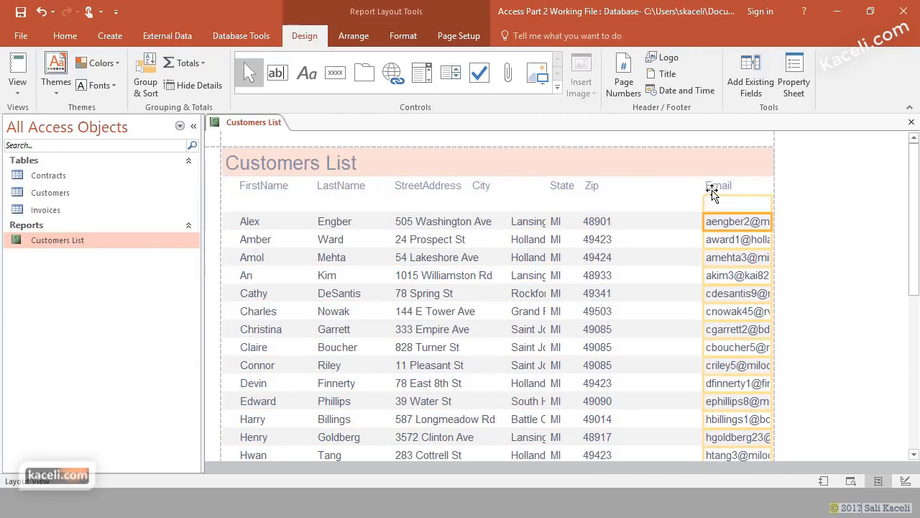
{"action": "left_click_drag", "start_coordinate": [704, 210], "coordinate": [624, 212]}
{"action": "left_click", "coordinate": [727, 190]}
- Widen the Email heading, then set every control in the report to font size 9
{"action": "left_click_drag", "start_coordinate": [705, 186], "coordinate": [625, 185]}
{"action": "key", "text": "ctrl+a"}
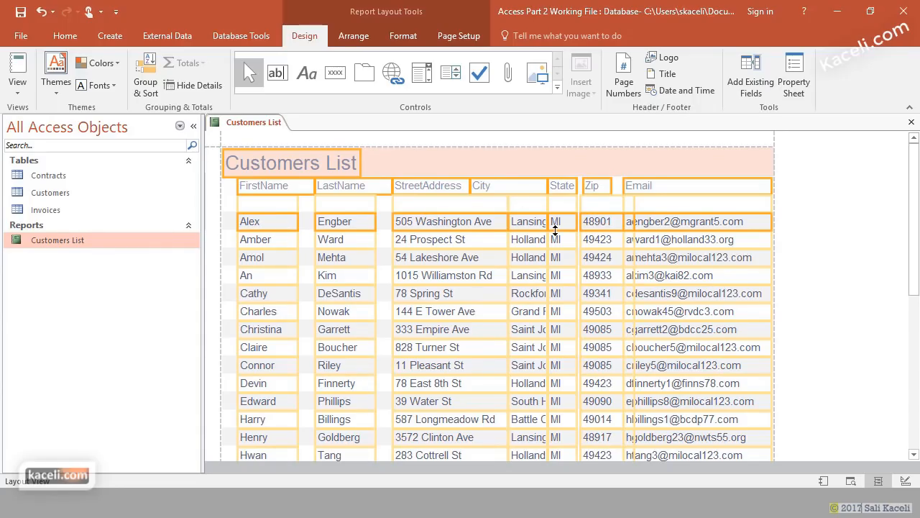
{"action": "left_click", "coordinate": [395, 35]}
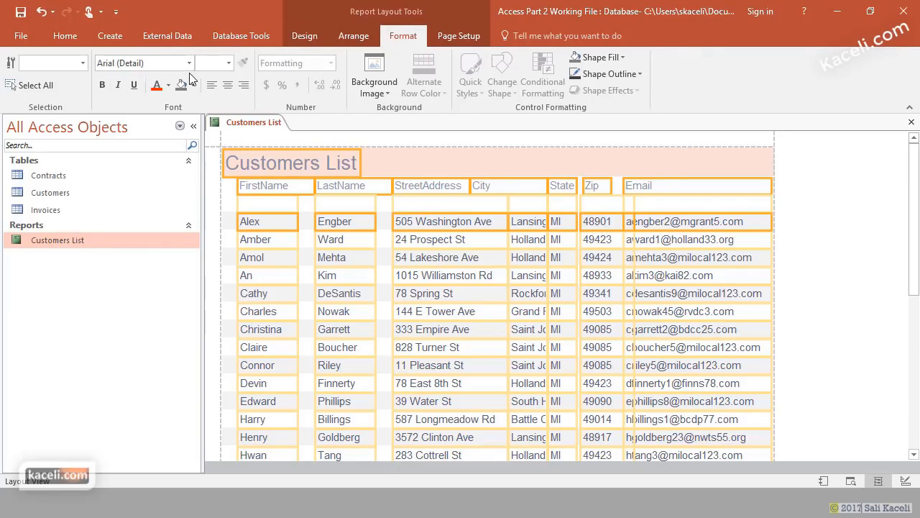
{"action": "left_click", "coordinate": [228, 62]}
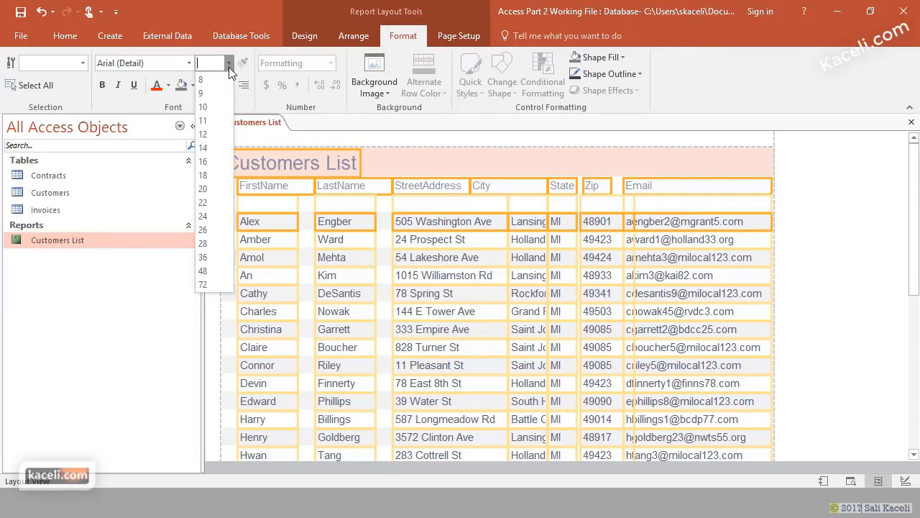
{"action": "left_click", "coordinate": [204, 93]}
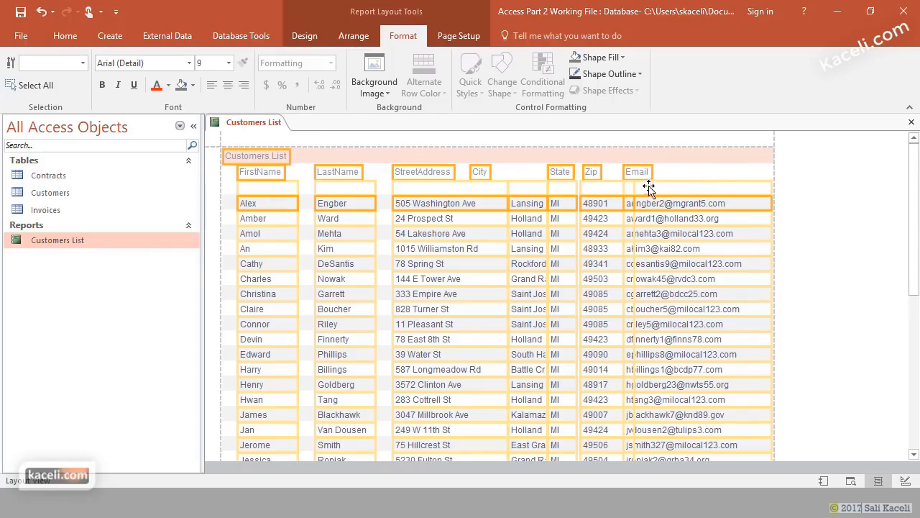
- Clear the full selection and select the FirstName column heading
{"action": "left_click", "coordinate": [796, 202]}
{"action": "left_click", "coordinate": [468, 276]}
{"action": "left_click", "coordinate": [252, 171]}
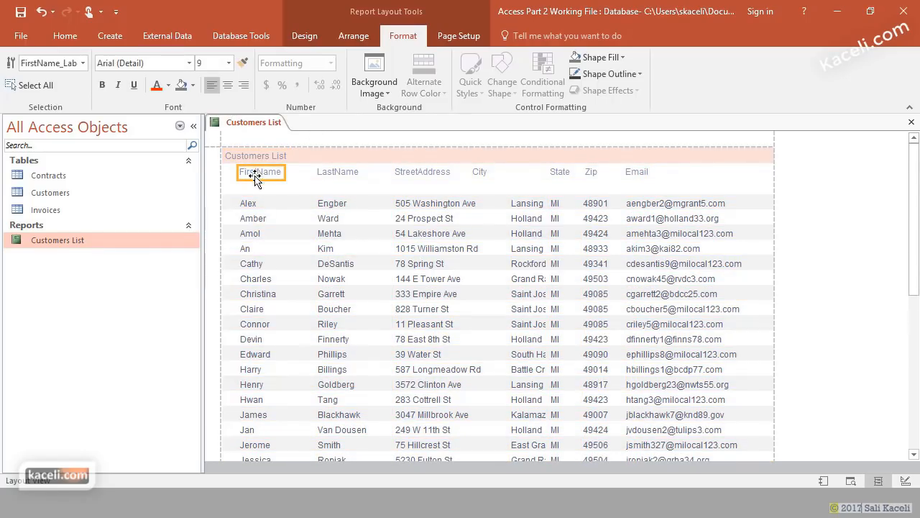
- Bold the FirstName, LastName, StreetAddress, State, Zip and Email column headings
{"action": "left_click", "coordinate": [346, 172], "text": "shift"}
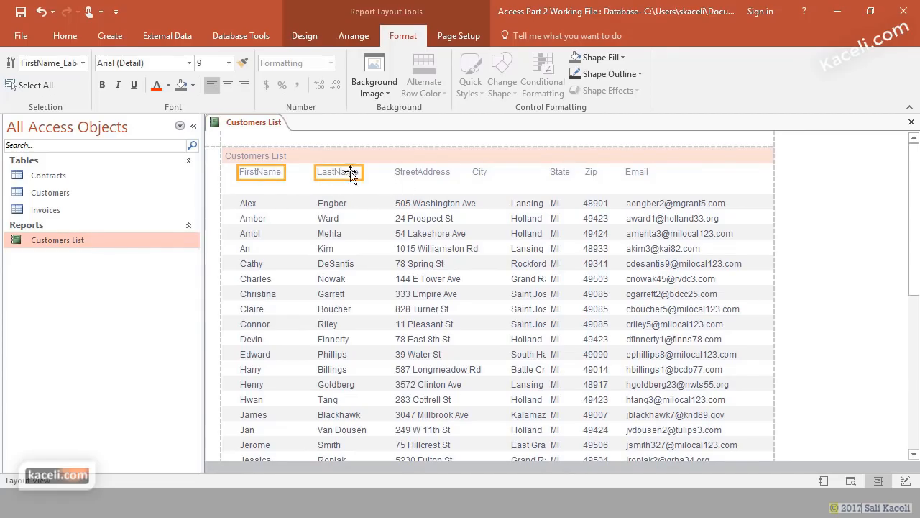
{"action": "left_click", "coordinate": [418, 176], "text": "shift"}
{"action": "left_click", "coordinate": [560, 175], "text": "shift"}
{"action": "left_click", "coordinate": [591, 177], "text": "shift"}
{"action": "left_click", "coordinate": [629, 173], "text": "shift"}
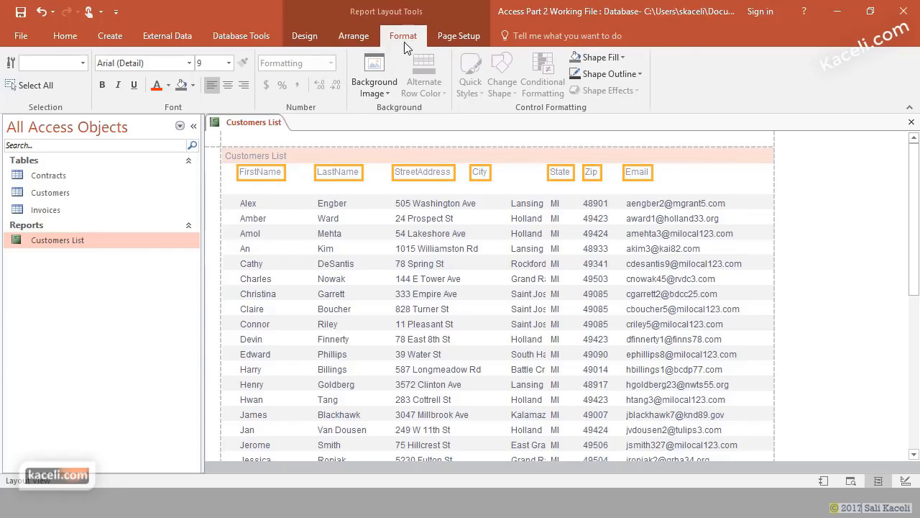
{"action": "left_click", "coordinate": [103, 85]}
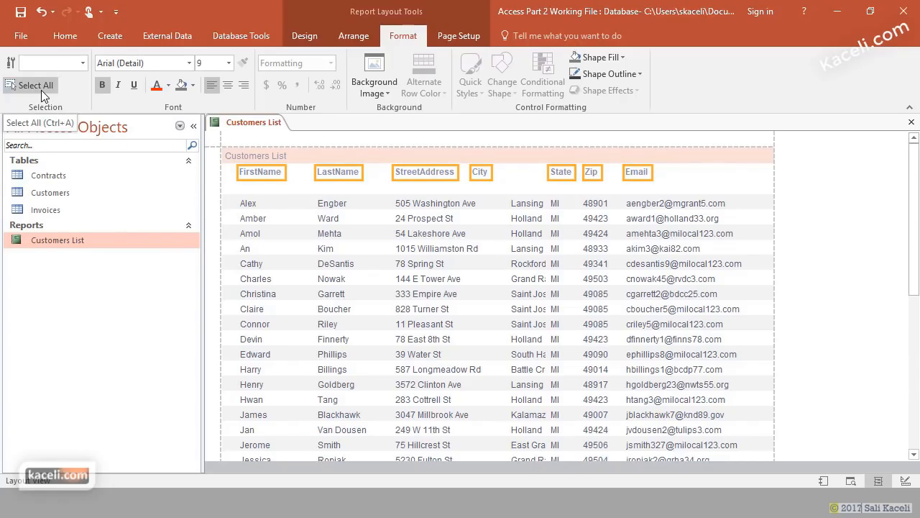
{"action": "left_click", "coordinate": [279, 157]}
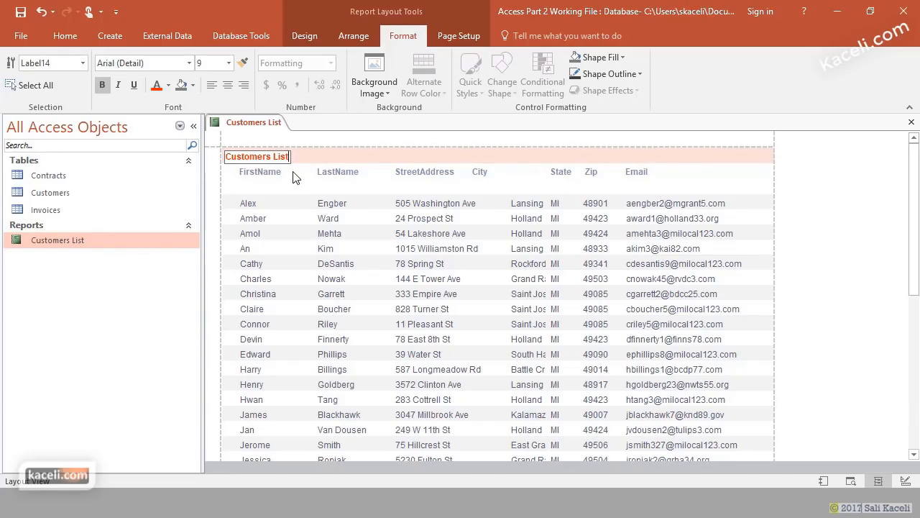
- Commit the title 'Customers List for Kaceli.com' and look over the Design, Arrange, Format and Page Setup tabs
{"action": "left_click", "coordinate": [437, 218]}
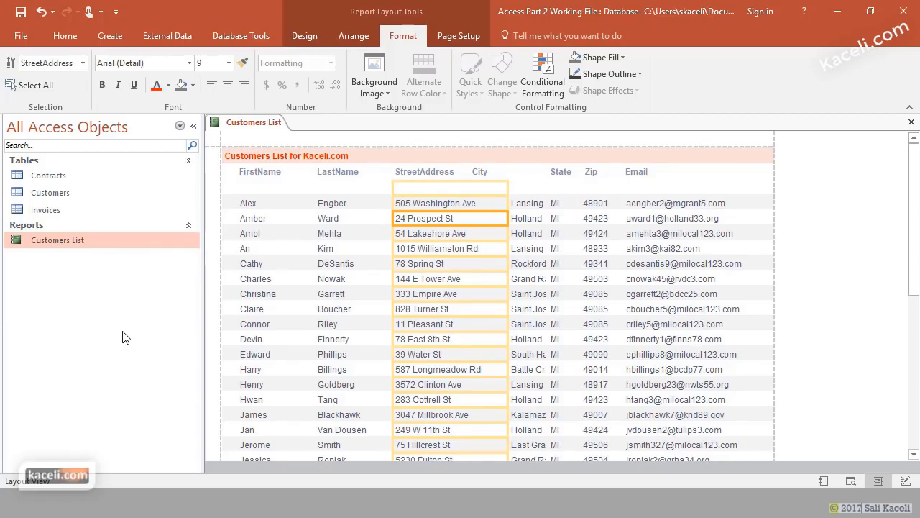
{"action": "left_click", "coordinate": [271, 264]}
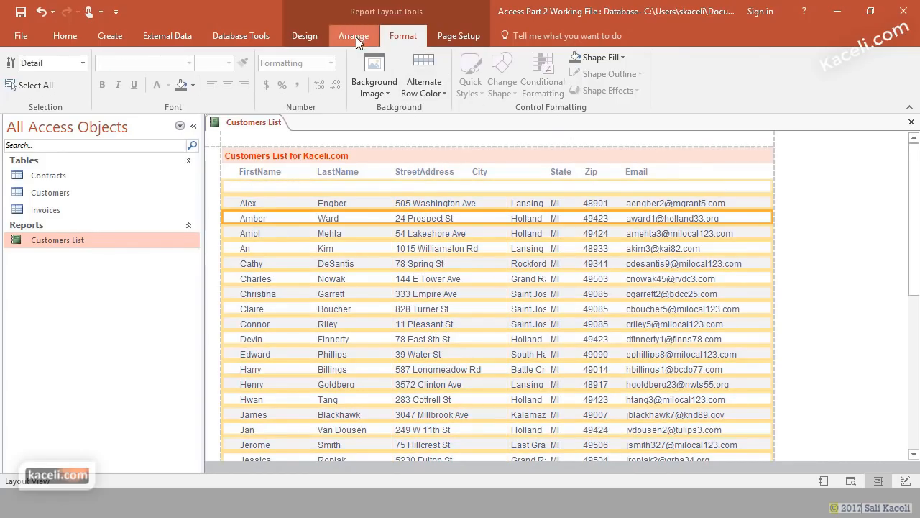
{"action": "left_click", "coordinate": [314, 38]}
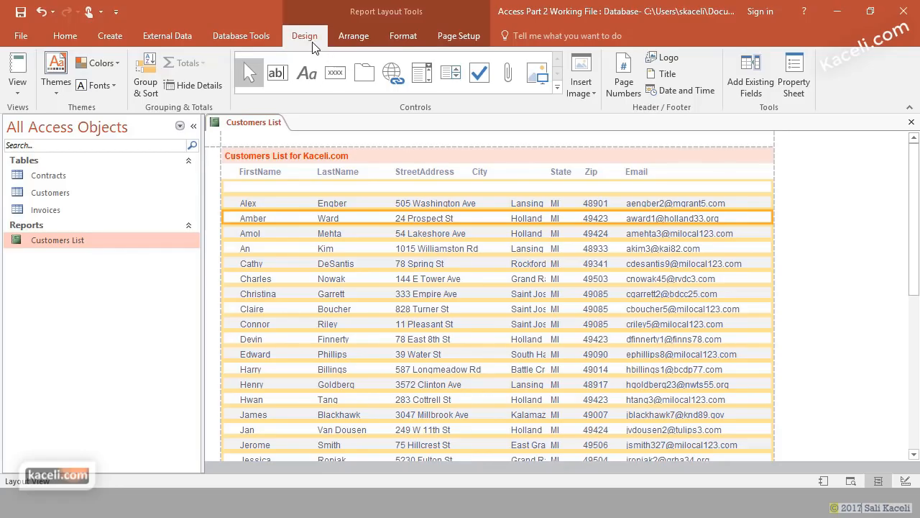
{"action": "left_click", "coordinate": [352, 44]}
{"action": "left_click", "coordinate": [397, 38]}
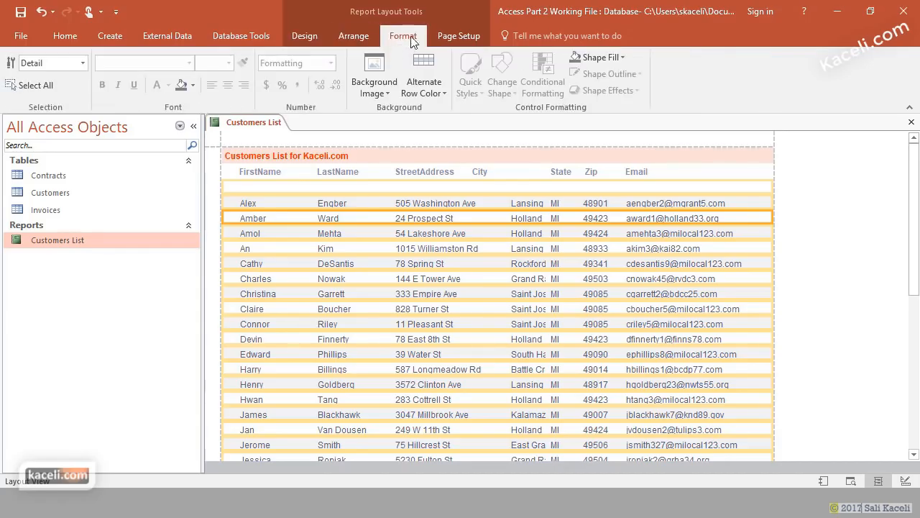
{"action": "left_click", "coordinate": [449, 35]}
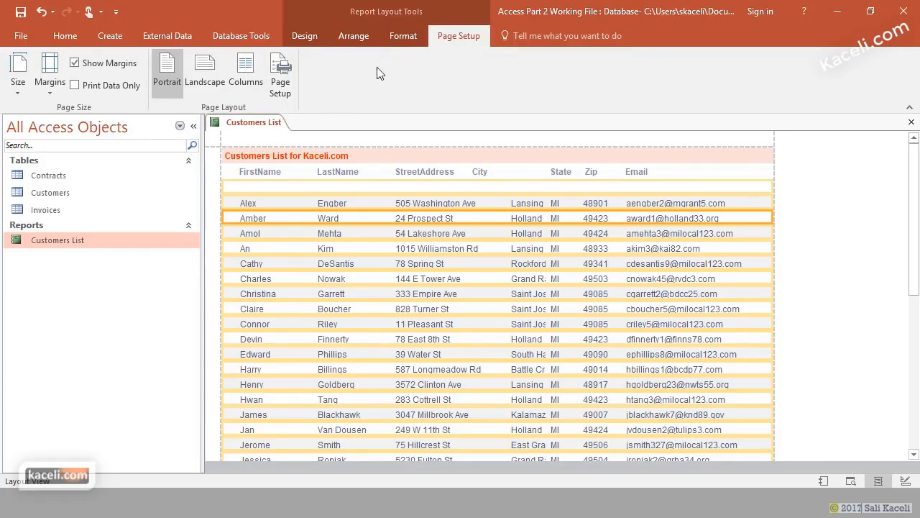
- Apply the Slice theme to the Customers List report from the Themes gallery
{"action": "left_click", "coordinate": [403, 38]}
{"action": "left_click", "coordinate": [352, 41]}
{"action": "left_click", "coordinate": [302, 43]}
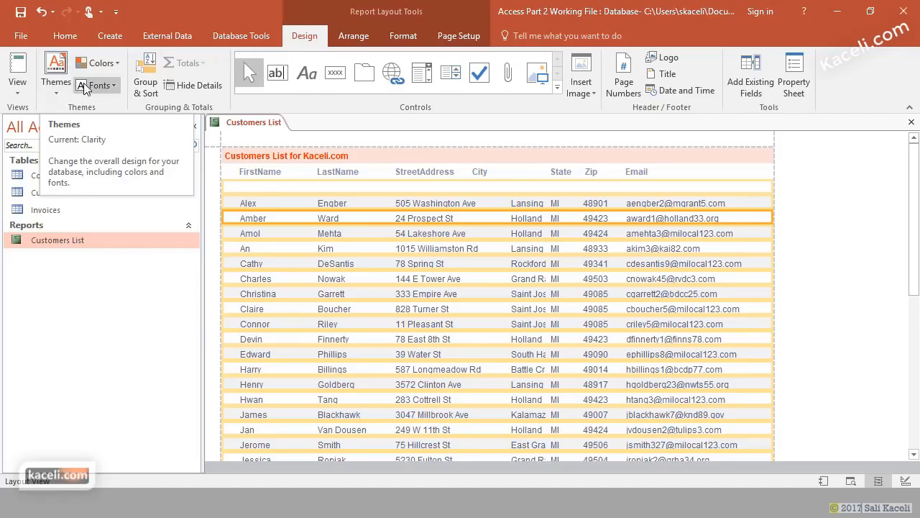
{"action": "left_click", "coordinate": [58, 89]}
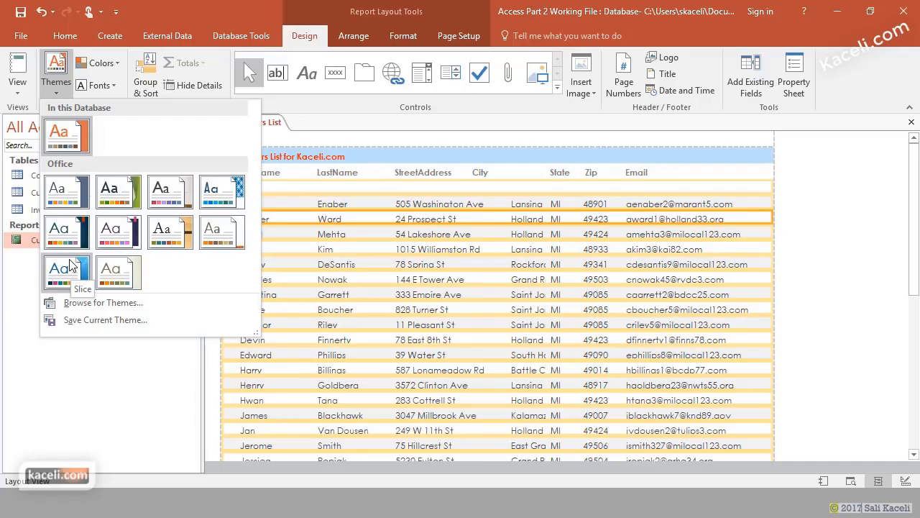
{"action": "left_click", "coordinate": [305, 38]}
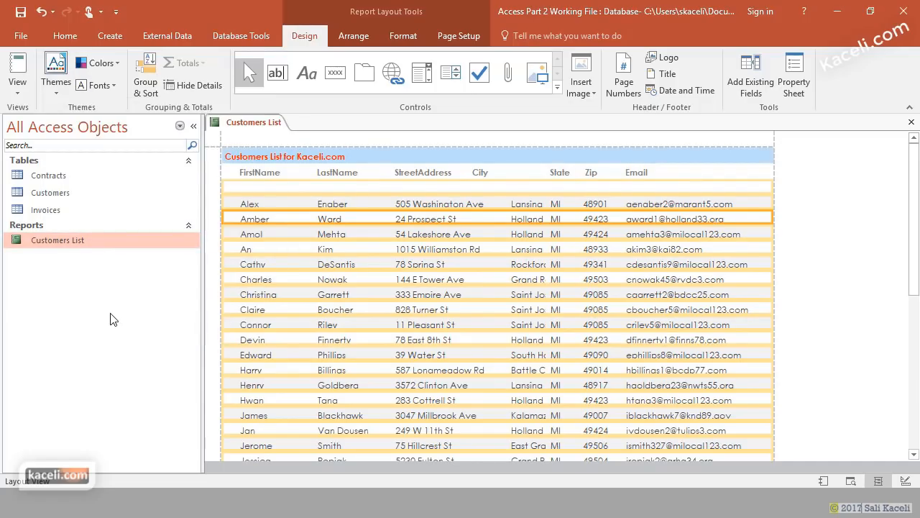
{"action": "left_click", "coordinate": [17, 89]}
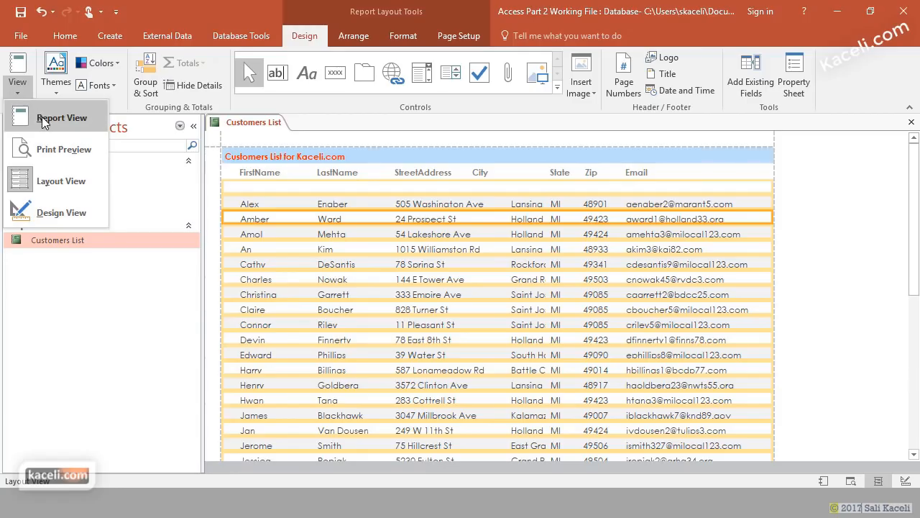
- Display the report in Report View to check the Slice theme's light-blue title band
{"action": "left_click", "coordinate": [42, 117]}
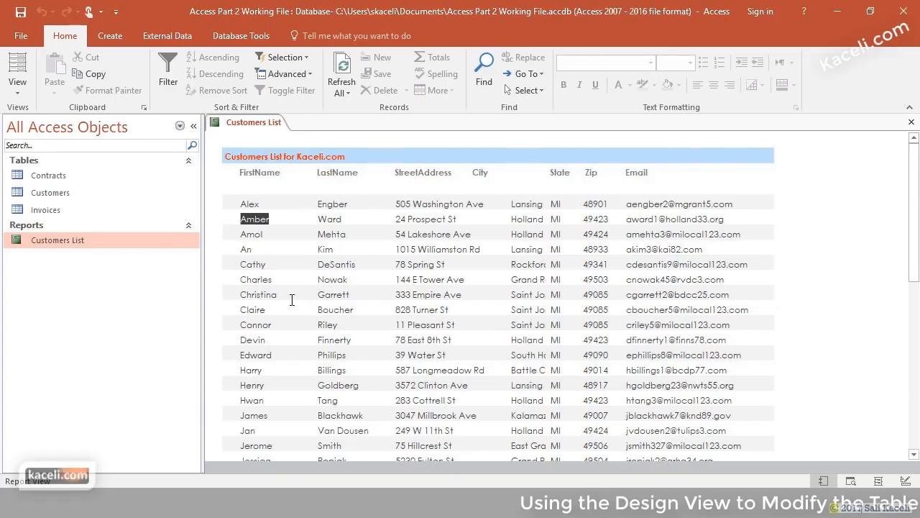
{"action": "left_click", "coordinate": [18, 90]}
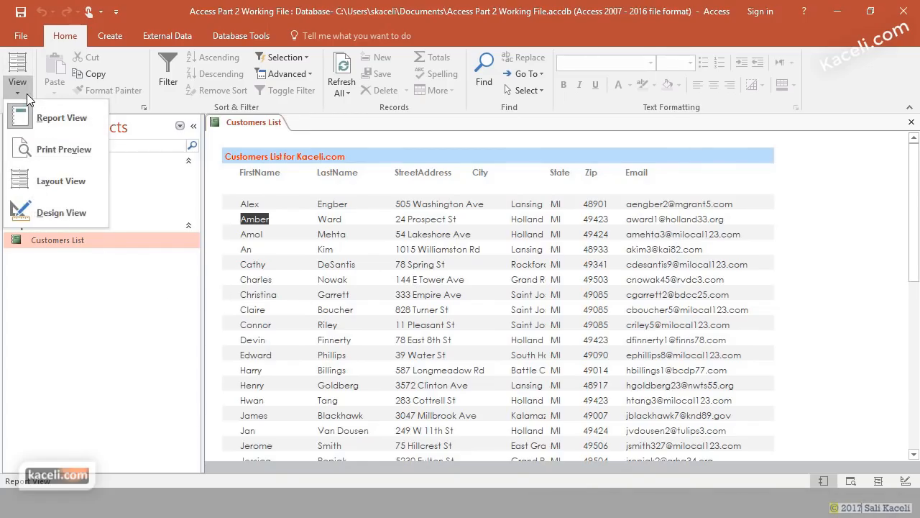
- Switch the report to Design View and browse its design ribbon tabs
{"action": "left_click", "coordinate": [65, 214]}
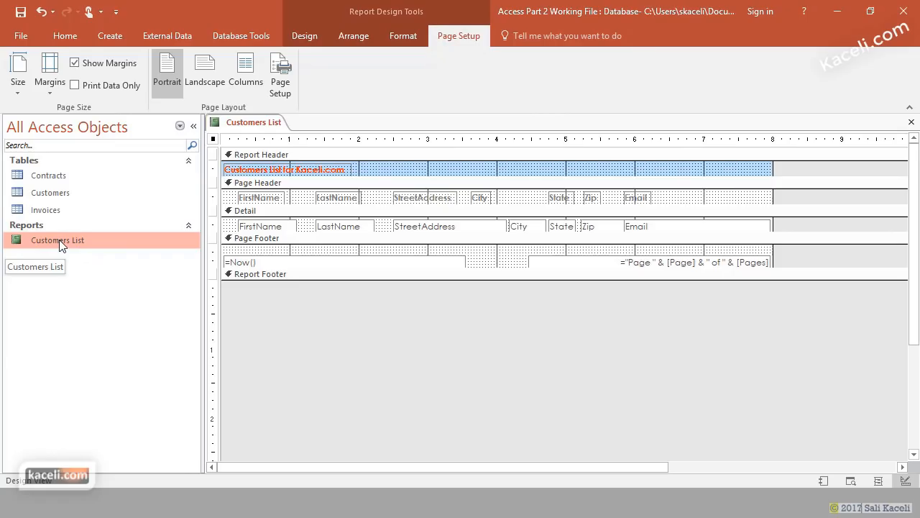
{"action": "left_click", "coordinate": [315, 39]}
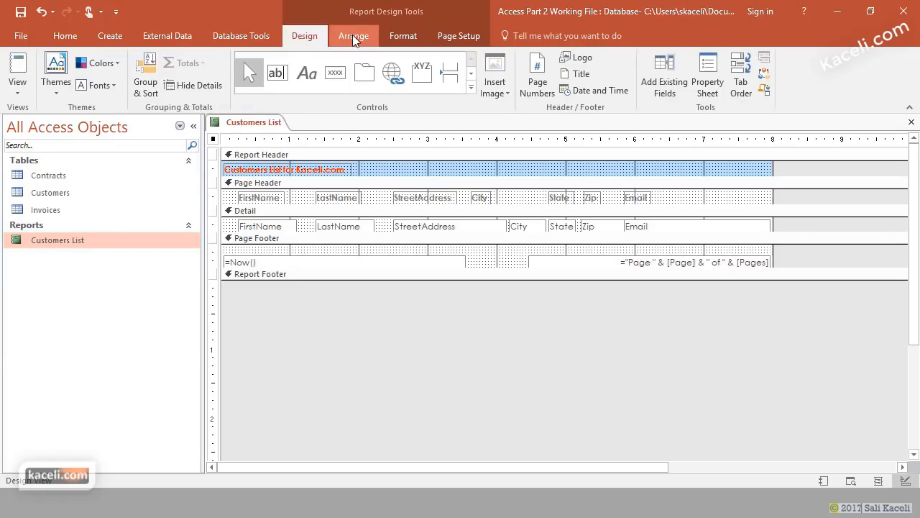
{"action": "left_click", "coordinate": [366, 36]}
{"action": "left_click", "coordinate": [402, 36]}
{"action": "left_click", "coordinate": [449, 36]}
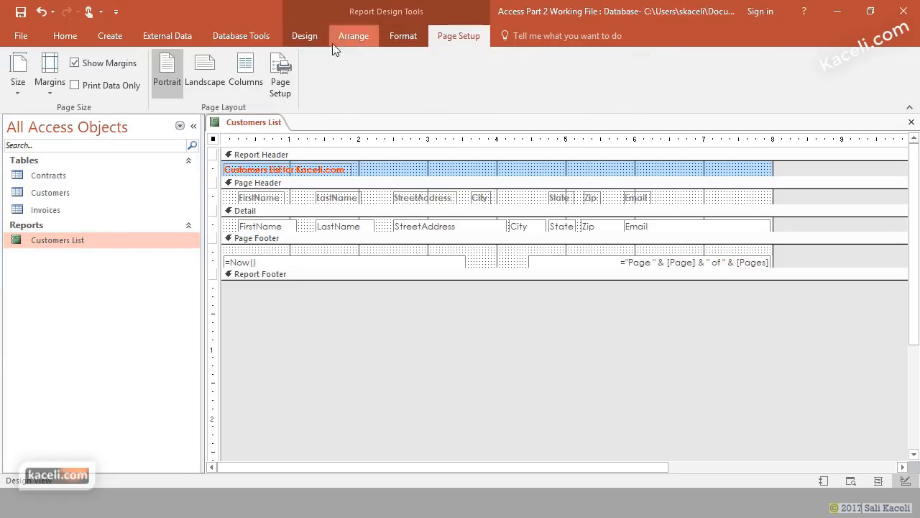
{"action": "left_click", "coordinate": [305, 37]}
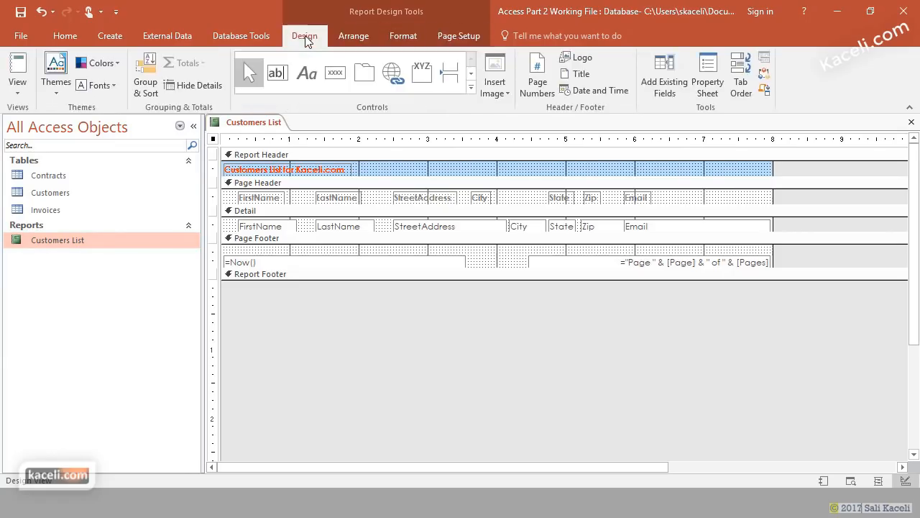
- Widen the FirstName, LastName and Email headings and the FirstName data box
{"action": "left_click", "coordinate": [261, 199]}
{"action": "left_click", "coordinate": [260, 198]}
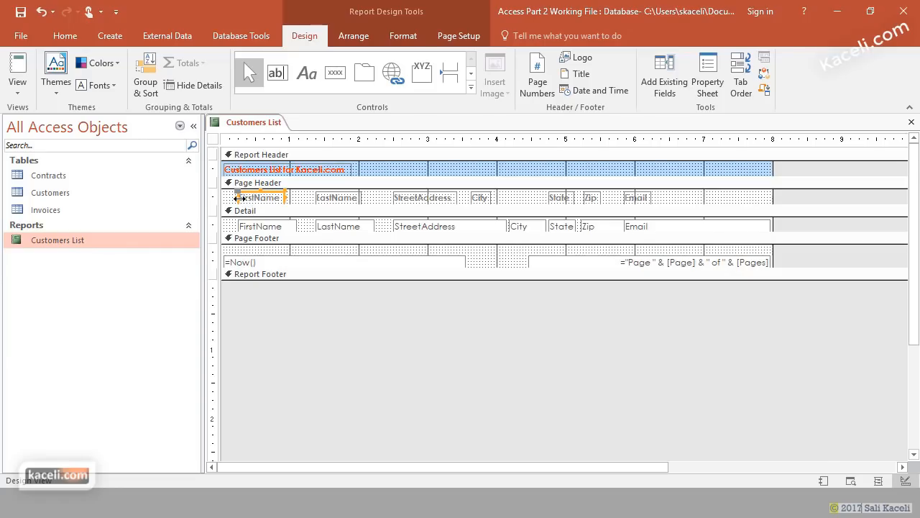
{"action": "left_click_drag", "start_coordinate": [239, 198], "coordinate": [225, 198]}
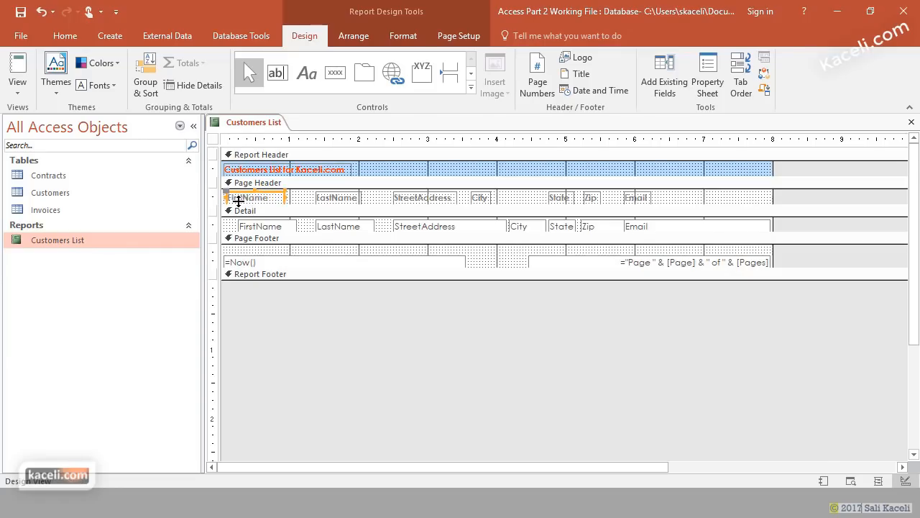
{"action": "left_click_drag", "start_coordinate": [285, 199], "coordinate": [303, 198]}
{"action": "left_click", "coordinate": [322, 199]}
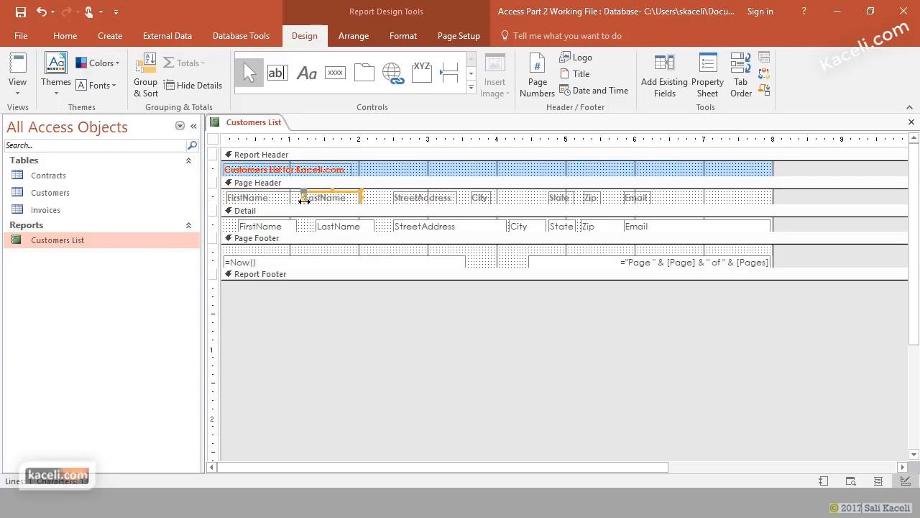
{"action": "left_click_drag", "start_coordinate": [360, 198], "coordinate": [394, 198]}
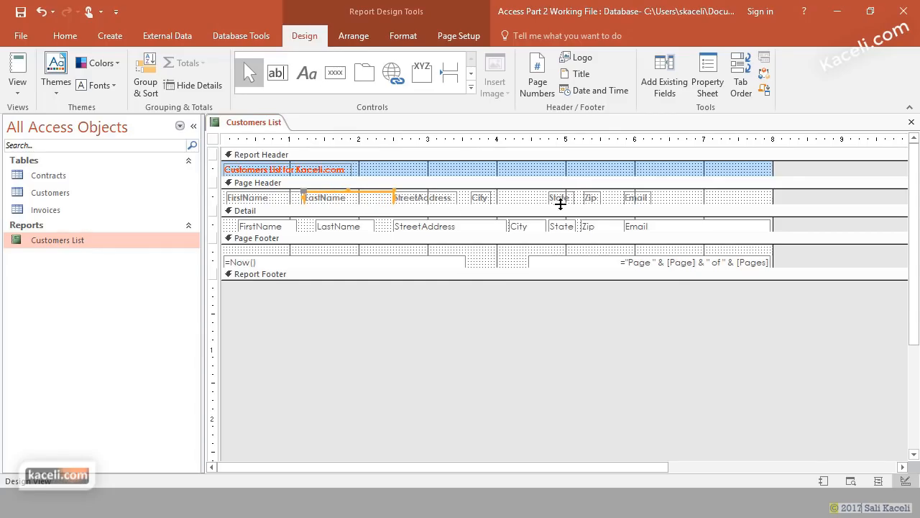
{"action": "left_click", "coordinate": [651, 198]}
{"action": "left_click_drag", "start_coordinate": [650, 197], "coordinate": [768, 198]}
{"action": "left_click", "coordinate": [266, 227]}
{"action": "left_click_drag", "start_coordinate": [238, 226], "coordinate": [225, 226]}
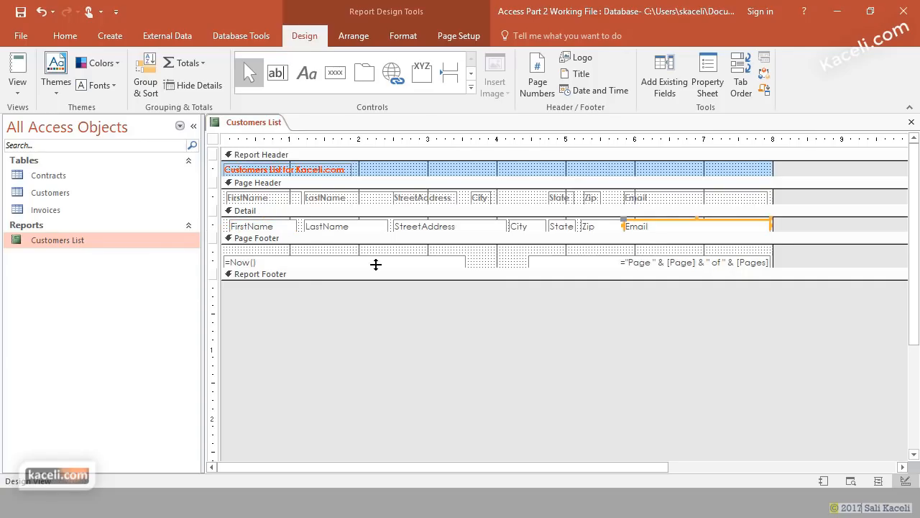
{"action": "left_click", "coordinate": [376, 264]}
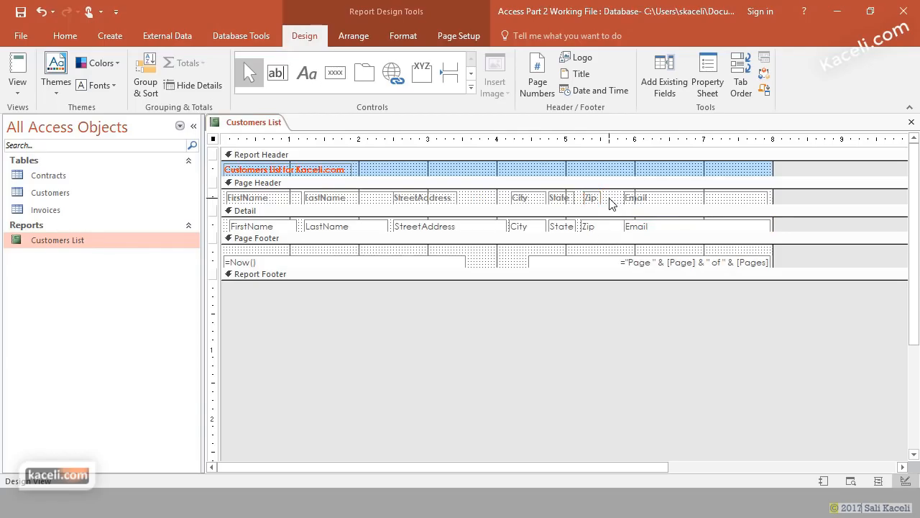
- Delete the Email heading and the Email data box from the report design
{"action": "left_click", "coordinate": [609, 198]}
{"action": "left_click", "coordinate": [591, 198]}
{"action": "left_click", "coordinate": [649, 199]}
{"action": "key", "text": "Delete"}
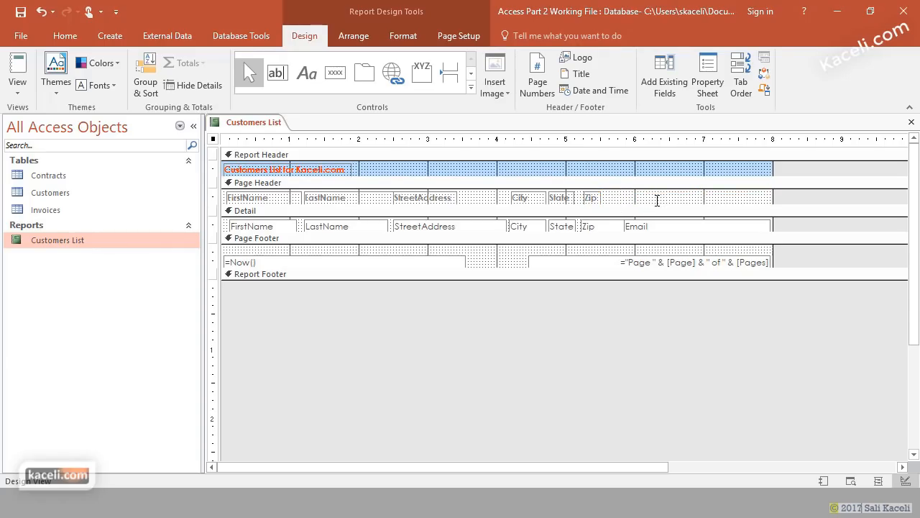
{"action": "left_click", "coordinate": [630, 226]}
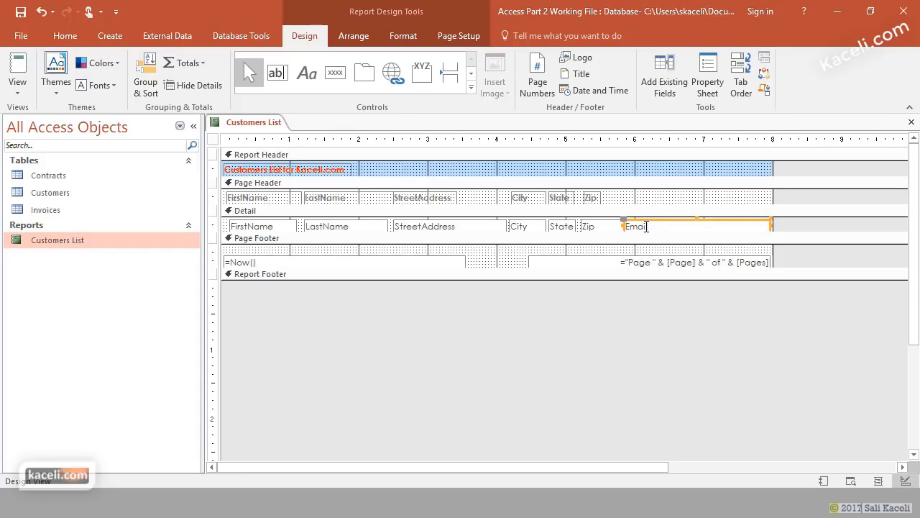
{"action": "key", "text": "Delete"}
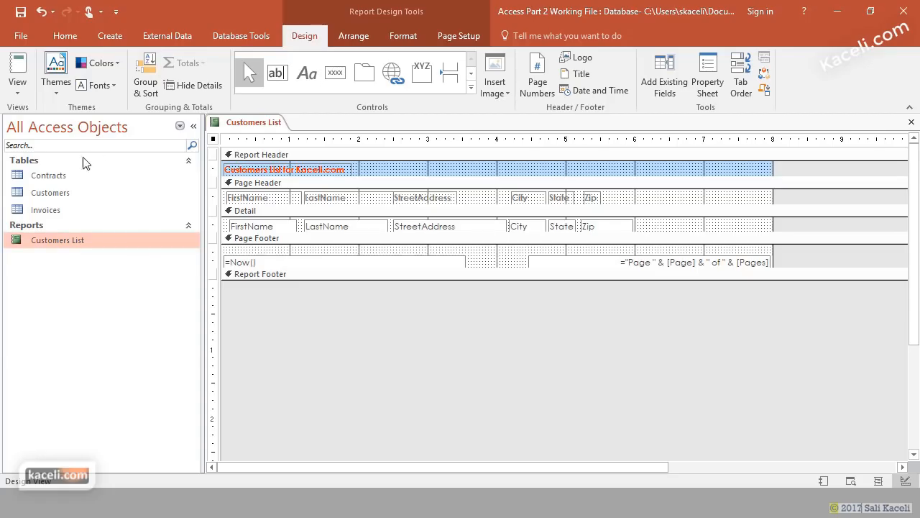
- Close the report saving its changes, then reopen Customers List
{"action": "left_click", "coordinate": [912, 123]}
{"action": "left_click", "coordinate": [405, 292]}
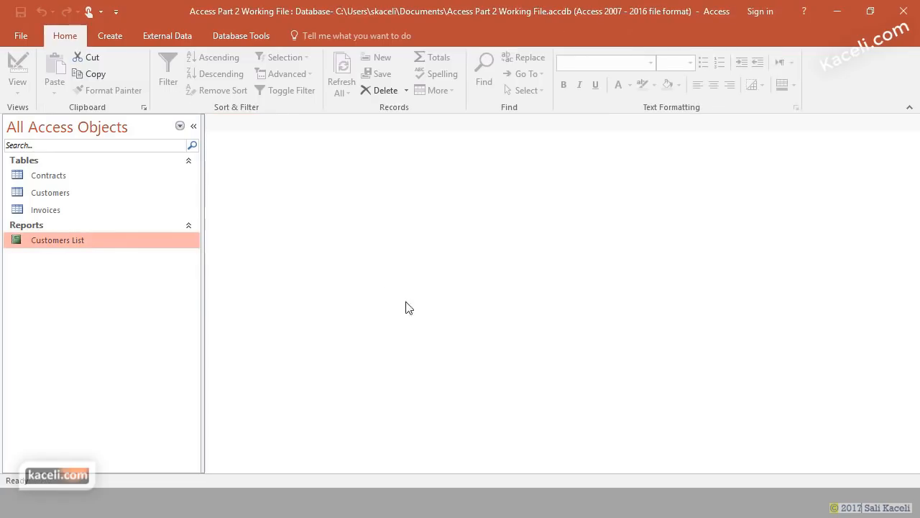
{"action": "double_click", "coordinate": [60, 244]}
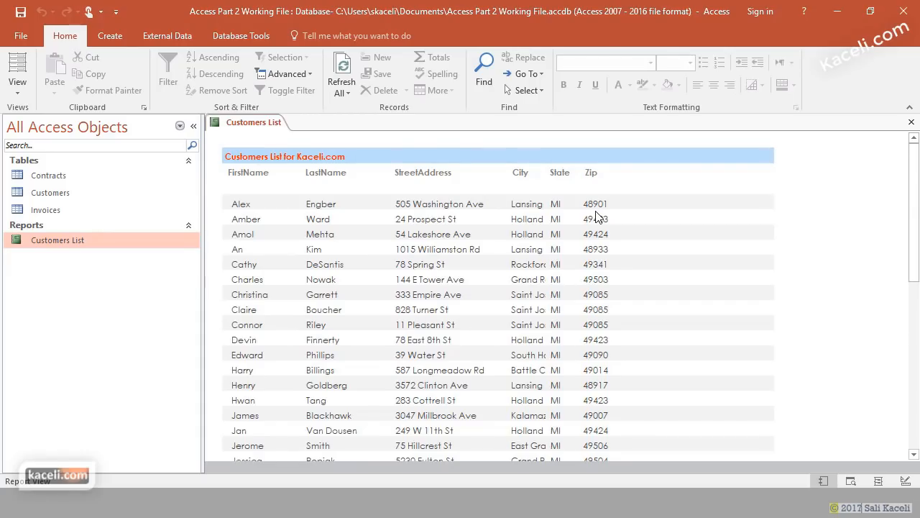
- Check the report in Print Preview, confirming columns end at Zip, then close the preview
{"action": "left_click", "coordinate": [20, 89]}
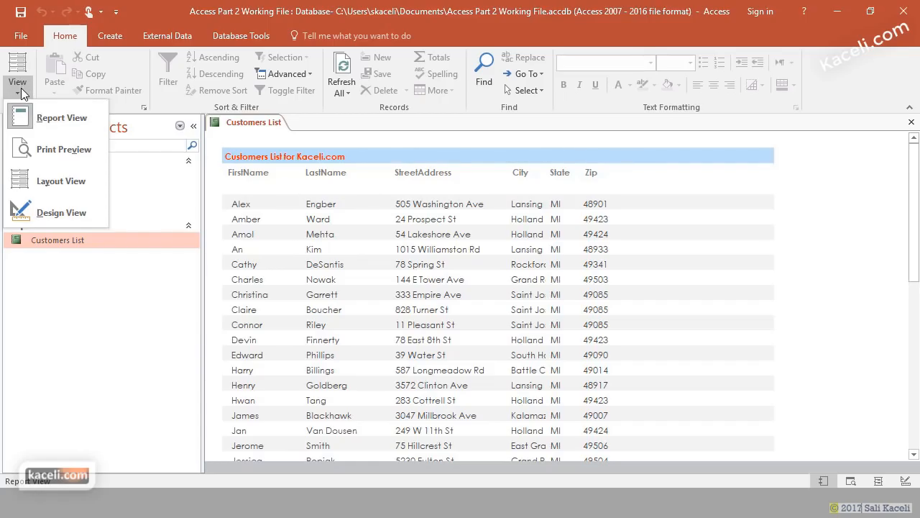
{"action": "left_click", "coordinate": [21, 92]}
{"action": "left_click", "coordinate": [20, 91]}
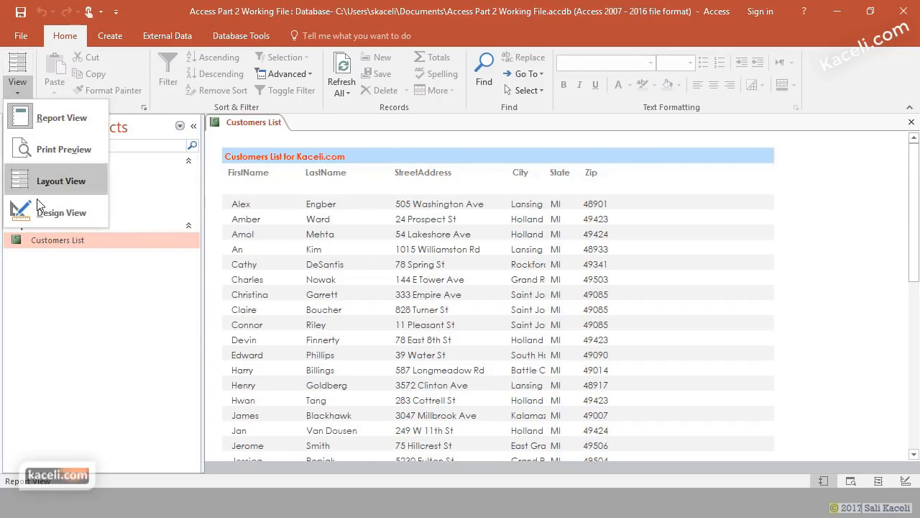
{"action": "left_click", "coordinate": [68, 156]}
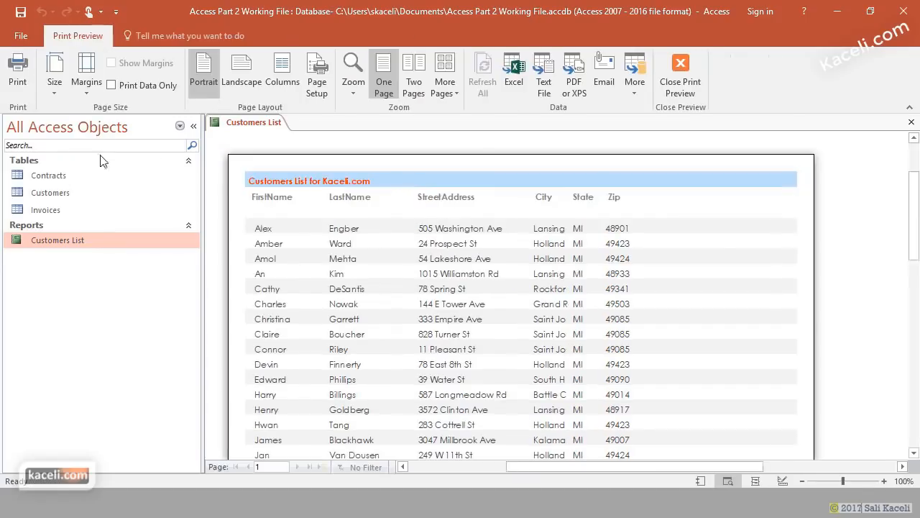
{"action": "scroll", "coordinate": [720, 244], "scroll_direction": "down", "scroll_amount": 6}
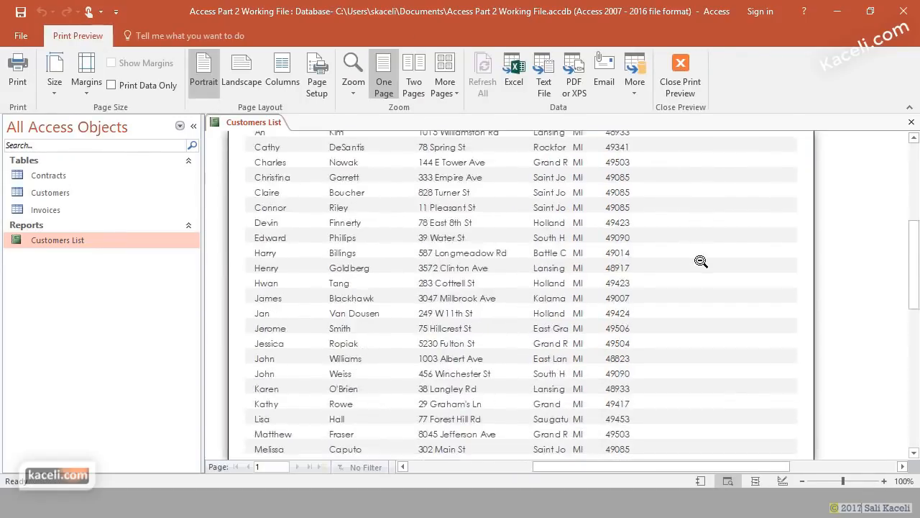
{"action": "scroll", "coordinate": [700, 262], "scroll_direction": "down", "scroll_amount": 7}
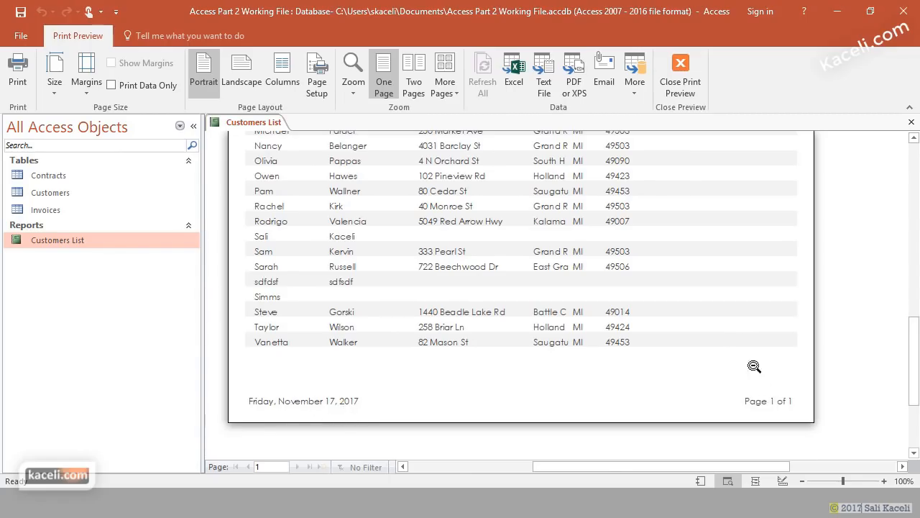
{"action": "scroll", "coordinate": [738, 329], "scroll_direction": "up", "scroll_amount": 2}
{"action": "scroll", "coordinate": [739, 329], "scroll_direction": "up", "scroll_amount": 3}
{"action": "scroll", "coordinate": [739, 329], "scroll_direction": "up", "scroll_amount": 2}
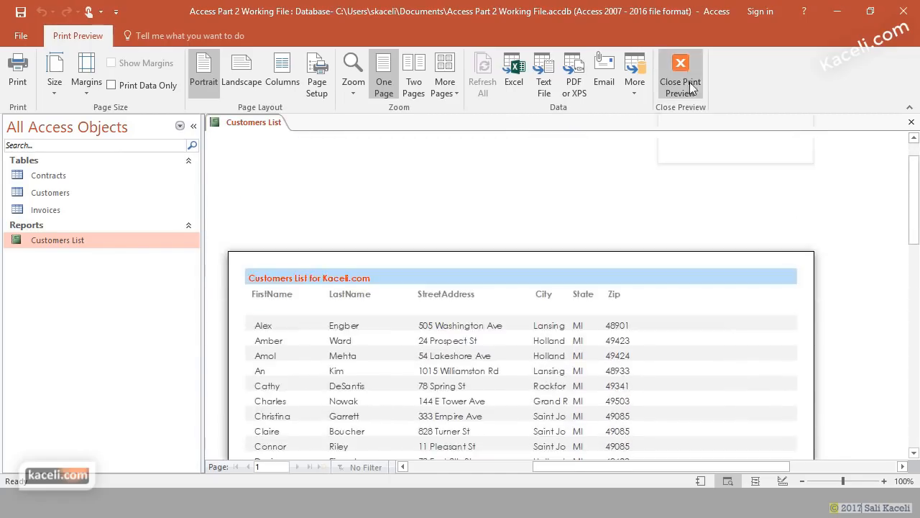
{"action": "left_click", "coordinate": [680, 69]}
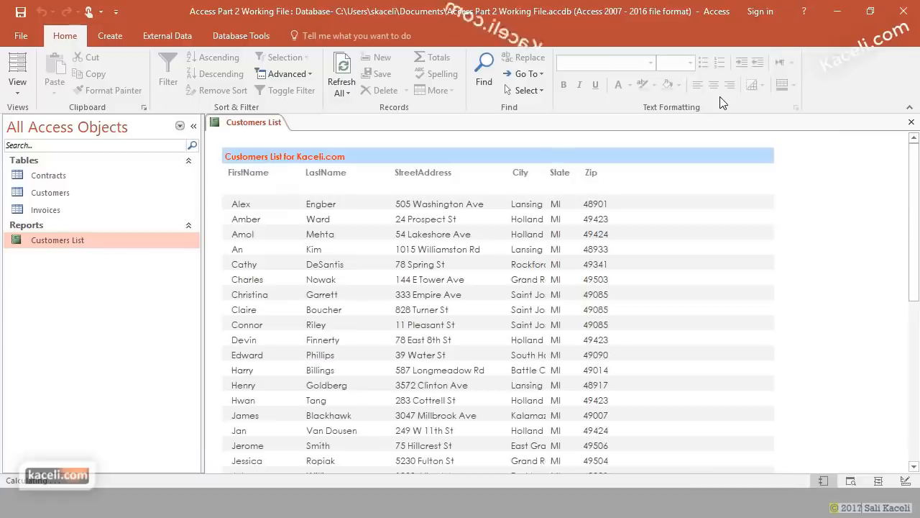
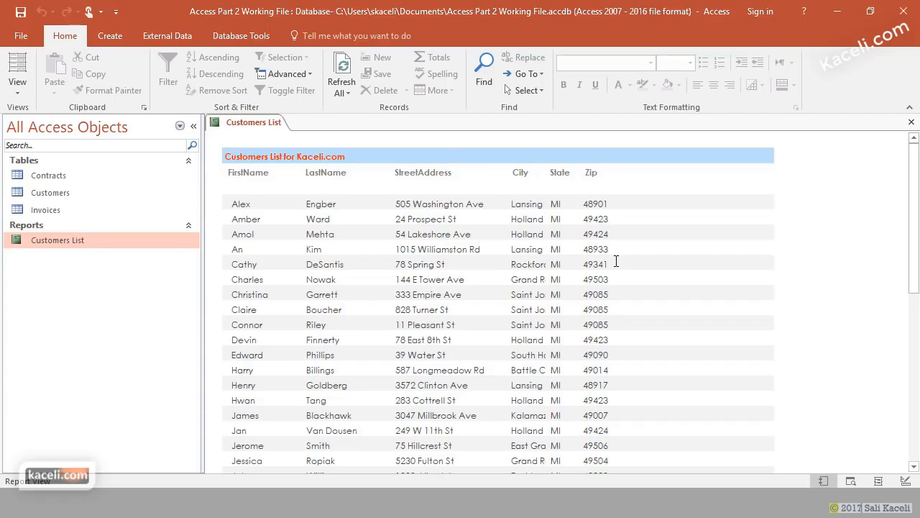
- Switch the Customers List report into Design View and show its Field List
{"action": "right_click", "coordinate": [55, 241]}
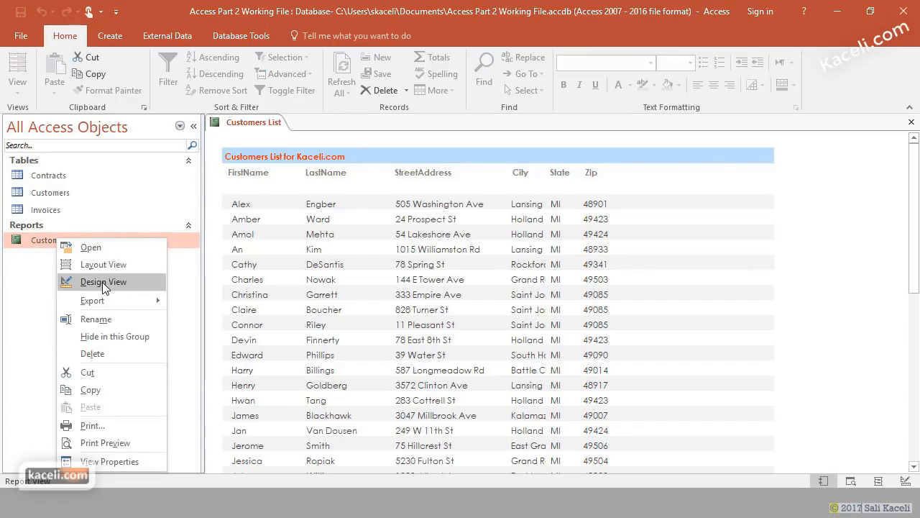
{"action": "left_click", "coordinate": [34, 235]}
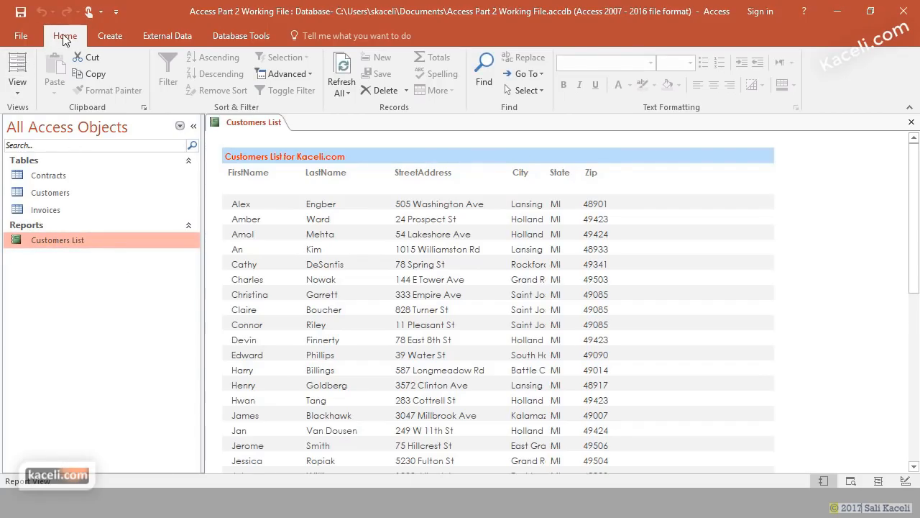
{"action": "left_click", "coordinate": [17, 86]}
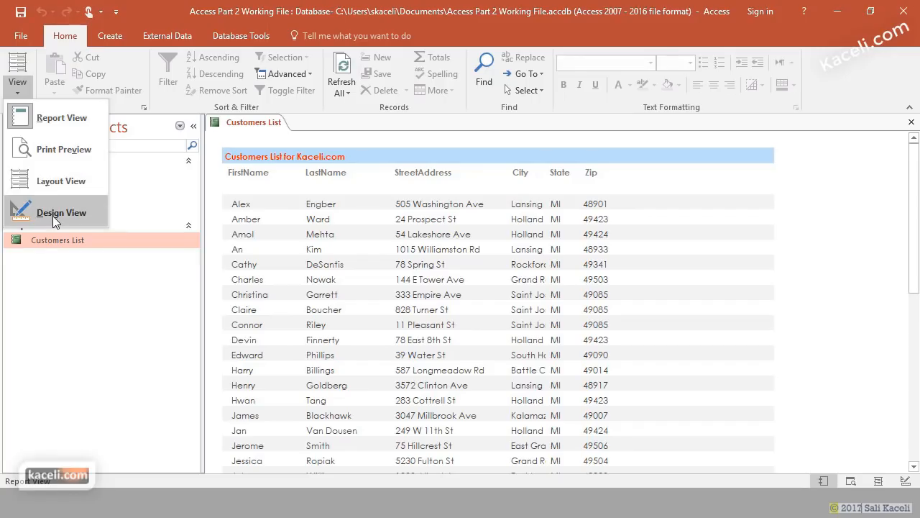
{"action": "left_click", "coordinate": [53, 214]}
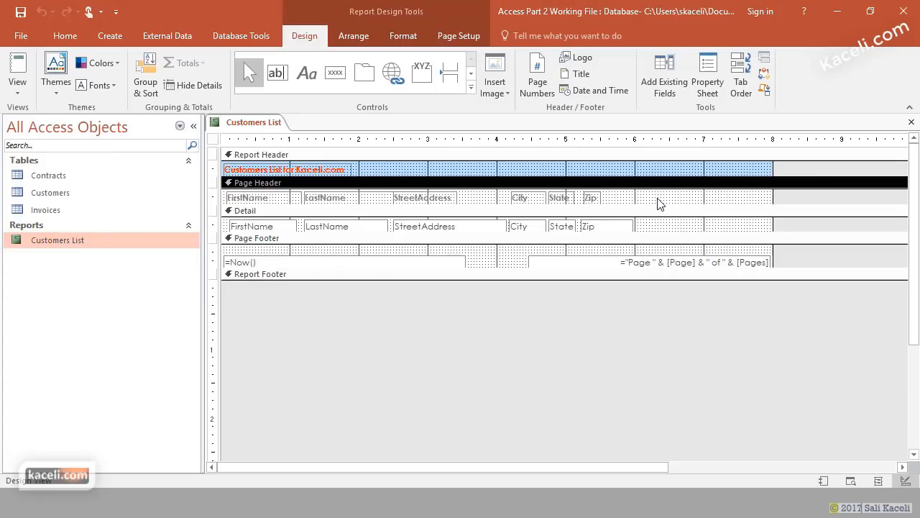
{"action": "left_click", "coordinate": [673, 90]}
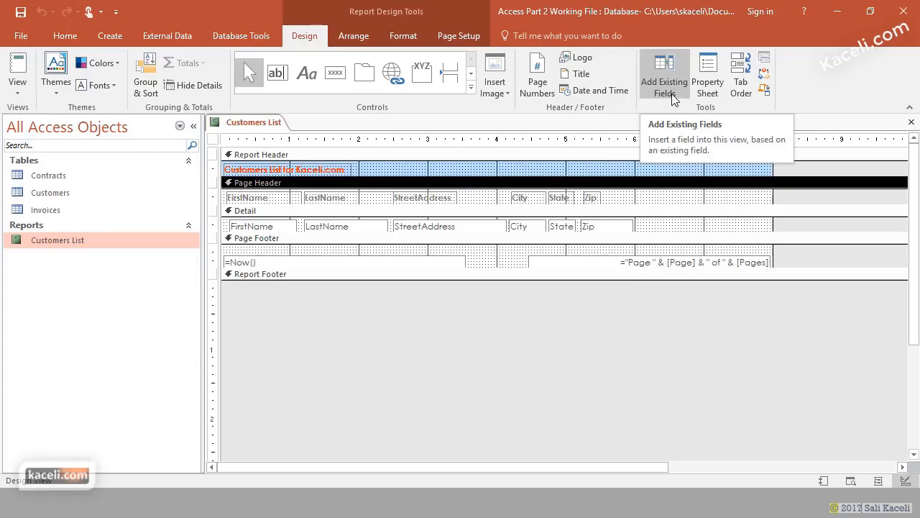
- Drag the Email field into the Detail row beside Zip, widen it, and close the design
{"action": "left_click", "coordinate": [672, 92]}
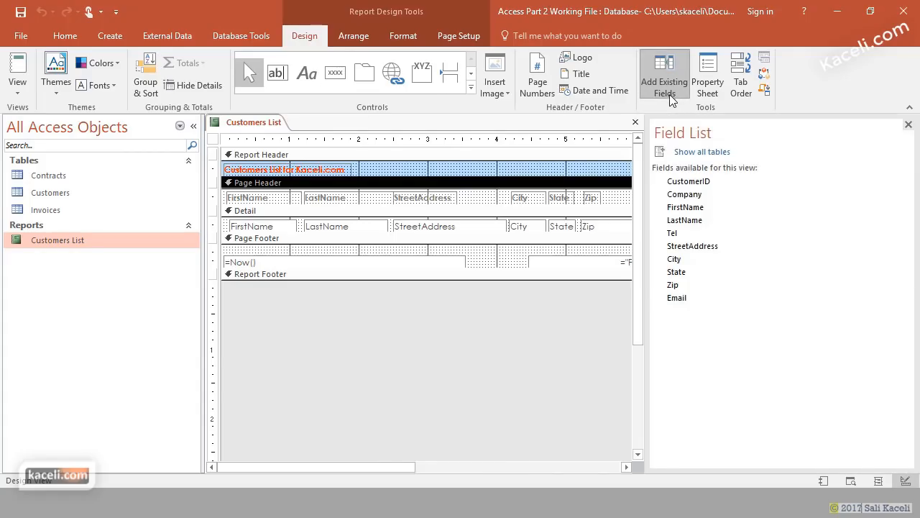
{"action": "left_click_drag", "start_coordinate": [385, 467], "coordinate": [545, 469]}
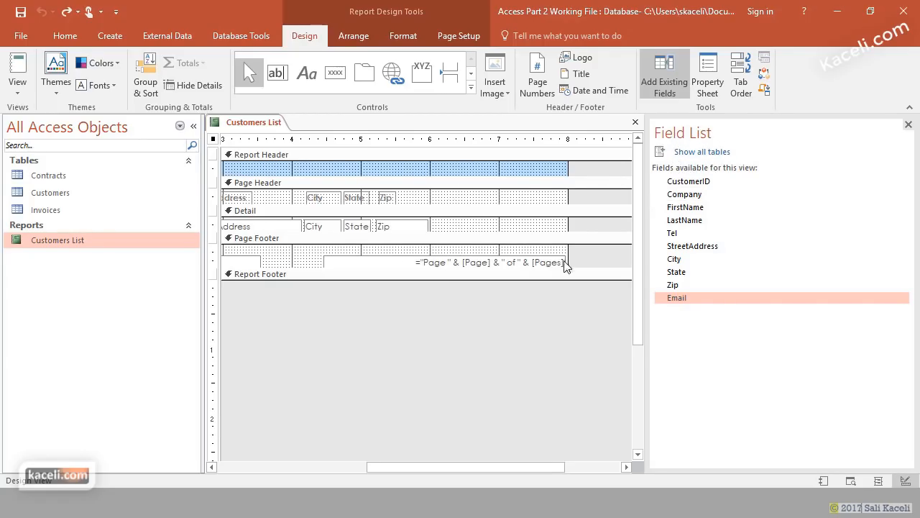
{"action": "left_click_drag", "start_coordinate": [547, 472], "coordinate": [596, 471]}
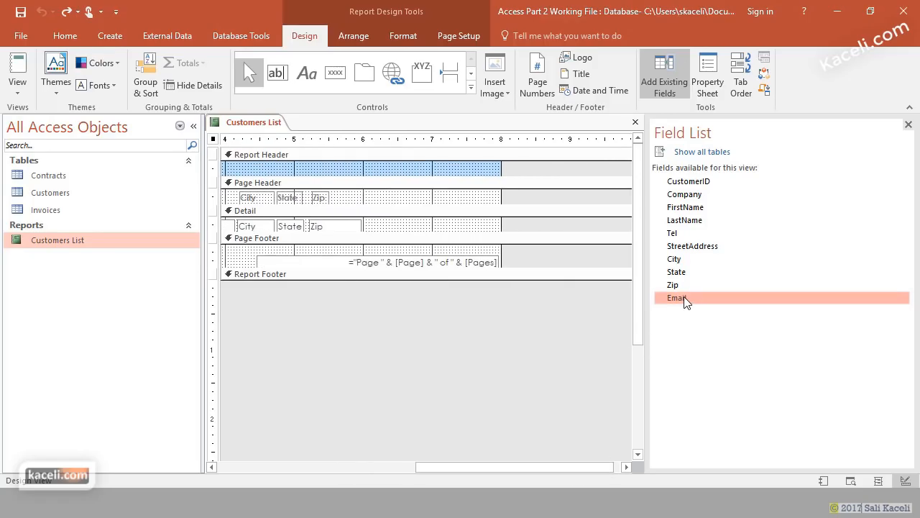
{"action": "mouse_move", "coordinate": [683, 304]}
{"action": "left_mouse_down"}
{"action": "mouse_move", "coordinate": [543, 231]}
{"action": "mouse_move", "coordinate": [511, 229]}
{"action": "mouse_move", "coordinate": [549, 229]}
{"action": "mouse_move", "coordinate": [676, 295]}
{"action": "left_mouse_up"}
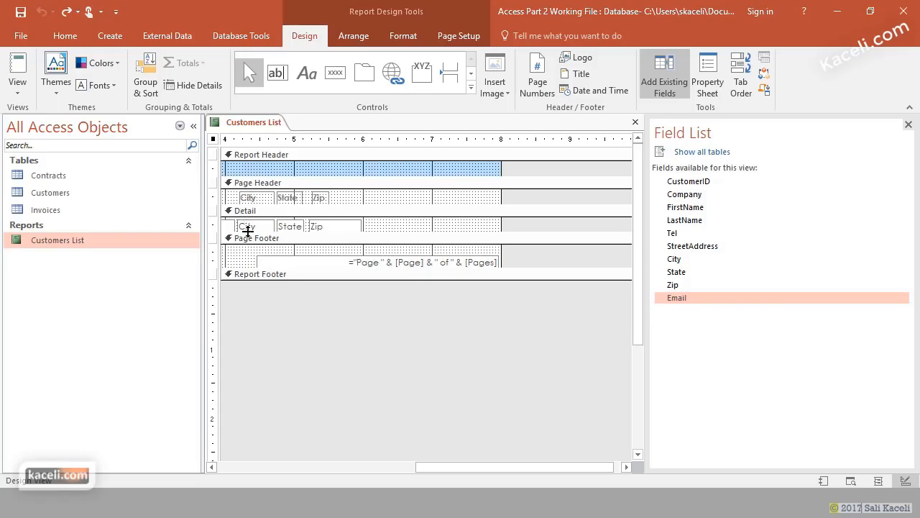
{"action": "left_click_drag", "start_coordinate": [447, 467], "coordinate": [362, 467]}
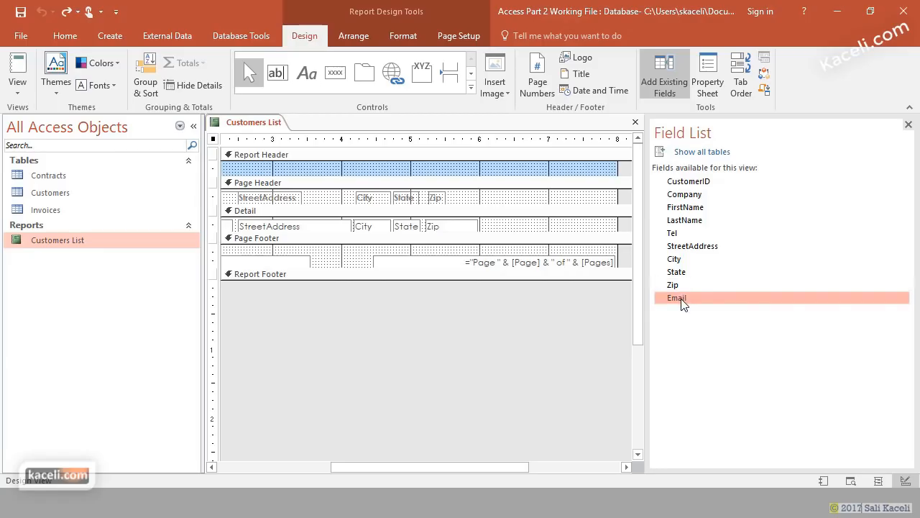
{"action": "left_click_drag", "start_coordinate": [683, 302], "coordinate": [502, 221]}
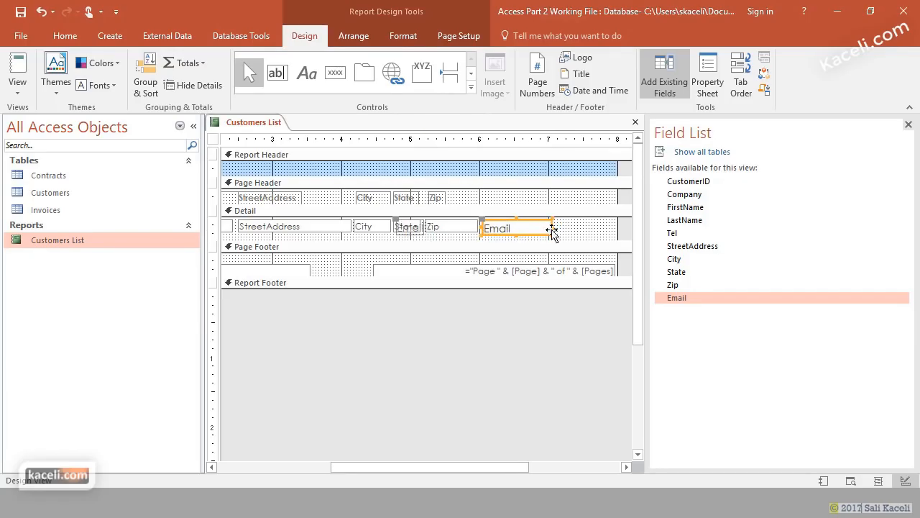
{"action": "left_click_drag", "start_coordinate": [555, 232], "coordinate": [611, 234]}
{"action": "left_click", "coordinate": [511, 199]}
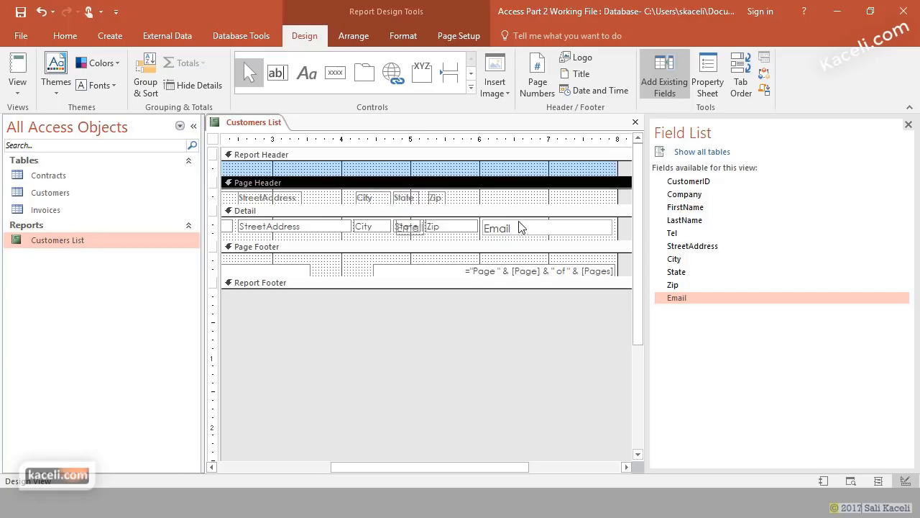
{"action": "left_click", "coordinate": [636, 123]}
- Save the report changes, preview Customers List, then reopen it in Design View
{"action": "left_click", "coordinate": [407, 292]}
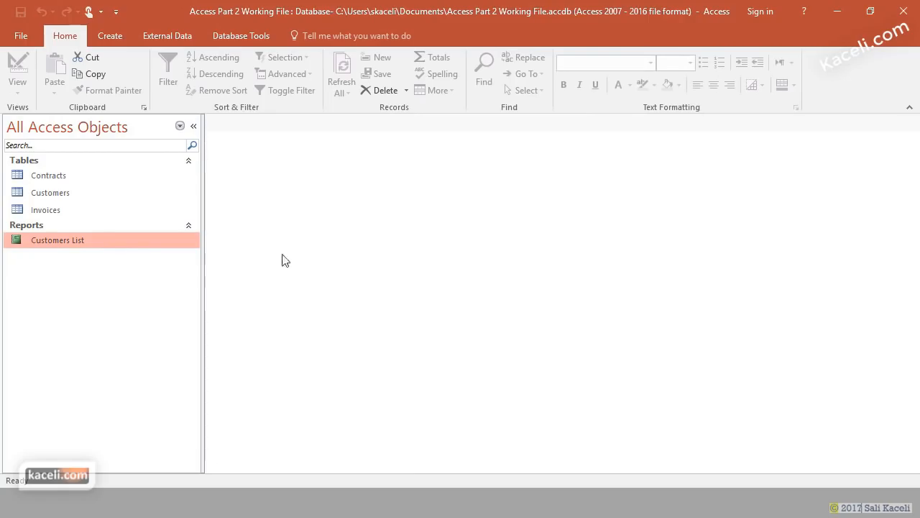
{"action": "double_click", "coordinate": [105, 240]}
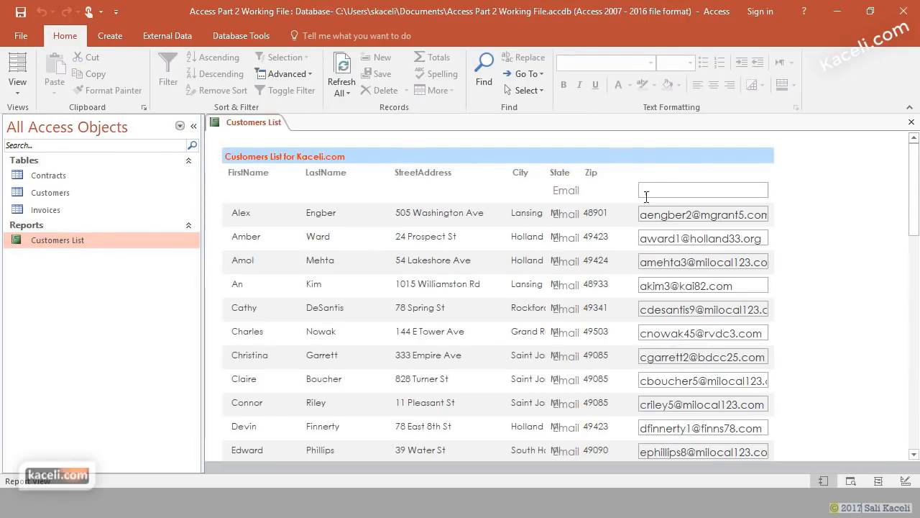
{"action": "right_click", "coordinate": [76, 244]}
{"action": "left_click", "coordinate": [121, 286]}
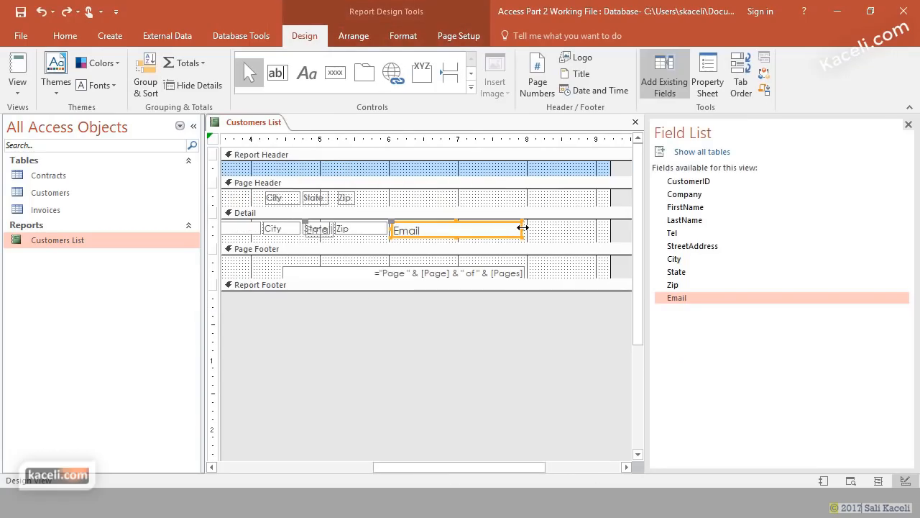
- Move the stray label off State, then align and widen the Email text box
{"action": "left_click_drag", "start_coordinate": [523, 227], "coordinate": [577, 227]}
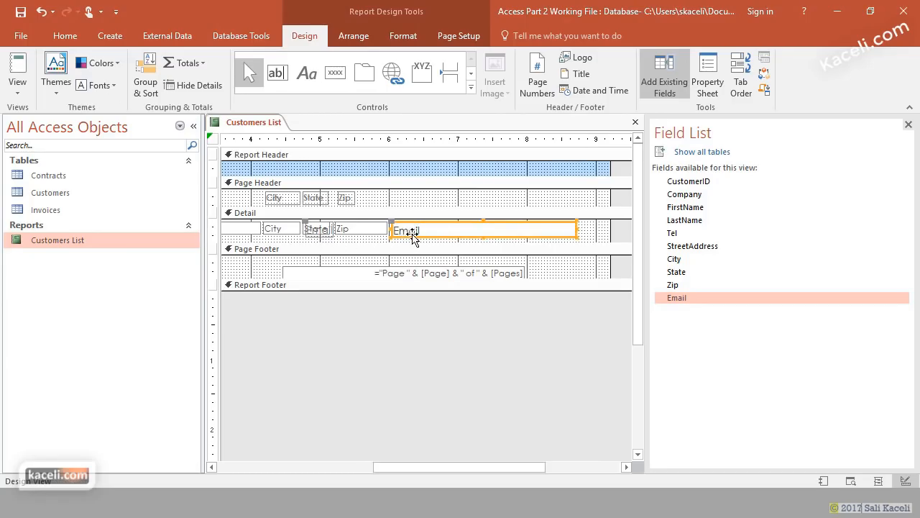
{"action": "left_click_drag", "start_coordinate": [410, 235], "coordinate": [411, 240]}
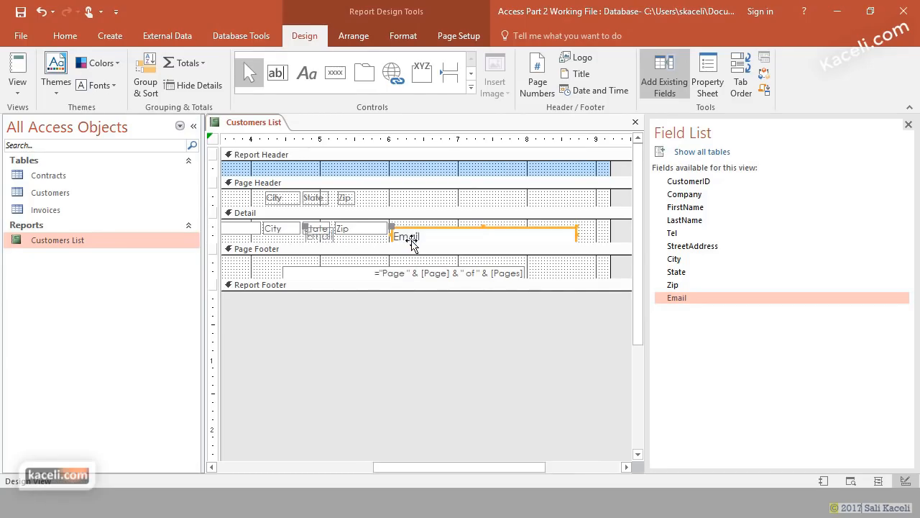
{"action": "left_click", "coordinate": [325, 240]}
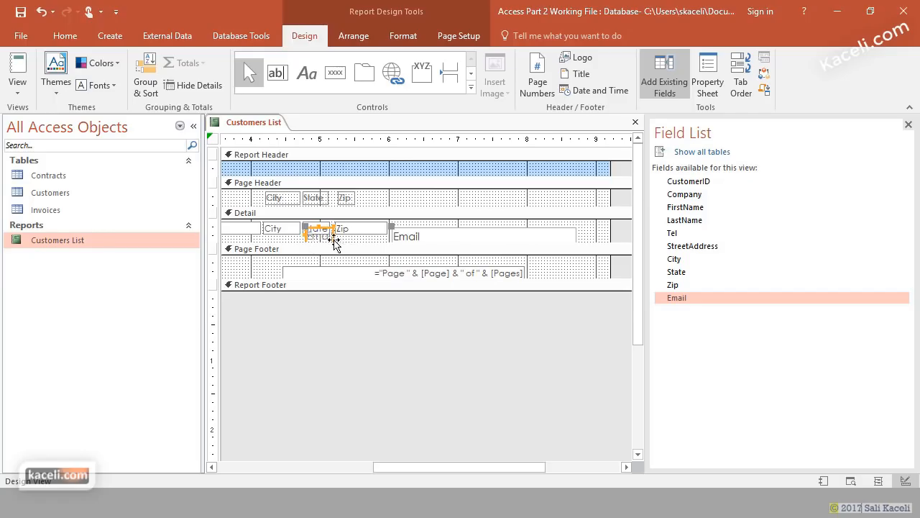
{"action": "left_click_drag", "start_coordinate": [332, 238], "coordinate": [333, 239]}
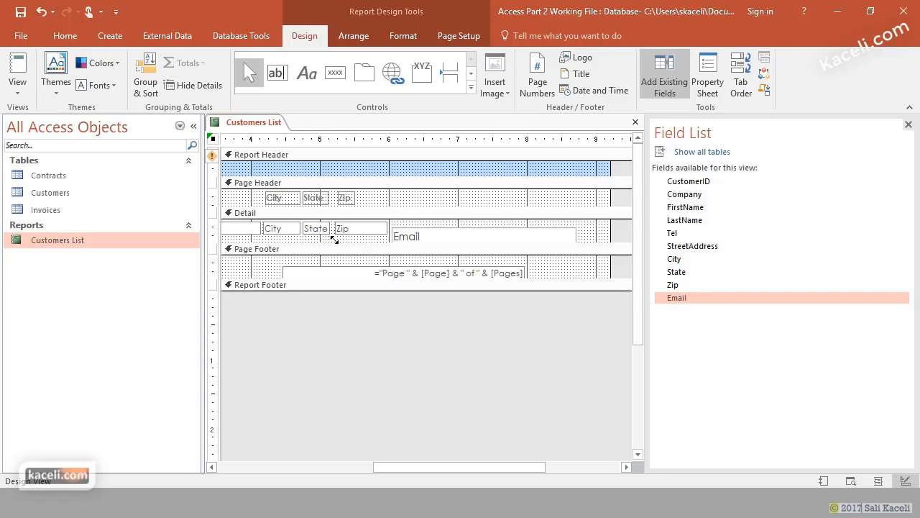
{"action": "left_click", "coordinate": [462, 239]}
{"action": "left_click_drag", "start_coordinate": [460, 232], "coordinate": [461, 228]}
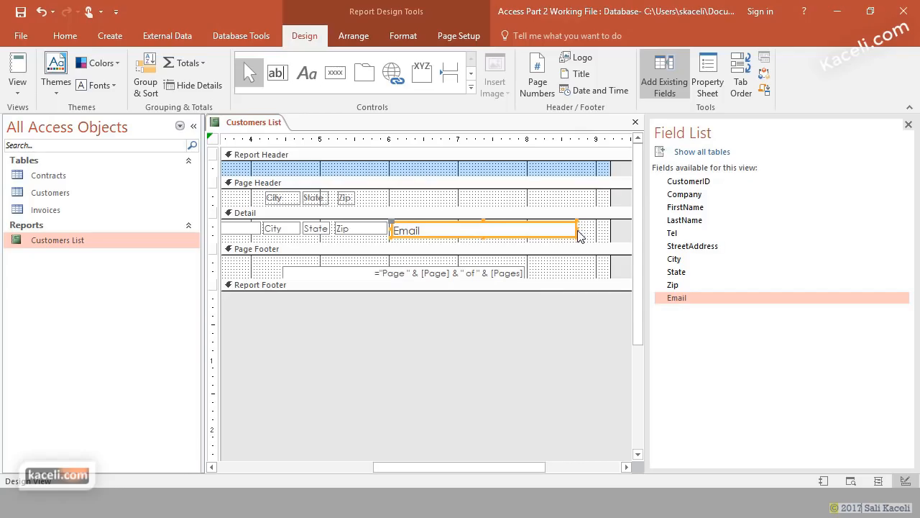
{"action": "left_click_drag", "start_coordinate": [576, 229], "coordinate": [607, 229]}
{"action": "left_click", "coordinate": [405, 202]}
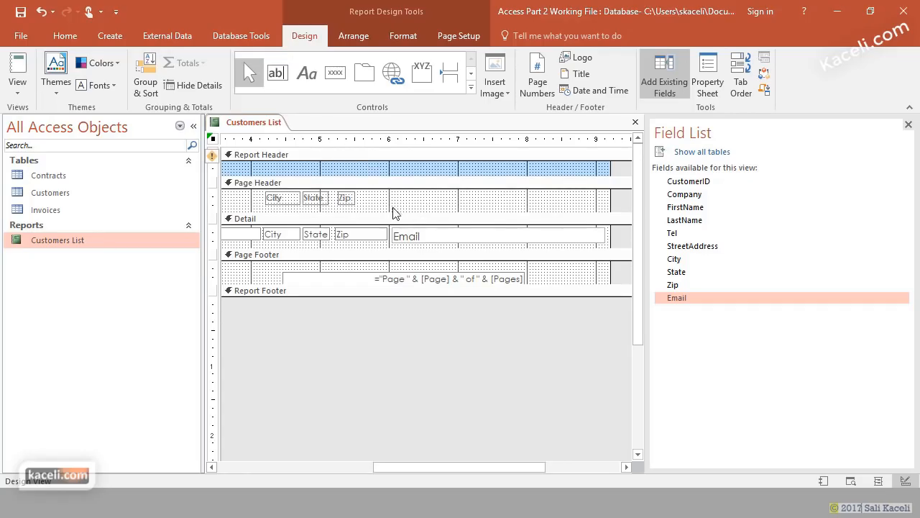
- Add an 'Email Address' heading label above the Email column, then view the report in Report View
{"action": "left_click", "coordinate": [307, 75]}
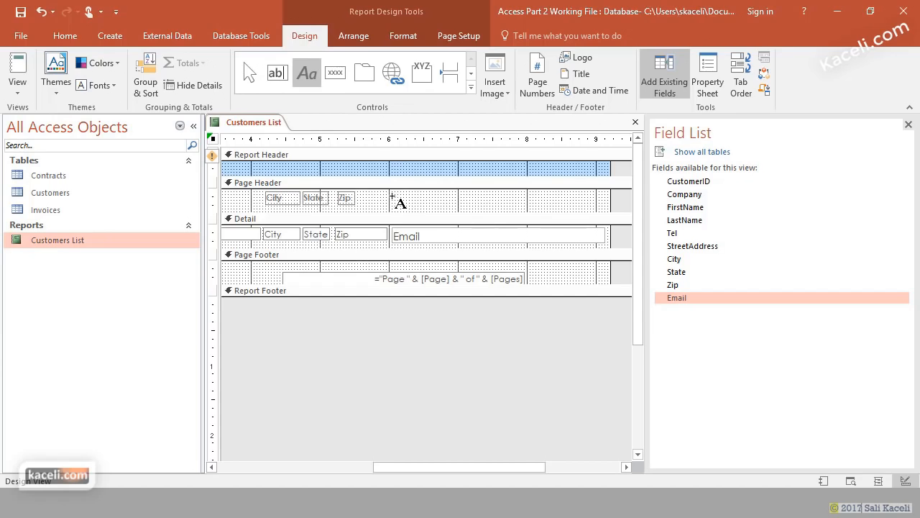
{"action": "left_click_drag", "start_coordinate": [392, 197], "coordinate": [596, 208]}
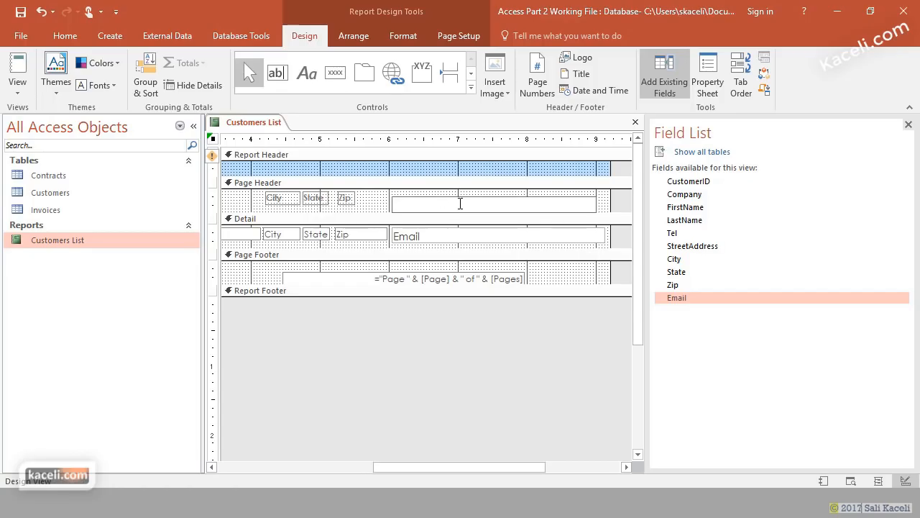
{"action": "type", "text": "Email Address"}
{"action": "left_click", "coordinate": [379, 205]}
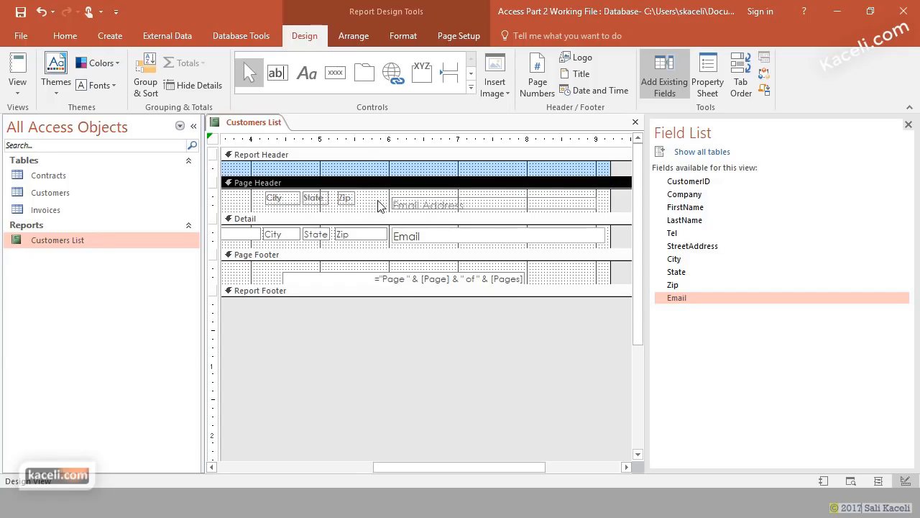
{"action": "left_click", "coordinate": [421, 203]}
{"action": "left_click_drag", "start_coordinate": [420, 203], "coordinate": [418, 194]}
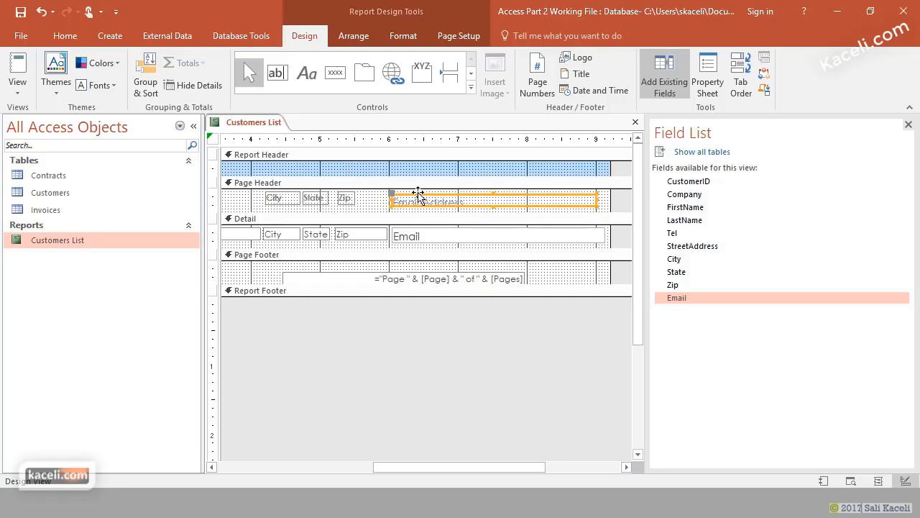
{"action": "left_click", "coordinate": [438, 240]}
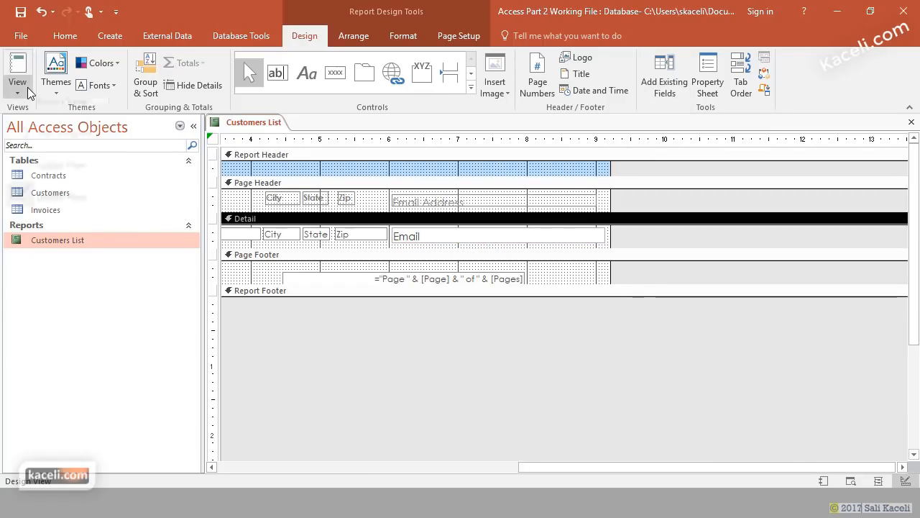
{"action": "left_click", "coordinate": [17, 89]}
{"action": "left_click", "coordinate": [59, 127]}
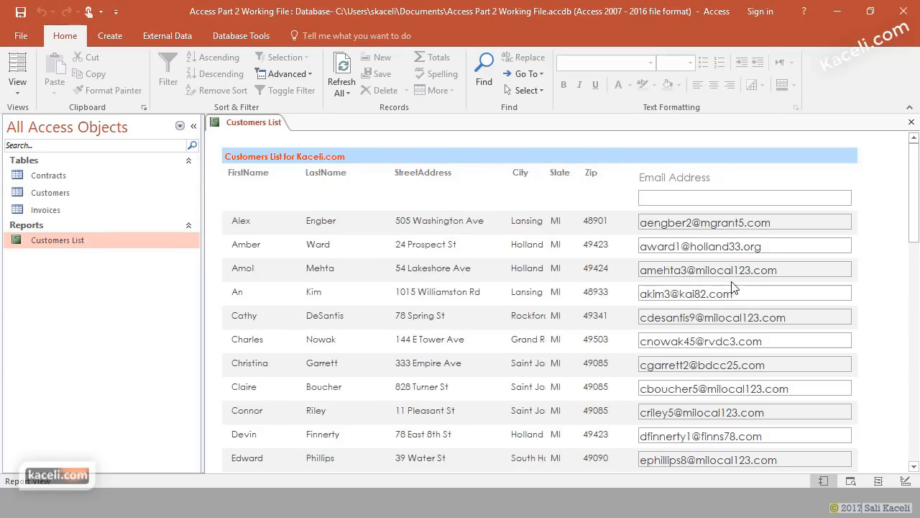
- Switch the report to Layout View and apply a theme from the Themes gallery
{"action": "left_click", "coordinate": [21, 96]}
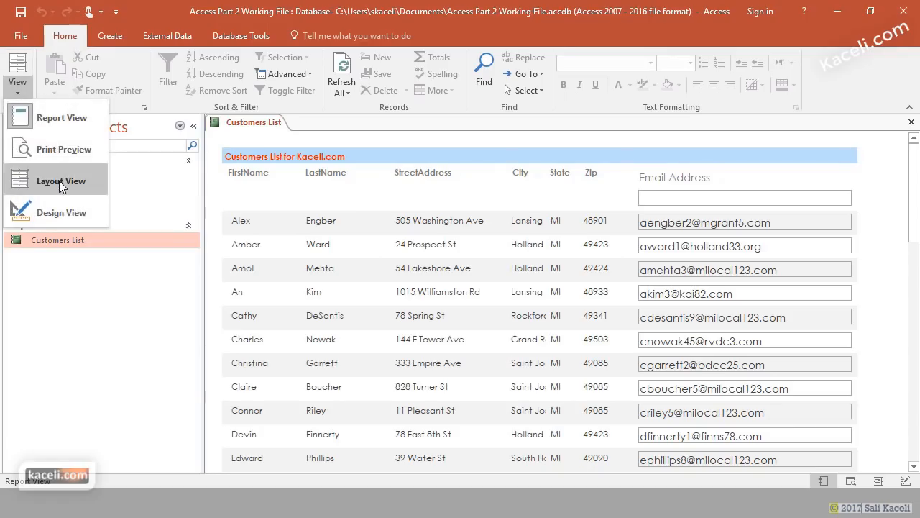
{"action": "left_click", "coordinate": [59, 181]}
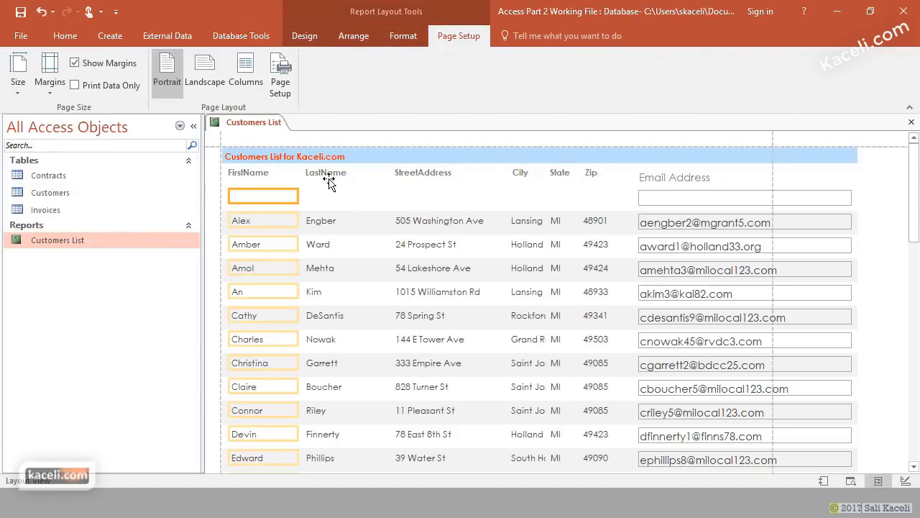
{"action": "left_click", "coordinate": [356, 36]}
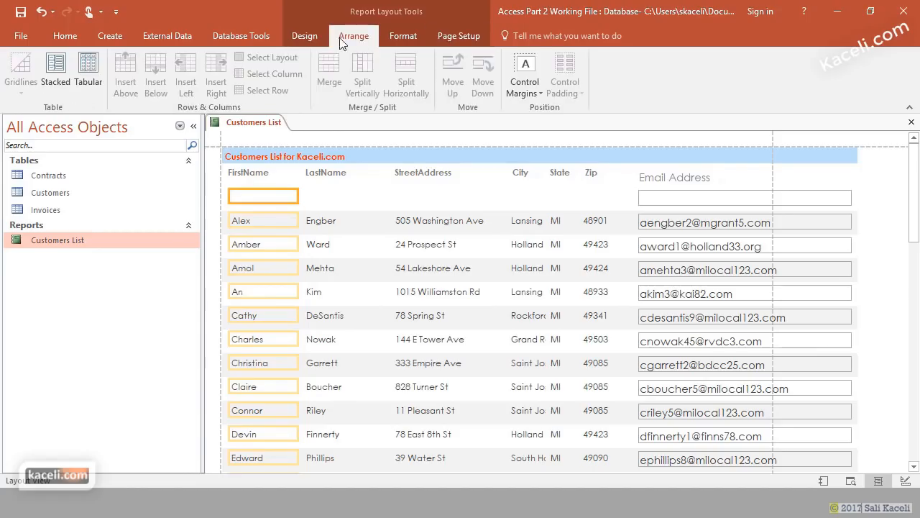
{"action": "left_click", "coordinate": [311, 39]}
{"action": "left_click", "coordinate": [56, 83]}
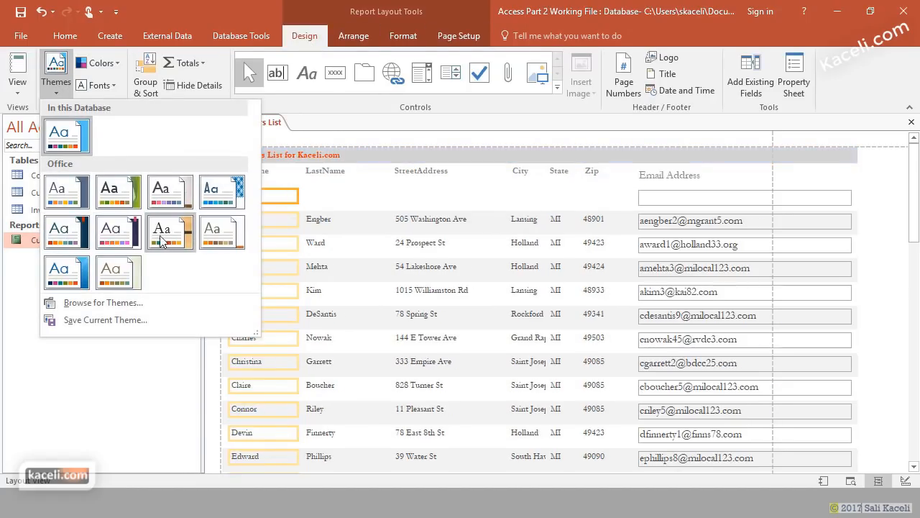
{"action": "left_click", "coordinate": [217, 241]}
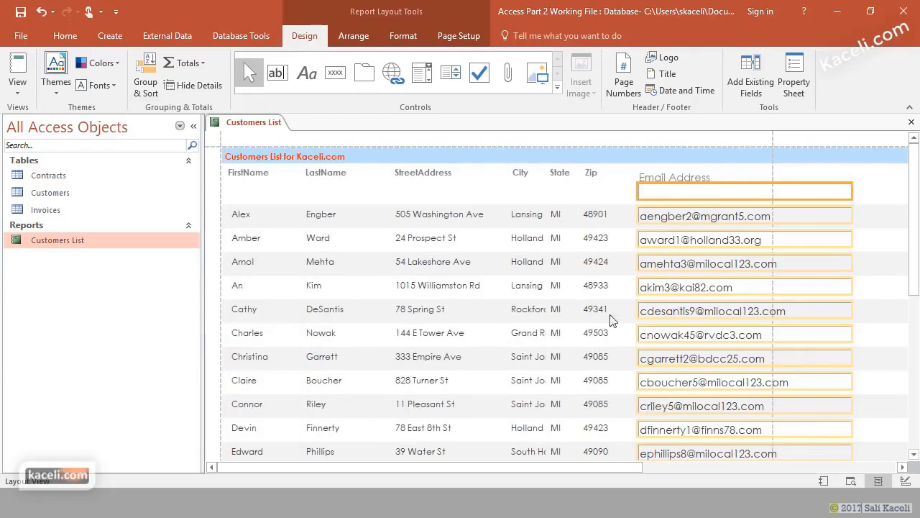
- Select the Email Address column boxes and drag their right edge left to fit the page
{"action": "left_click", "coordinate": [603, 185]}
{"action": "left_click", "coordinate": [853, 178]}
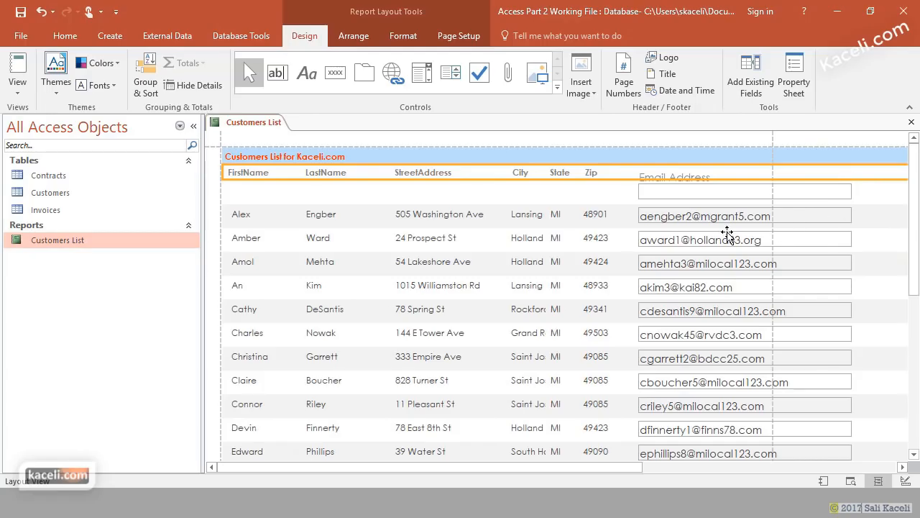
{"action": "left_click", "coordinate": [814, 222]}
{"action": "left_click", "coordinate": [851, 216]}
{"action": "left_click_drag", "start_coordinate": [849, 215], "coordinate": [774, 217]}
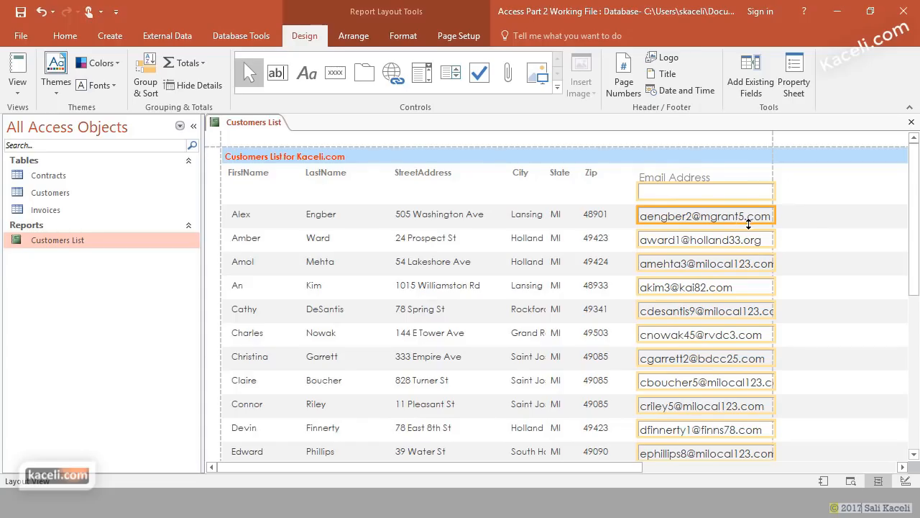
{"action": "left_click", "coordinate": [17, 85]}
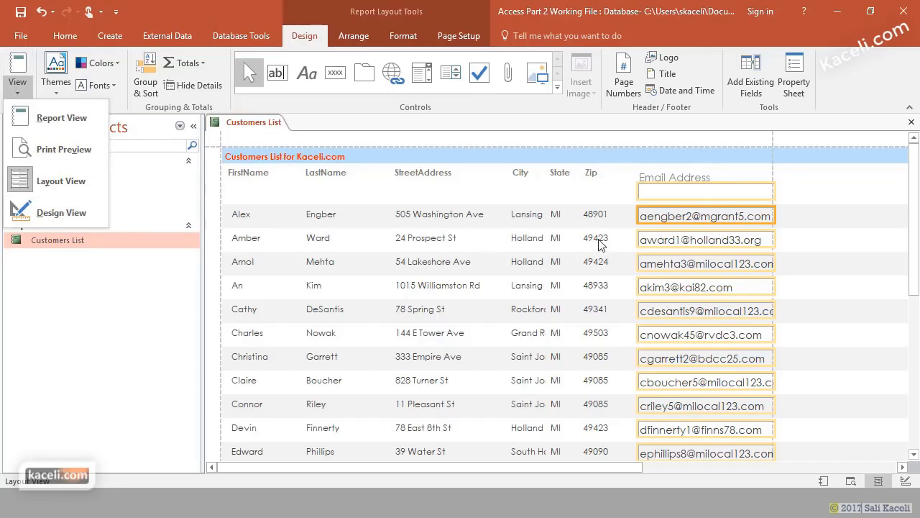
- Set the Email text box's Border Style to Transparent in its property sheet
{"action": "right_click", "coordinate": [723, 226]}
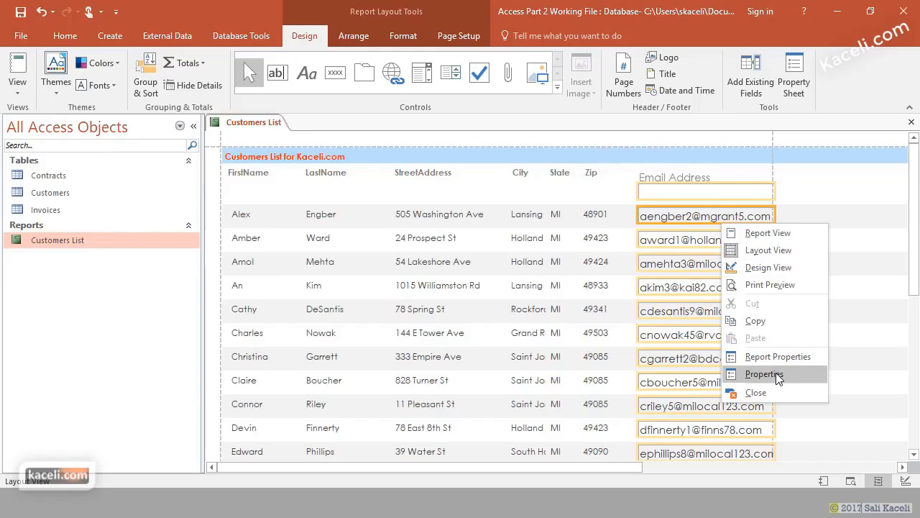
{"action": "left_click", "coordinate": [776, 372]}
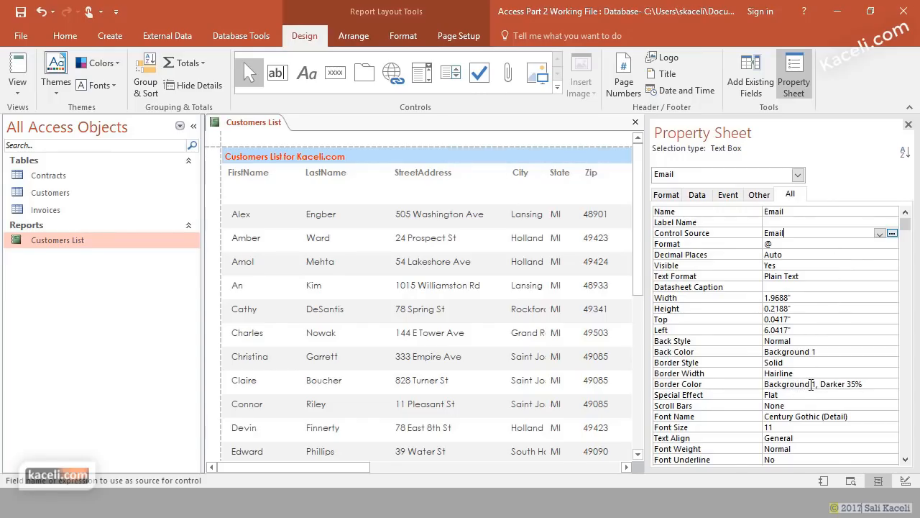
{"action": "left_click", "coordinate": [811, 385]}
{"action": "left_click", "coordinate": [809, 374]}
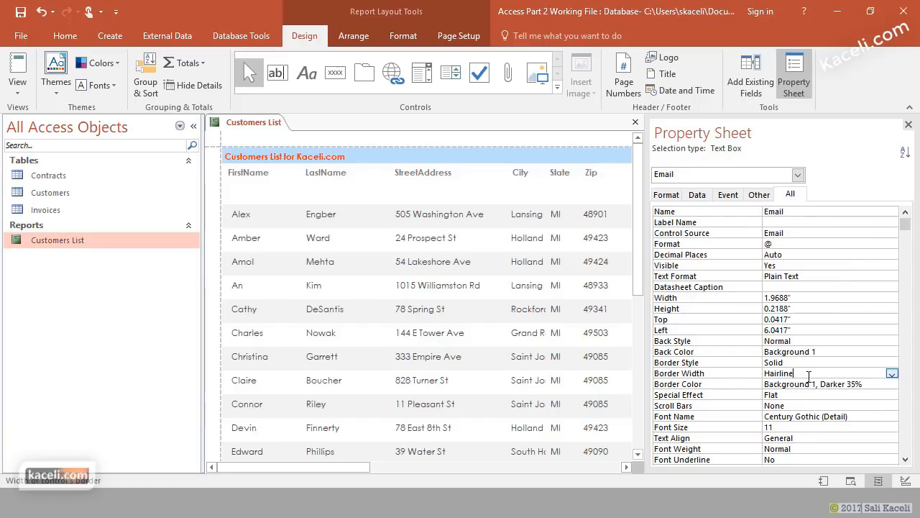
{"action": "left_click", "coordinate": [841, 362]}
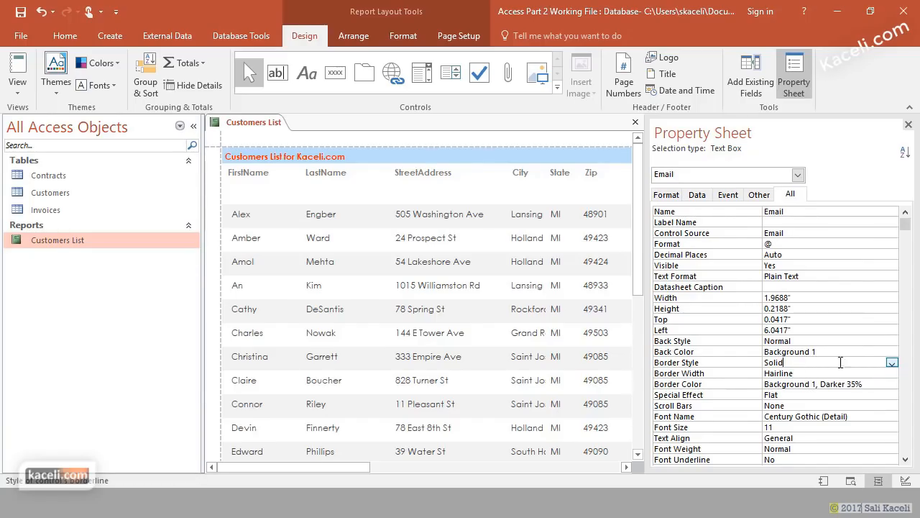
{"action": "left_click", "coordinate": [892, 363]}
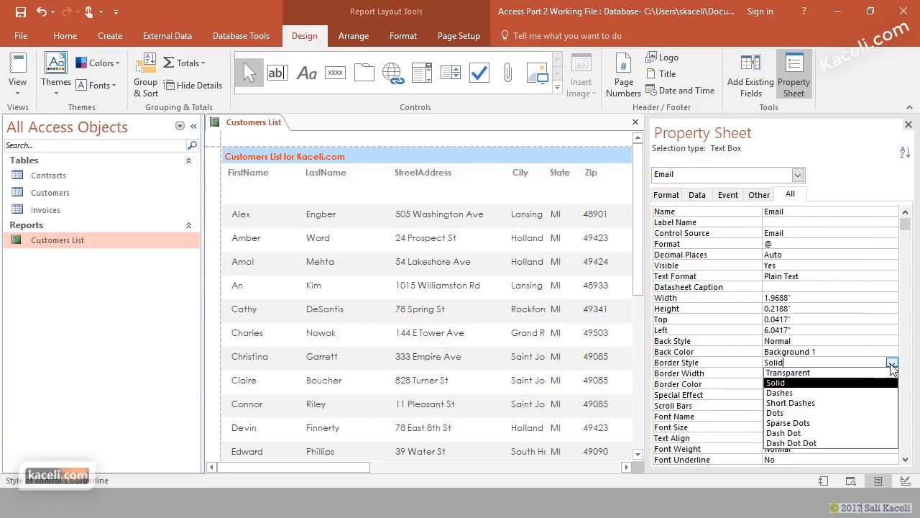
{"action": "left_click", "coordinate": [817, 373]}
{"action": "left_click", "coordinate": [806, 373]}
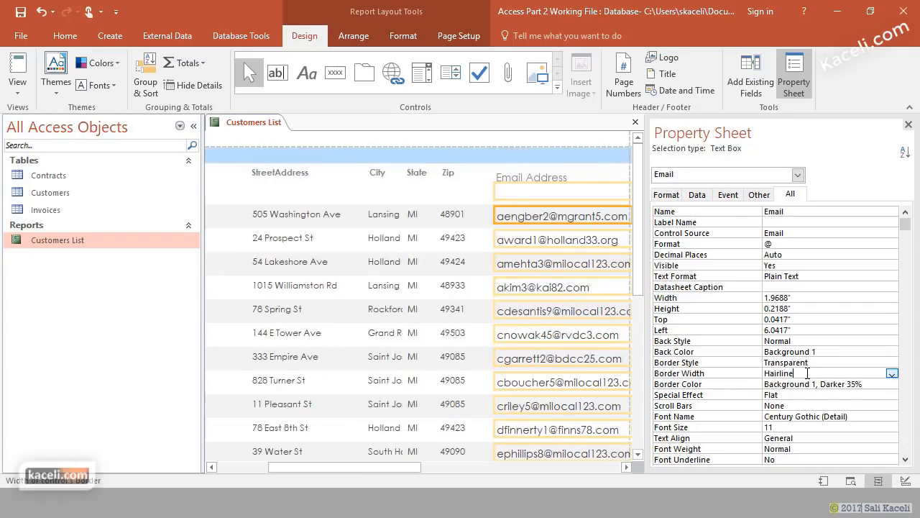
{"action": "left_click", "coordinate": [853, 385]}
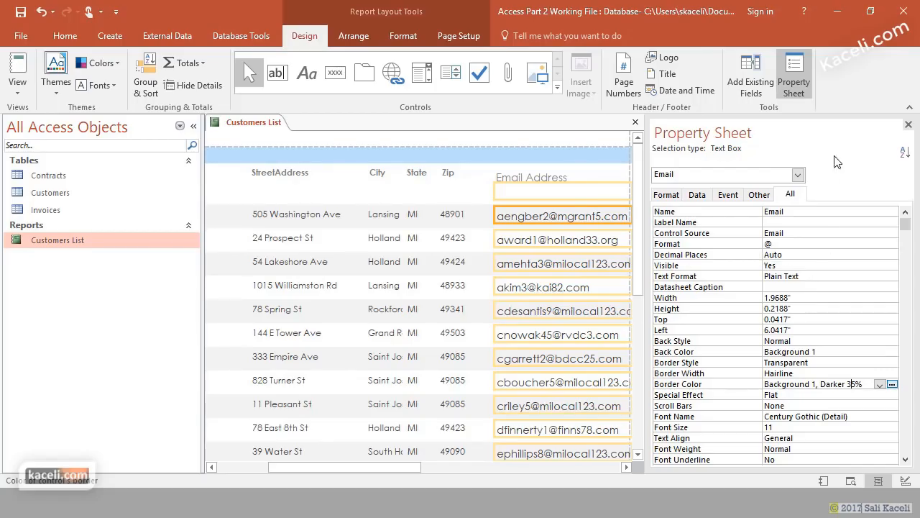
{"action": "left_click", "coordinate": [908, 125]}
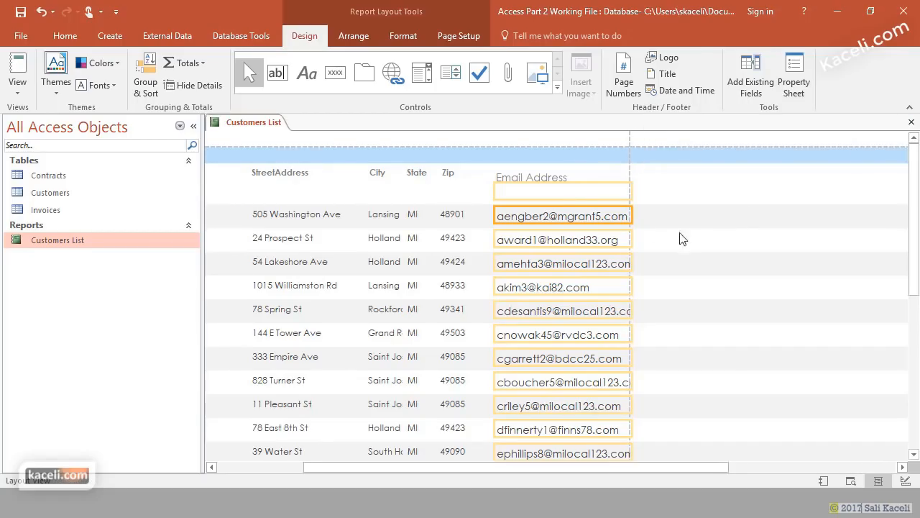
- Check Report View, then set the email text to font size 10 in Layout View
{"action": "left_click", "coordinate": [17, 86]}
{"action": "left_click", "coordinate": [34, 120]}
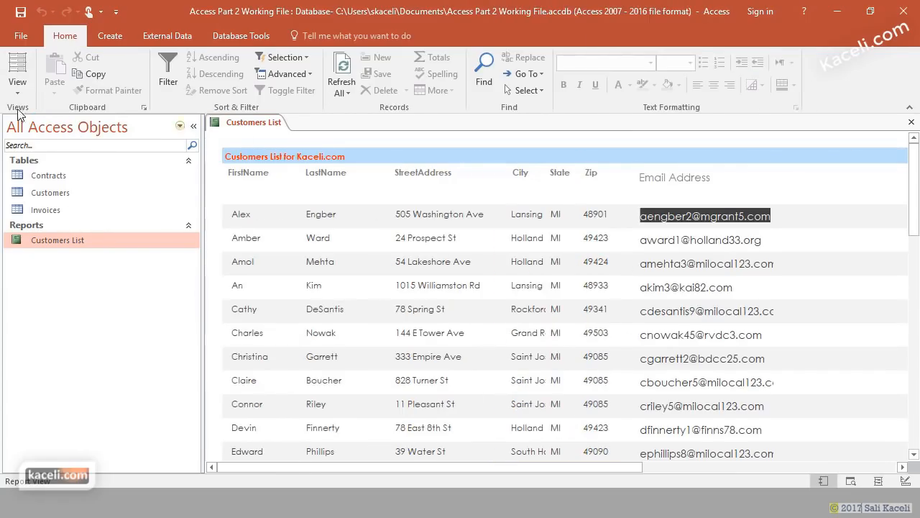
{"action": "left_click", "coordinate": [16, 87]}
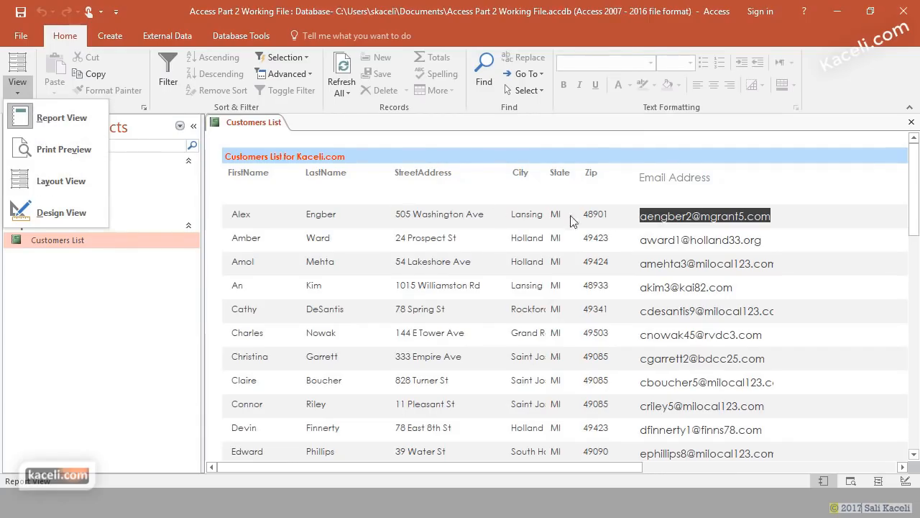
{"action": "left_click", "coordinate": [60, 184]}
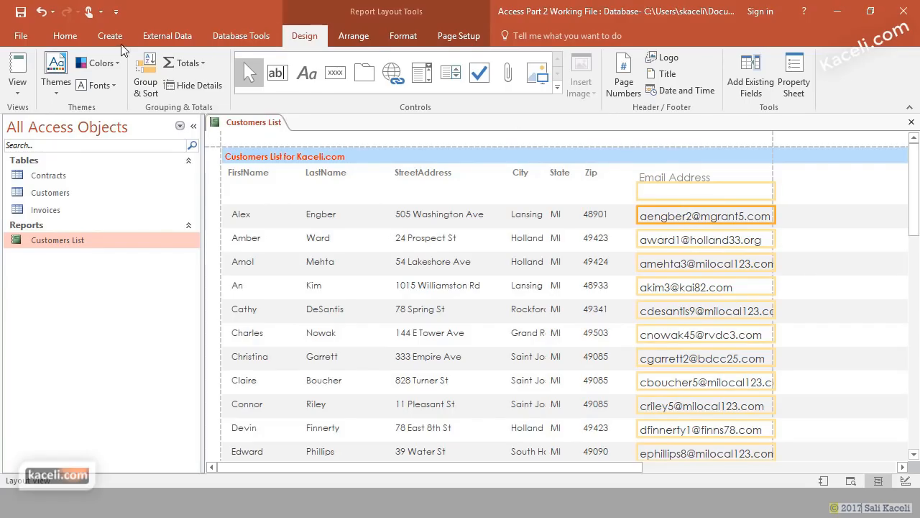
{"action": "left_click", "coordinate": [407, 36]}
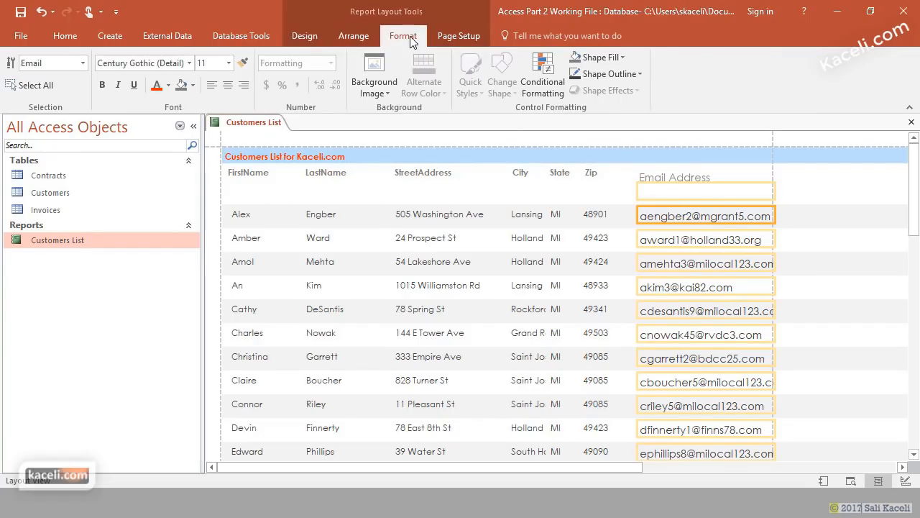
{"action": "left_click", "coordinate": [231, 63]}
{"action": "left_click", "coordinate": [205, 103]}
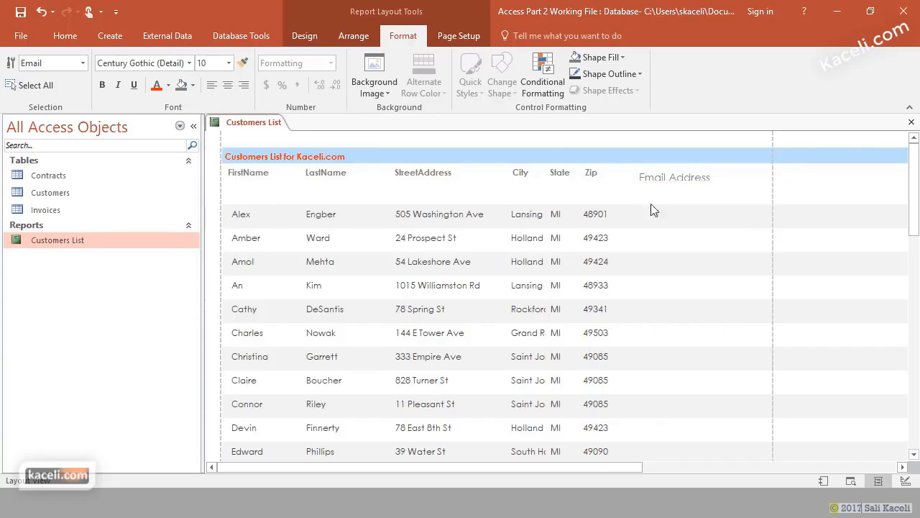
{"action": "left_click", "coordinate": [575, 202]}
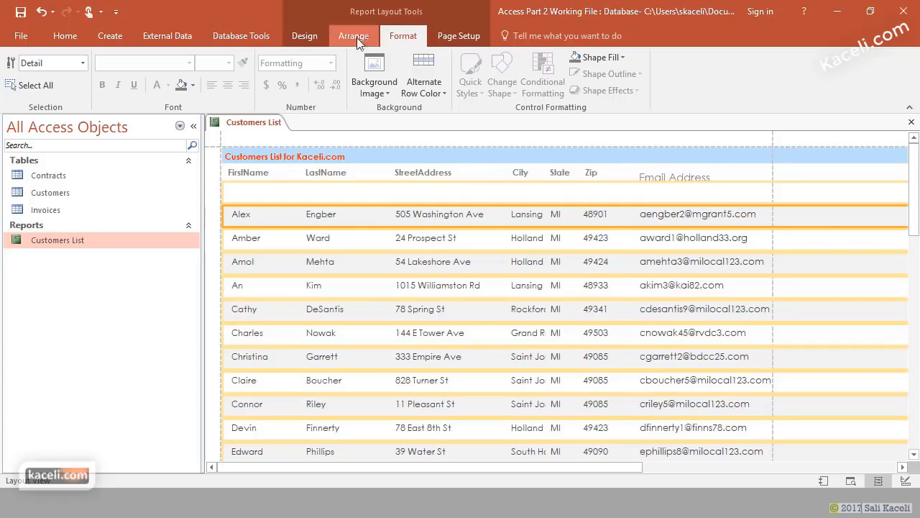
{"action": "left_click", "coordinate": [305, 41]}
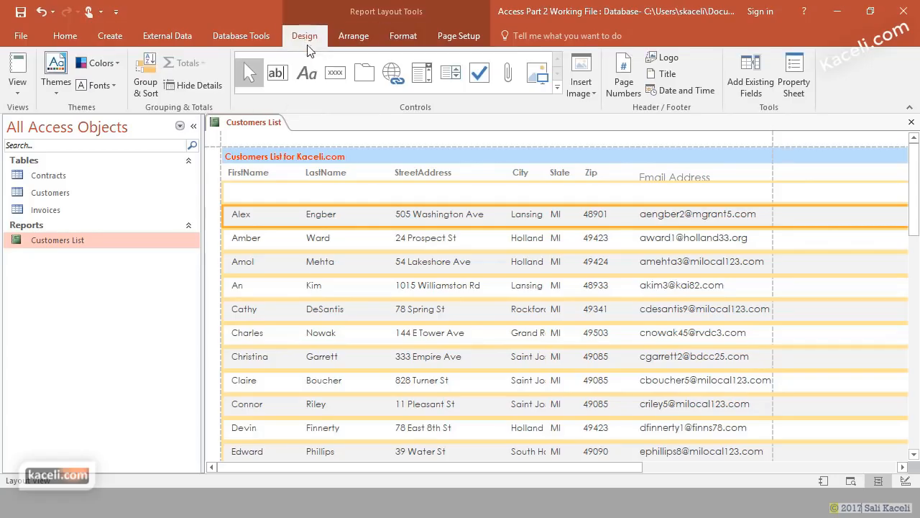
{"action": "left_click", "coordinate": [17, 85]}
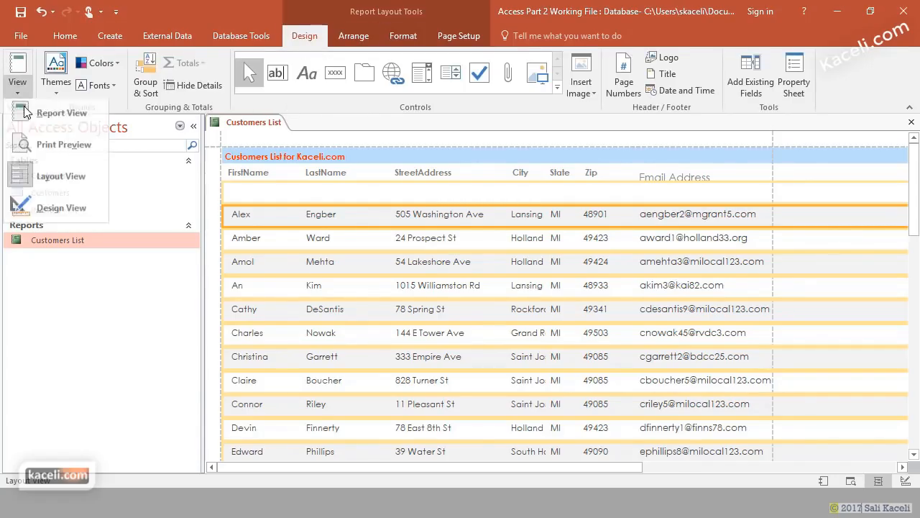
{"action": "left_click", "coordinate": [28, 113]}
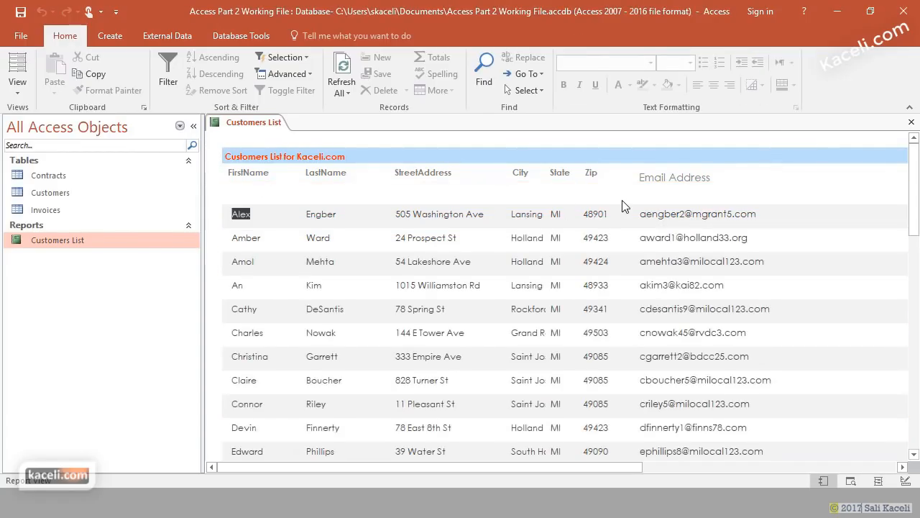
{"action": "left_click", "coordinate": [18, 85]}
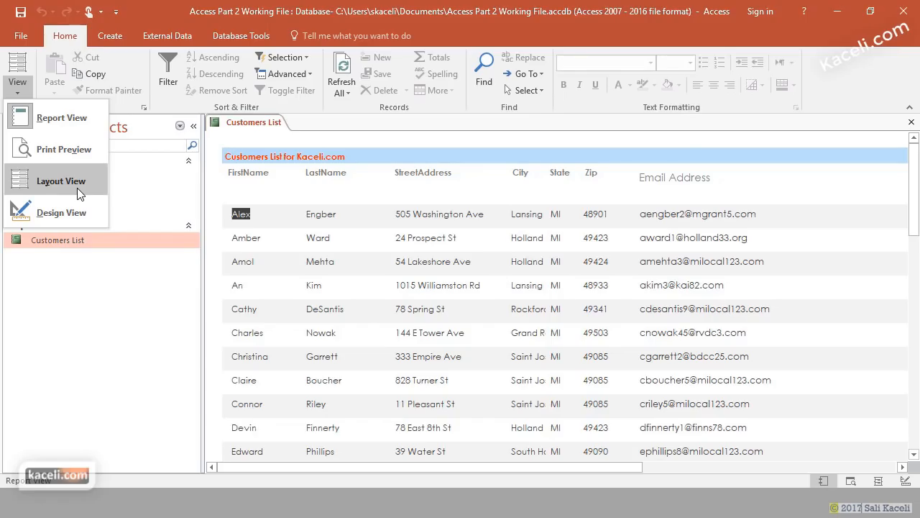
- Undo the last email column formatting change and recheck the report in Report View
{"action": "left_click", "coordinate": [77, 187]}
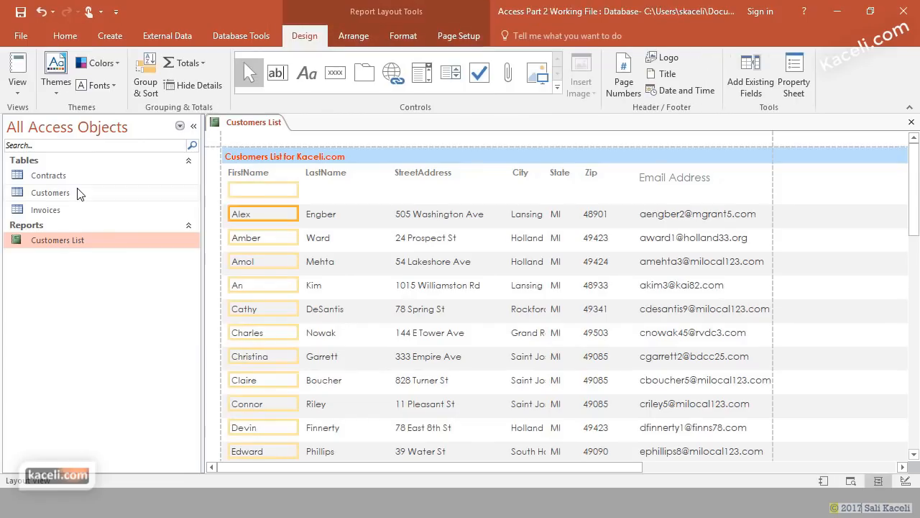
{"action": "key", "text": "ctrl+z"}
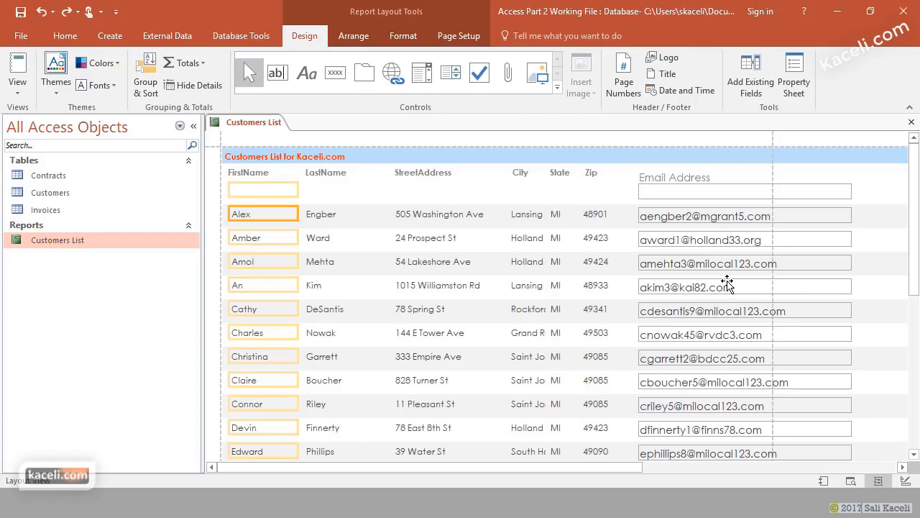
{"action": "left_click", "coordinate": [846, 274]}
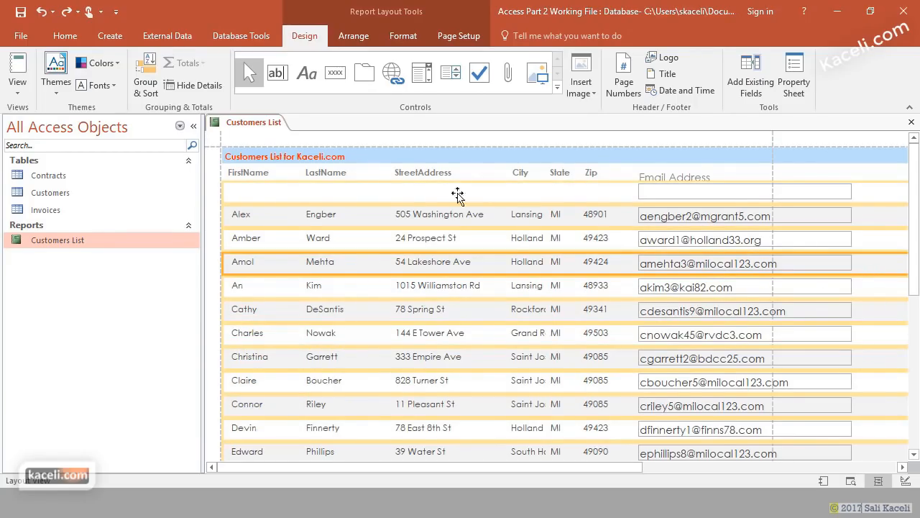
{"action": "left_click", "coordinate": [19, 87]}
{"action": "left_click", "coordinate": [61, 118]}
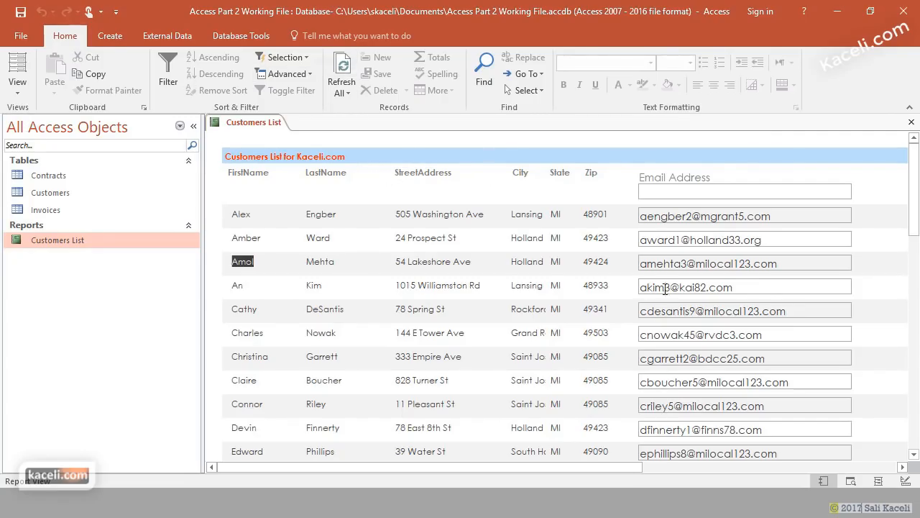
{"action": "left_click", "coordinate": [25, 92]}
{"action": "left_click", "coordinate": [40, 183]}
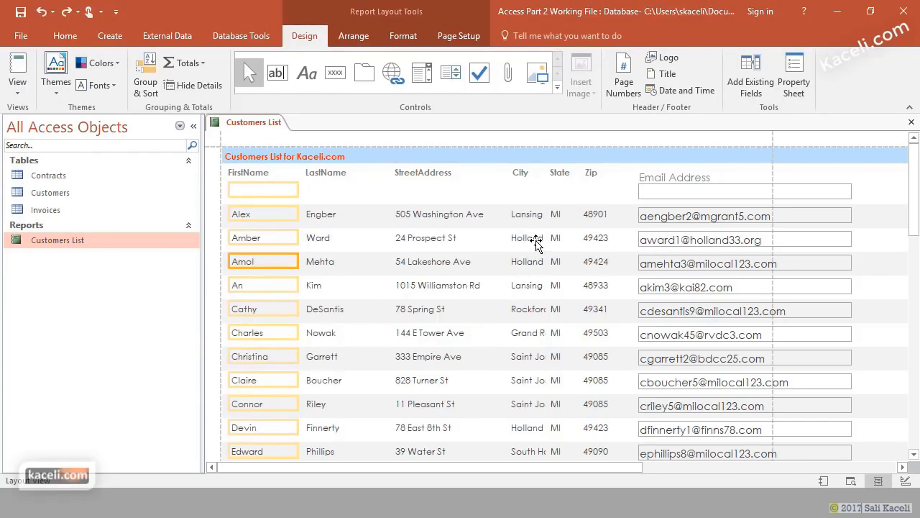
- Copy the StreetAddress column's formatting onto the Email Address boxes with Format Painter
{"action": "left_click", "coordinate": [440, 240]}
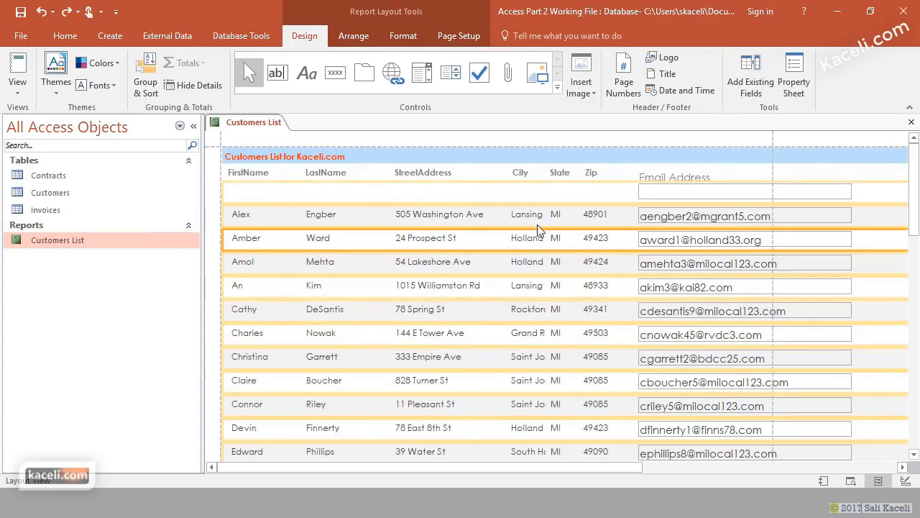
{"action": "left_click", "coordinate": [451, 238]}
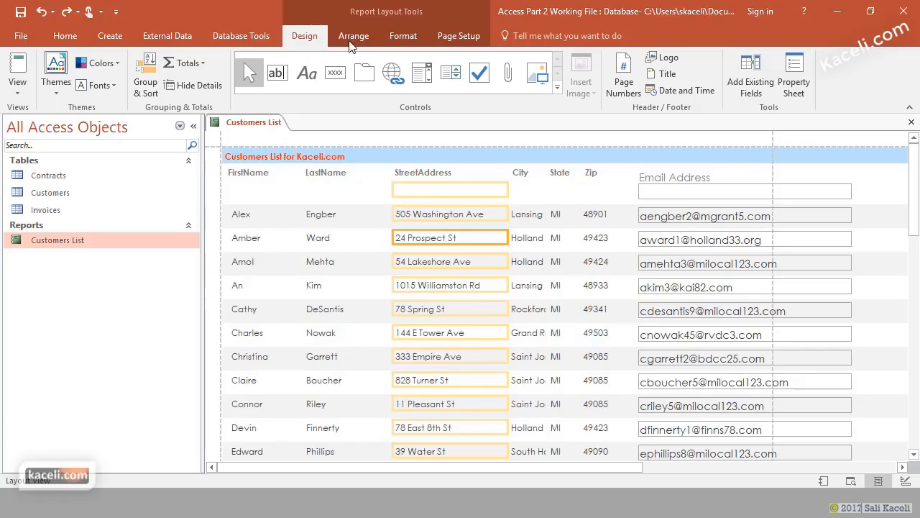
{"action": "left_click", "coordinate": [402, 36]}
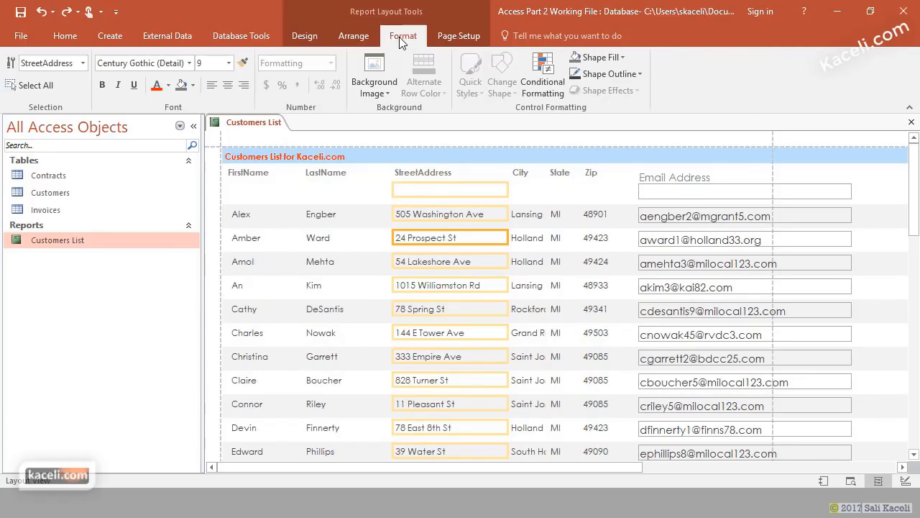
{"action": "left_click", "coordinate": [247, 61]}
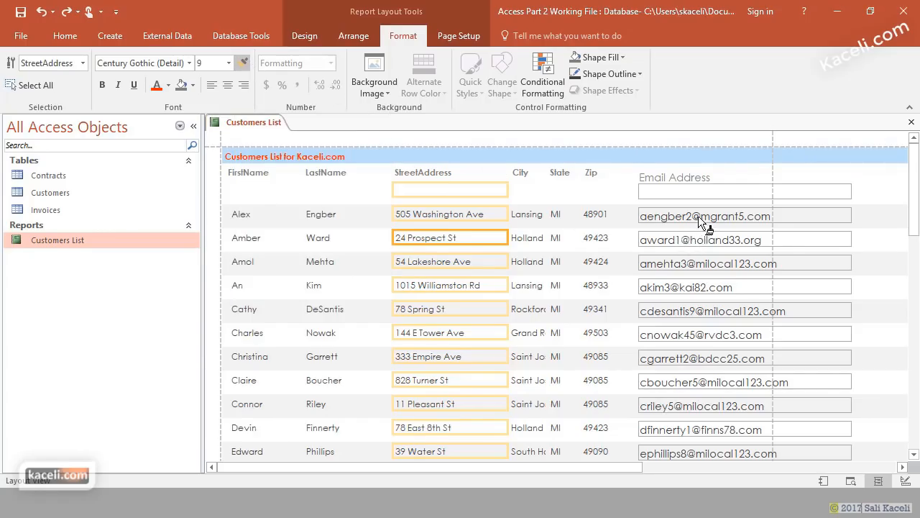
{"action": "left_click", "coordinate": [700, 236]}
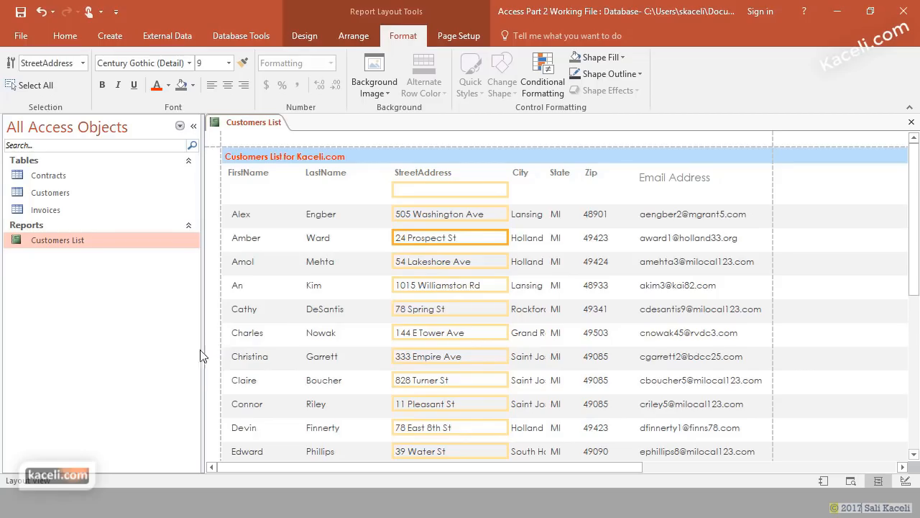
- Close the Customers List report saving its changes, then reopen it and scroll through its pages
{"action": "left_click", "coordinate": [912, 123]}
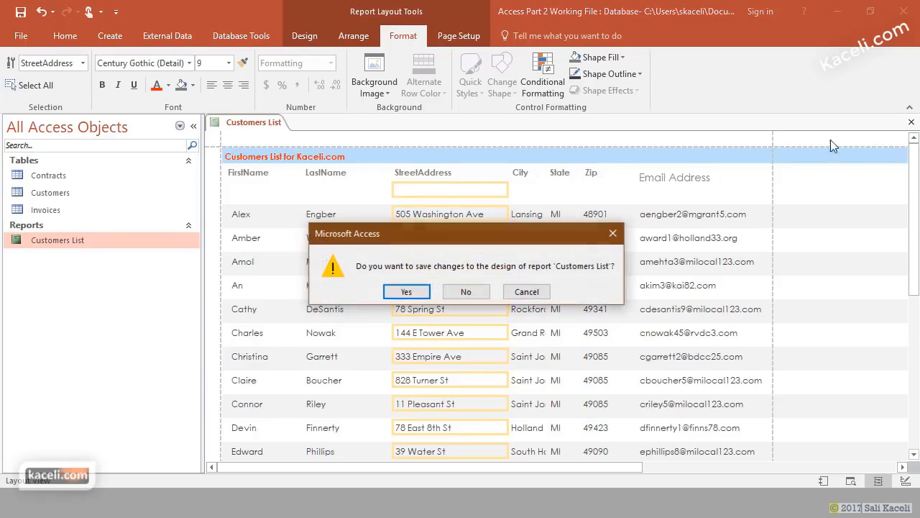
{"action": "left_click", "coordinate": [407, 292]}
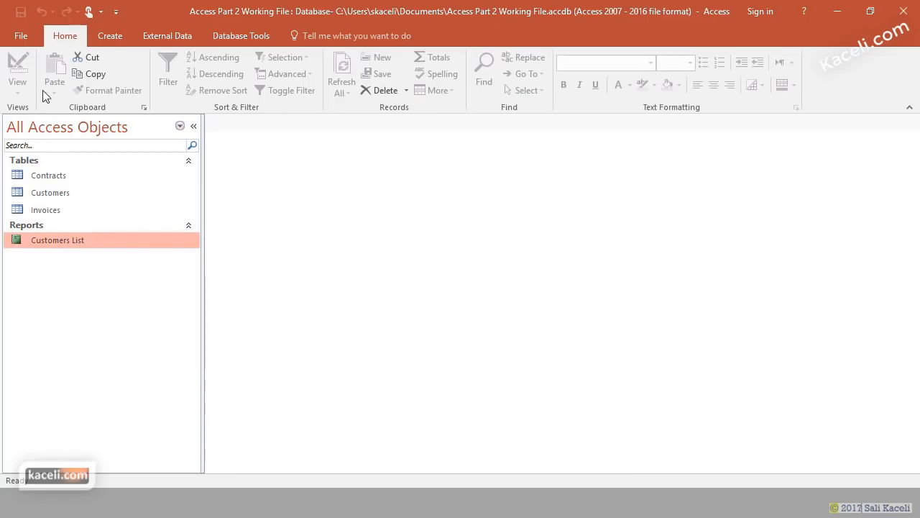
{"action": "double_click", "coordinate": [56, 239]}
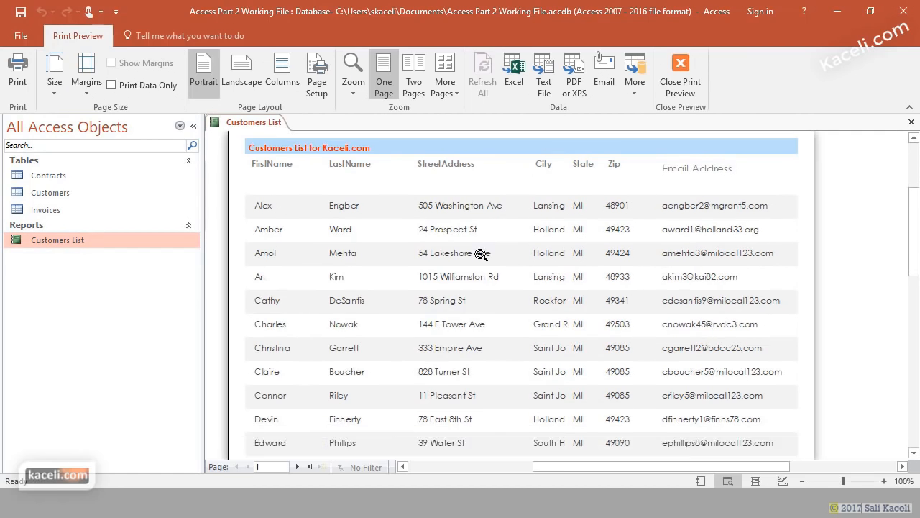
{"action": "scroll", "coordinate": [470, 242], "scroll_direction": "down", "scroll_amount": 5}
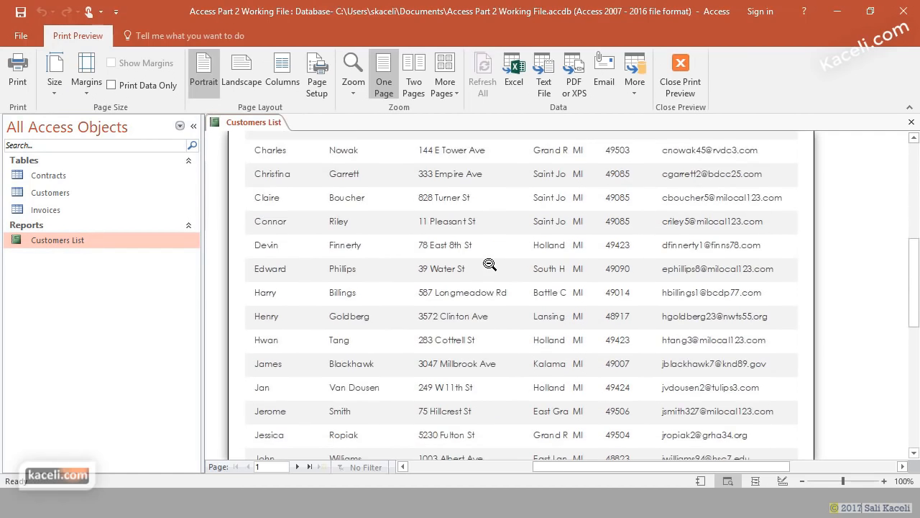
{"action": "scroll", "coordinate": [489, 264], "scroll_direction": "down", "scroll_amount": 8}
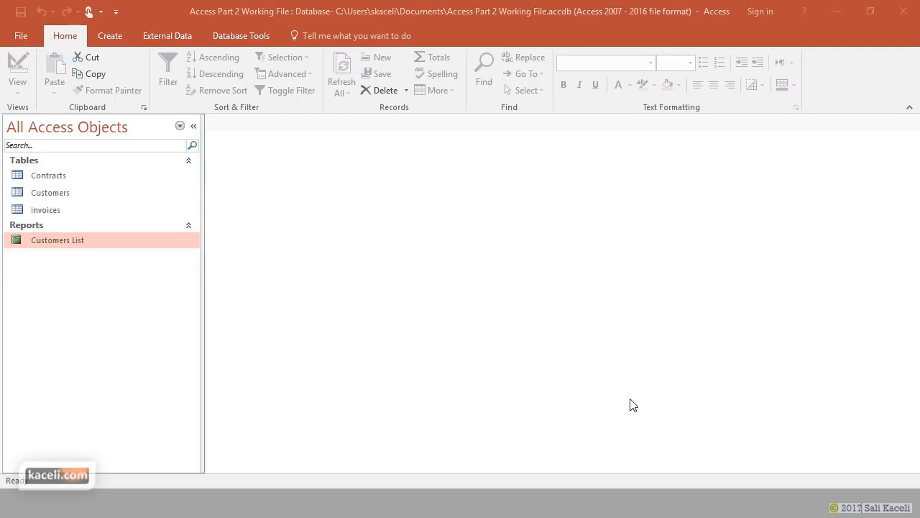
{"action": "left_click", "coordinate": [243, 36]}
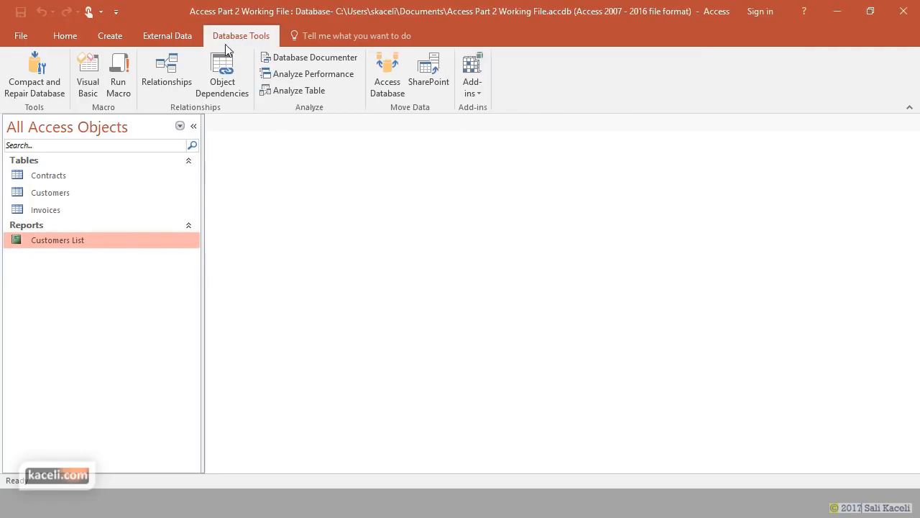
{"action": "left_click", "coordinate": [177, 73]}
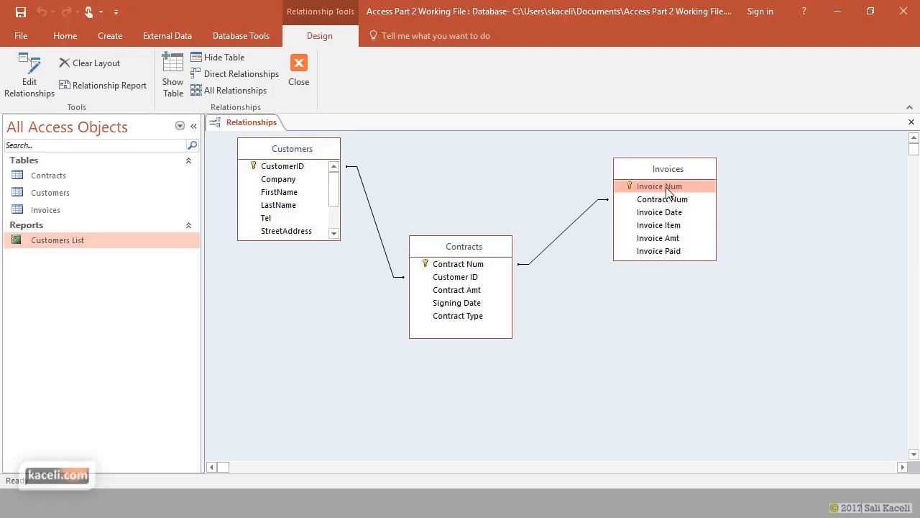
{"action": "left_click", "coordinate": [279, 205]}
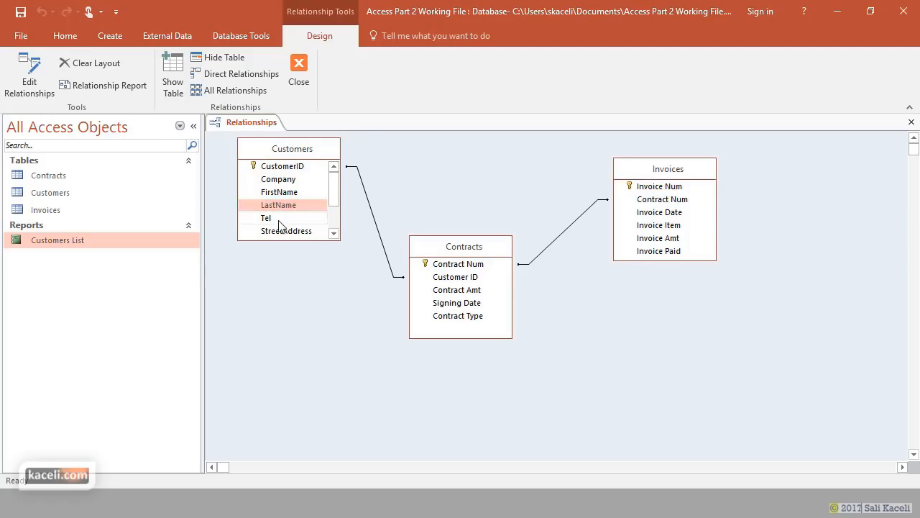
{"action": "left_click", "coordinate": [335, 214]}
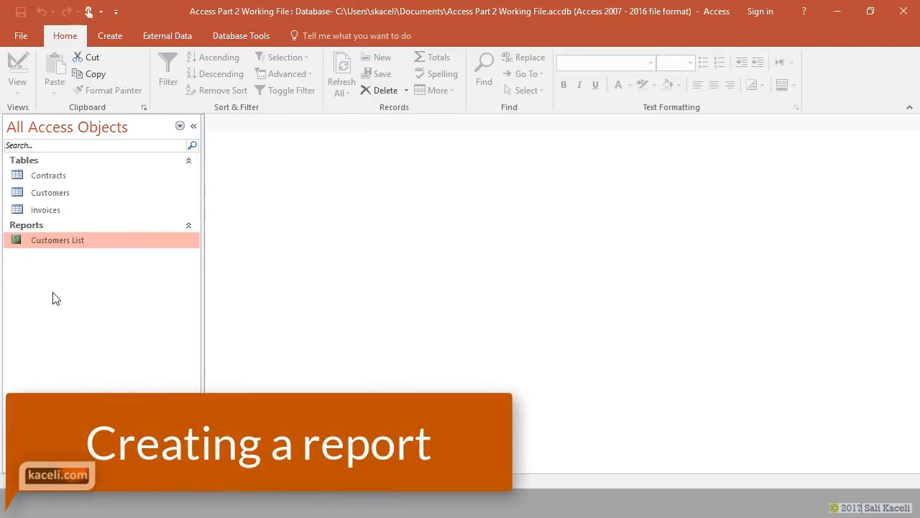
- Launch the Report Wizard from the Create tab
{"action": "left_click", "coordinate": [118, 38]}
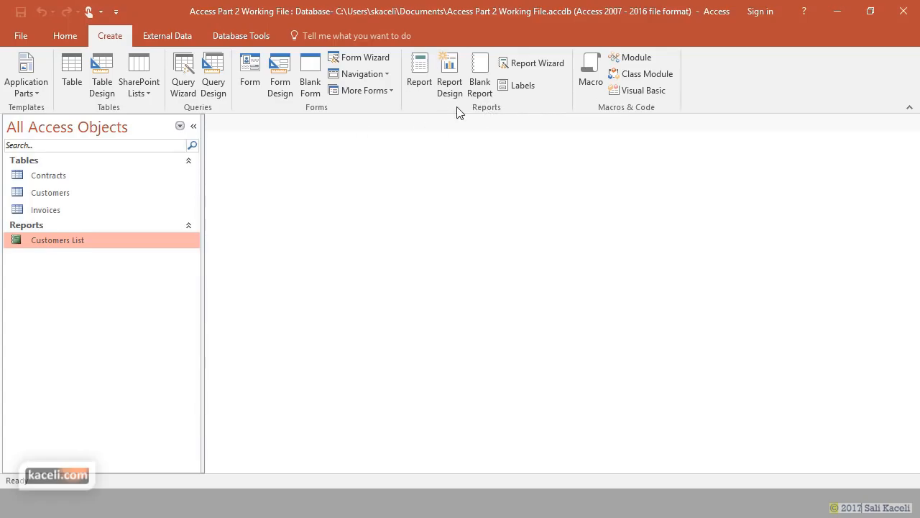
{"action": "left_click", "coordinate": [550, 68]}
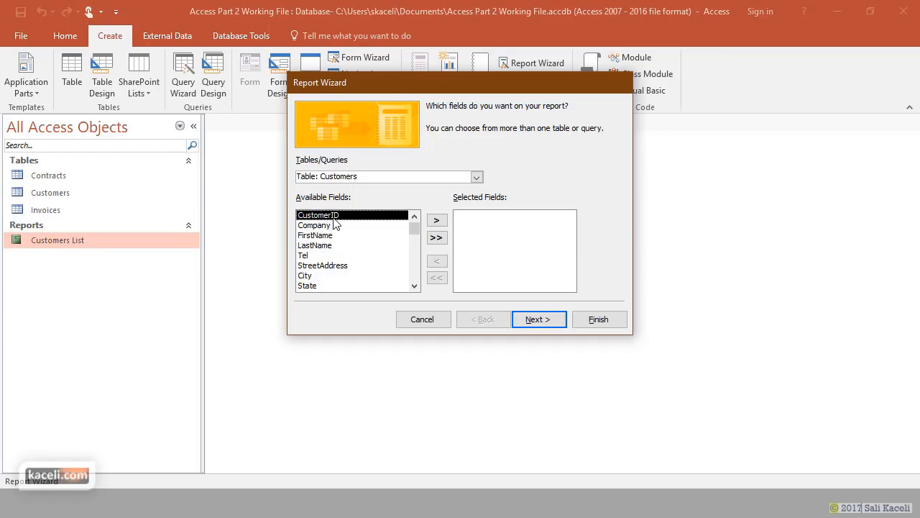
- Add CustomerID, FirstName, LastName, Tel and Email from Customers to the report fields
{"action": "left_click", "coordinate": [437, 221]}
{"action": "left_click", "coordinate": [388, 226]}
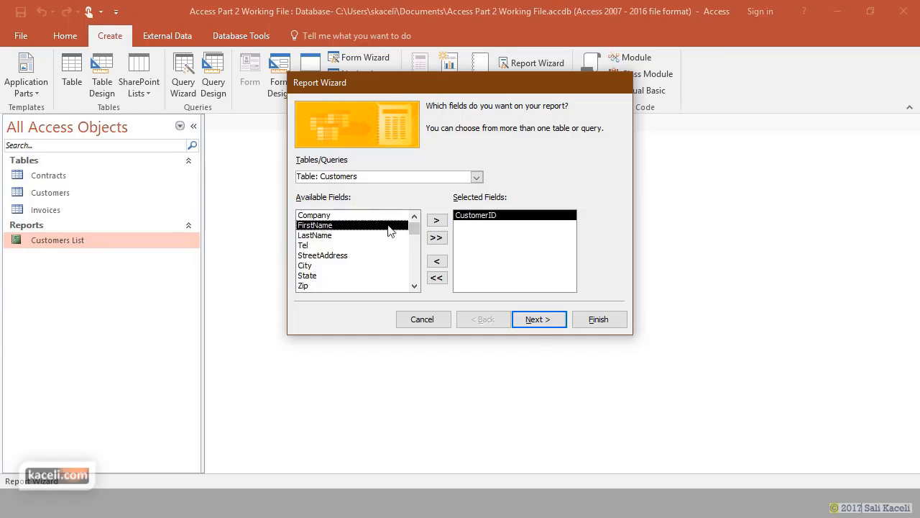
{"action": "left_click", "coordinate": [436, 221]}
{"action": "left_click", "coordinate": [436, 221]}
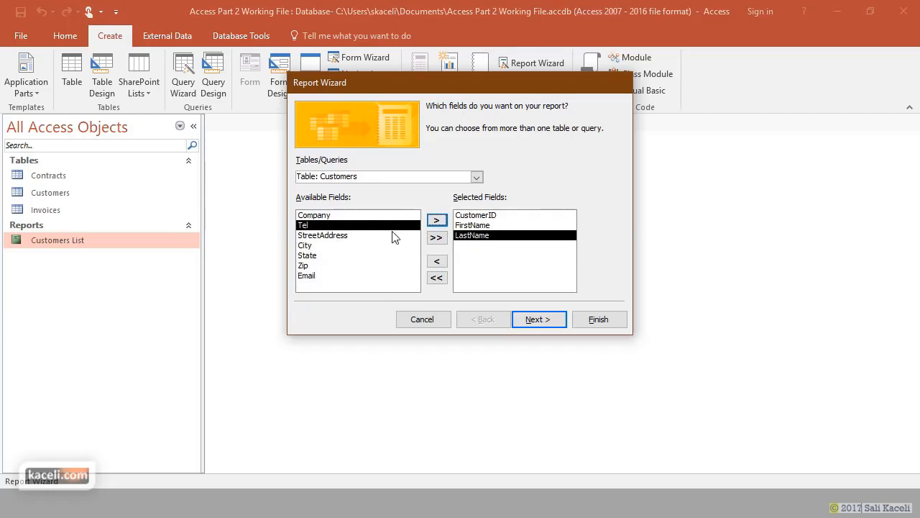
{"action": "left_click", "coordinate": [437, 221]}
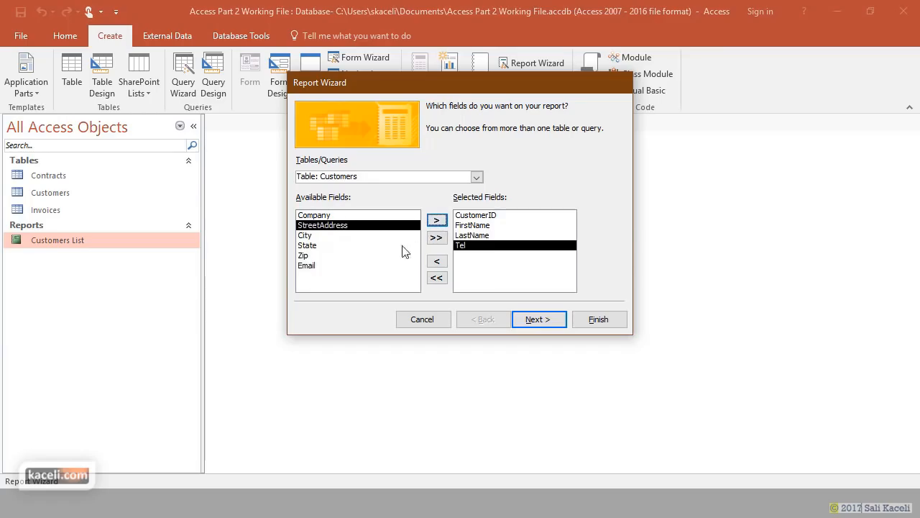
{"action": "left_click", "coordinate": [312, 265]}
{"action": "left_click", "coordinate": [437, 221]}
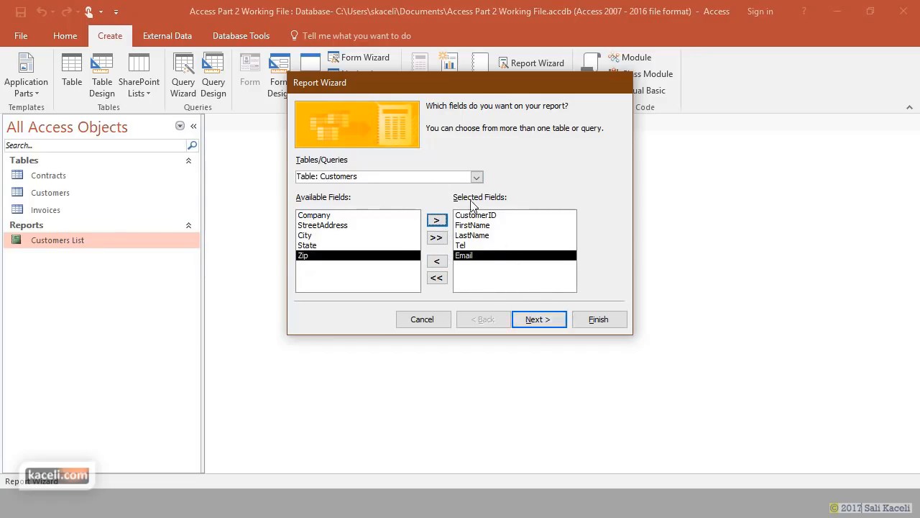
- Add Contract Amt and Contract Type from the Contracts table, then continue to the next wizard page
{"action": "left_click", "coordinate": [476, 178]}
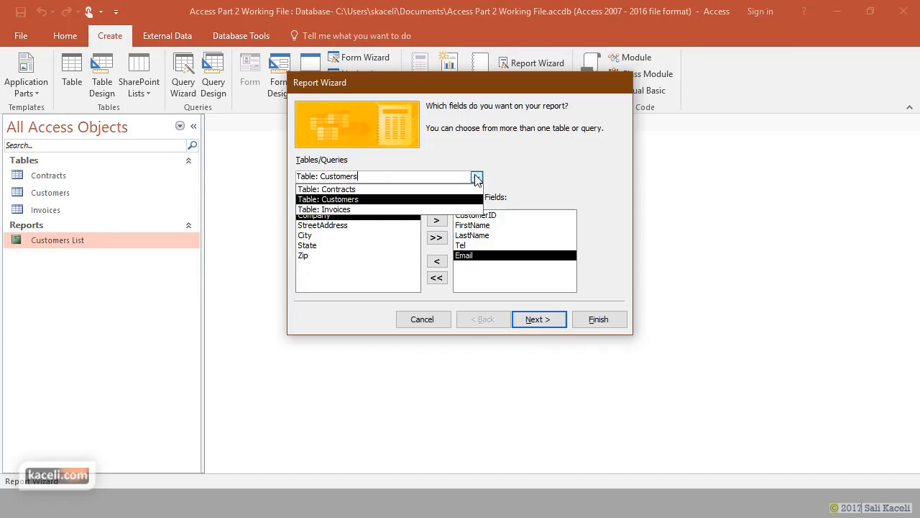
{"action": "left_click", "coordinate": [353, 191]}
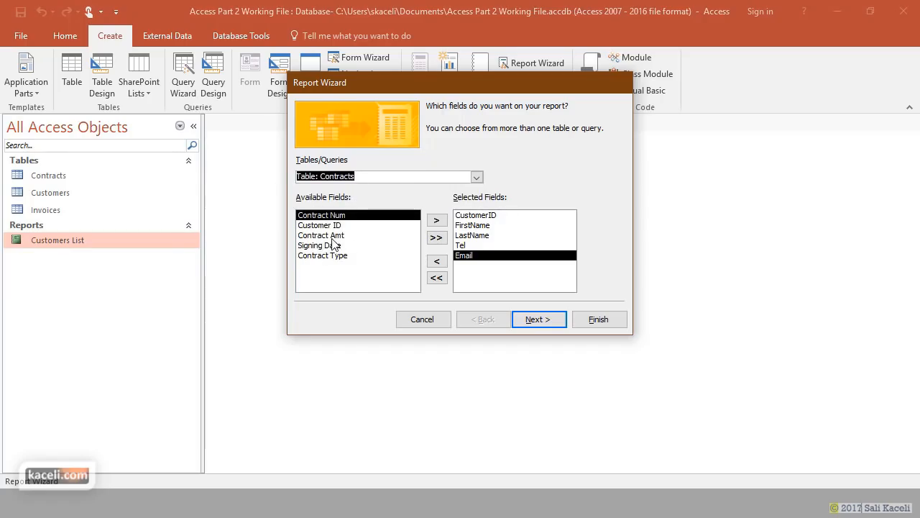
{"action": "left_click", "coordinate": [335, 236]}
{"action": "left_click", "coordinate": [436, 220]}
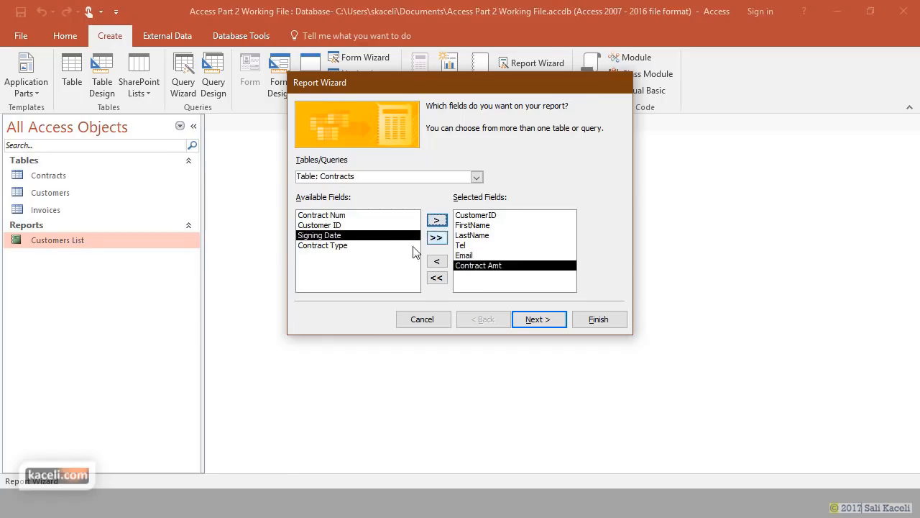
{"action": "left_click", "coordinate": [342, 246]}
{"action": "left_click", "coordinate": [436, 220]}
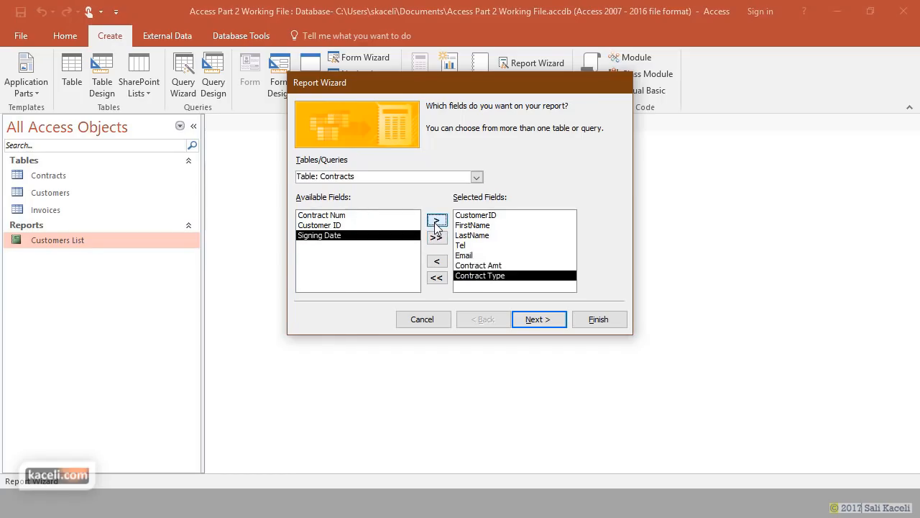
{"action": "left_click", "coordinate": [540, 320]}
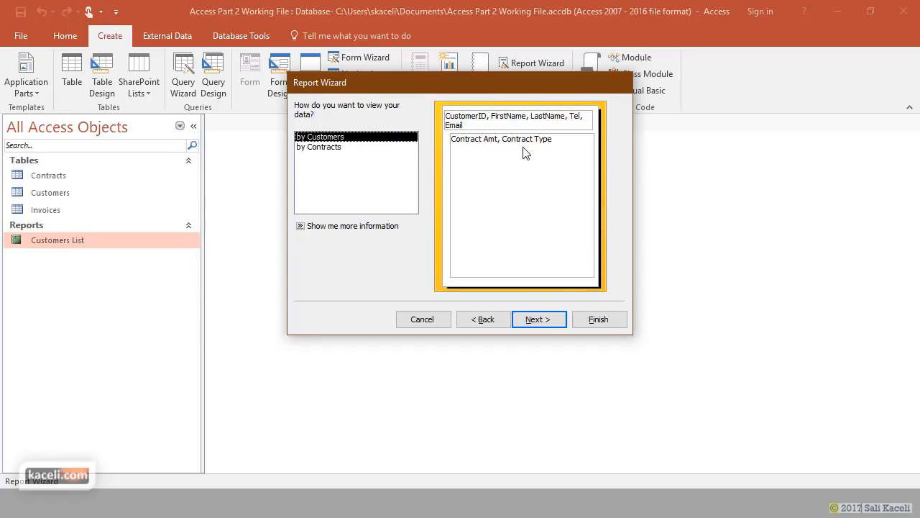
- Keep the Customers grouping, sort detail records ascending by Contract Amt, and open Summary Options
{"action": "left_click", "coordinate": [550, 322]}
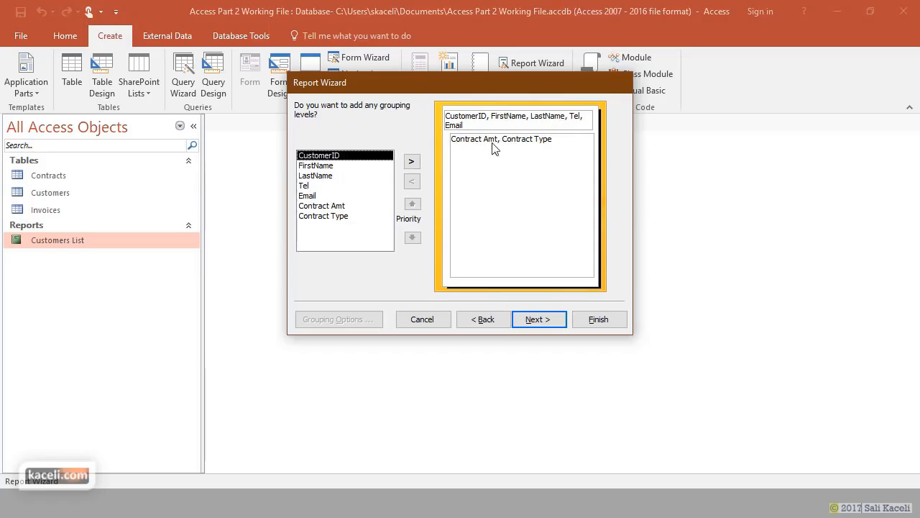
{"action": "left_click", "coordinate": [543, 323]}
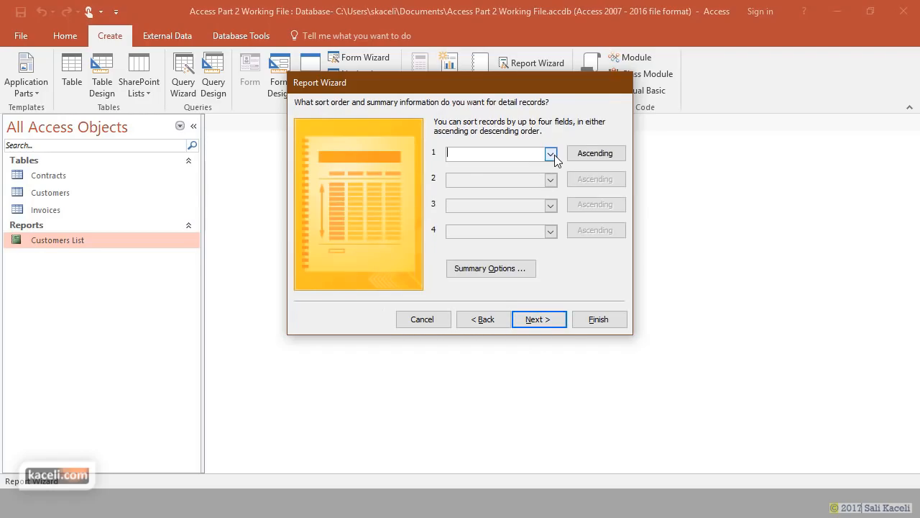
{"action": "left_click", "coordinate": [555, 154]}
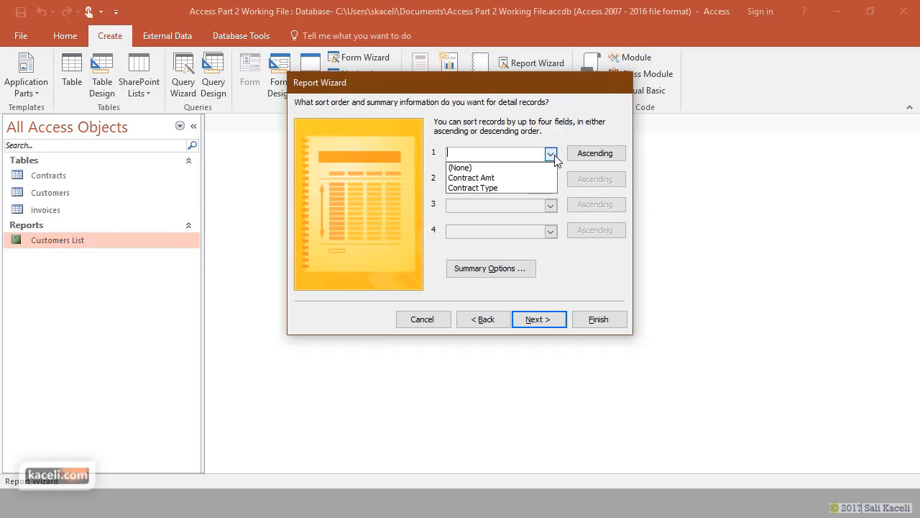
{"action": "left_click", "coordinate": [483, 180]}
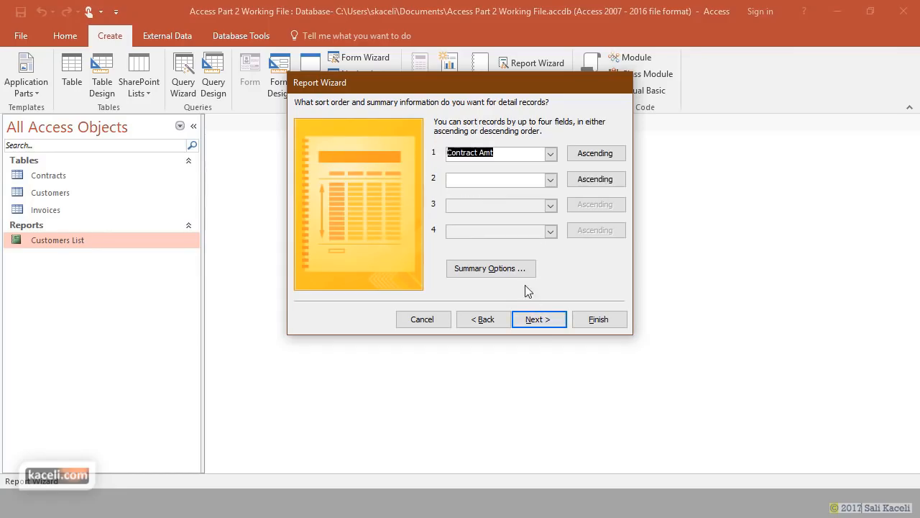
{"action": "left_click", "coordinate": [507, 272]}
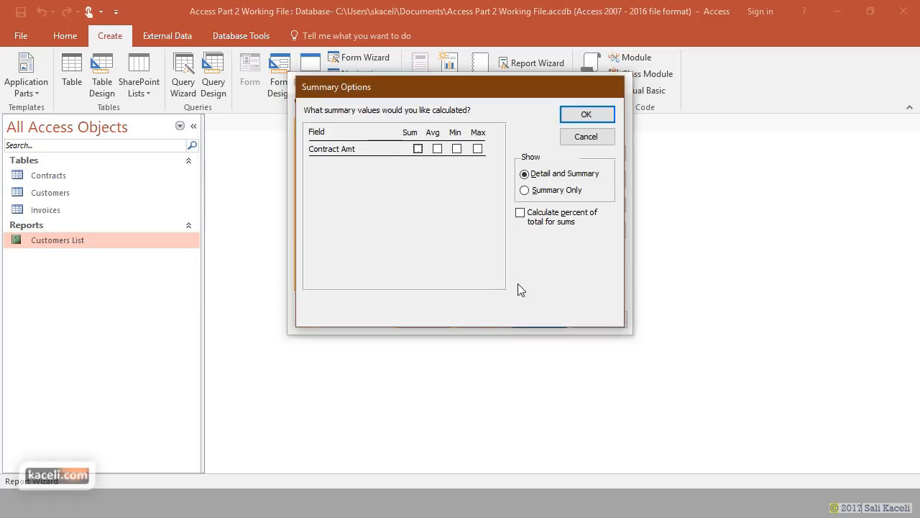
- Tick the Sum checkbox for Contract Amt so each customer group gets a total
{"action": "left_click", "coordinate": [420, 153]}
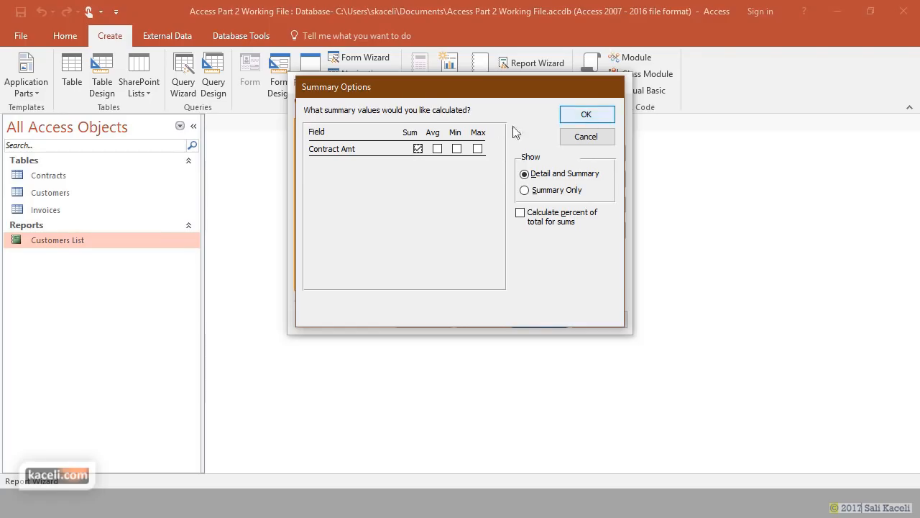
- Confirm the Sum summary and advance to the layout page with Stepped and Portrait kept
{"action": "left_click", "coordinate": [588, 117]}
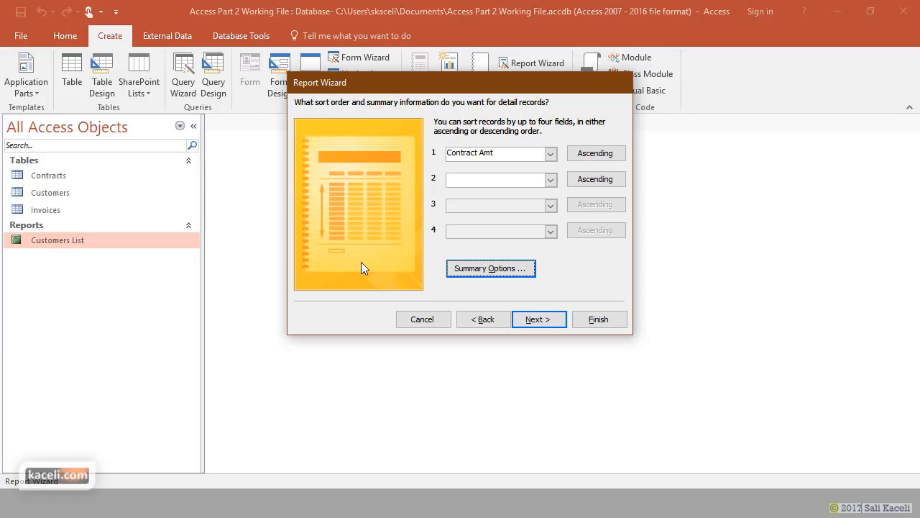
{"action": "left_click", "coordinate": [533, 324]}
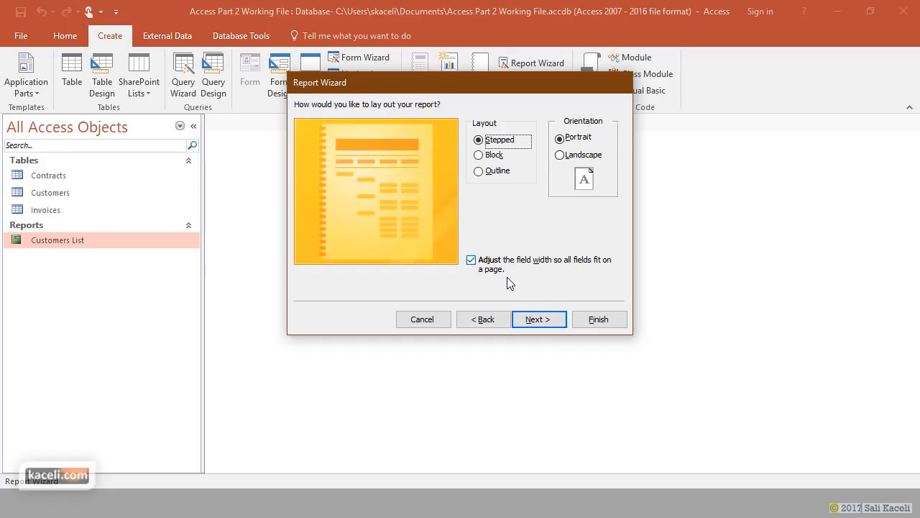
- Keep the stepped portrait layout, title the report 'Contracts by Customer', and finish to preview it
{"action": "left_click", "coordinate": [547, 318]}
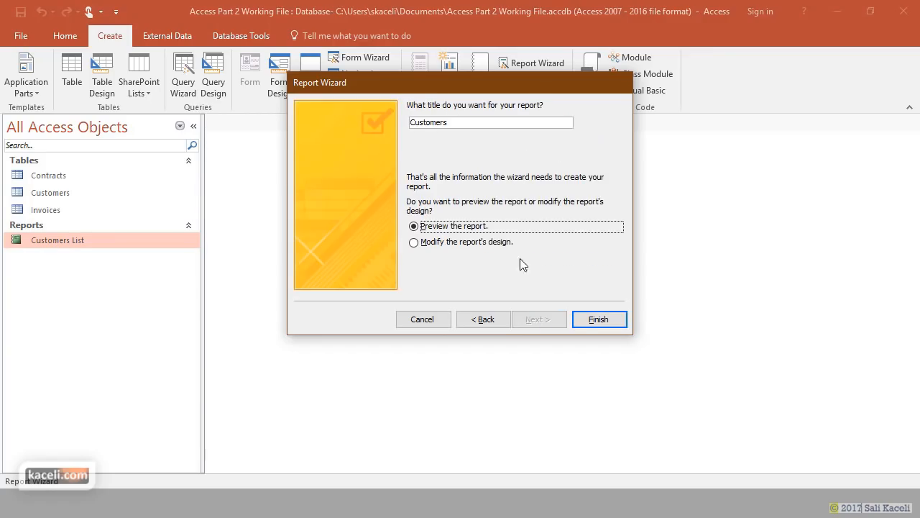
{"action": "left_click", "coordinate": [452, 124]}
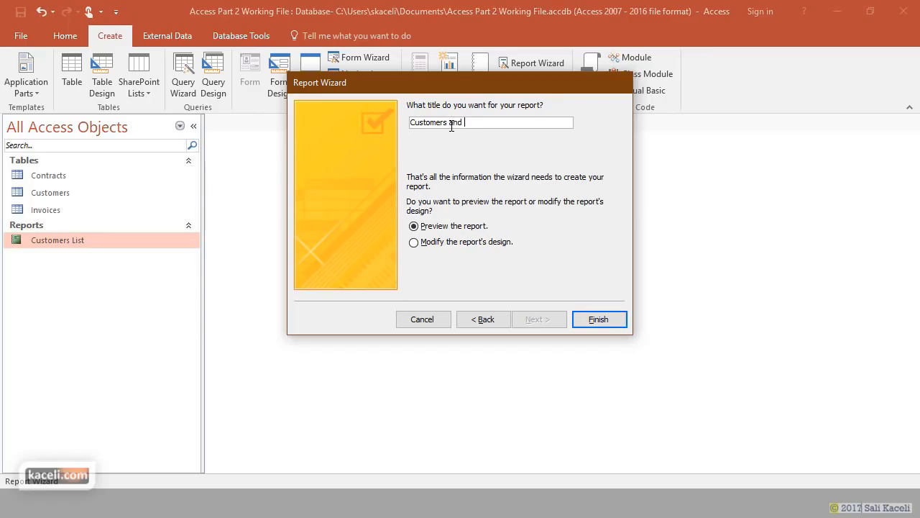
{"action": "key", "text": "BackSpace"}
{"action": "key", "text": "BackSpace"}
{"action": "key", "text": "BackSpace"}
{"action": "key", "text": "BackSpace"}
{"action": "key", "text": "BackSpace"}
{"action": "key", "text": "BackSpace"}
{"action": "key", "text": "BackSpace"}
{"action": "key", "text": "BackSpace"}
{"action": "key", "text": "BackSpace"}
{"action": "key", "text": "BackSpace"}
{"action": "key", "text": "BackSpace"}
{"action": "key", "text": "BackSpace"}
{"action": "key", "text": "BackSpace"}
{"action": "key", "text": "BackSpace"}
{"action": "key", "text": "BackSpace"}
{"action": "key", "text": "BackSpace"}
{"action": "key", "text": "BackSpace"}
{"action": "key", "text": "BackSpace"}
{"action": "key", "text": "BackSpace"}
{"action": "key", "text": "BackSpace"}
{"action": "type", "text": "ontracts by"}
{"action": "left_click", "coordinate": [600, 325]}
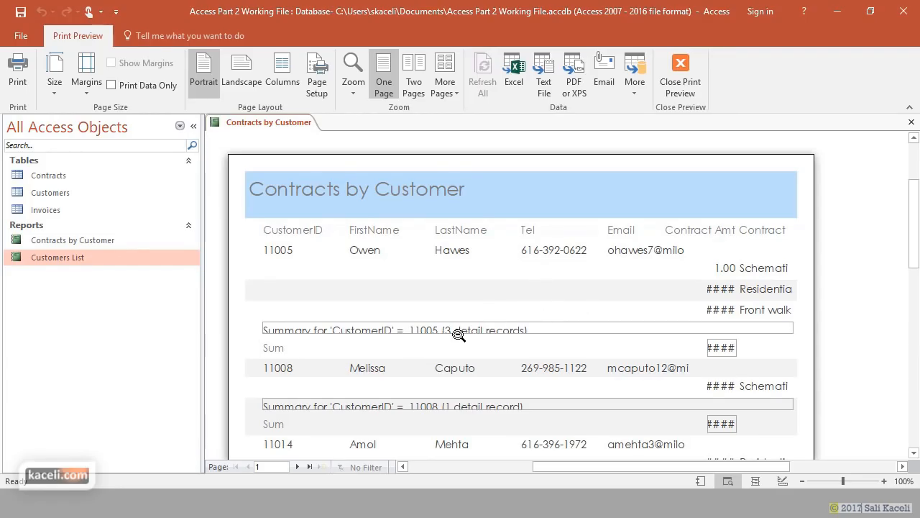
- Scroll the preview, close it, and reopen the Contracts by Customer report
{"action": "scroll", "coordinate": [489, 341], "scroll_direction": "down", "scroll_amount": 3}
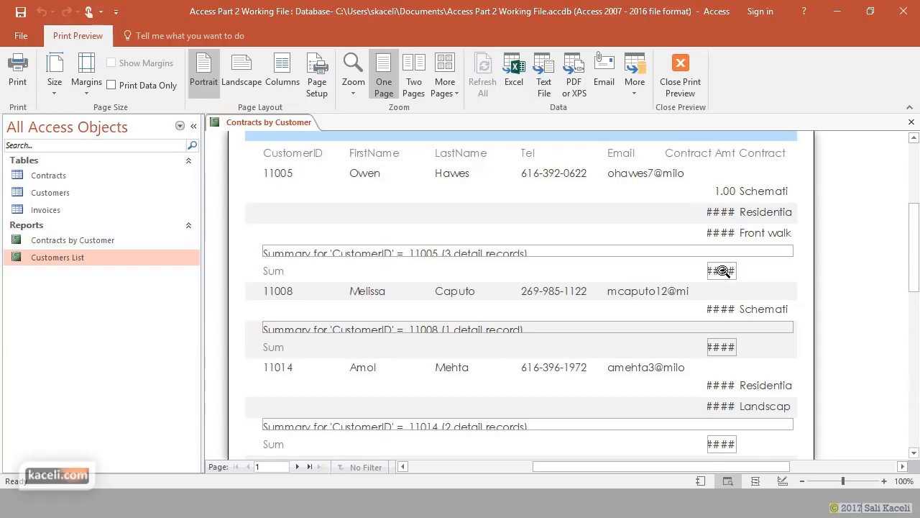
{"action": "left_click", "coordinate": [912, 123]}
{"action": "double_click", "coordinate": [69, 240]}
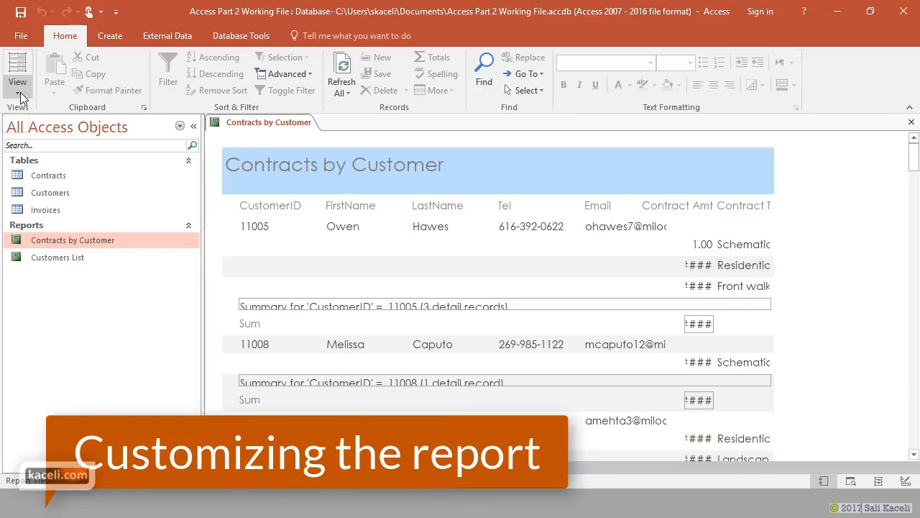
- View the report in Print Preview, scroll through its pages, then close Print Preview
{"action": "left_click", "coordinate": [18, 92]}
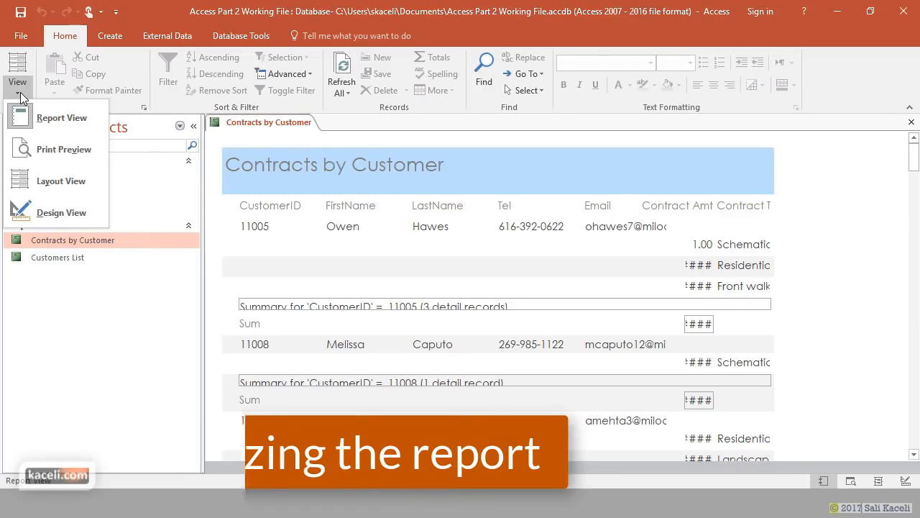
{"action": "left_click", "coordinate": [59, 148]}
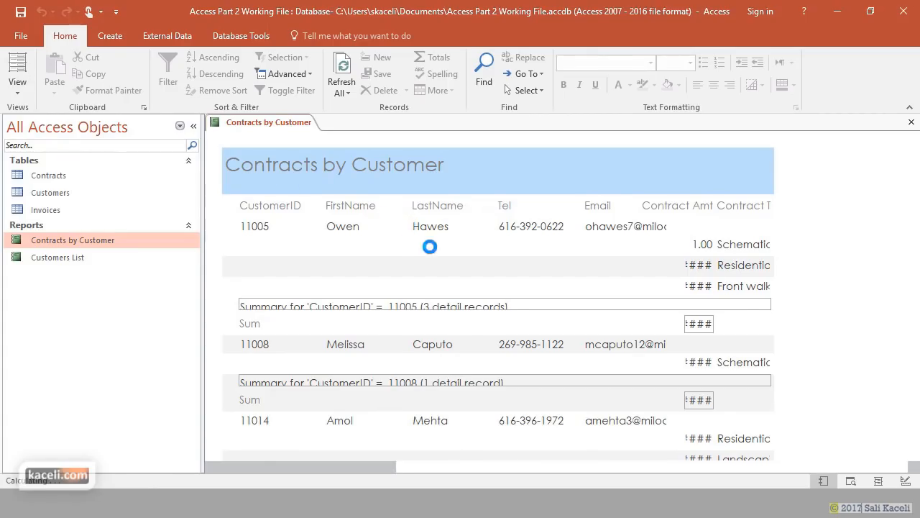
{"action": "scroll", "coordinate": [604, 286], "scroll_direction": "down", "scroll_amount": 10}
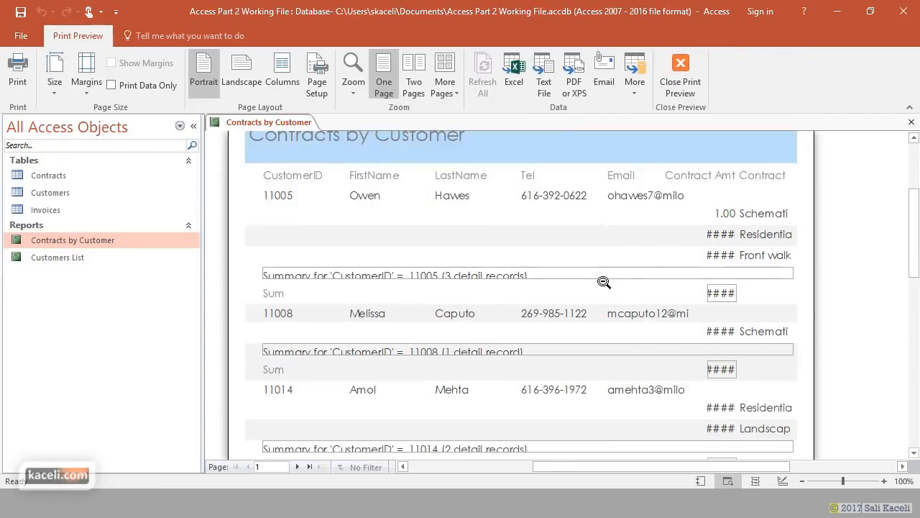
{"action": "scroll", "coordinate": [591, 281], "scroll_direction": "down", "scroll_amount": 3}
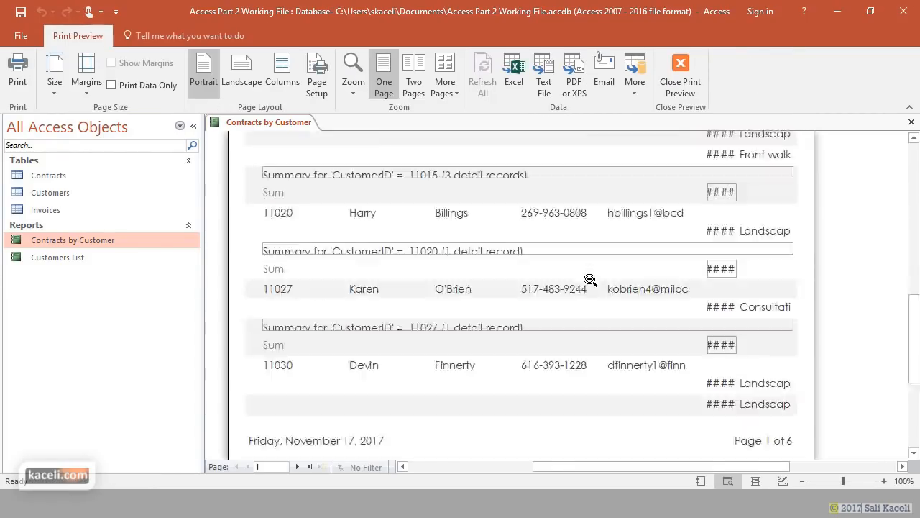
{"action": "scroll", "coordinate": [591, 280], "scroll_direction": "up", "scroll_amount": 5}
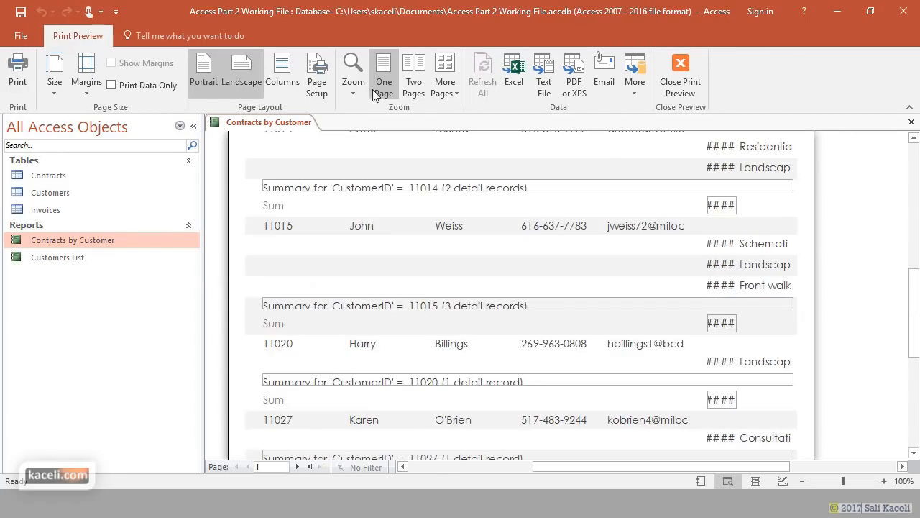
{"action": "left_click", "coordinate": [681, 72]}
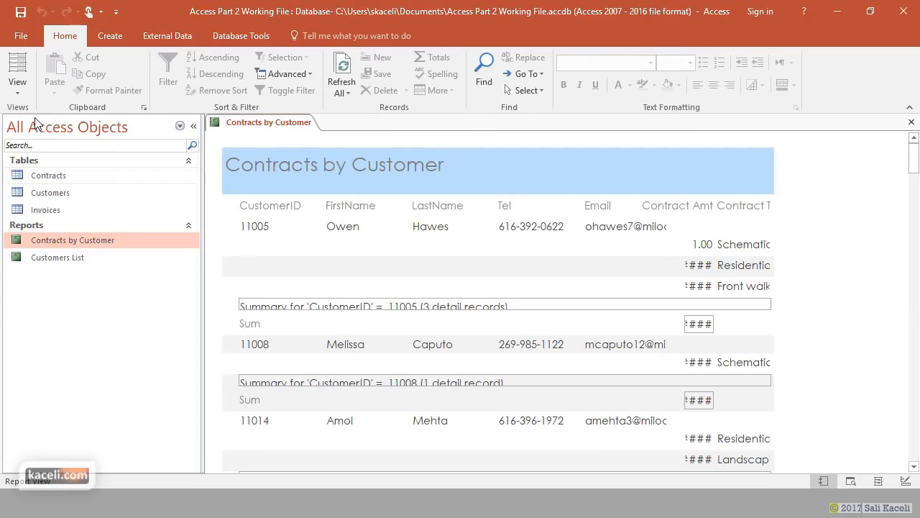
{"action": "left_click", "coordinate": [17, 87]}
- In Layout View, move the Contract Amt values left under First Name and widen them
{"action": "left_click", "coordinate": [38, 182]}
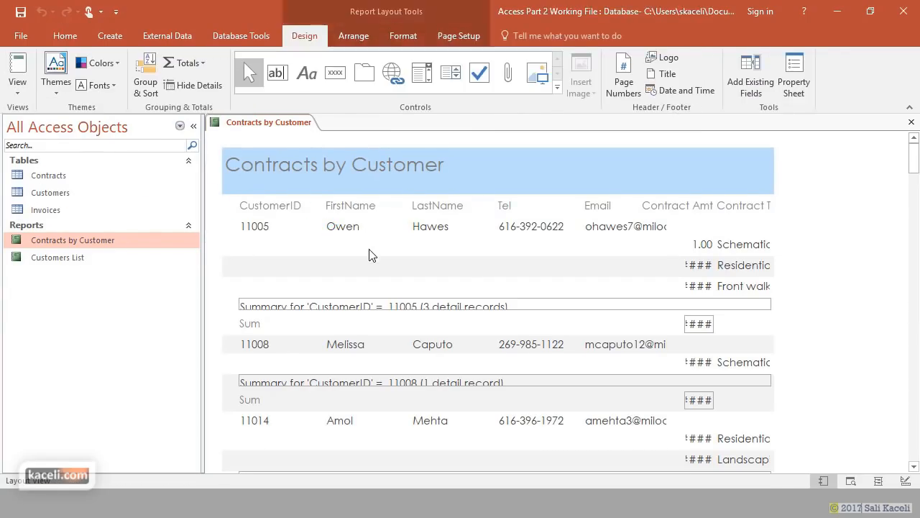
{"action": "left_click", "coordinate": [701, 245]}
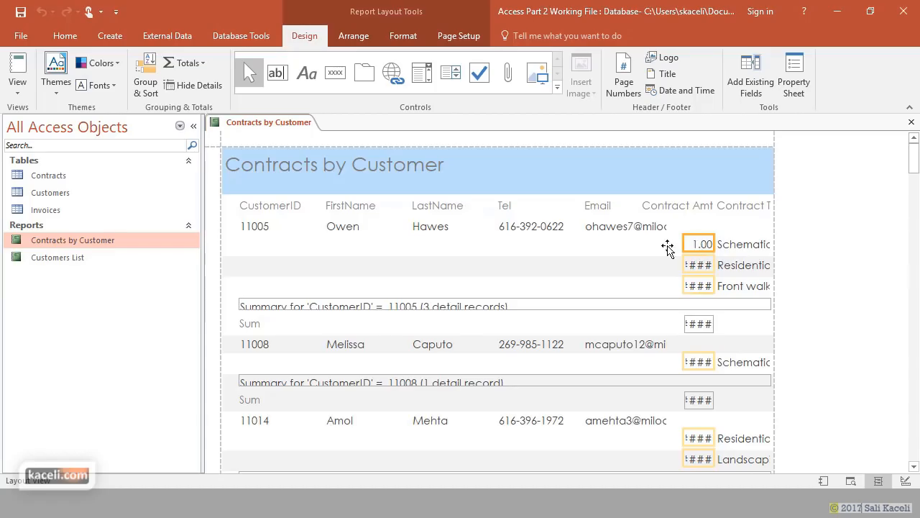
{"action": "left_click_drag", "start_coordinate": [357, 248], "coordinate": [343, 247]}
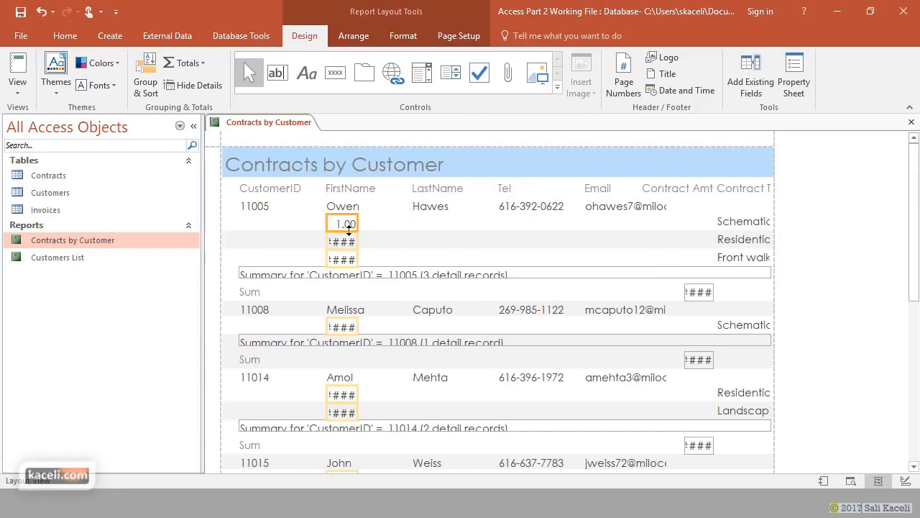
{"action": "left_click_drag", "start_coordinate": [358, 221], "coordinate": [386, 224]}
- Move the Contract Type descriptions beside the amounts, and widen them and the Email column
{"action": "left_click", "coordinate": [734, 223]}
{"action": "left_click_drag", "start_coordinate": [588, 225], "coordinate": [442, 230]}
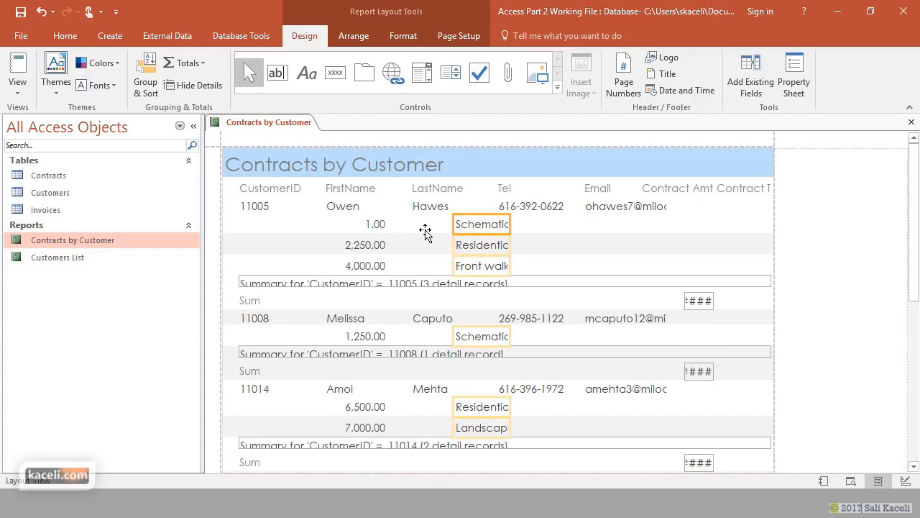
{"action": "left_click_drag", "start_coordinate": [426, 231], "coordinate": [750, 250]}
{"action": "left_click", "coordinate": [649, 208]}
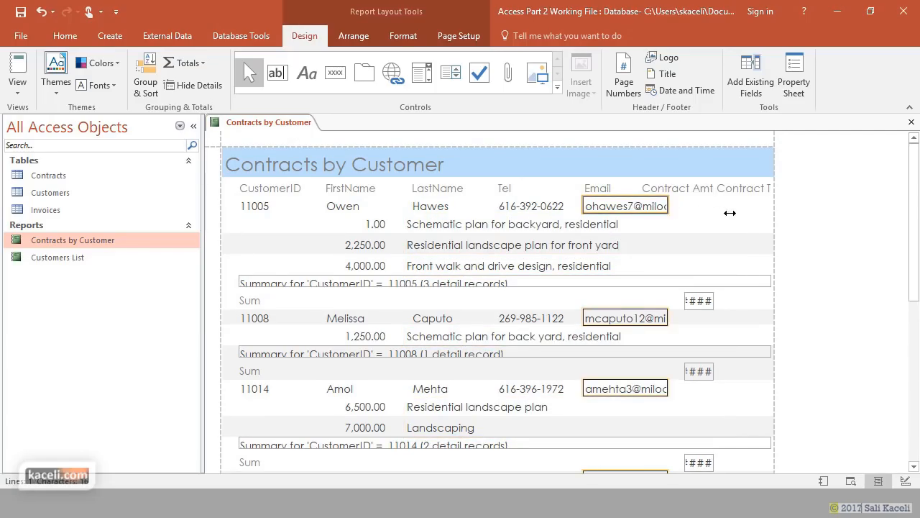
{"action": "left_click_drag", "start_coordinate": [763, 214], "coordinate": [763, 211]}
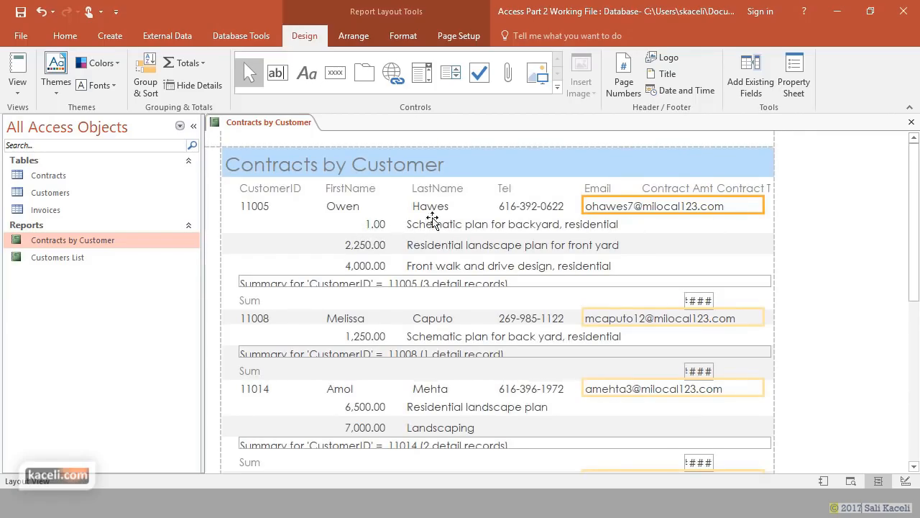
- Delete the Contract Amt column heading
{"action": "left_click", "coordinate": [670, 189]}
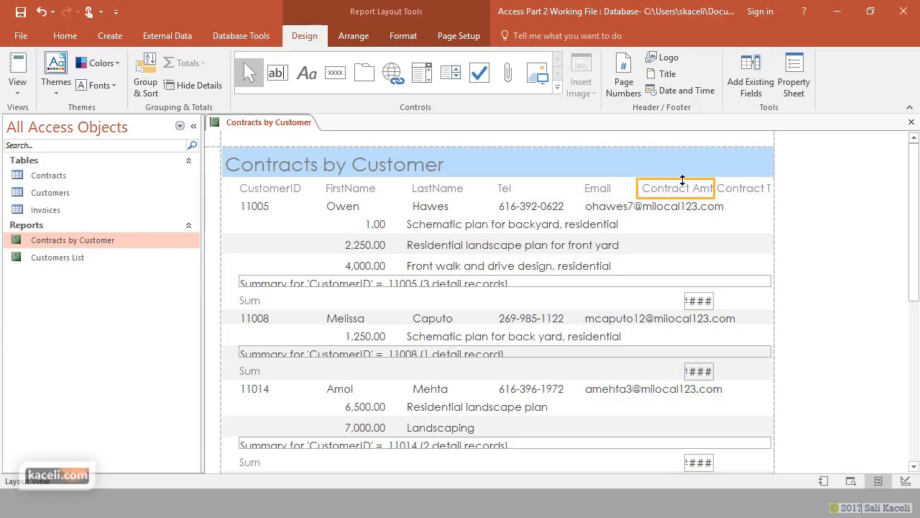
{"action": "left_click", "coordinate": [679, 185]}
{"action": "left_click", "coordinate": [686, 189]}
{"action": "key", "text": "Delete"}
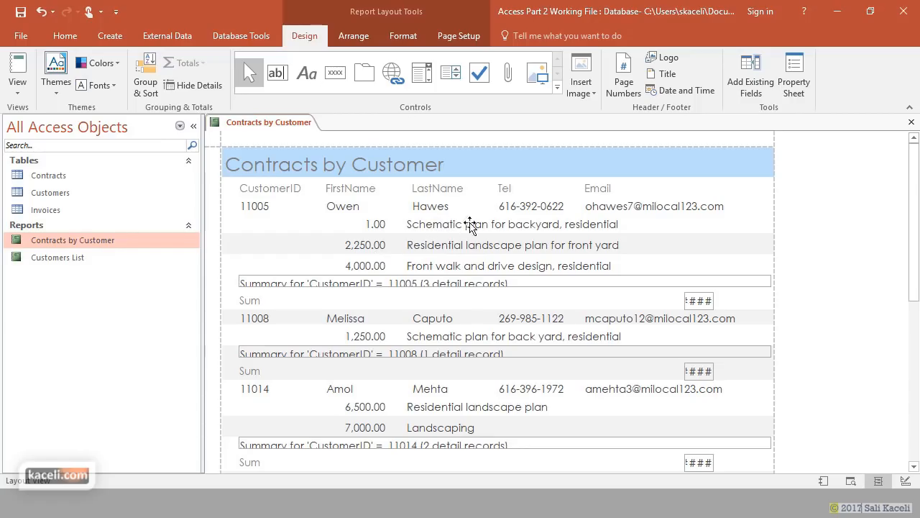
- Move the group Sum totals left, enlarge the summary row, and place the Sum labels beside them
{"action": "left_click", "coordinate": [699, 302]}
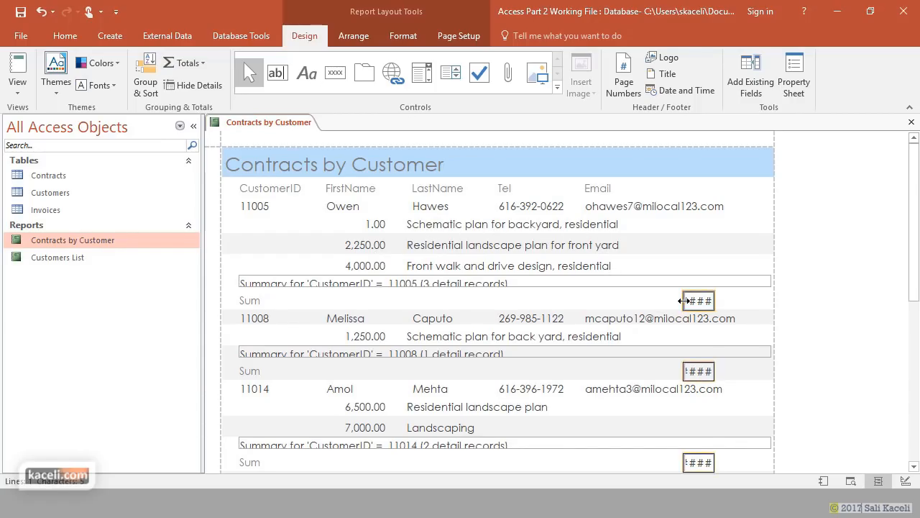
{"action": "left_click", "coordinate": [684, 301]}
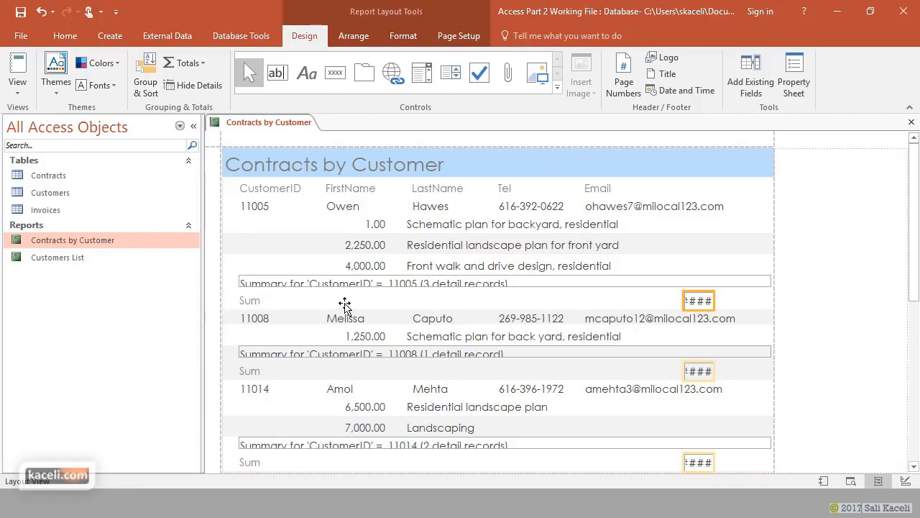
{"action": "left_click_drag", "start_coordinate": [356, 295], "coordinate": [357, 296]}
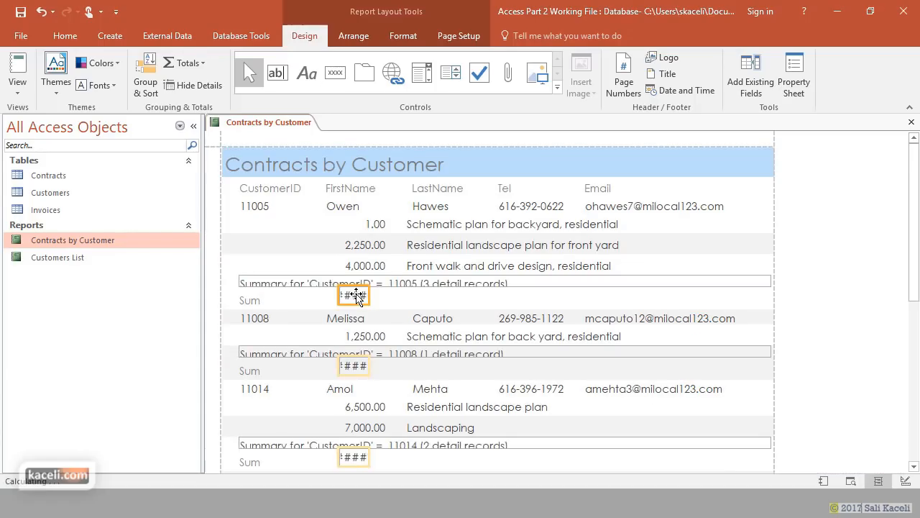
{"action": "left_click_drag", "start_coordinate": [434, 287], "coordinate": [434, 293]}
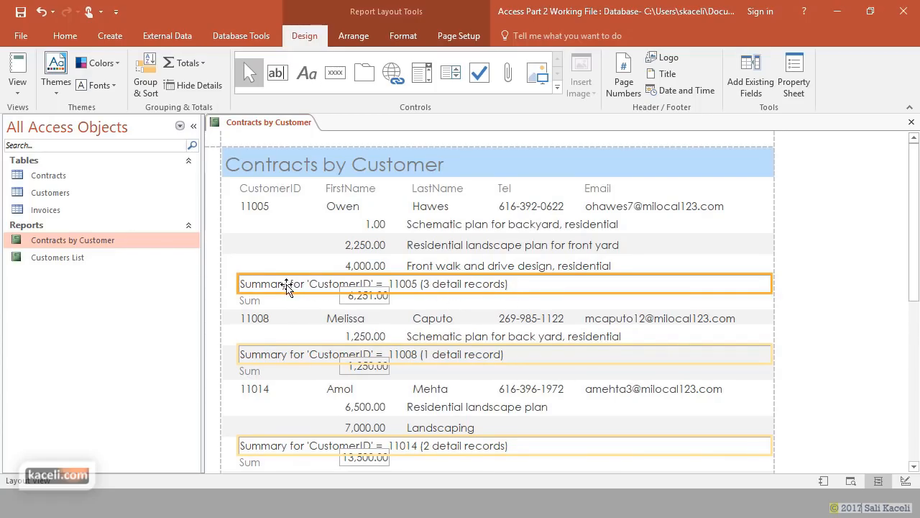
{"action": "left_click", "coordinate": [251, 300]}
{"action": "left_click_drag", "start_coordinate": [261, 304], "coordinate": [324, 302]}
- Rename the Sum labels to TOTAL
{"action": "double_click", "coordinate": [322, 300]}
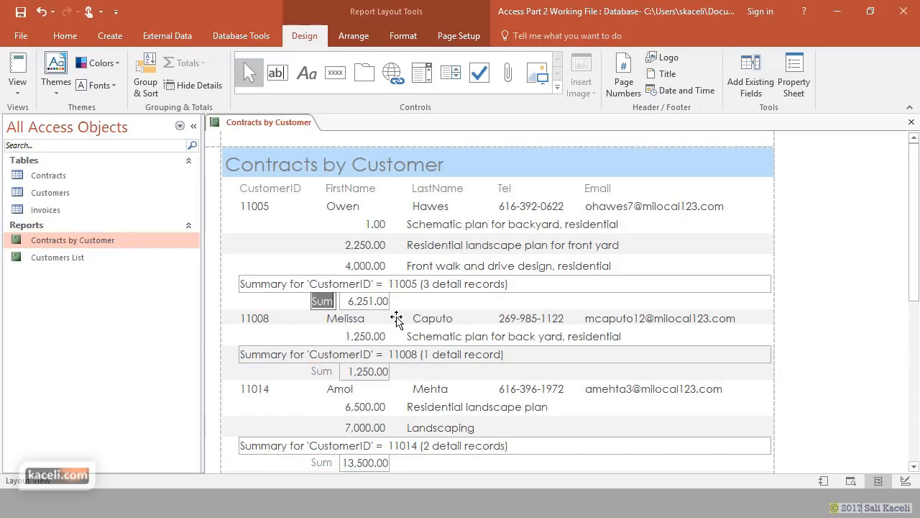
{"action": "key", "text": "Caps_Lock"}
{"action": "type", "text": "TOTAL"}
{"action": "key", "text": "Return"}
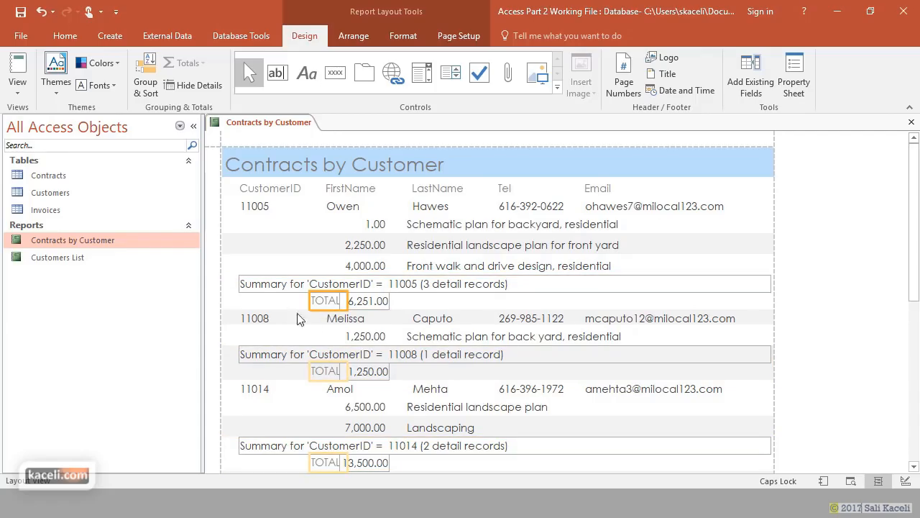
- Apply a different report theme and delete the Summary for 'CustomerID' lines
{"action": "left_click", "coordinate": [55, 84]}
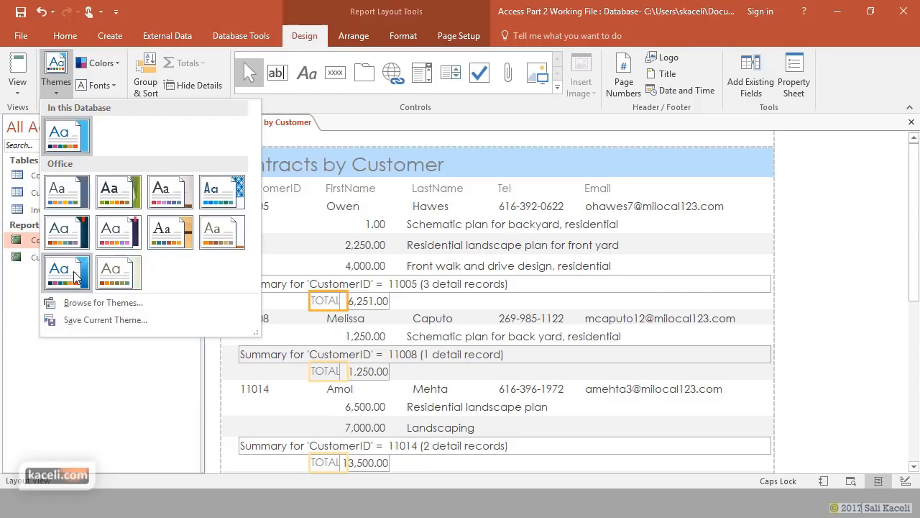
{"action": "left_click", "coordinate": [222, 233]}
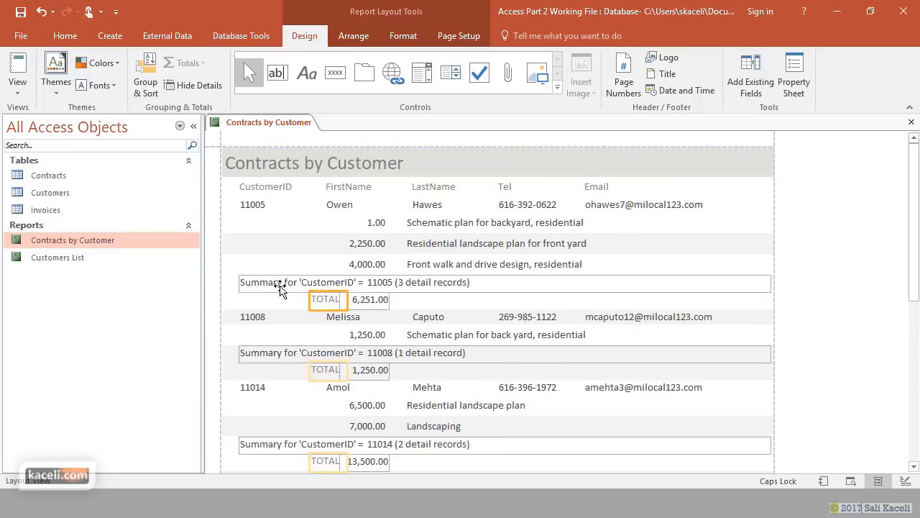
{"action": "left_click", "coordinate": [281, 286]}
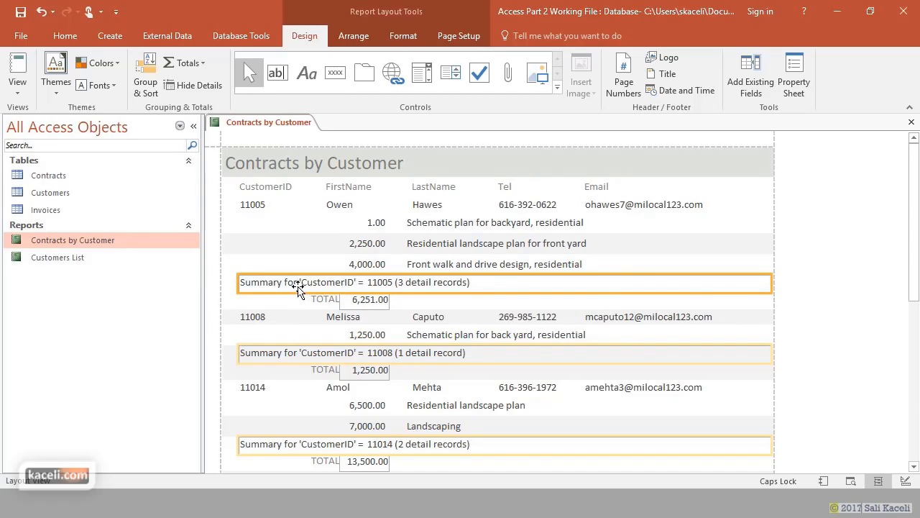
{"action": "key", "text": "Delete"}
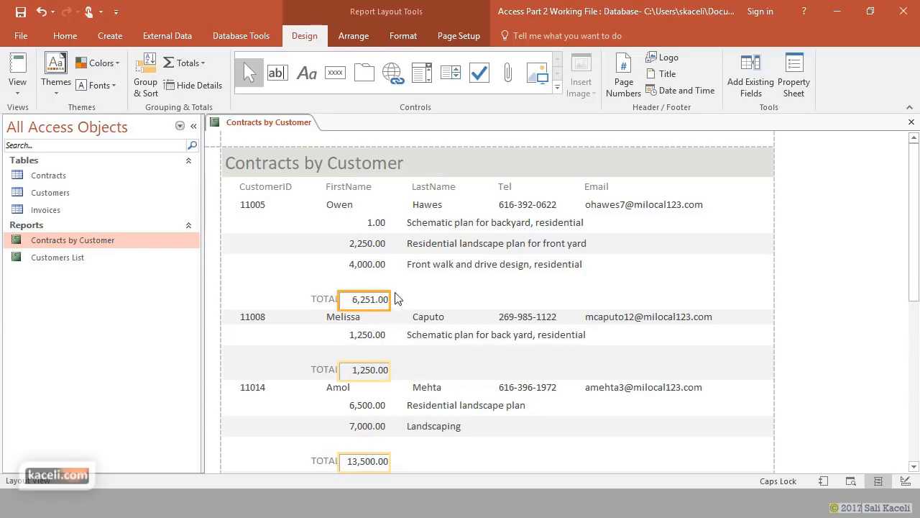
- Copy the contract amounts' formatting onto the group total boxes with Format Painter
{"action": "left_click", "coordinate": [370, 264]}
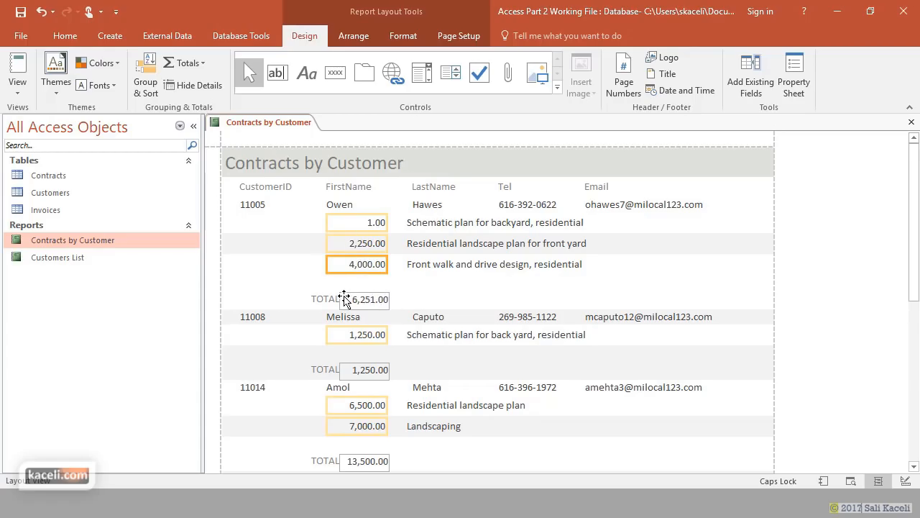
{"action": "left_click", "coordinate": [401, 35]}
{"action": "left_click", "coordinate": [243, 63]}
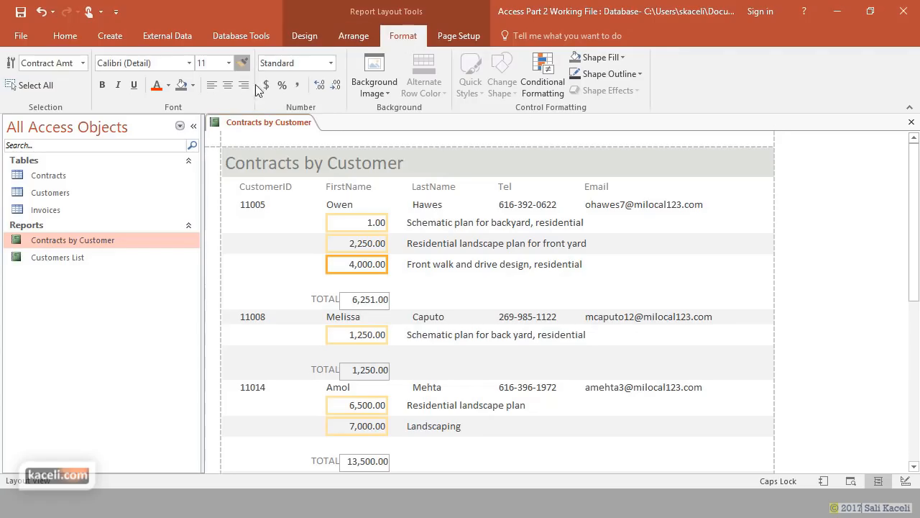
{"action": "left_click", "coordinate": [363, 298]}
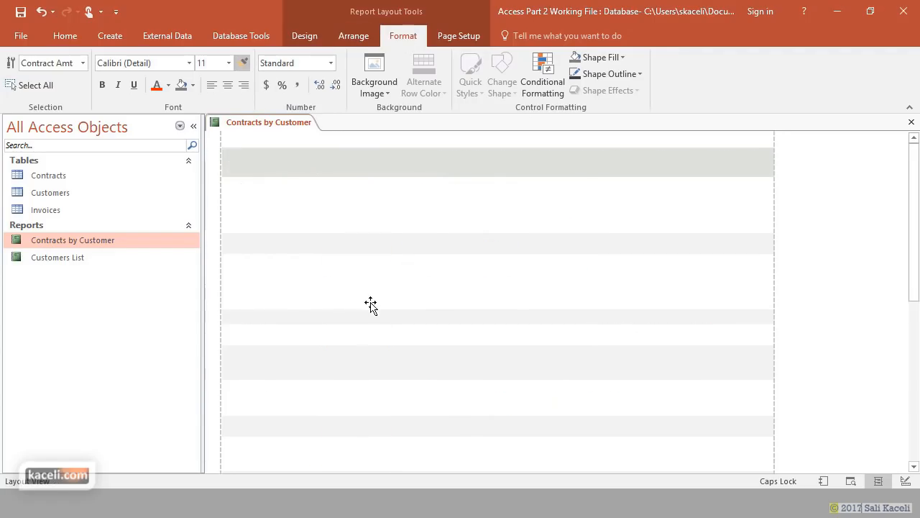
- Move the totals up beside the labels and change the labels to bold 'TOTAL:'
{"action": "left_click", "coordinate": [327, 299]}
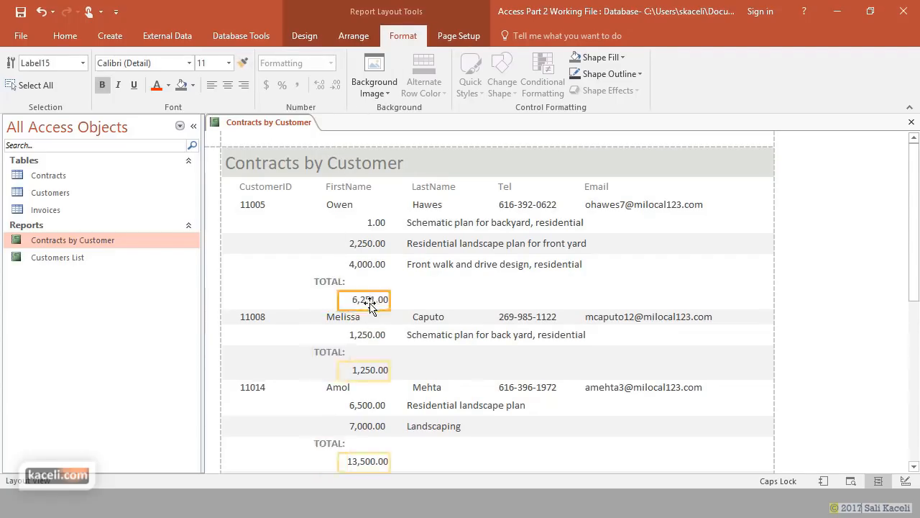
{"action": "left_click", "coordinate": [366, 298]}
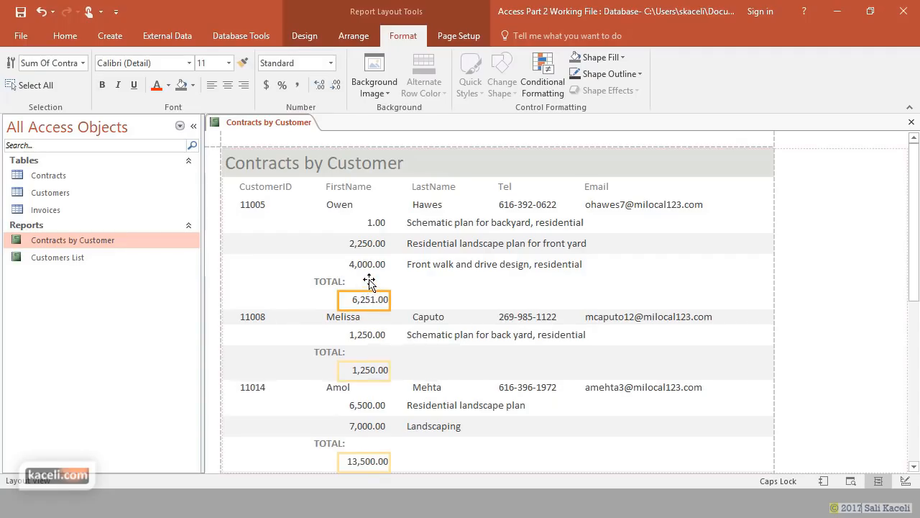
{"action": "left_click_drag", "start_coordinate": [369, 283], "coordinate": [375, 282]}
{"action": "left_click", "coordinate": [321, 286]}
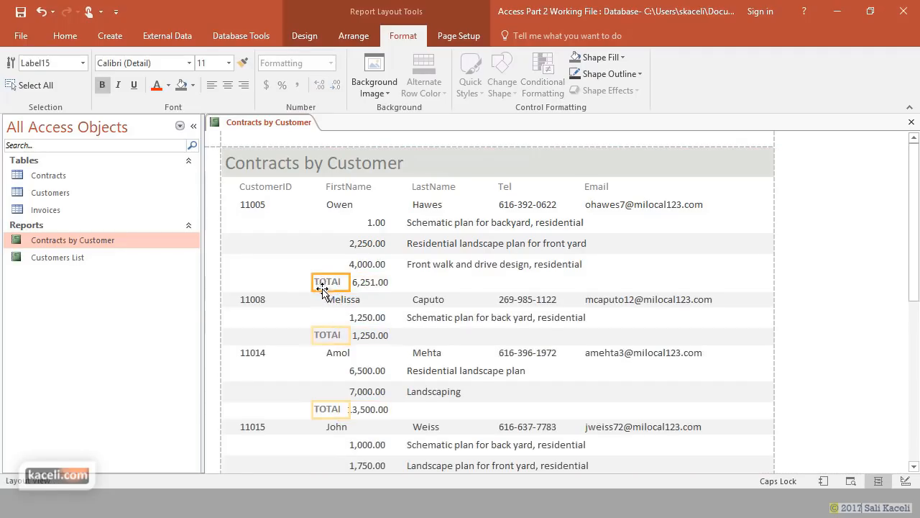
{"action": "double_click", "coordinate": [330, 284]}
{"action": "left_click", "coordinate": [279, 194]}
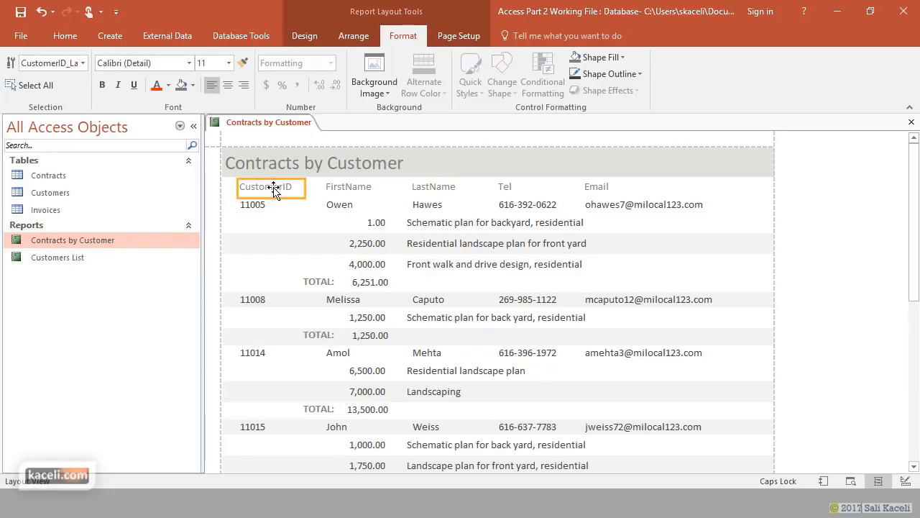
- Edit the CustomerID heading to read 'Customer ID' with a space
{"action": "double_click", "coordinate": [273, 188]}
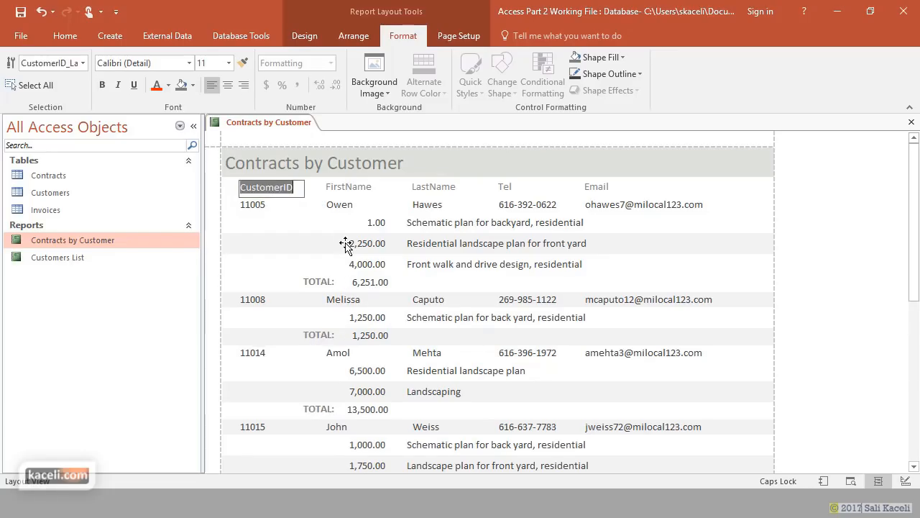
{"action": "key", "text": "Delete"}
{"action": "type", "text": "Custom"}
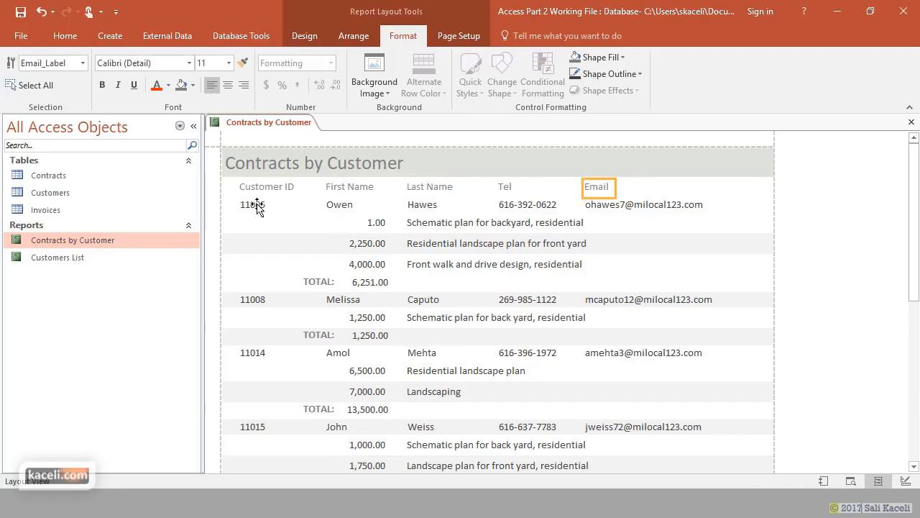
{"action": "left_click", "coordinate": [257, 206]}
- Bold the Customer ID, First Name, Last Name, Tel and Email column headings
{"action": "left_click", "coordinate": [263, 188]}
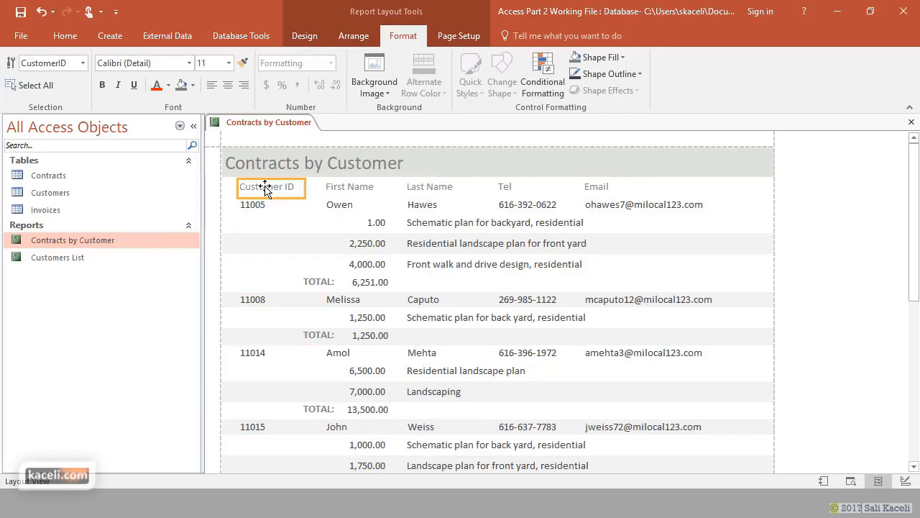
{"action": "left_click", "coordinate": [353, 190], "text": "shift"}
{"action": "left_click", "coordinate": [434, 190], "text": "shift"}
{"action": "left_click", "coordinate": [506, 188], "text": "shift"}
{"action": "left_click", "coordinate": [596, 189], "text": "shift"}
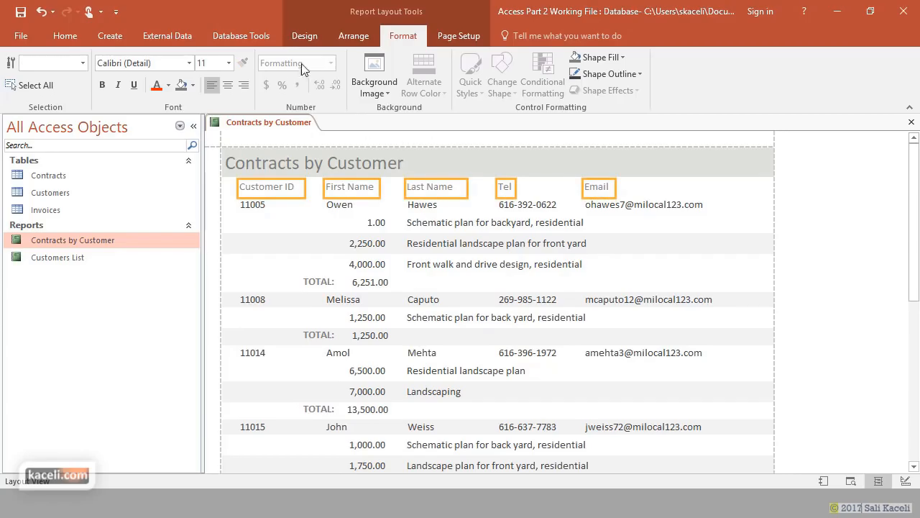
{"action": "left_click", "coordinate": [101, 85]}
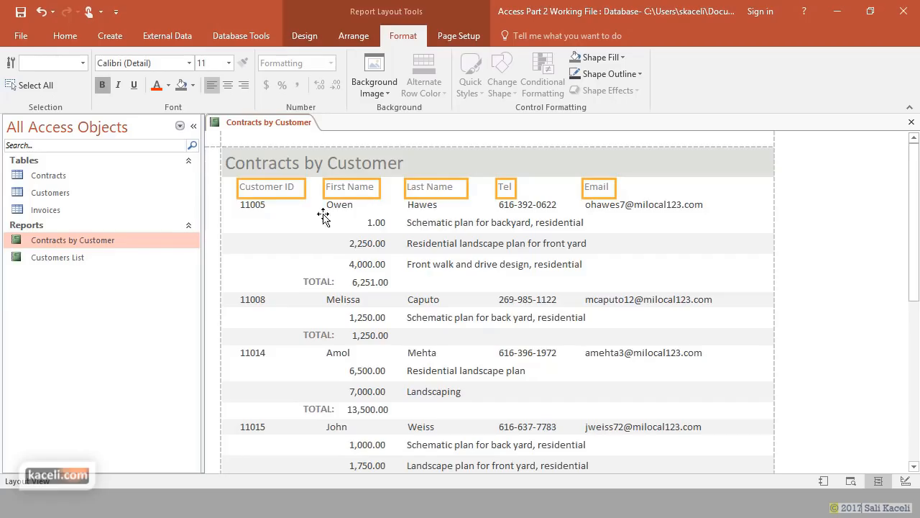
- Bold the customer row values: ID, first name, last name, phone and email
{"action": "left_click", "coordinate": [253, 205]}
{"action": "left_click", "coordinate": [340, 207], "text": "shift"}
{"action": "left_click", "coordinate": [430, 205], "text": "shift"}
{"action": "left_click", "coordinate": [508, 204], "text": "shift"}
{"action": "left_click", "coordinate": [610, 206], "text": "shift"}
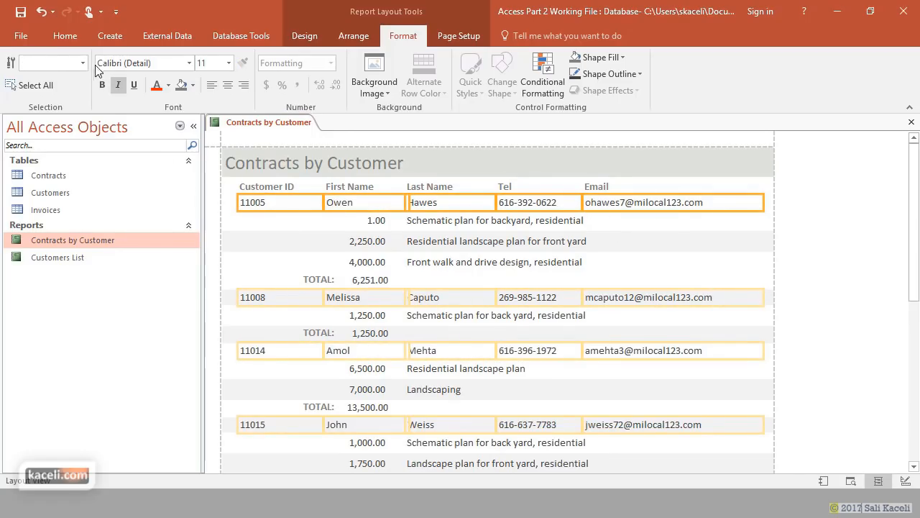
{"action": "left_click", "coordinate": [103, 85]}
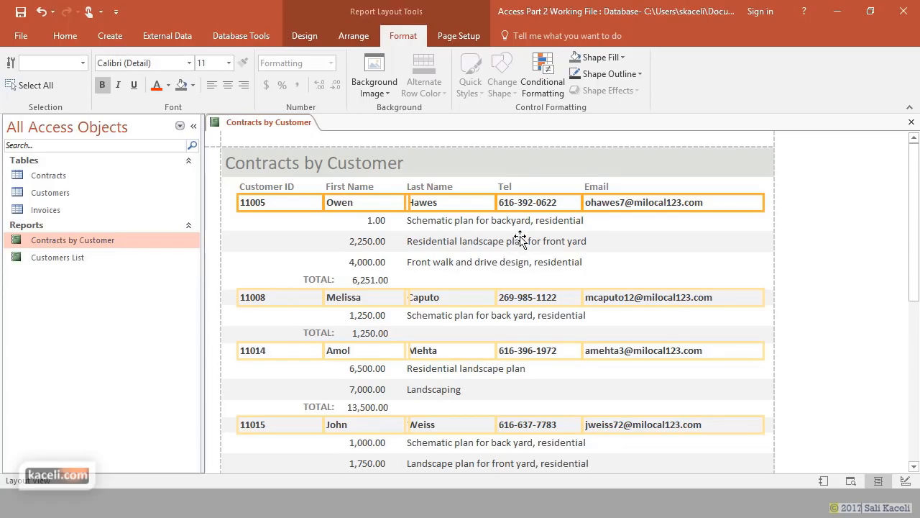
- Select the contract detail rows, then bring up and dismiss the report views list
{"action": "left_click", "coordinate": [456, 204]}
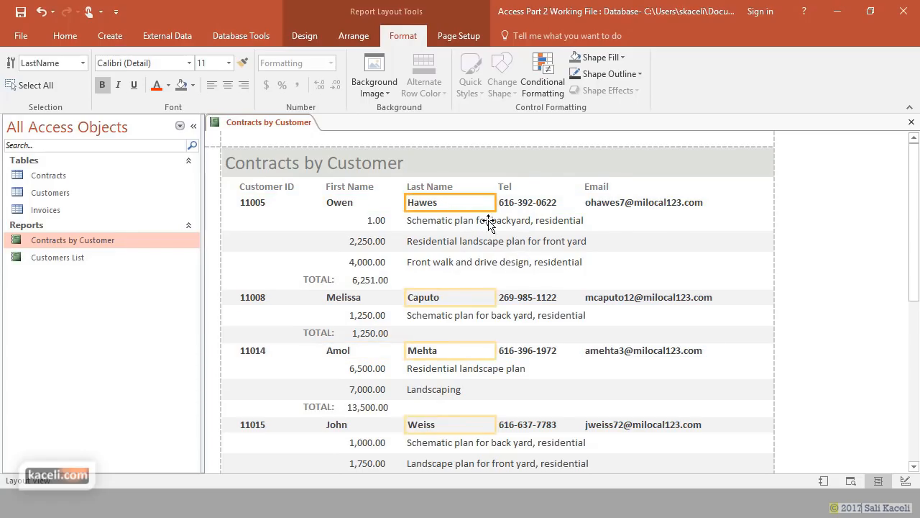
{"action": "left_click", "coordinate": [608, 233]}
{"action": "left_click", "coordinate": [317, 247]}
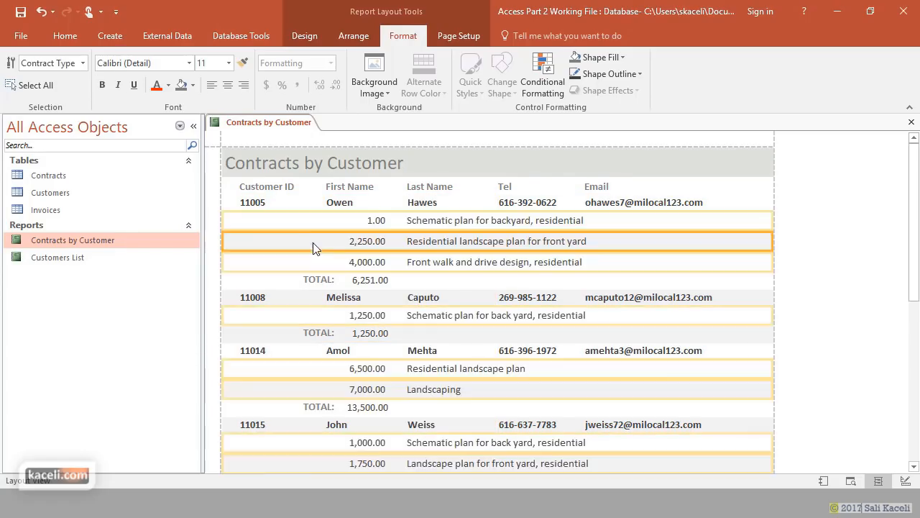
{"action": "left_click", "coordinate": [837, 261]}
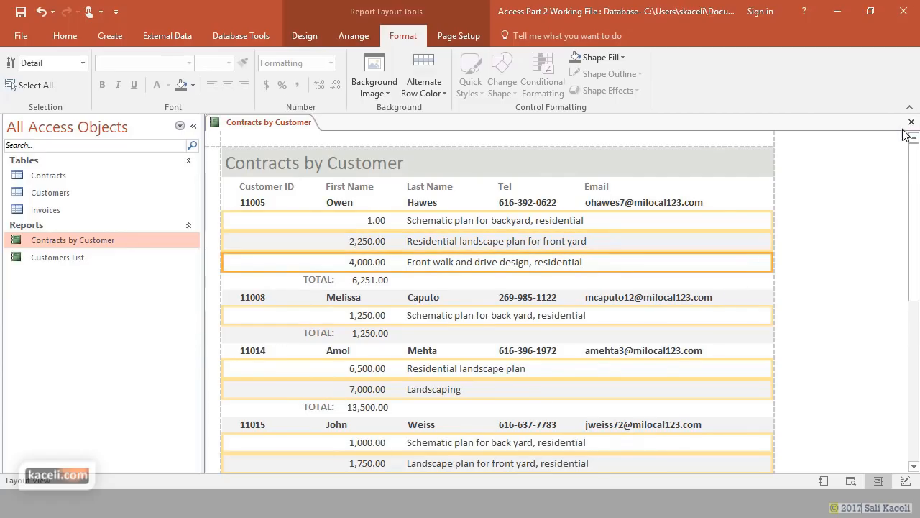
{"action": "left_click", "coordinate": [61, 36]}
{"action": "left_click", "coordinate": [18, 72]}
{"action": "left_click", "coordinate": [136, 323]}
- Save and close Contracts by Customer, then reopen it from the navigation pane
{"action": "left_click", "coordinate": [912, 123]}
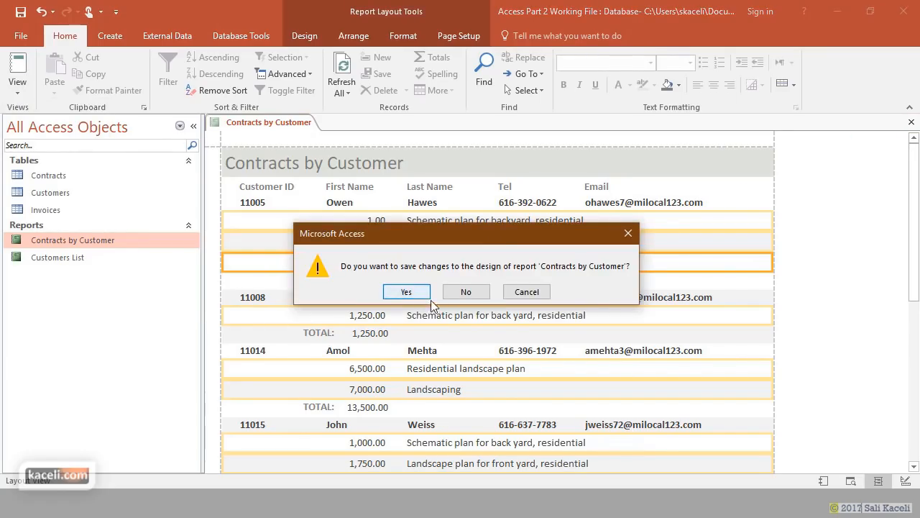
{"action": "left_click", "coordinate": [407, 292]}
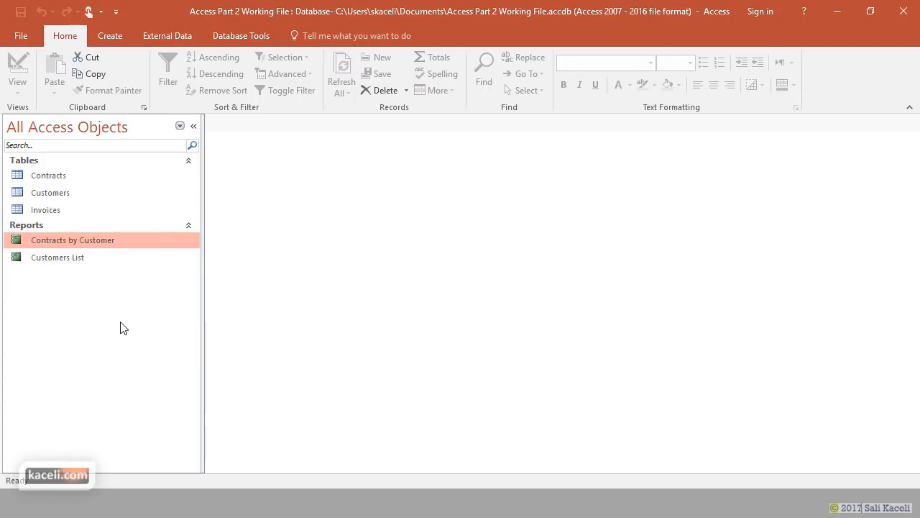
{"action": "double_click", "coordinate": [100, 245]}
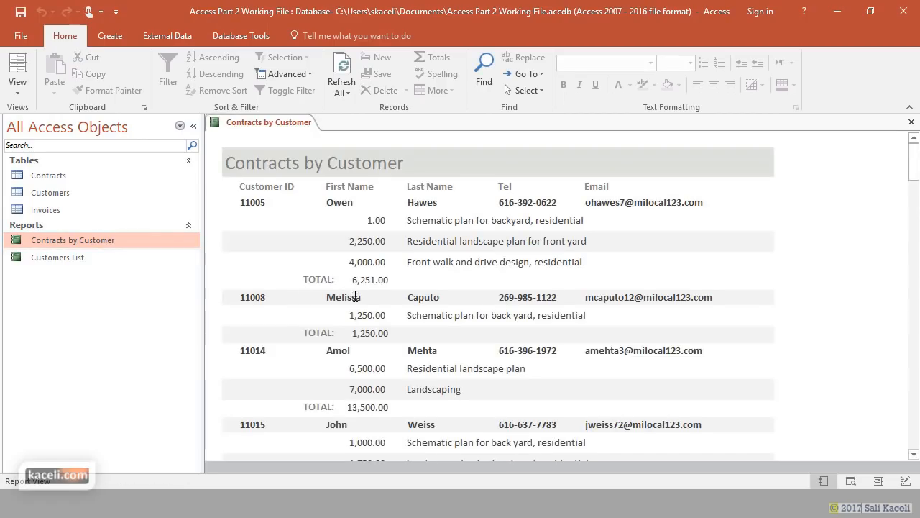
{"action": "left_click", "coordinate": [17, 86]}
{"action": "left_click", "coordinate": [41, 152]}
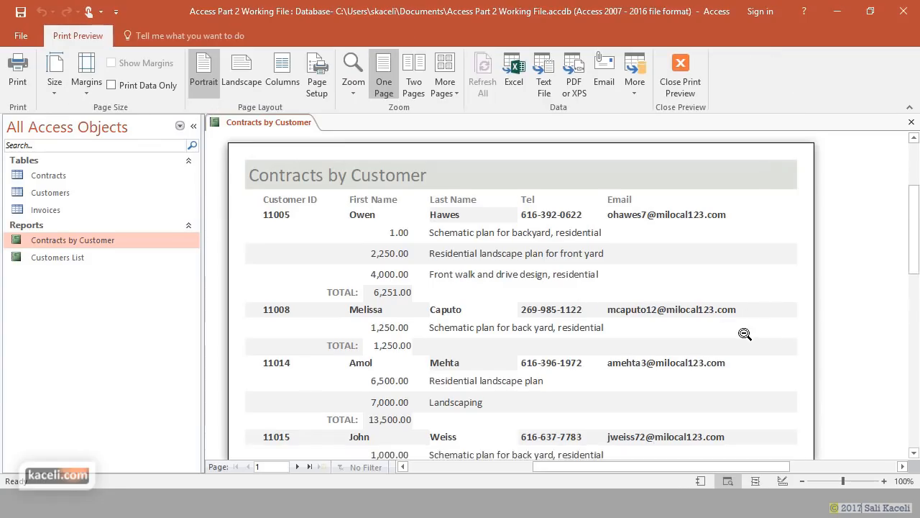
{"action": "scroll", "coordinate": [748, 331], "scroll_direction": "down", "scroll_amount": 3}
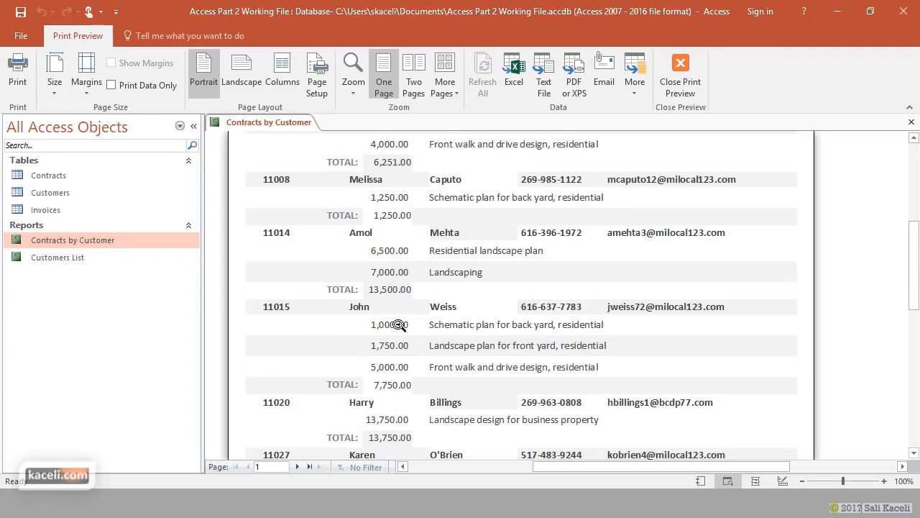
{"action": "scroll", "coordinate": [516, 358], "scroll_direction": "down", "scroll_amount": 1}
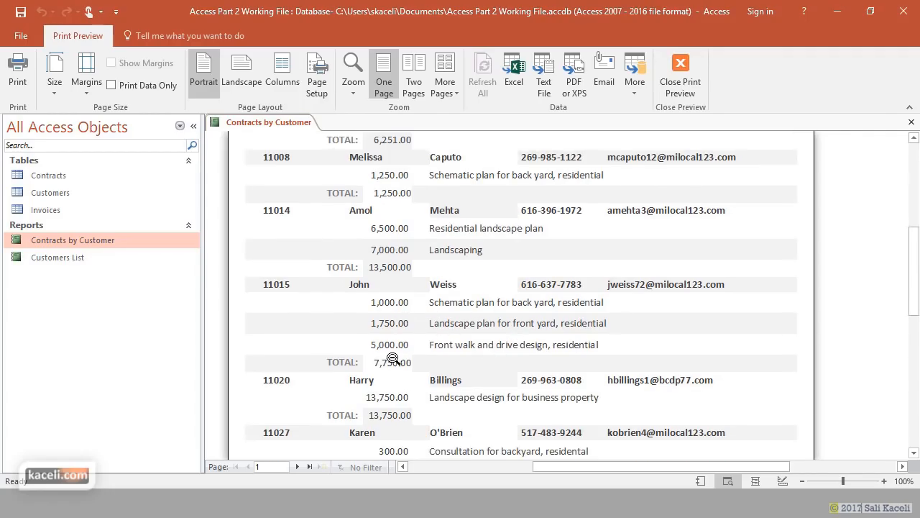
{"action": "scroll", "coordinate": [415, 363], "scroll_direction": "down", "scroll_amount": 10}
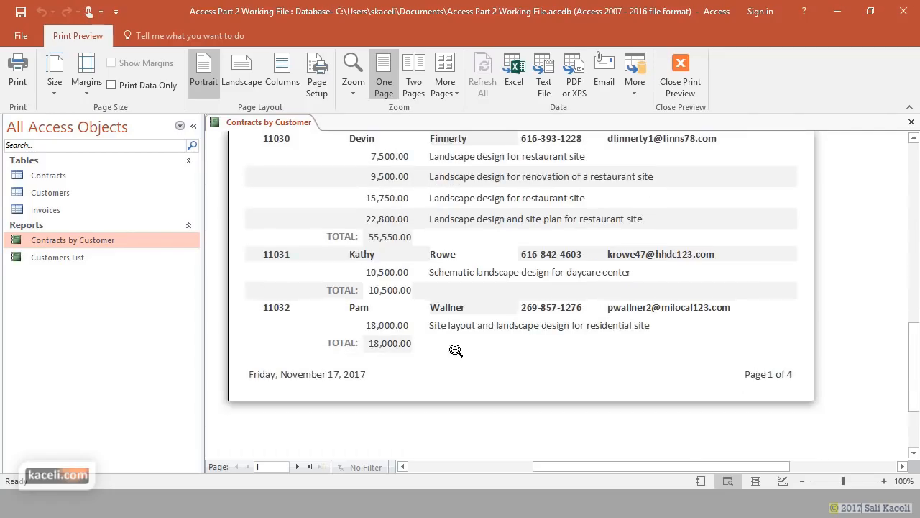
{"action": "scroll", "coordinate": [467, 356], "scroll_direction": "up", "scroll_amount": 10}
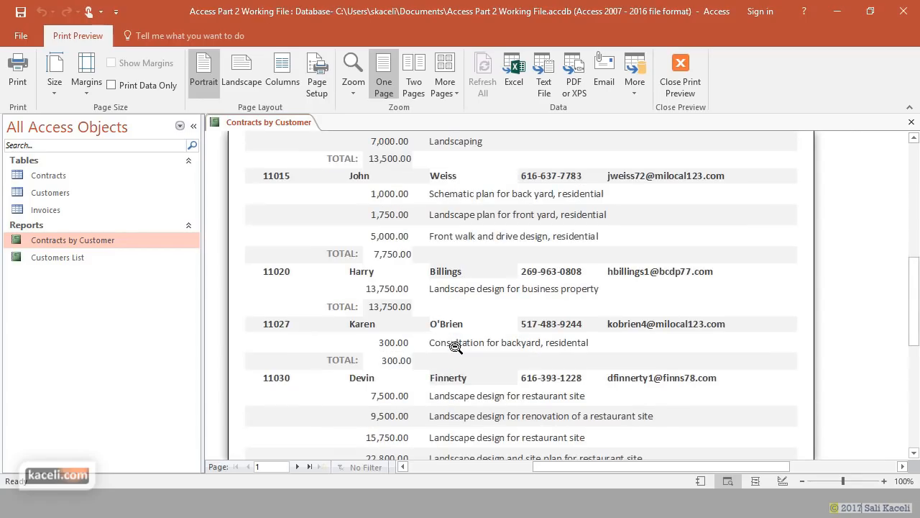
{"action": "scroll", "coordinate": [436, 301], "scroll_direction": "up", "scroll_amount": 2}
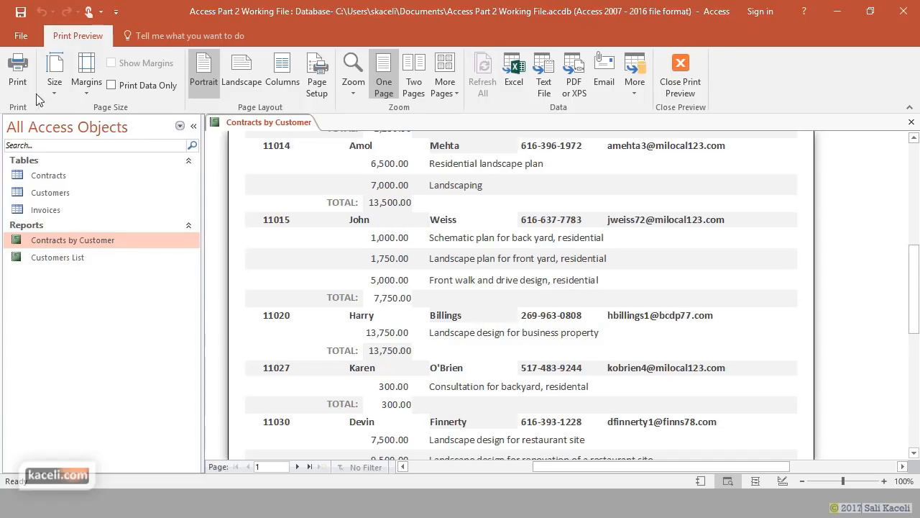
- Leave Print Preview, switch to Design View and make the Detail section taller
{"action": "left_click", "coordinate": [687, 68]}
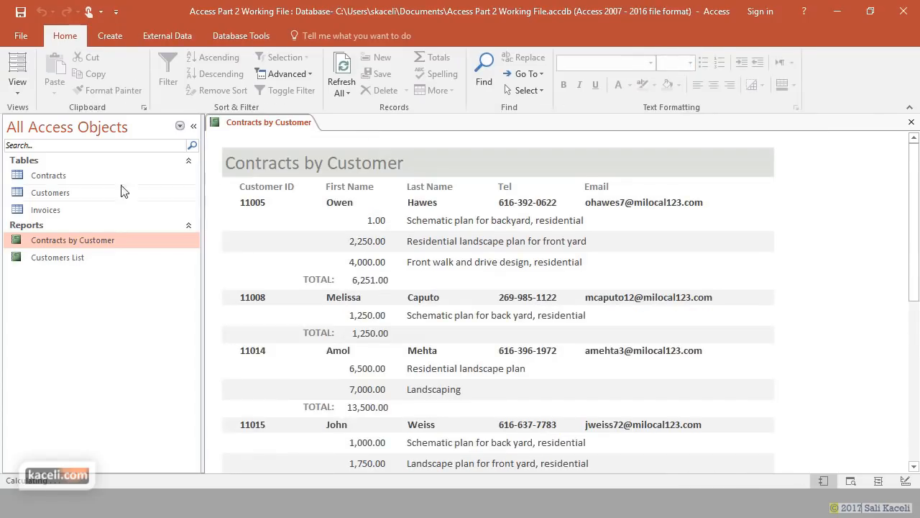
{"action": "left_click", "coordinate": [17, 84]}
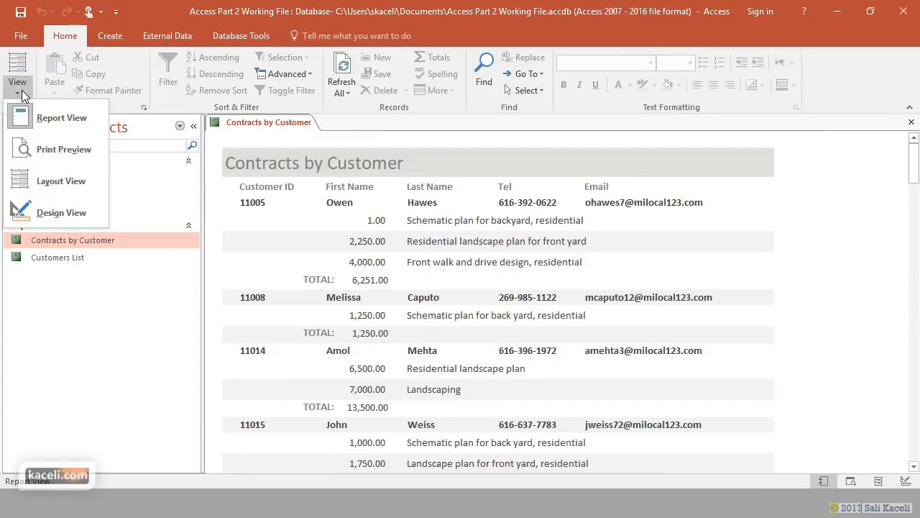
{"action": "left_click", "coordinate": [49, 214]}
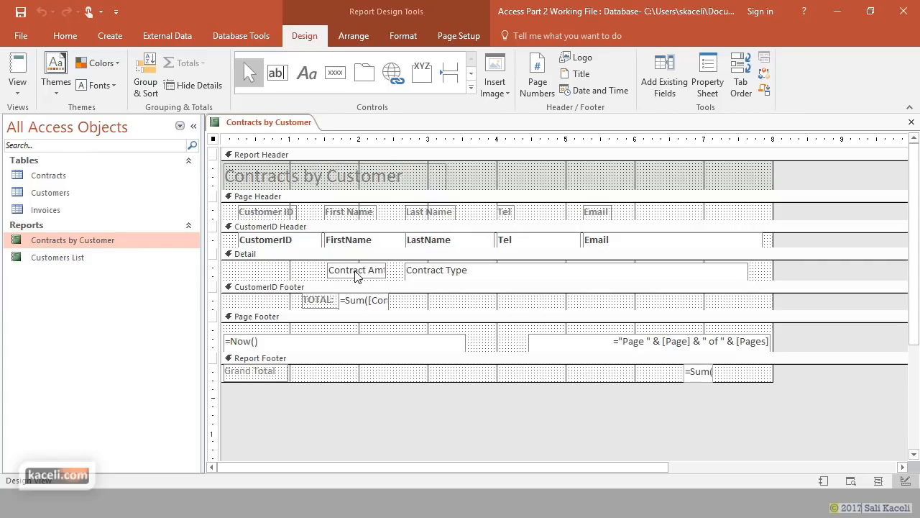
{"action": "left_click", "coordinate": [426, 279]}
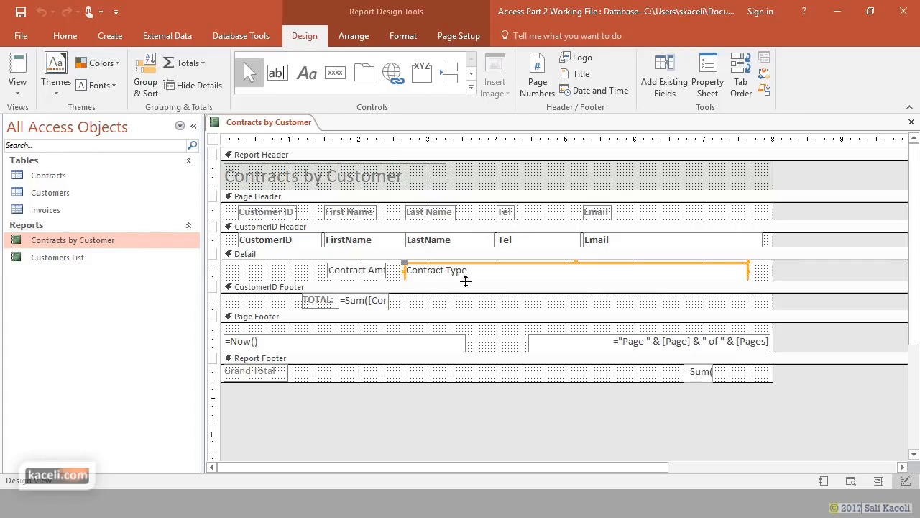
{"action": "left_click", "coordinate": [768, 280]}
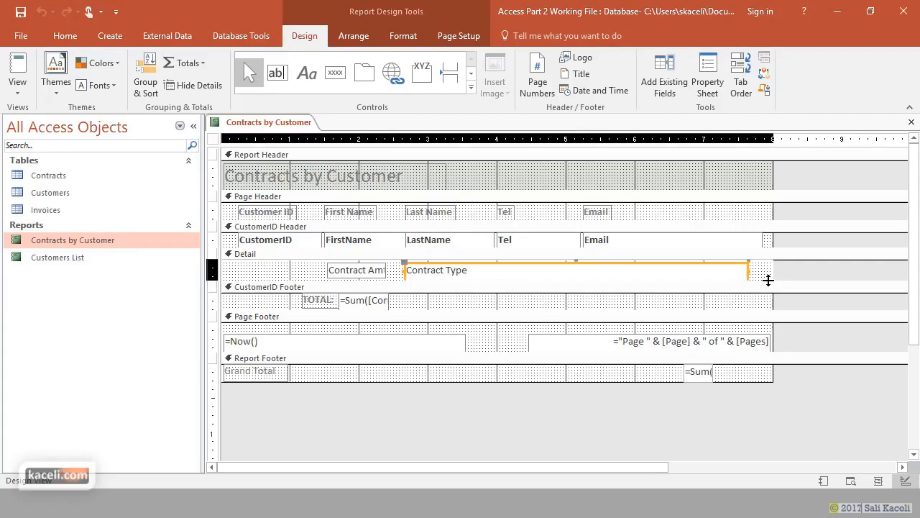
{"action": "left_click_drag", "start_coordinate": [770, 284], "coordinate": [770, 292]}
{"action": "left_click", "coordinate": [578, 280]}
{"action": "left_click_drag", "start_coordinate": [576, 278], "coordinate": [576, 279]}
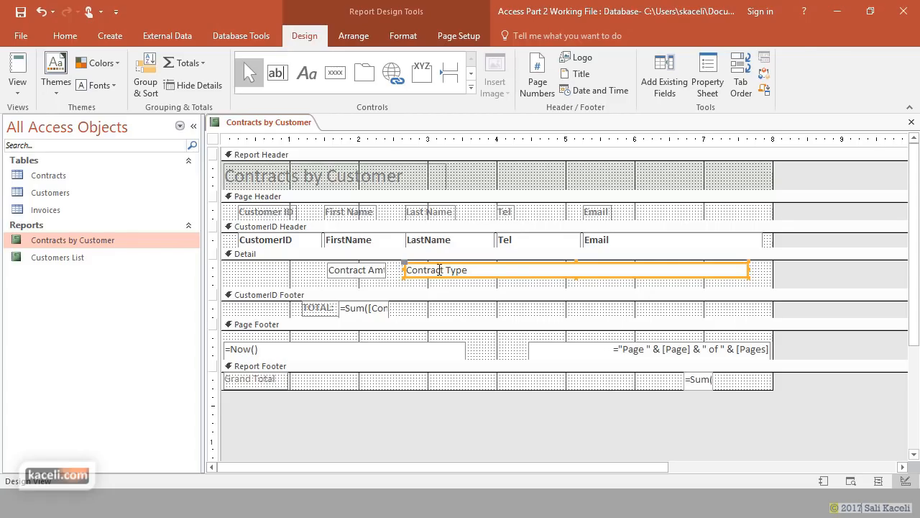
- Colour the TOTAL: label in the CustomerID Footer red
{"action": "left_click", "coordinate": [330, 311]}
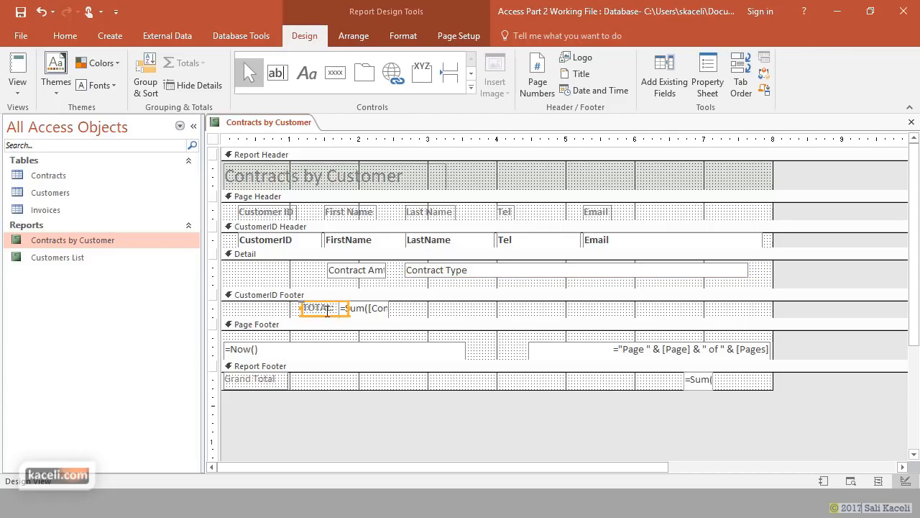
{"action": "left_click", "coordinate": [403, 36]}
{"action": "double_click", "coordinate": [320, 307]}
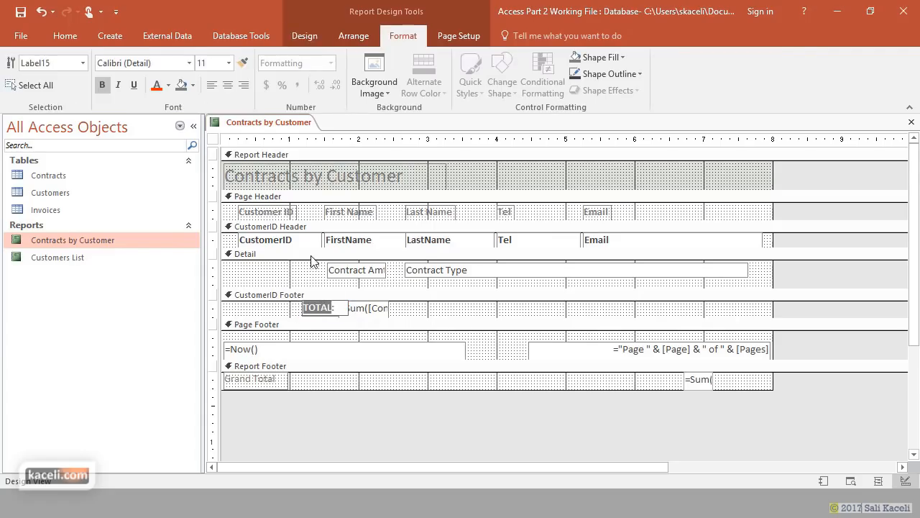
{"action": "left_click", "coordinate": [156, 85]}
{"action": "left_click", "coordinate": [417, 310]}
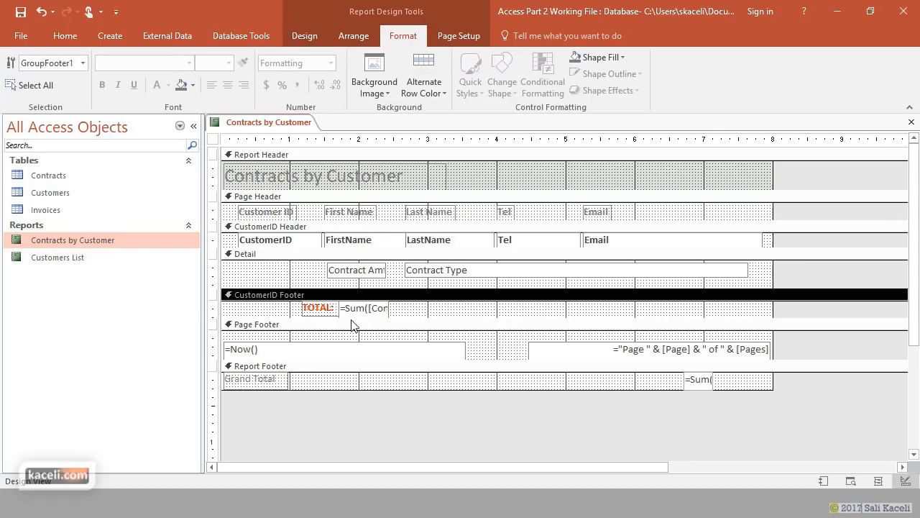
- Make the CustomerID Footer section taller and save the report design
{"action": "left_click_drag", "start_coordinate": [289, 317], "coordinate": [466, 326]}
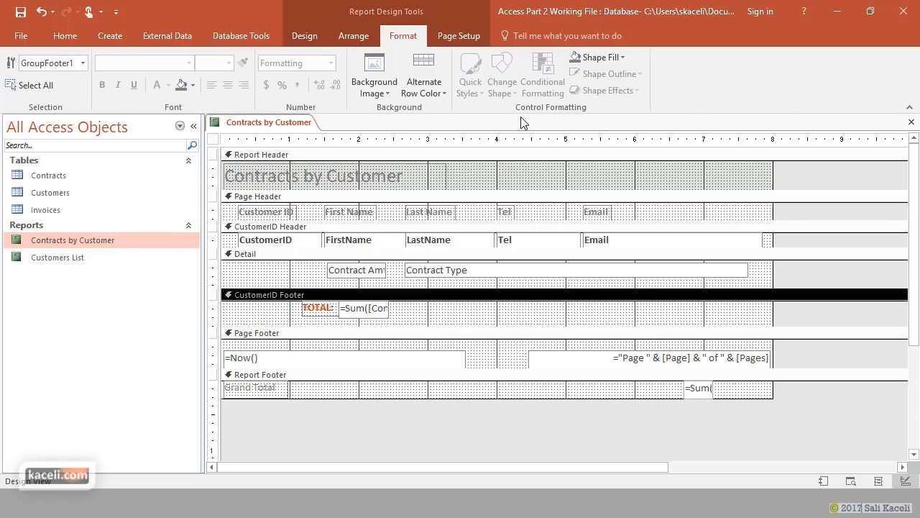
{"action": "left_click", "coordinate": [912, 122]}
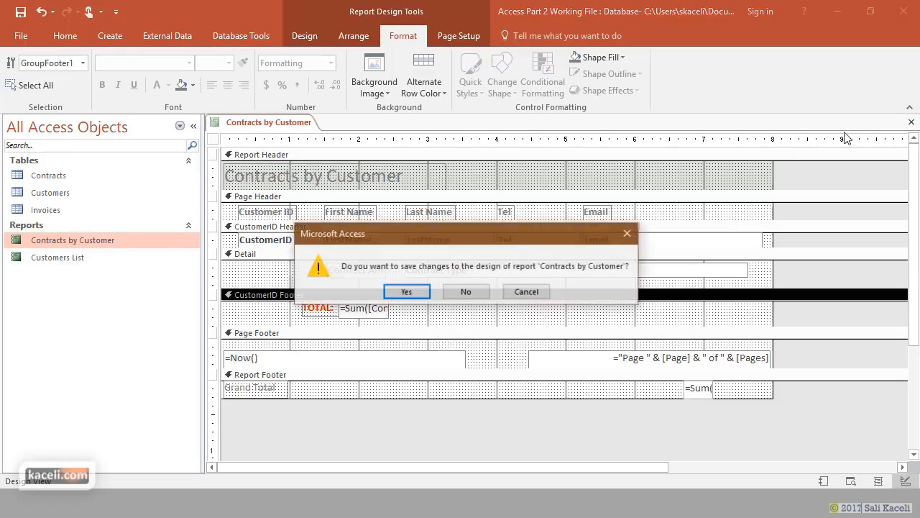
{"action": "left_click", "coordinate": [407, 291]}
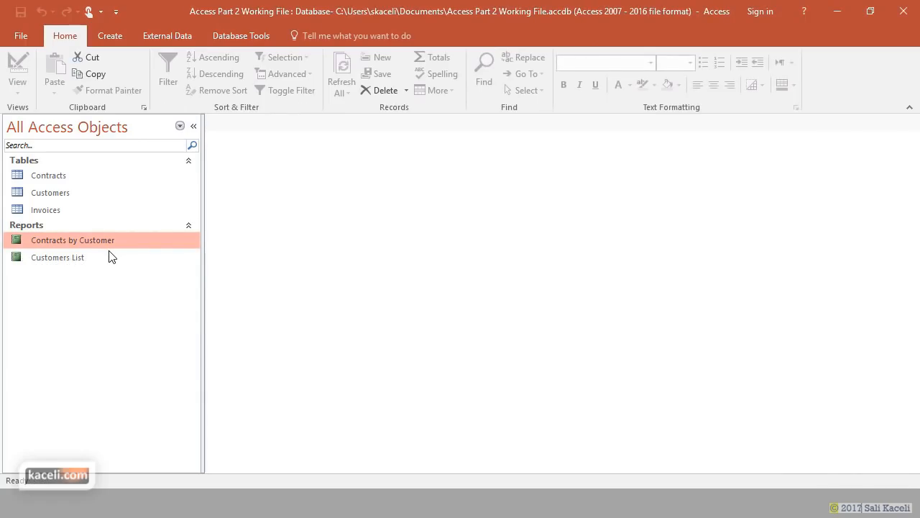
- Open Contracts by Customer in Report View, then close and reopen it to check the red TOTAL labels
{"action": "double_click", "coordinate": [108, 244]}
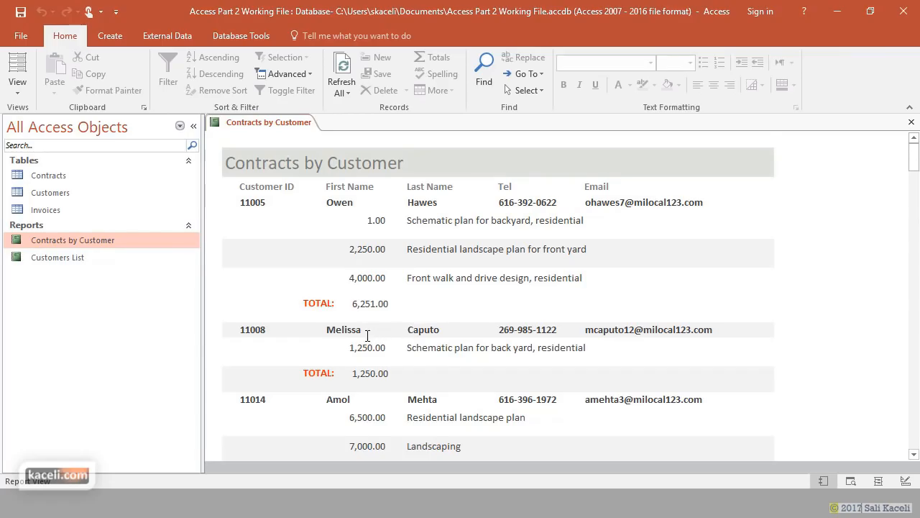
{"action": "scroll", "coordinate": [331, 323], "scroll_direction": "down", "scroll_amount": 1}
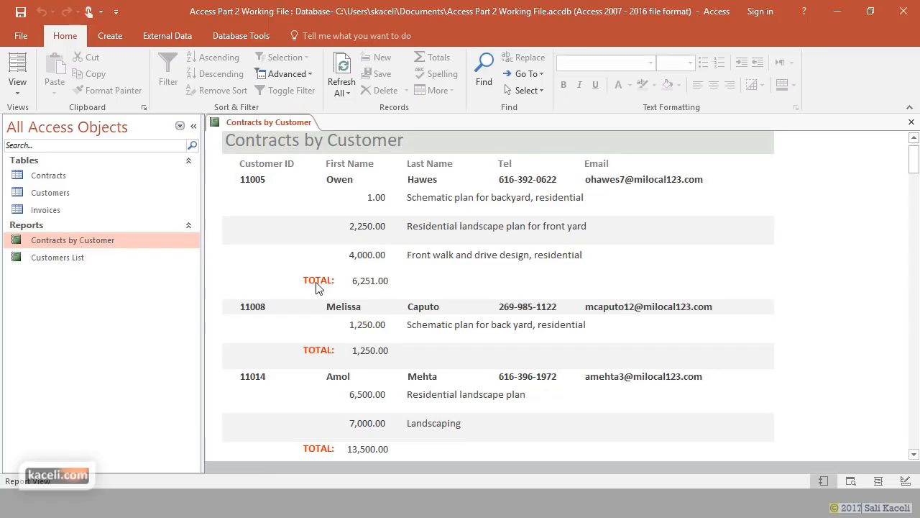
{"action": "left_click", "coordinate": [911, 122]}
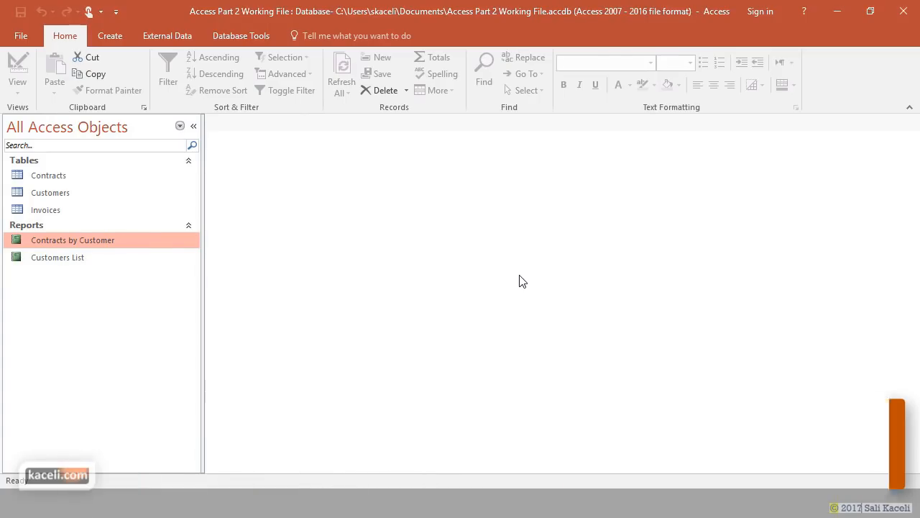
{"action": "double_click", "coordinate": [92, 240]}
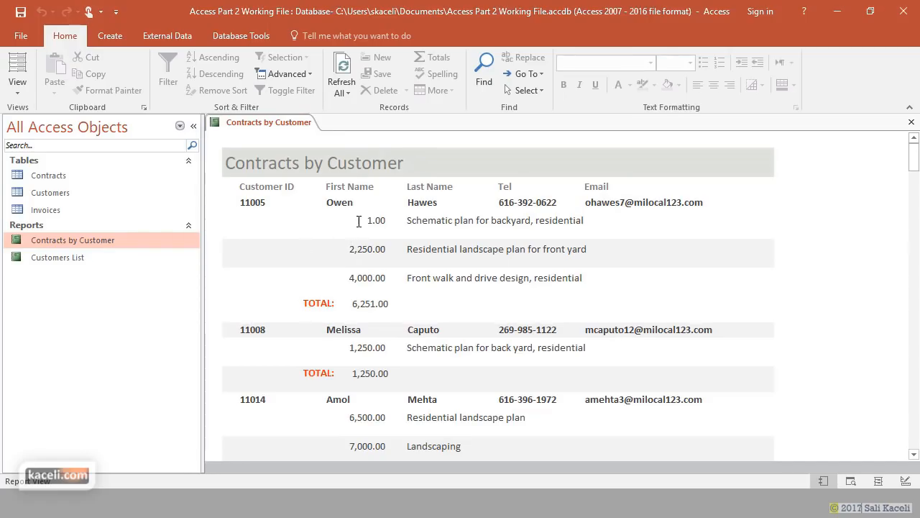
{"action": "left_click", "coordinate": [361, 221]}
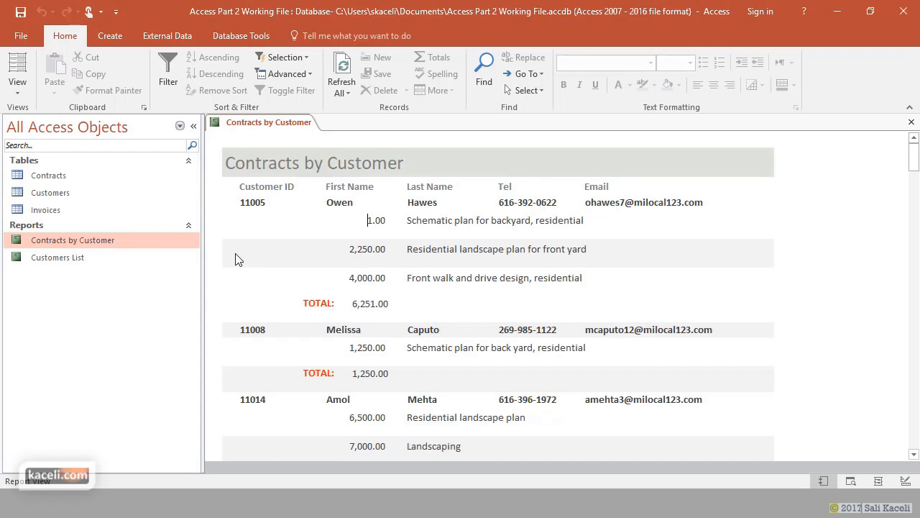
- In Layout View, add the Contract Num field between Customer ID and First Name
{"action": "left_click", "coordinate": [17, 86]}
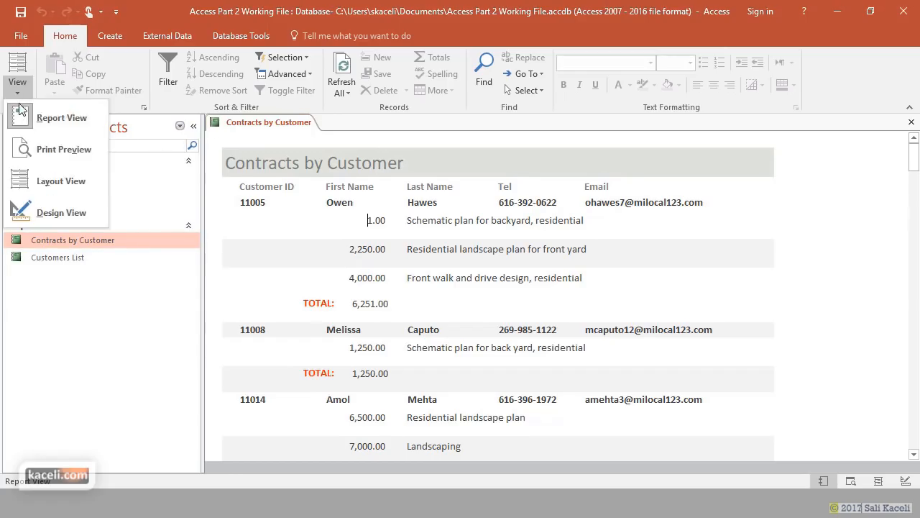
{"action": "left_click", "coordinate": [51, 181]}
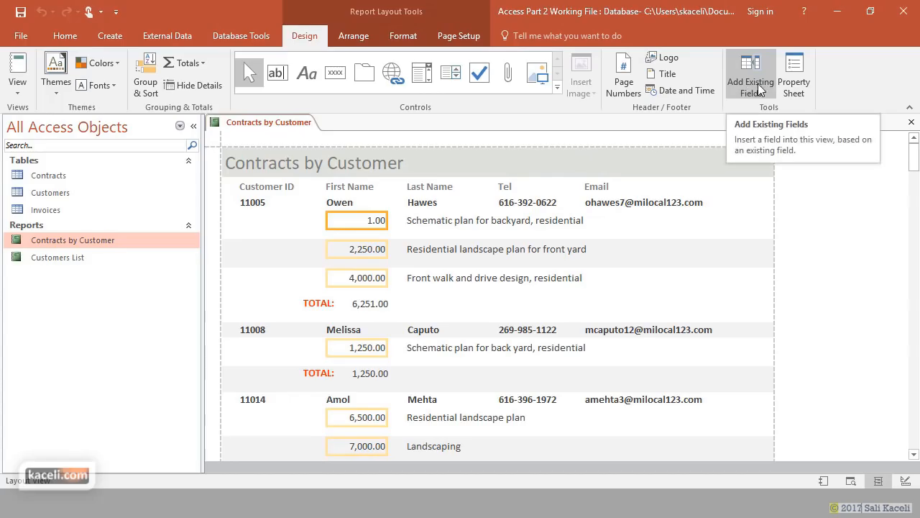
{"action": "left_click", "coordinate": [759, 89]}
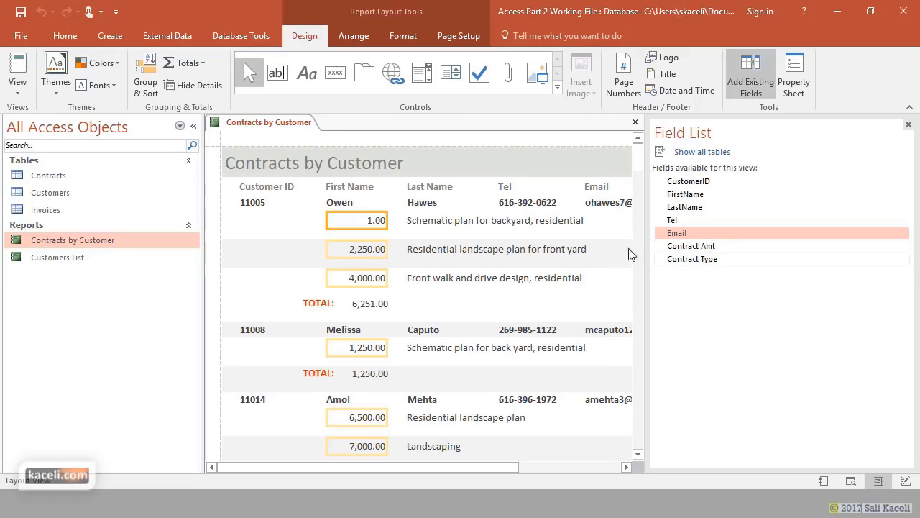
{"action": "left_click", "coordinate": [709, 153]}
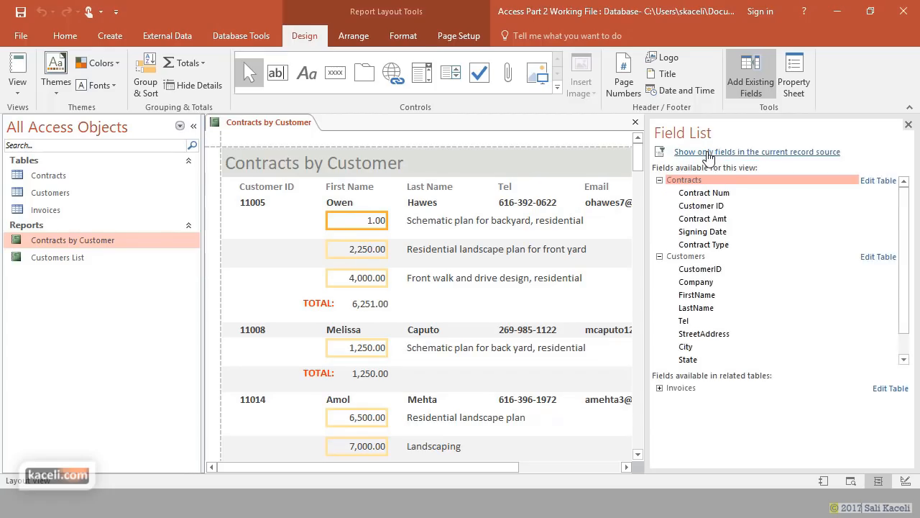
{"action": "left_click", "coordinate": [711, 194]}
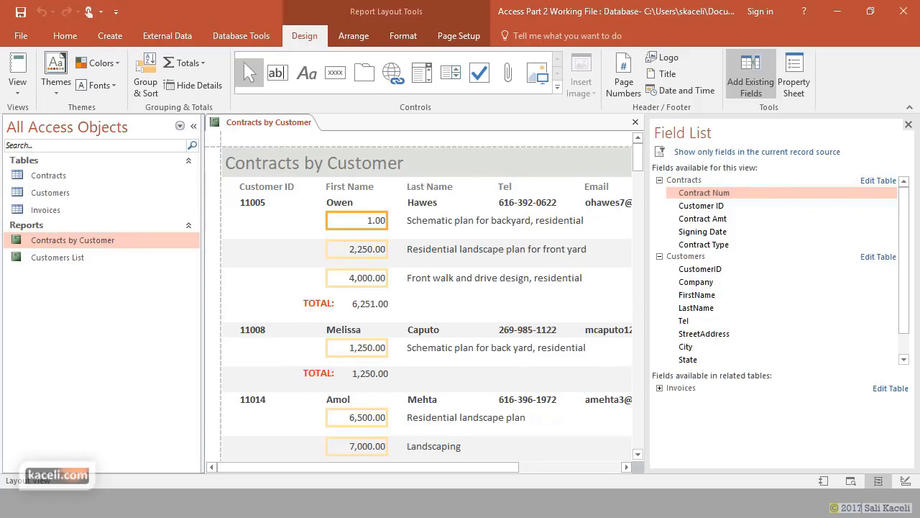
{"action": "left_click_drag", "start_coordinate": [508, 469], "coordinate": [583, 471]}
{"action": "left_click_drag", "start_coordinate": [701, 196], "coordinate": [521, 227]}
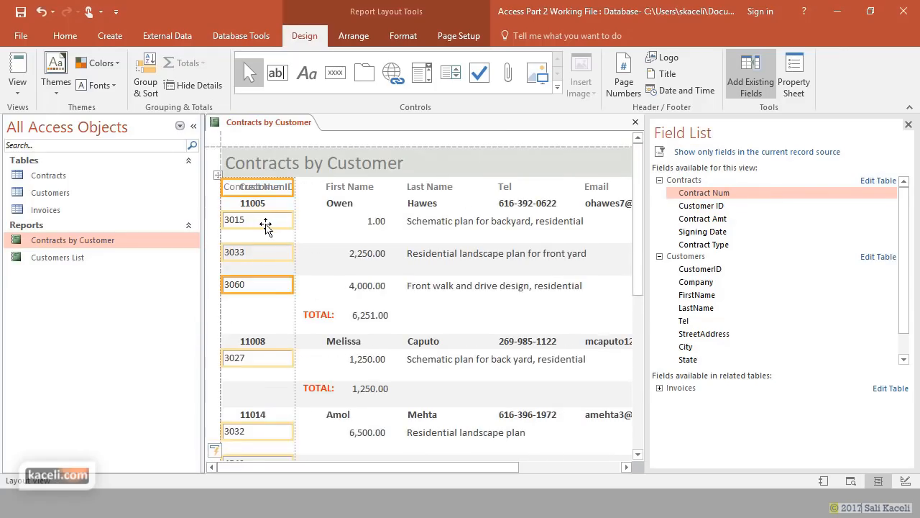
{"action": "left_click_drag", "start_coordinate": [265, 225], "coordinate": [359, 250]}
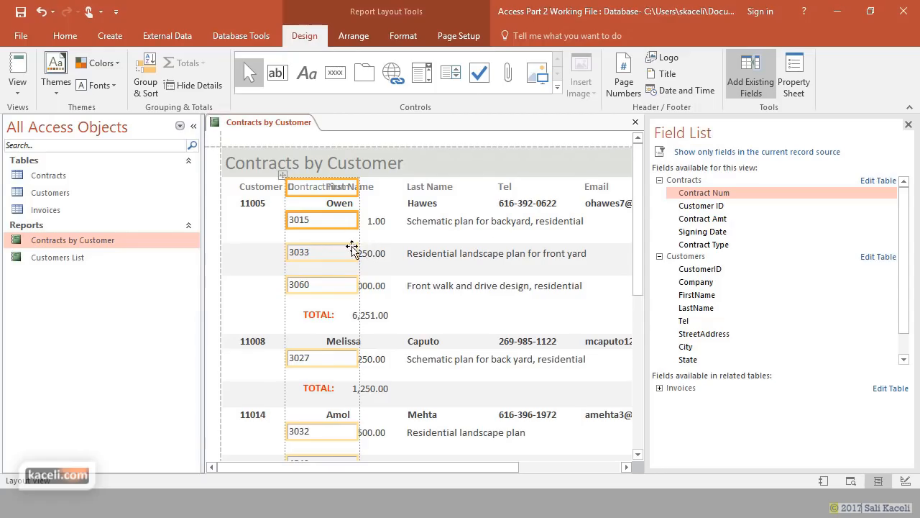
- Narrow the Contract Num column, then delete it from the report
{"action": "double_click", "coordinate": [311, 189]}
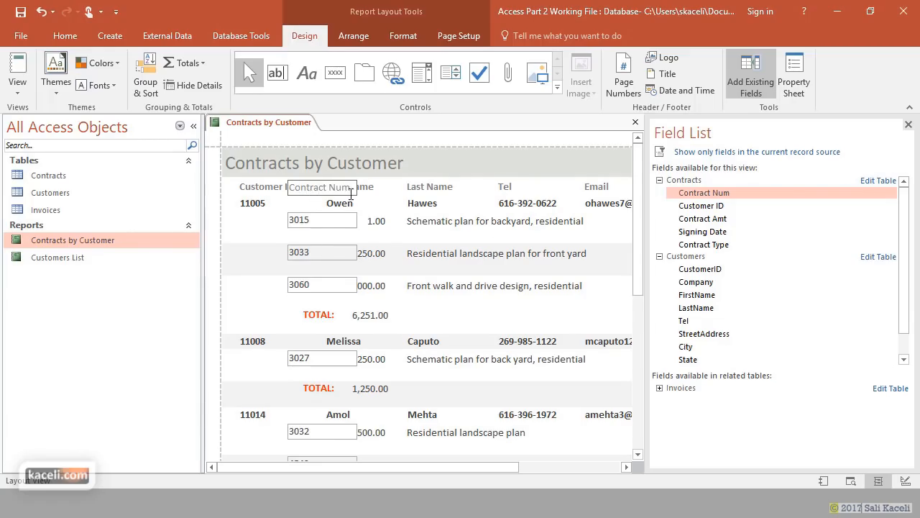
{"action": "left_click", "coordinate": [317, 221]}
{"action": "left_click_drag", "start_coordinate": [346, 226], "coordinate": [325, 227]}
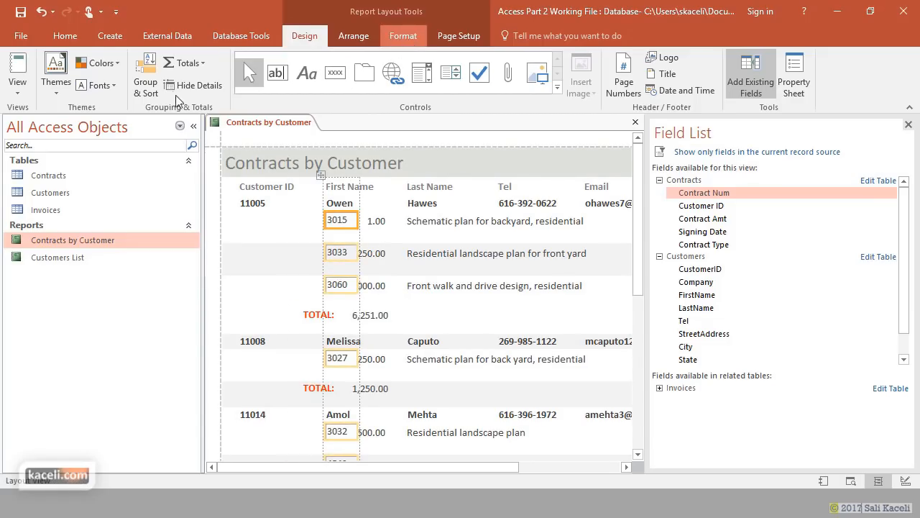
{"action": "left_click", "coordinate": [398, 41]}
{"action": "left_click", "coordinate": [299, 227]}
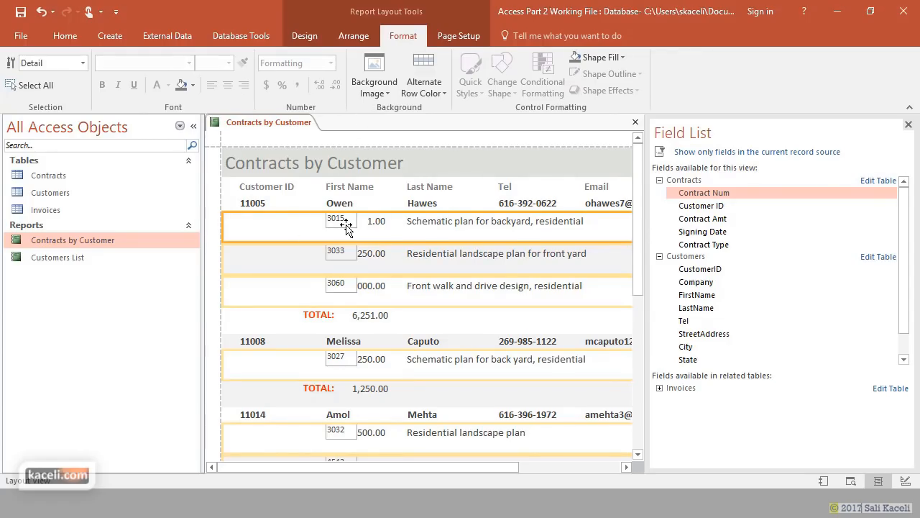
{"action": "left_click", "coordinate": [908, 125]}
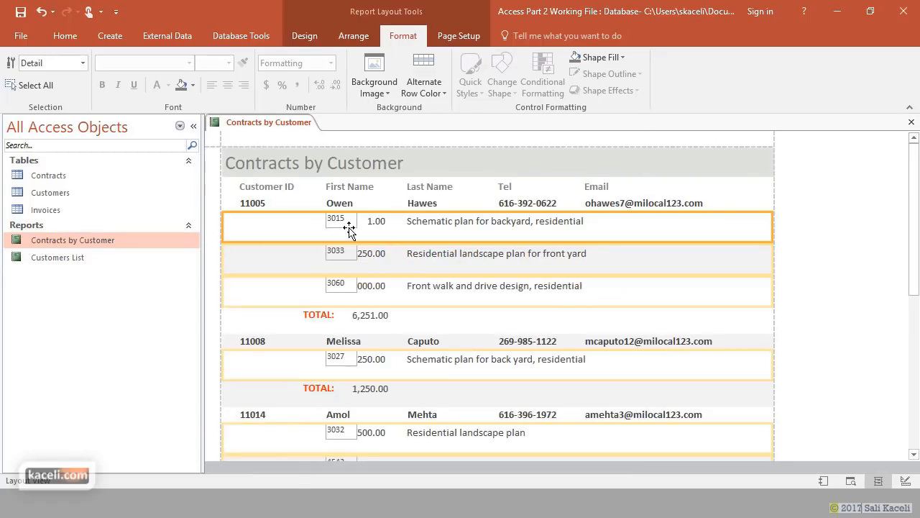
{"action": "left_click", "coordinate": [353, 228]}
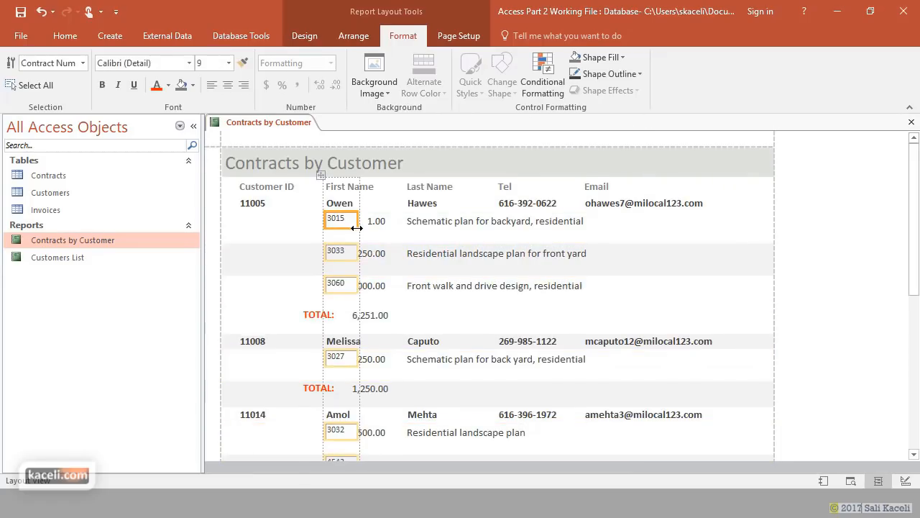
{"action": "key", "text": "Delete"}
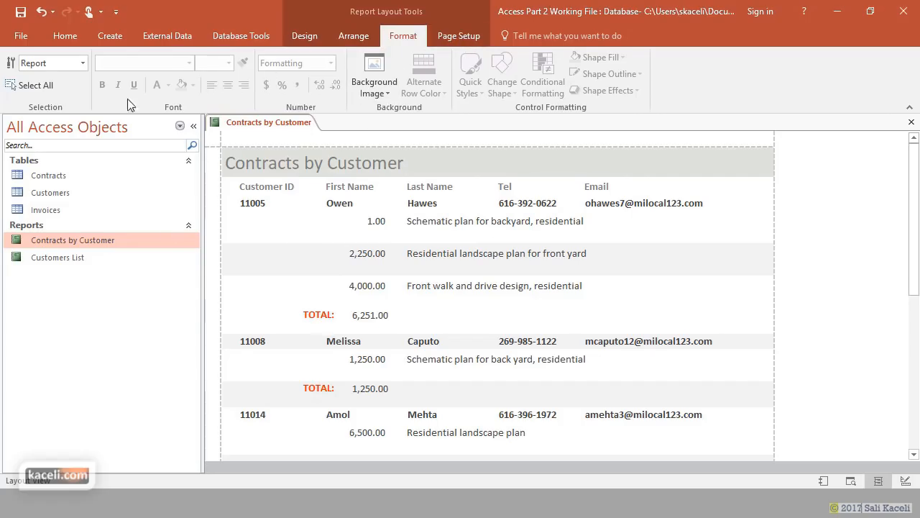
- Save and close the report, then reopen Contracts by Customer in Design View
{"action": "left_click", "coordinate": [912, 122]}
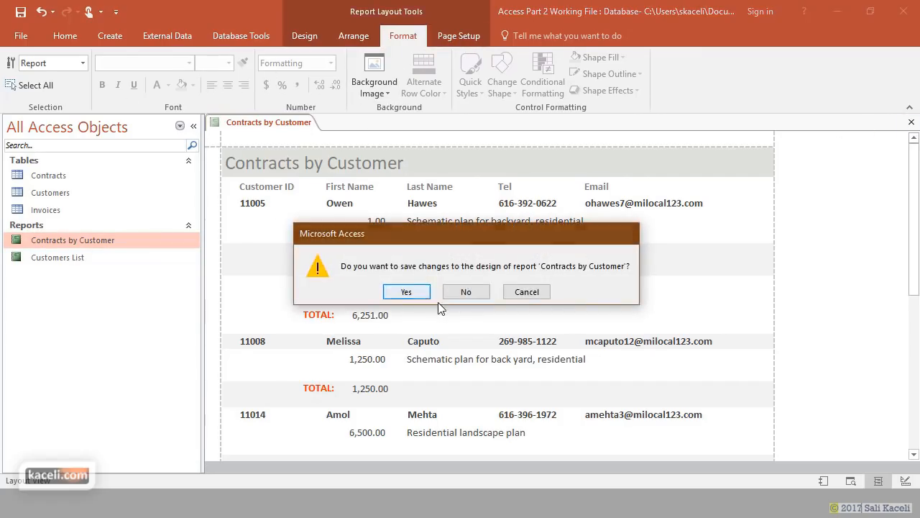
{"action": "left_click", "coordinate": [407, 292]}
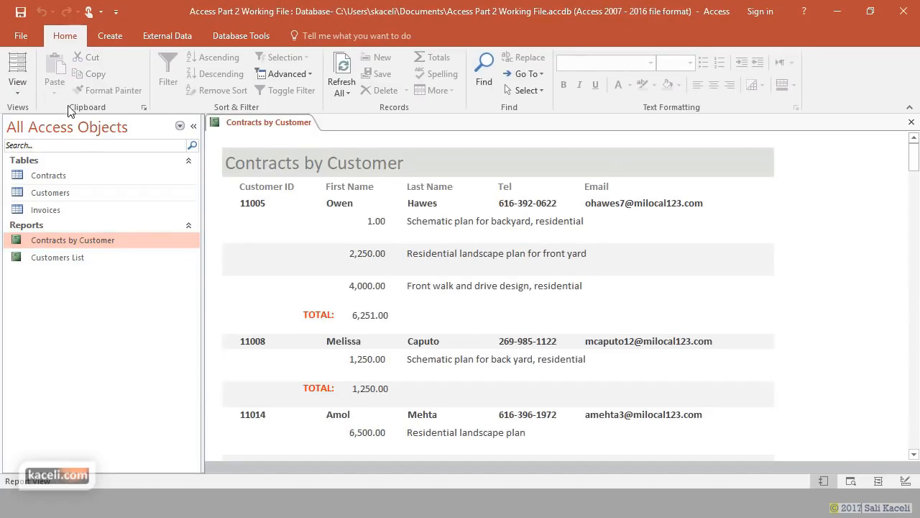
{"action": "left_click", "coordinate": [20, 89]}
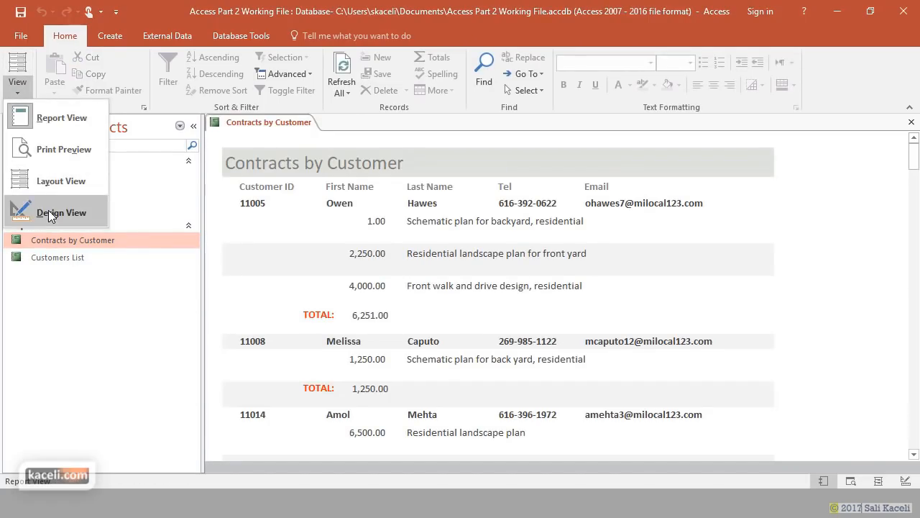
{"action": "left_click", "coordinate": [72, 242]}
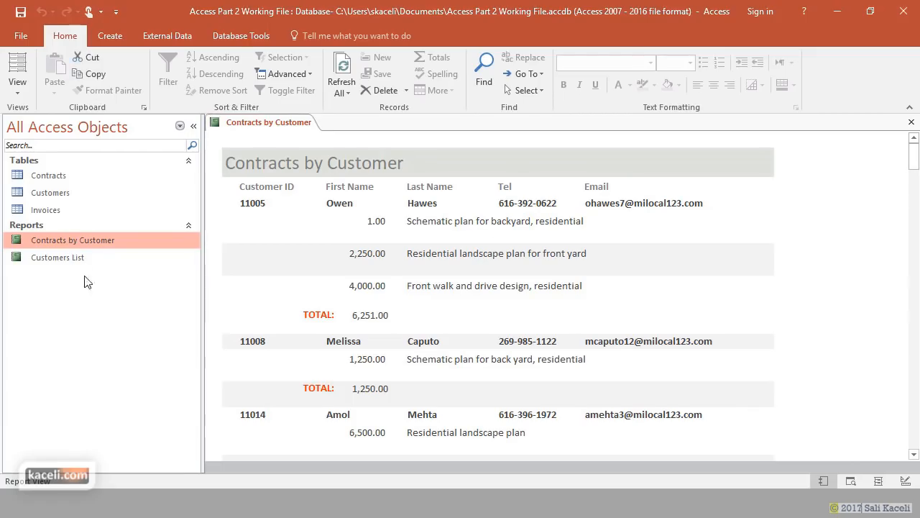
{"action": "right_click", "coordinate": [69, 243]}
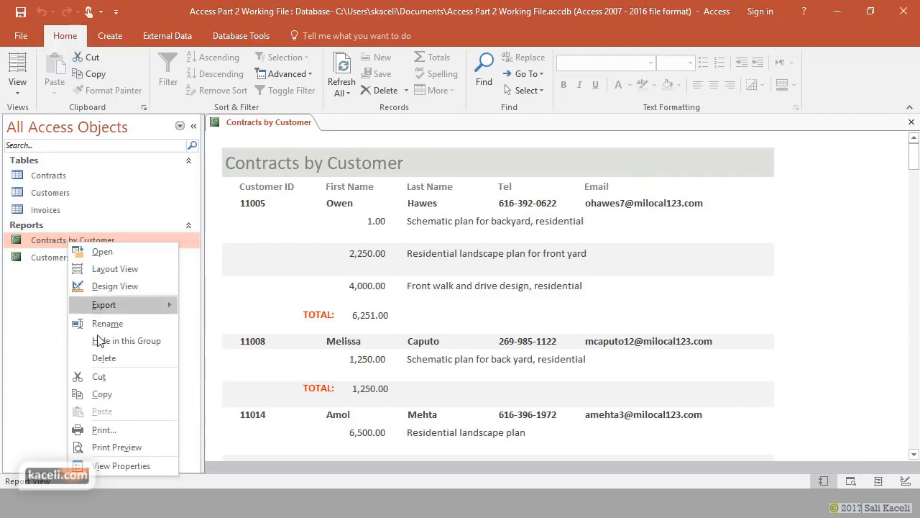
{"action": "left_click", "coordinate": [125, 283]}
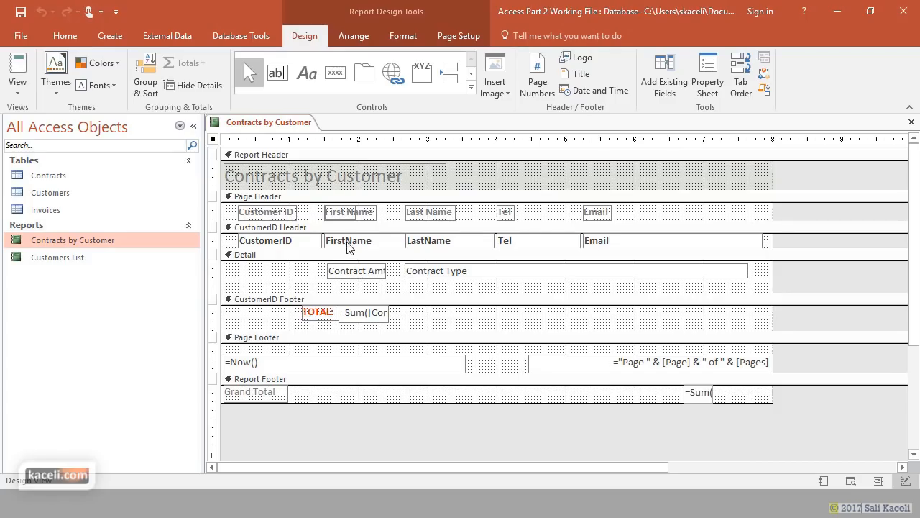
{"action": "left_click", "coordinate": [344, 272]}
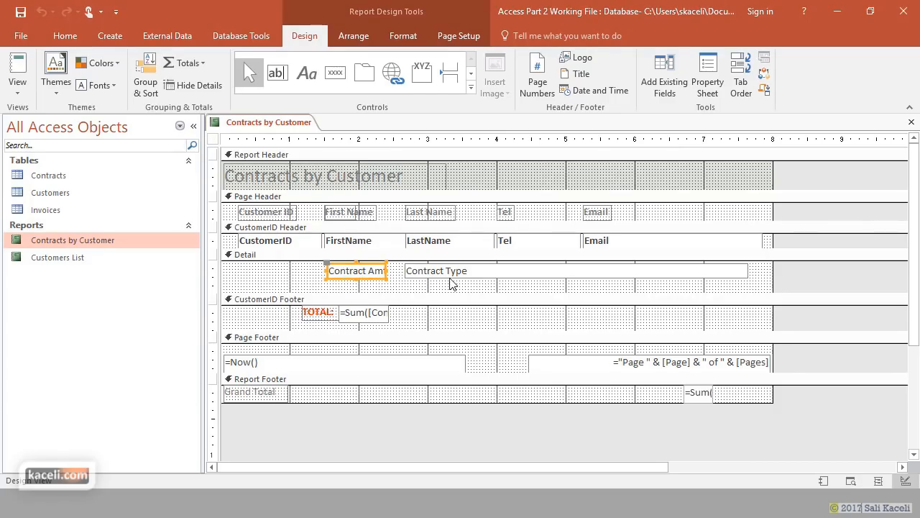
{"action": "left_click", "coordinate": [482, 272]}
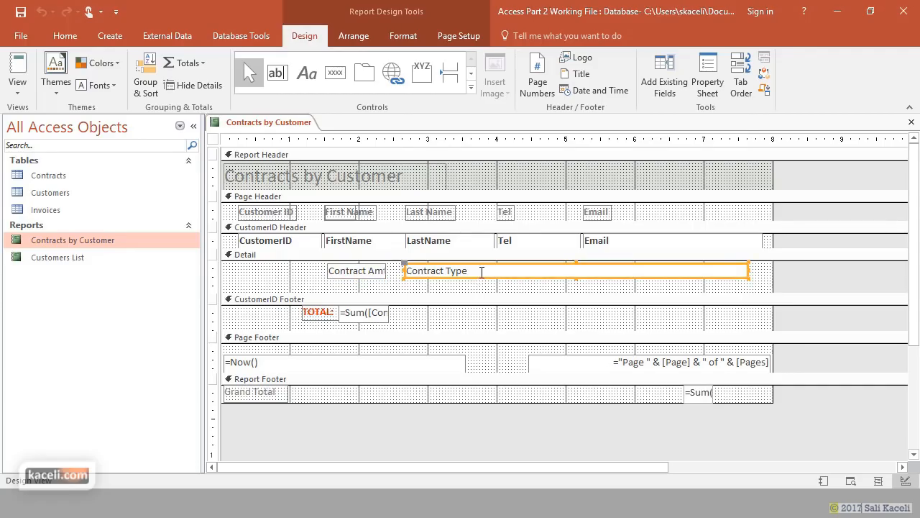
- Shorten the Contract Type box and drop the Contract Num field into the Detail section
{"action": "left_click_drag", "start_coordinate": [748, 270], "coordinate": [621, 273]}
{"action": "left_click", "coordinate": [653, 280]}
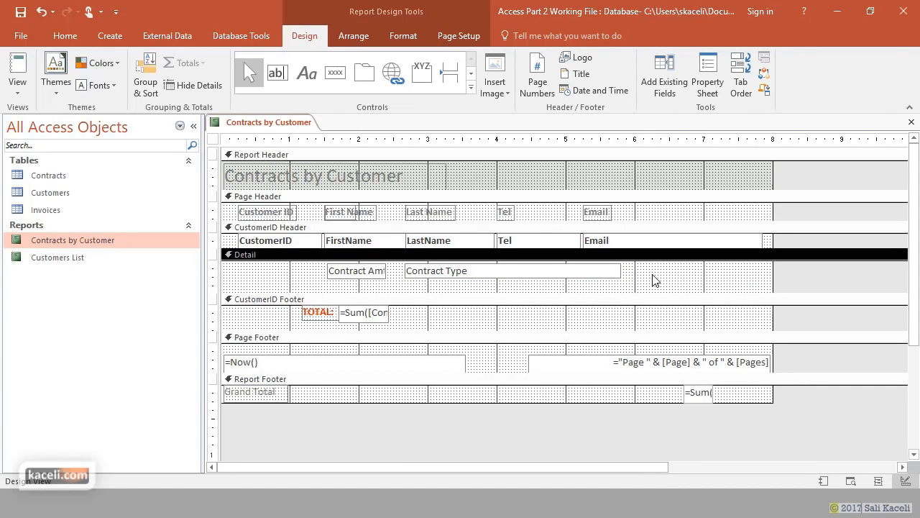
{"action": "left_click", "coordinate": [678, 94]}
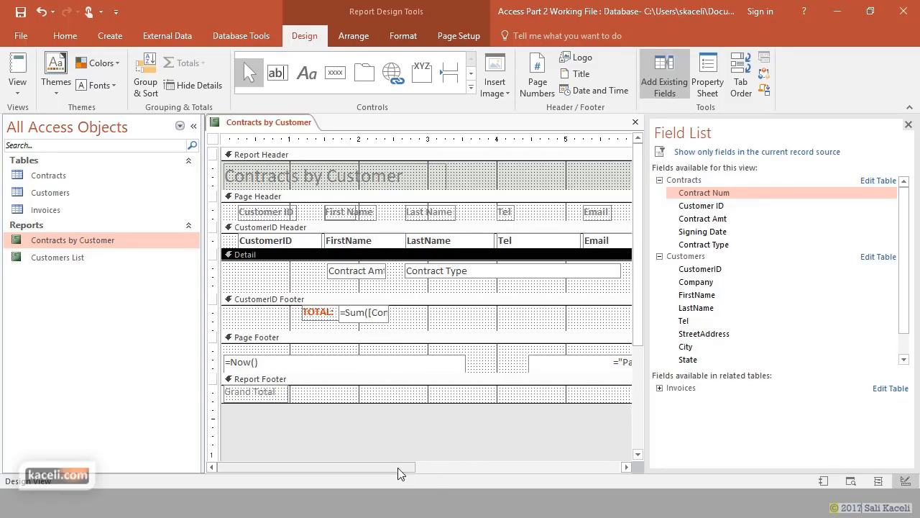
{"action": "left_click_drag", "start_coordinate": [398, 467], "coordinate": [542, 467]}
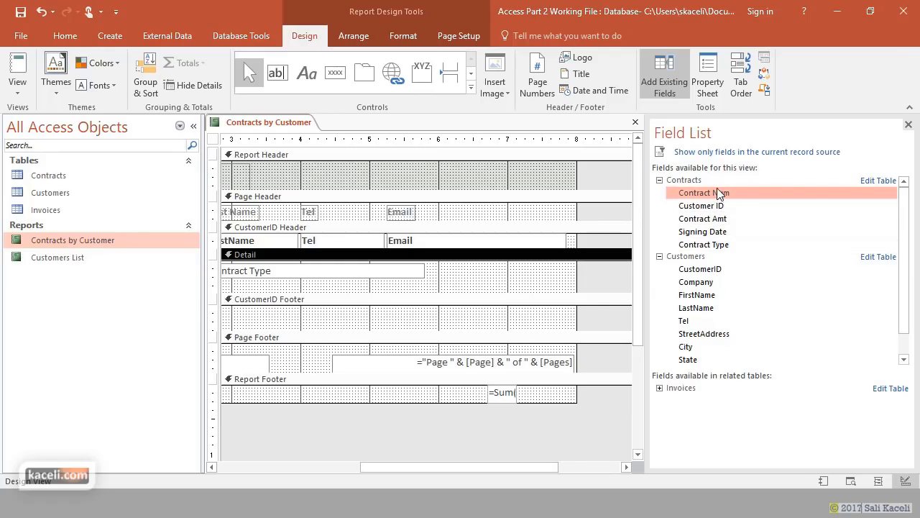
{"action": "left_click_drag", "start_coordinate": [709, 195], "coordinate": [491, 276]}
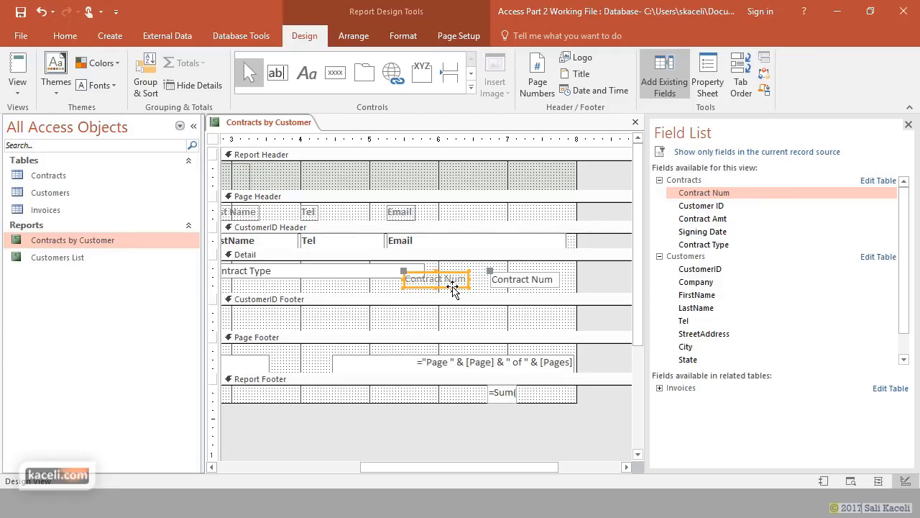
- Delete the Contract Num label and move the narrowed box beside Contract Type
{"action": "left_click", "coordinate": [452, 285]}
{"action": "key", "text": "Delete"}
{"action": "left_click", "coordinate": [525, 286]}
{"action": "left_click_drag", "start_coordinate": [525, 287], "coordinate": [473, 278]}
{"action": "left_click_drag", "start_coordinate": [567, 271], "coordinate": [492, 271]}
{"action": "left_click", "coordinate": [481, 280]}
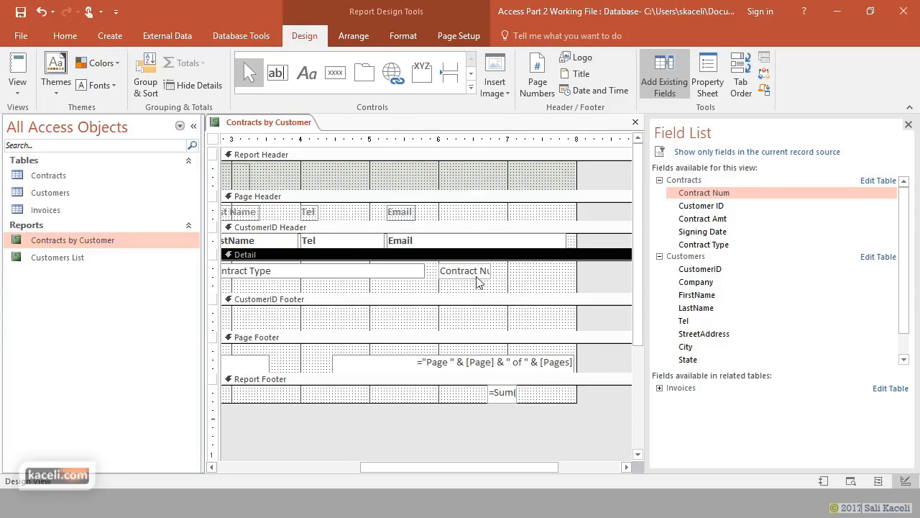
{"action": "left_click", "coordinate": [908, 125]}
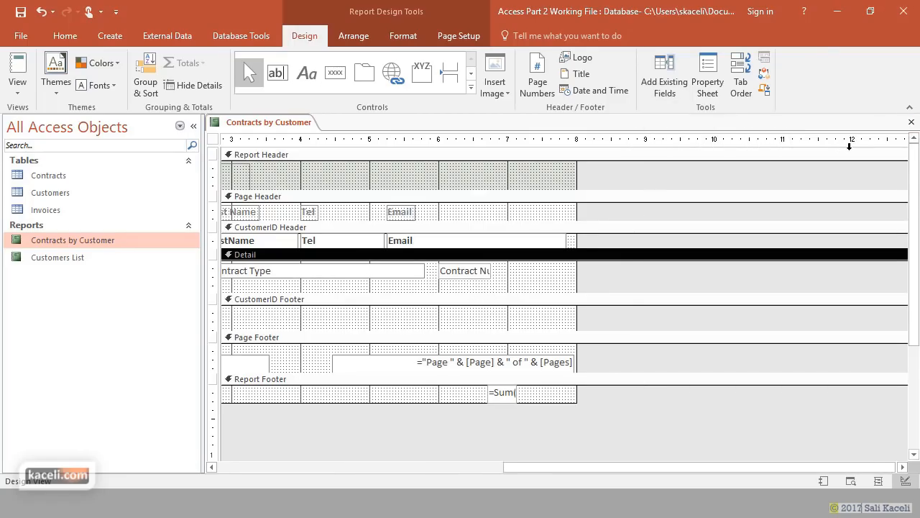
{"action": "left_click", "coordinate": [911, 121]}
- Save the report changes, then switch back to Design View
{"action": "left_click", "coordinate": [404, 292]}
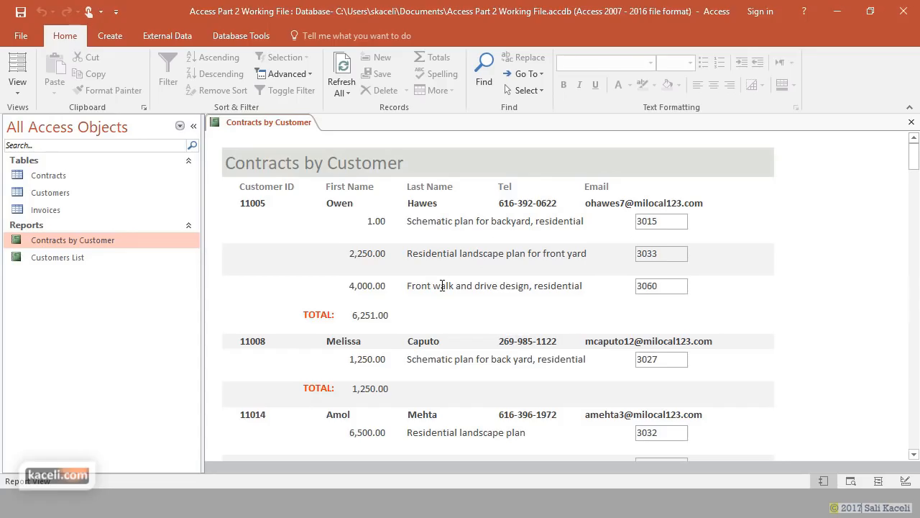
{"action": "left_click", "coordinate": [17, 85]}
{"action": "left_click", "coordinate": [45, 207]}
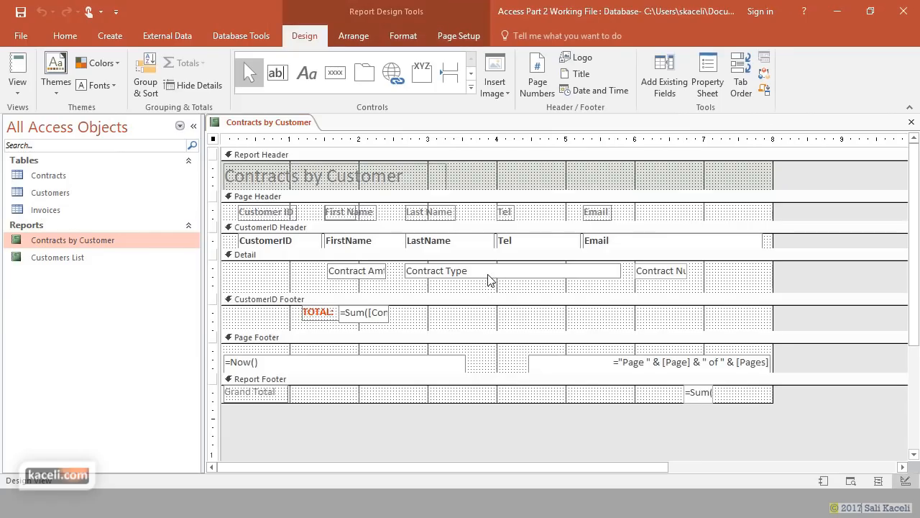
- Set the Contract Amt text box's Format to Currency in the Property Sheet
{"action": "left_click", "coordinate": [440, 278]}
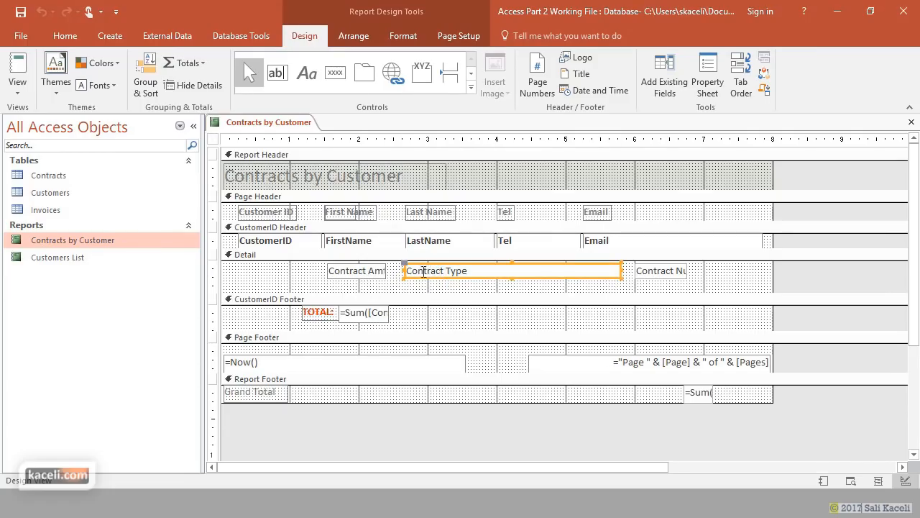
{"action": "left_click", "coordinate": [373, 275]}
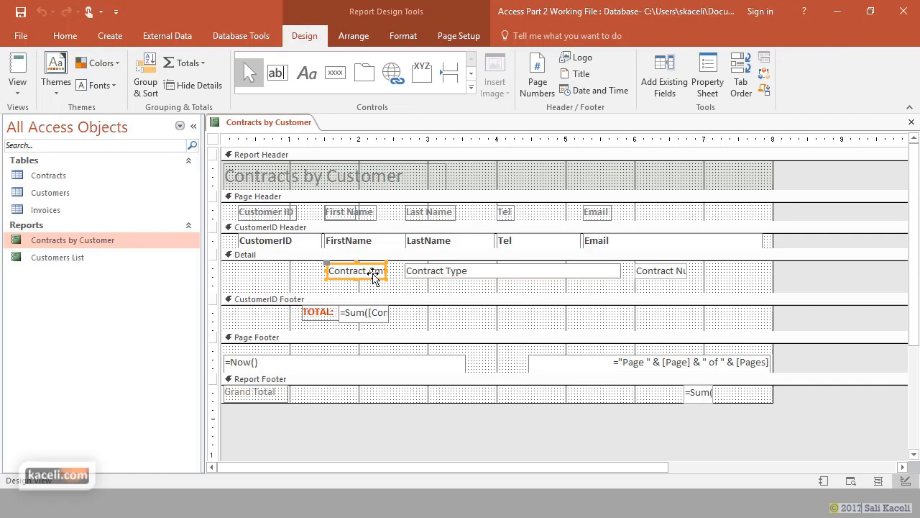
{"action": "left_click", "coordinate": [717, 94]}
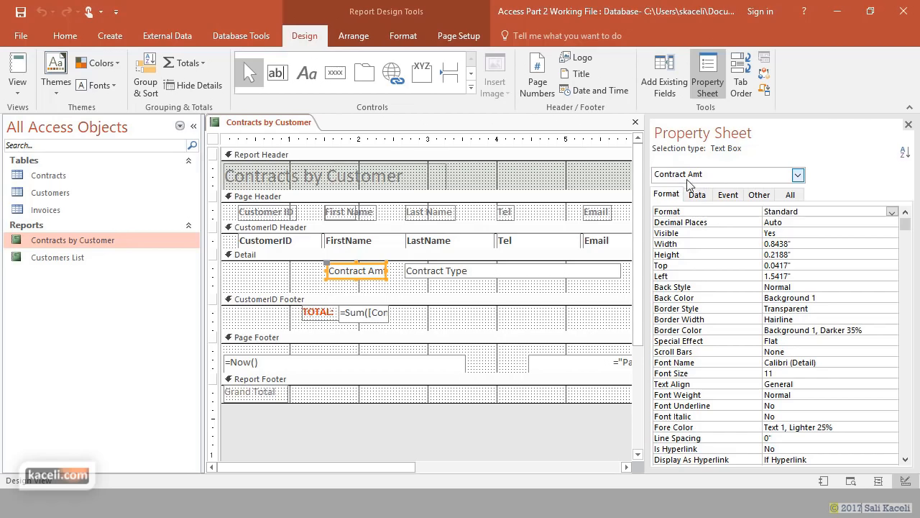
{"action": "left_click", "coordinate": [798, 175]}
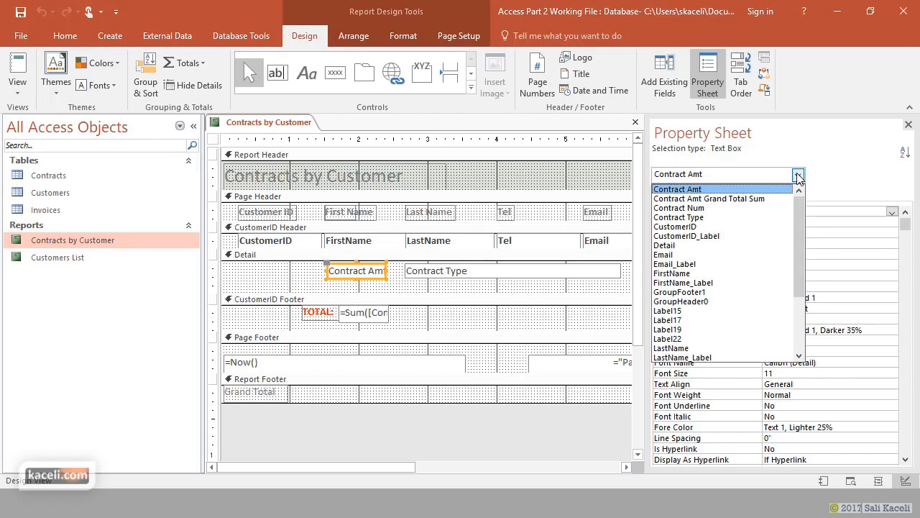
{"action": "left_click", "coordinate": [798, 174]}
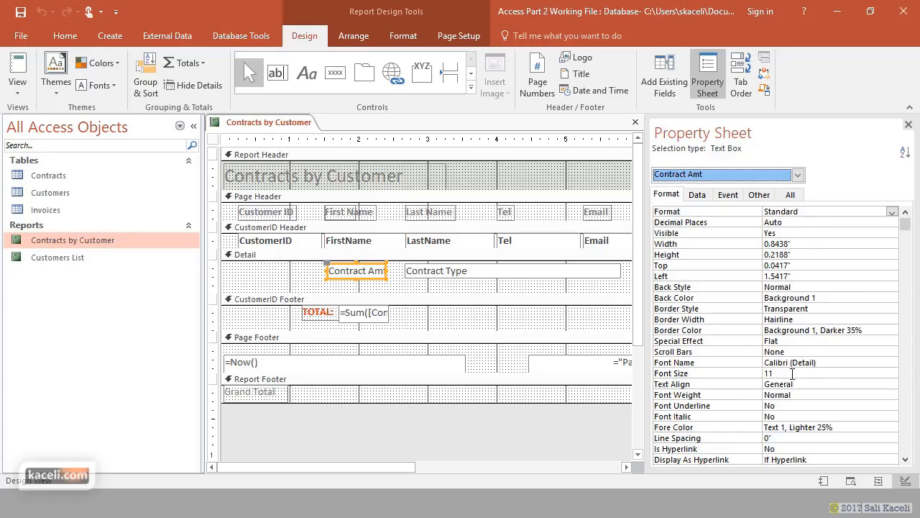
{"action": "scroll", "coordinate": [787, 379], "scroll_direction": "down", "scroll_amount": 1}
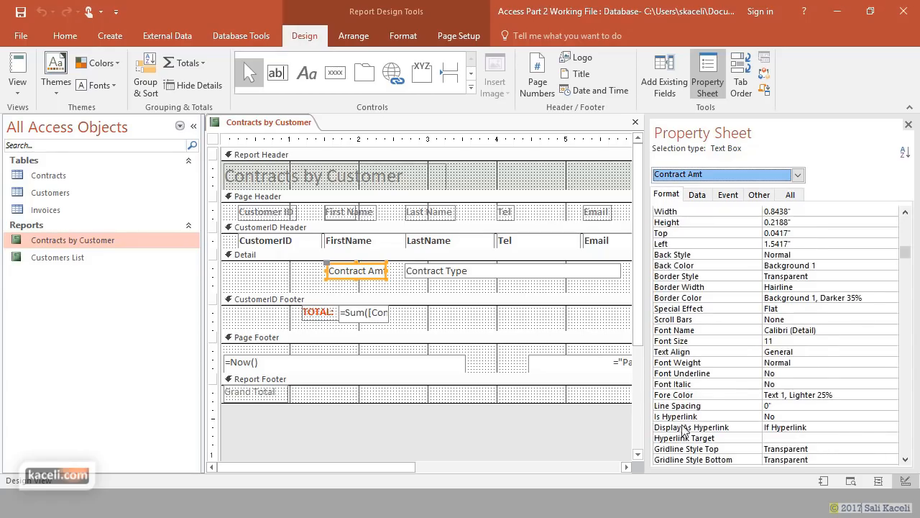
{"action": "scroll", "coordinate": [748, 377], "scroll_direction": "up", "scroll_amount": 1}
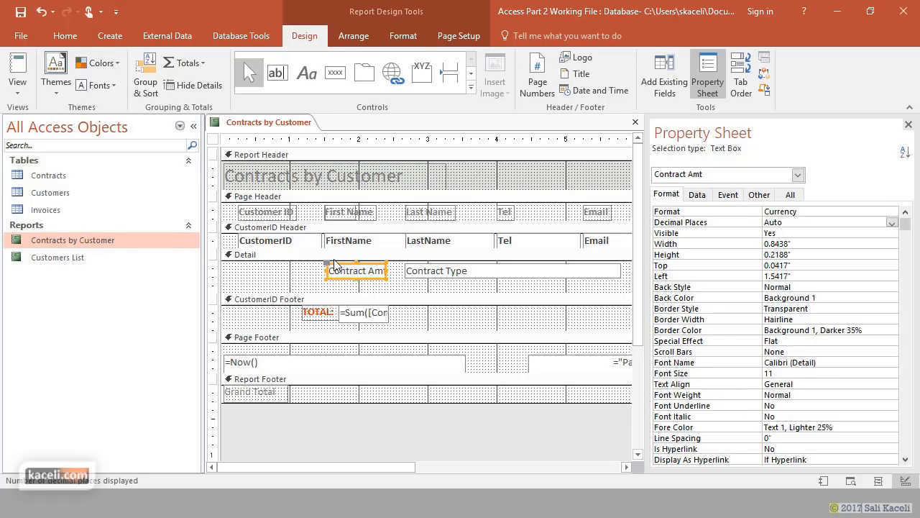
{"action": "left_click", "coordinate": [695, 195]}
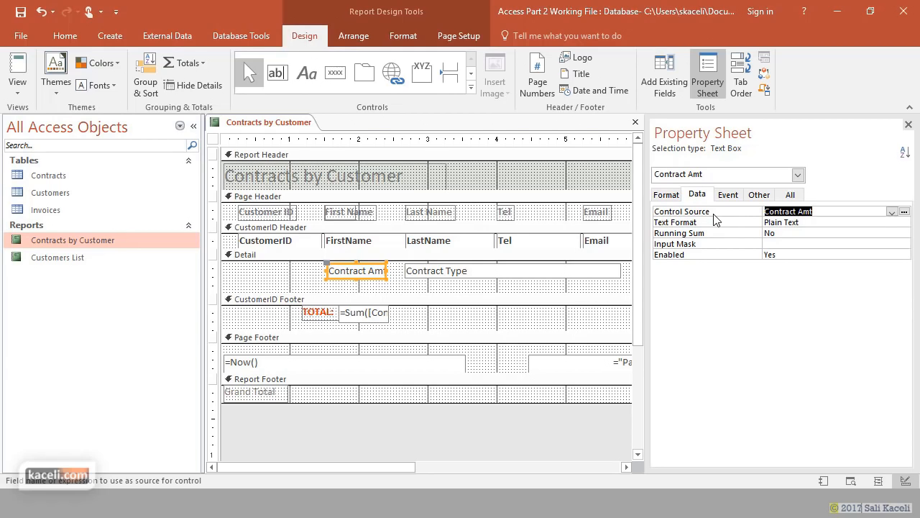
- Open the Control Source dropdown of Contract Amt, keeping Contract Amt as its source
{"action": "left_click", "coordinate": [822, 212]}
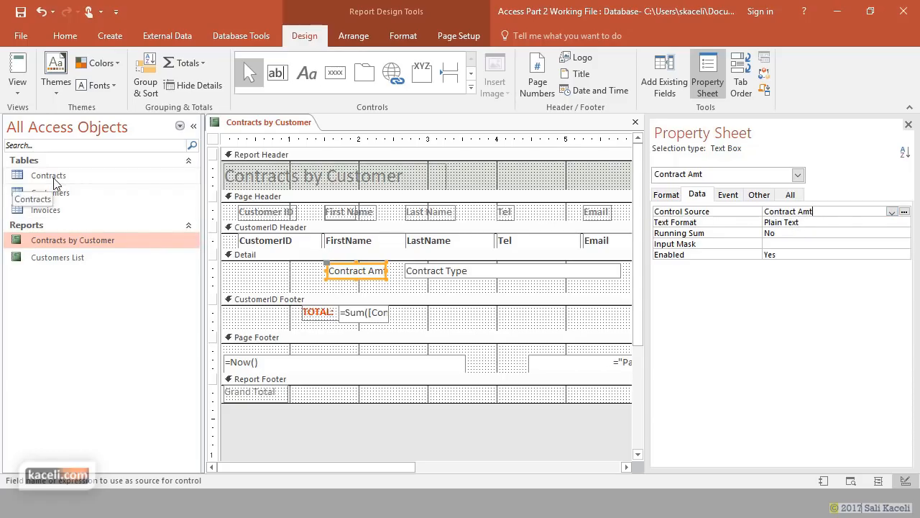
{"action": "left_click", "coordinate": [893, 215]}
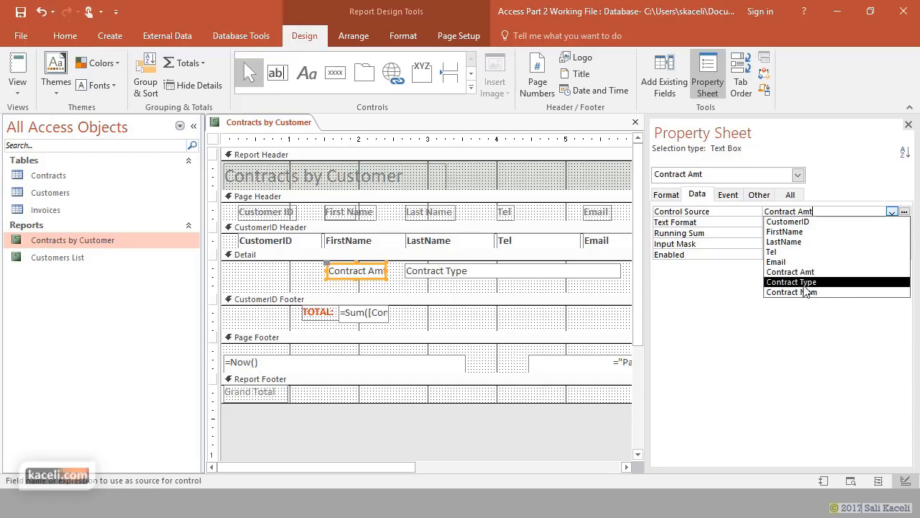
{"action": "left_click", "coordinate": [850, 190]}
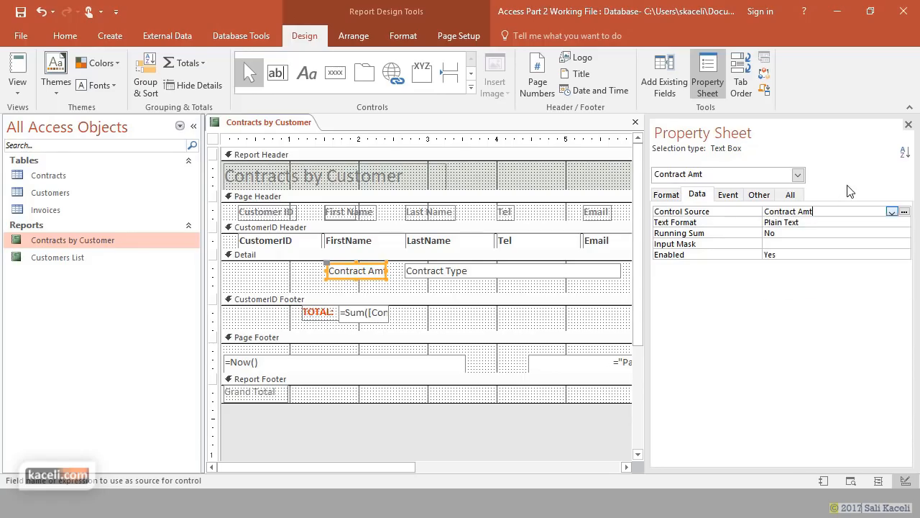
{"action": "left_click", "coordinate": [892, 212]}
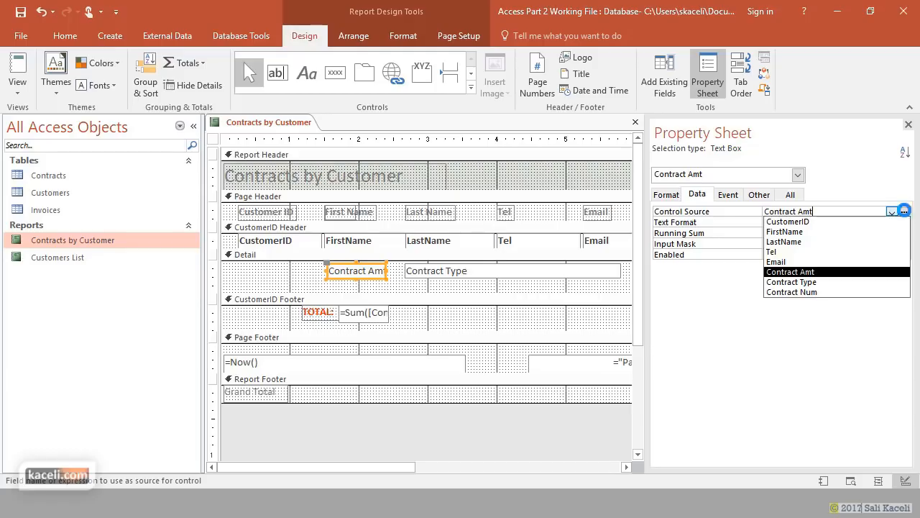
- Open the Expression Builder and browse to the Contracts table's fields to pick one
{"action": "left_click", "coordinate": [904, 212]}
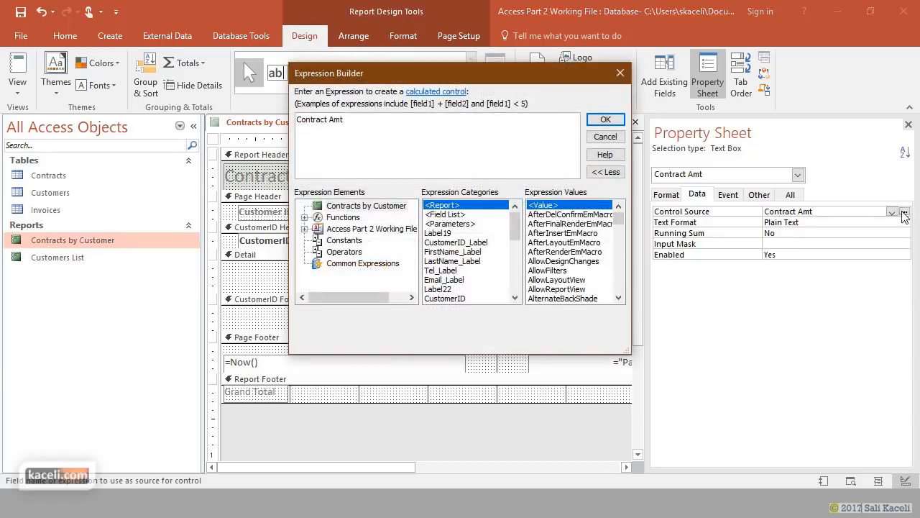
{"action": "left_click", "coordinate": [306, 229]}
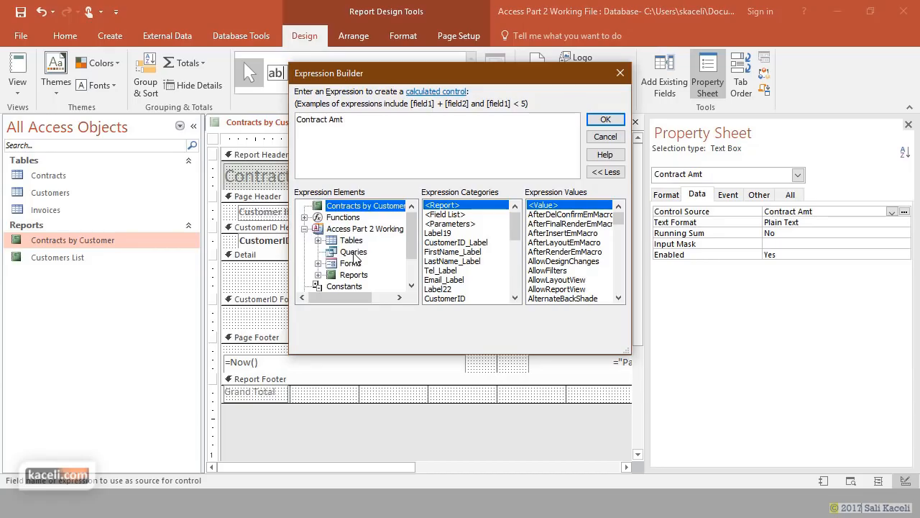
{"action": "left_click", "coordinate": [319, 240]}
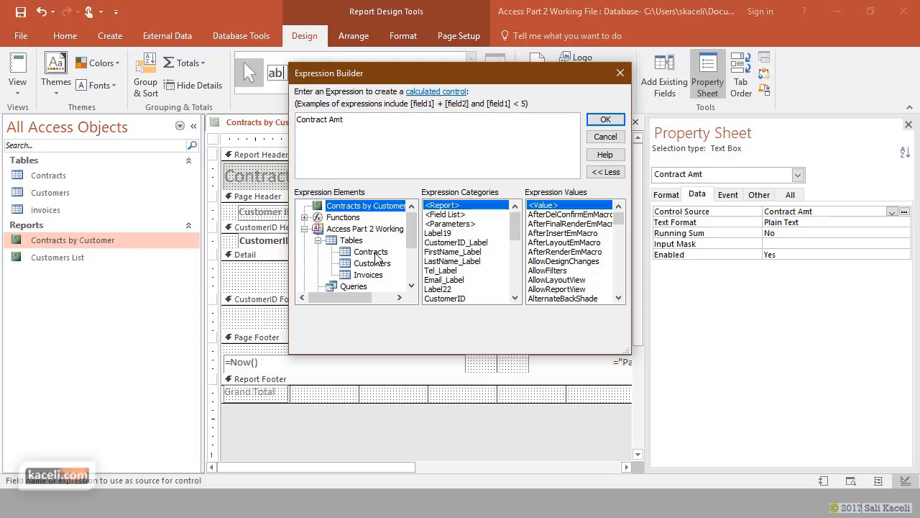
{"action": "left_click", "coordinate": [377, 254]}
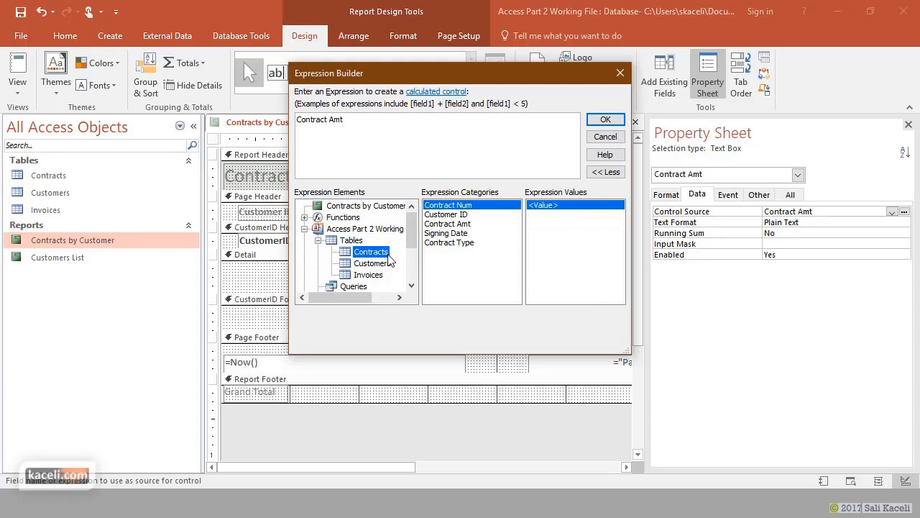
{"action": "left_click", "coordinate": [467, 234]}
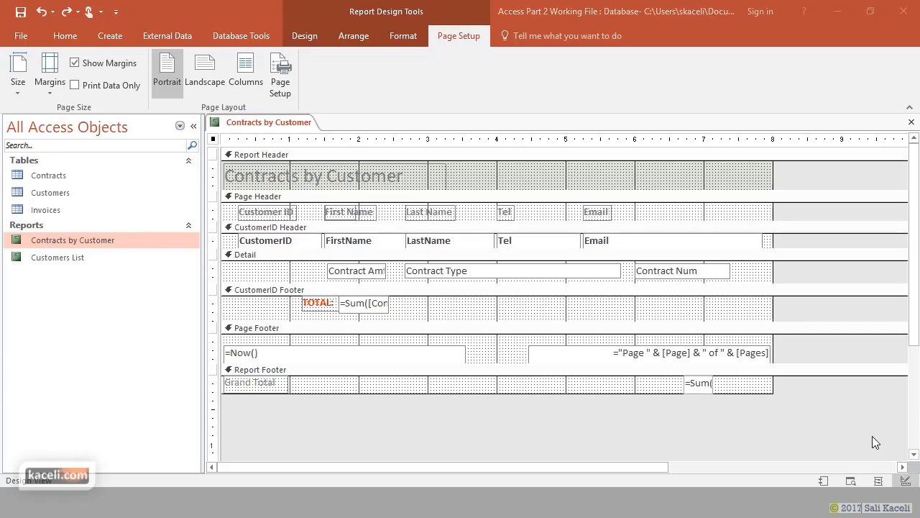
- Save the Contracts by Customer design, then bring the report back into Design View
{"action": "left_click", "coordinate": [368, 272]}
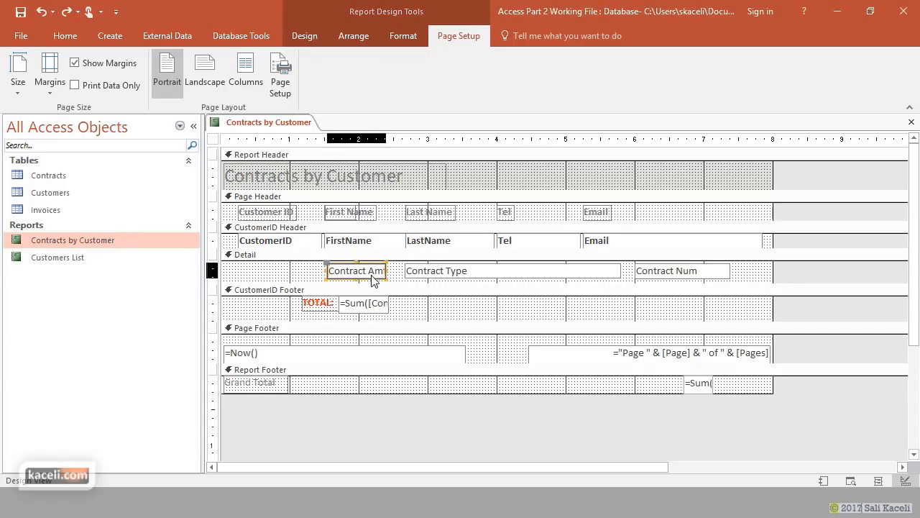
{"action": "left_click", "coordinate": [92, 241]}
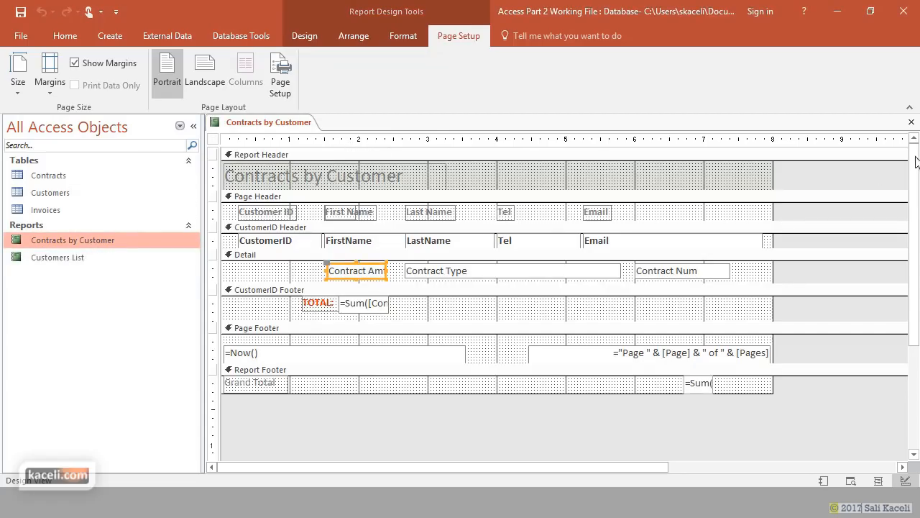
{"action": "left_click", "coordinate": [912, 123]}
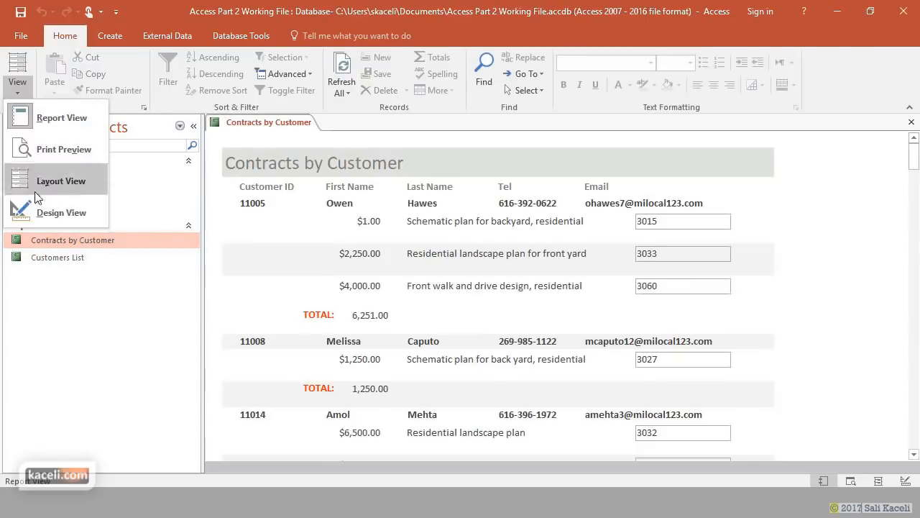
{"action": "left_click", "coordinate": [57, 214]}
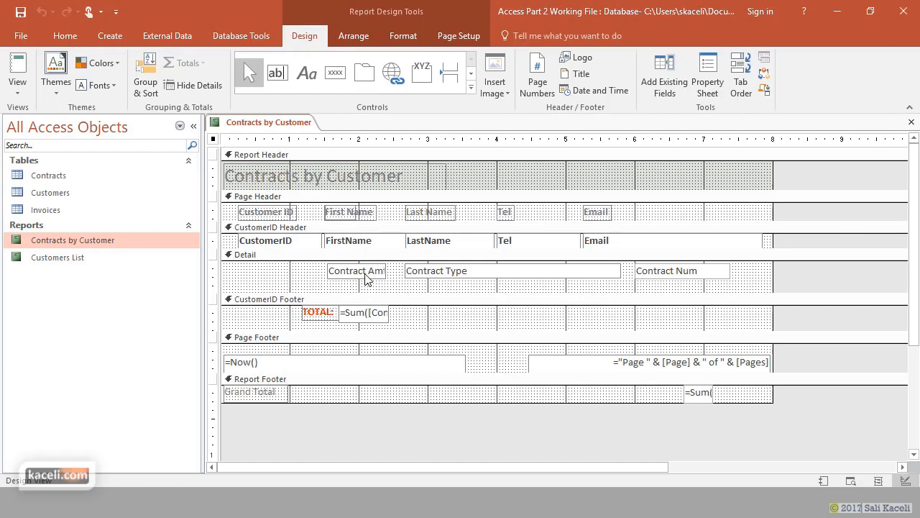
- Place Contract Num left and Contract Amt right of Contract Type, and widen Contract Amt
{"action": "left_click_drag", "start_coordinate": [673, 281], "coordinate": [397, 293]}
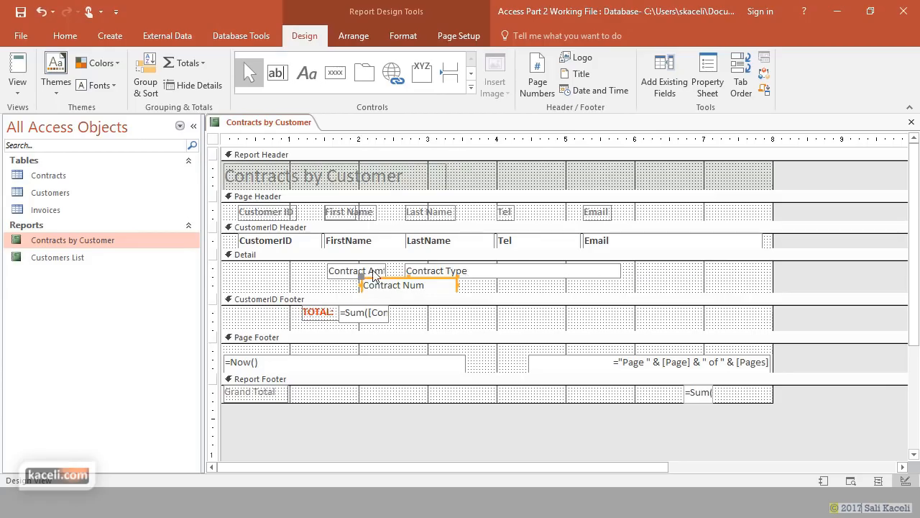
{"action": "left_click_drag", "start_coordinate": [344, 273], "coordinate": [438, 266]}
{"action": "left_click_drag", "start_coordinate": [392, 288], "coordinate": [346, 270]}
{"action": "left_click", "coordinate": [678, 272]}
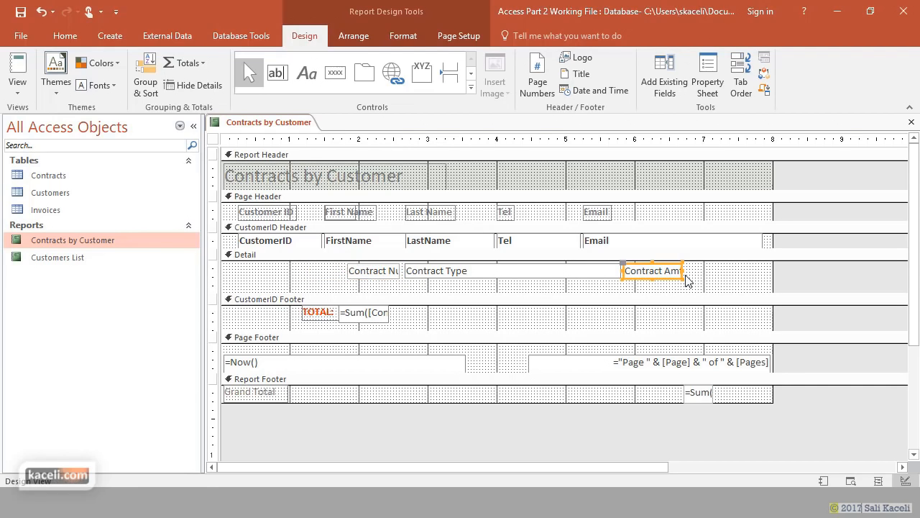
{"action": "left_click_drag", "start_coordinate": [683, 271], "coordinate": [703, 274]}
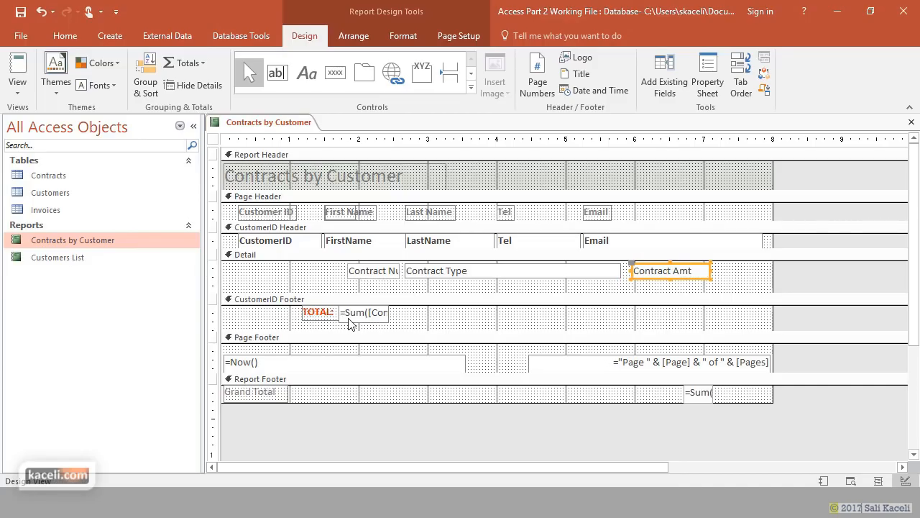
- Move the =Sum box under the amounts with TOTAL beside it, shrink Detail, and close
{"action": "left_click_drag", "start_coordinate": [351, 324], "coordinate": [645, 321]}
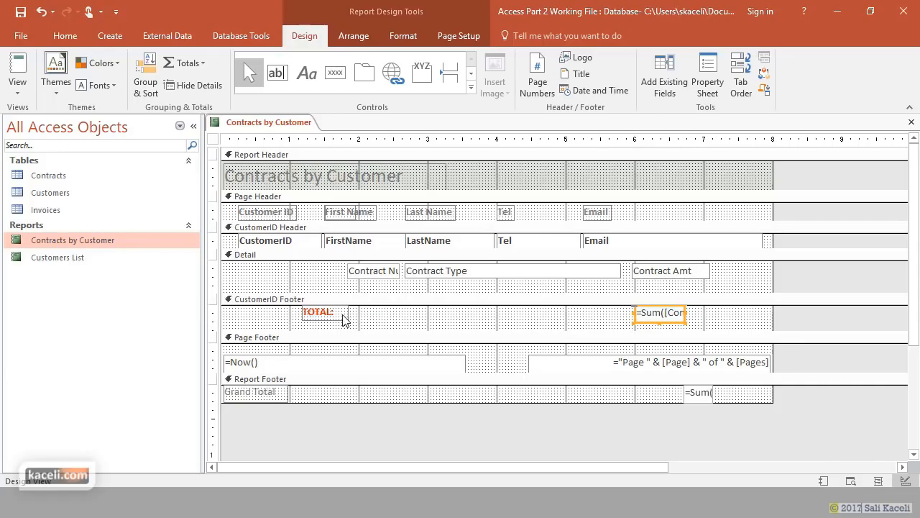
{"action": "left_click_drag", "start_coordinate": [345, 319], "coordinate": [552, 339]}
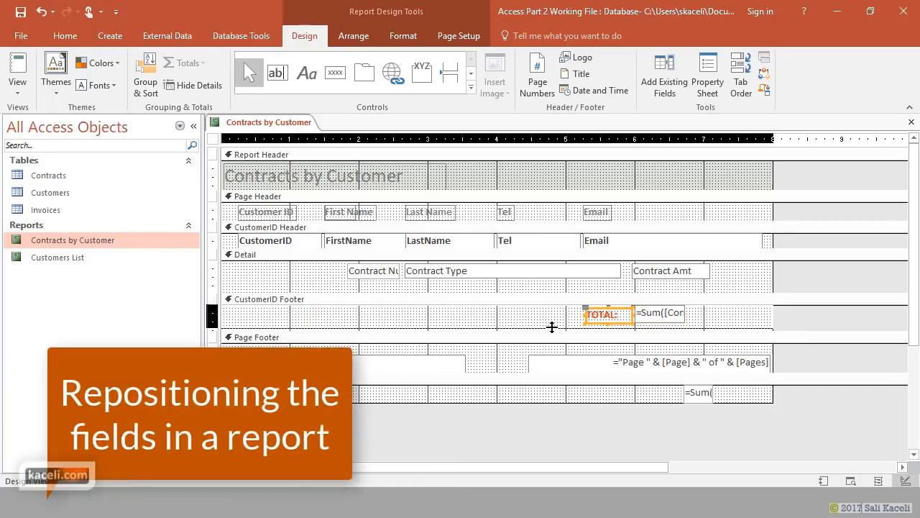
{"action": "left_click_drag", "start_coordinate": [497, 293], "coordinate": [497, 280]}
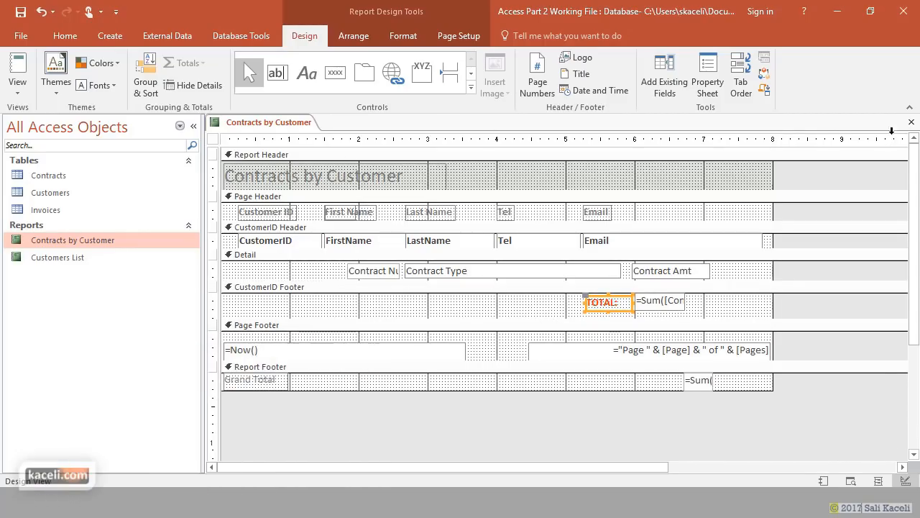
{"action": "left_click", "coordinate": [911, 121]}
- Save the design changes and reopen Contracts by Customer in Layout View
{"action": "left_click", "coordinate": [411, 292]}
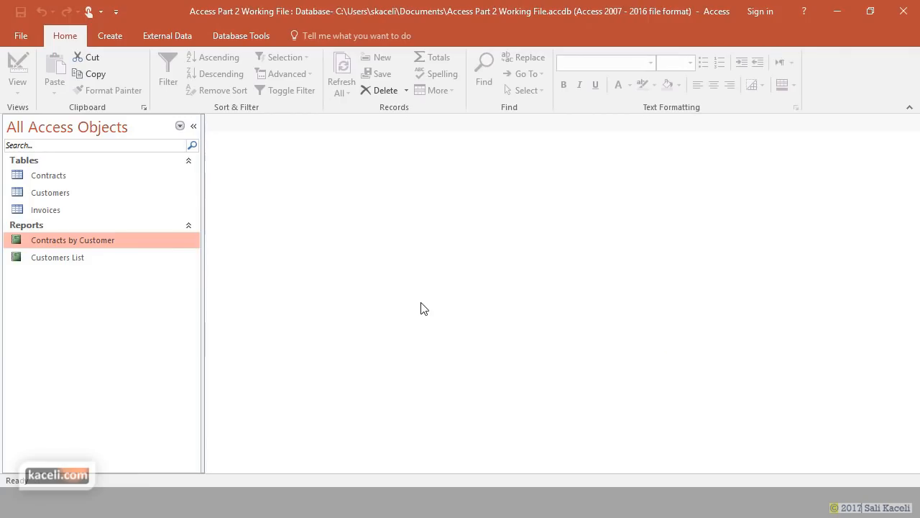
{"action": "double_click", "coordinate": [98, 247]}
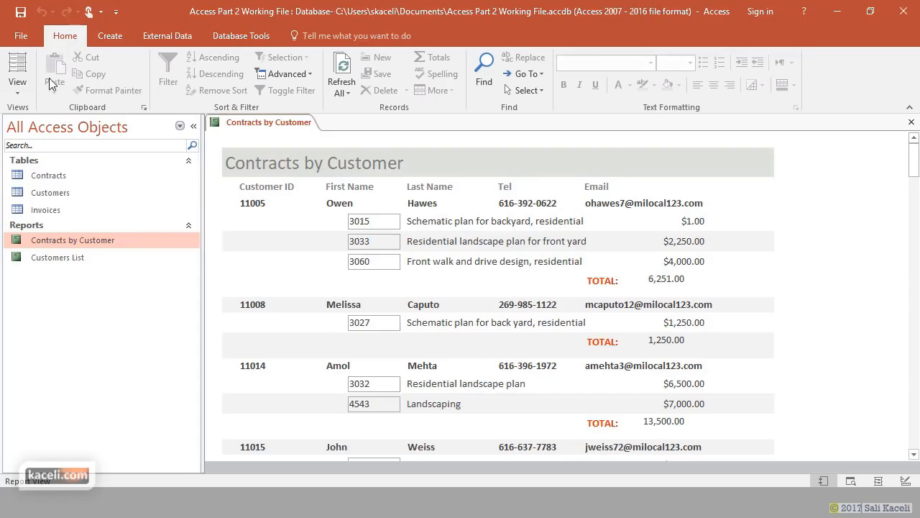
{"action": "left_click", "coordinate": [26, 89]}
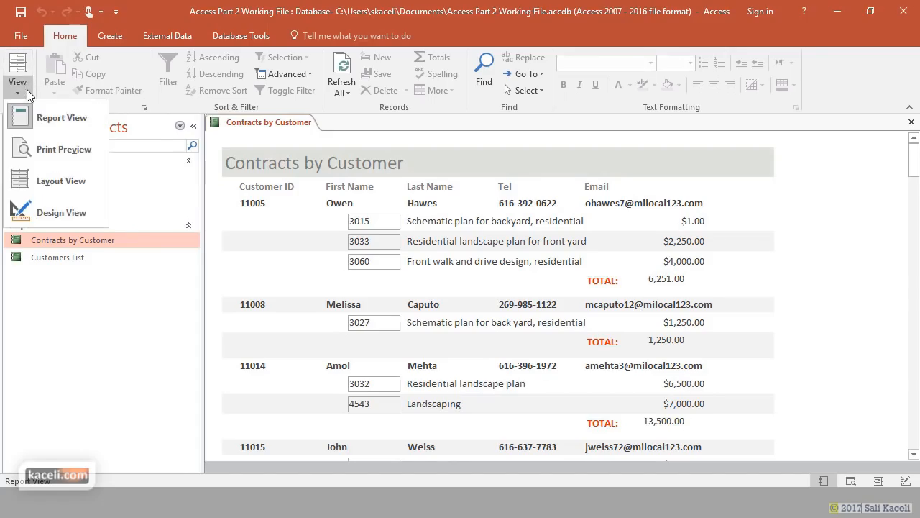
{"action": "left_click", "coordinate": [74, 191]}
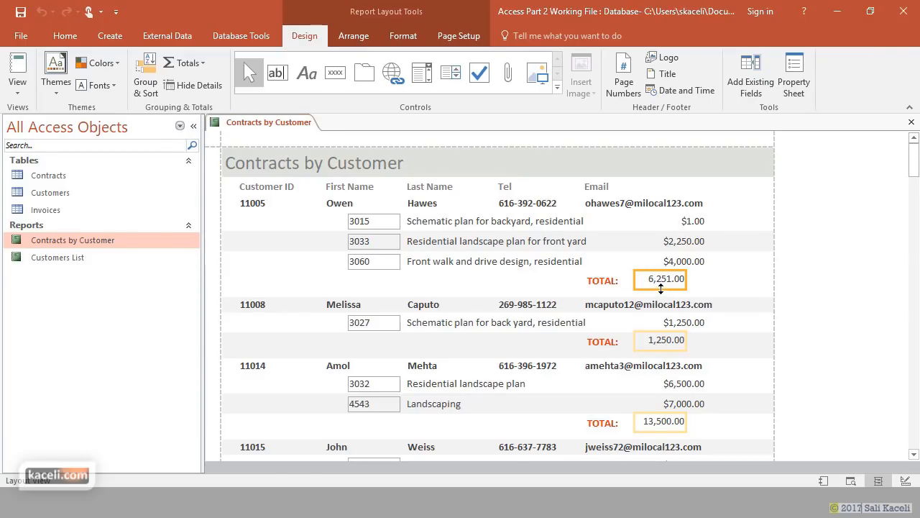
- Format Painter the Contract Amt column's borderless formatting onto the Contract Num values
{"action": "left_click", "coordinate": [683, 221]}
{"action": "left_click", "coordinate": [402, 35]}
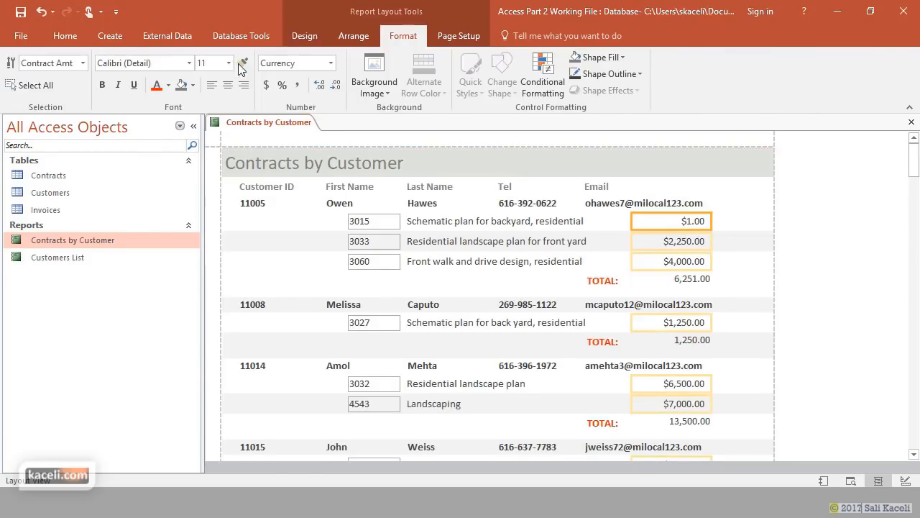
{"action": "left_click", "coordinate": [365, 224]}
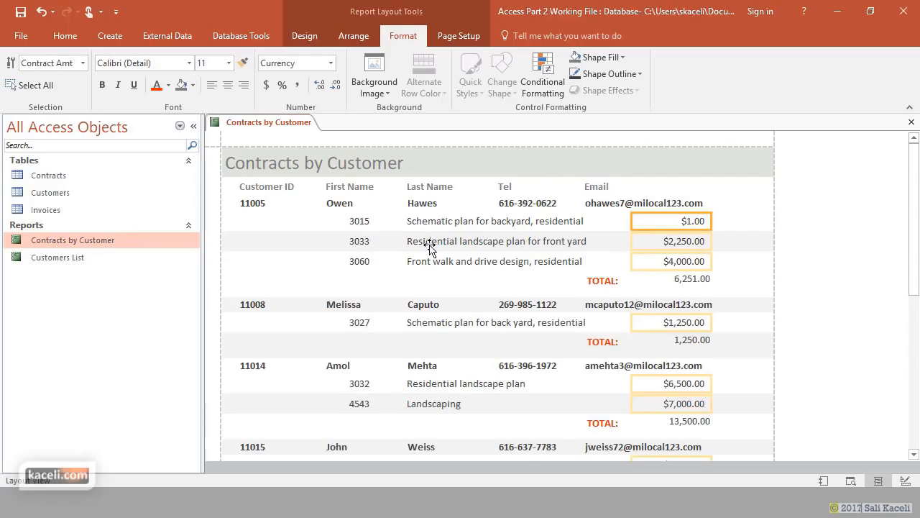
{"action": "left_click", "coordinate": [419, 278]}
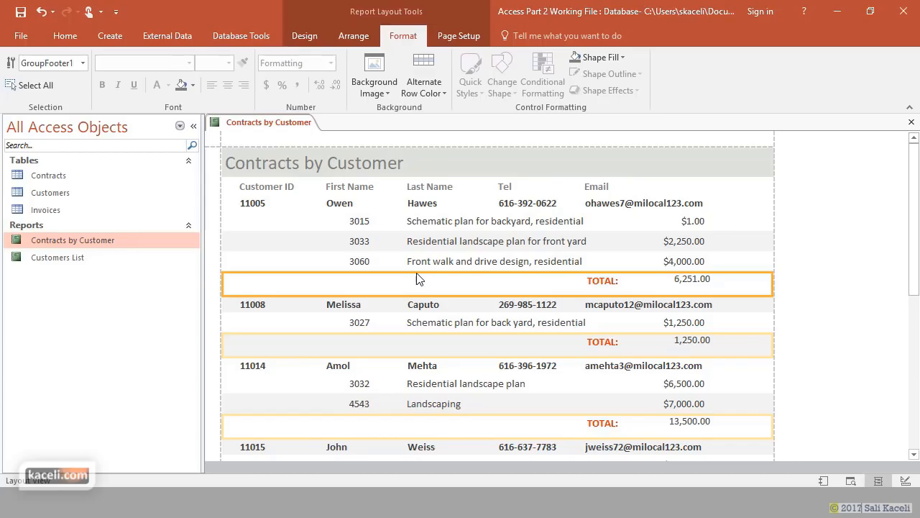